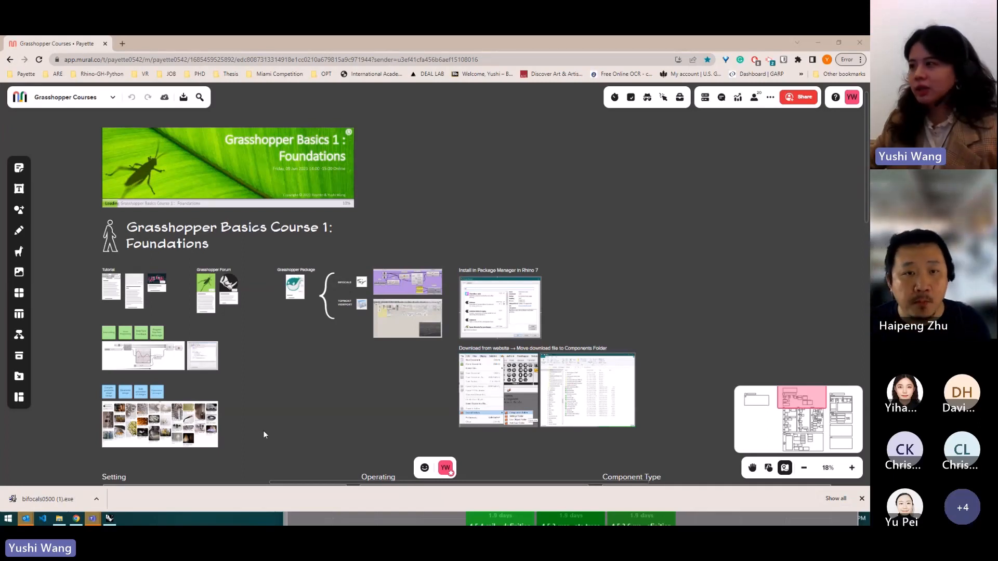
# - Open the mural's sharing options and close them again
pyautogui.click(799, 98)
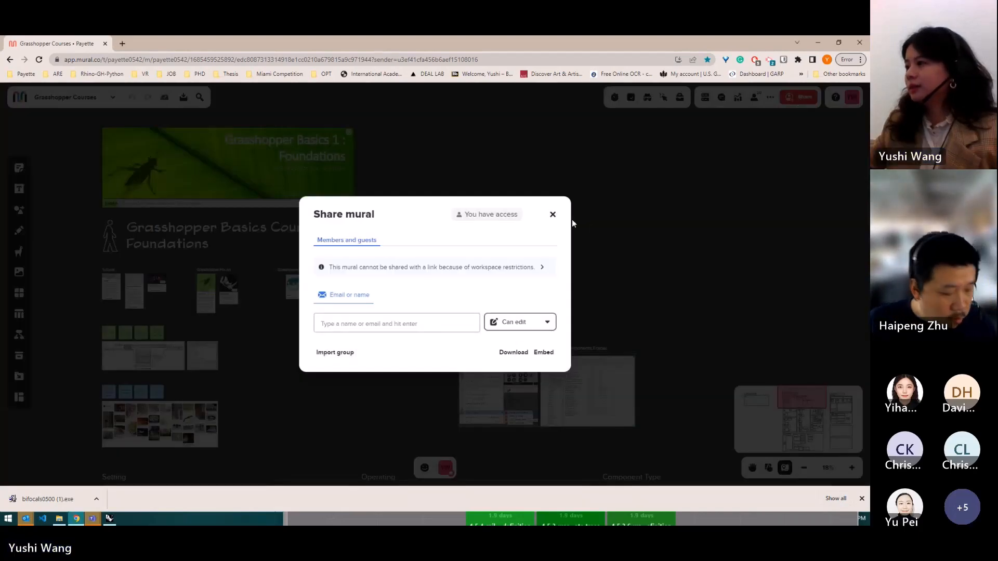
pyautogui.click(553, 215)
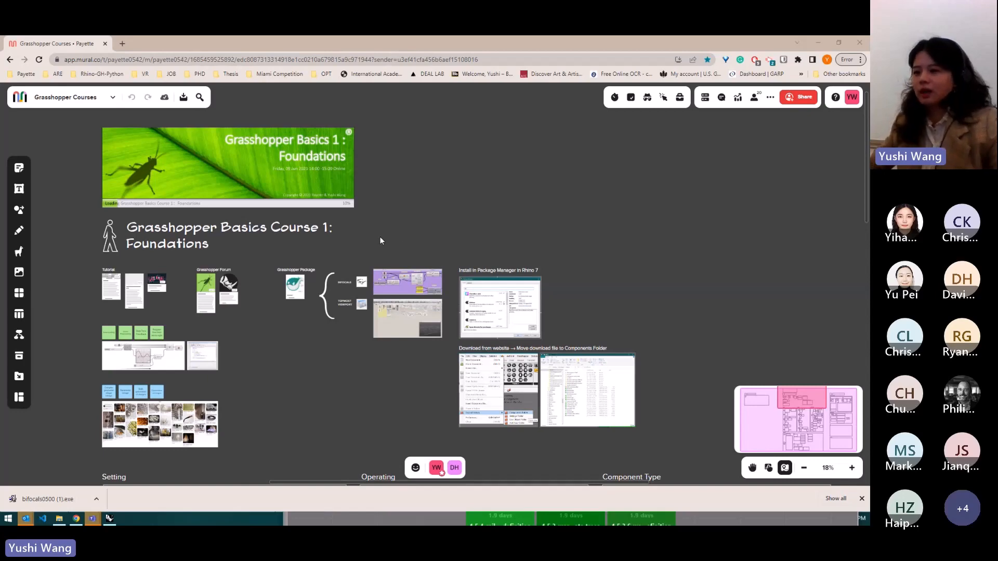
# - Browse the Grasshopper Courses mural, zooming across the course sections and the Q&A and Advice area
pyautogui.scroll(-5, 380, 236)
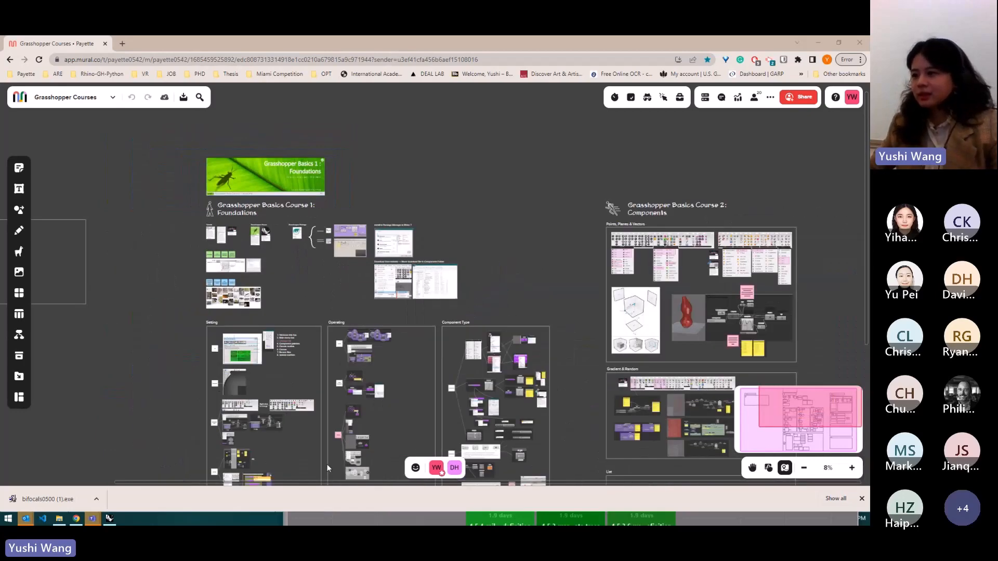
pyautogui.scroll(-1, 376, 348)
pyautogui.scroll(3, 461, 373)
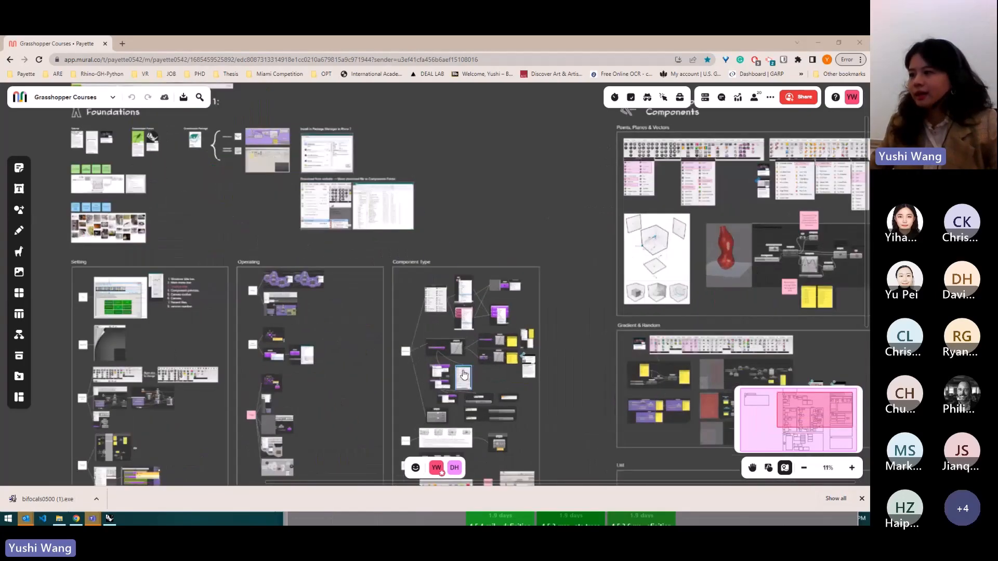
pyautogui.scroll(1, 464, 374)
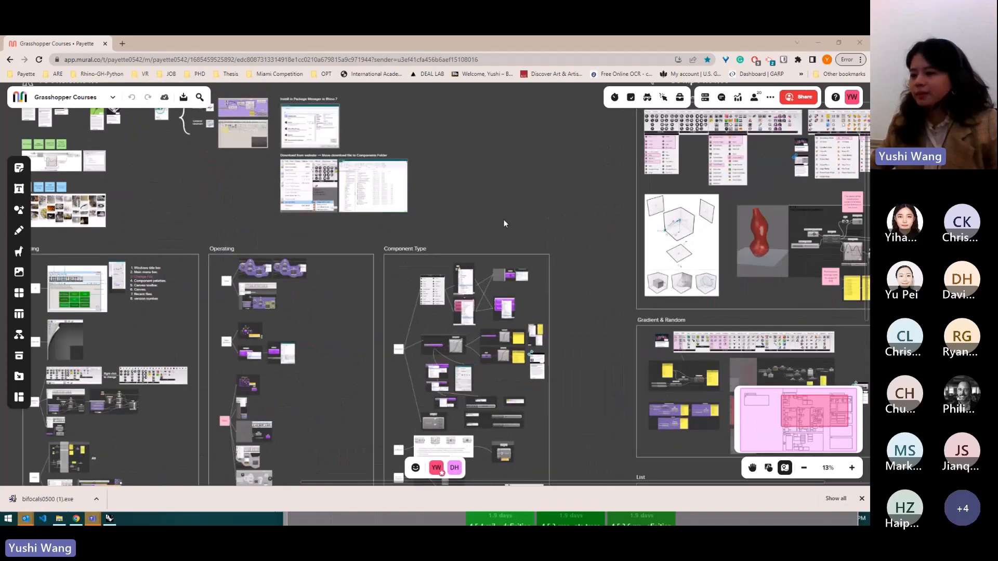
pyautogui.scroll(-3, 504, 220)
pyautogui.scroll(-2, 470, 211)
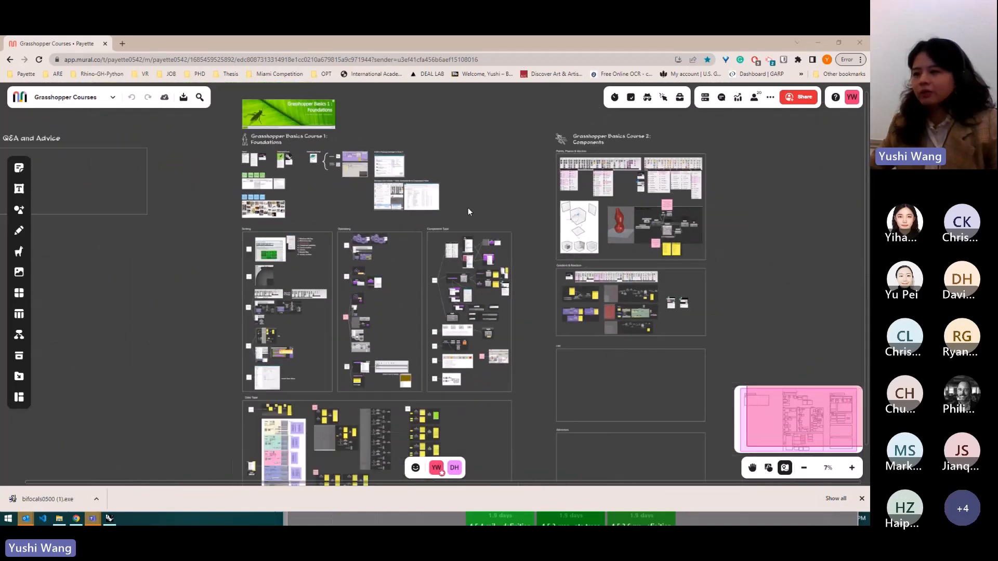
pyautogui.scroll(-3, 316, 456)
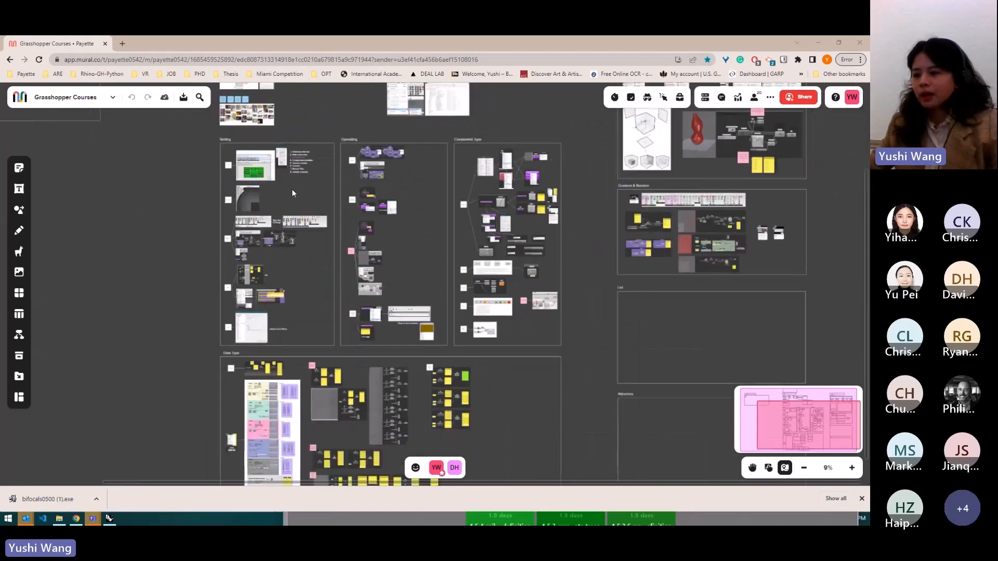
pyautogui.scroll(2, 335, 412)
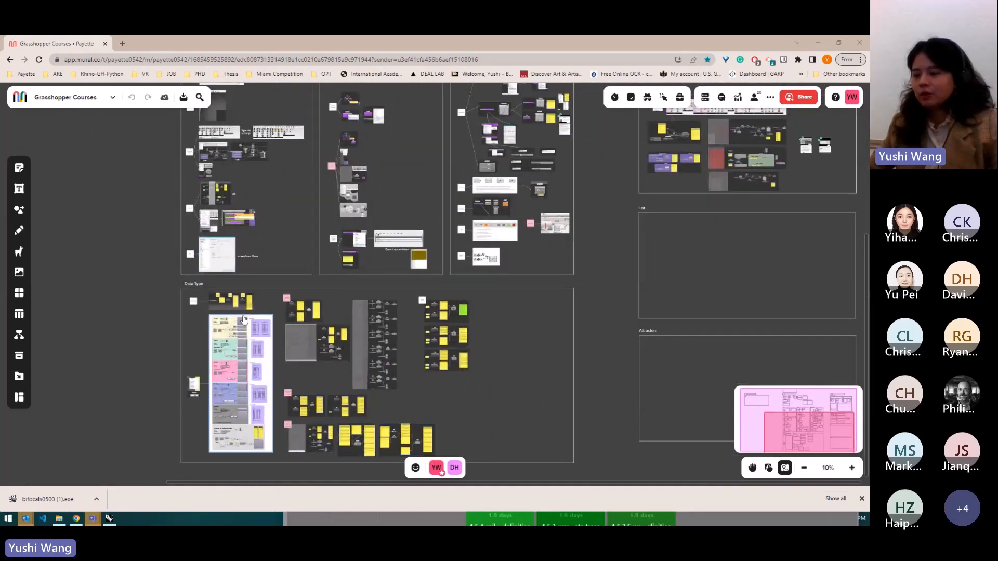
pyautogui.scroll(1, 229, 304)
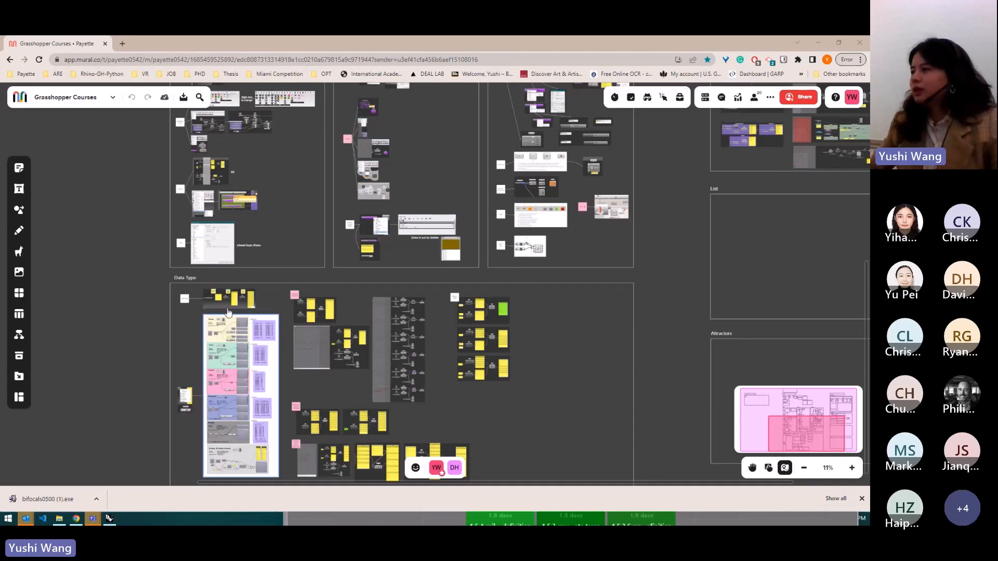
pyautogui.scroll(-5, 229, 317)
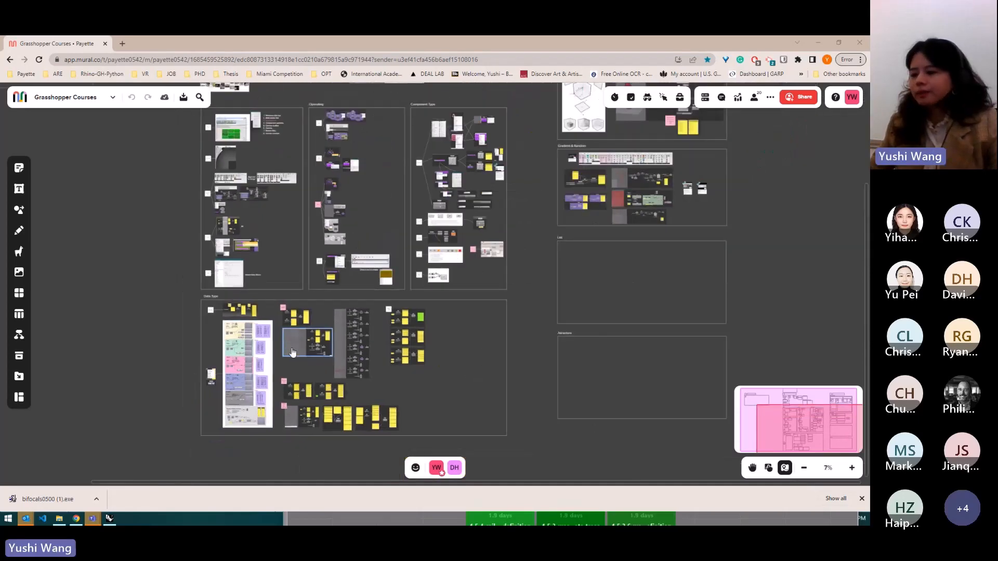
pyautogui.scroll(-3, 292, 353)
pyautogui.scroll(4, 312, 150)
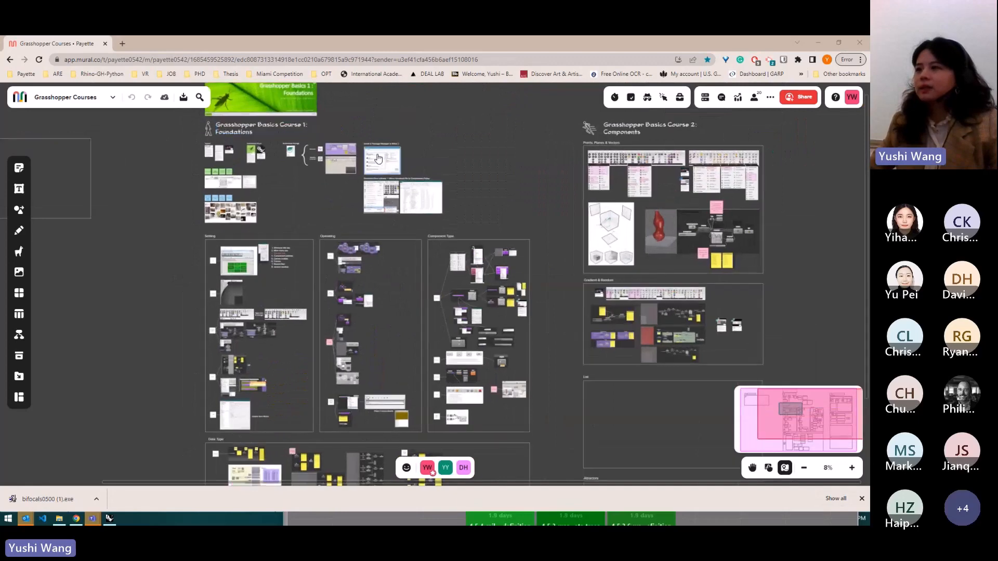
pyautogui.scroll(1, 378, 159)
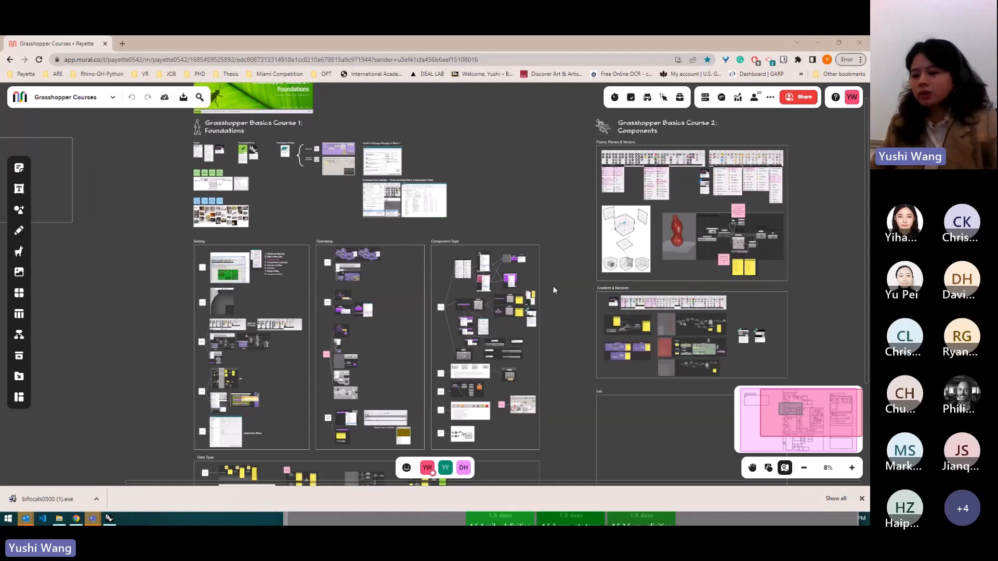
pyautogui.scroll(-2, 572, 307)
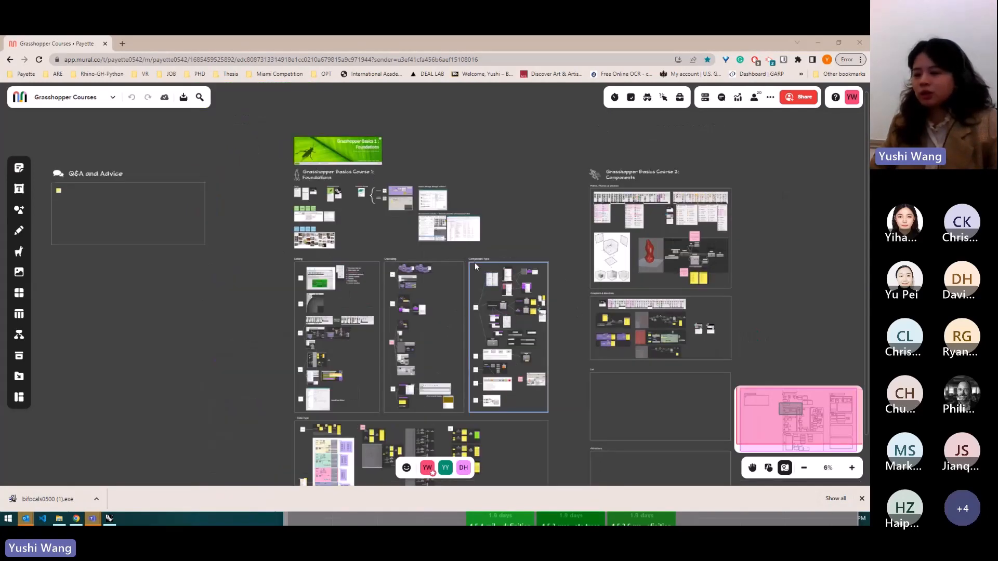
pyautogui.scroll(4, 79, 182)
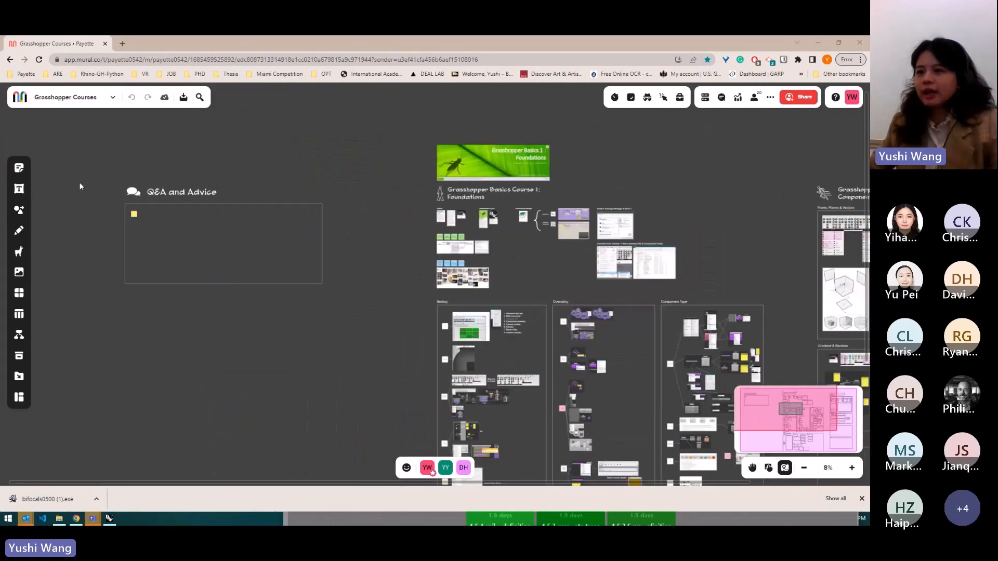
pyautogui.scroll(2, 151, 226)
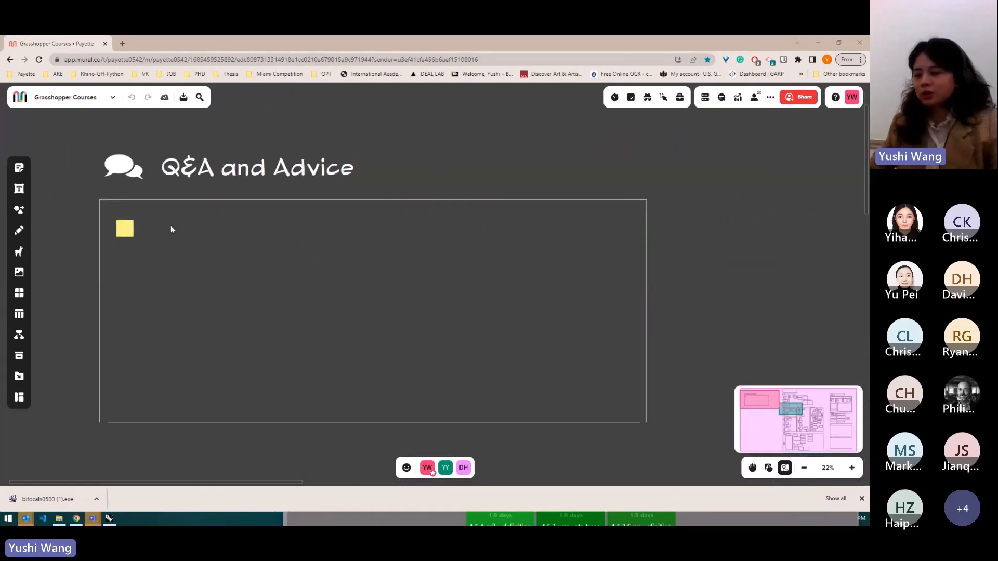
pyautogui.scroll(-3, 143, 212)
pyautogui.scroll(-2, 142, 212)
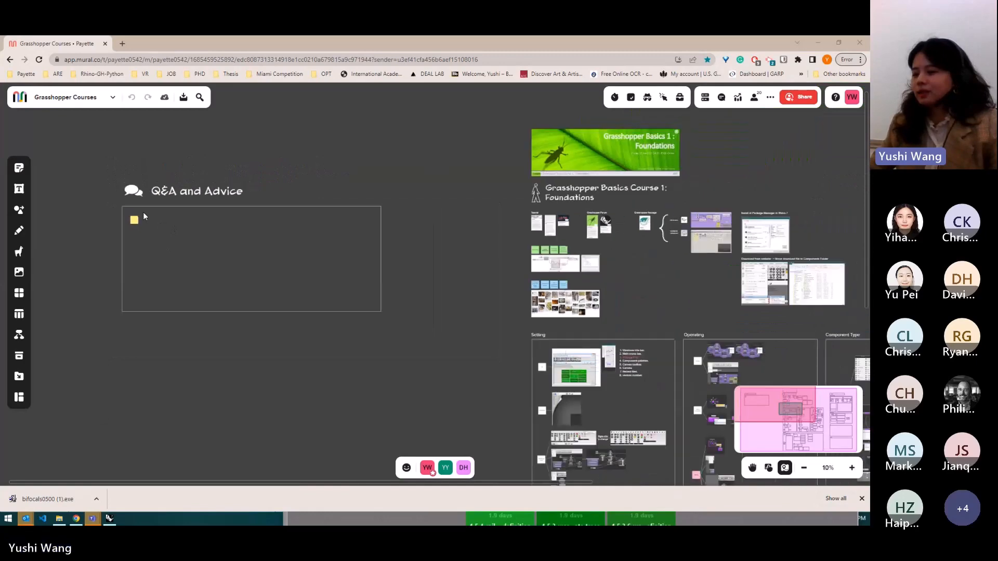
pyautogui.scroll(1, 772, 195)
pyautogui.scroll(2, 772, 195)
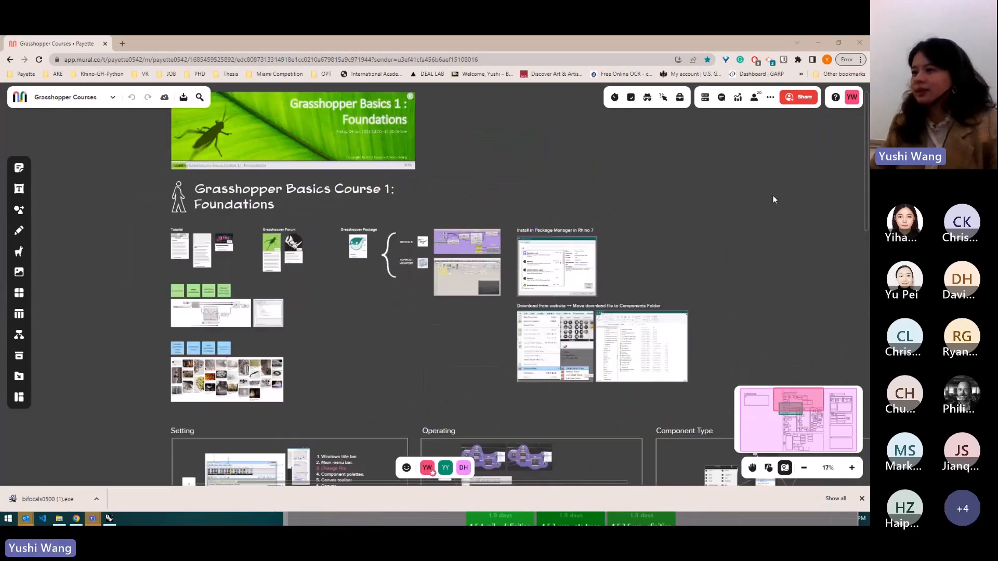
pyautogui.scroll(2, 620, 207)
pyautogui.scroll(4, 239, 281)
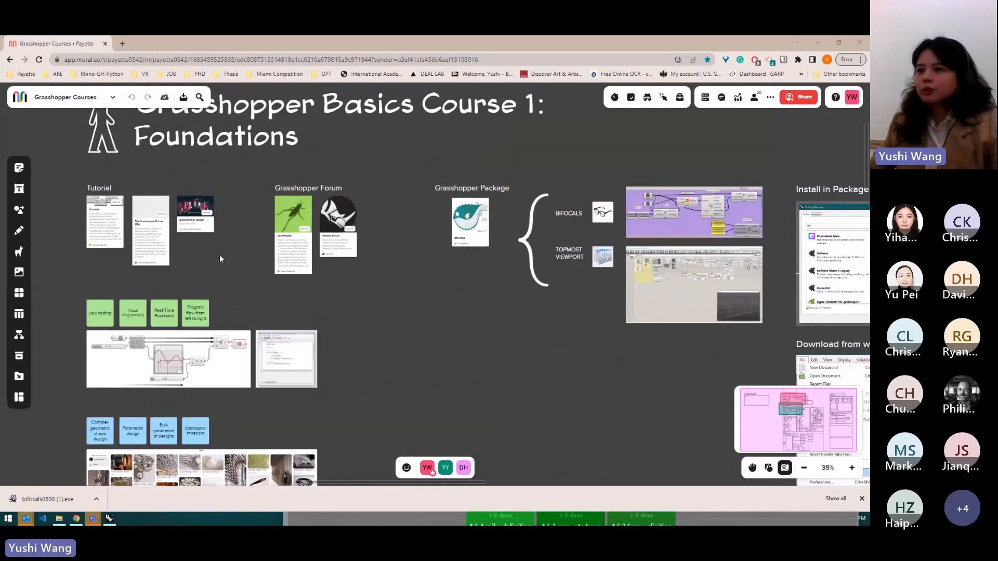
pyautogui.scroll(1, 97, 190)
pyautogui.scroll(-2, 144, 274)
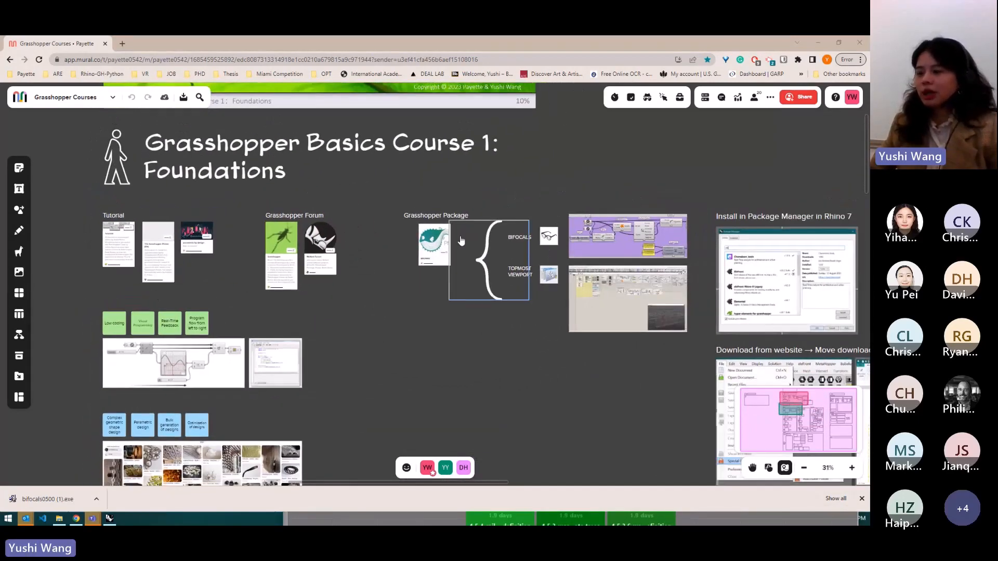
pyautogui.scroll(1, 122, 236)
pyautogui.scroll(3, 123, 237)
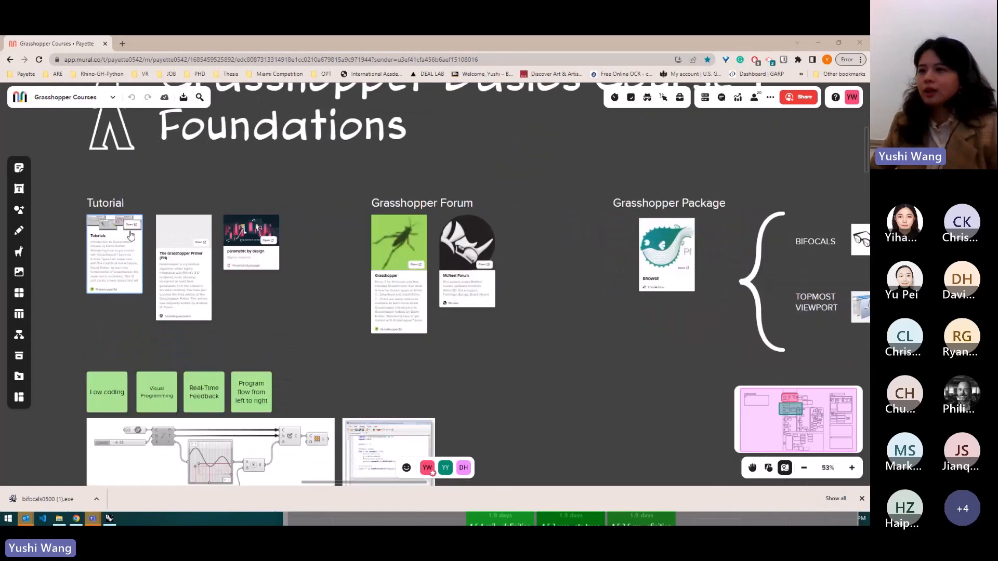
# - Open the Tutorials link card and scroll through the Grasshopper tutorials page
pyautogui.click(135, 223)
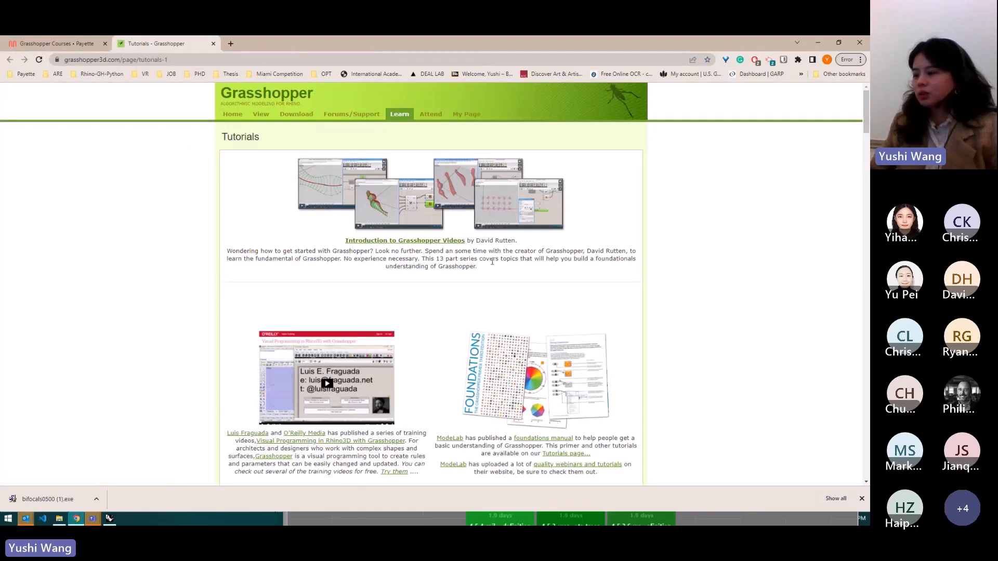
pyautogui.scroll(-3, 492, 262)
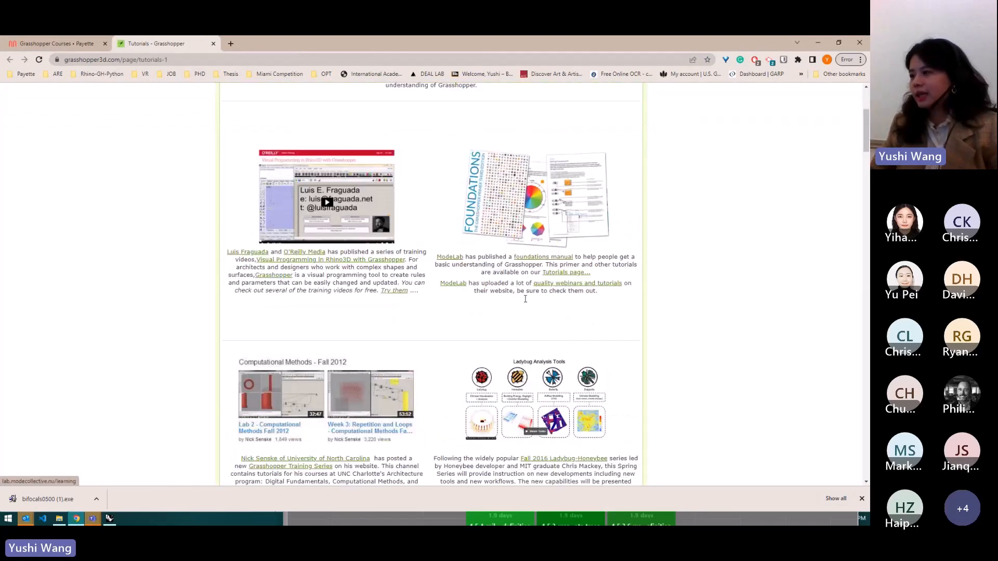
pyautogui.scroll(-1, 442, 305)
pyautogui.scroll(-1, 553, 299)
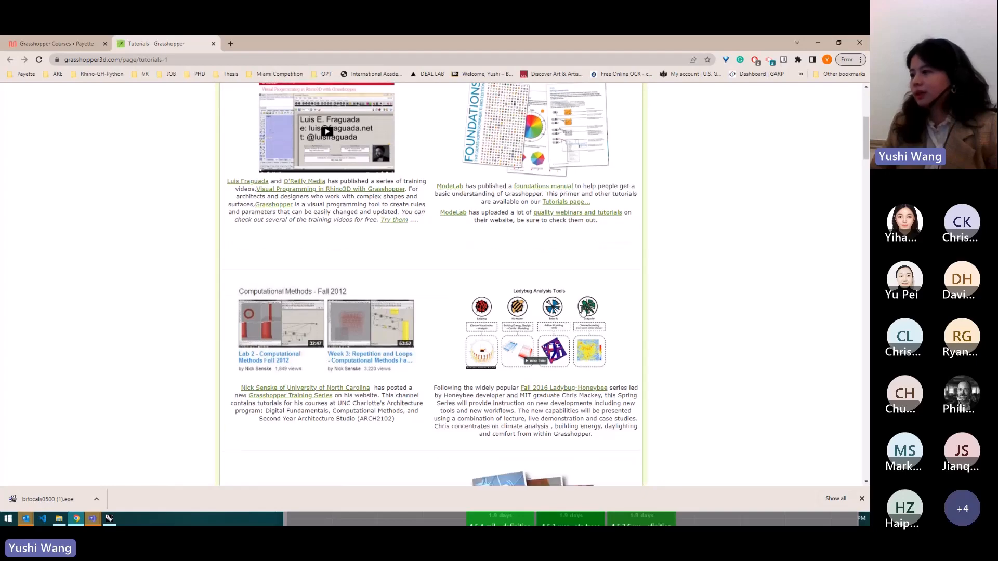
pyautogui.scroll(-6, 583, 311)
pyautogui.scroll(3, 519, 367)
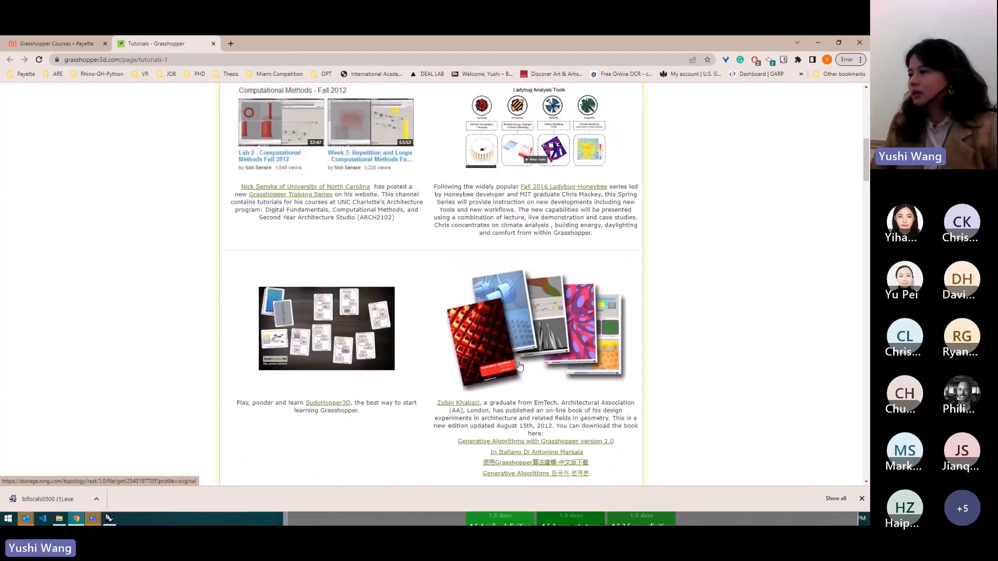
pyautogui.scroll(5, 520, 367)
pyautogui.scroll(-12, 398, 330)
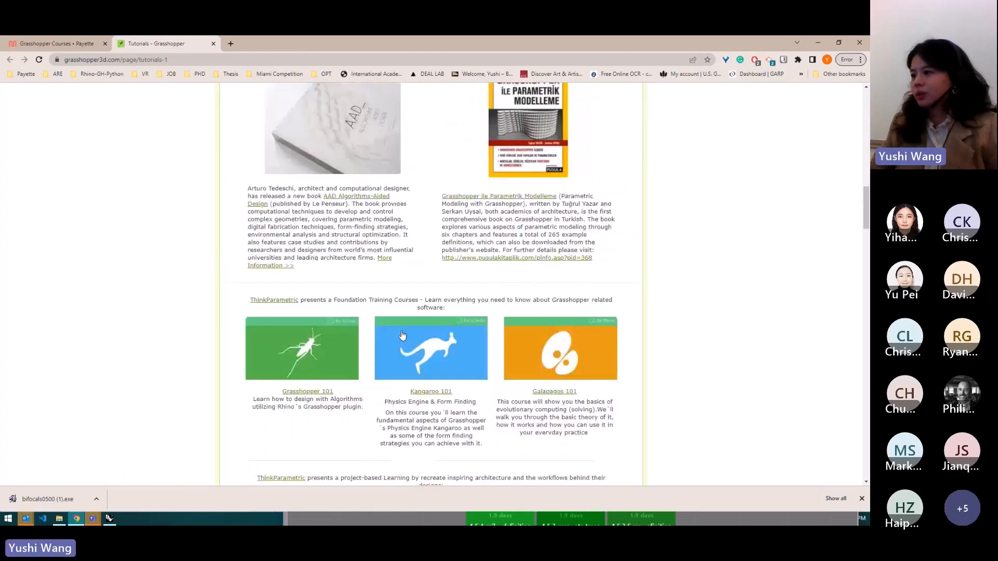
pyautogui.scroll(-4, 402, 335)
pyautogui.scroll(8, 497, 351)
pyautogui.scroll(4, 511, 337)
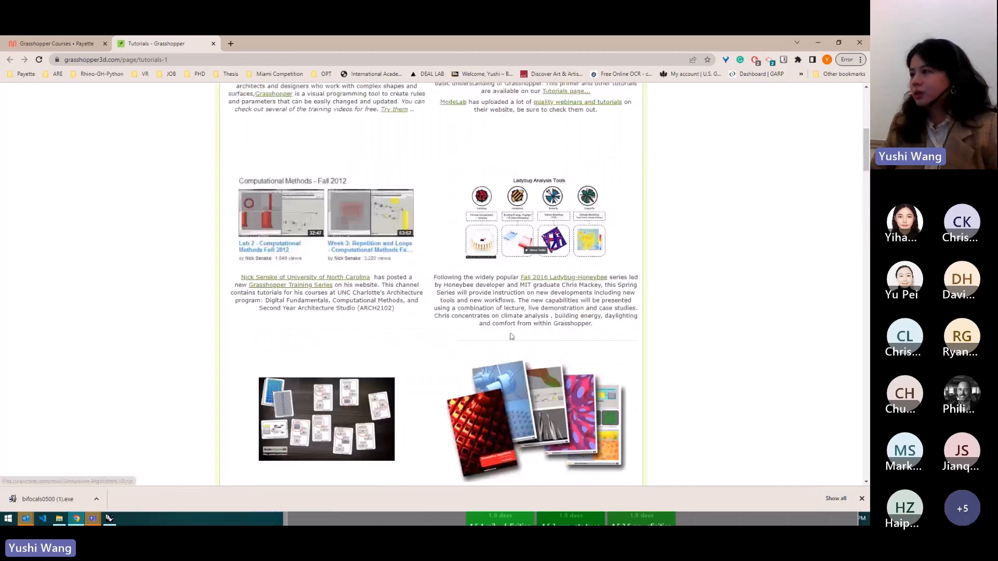
pyautogui.scroll(4, 511, 337)
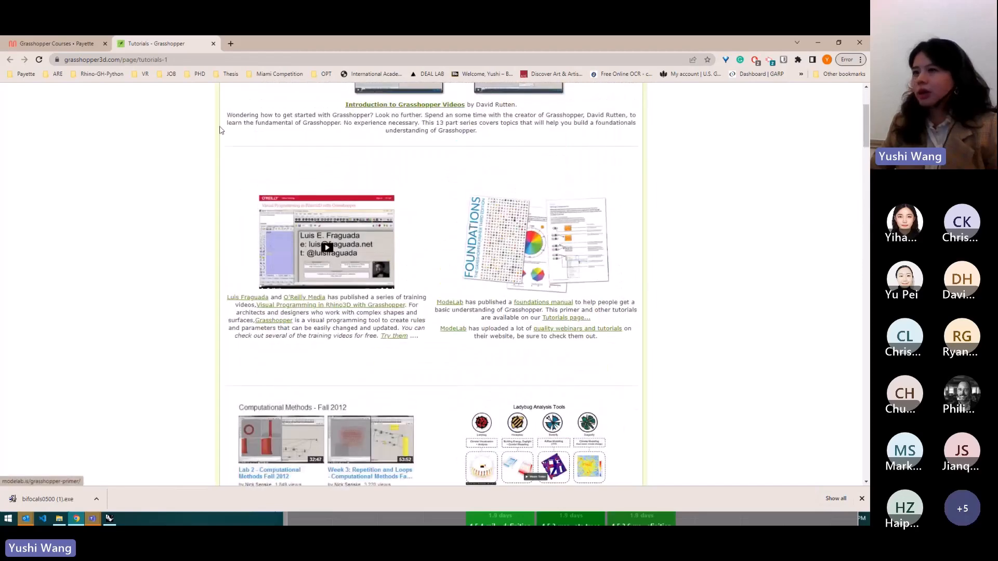
# - Return to the mural and open the link on the Grasshopper Primer (EN) card
pyautogui.click(76, 44)
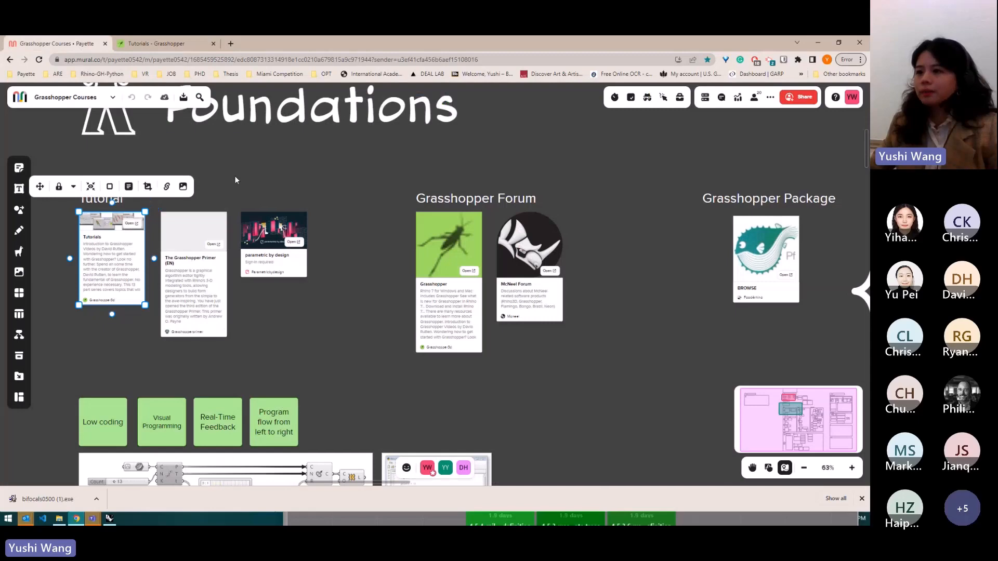
pyautogui.click(217, 249)
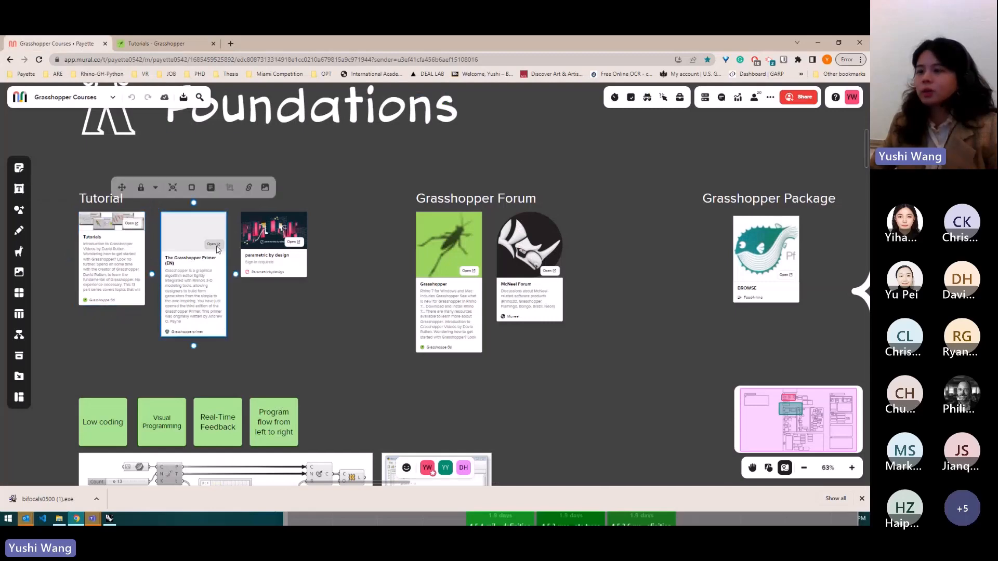
pyautogui.click(217, 249)
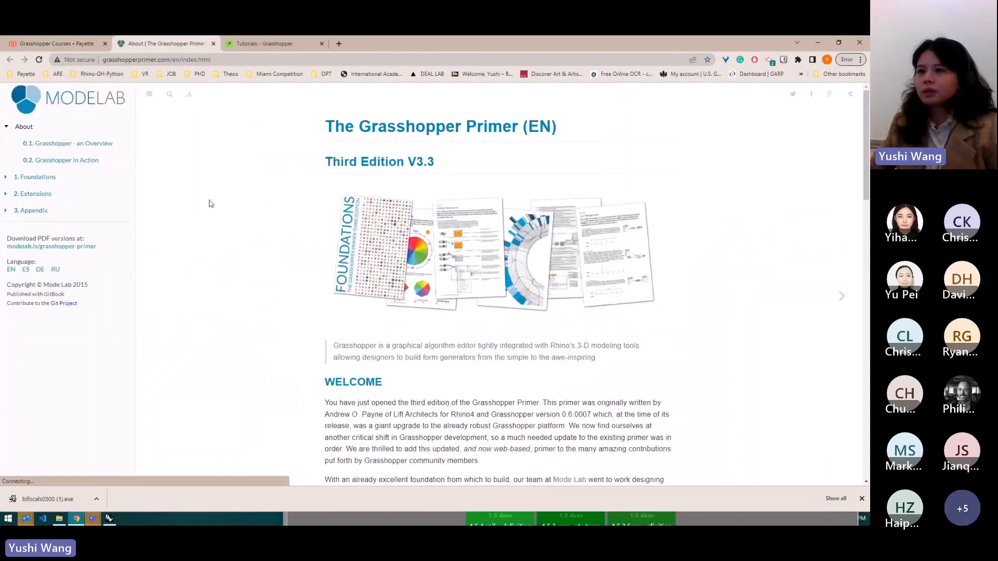
# - In the primer, expand Foundations and open section 1.1.2 The Grasshopper UI
pyautogui.click(5, 179)
pyautogui.click(67, 194)
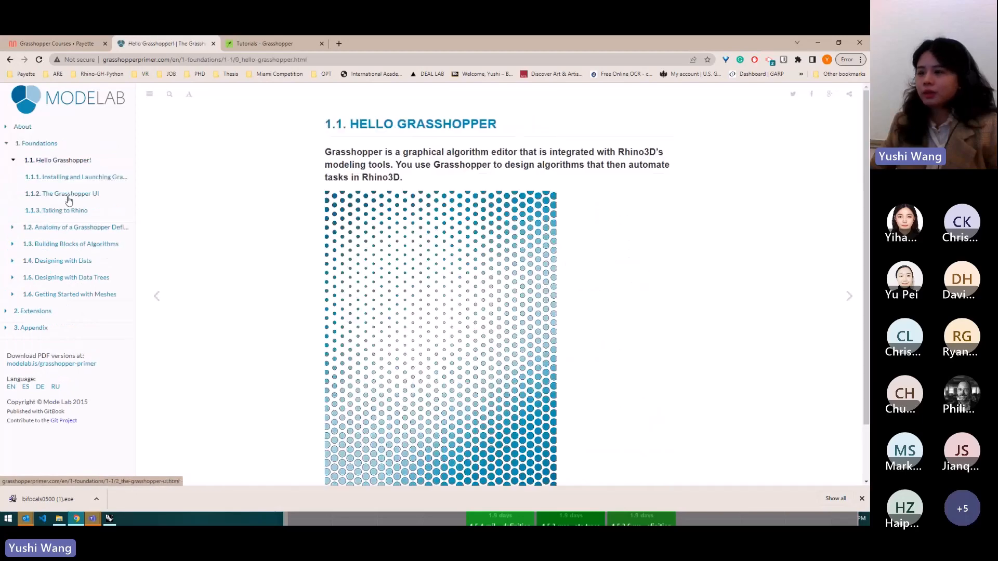
pyautogui.click(68, 198)
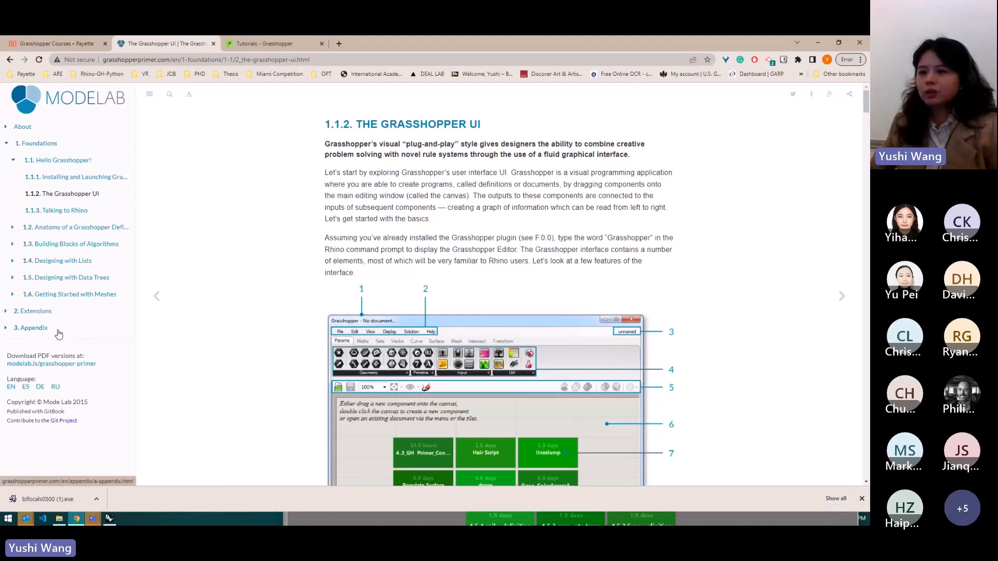
# - Expand the Appendix and browse the Grasshopper Example Files list
pyautogui.click(8, 332)
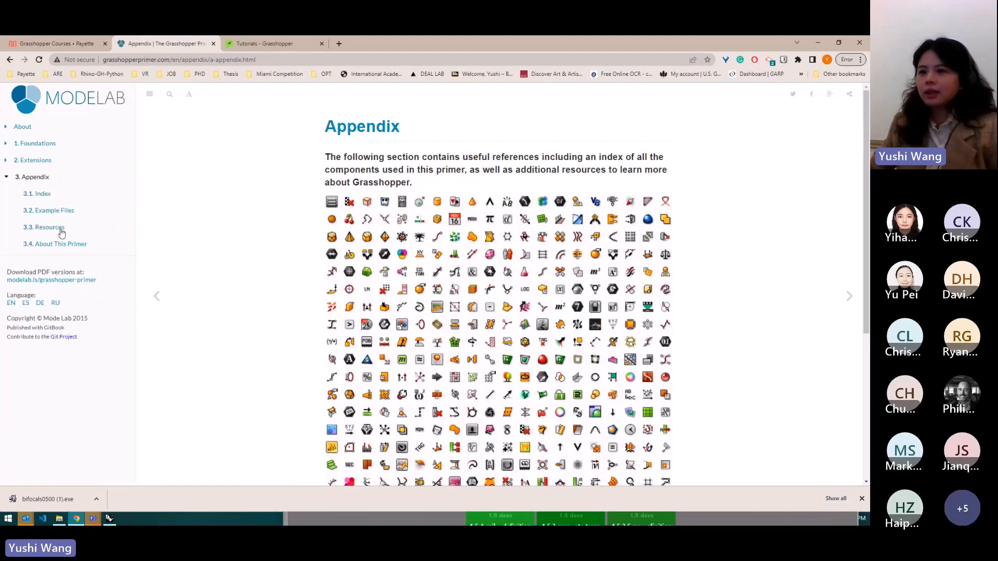
pyautogui.click(54, 210)
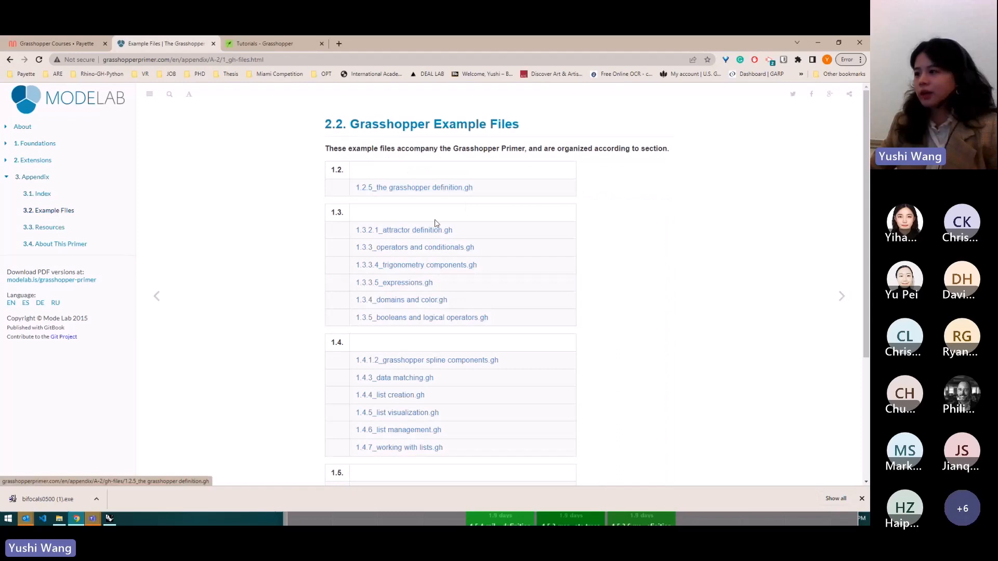
pyautogui.scroll(-4, 470, 284)
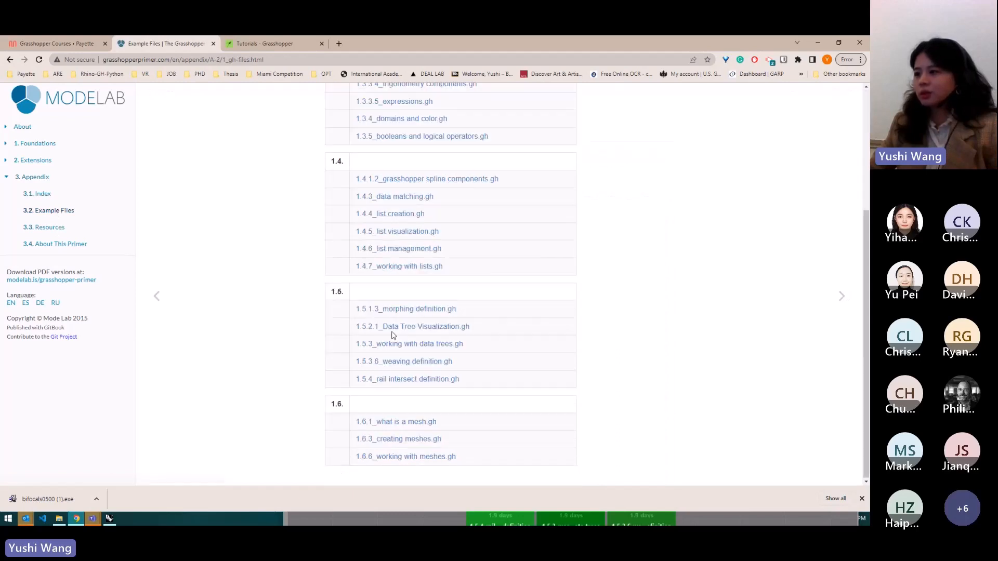
# - Return to the mural and open the link on the parametric by design card
pyautogui.scroll(4, 450, 327)
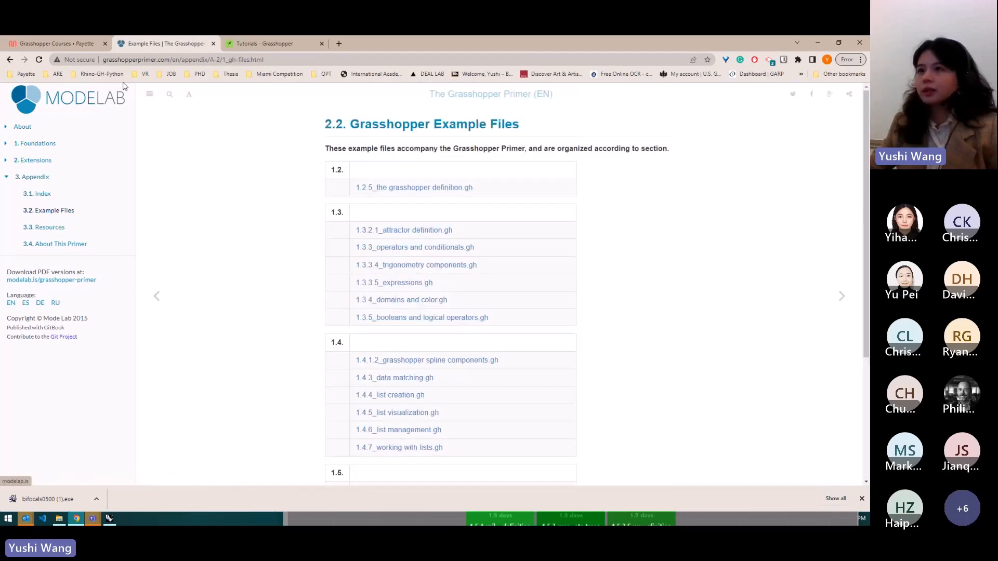
pyautogui.click(85, 44)
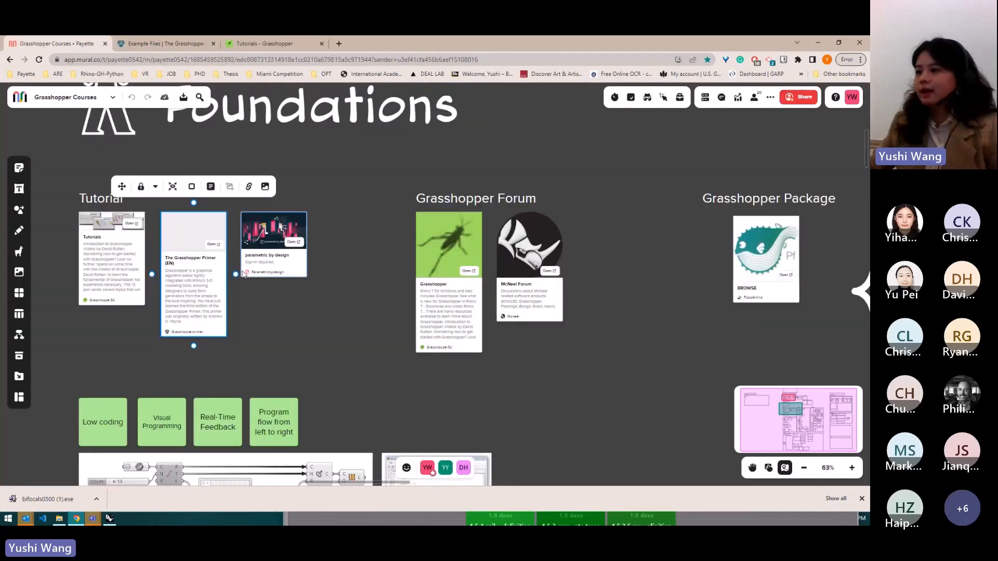
pyautogui.click(294, 243)
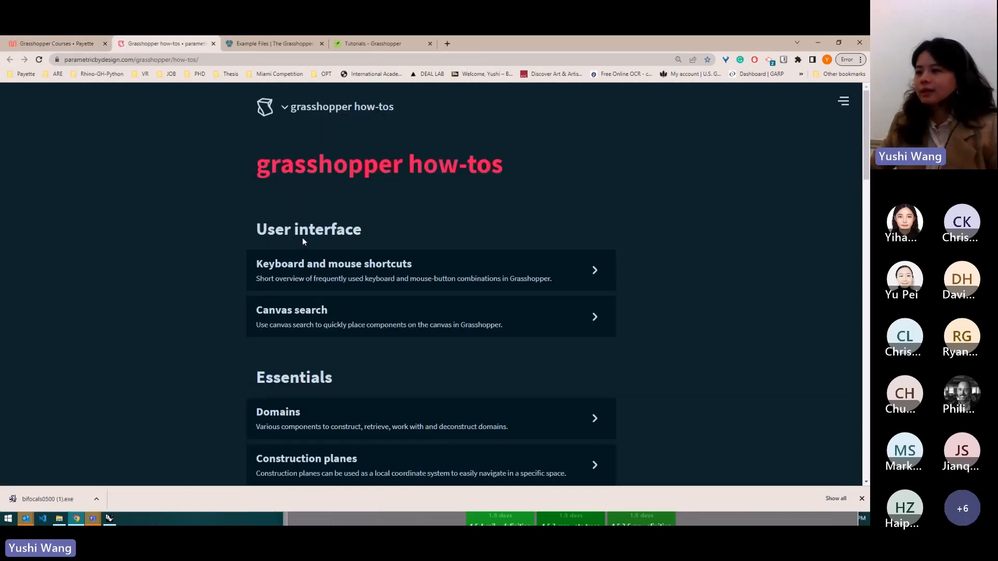
# - Scroll through the grasshopper how-tos list and open the Domains how-to
pyautogui.scroll(-3, 311, 244)
pyautogui.scroll(-3, 323, 256)
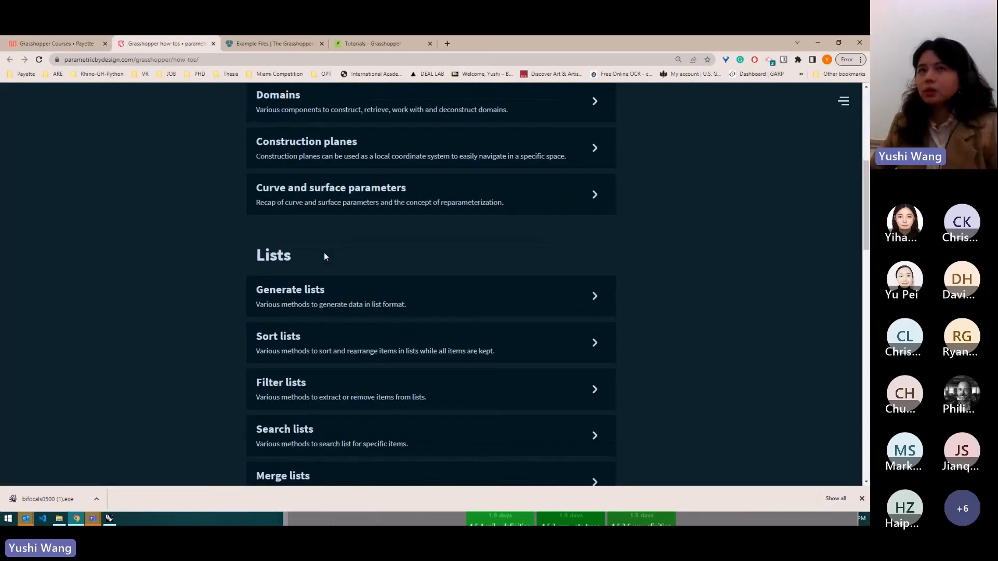
pyautogui.scroll(-3, 323, 255)
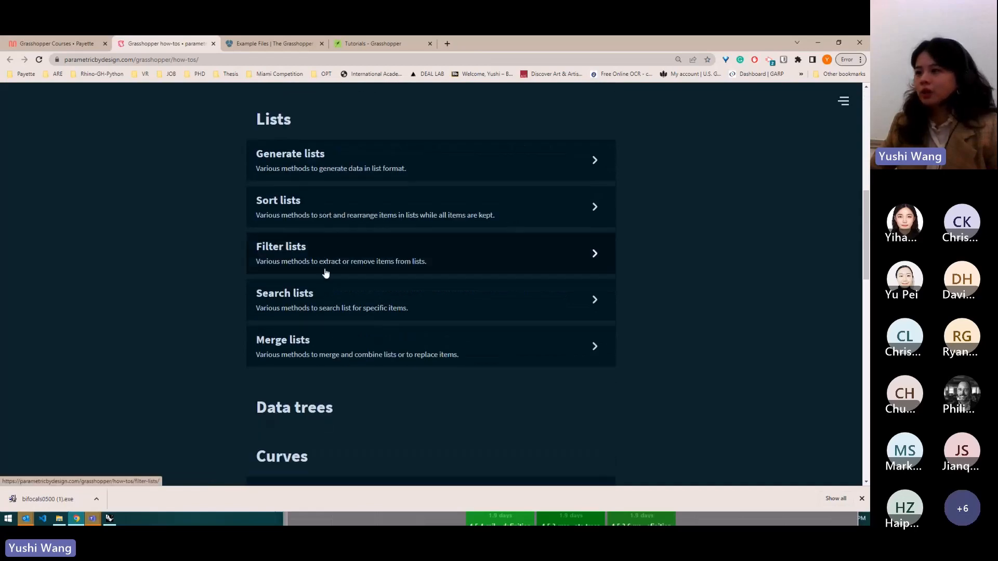
pyautogui.scroll(6, 325, 273)
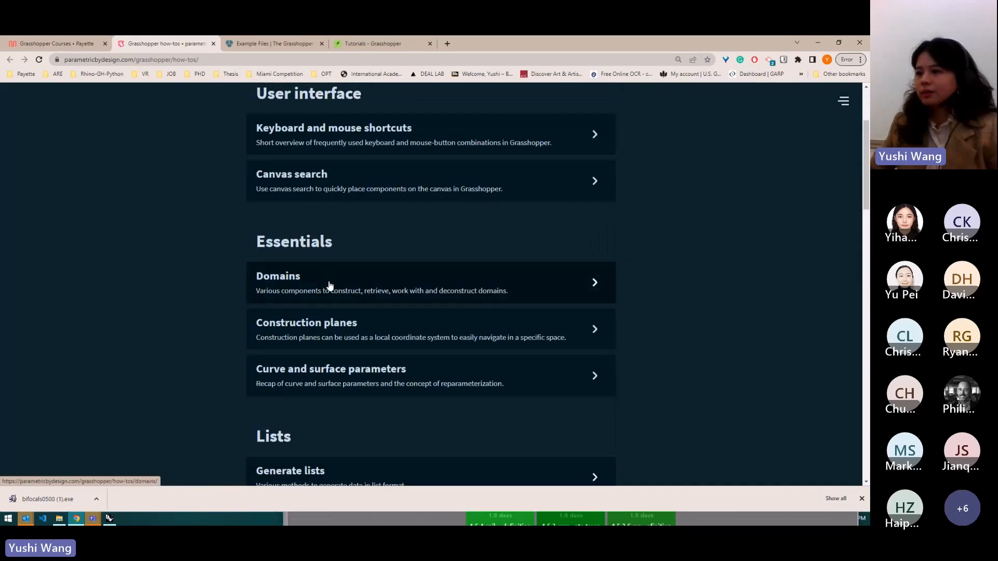
pyautogui.click(329, 279)
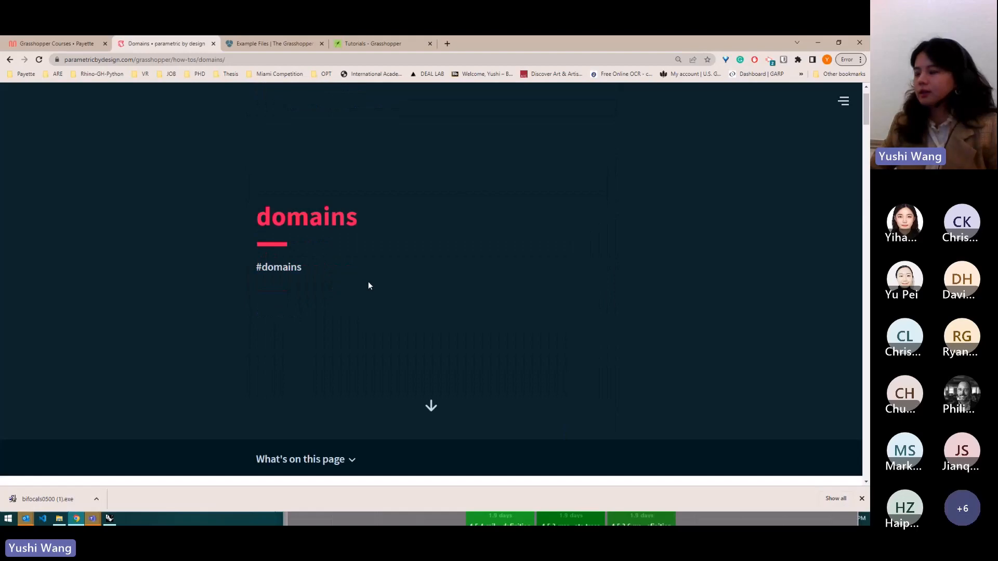
# - Scroll through the Domains how-to page and go back to the how-tos list
pyautogui.scroll(-10, 368, 286)
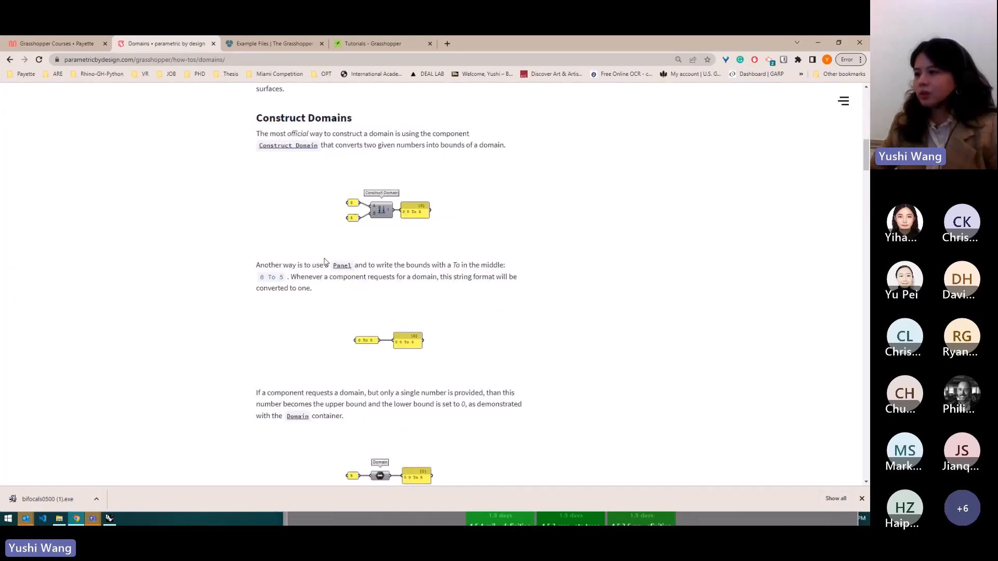
pyautogui.scroll(-4, 325, 263)
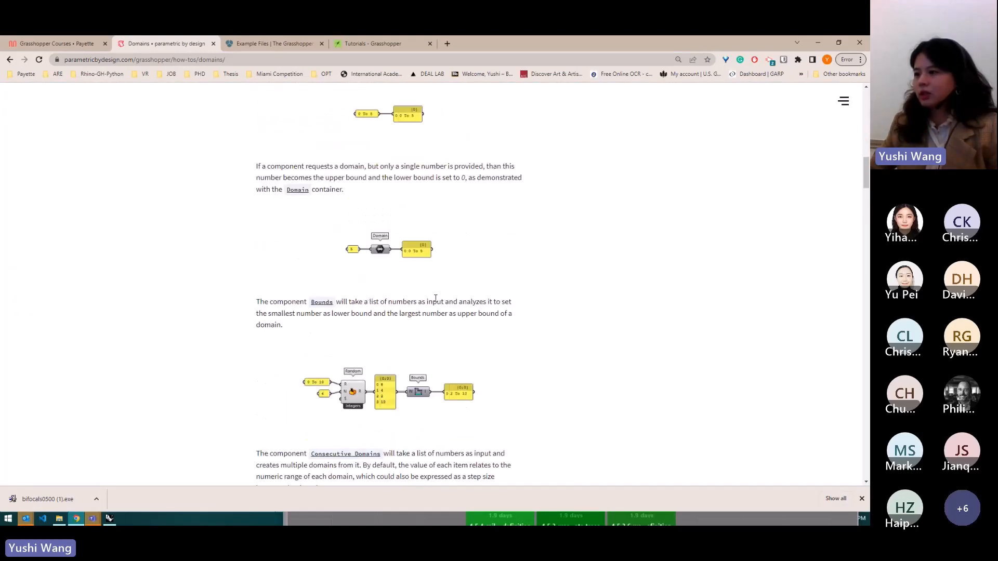
pyautogui.scroll(-6, 375, 277)
pyautogui.scroll(5, 341, 256)
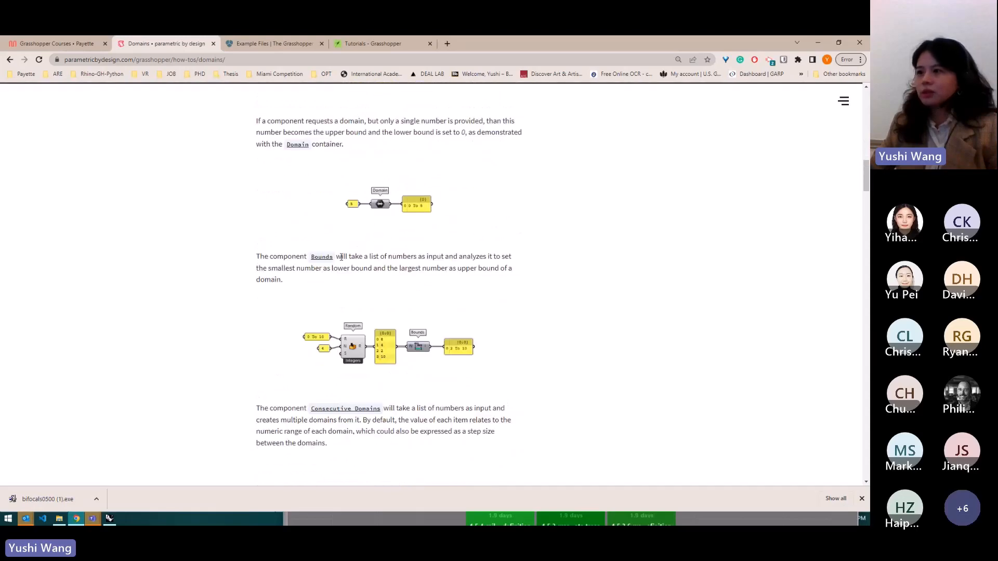
pyautogui.scroll(10, 342, 256)
pyautogui.scroll(1, 271, 235)
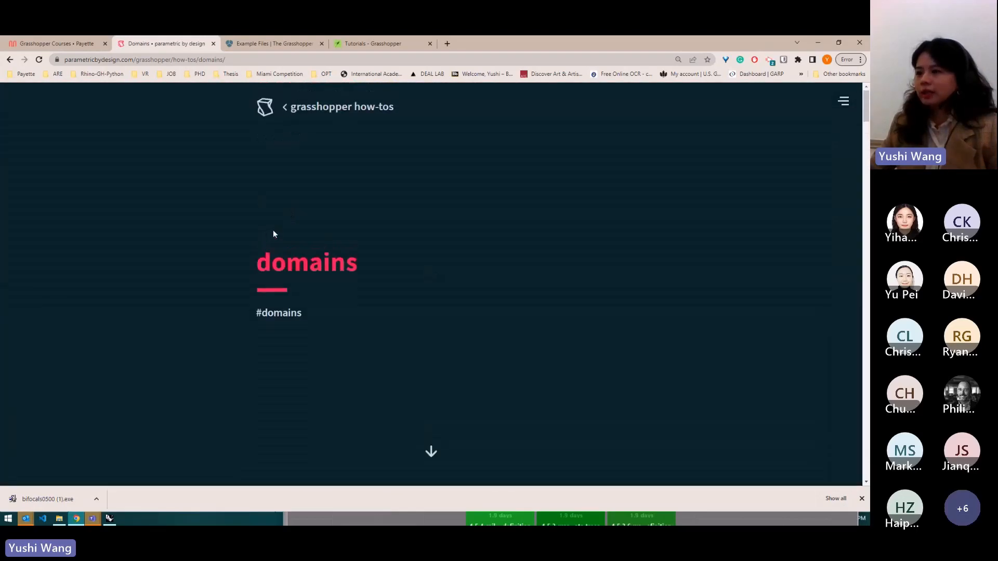
pyautogui.click(11, 60)
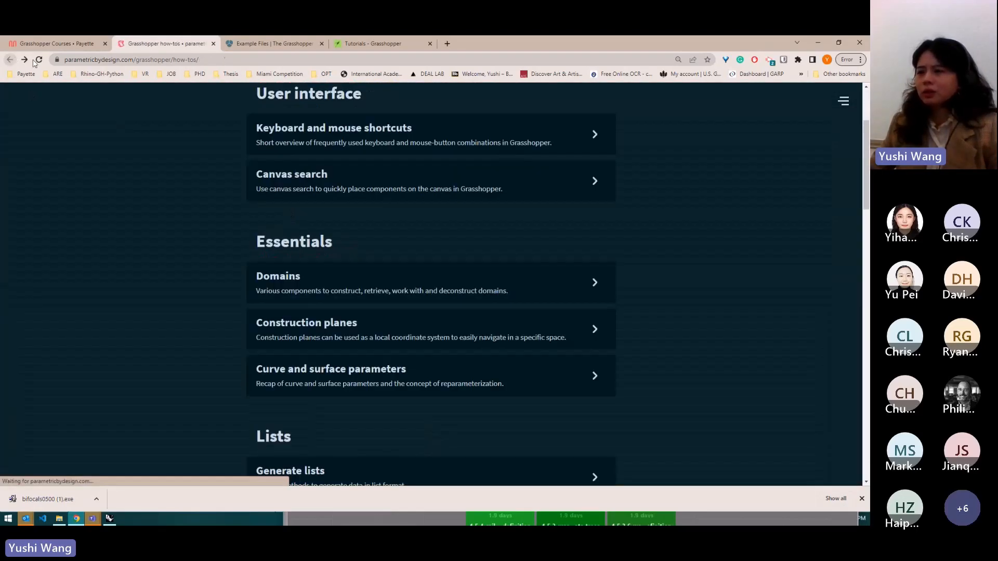
# - Scroll the how-tos list once more and switch back to the mural board
pyautogui.scroll(-3, 290, 260)
pyautogui.scroll(4, 294, 282)
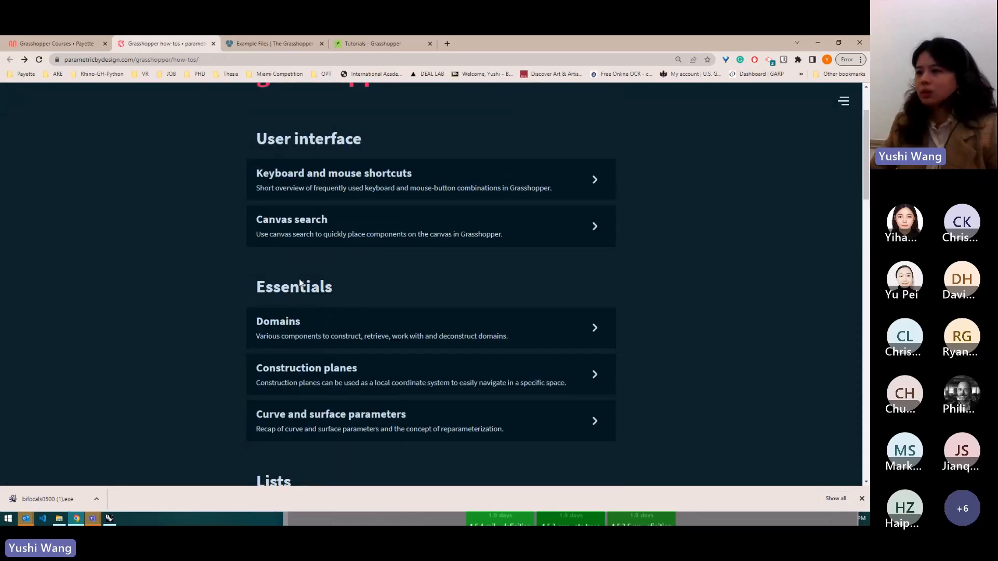
pyautogui.scroll(-7, 273, 277)
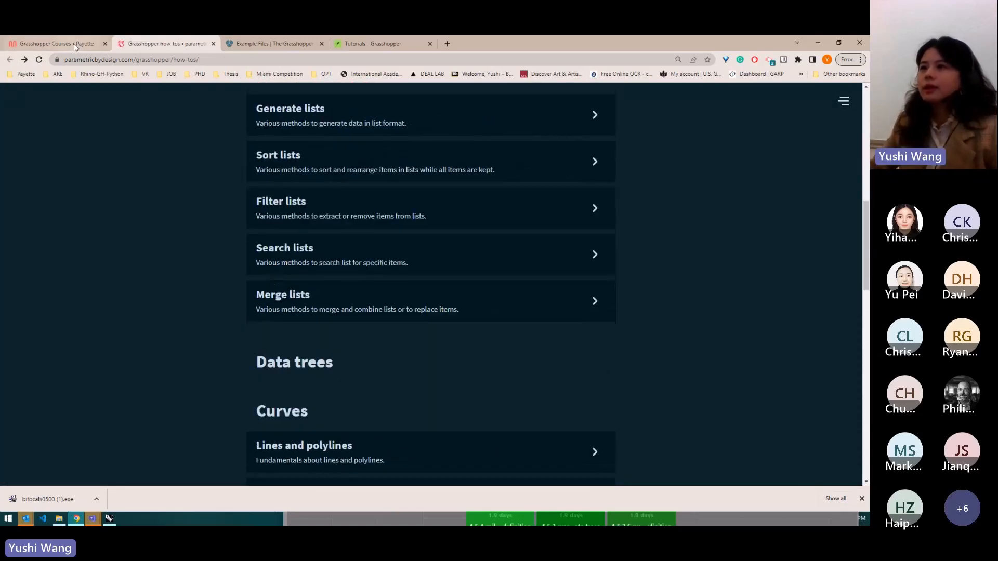
pyautogui.click(76, 46)
pyautogui.click(387, 239)
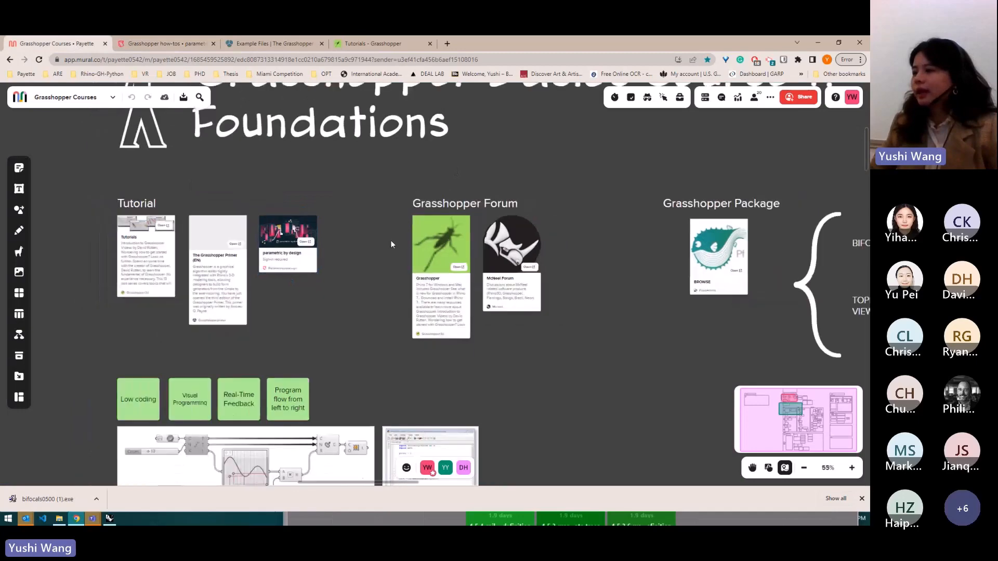
# - Open the link on the Grasshopper card under Grasshopper Forum and return to the mural
pyautogui.scroll(-2, 345, 254)
pyautogui.scroll(3, 505, 258)
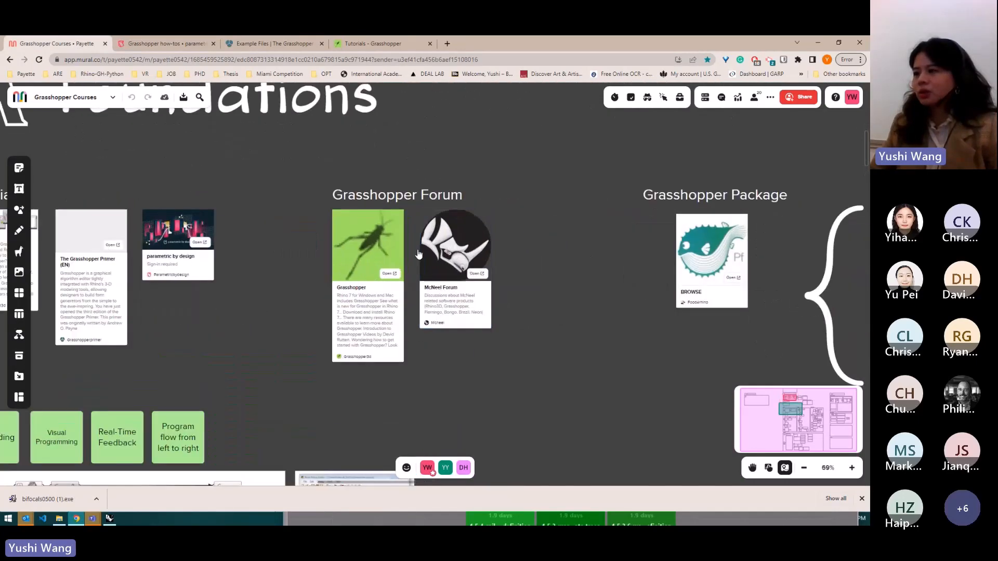
pyautogui.click(390, 274)
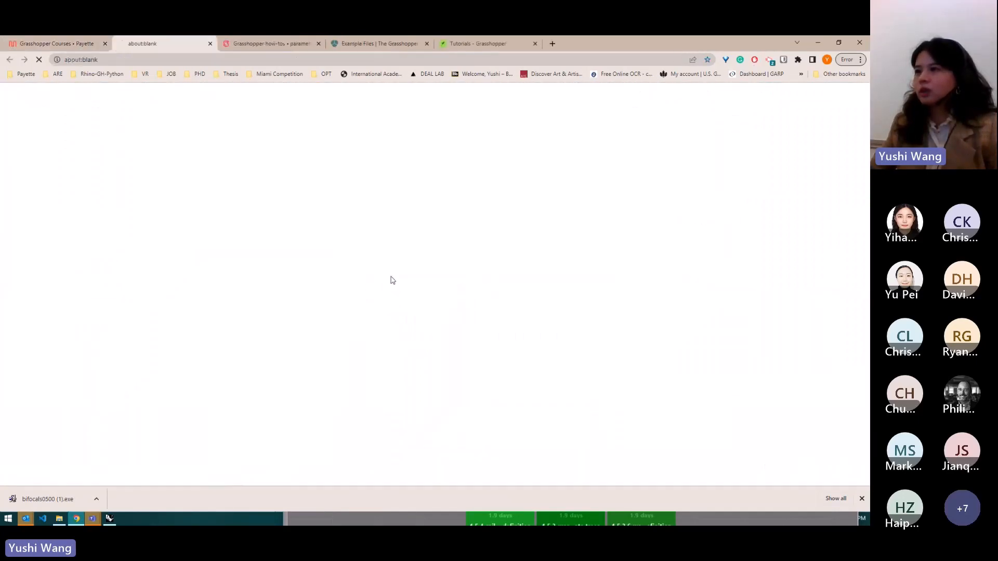
pyautogui.click(78, 44)
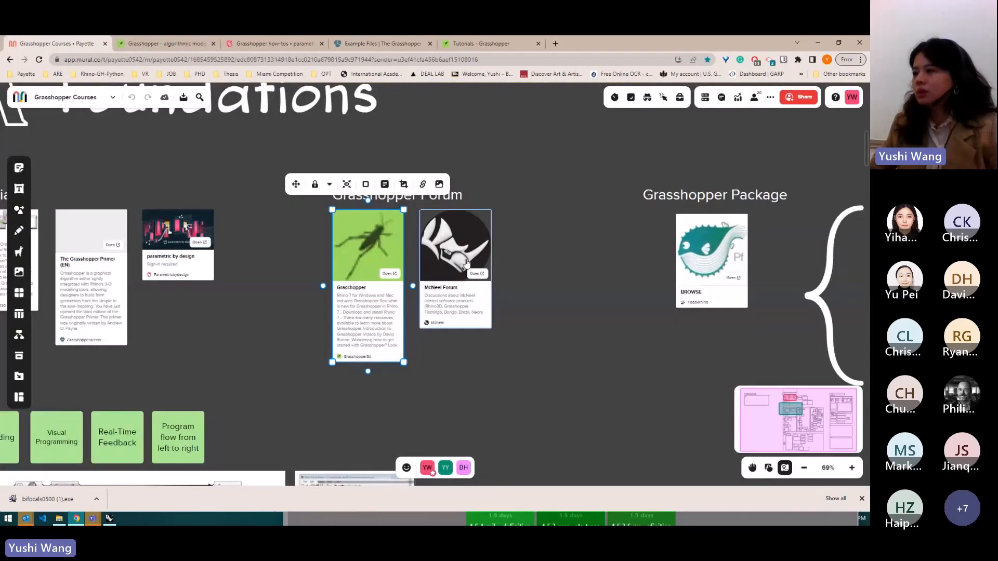
# - Open the McNeel Forum card's link and scroll through the latest forum topics
pyautogui.click(478, 274)
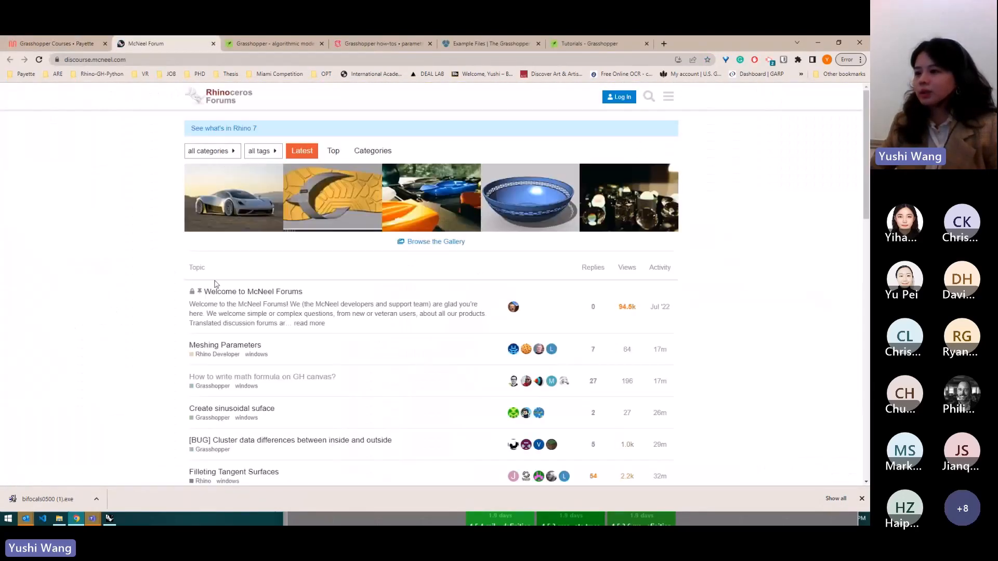
pyautogui.scroll(-3, 255, 290)
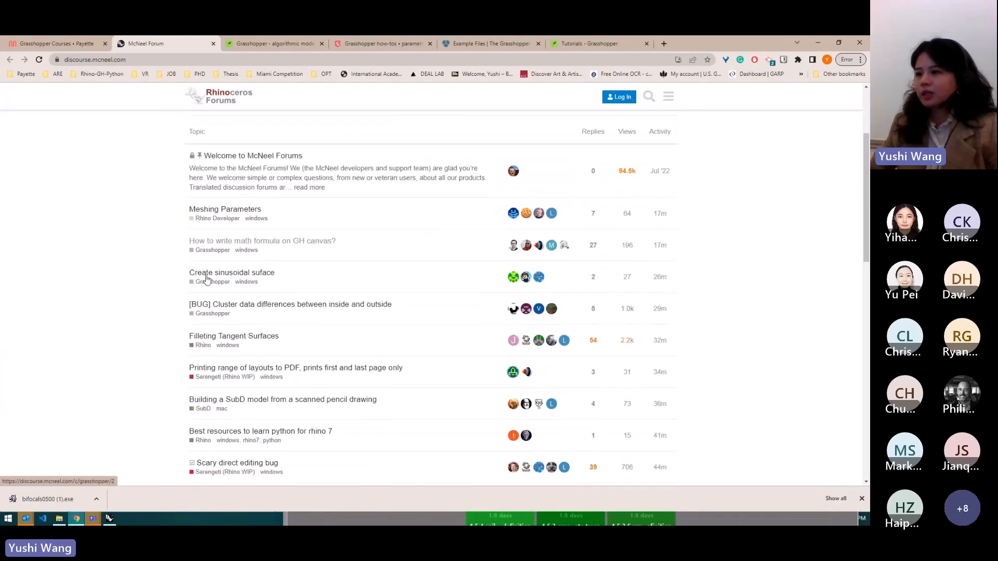
pyautogui.scroll(-6, 217, 222)
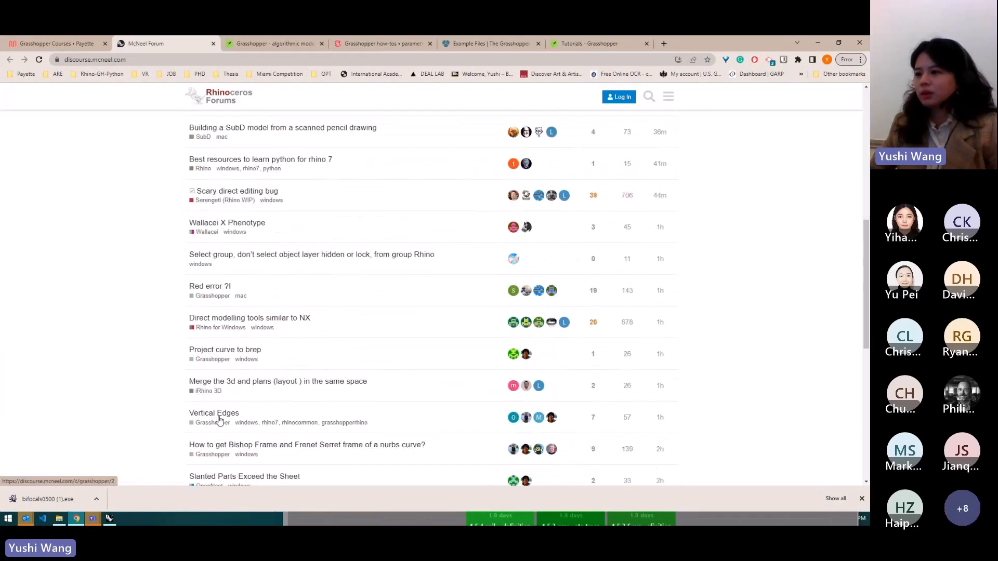
pyautogui.scroll(-1, 217, 405)
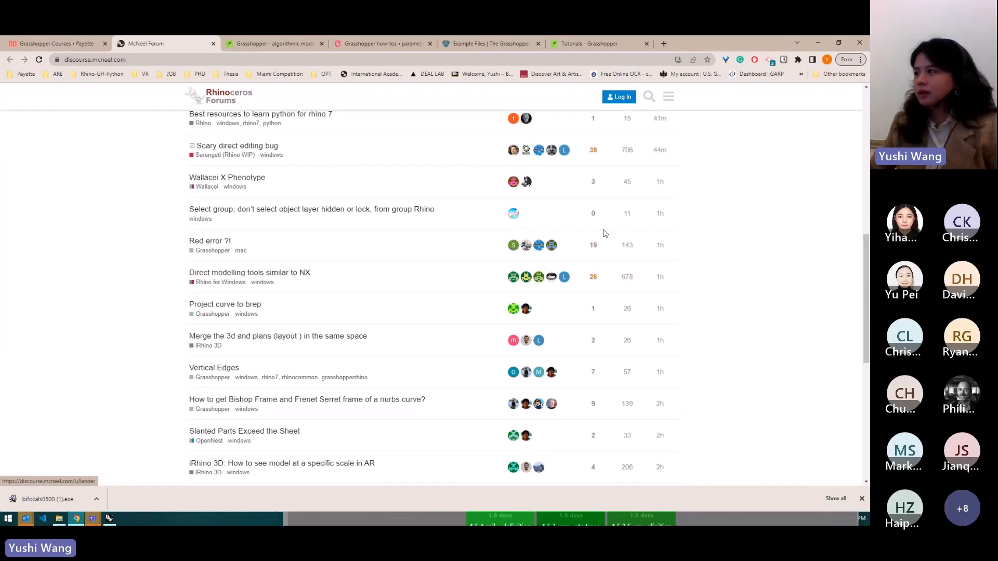
pyautogui.click(648, 97)
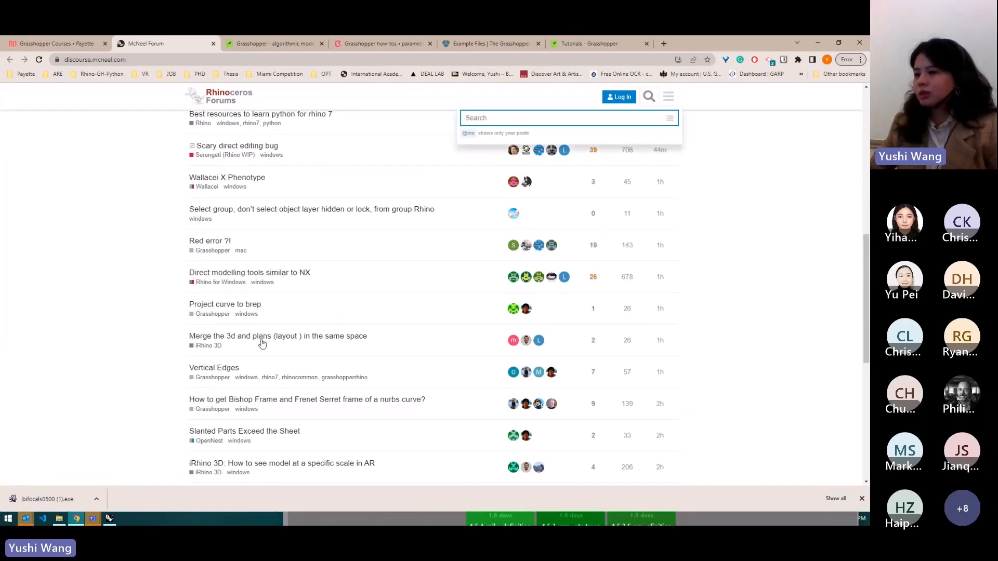
# - Open the Bishop Frame and Frenet Serret frame topic, read through its replies, and go back to the topic list
pyautogui.click(267, 400)
pyautogui.scroll(-7, 332, 349)
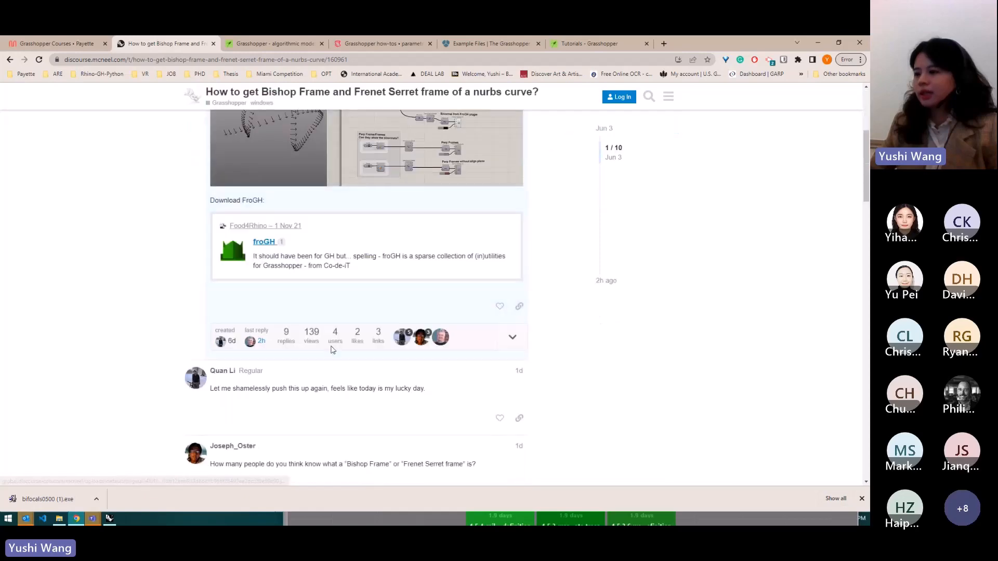
pyautogui.scroll(-10, 333, 350)
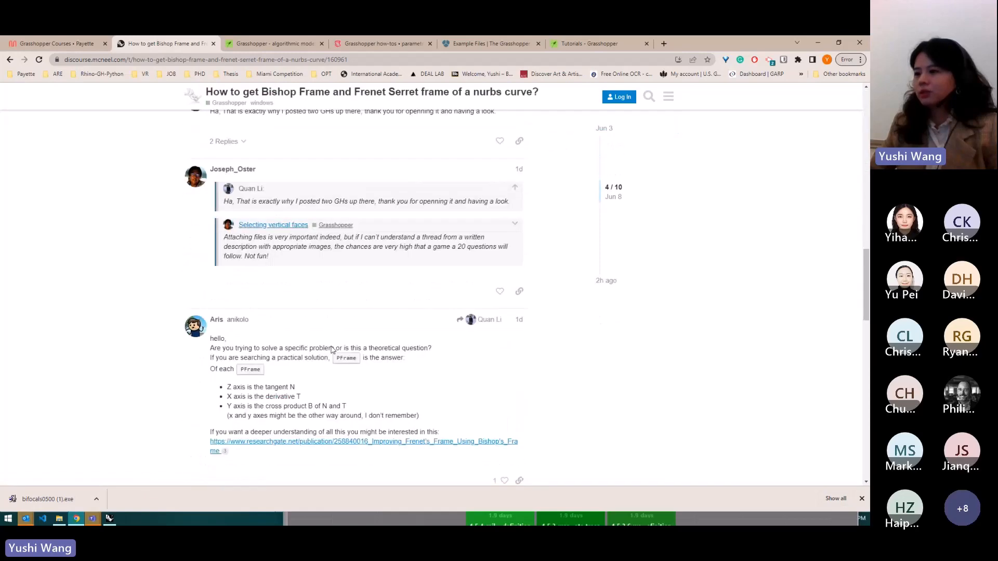
pyautogui.scroll(-5, 249, 327)
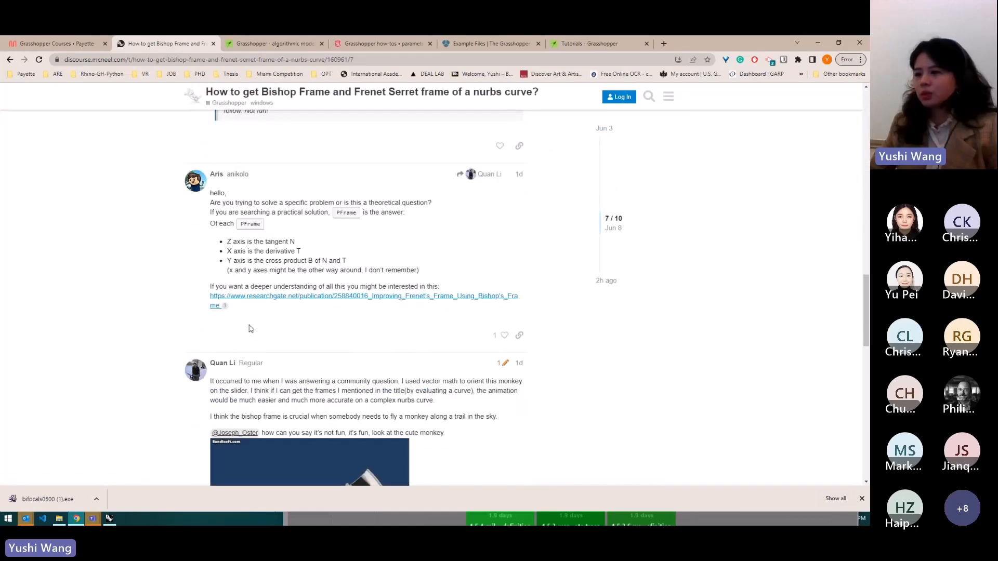
pyautogui.scroll(-9, 250, 329)
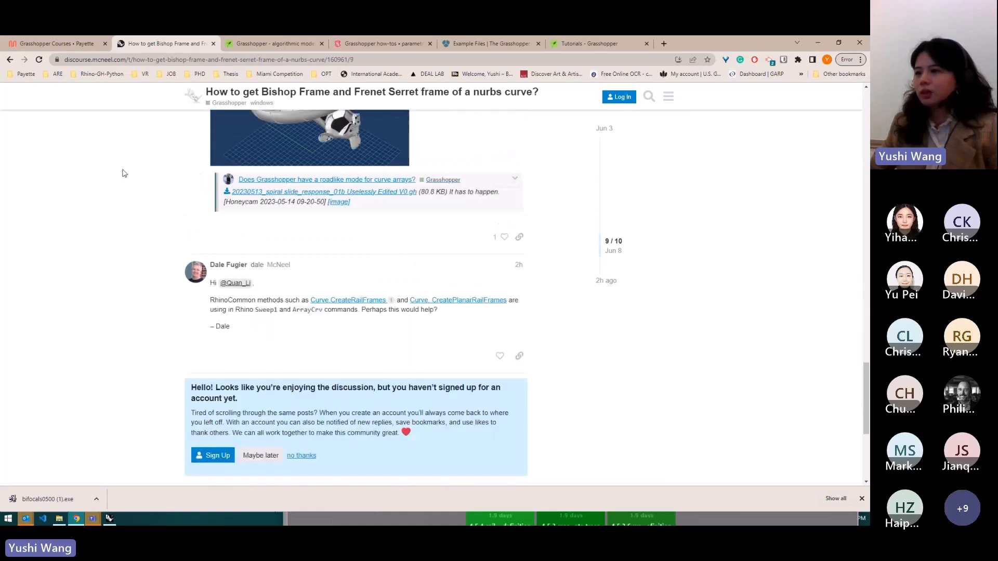
pyautogui.click(10, 59)
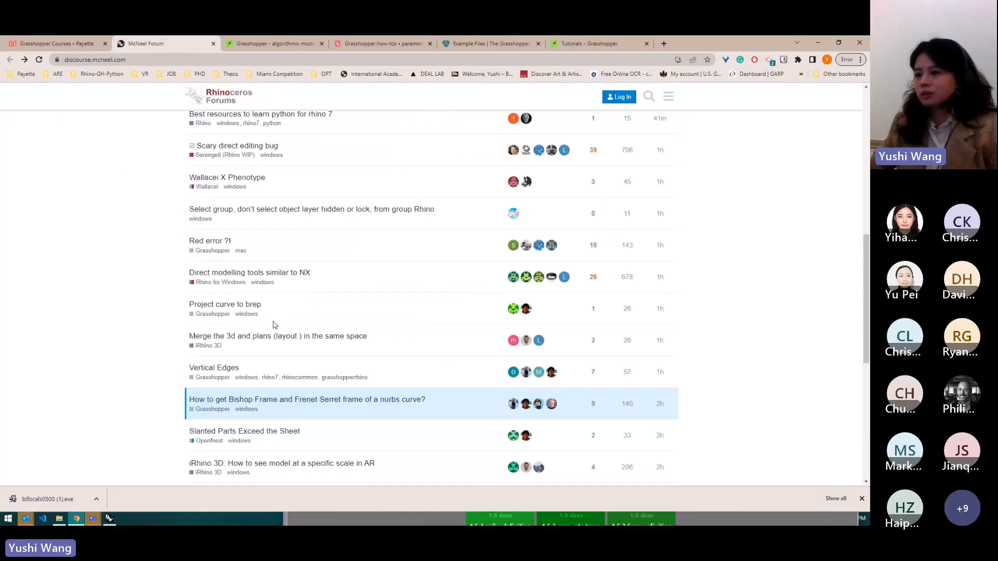
# - Open the Slanted Parts Exceed the Sheet topic and scroll through its replies
pyautogui.click(260, 306)
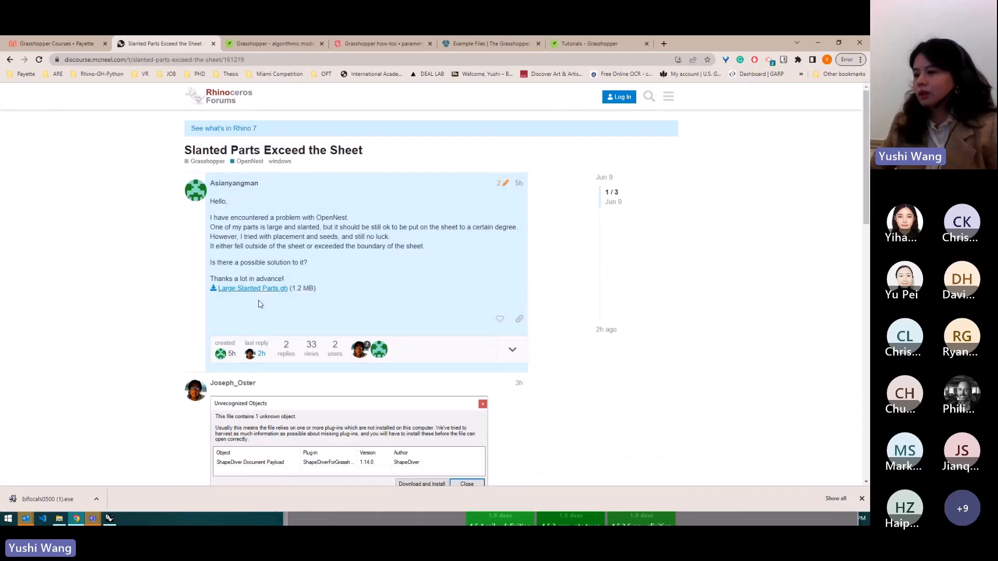
pyautogui.scroll(-4, 467, 301)
pyautogui.scroll(-3, 467, 296)
pyautogui.scroll(2, 286, 260)
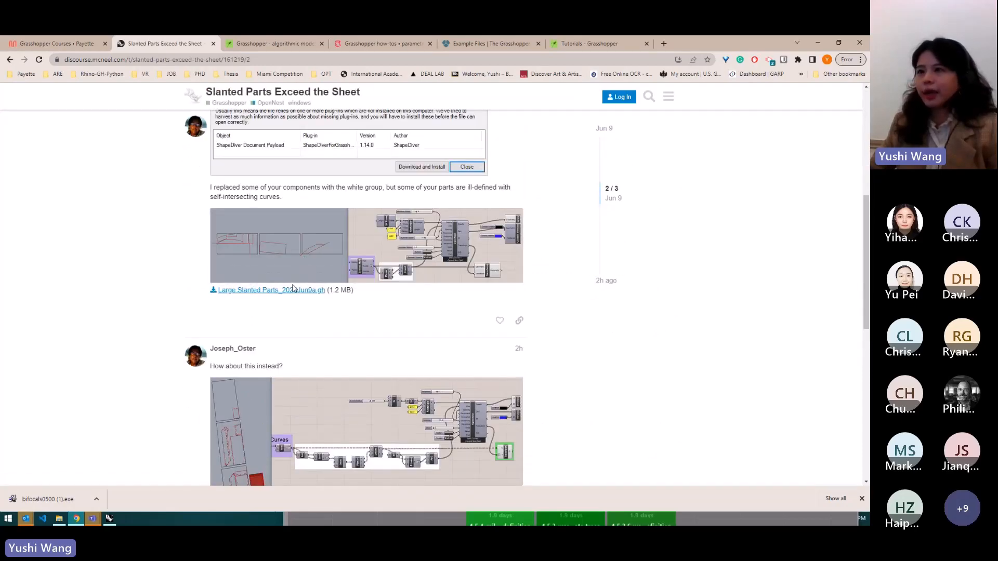
# - Return to the mural, open the BROWSE card under Grasshopper Package, and scroll the food4Rhino app list
pyautogui.click(76, 47)
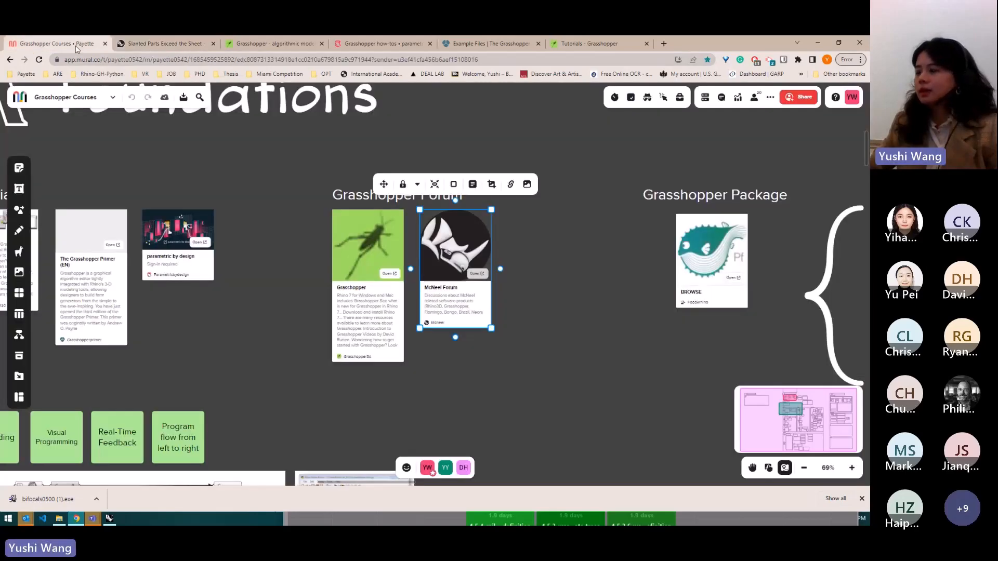
pyautogui.click(270, 195)
pyautogui.scroll(-5, 270, 195)
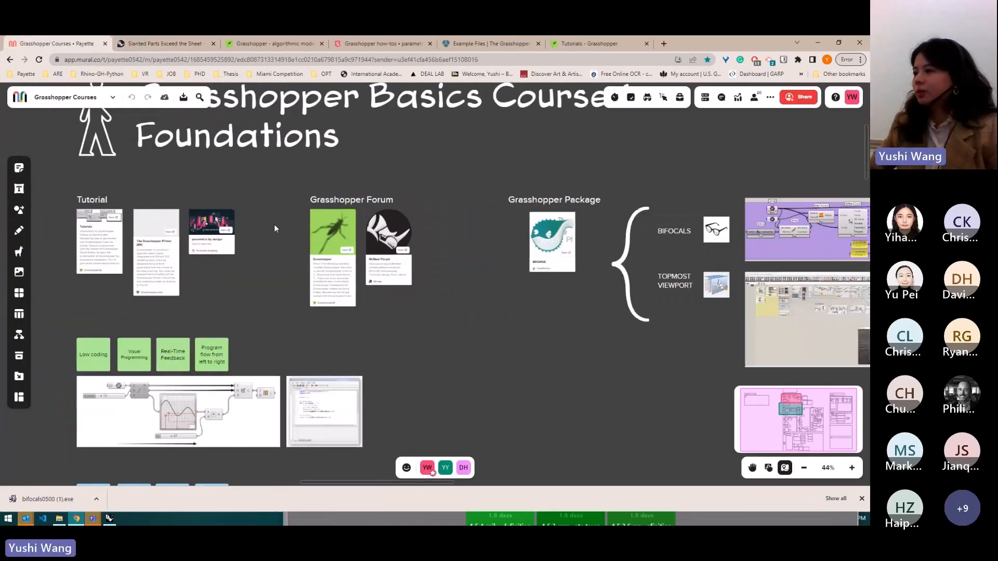
pyautogui.scroll(-1, 276, 229)
pyautogui.scroll(3, 659, 245)
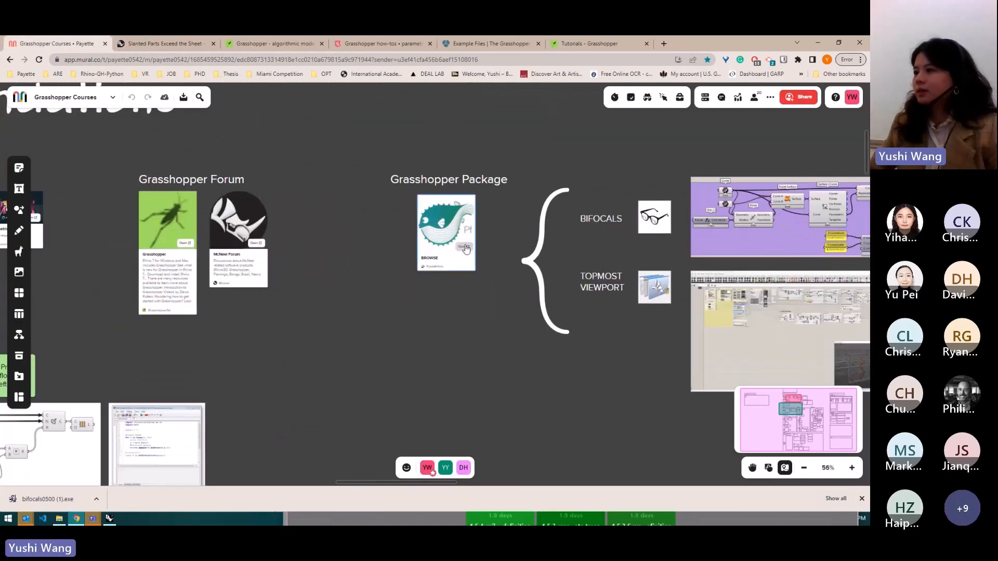
pyautogui.click(464, 247)
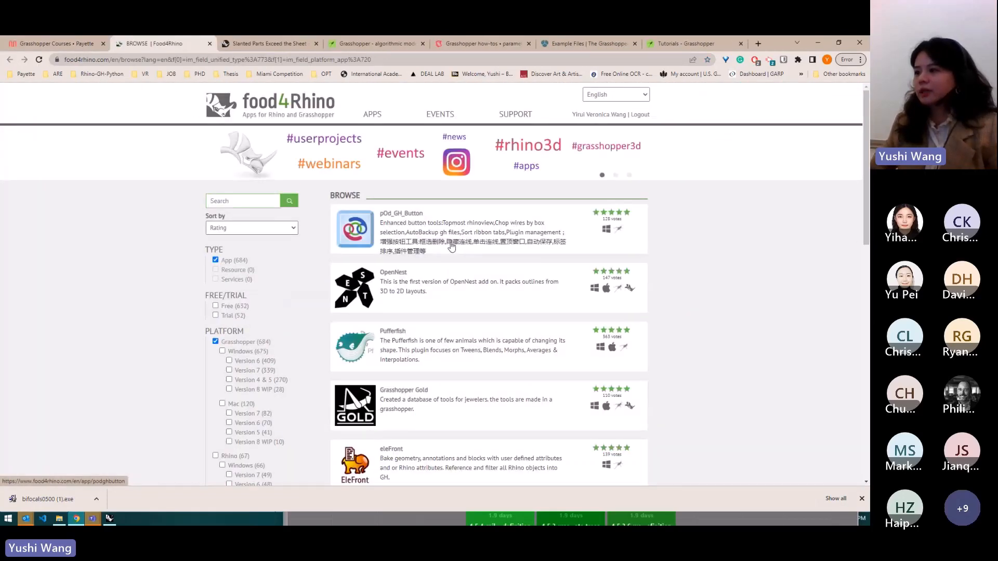
pyautogui.scroll(-7, 416, 258)
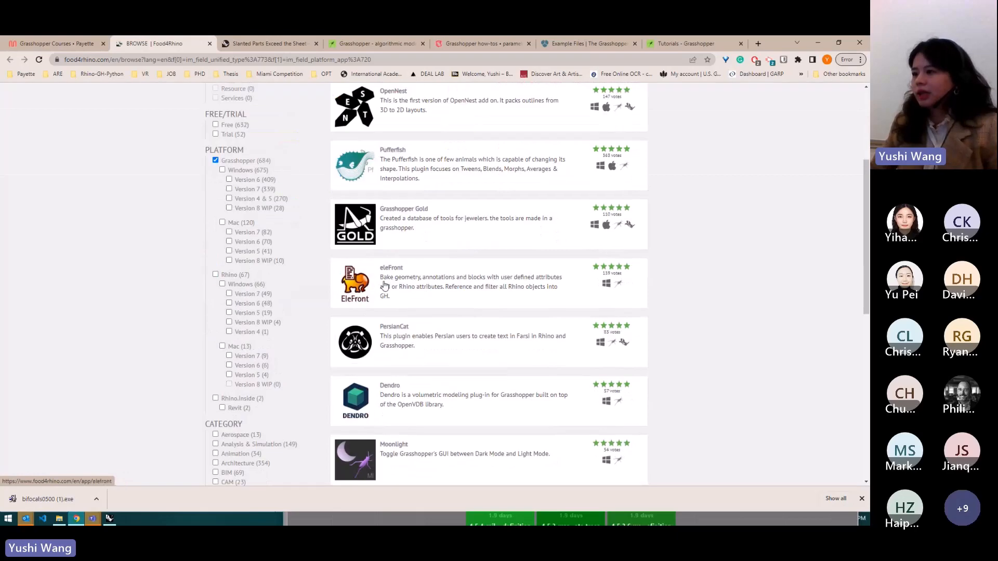
# - Scroll the food4Rhino app list, then switch back to the Mural board and deselect the BROWSE card
pyautogui.scroll(8, 416, 330)
pyautogui.scroll(-9, 411, 271)
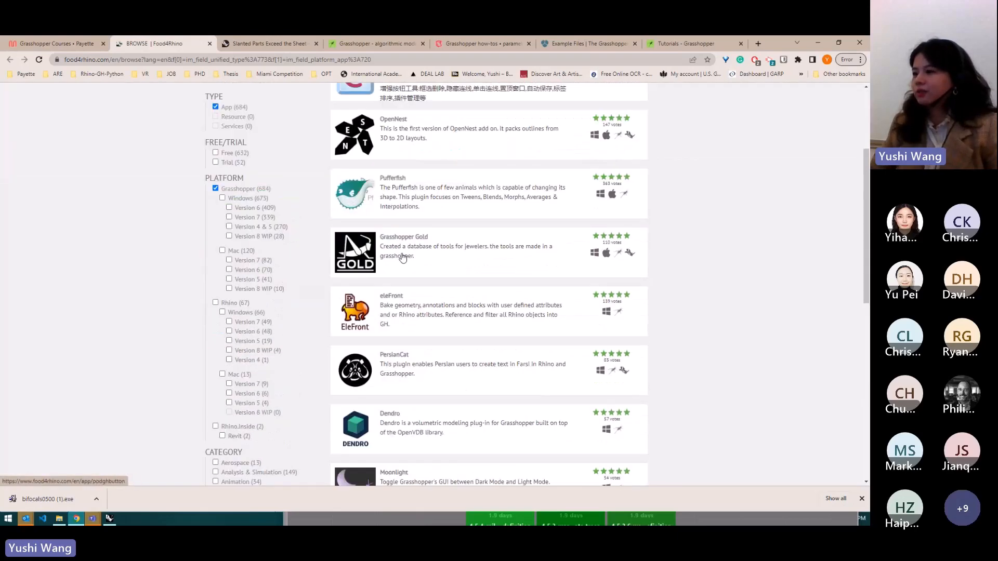
pyautogui.click(57, 44)
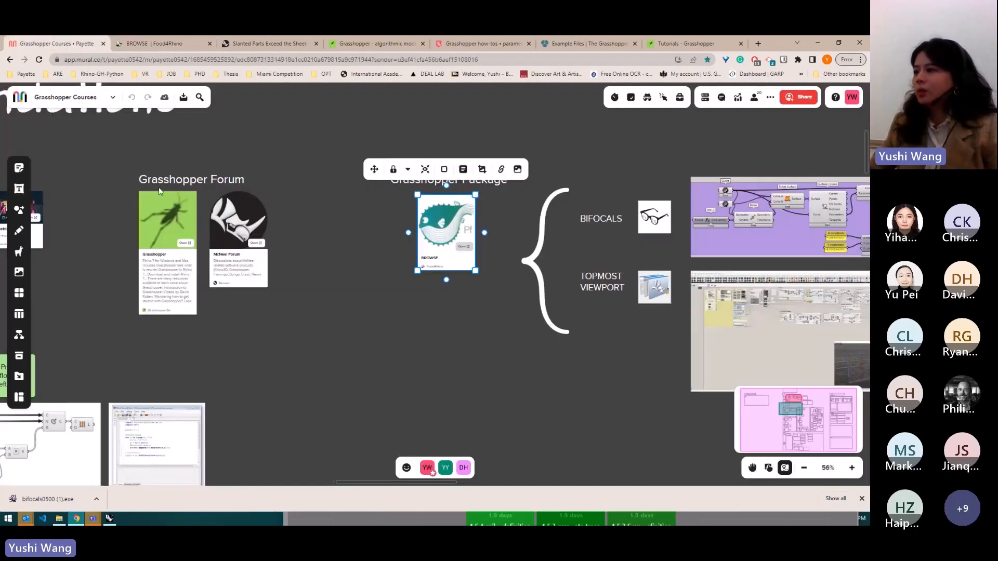
pyautogui.click(512, 179)
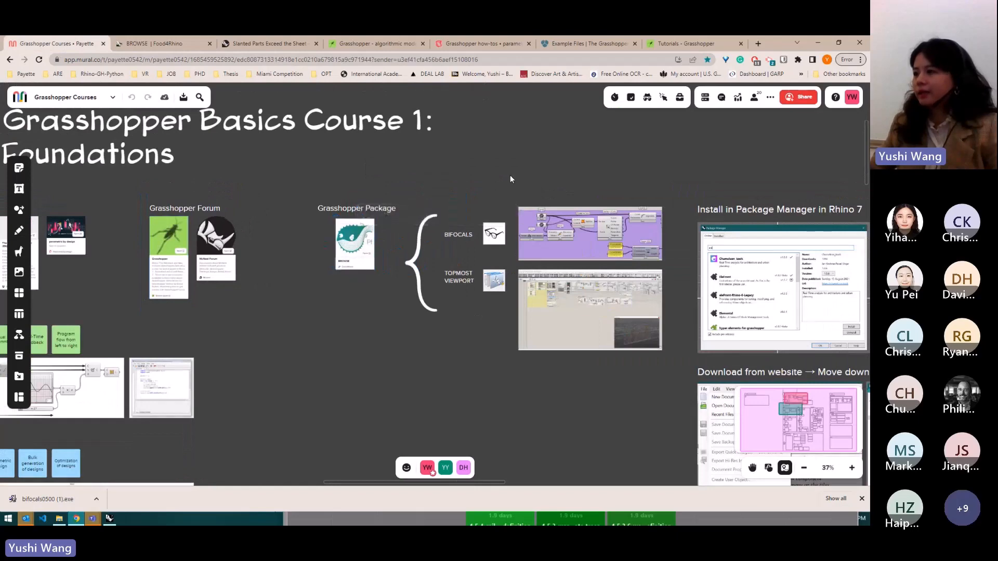
# - Examine the Grasshopper Package section showing BIFOCALS, TOPMOST VIEWPORT and the two plugin installation methods
pyautogui.scroll(-1, 280, 296)
pyautogui.scroll(2, 730, 278)
pyautogui.scroll(3, 535, 251)
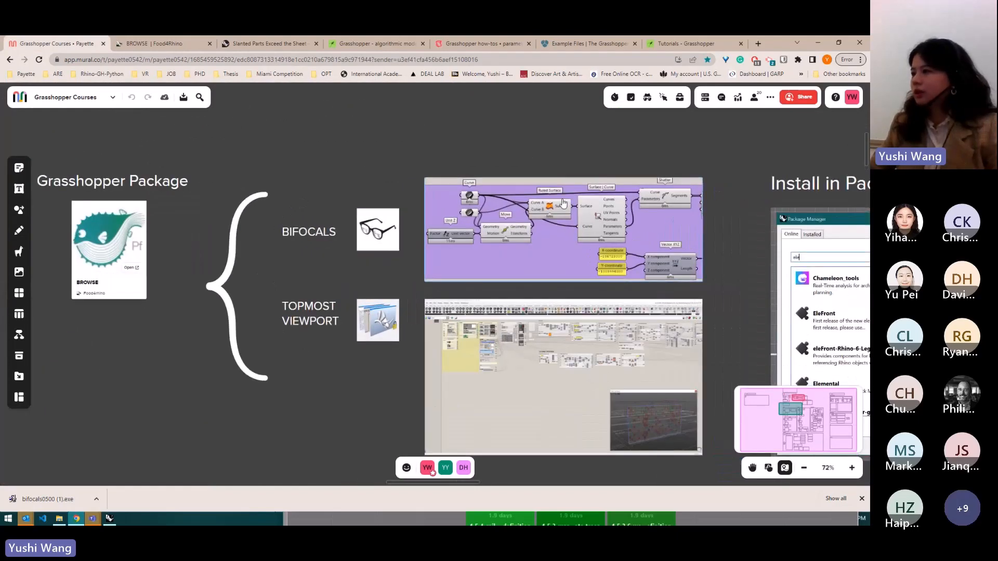
pyautogui.scroll(2, 579, 209)
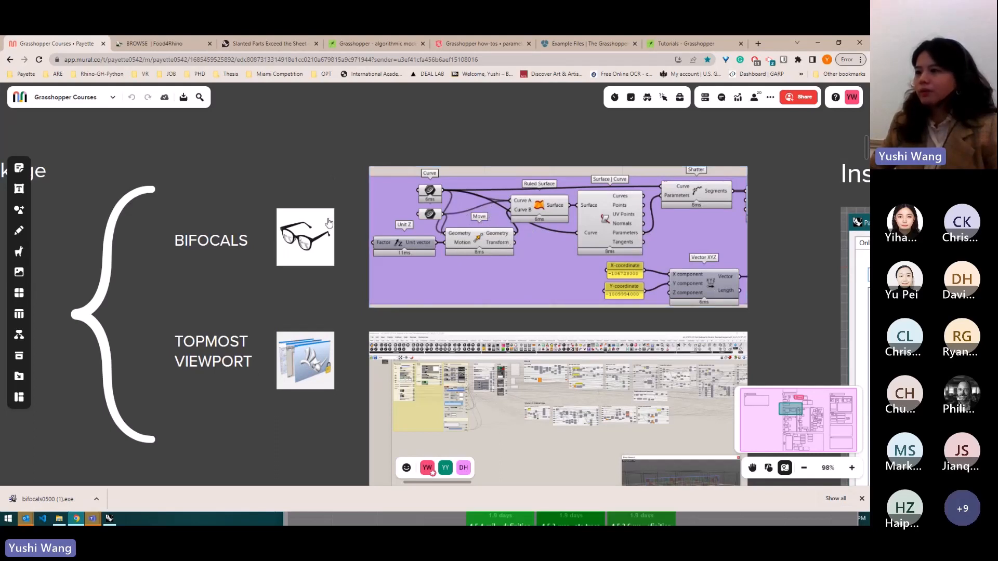
pyautogui.scroll(-3, 329, 222)
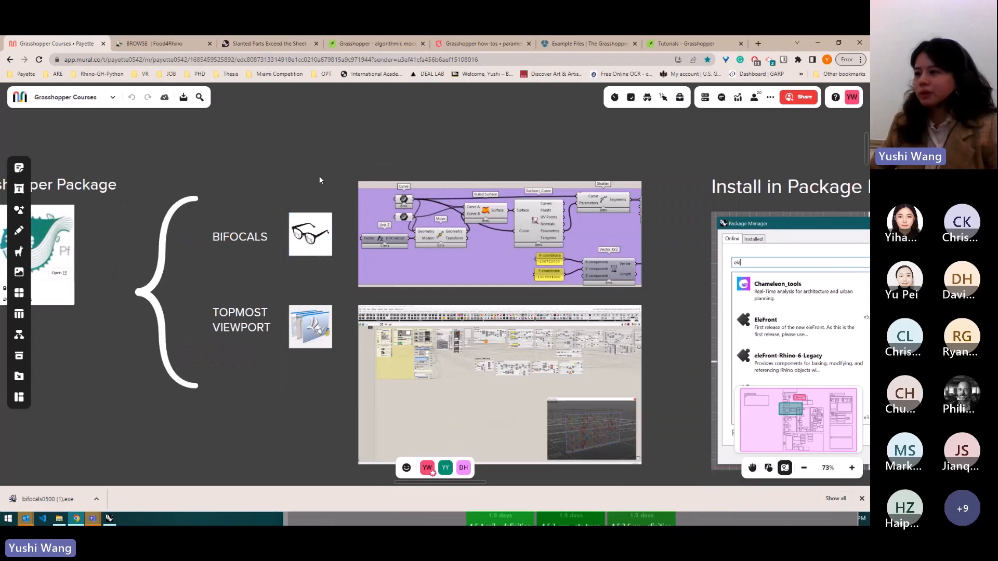
pyautogui.scroll(3, 561, 200)
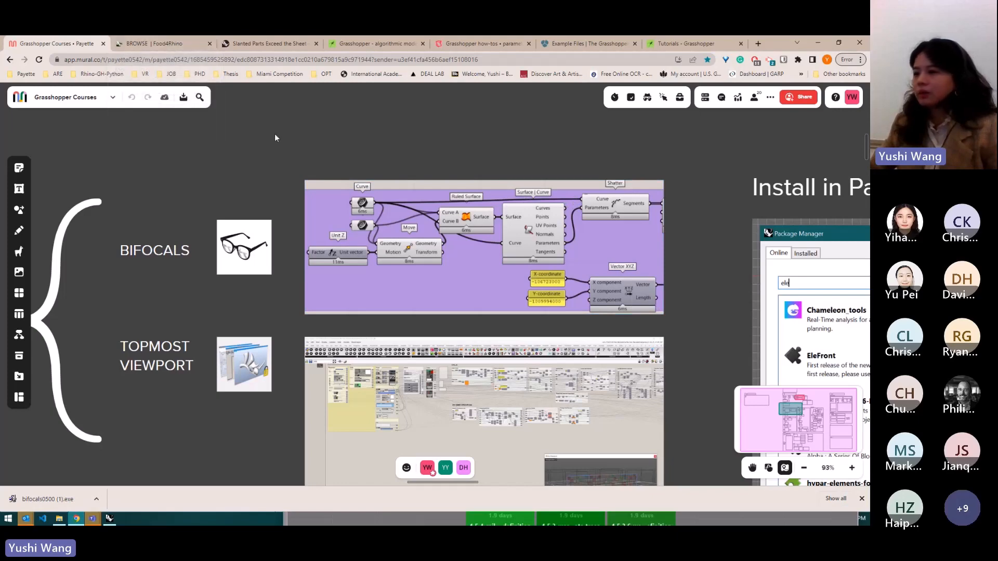
pyautogui.scroll(-3, 266, 245)
pyautogui.scroll(-2, 379, 242)
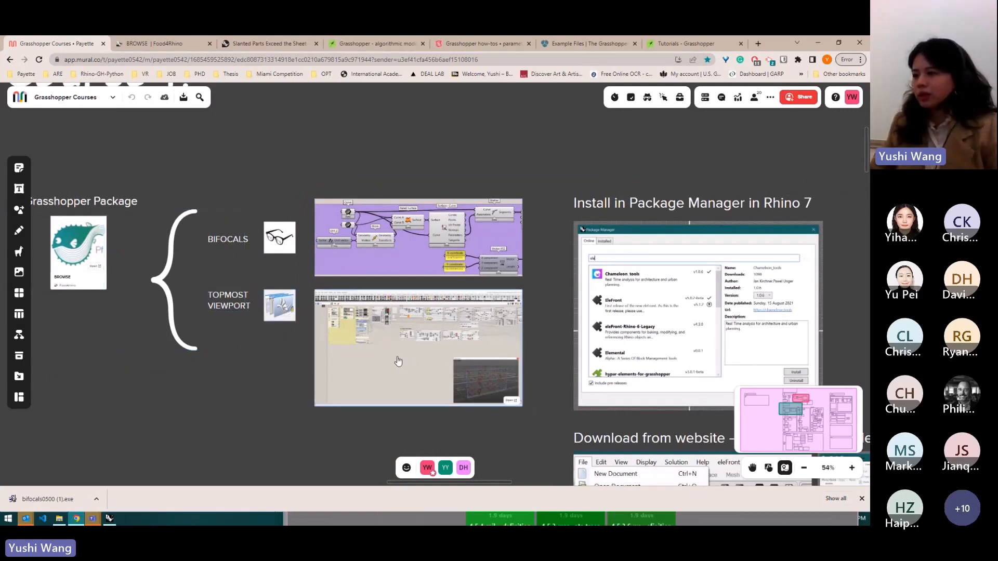
pyautogui.scroll(3, 400, 359)
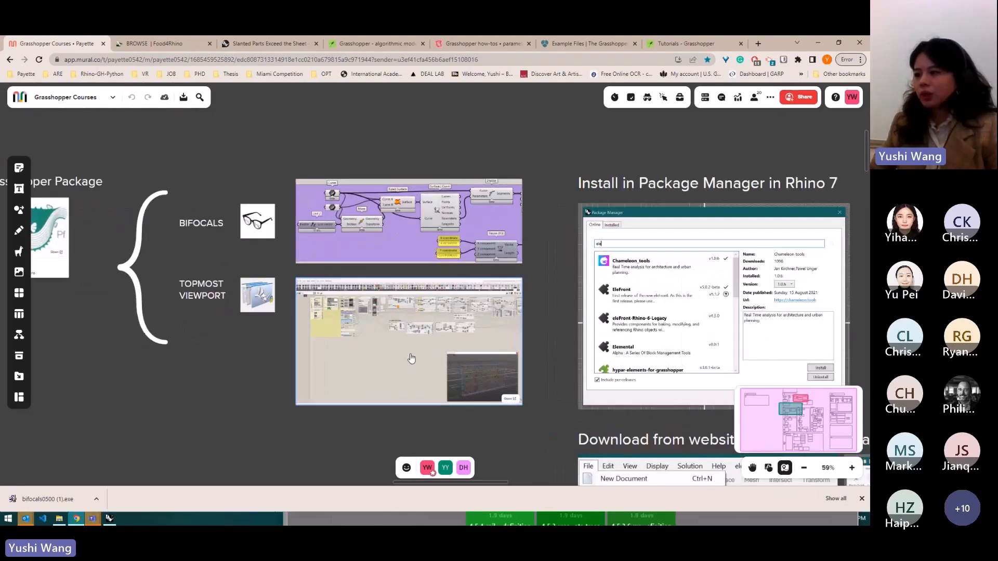
pyautogui.scroll(5, 436, 348)
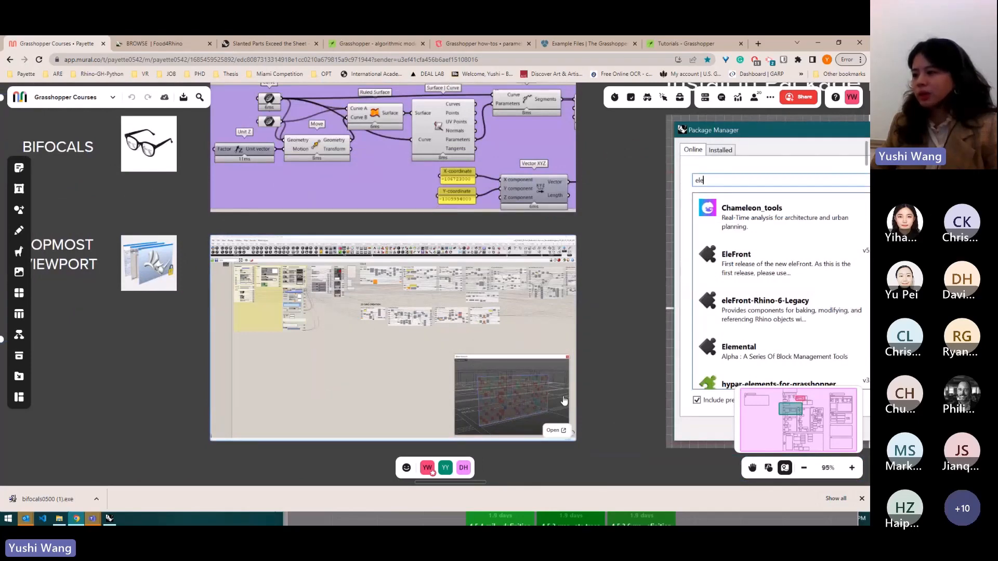
pyautogui.scroll(-5, 416, 364)
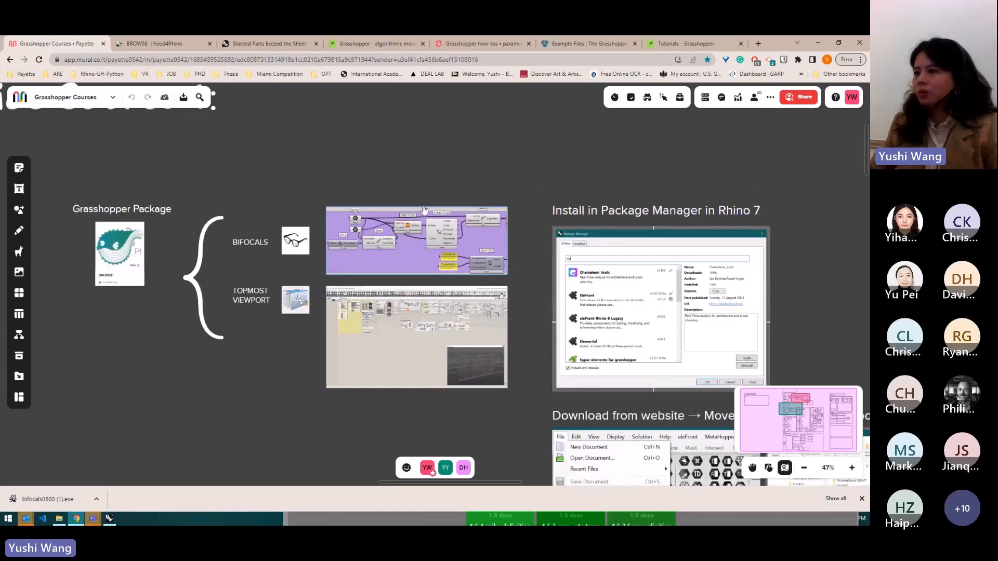
pyautogui.scroll(-1, 139, 205)
pyautogui.scroll(-1, 139, 207)
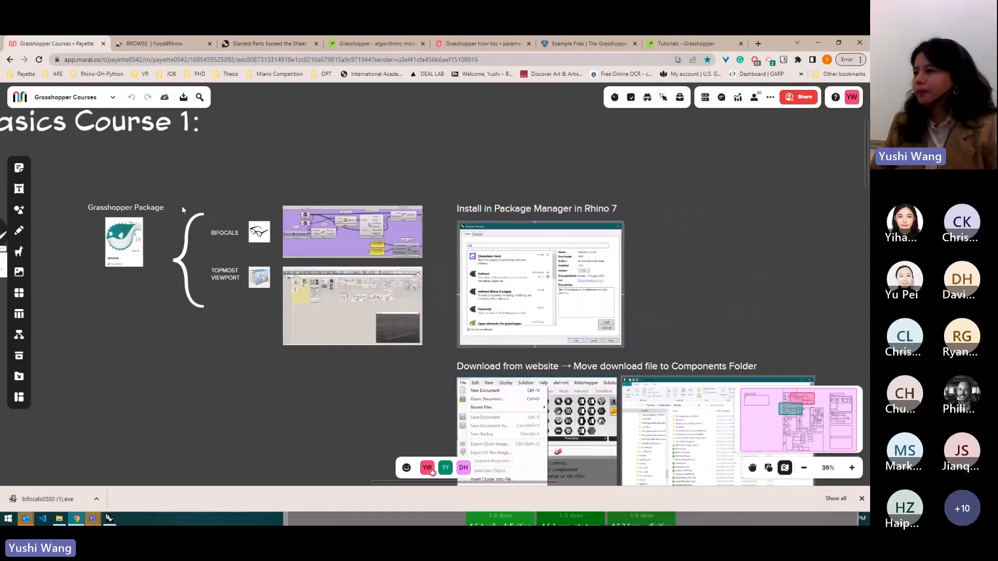
pyautogui.scroll(-1, 300, 205)
pyautogui.scroll(-2, 362, 186)
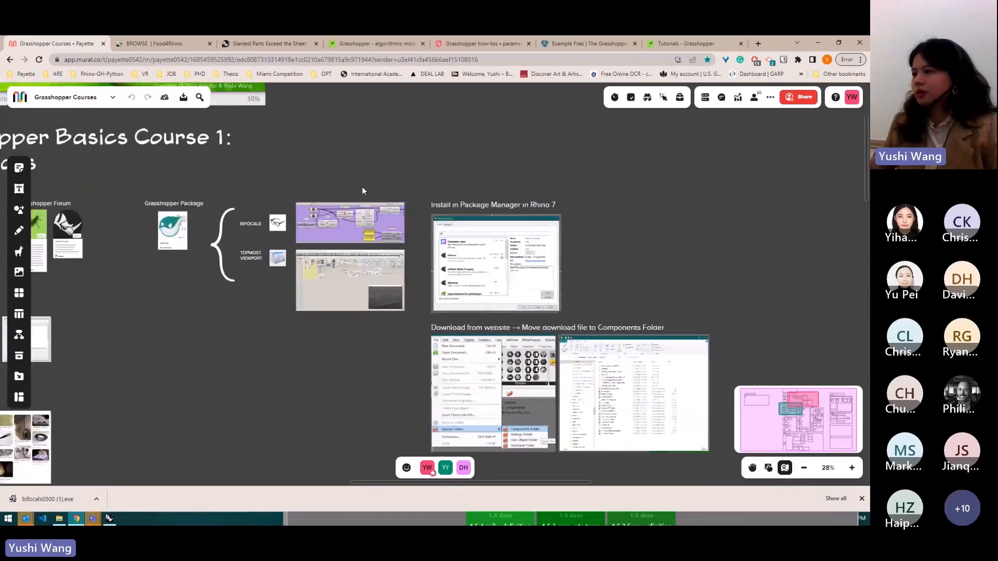
pyautogui.scroll(1, 678, 265)
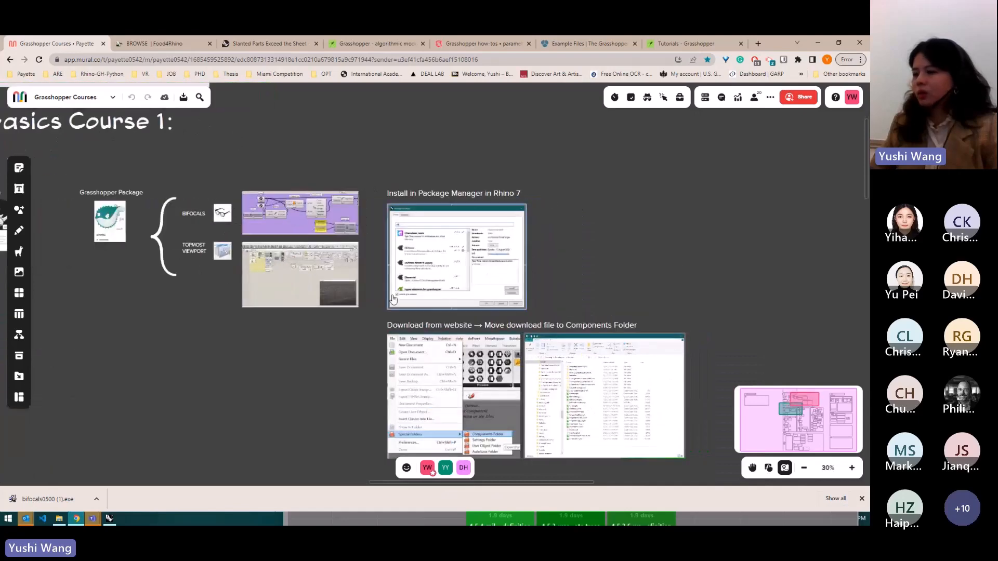
# - Switch to Rhino and launch the PackageManager command
pyautogui.click(110, 519)
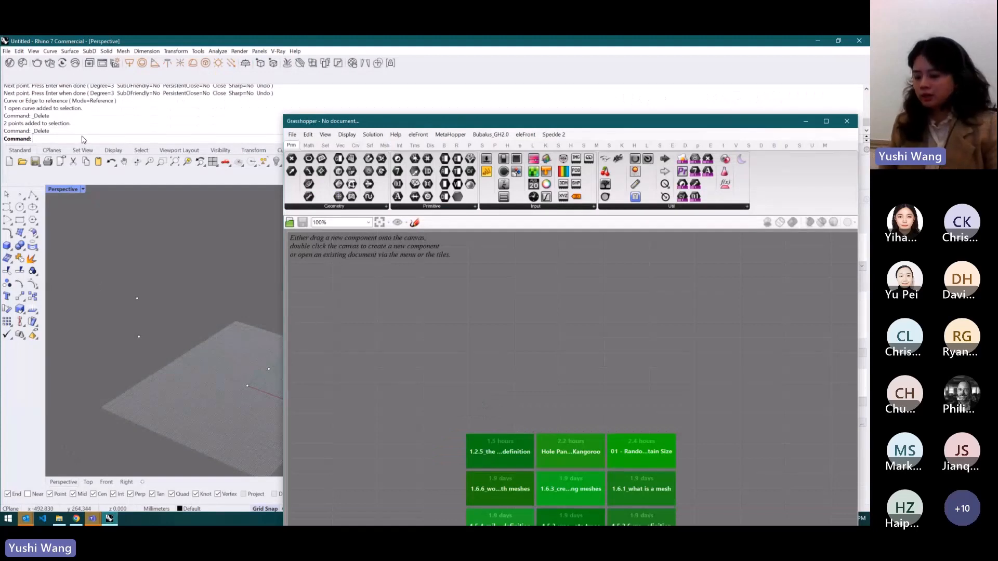
pyautogui.write('PackageManager')
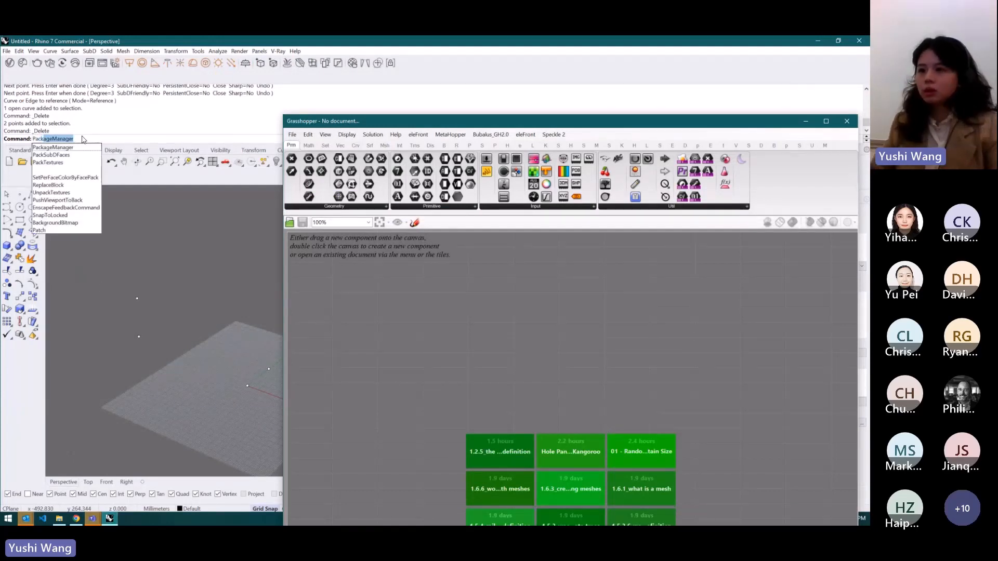
pyautogui.press('Return')
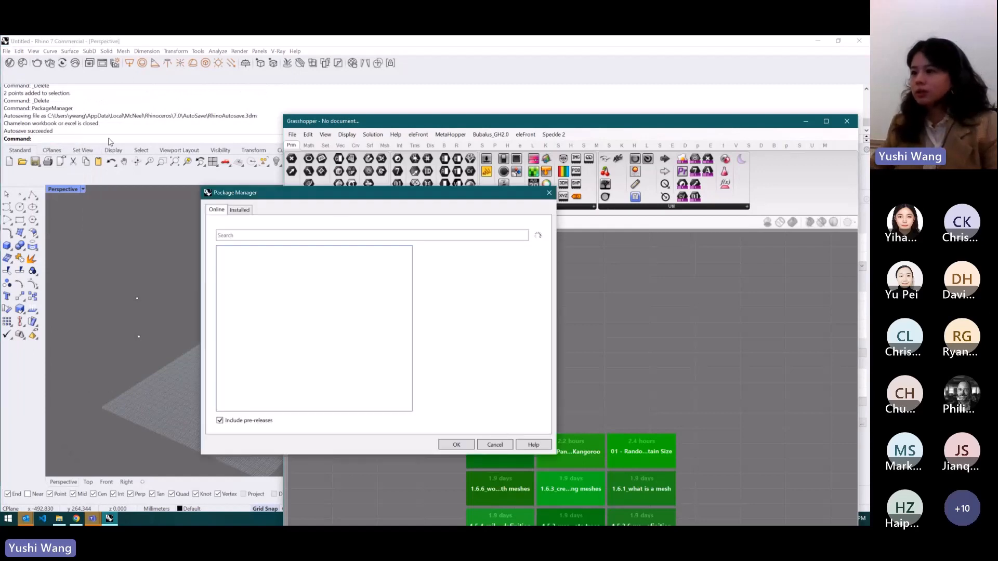
# - Search the online packages for ele, select EleFront to view its details, and cancel the Package Manager
pyautogui.click(254, 235)
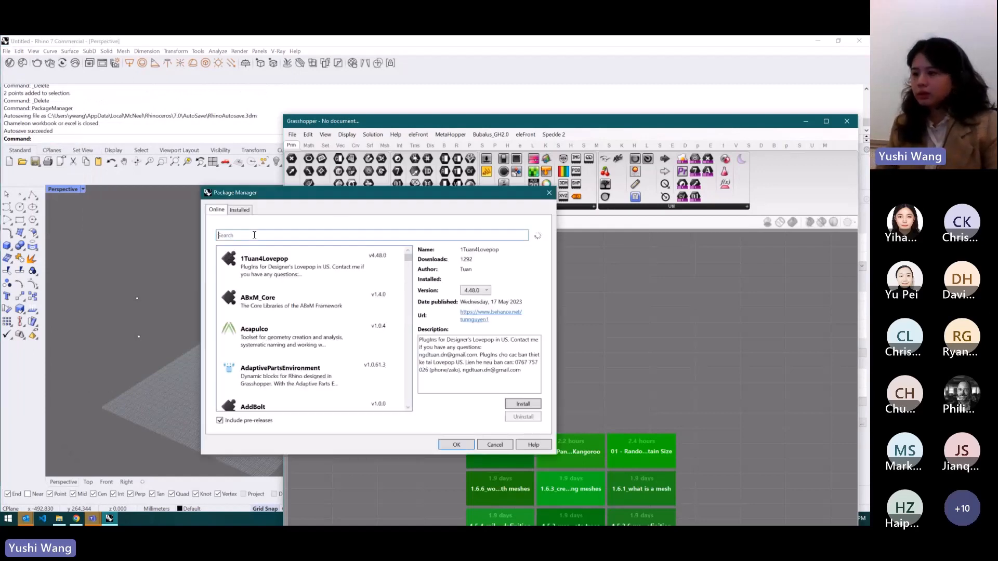
pyautogui.write('ele')
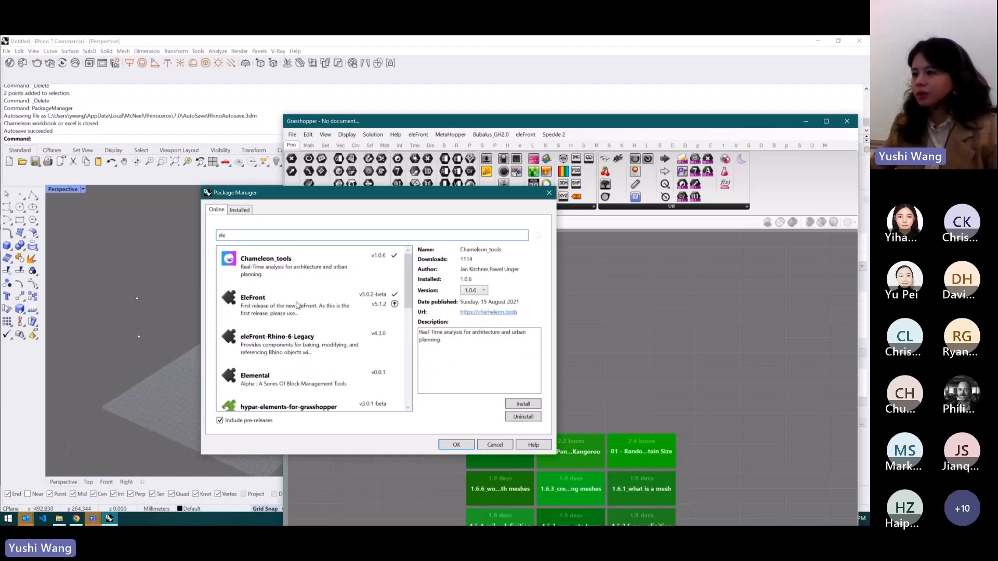
pyautogui.click(298, 305)
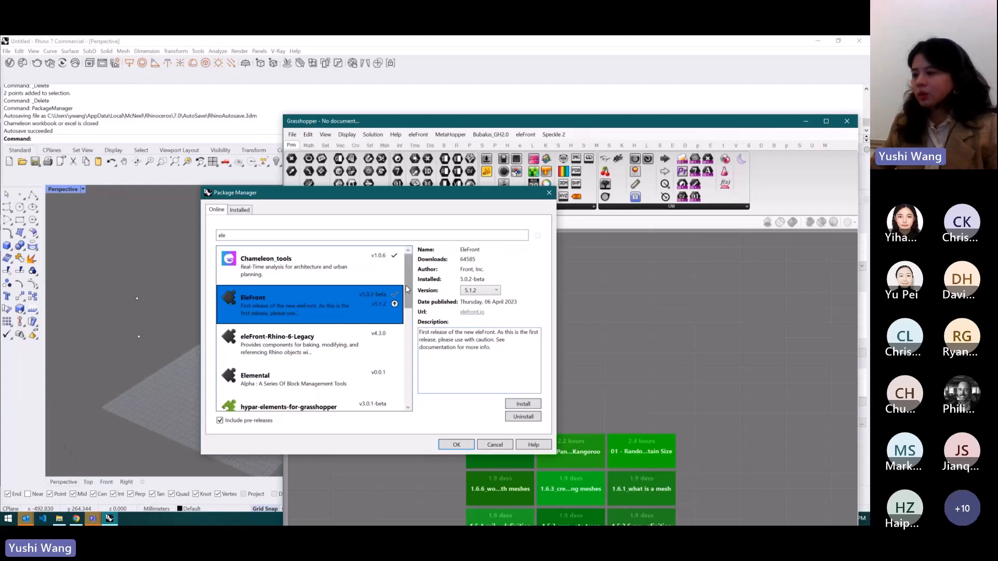
pyautogui.scroll(-3, 400, 307)
pyautogui.scroll(3, 400, 307)
pyautogui.doubleClick(381, 235)
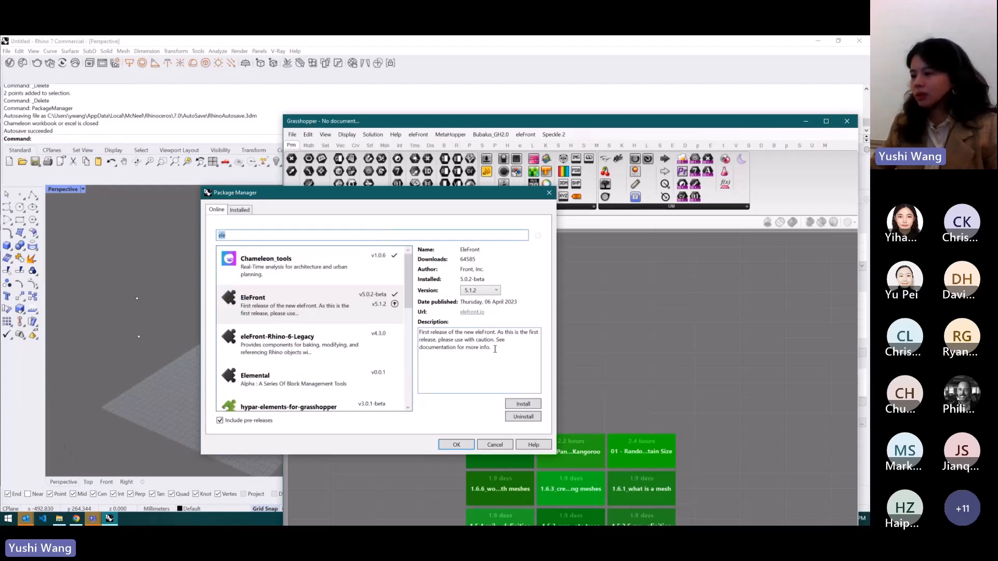
pyautogui.click(501, 442)
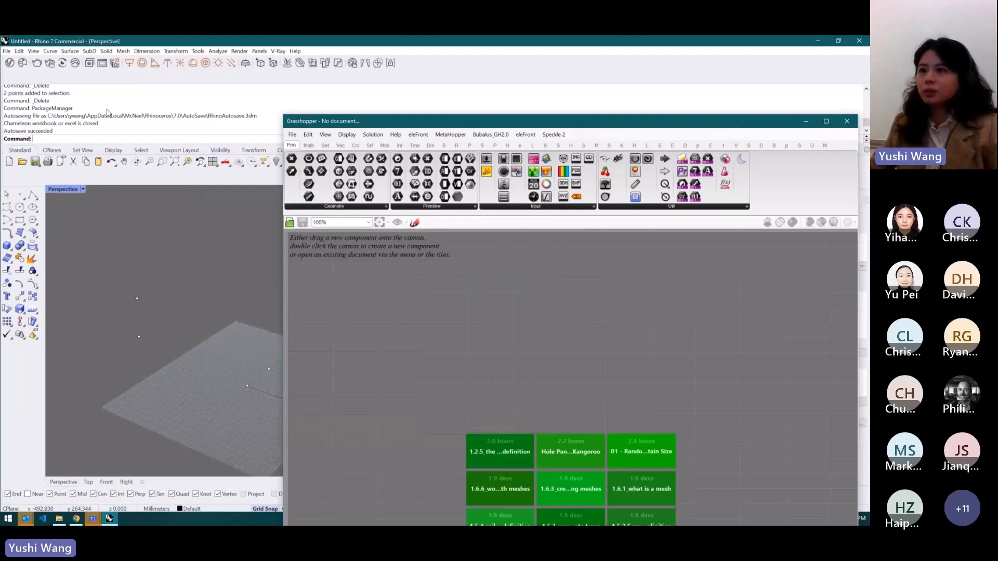
# - Return to the mural, open the TOPMOST VIEWPORT card's food4Rhino page, and download the plugin
pyautogui.click(74, 519)
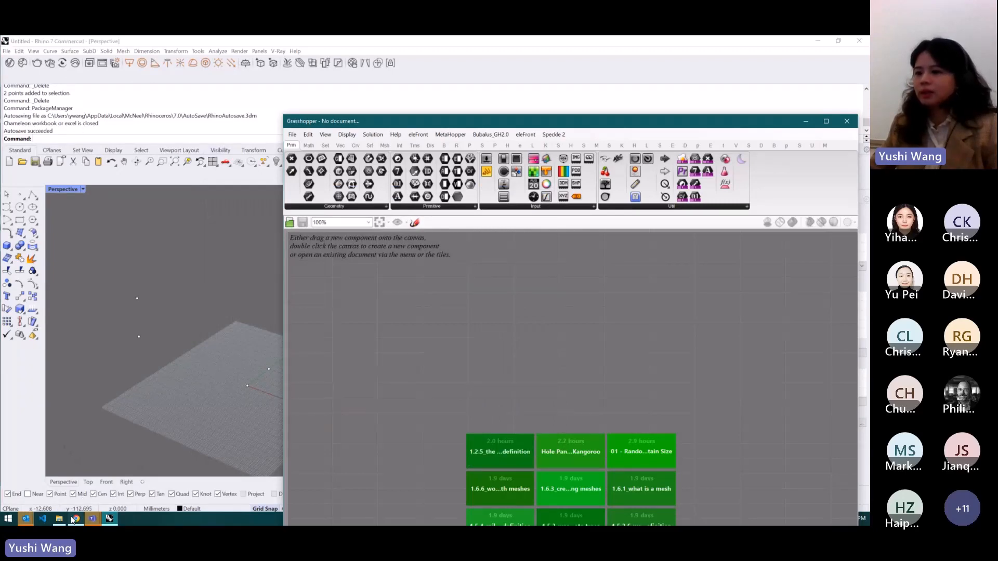
pyautogui.scroll(5, 224, 255)
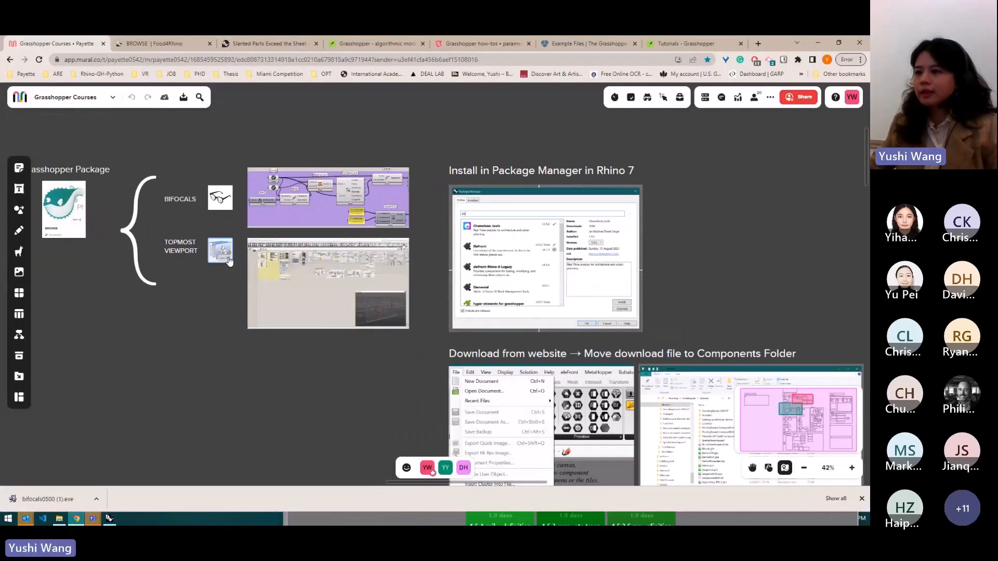
pyautogui.click(226, 257)
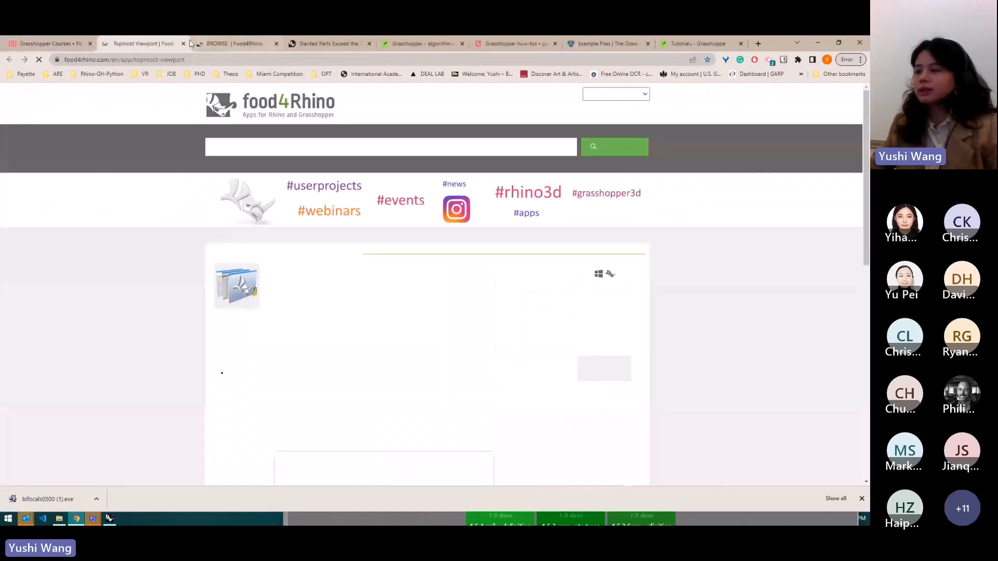
pyautogui.scroll(-3, 584, 283)
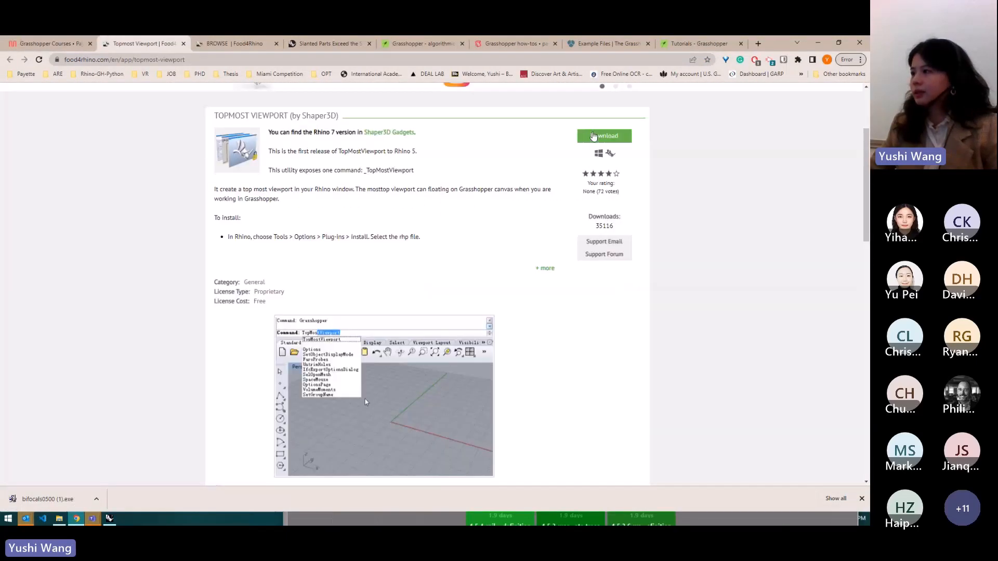
pyautogui.click(594, 136)
pyautogui.click(597, 131)
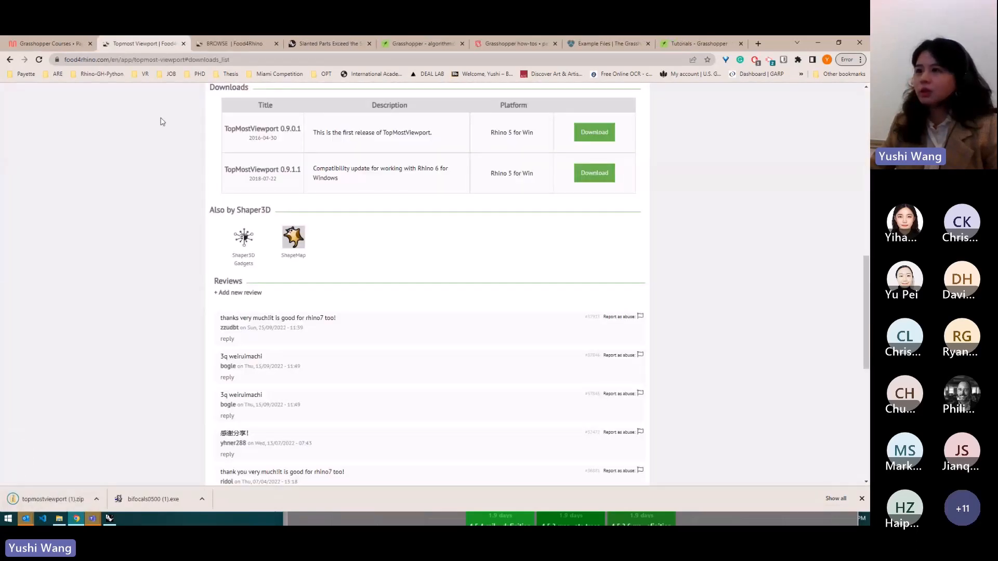
# - Go back through the food4Rhino browse tab to the mural's Grasshopper Package section
pyautogui.click(183, 44)
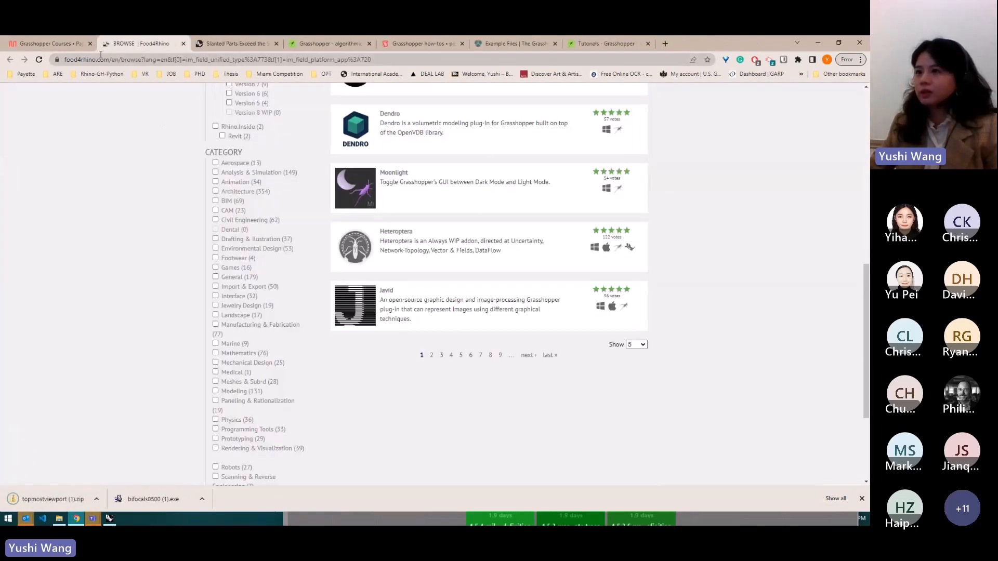
pyautogui.click(47, 43)
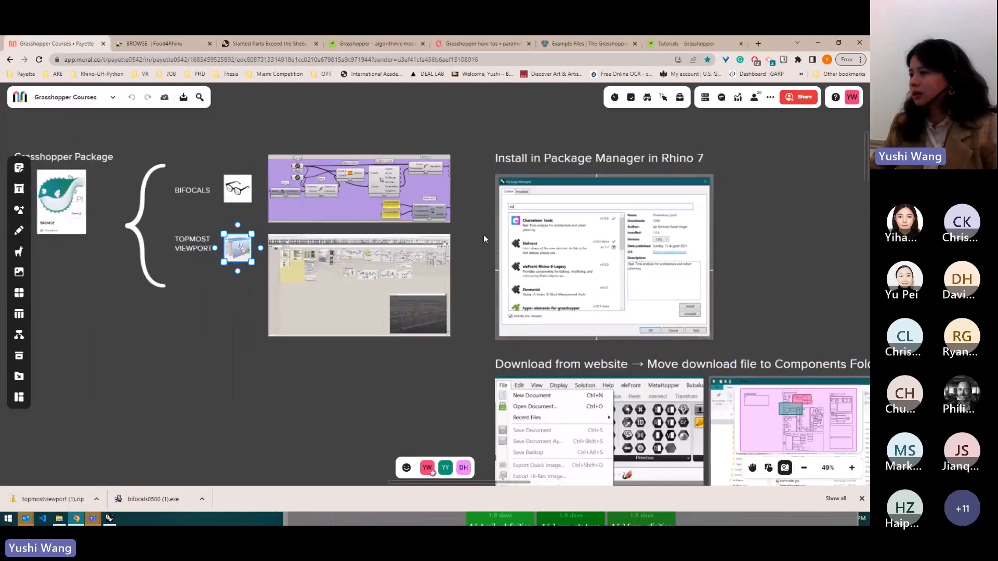
pyautogui.scroll(-2, 485, 236)
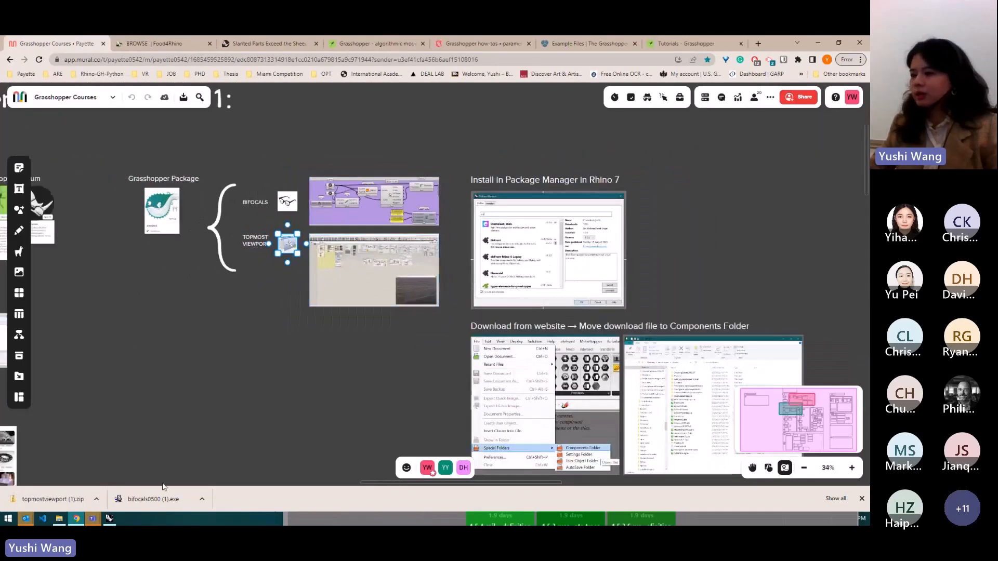
# - Switch to Rhino, move the Grasshopper window lower, and bring Grasshopper forward from the Rhino toolbar
pyautogui.click(110, 518)
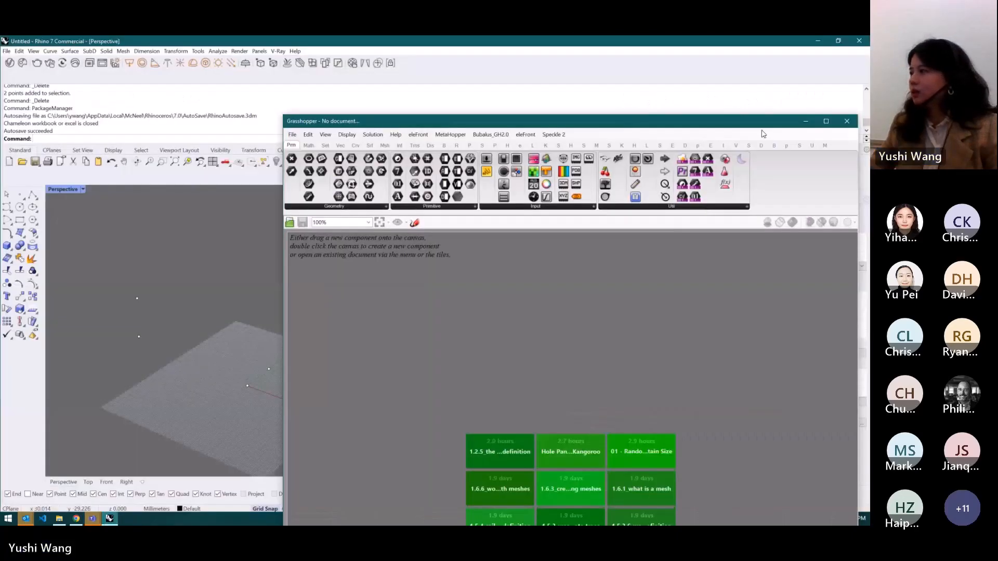
pyautogui.moveTo(762, 123); pyautogui.dragTo(746, 184)
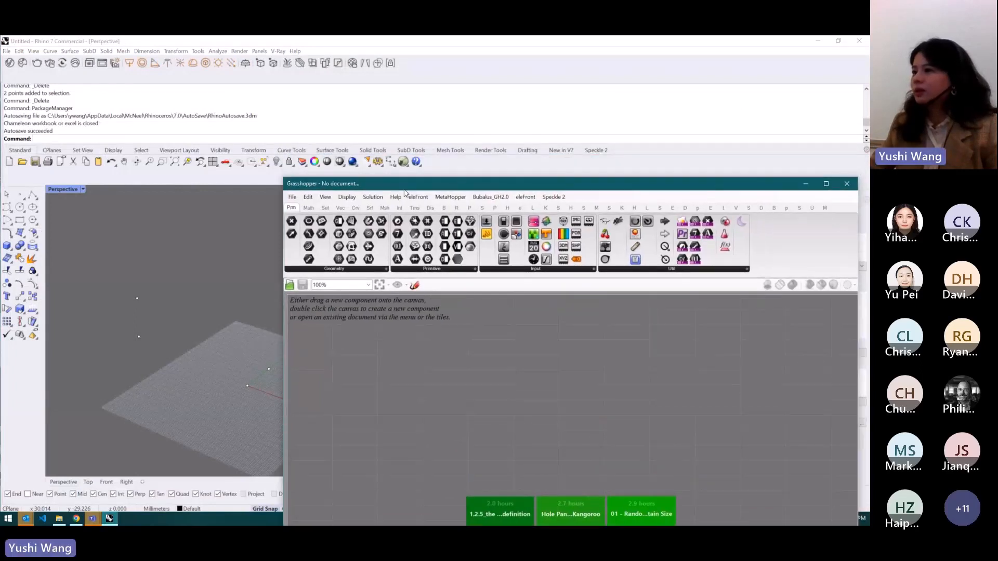
pyautogui.click(233, 142)
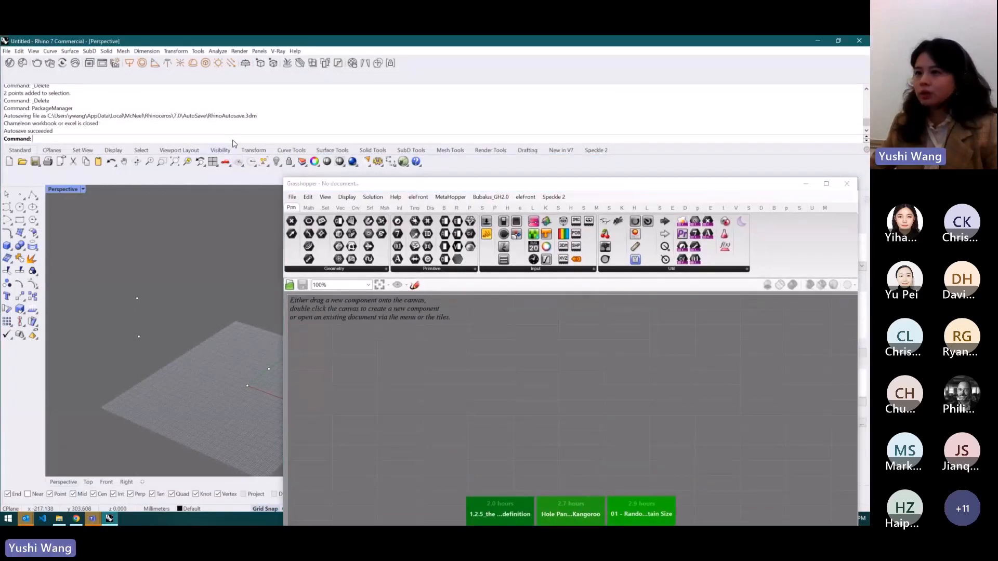
pyautogui.click(402, 162)
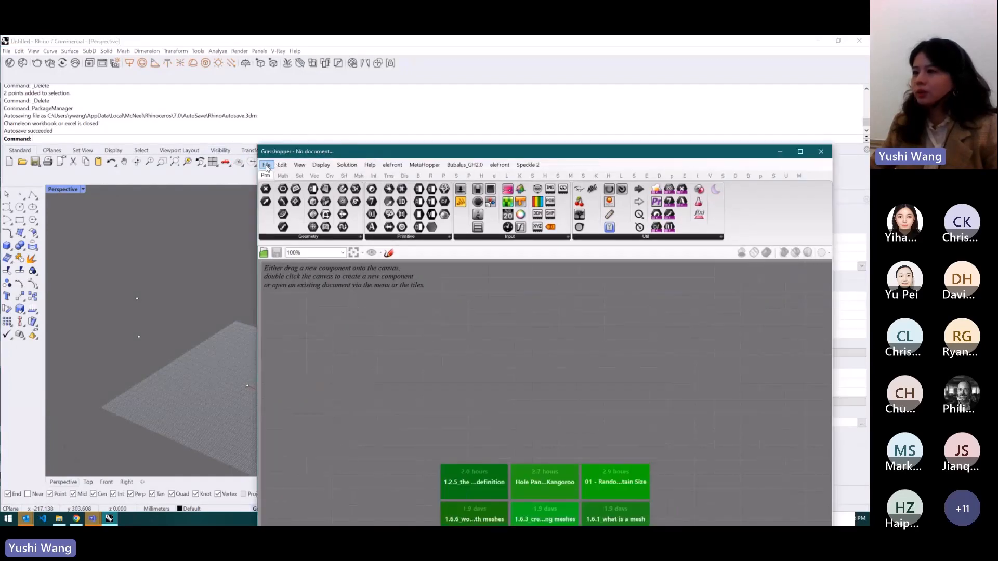
# - Open Grasshopper's Components special folder, widen the Libraries window to view the installed plugin files, and close it
pyautogui.click(266, 166)
pyautogui.moveTo(330, 315)
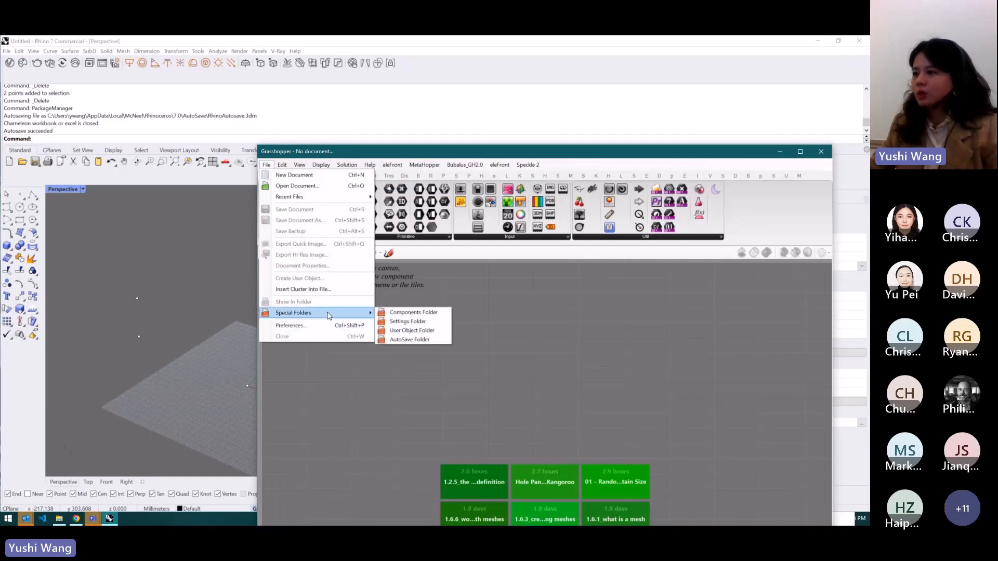
pyautogui.click(400, 312)
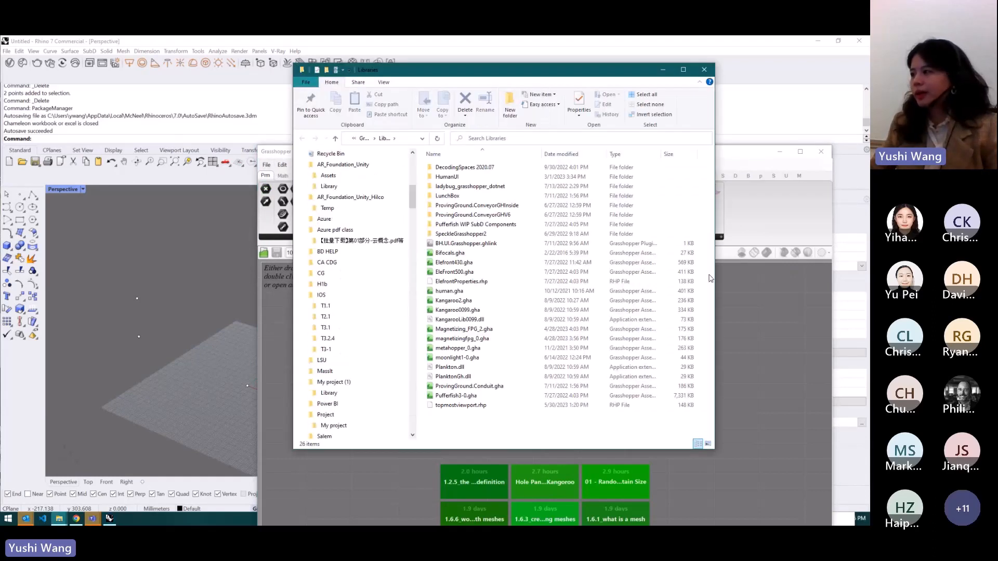
pyautogui.moveTo(722, 215); pyautogui.dragTo(783, 214)
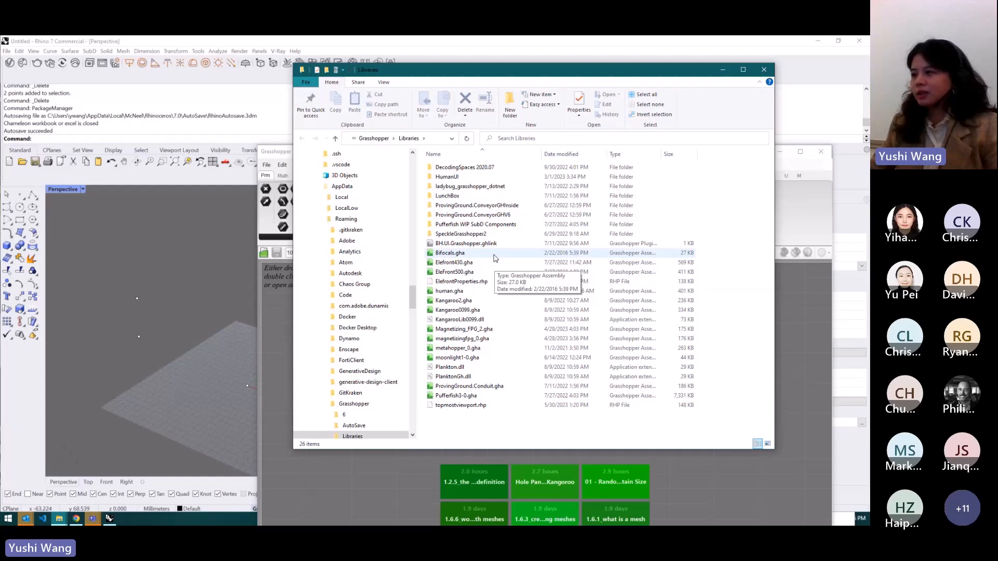
pyautogui.click(763, 70)
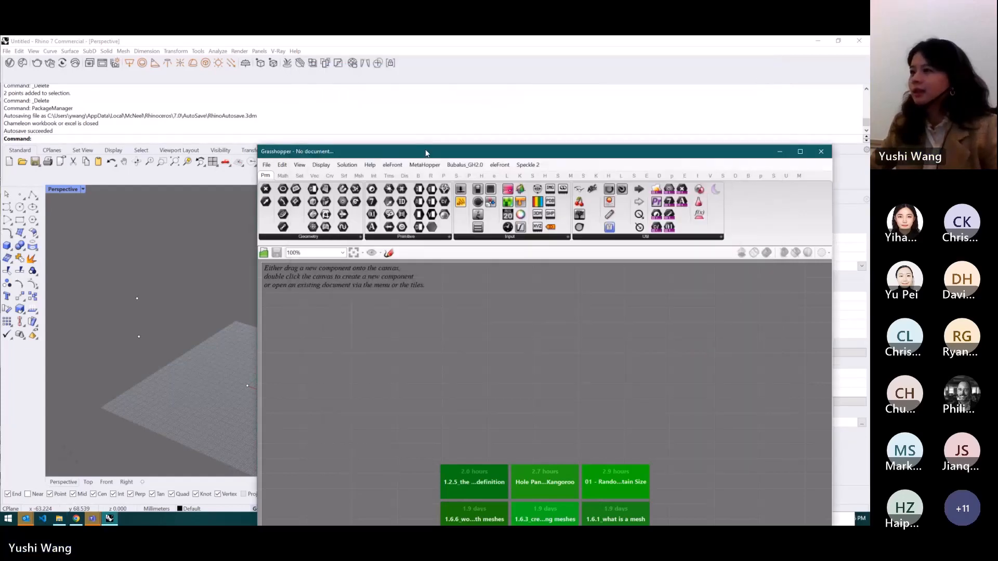
# - Return to the mural board and examine the Grasshopper introduction cards, the sample definition image and the design example gallery
pyautogui.moveTo(426, 153); pyautogui.dragTo(506, 153)
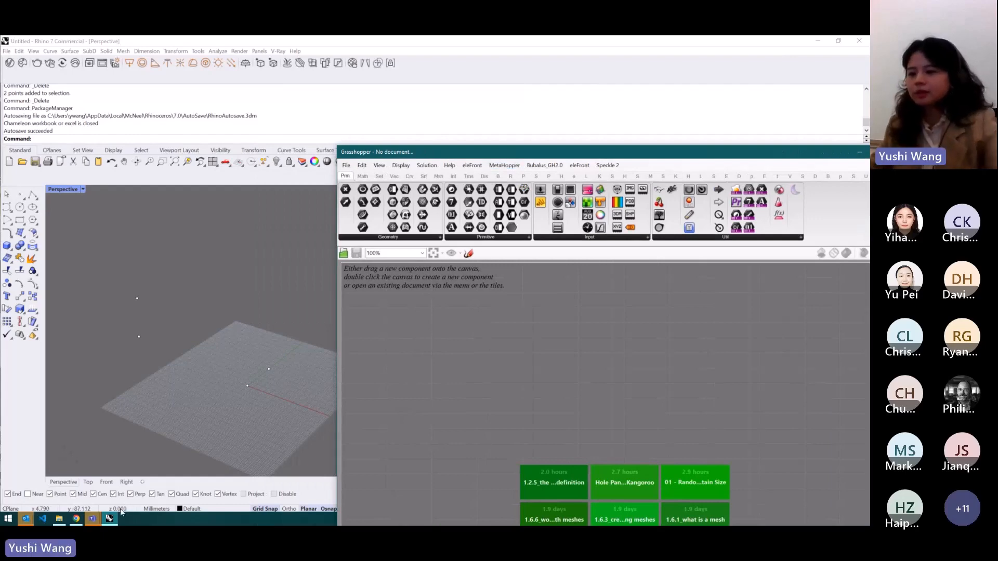
pyautogui.click(76, 519)
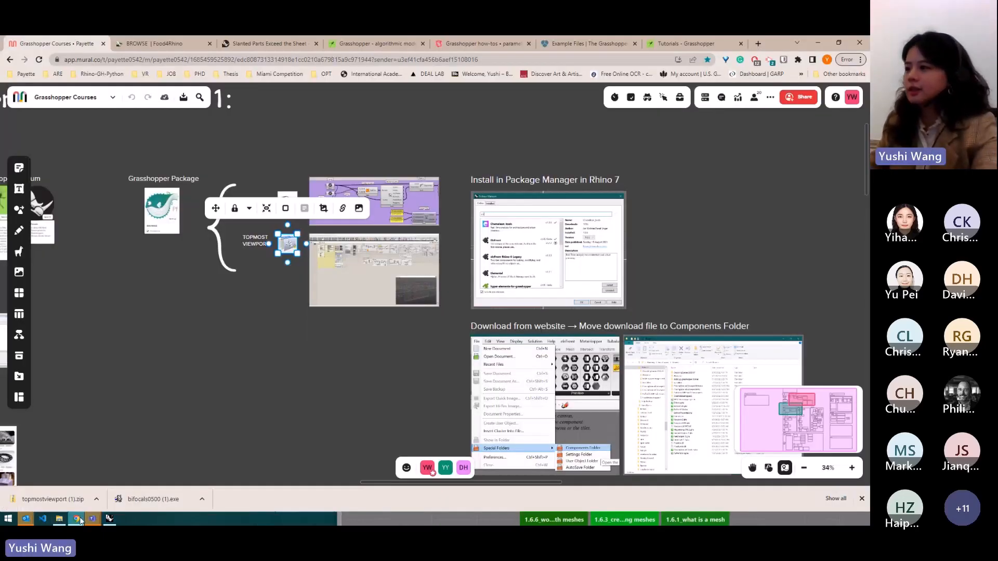
pyautogui.scroll(-3, 670, 208)
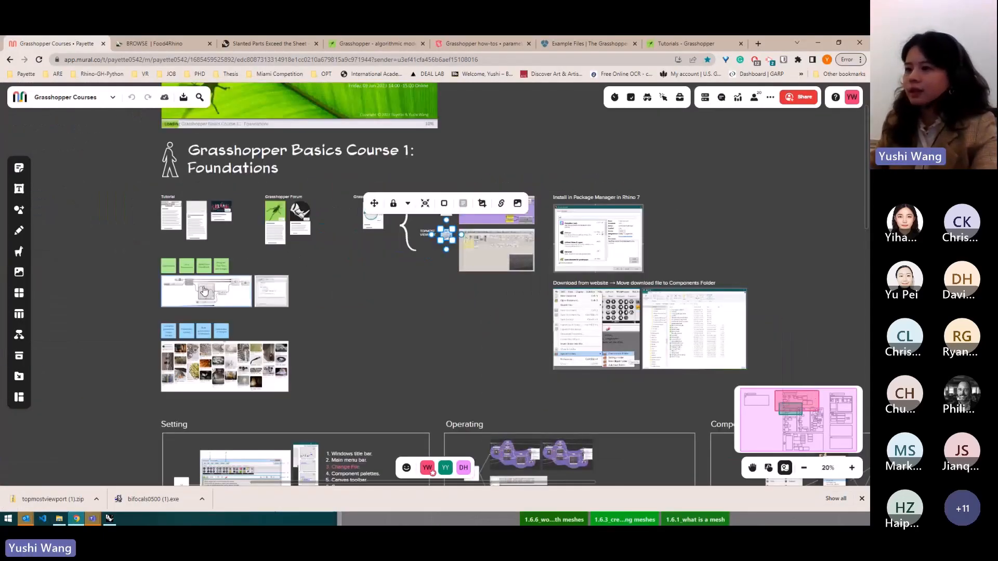
pyautogui.scroll(3, 128, 327)
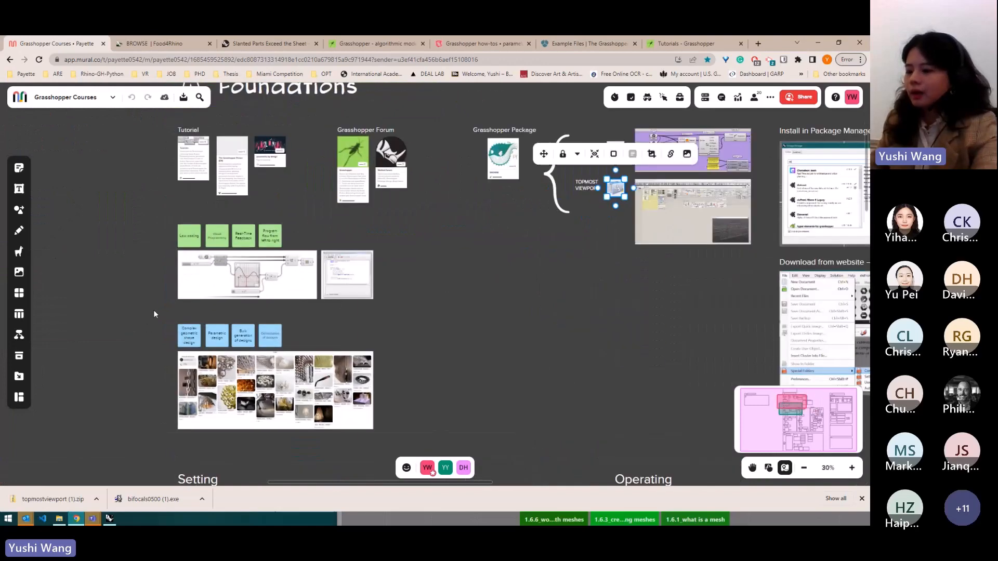
pyautogui.scroll(2, 157, 303)
pyautogui.scroll(4, 189, 231)
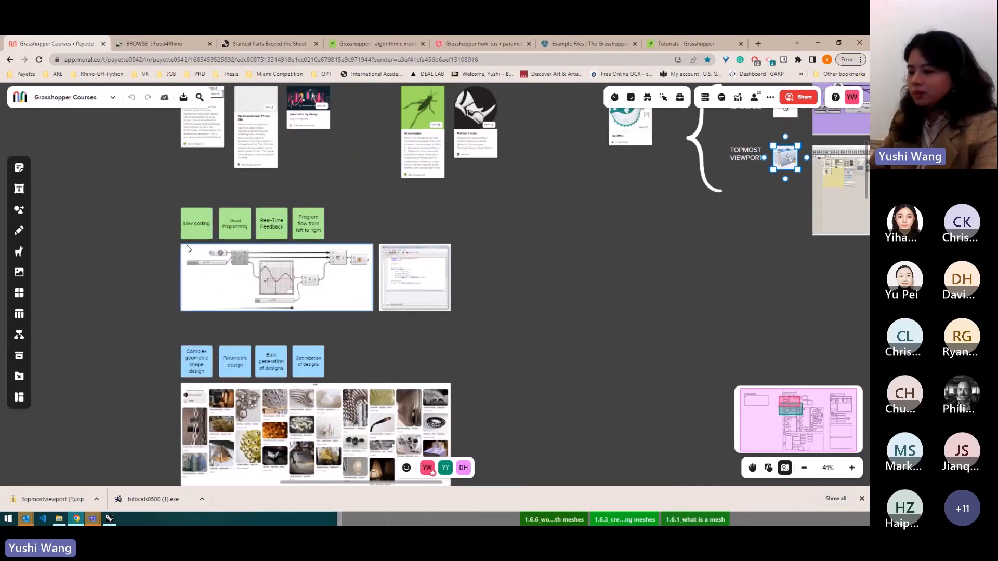
pyautogui.scroll(2, 267, 265)
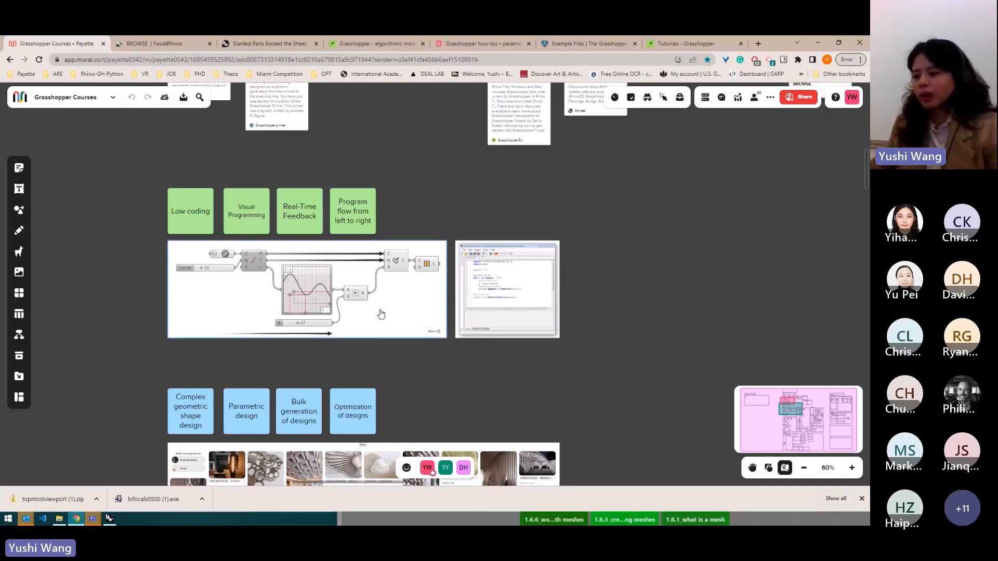
pyautogui.scroll(1, 298, 289)
pyautogui.scroll(1, 299, 289)
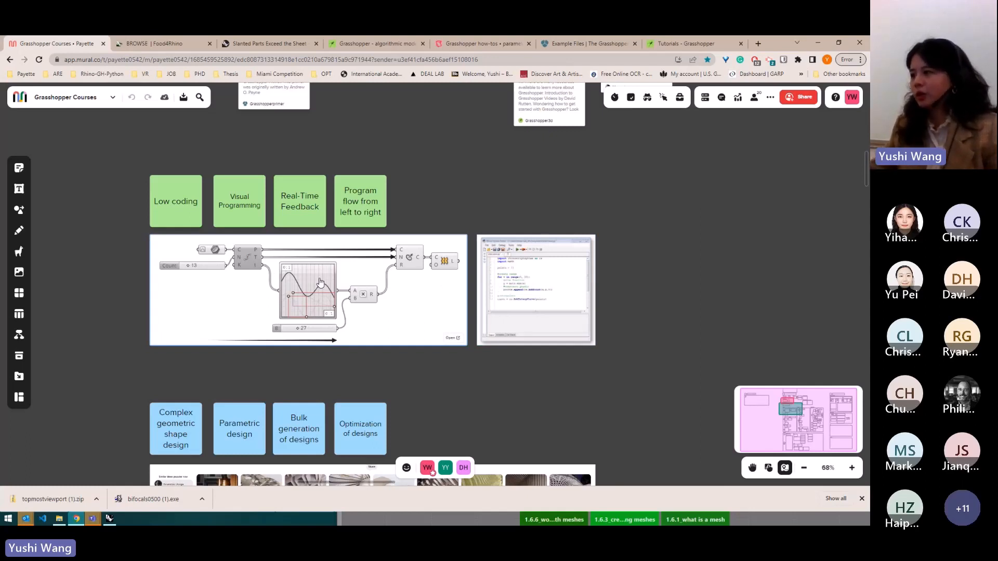
pyautogui.scroll(3, 536, 279)
pyautogui.scroll(-3, 614, 285)
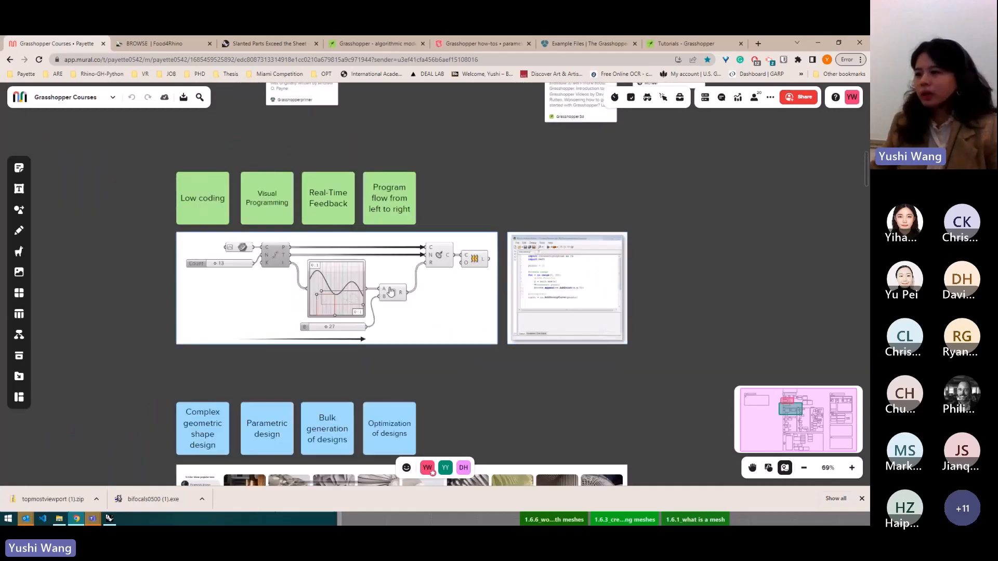
pyautogui.scroll(3, 309, 285)
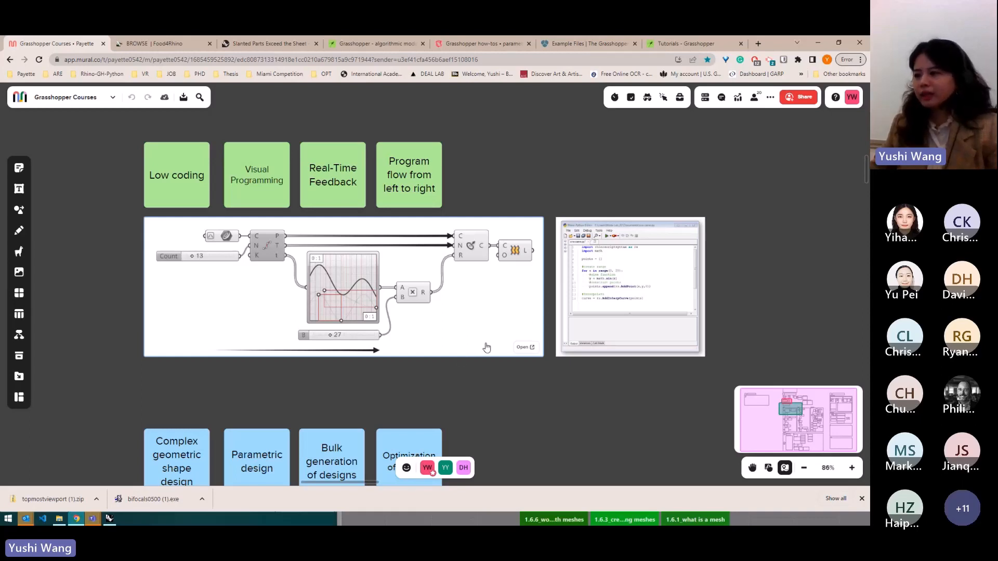
pyautogui.scroll(-3, 404, 120)
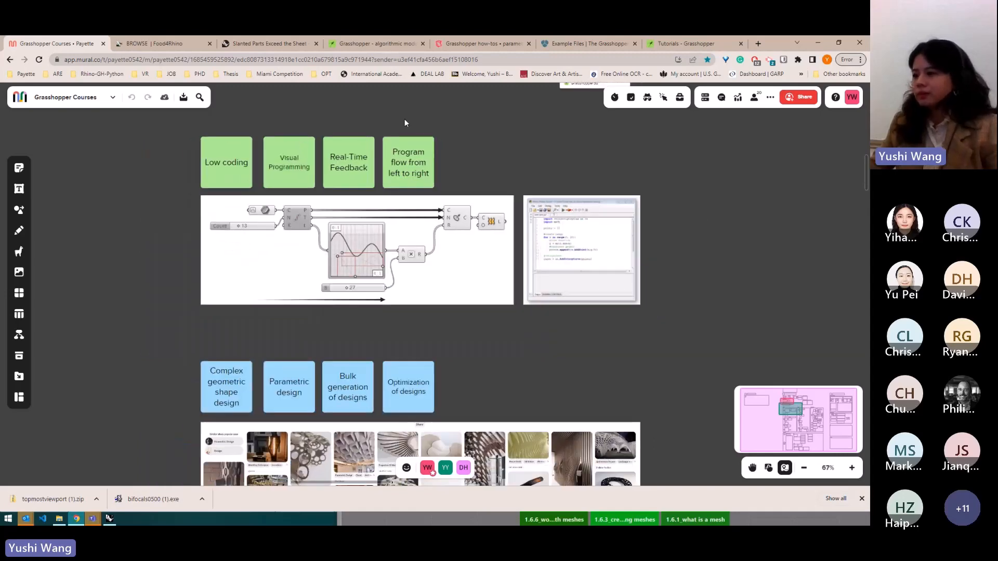
pyautogui.scroll(-3, 305, 140)
pyautogui.scroll(2, 342, 441)
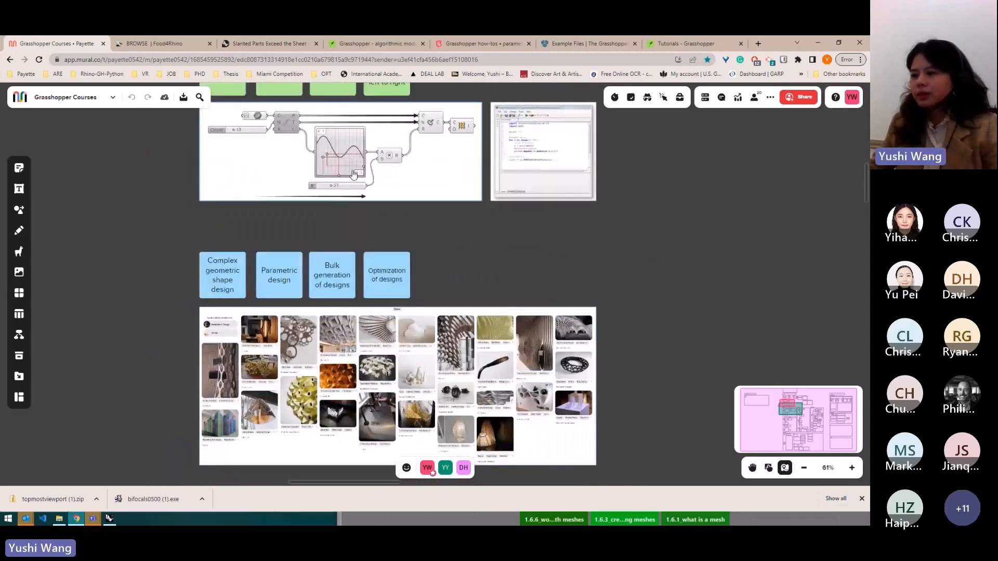
pyautogui.scroll(-2, 350, 169)
pyautogui.scroll(2, 396, 353)
pyautogui.scroll(3, 395, 352)
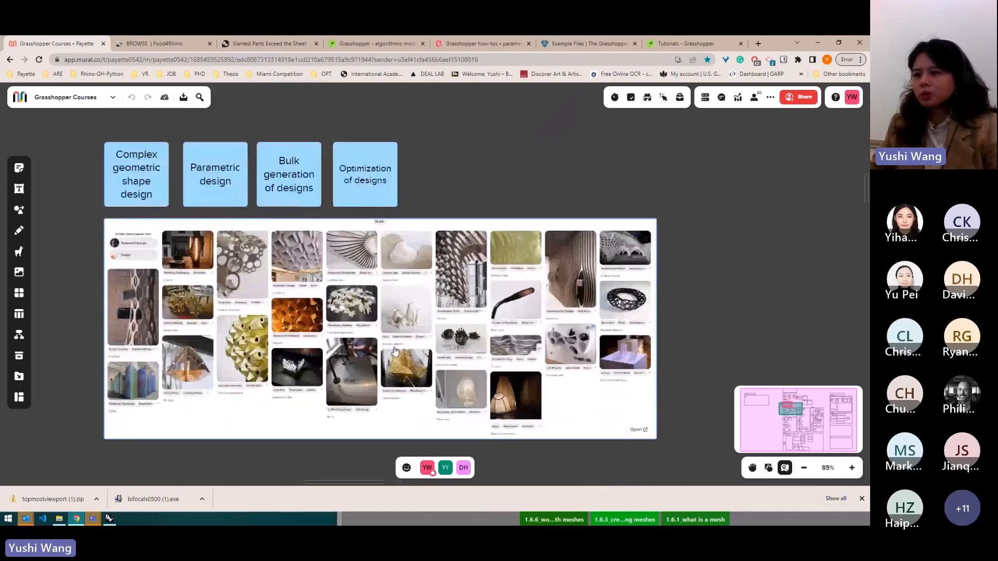
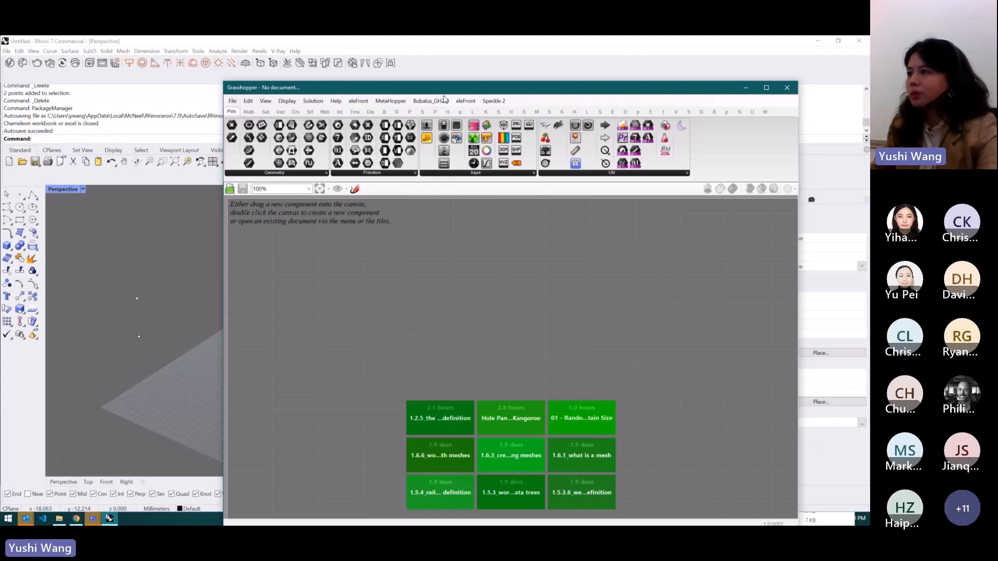
# - Browse through each of Grasshopper's component tabs in turn and return to the Params tab
pyautogui.moveTo(236, 111)
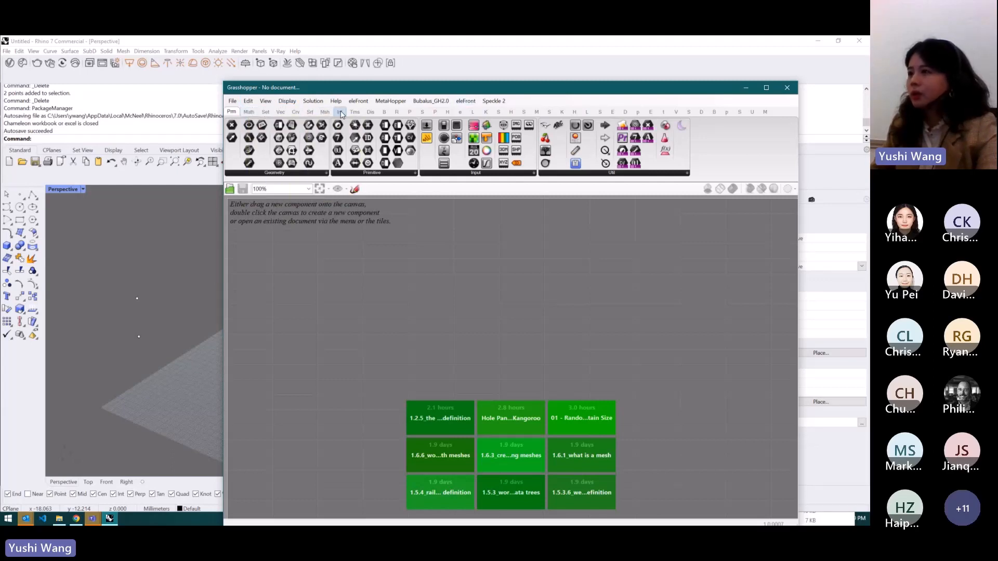
pyautogui.click(254, 113)
pyautogui.click(266, 112)
pyautogui.click(281, 113)
pyautogui.click(297, 113)
pyautogui.click(310, 113)
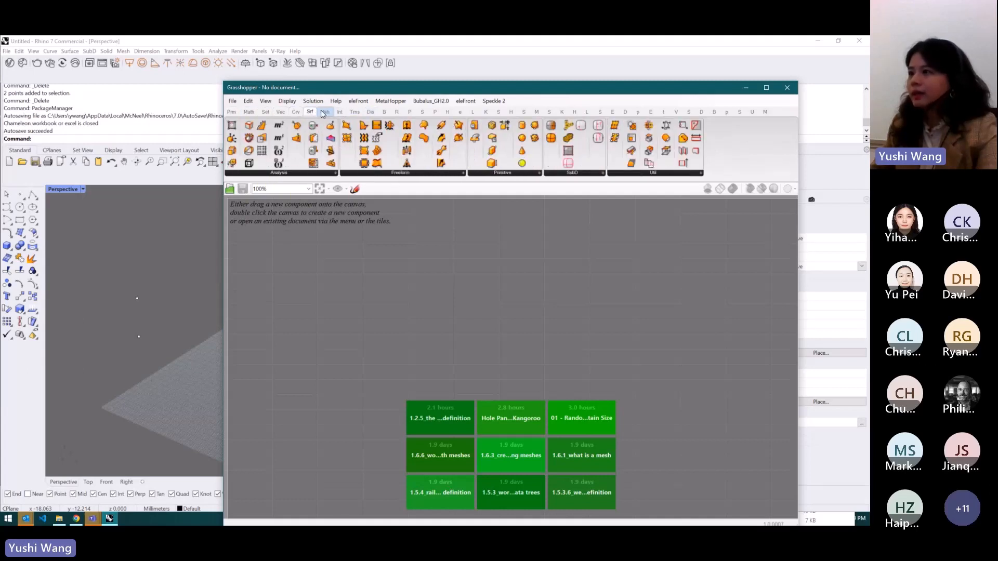
pyautogui.click(325, 112)
pyautogui.click(511, 112)
pyautogui.click(538, 111)
pyautogui.click(575, 112)
pyautogui.click(625, 111)
pyautogui.click(650, 111)
pyautogui.click(676, 112)
pyautogui.click(689, 112)
pyautogui.click(717, 111)
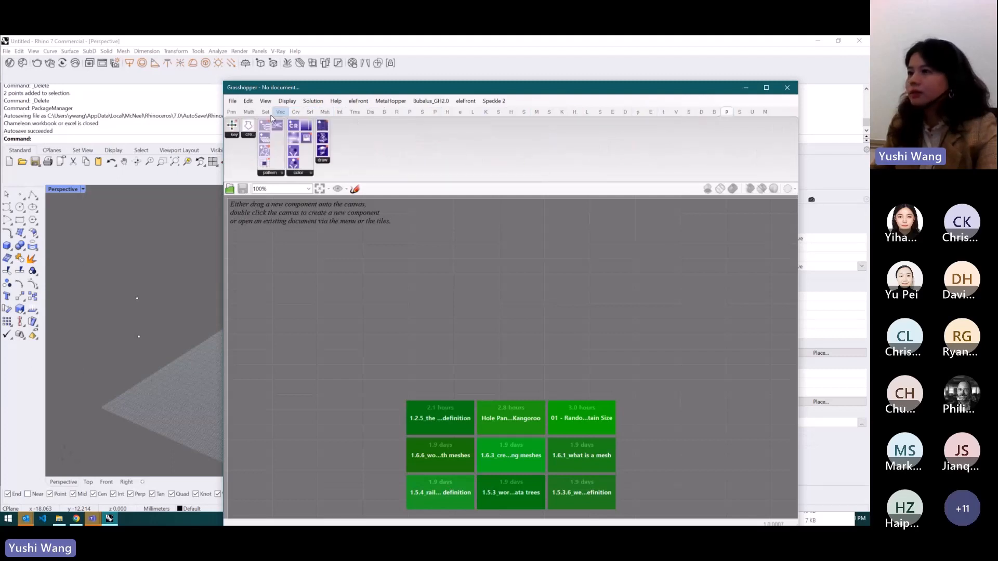
pyautogui.click(232, 112)
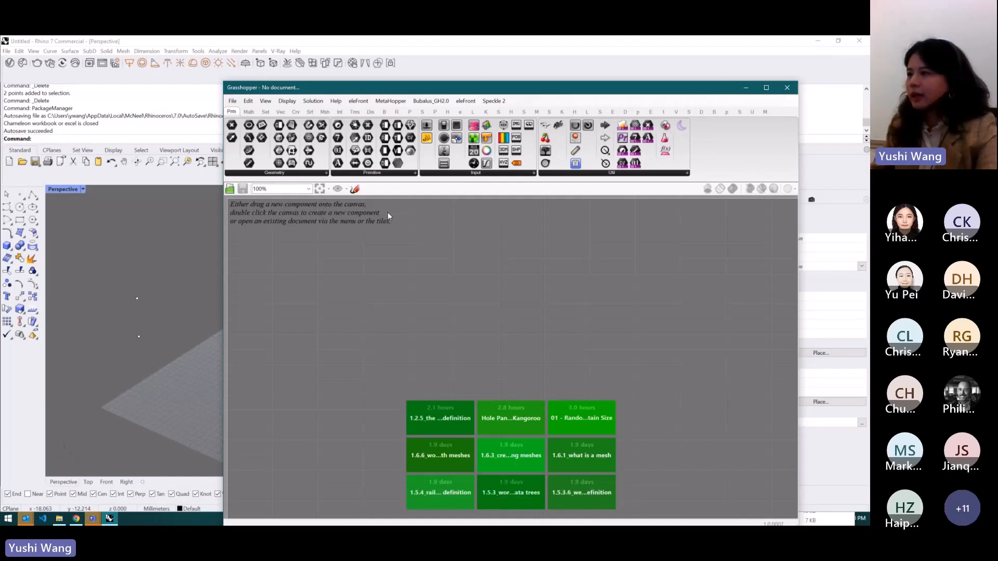
# - Open the course example 1.2.5_the grasshopper definition.gh from the GH Course Example folder onto the Grasshopper canvas
pyautogui.moveTo(375, 92); pyautogui.dragTo(403, 93)
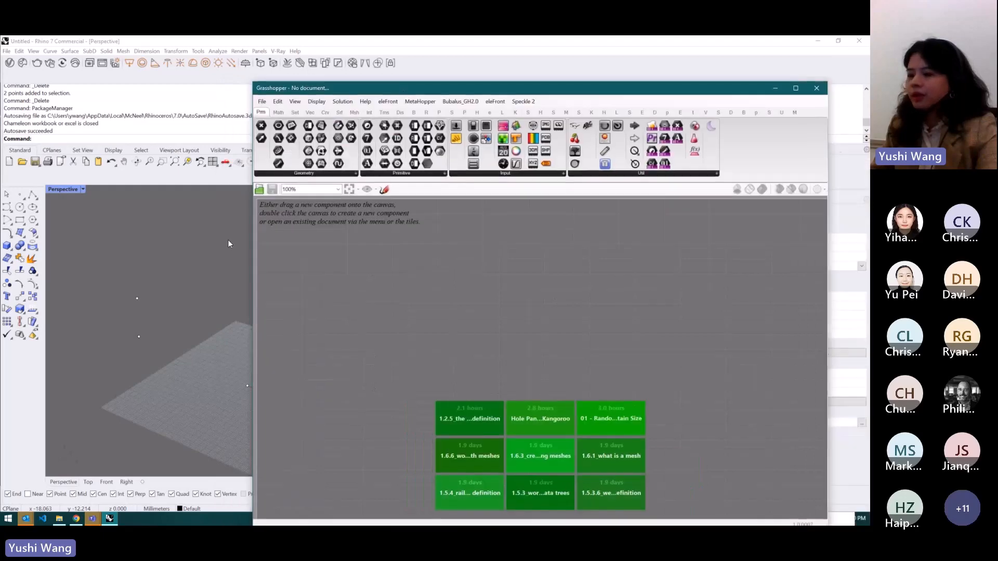
pyautogui.click(59, 519)
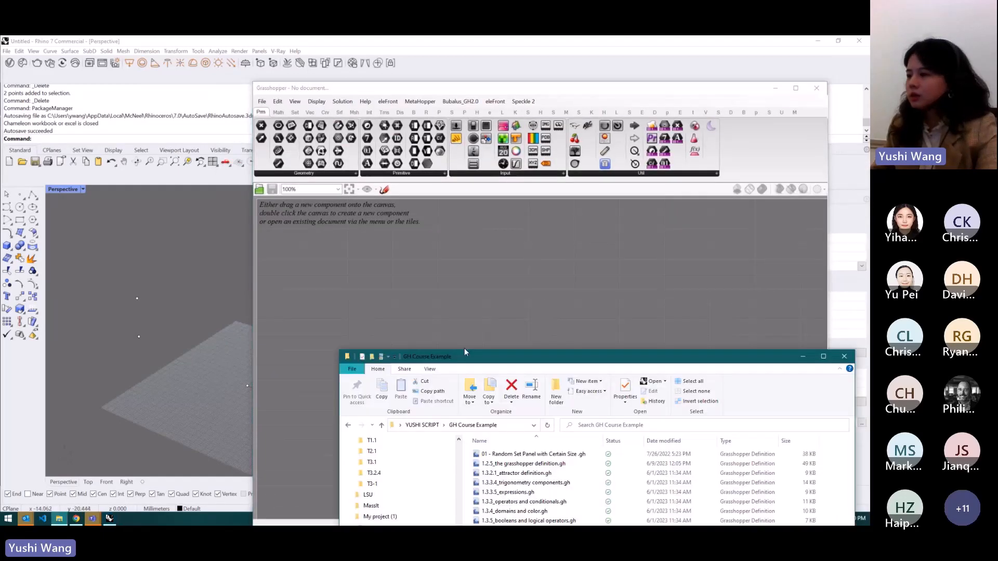
pyautogui.moveTo(466, 352); pyautogui.dragTo(692, 260)
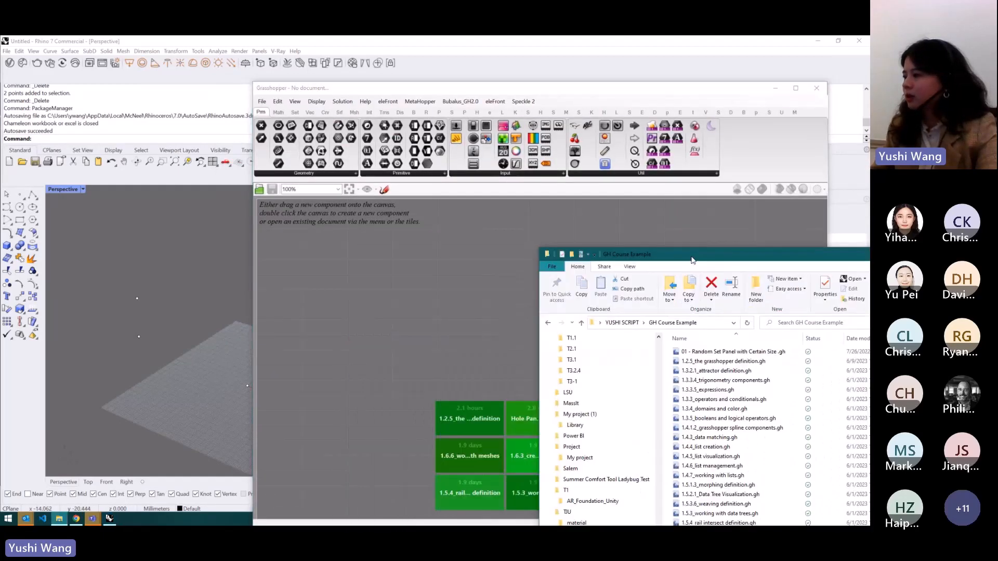
pyautogui.click(635, 92)
pyautogui.moveTo(635, 92); pyautogui.dragTo(529, 90)
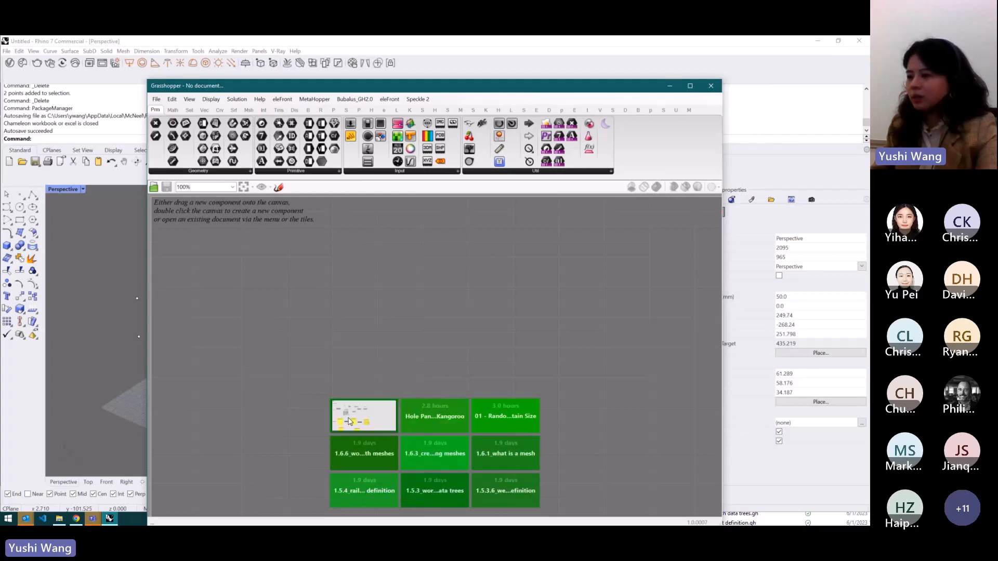
pyautogui.click(60, 519)
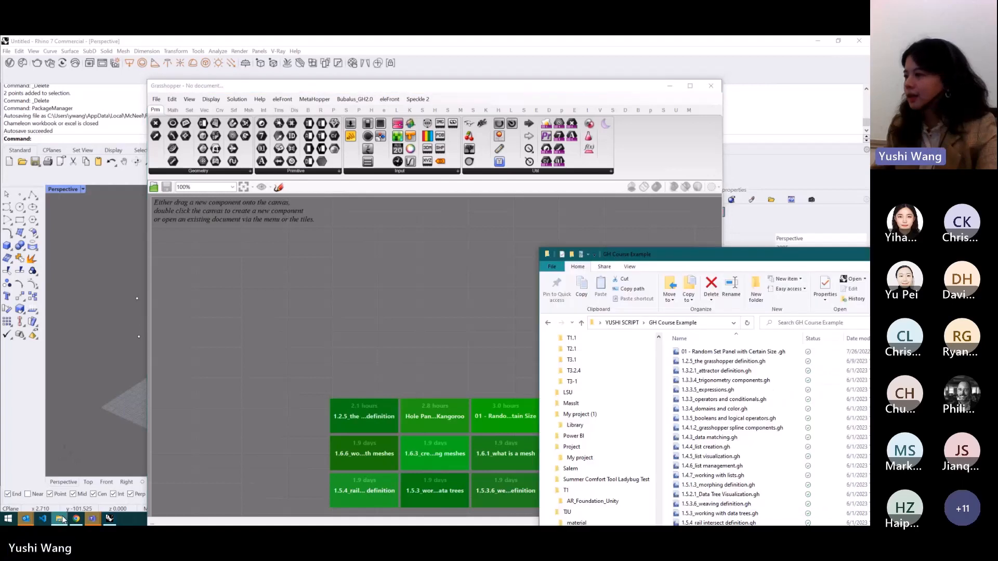
pyautogui.moveTo(738, 364); pyautogui.dragTo(332, 313)
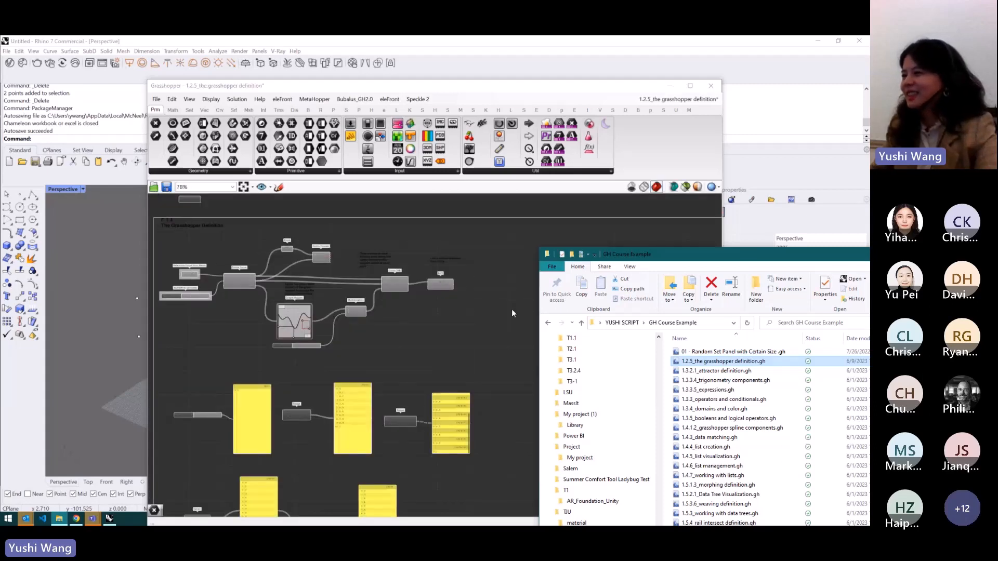
# - Examine the opened definition on the canvas and the vase geometry it previews in the Rhino viewport
pyautogui.scroll(2, 436, 296)
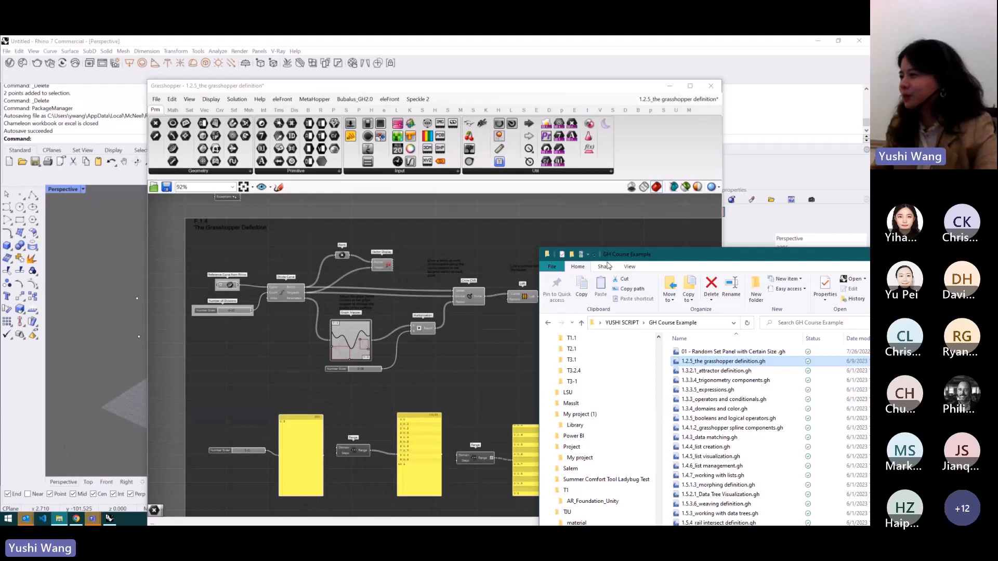
pyautogui.moveTo(608, 254); pyautogui.dragTo(686, 322)
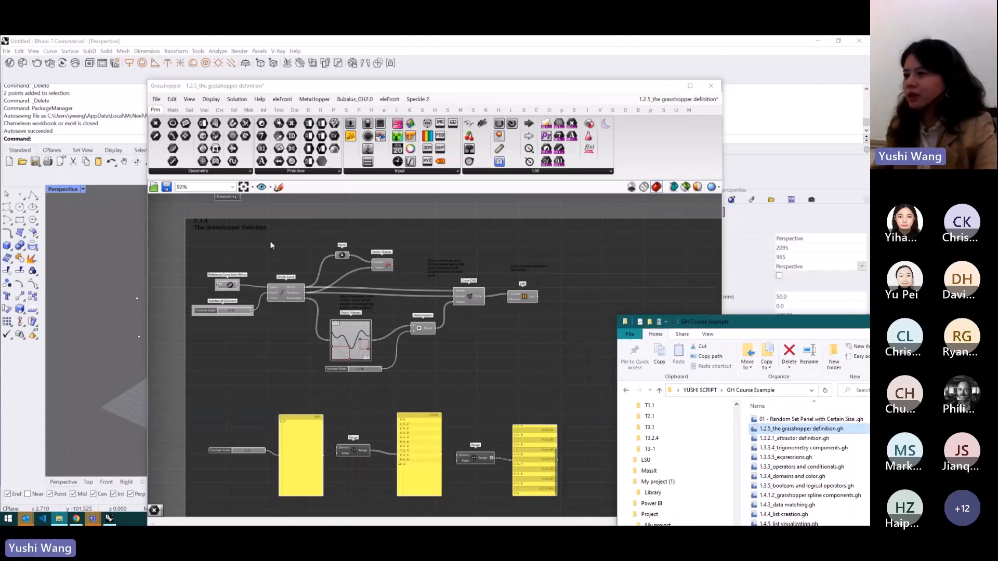
pyautogui.moveTo(457, 91); pyautogui.dragTo(611, 91)
pyautogui.moveTo(718, 245); pyautogui.dragTo(342, 405)
pyautogui.click(343, 406)
pyautogui.scroll(-4, 204, 296)
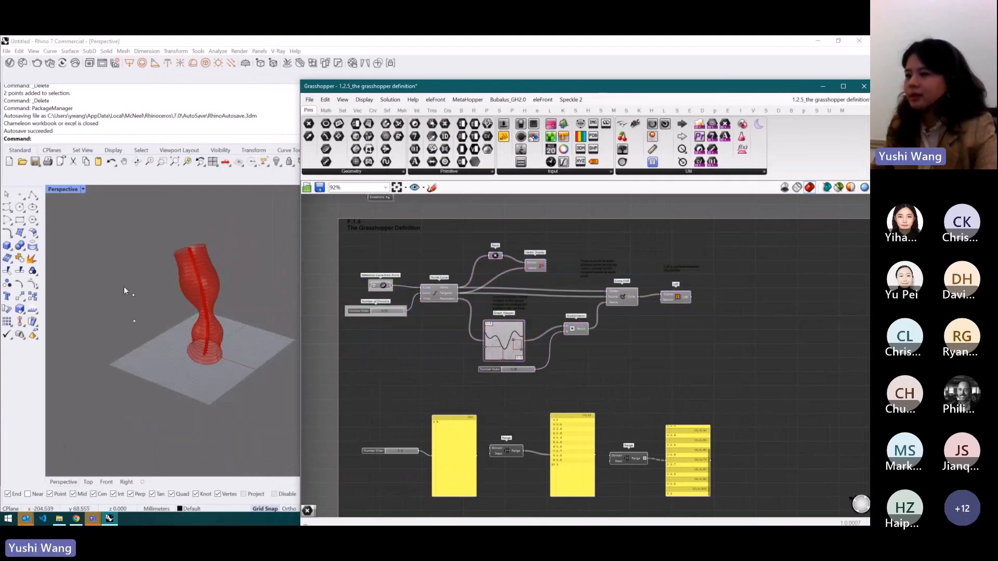
pyautogui.scroll(5, 213, 301)
pyautogui.scroll(-2, 200, 308)
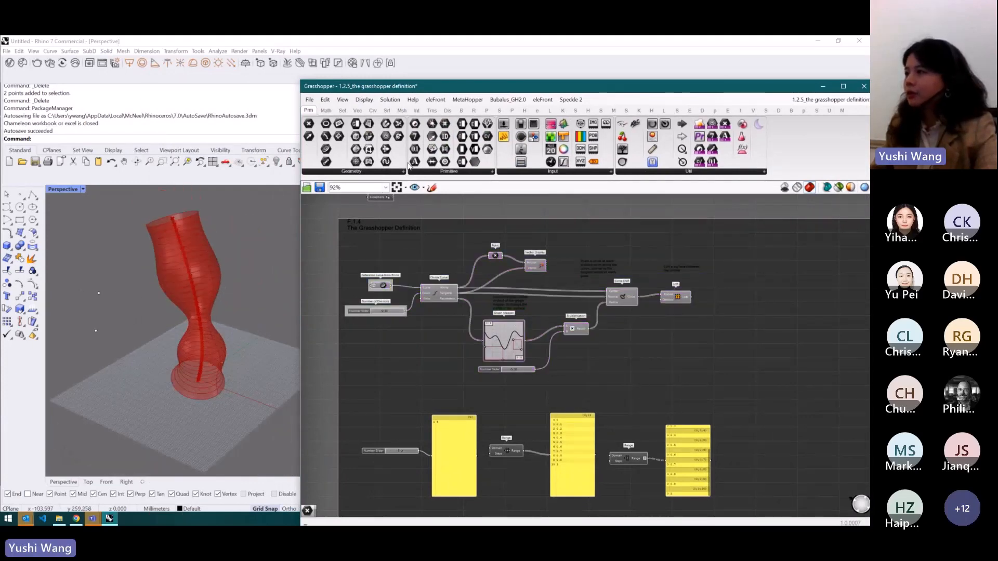
pyautogui.moveTo(509, 90); pyautogui.dragTo(441, 110)
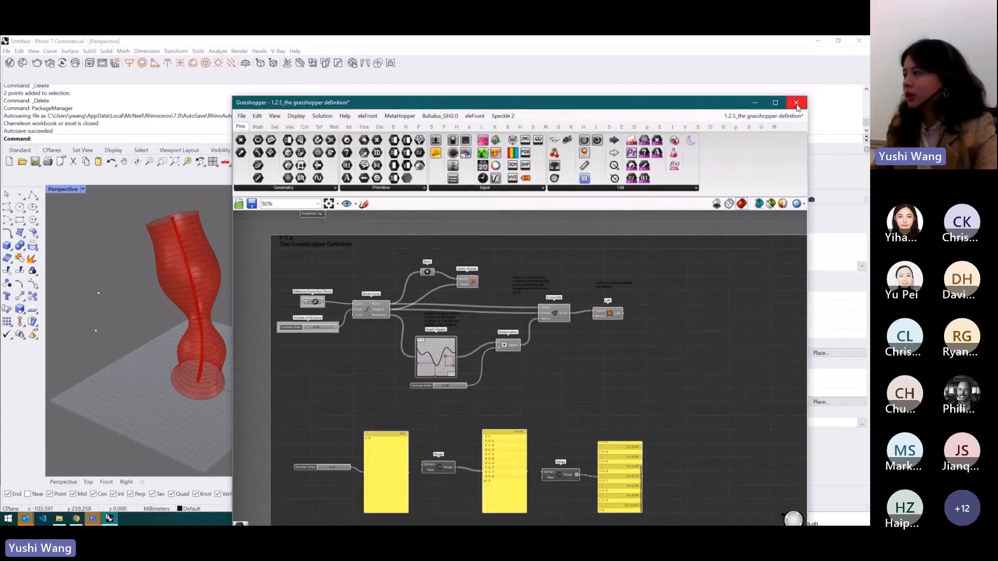
# - Close the Grasshopper window, reopen it from the Rhino toolbar, and open the list of loaded documents
pyautogui.click(796, 103)
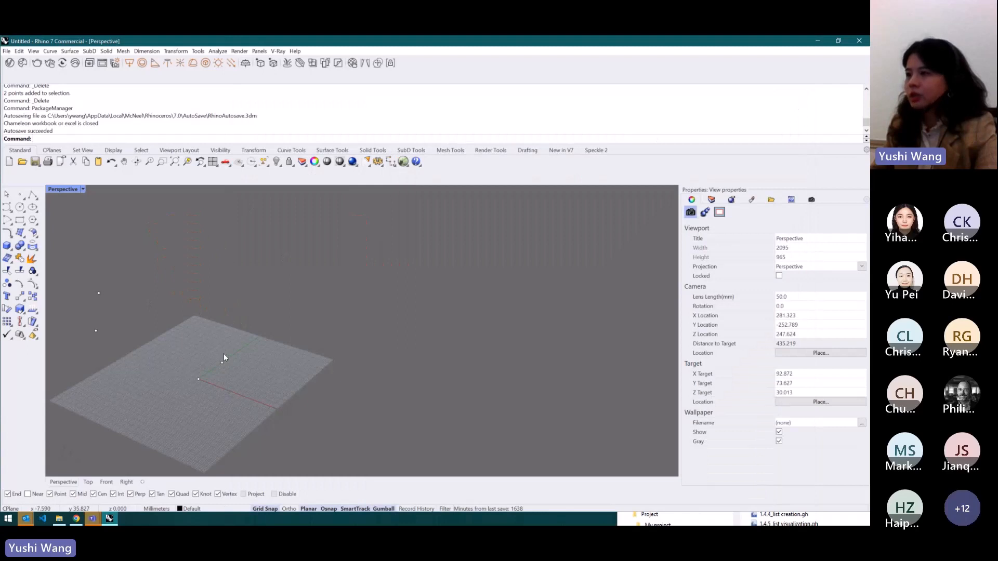
pyautogui.click(403, 162)
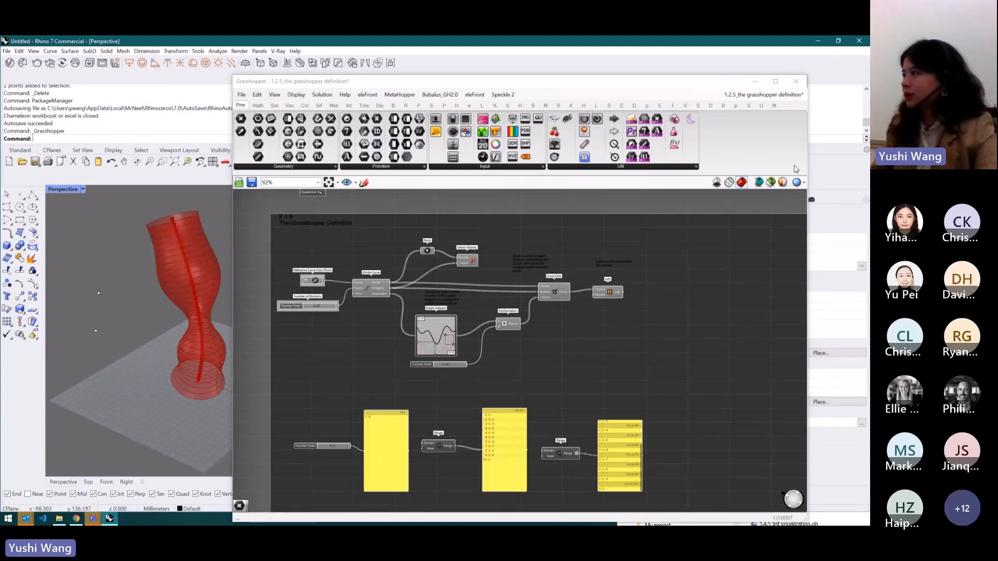
pyautogui.click(785, 95)
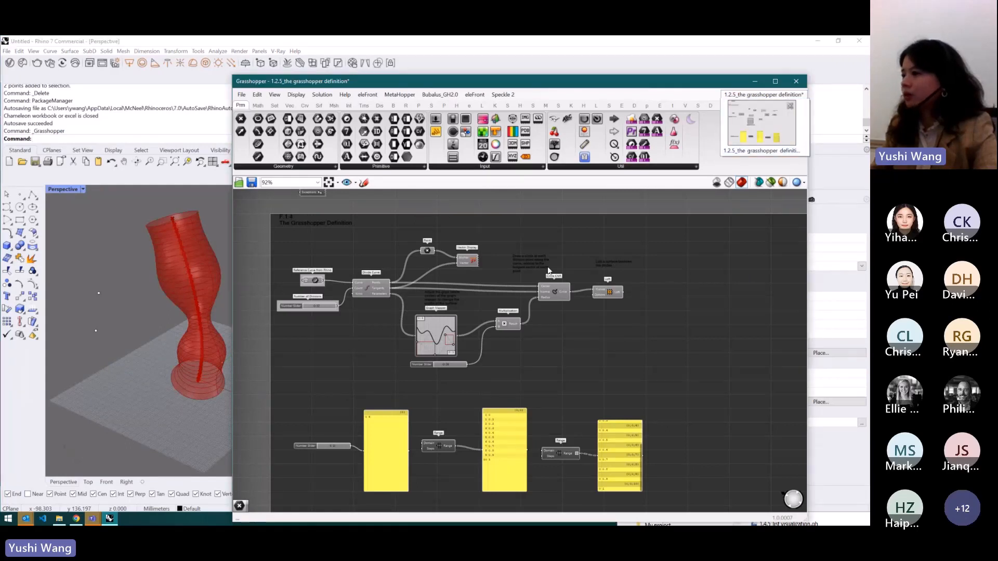
# - Open 01 - Random Set Panel with Certain Size.gh from the course folder and zoom out to view its whole definition
pyautogui.click(59, 518)
pyautogui.moveTo(779, 419); pyautogui.dragTo(538, 379)
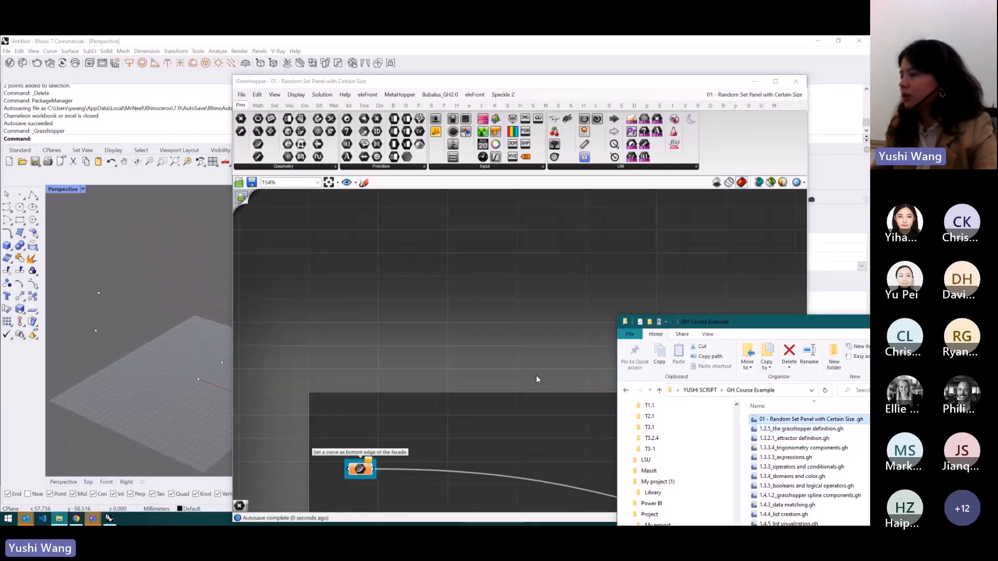
pyautogui.click(714, 281)
pyautogui.click(754, 95)
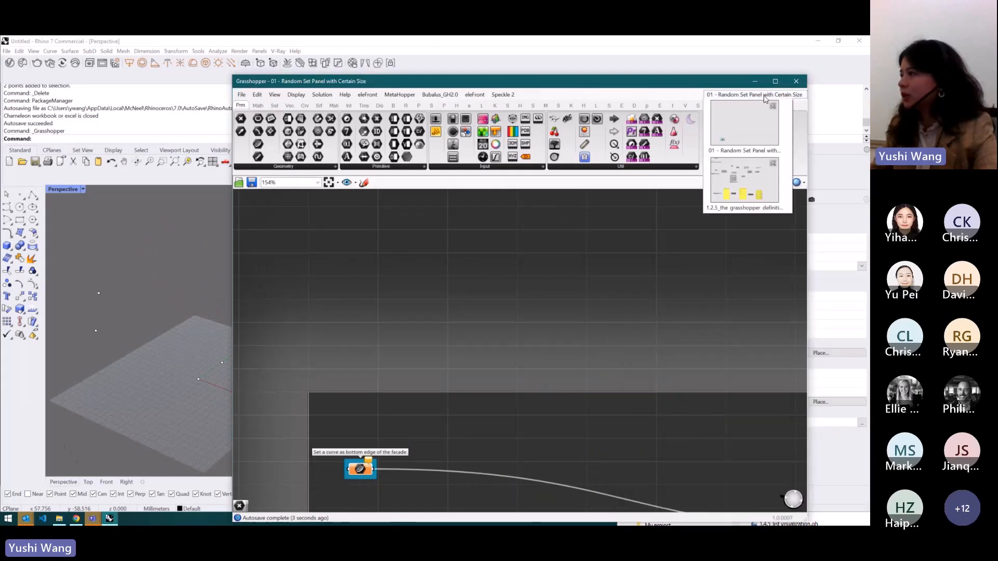
pyautogui.click(745, 181)
pyautogui.click(754, 96)
pyautogui.click(754, 99)
pyautogui.click(754, 101)
pyautogui.click(769, 140)
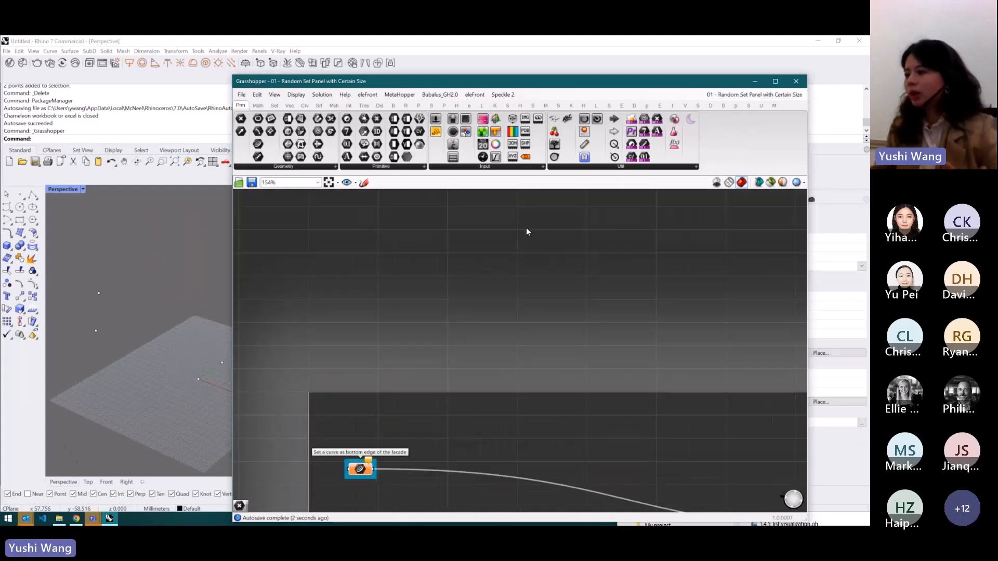
pyautogui.scroll(-5, 419, 261)
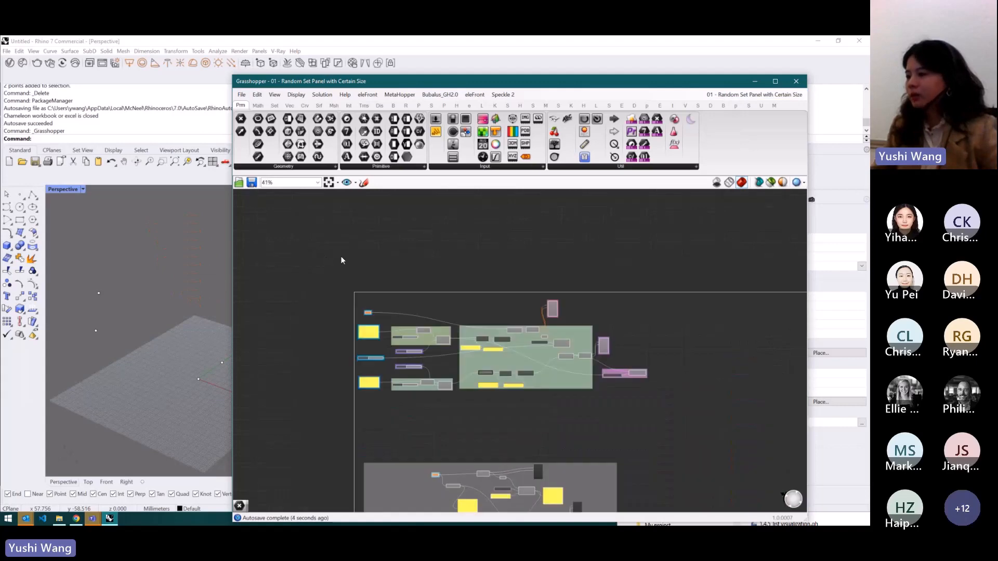
pyautogui.scroll(2, 620, 276)
pyautogui.moveTo(675, 263); pyautogui.dragTo(257, 463)
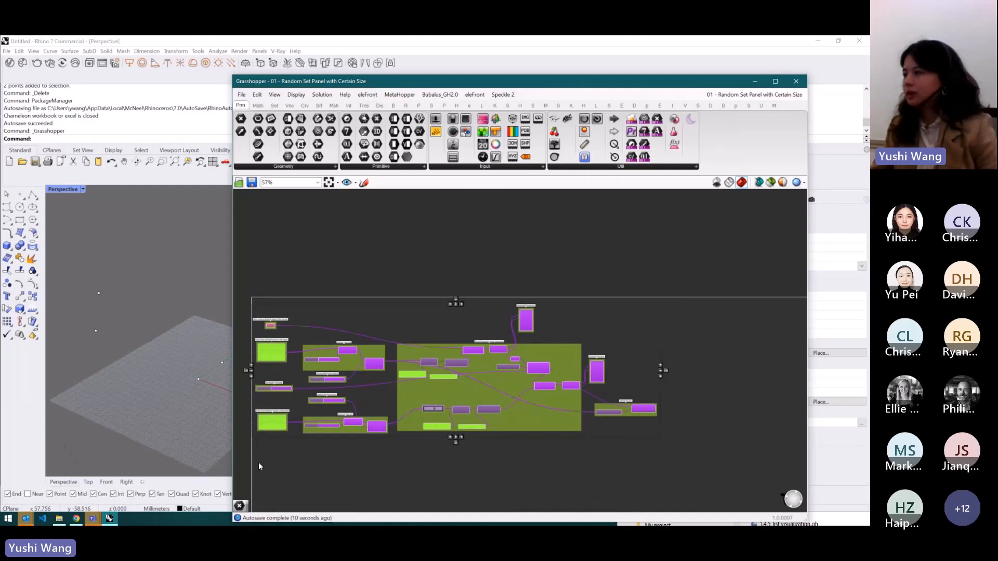
# - Switch to the 1.2.5_the grasshopper definition document and delete the selected Divide facade by certain size panel group
pyautogui.click(773, 97)
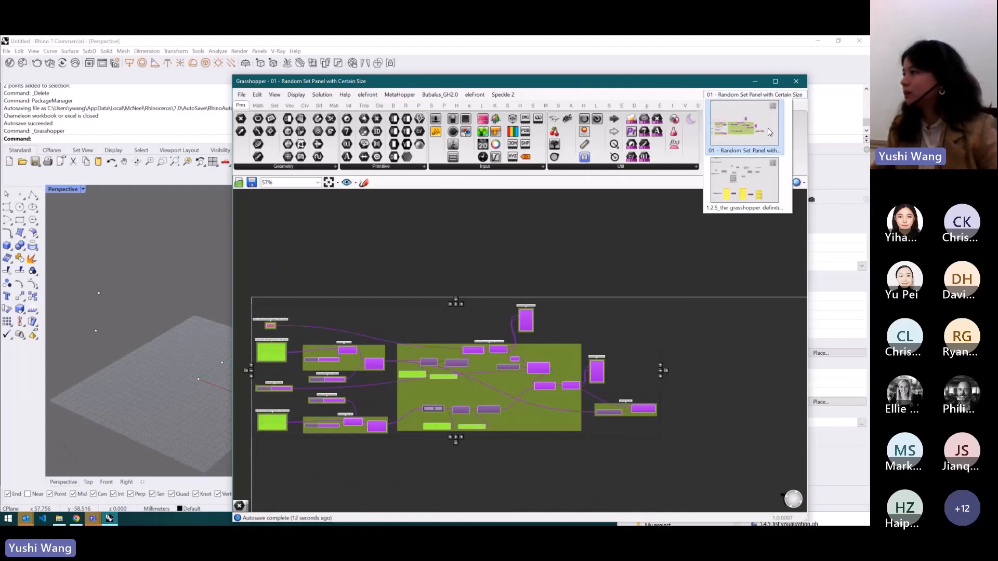
pyautogui.click(766, 182)
pyautogui.scroll(-3, 623, 341)
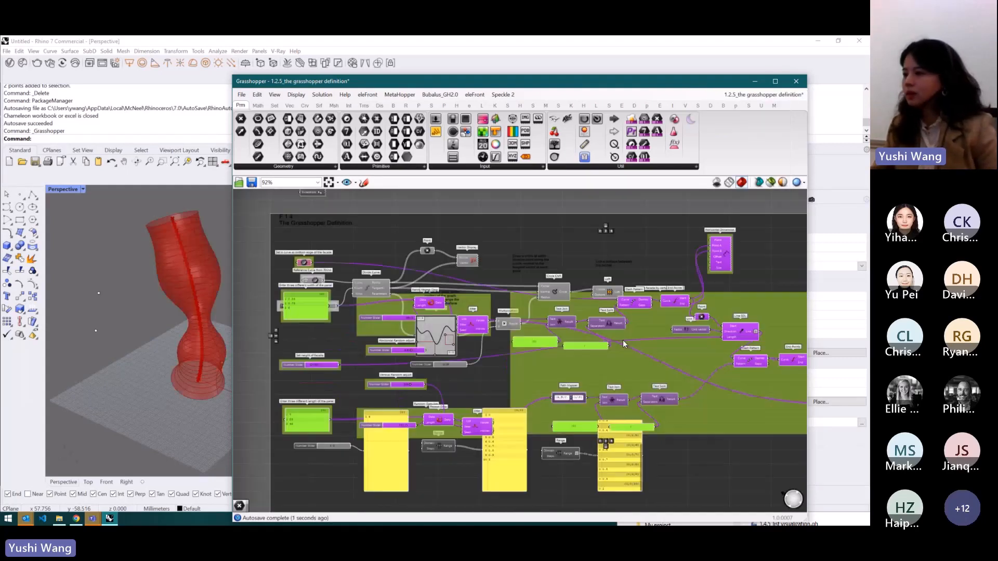
pyautogui.scroll(-2, 591, 370)
pyautogui.moveTo(635, 375); pyautogui.dragTo(624, 253)
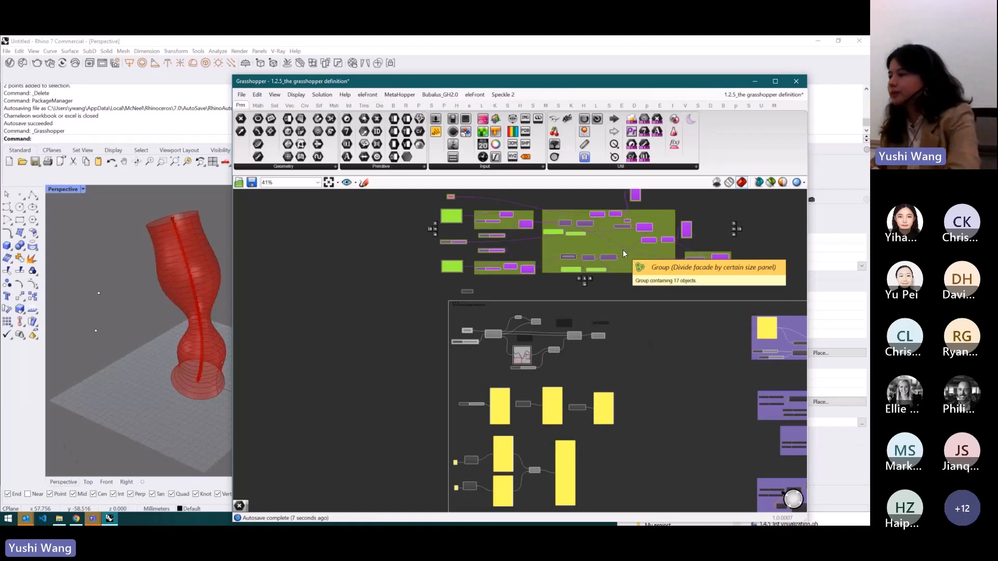
pyautogui.press('Delete')
# - Close the 01 - Random Set Panel with Certain Size document from the document list
pyautogui.scroll(-3, 404, 267)
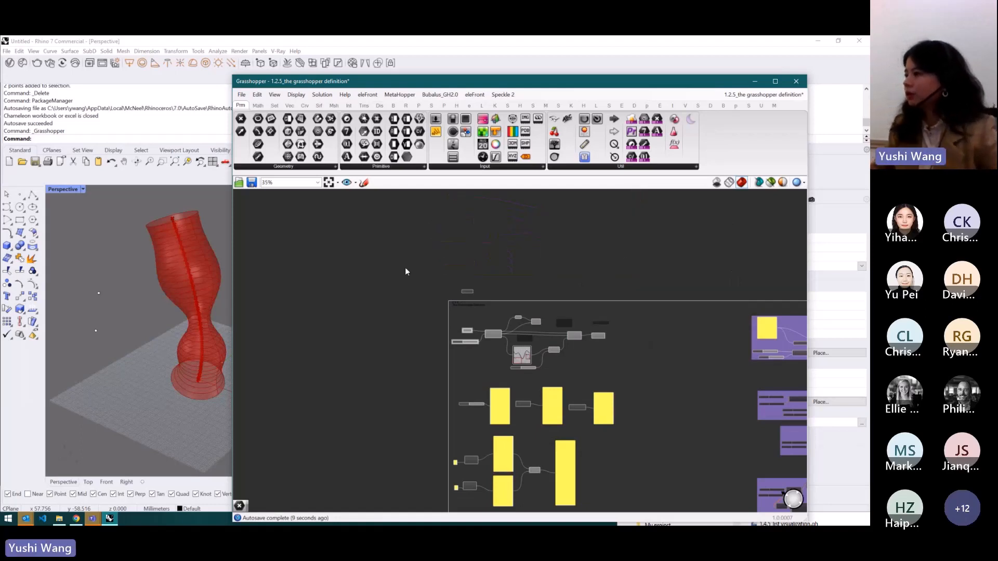
pyautogui.scroll(5, 536, 302)
pyautogui.click(759, 94)
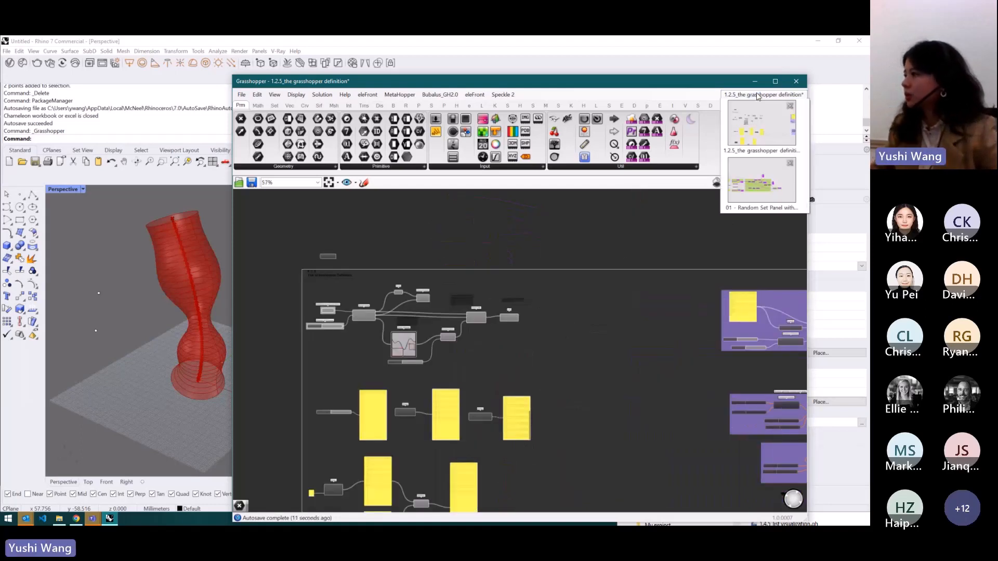
pyautogui.click(790, 163)
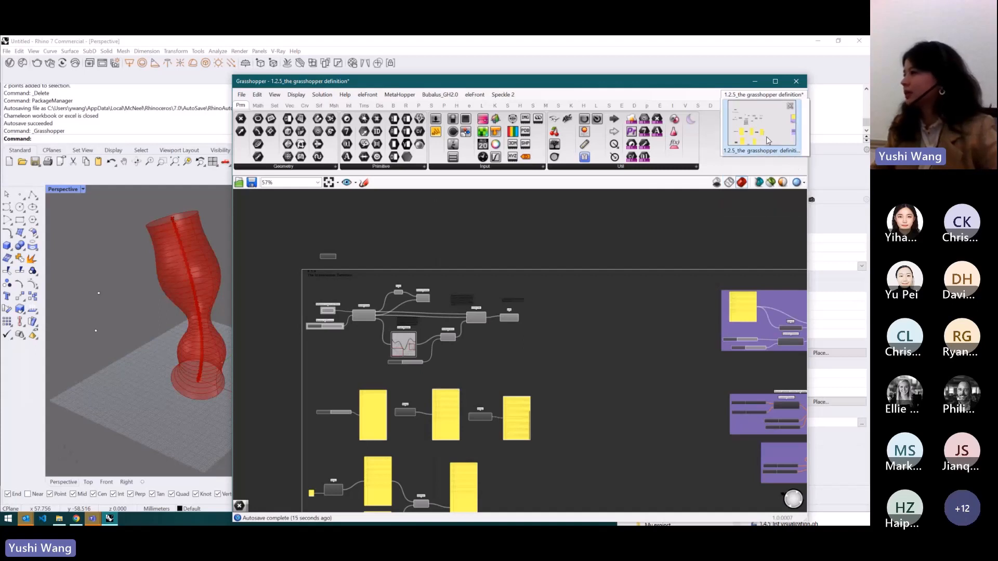
pyautogui.scroll(-2, 615, 260)
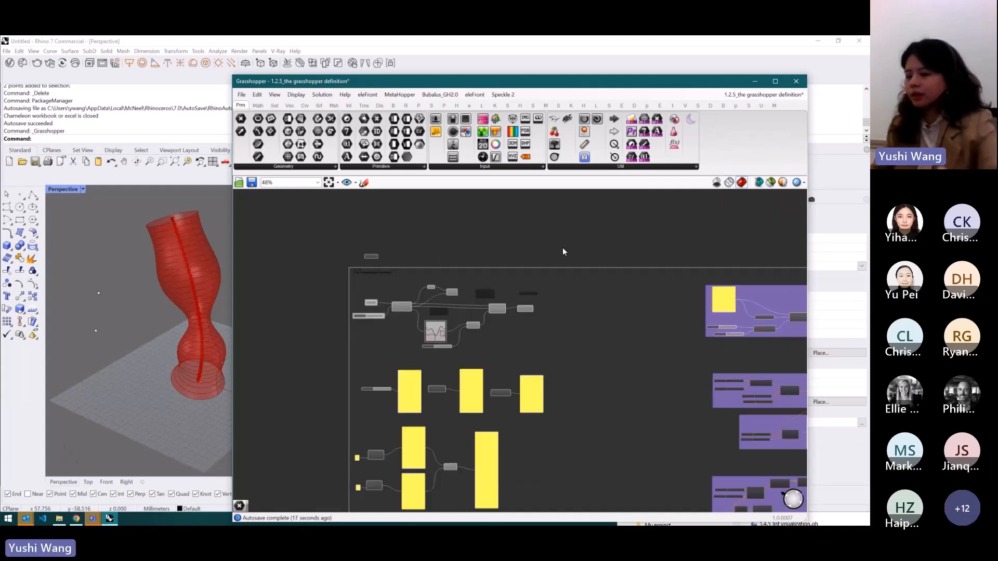
pyautogui.scroll(5, 409, 300)
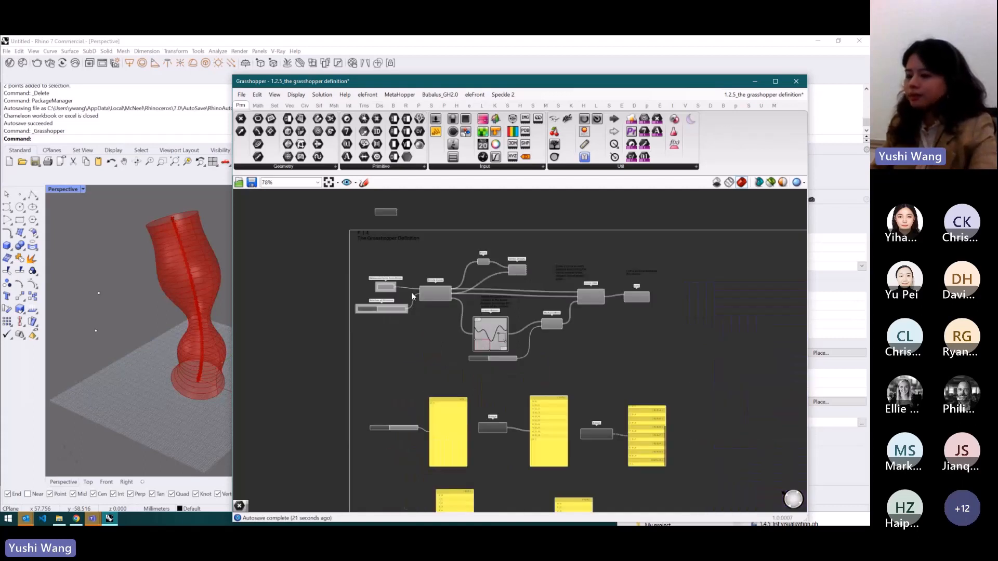
pyautogui.scroll(3, 442, 257)
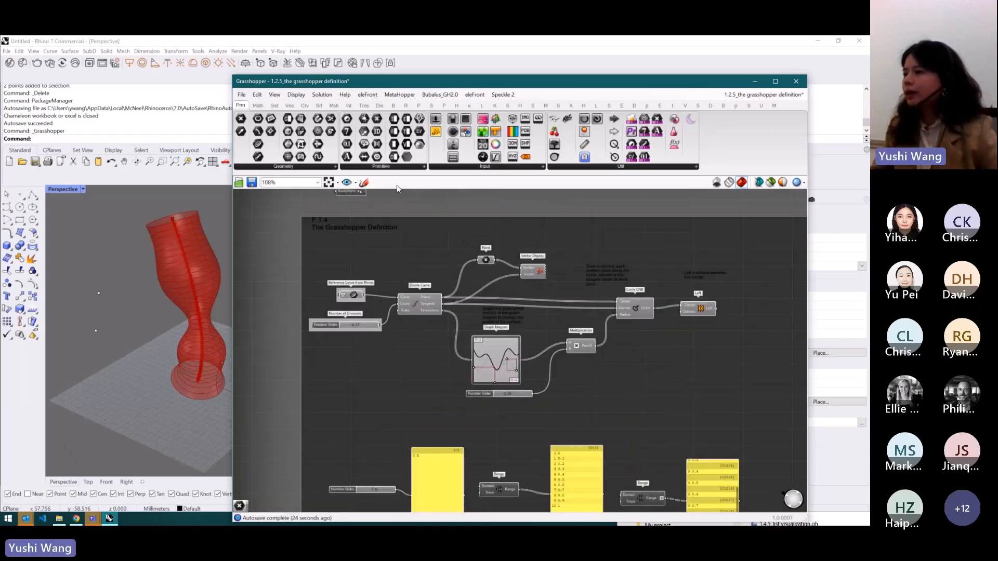
pyautogui.click(784, 183)
pyautogui.moveTo(741, 69); pyautogui.dragTo(692, 116)
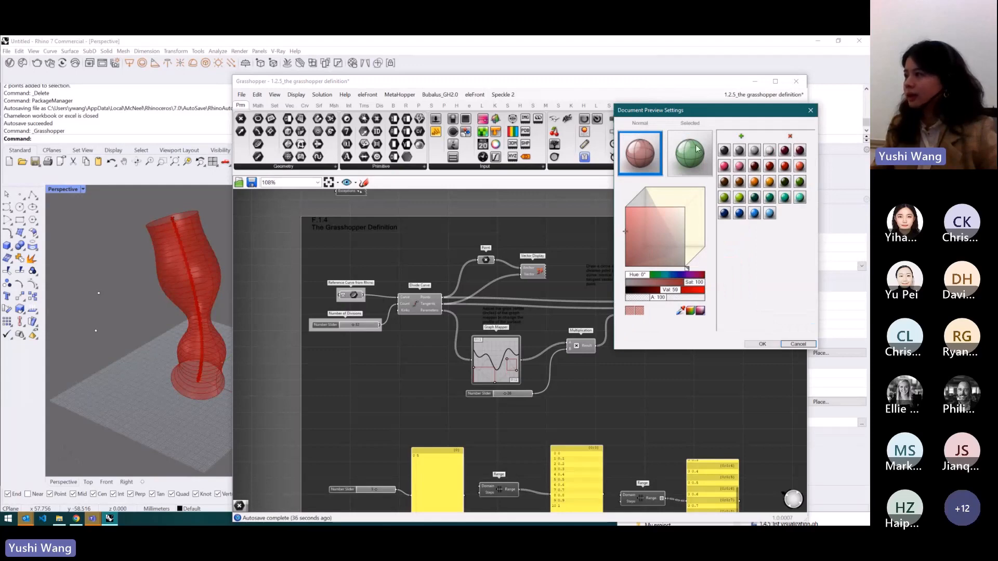
pyautogui.click(811, 111)
# - Select the Loft component to highlight its lofted surface in the Rhino viewport
pyautogui.moveTo(609, 88); pyautogui.dragTo(655, 86)
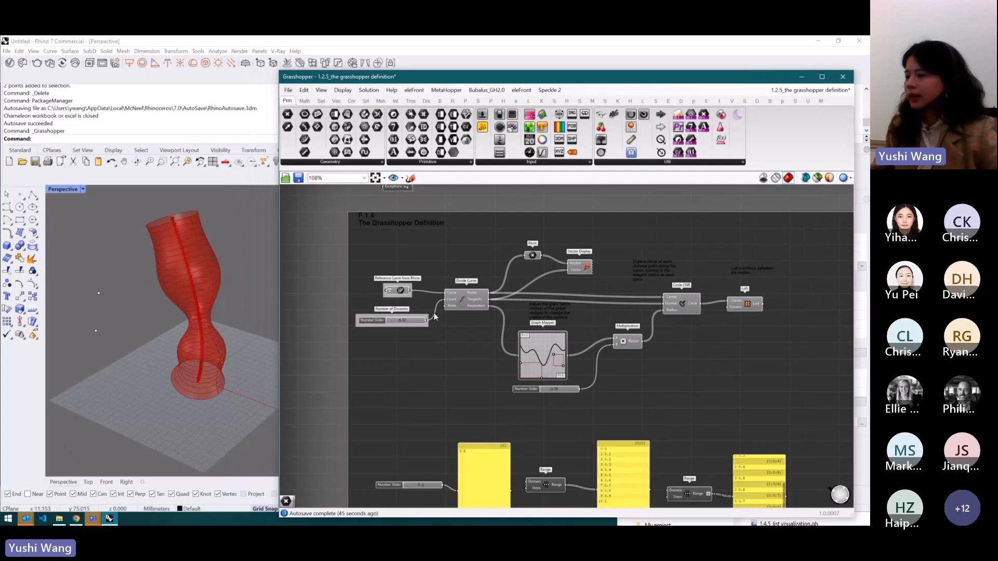
pyautogui.click(746, 307)
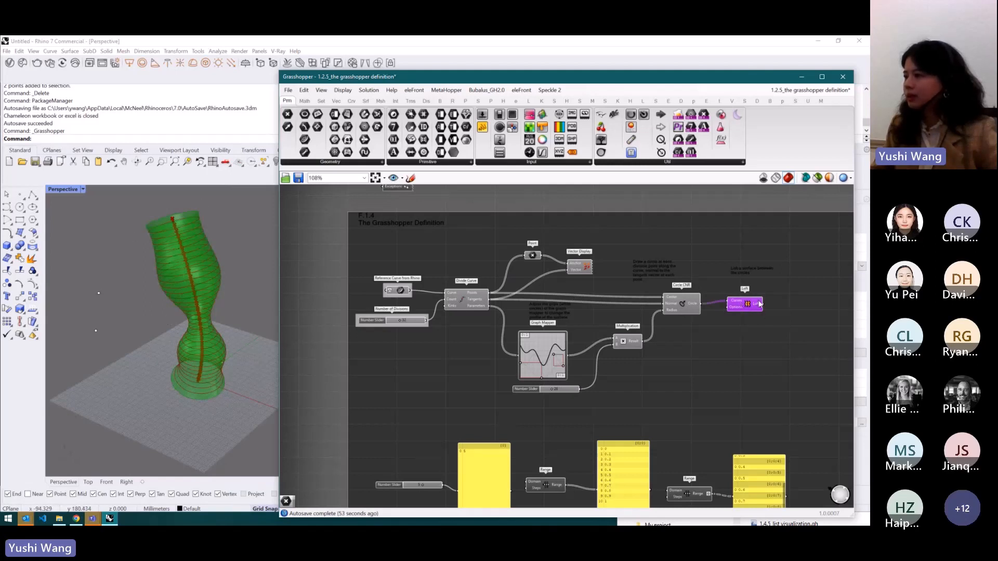
# - Select the Circle CNR, Point and Vector Display components in turn to highlight their geometry in the Rhino viewport
pyautogui.scroll(2, 760, 304)
pyautogui.click(670, 304)
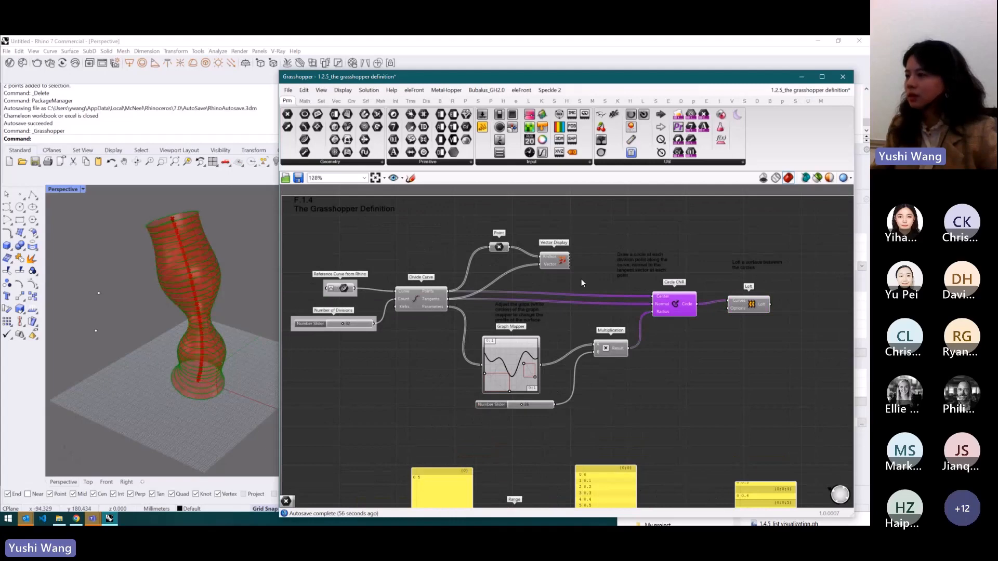
pyautogui.click(504, 247)
pyautogui.click(547, 262)
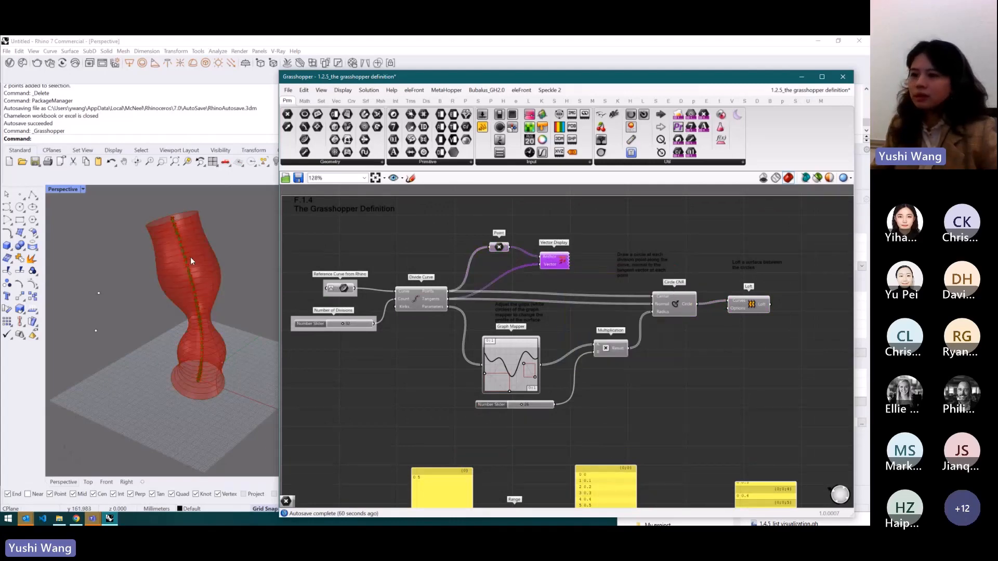
pyautogui.click(592, 277)
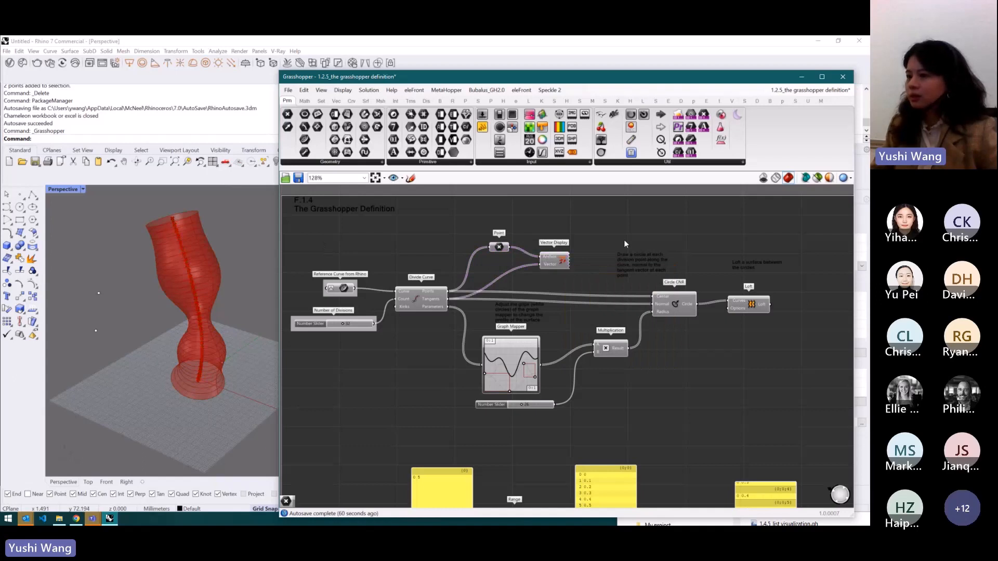
# - Select the Circle CNR and Loft components and nudge each slightly to the right on the canvas
pyautogui.click(674, 305)
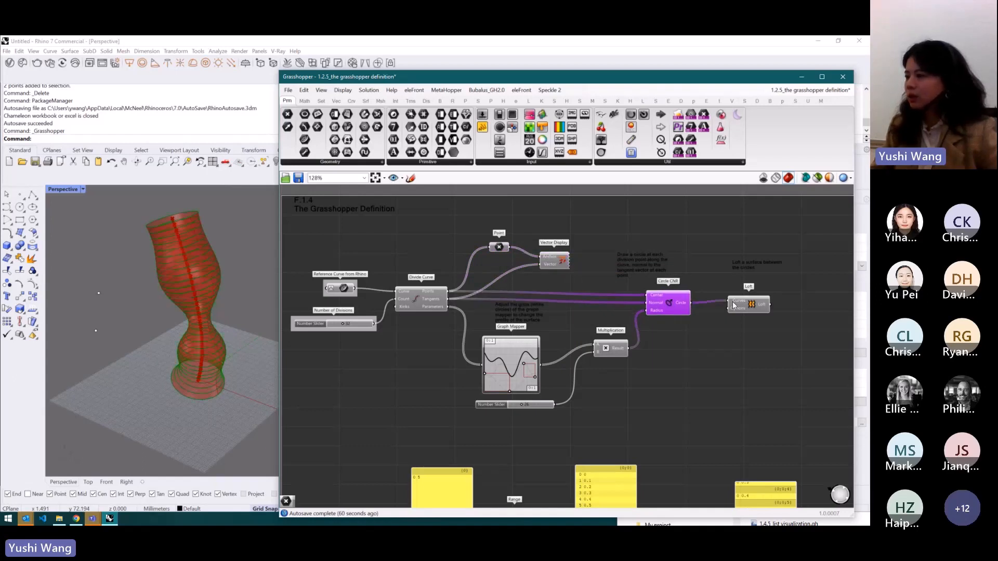
pyautogui.moveTo(734, 305); pyautogui.dragTo(742, 307)
pyautogui.moveTo(670, 307); pyautogui.dragTo(678, 306)
pyautogui.click(686, 247)
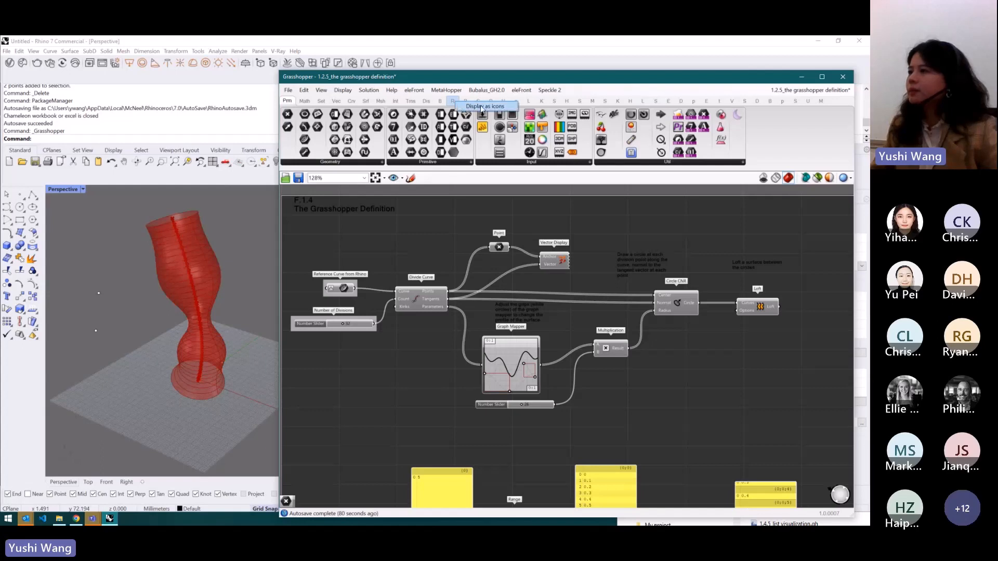
# - Switch the component tab headers to display as icons, then back to display as text
pyautogui.click(491, 107)
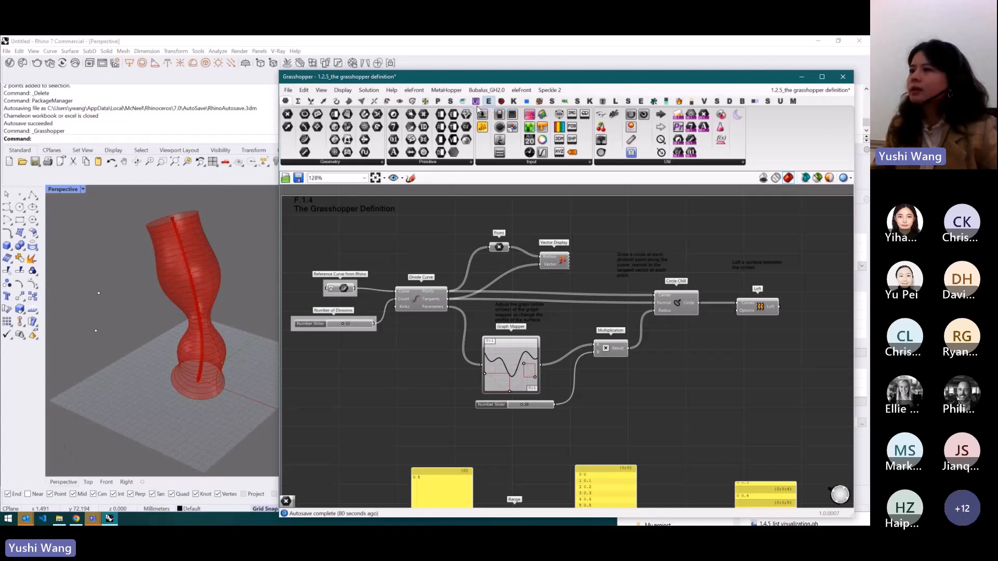
pyautogui.rightClick(431, 99)
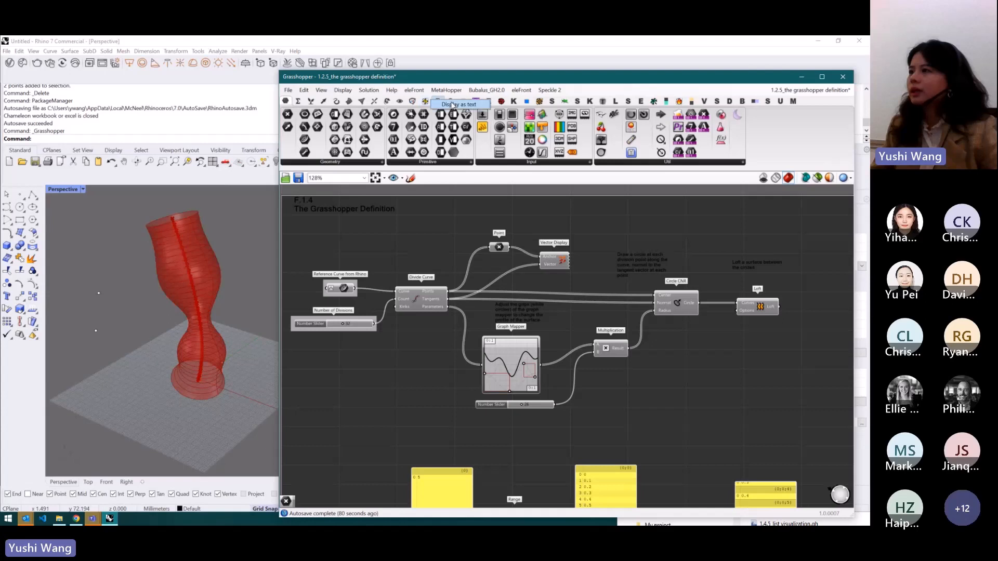
pyautogui.click(455, 105)
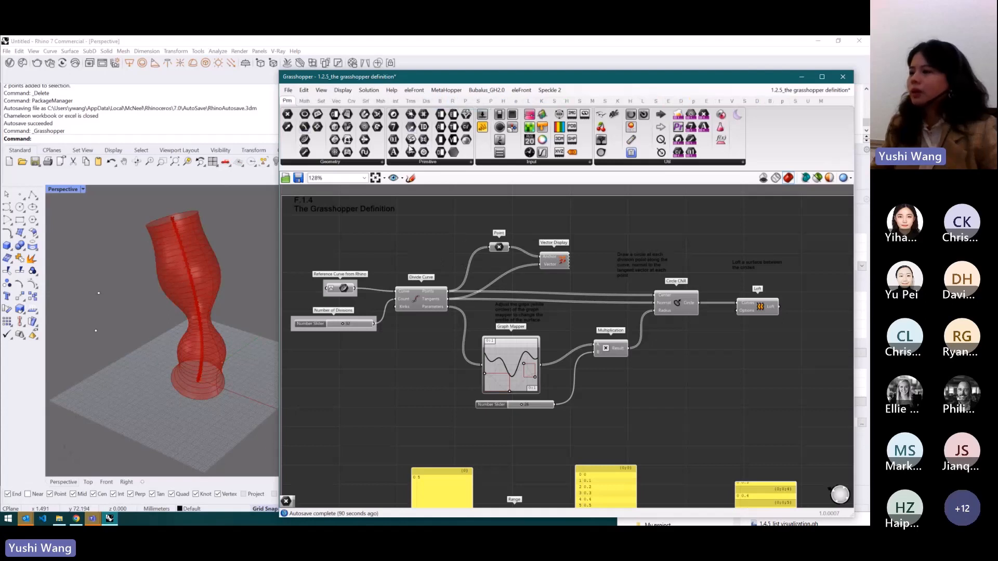
# - Turn off Draw Icons so components show their names instead of icons, then turn Draw Icons back on
pyautogui.scroll(-2, 448, 303)
pyautogui.scroll(4, 448, 303)
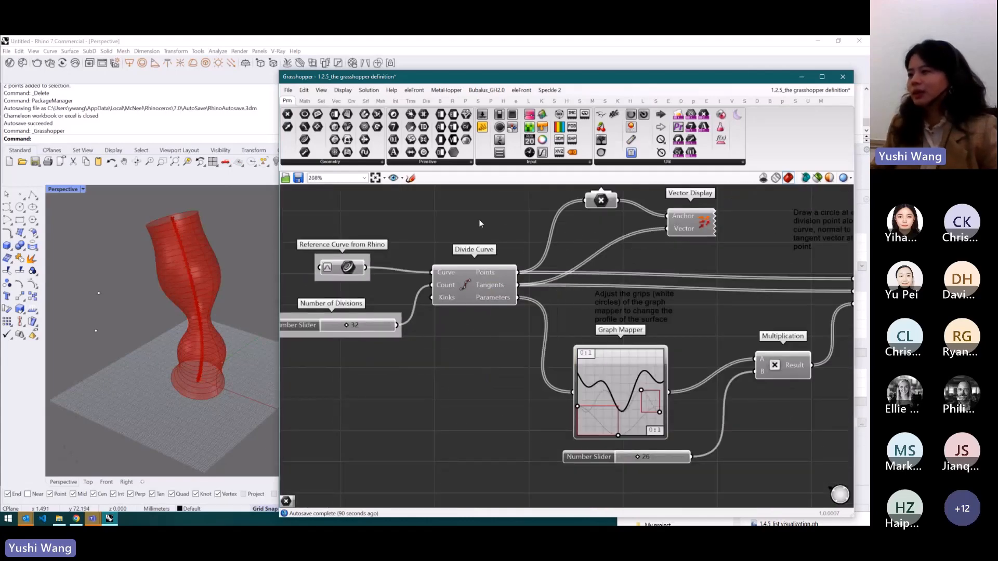
pyautogui.scroll(-2, 460, 296)
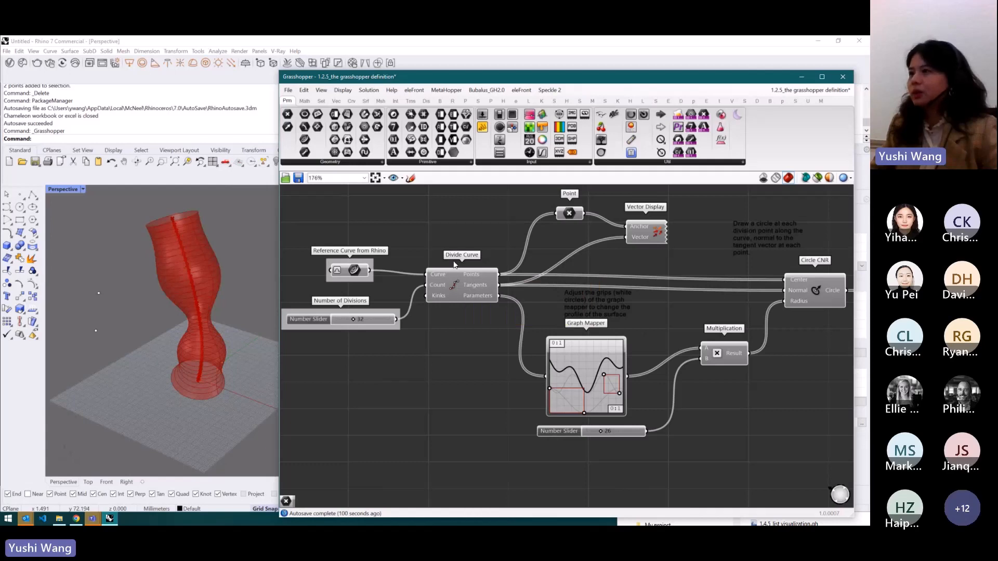
pyautogui.click(343, 91)
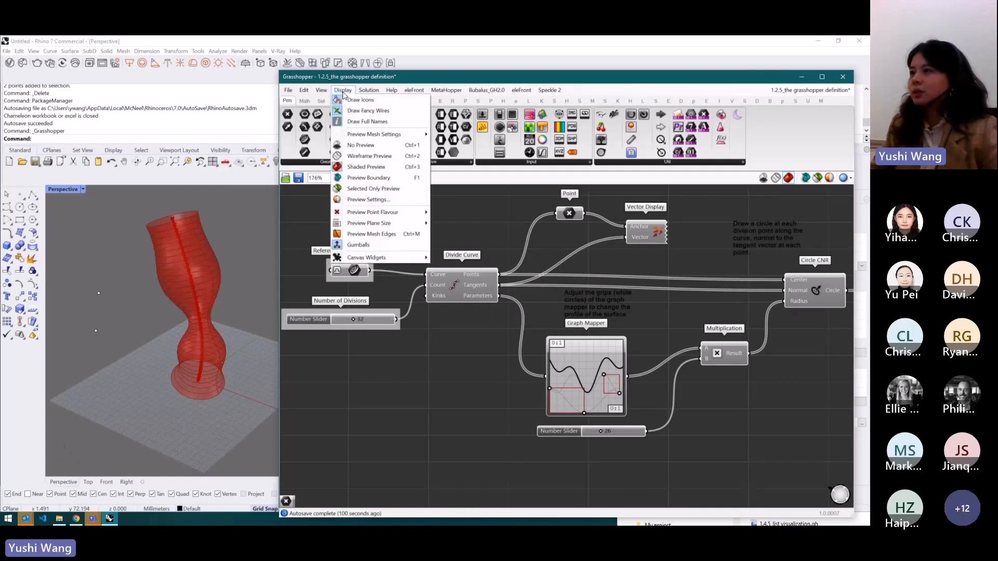
pyautogui.click(343, 91)
pyautogui.click(344, 92)
pyautogui.click(350, 102)
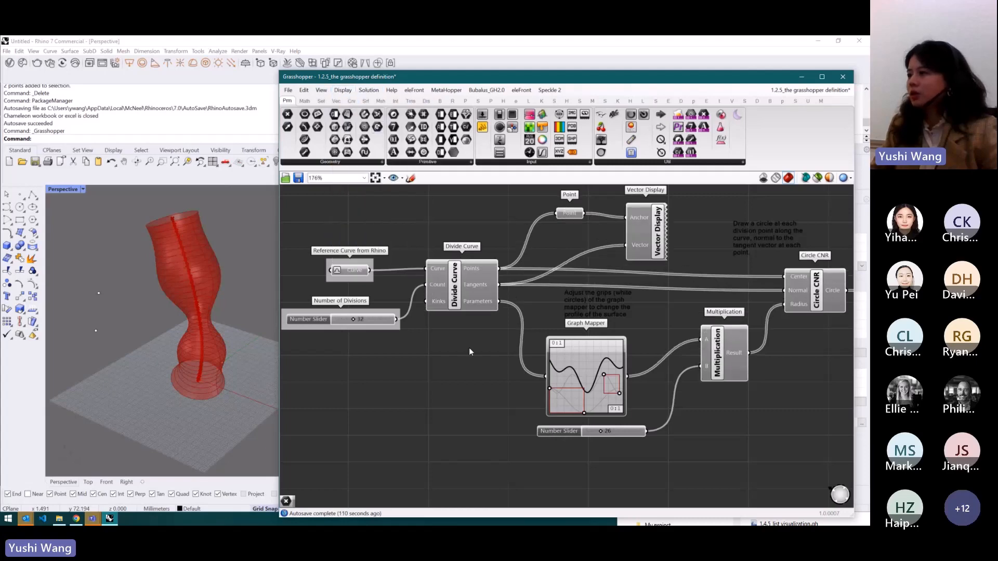
pyautogui.scroll(-2, 470, 347)
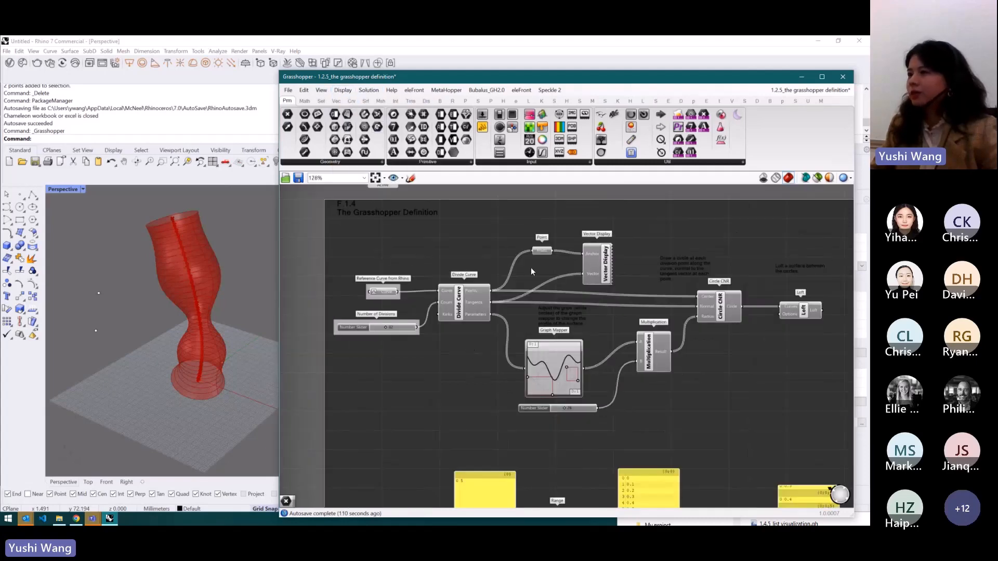
pyautogui.click(344, 91)
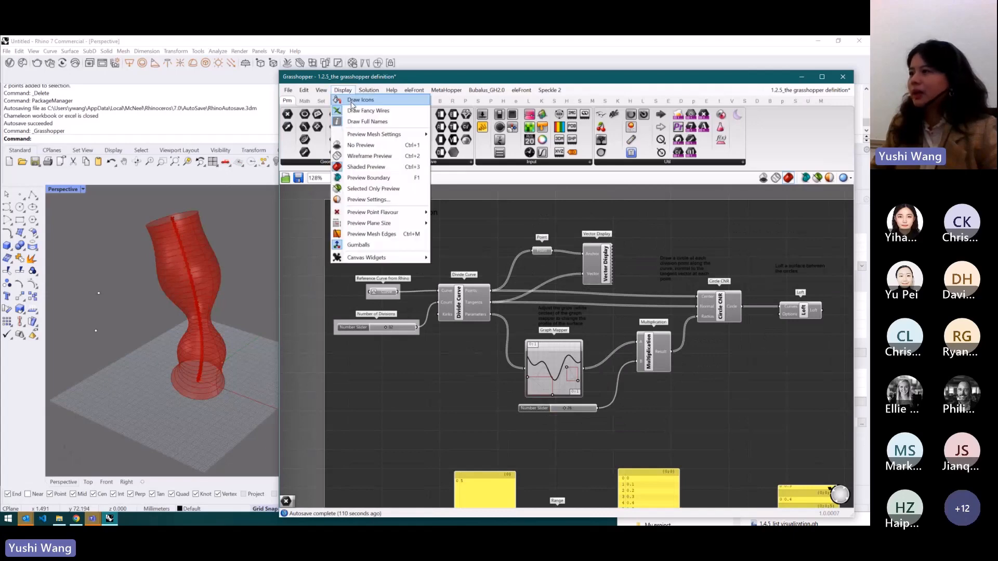
pyautogui.click(351, 103)
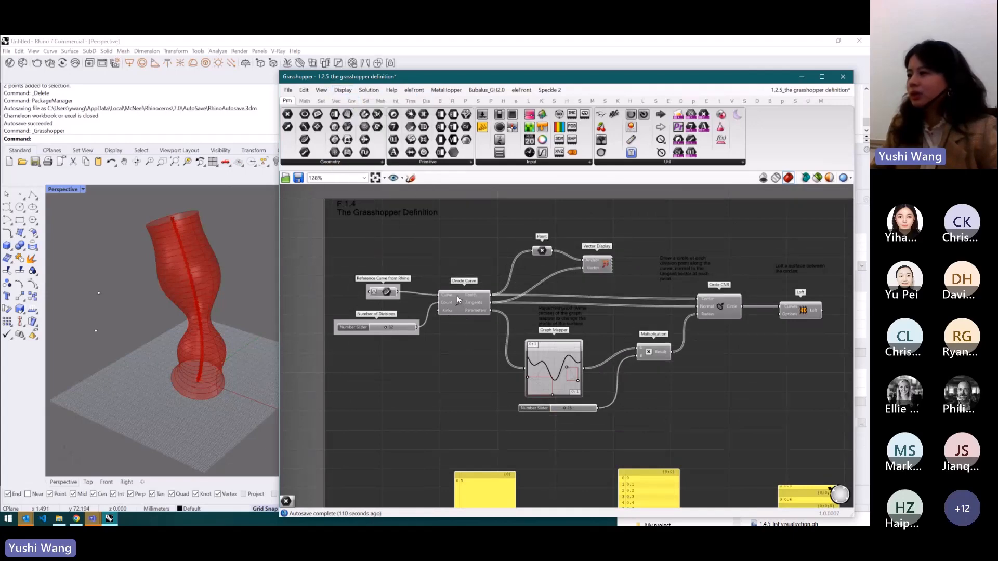
# - Delete the selected Exceptions component above the definition
pyautogui.scroll(-2, 473, 330)
pyautogui.scroll(2, 598, 338)
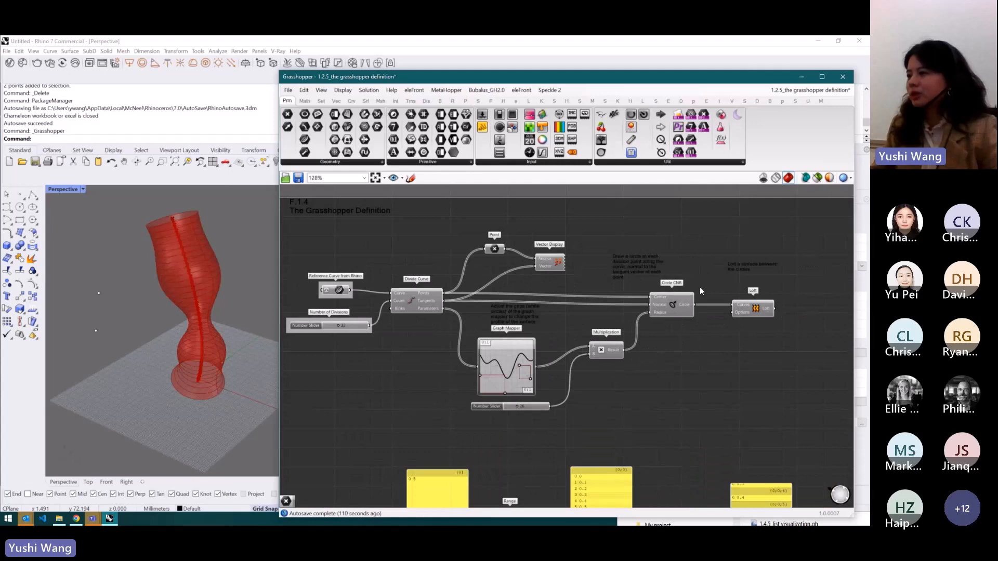
pyautogui.scroll(-2, 667, 414)
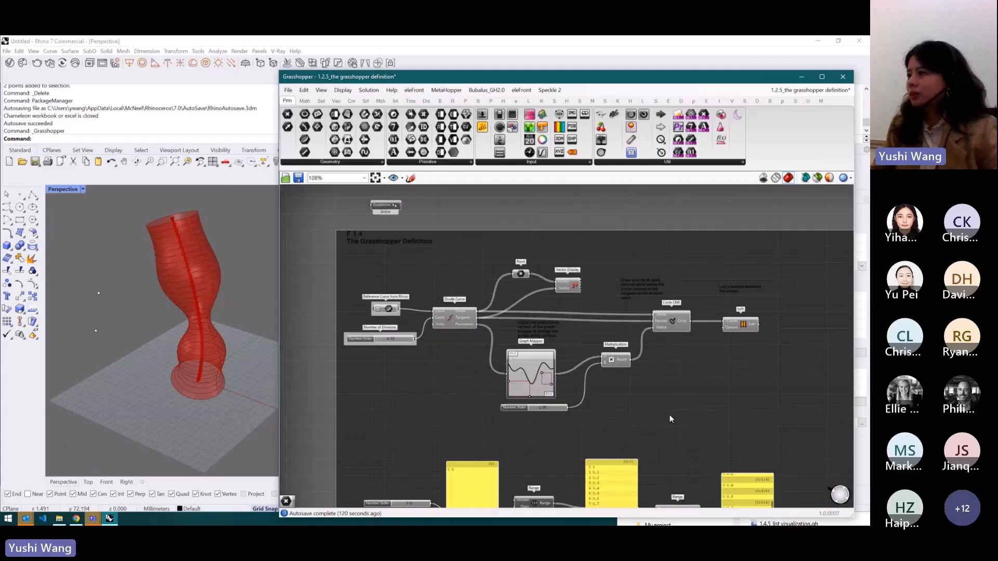
pyautogui.scroll(3, 443, 262)
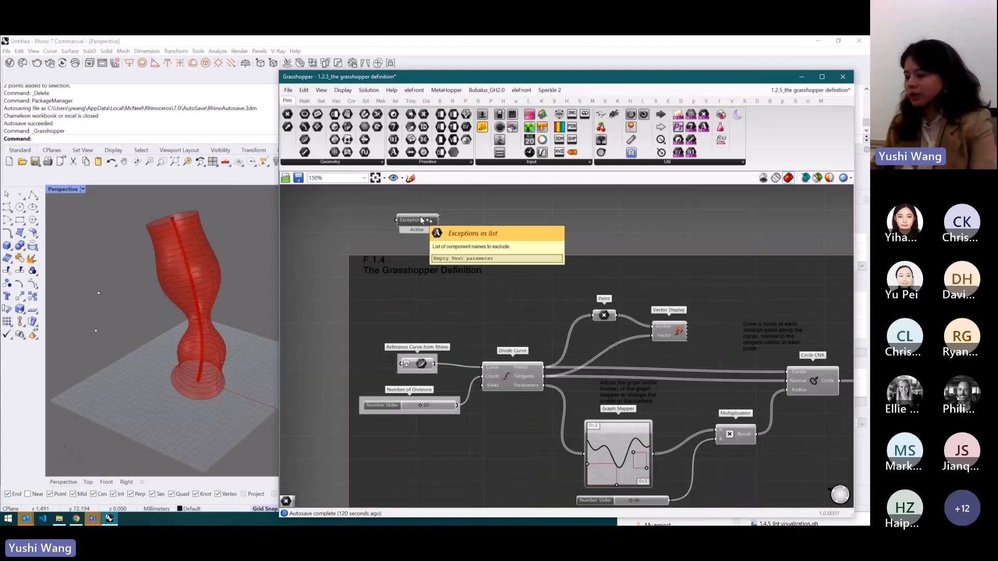
pyautogui.press('Delete')
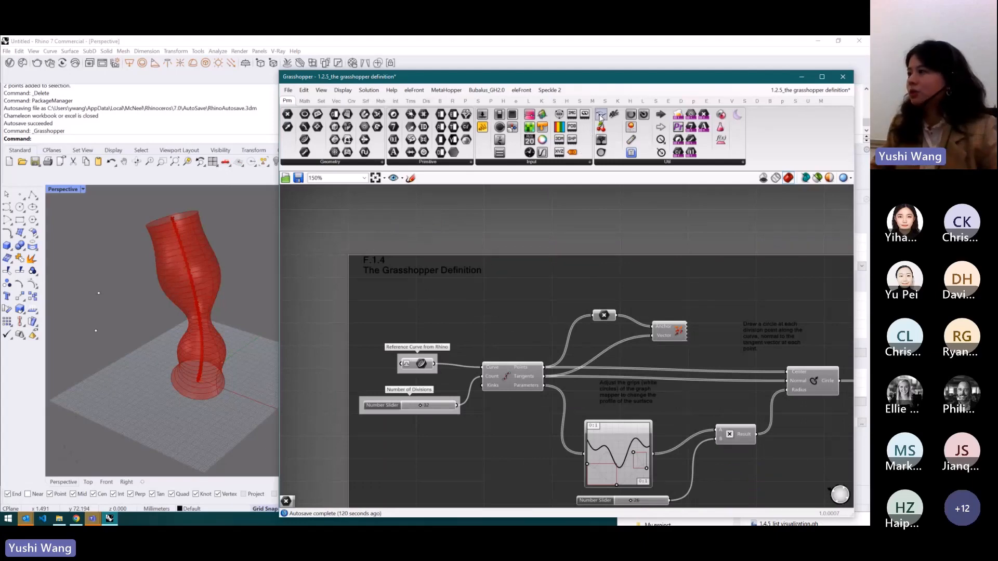
# - Place the Exceptions component back above the definition group and adjust its position
pyautogui.moveTo(602, 115); pyautogui.dragTo(441, 231)
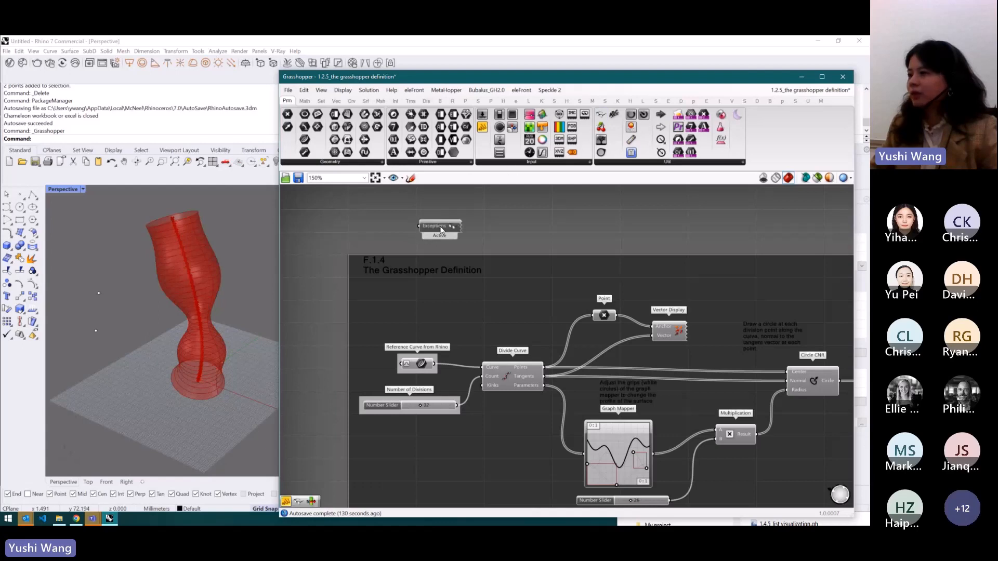
pyautogui.scroll(-2, 423, 228)
pyautogui.scroll(1, 423, 228)
pyautogui.scroll(1, 582, 371)
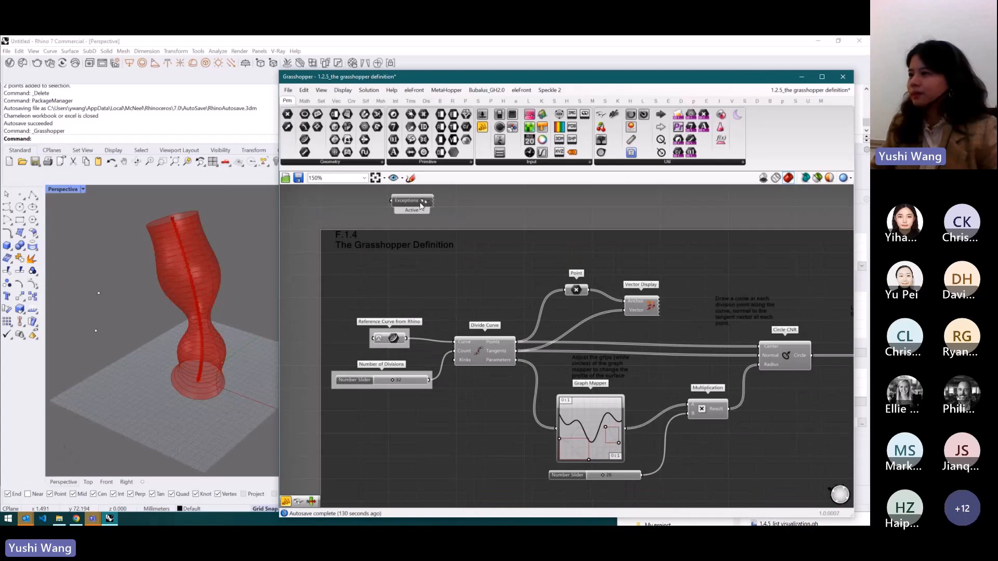
pyautogui.moveTo(423, 198); pyautogui.dragTo(404, 194)
# - Turn off Draw Full Names to show abbreviated parameter names, then turn Draw Full Names back on
pyautogui.scroll(-3, 469, 197)
pyautogui.scroll(2, 380, 262)
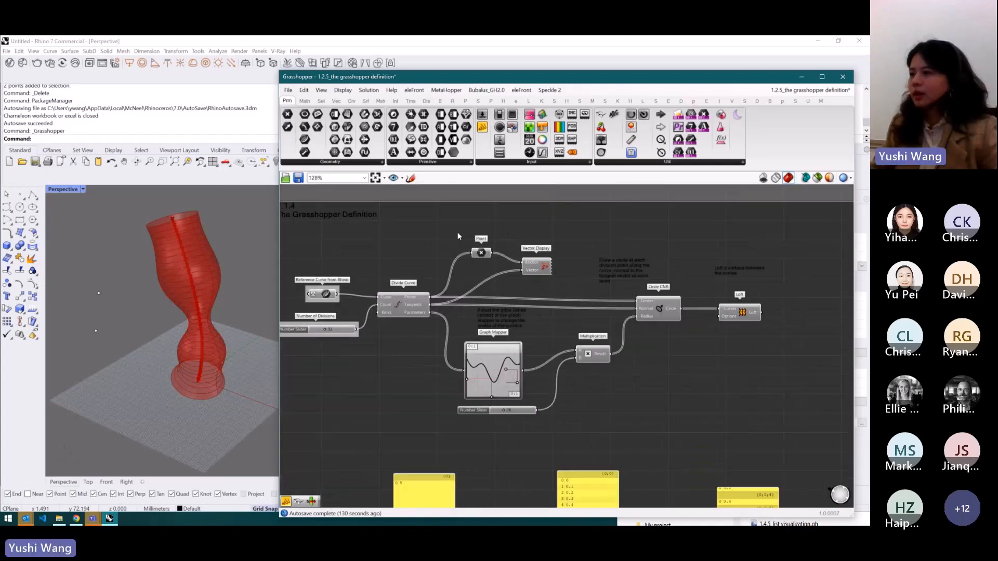
pyautogui.scroll(2, 521, 289)
pyautogui.scroll(2, 376, 317)
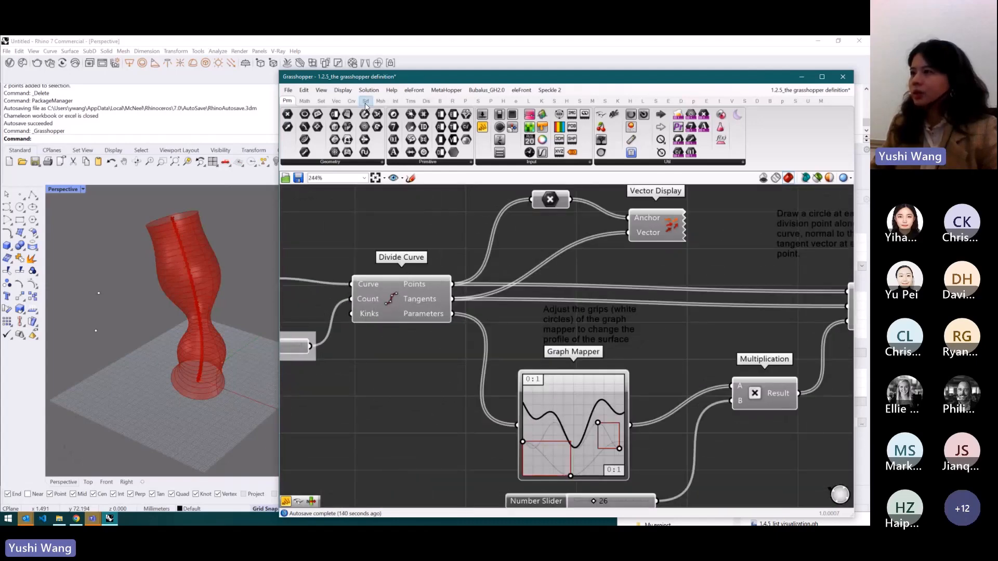
pyautogui.click(343, 91)
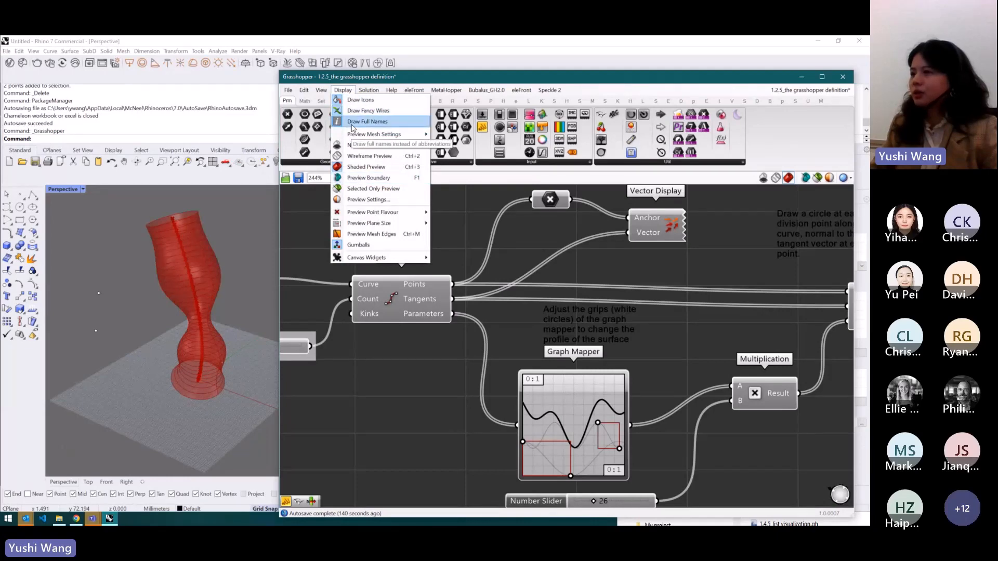
pyautogui.click(354, 123)
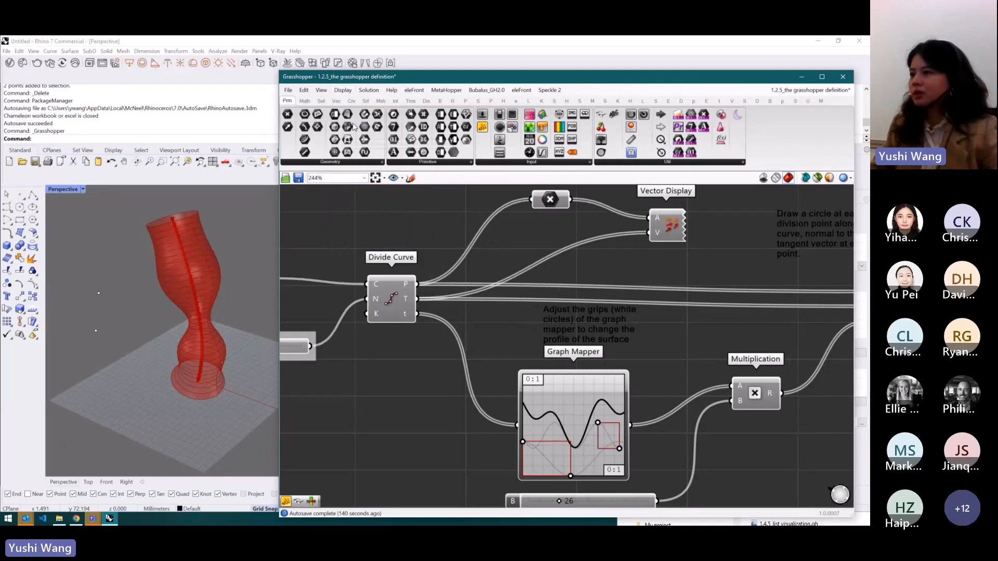
pyautogui.click(344, 92)
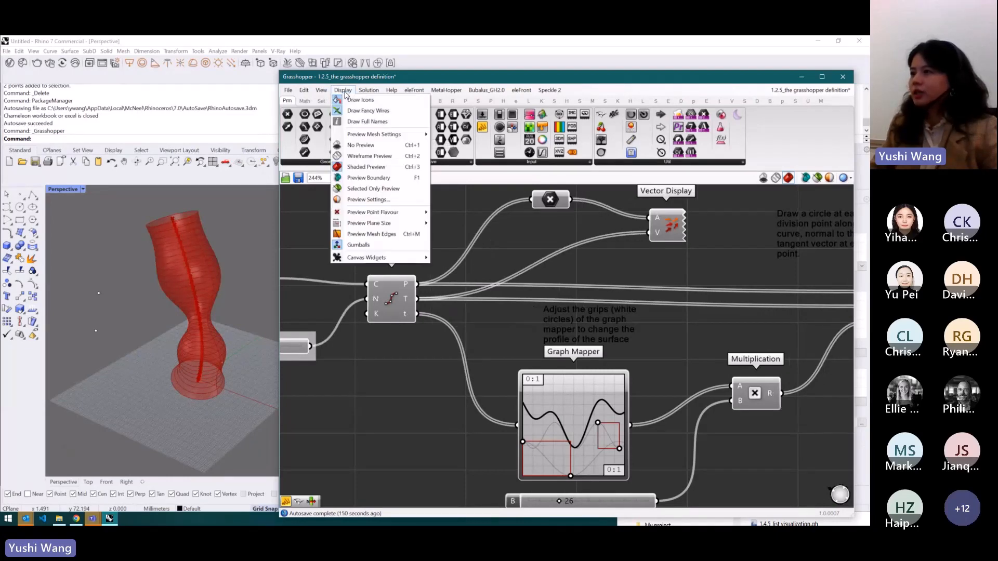
pyautogui.click(360, 122)
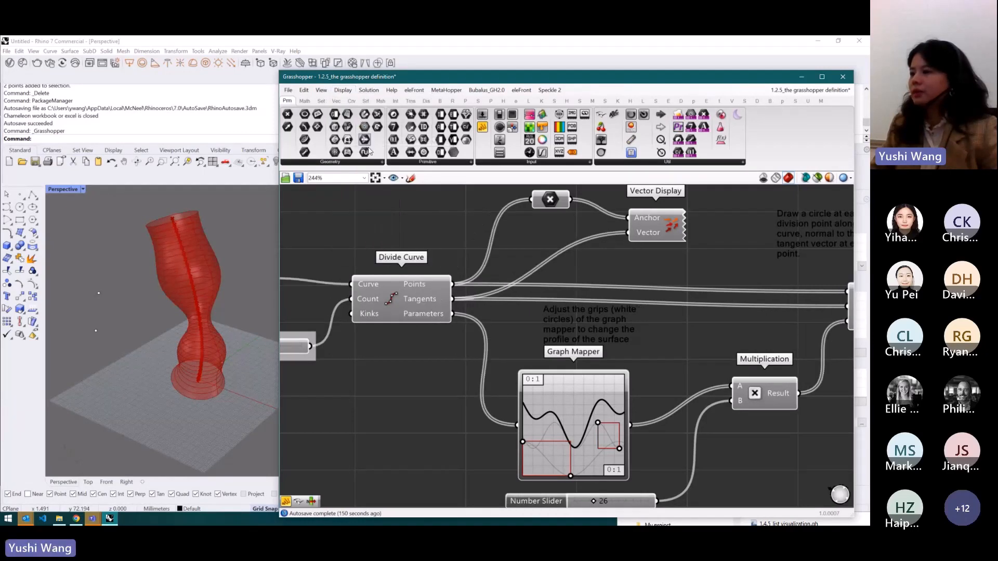
# - Window-select the Multiplication, Circle CNR and Loft components to highlight the lofted surface in Rhino
pyautogui.scroll(-3, 507, 288)
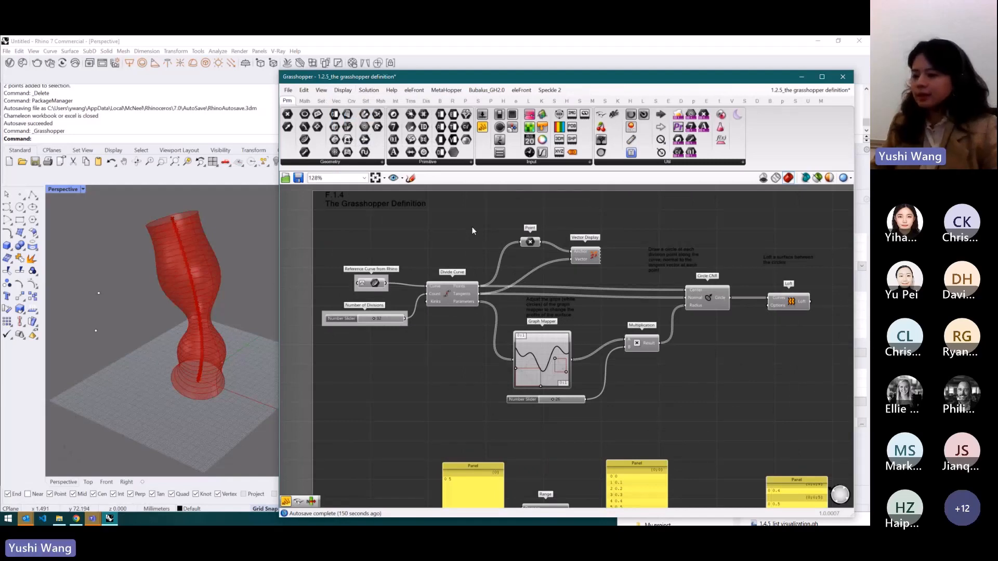
pyautogui.scroll(-4, 470, 266)
pyautogui.scroll(6, 469, 250)
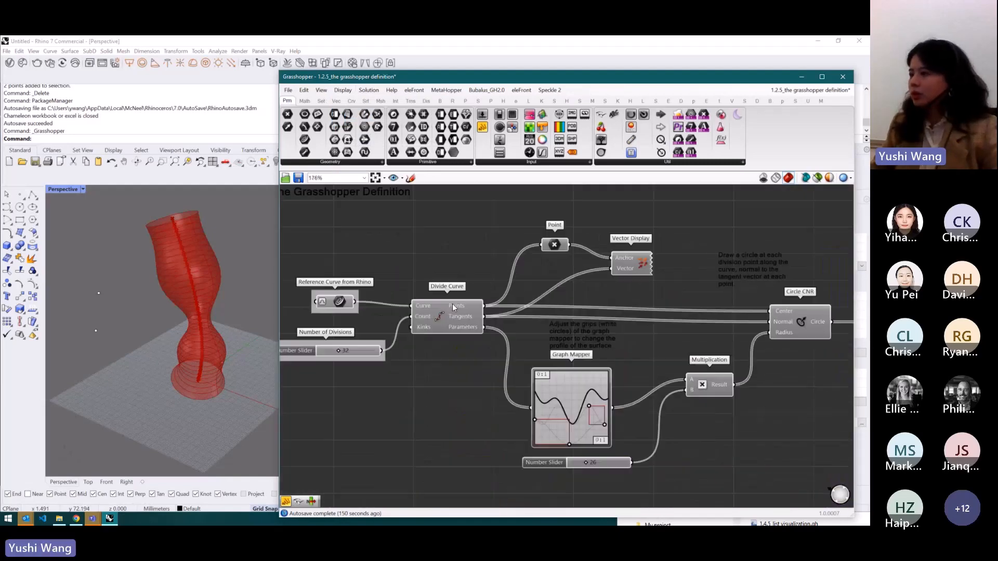
pyautogui.scroll(-2, 435, 242)
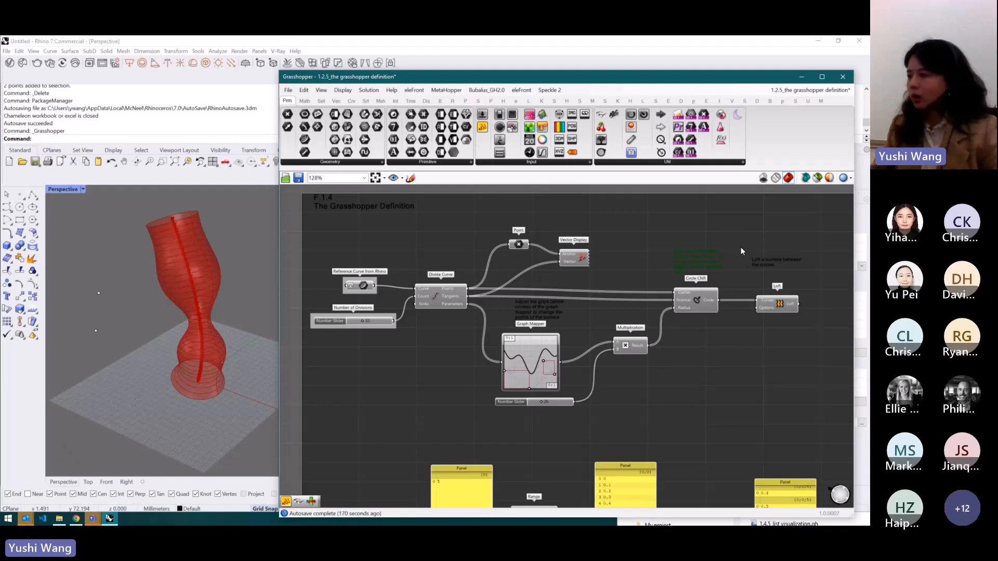
pyautogui.moveTo(736, 242)
pyautogui.keyDown('alt'); pyautogui.mouseDown()
pyautogui.moveTo(773, 242)
pyautogui.moveTo(722, 232)
pyautogui.moveTo(757, 242)
pyautogui.moveTo(725, 238)
pyautogui.moveTo(744, 244)
pyautogui.moveTo(735, 241)
pyautogui.mouseUp(); pyautogui.keyUp('alt')
pyautogui.moveTo(809, 398); pyautogui.dragTo(608, 288)
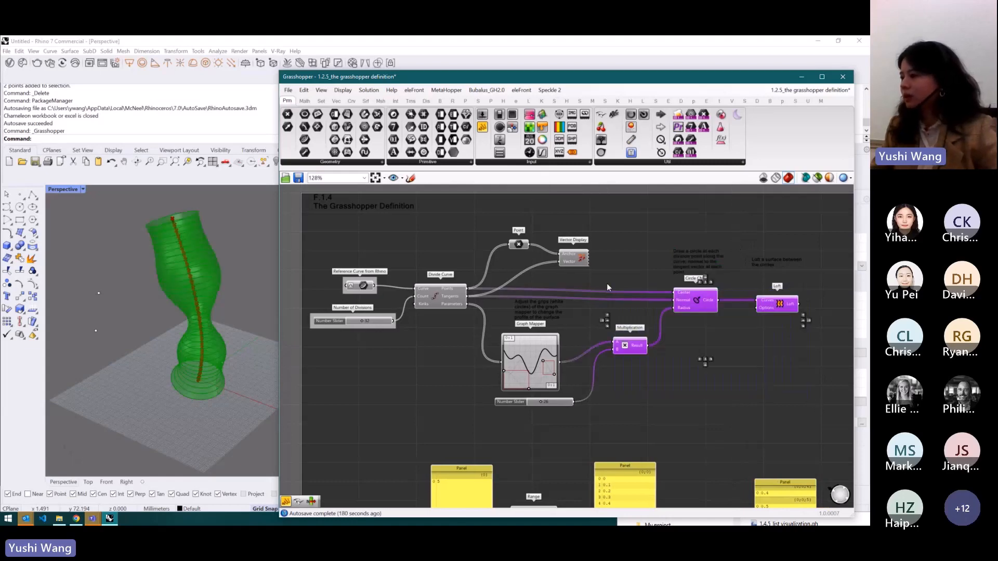
# - Move the Multiplication component onto the Circle CNR area, then undo both moves and deselect
pyautogui.scroll(-2, 523, 307)
pyautogui.scroll(3, 681, 323)
pyautogui.scroll(1, 761, 322)
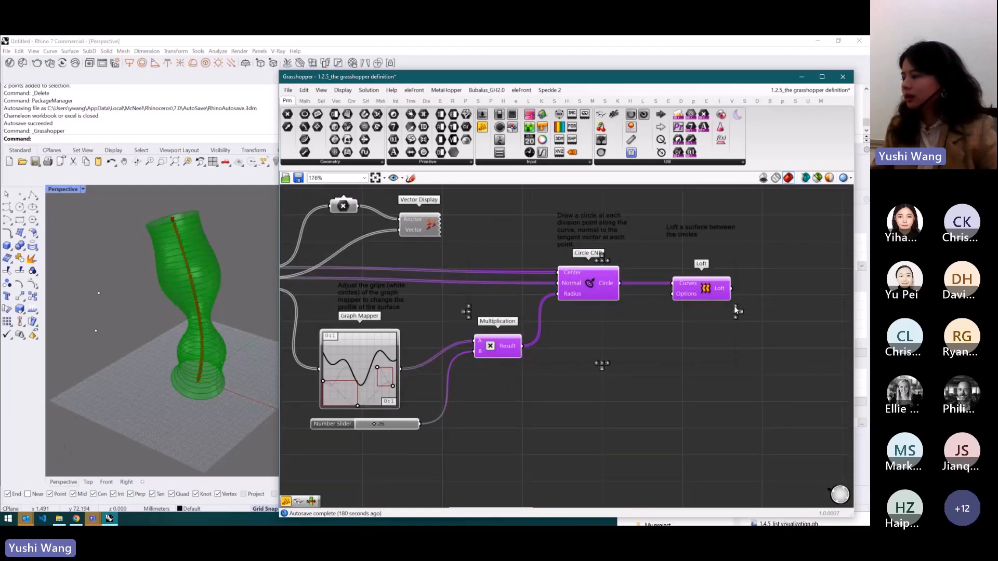
pyautogui.click(735, 307)
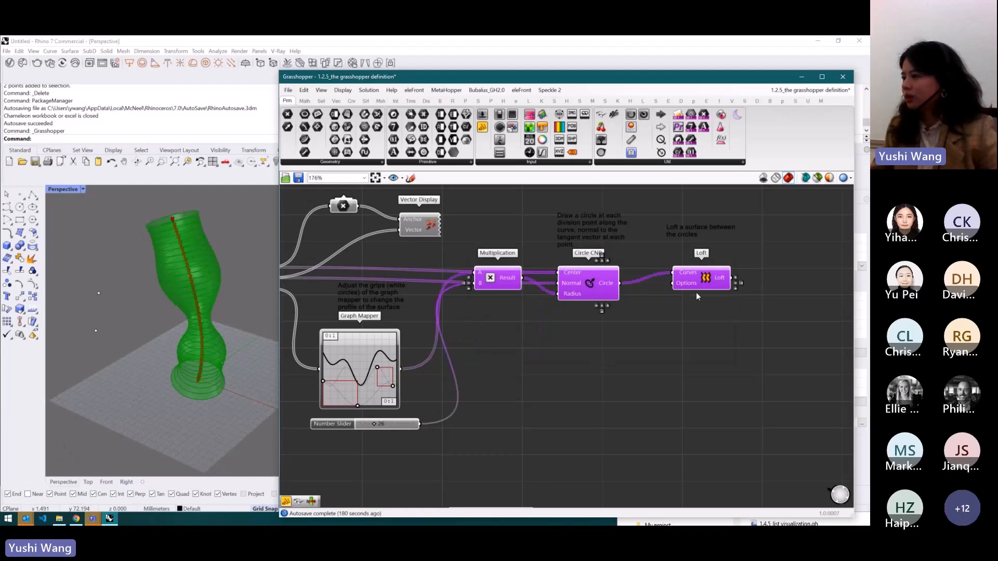
pyautogui.click(609, 310)
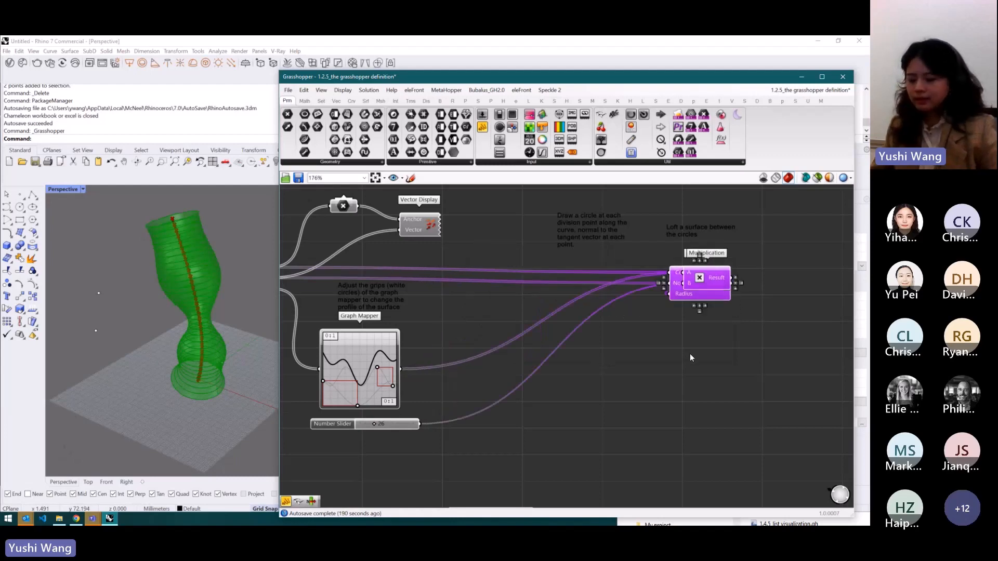
pyautogui.hotkey('ctrl', 'z')
pyautogui.hotkey('ctrl', 'z')
pyautogui.click(773, 402)
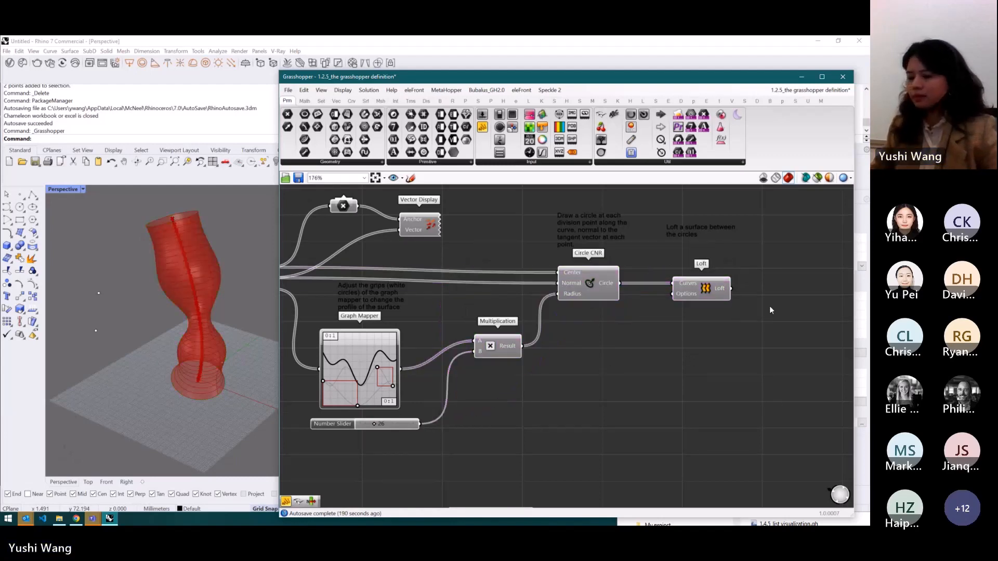
pyautogui.scroll(-3, 753, 249)
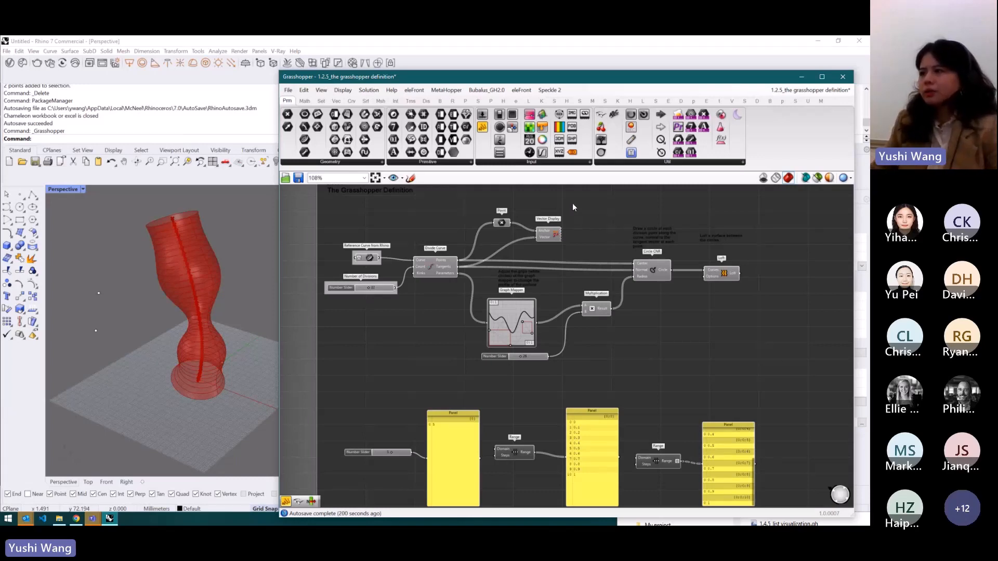
pyautogui.scroll(-3, 517, 290)
pyautogui.scroll(3, 561, 254)
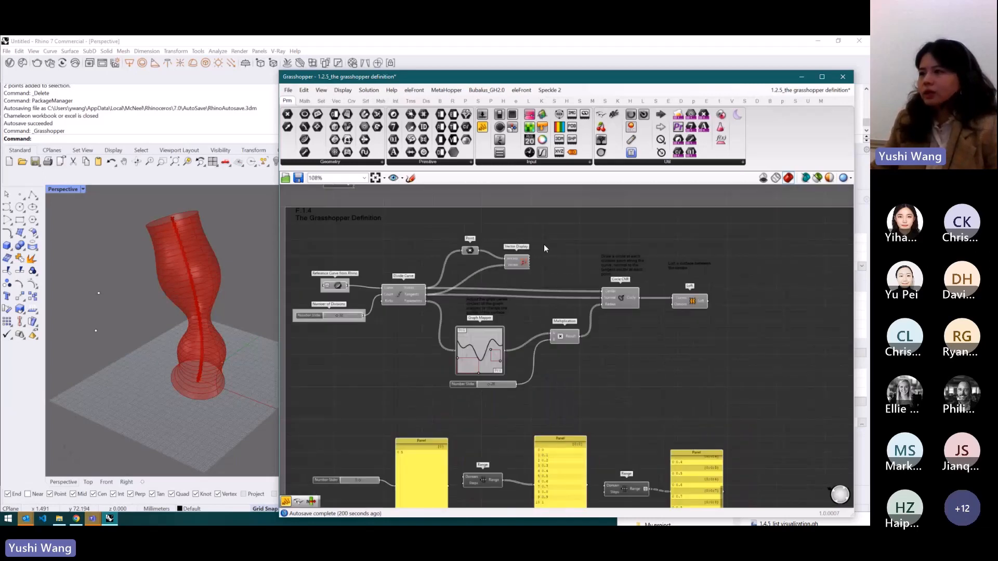
pyautogui.click(342, 91)
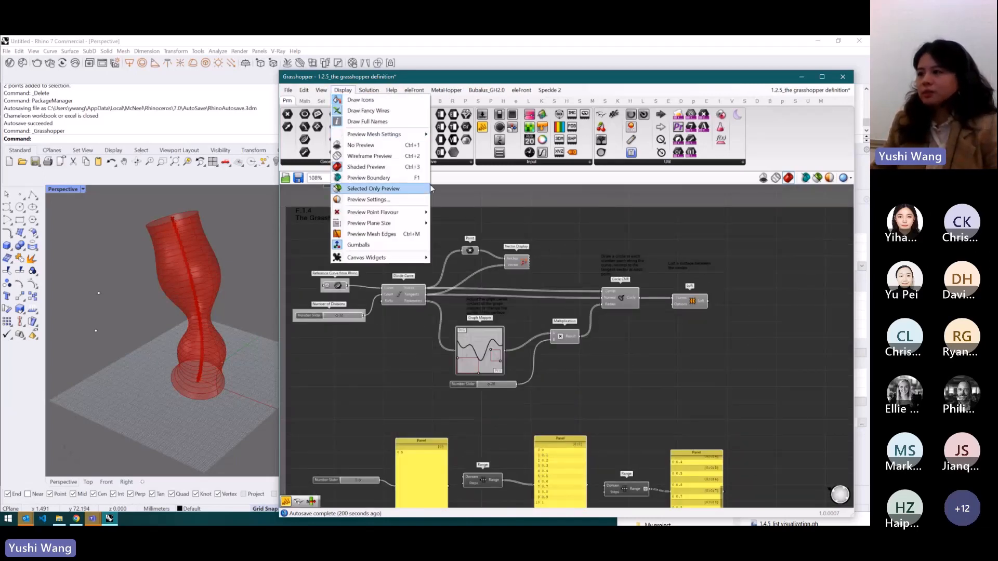
pyautogui.click(473, 210)
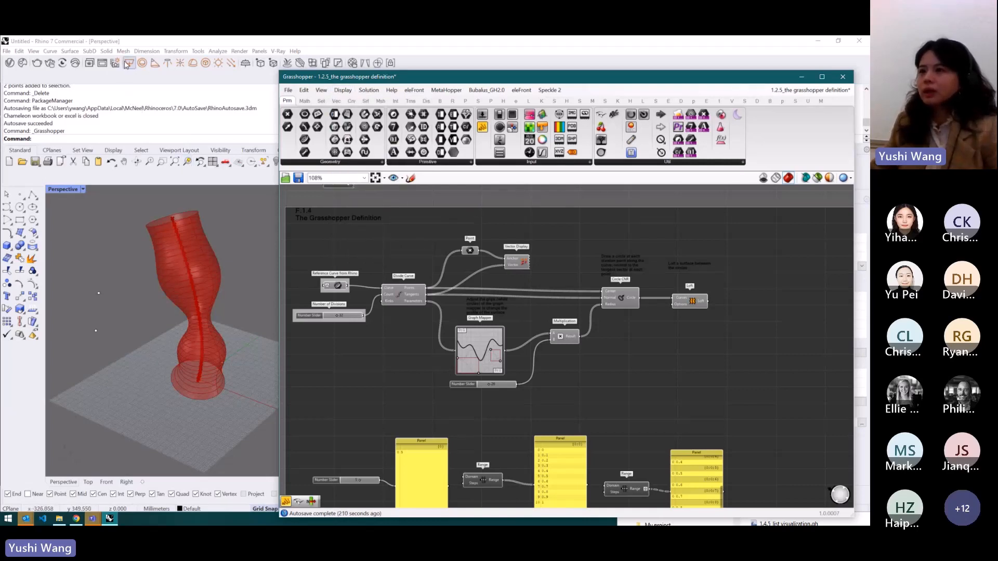
# - Switch to the Grasshopper Courses Mural board in the browser and browse the Setting section notes, then return to Grasshopper
pyautogui.click(77, 520)
pyautogui.scroll(3, 278, 429)
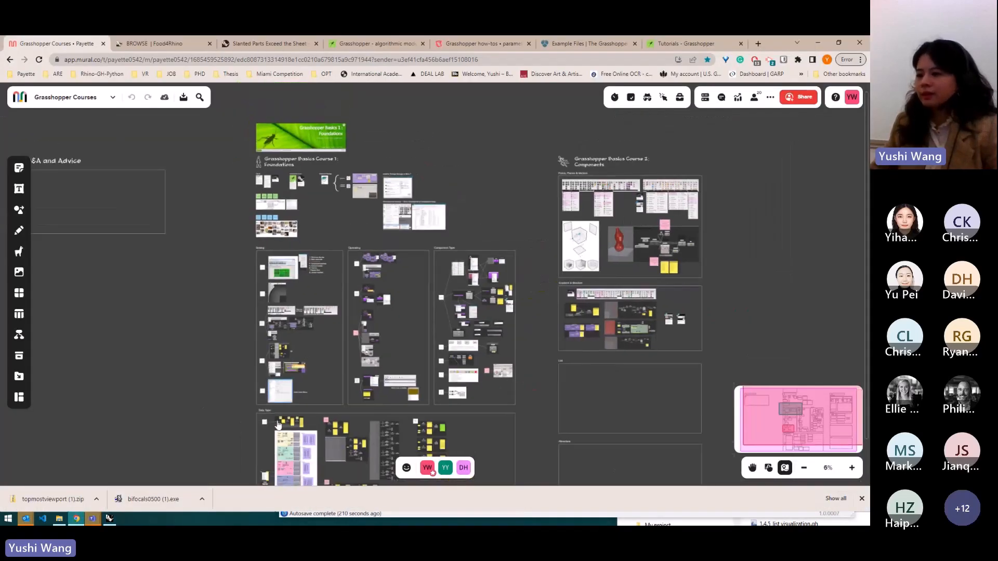
pyautogui.scroll(5, 278, 429)
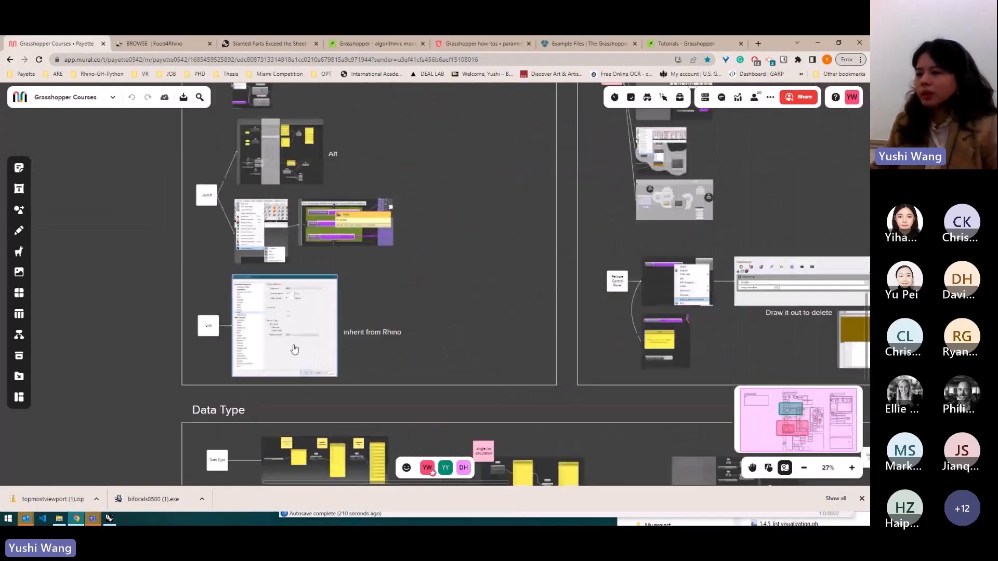
pyautogui.scroll(4, 292, 350)
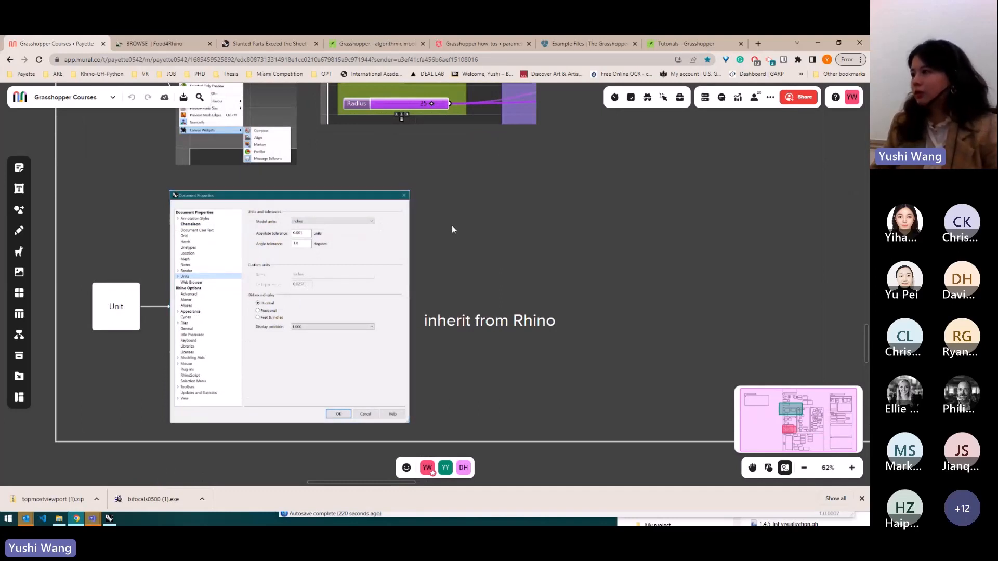
pyautogui.scroll(-2, 385, 278)
pyautogui.scroll(-8, 385, 278)
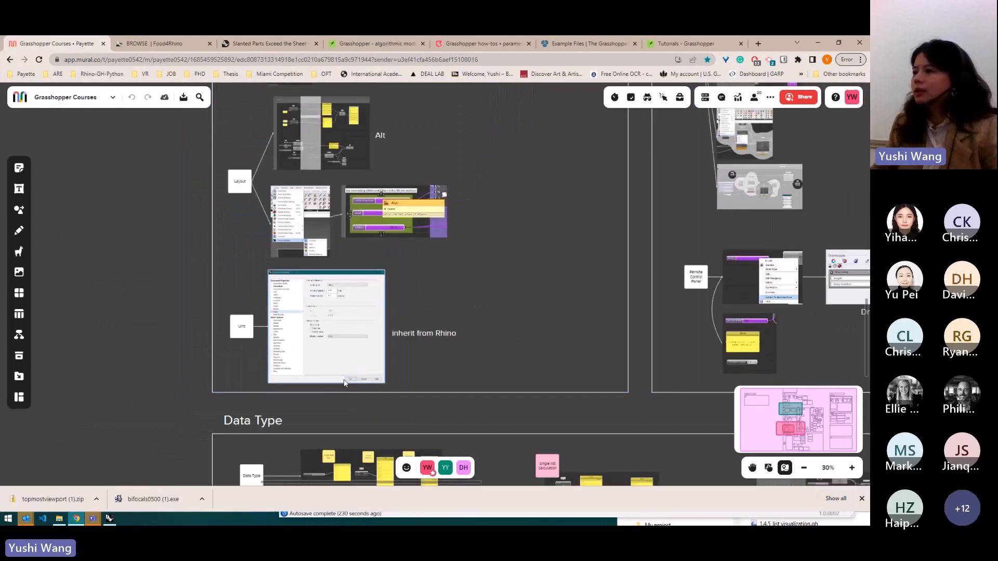
pyautogui.scroll(-3, 347, 383)
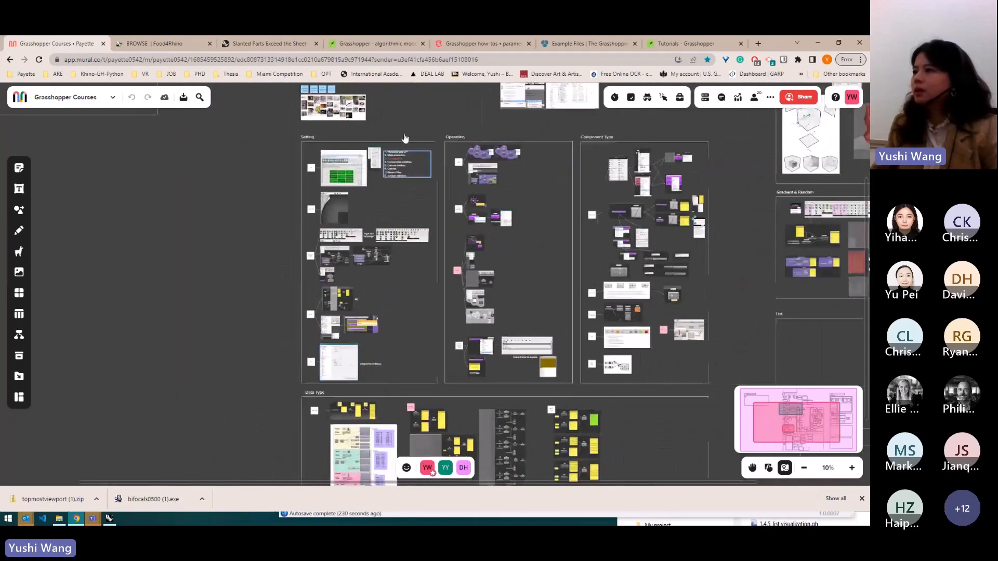
pyautogui.scroll(1, 553, 170)
pyautogui.scroll(4, 557, 149)
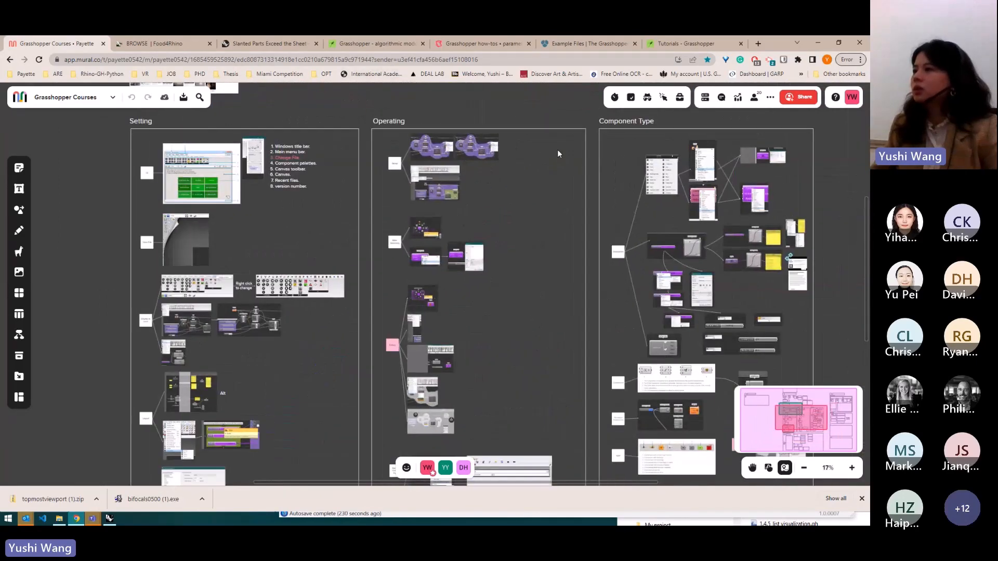
pyautogui.click(818, 42)
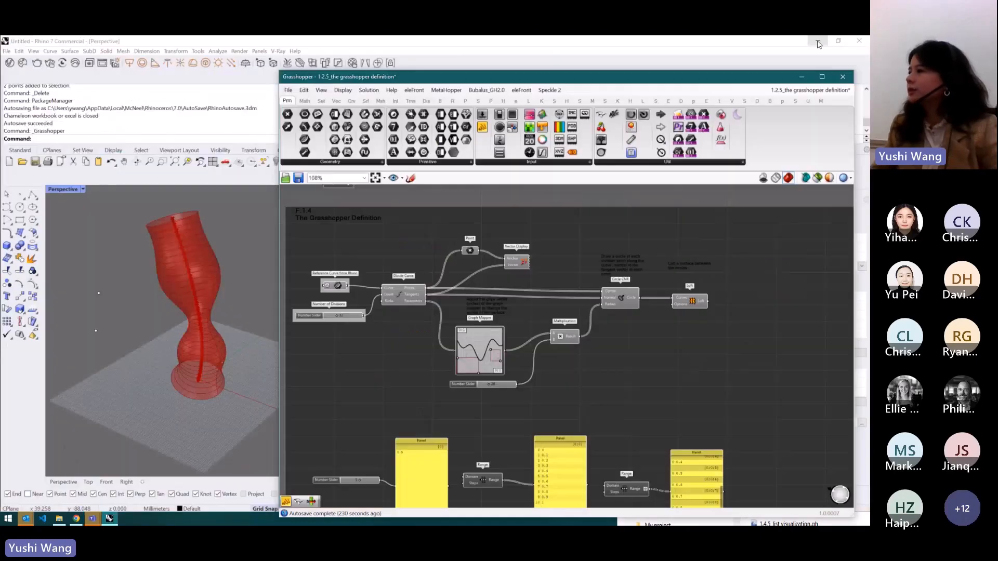
# - Window-select the Multiplication, Circle CNR and Loft components and group them together
pyautogui.scroll(3, 588, 282)
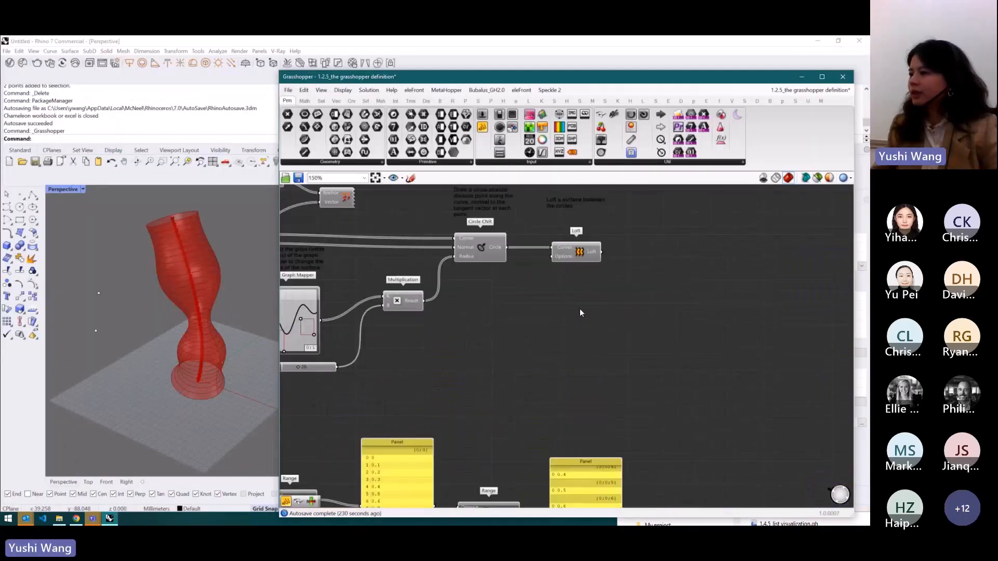
pyautogui.moveTo(617, 341); pyautogui.dragTo(375, 229)
pyautogui.click(578, 302)
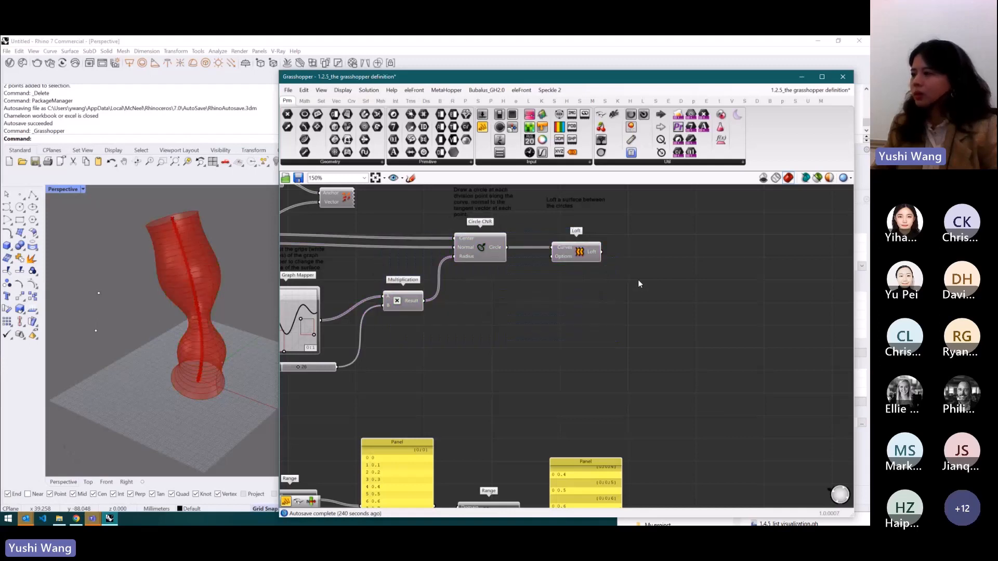
pyautogui.moveTo(598, 325); pyautogui.dragTo(384, 231)
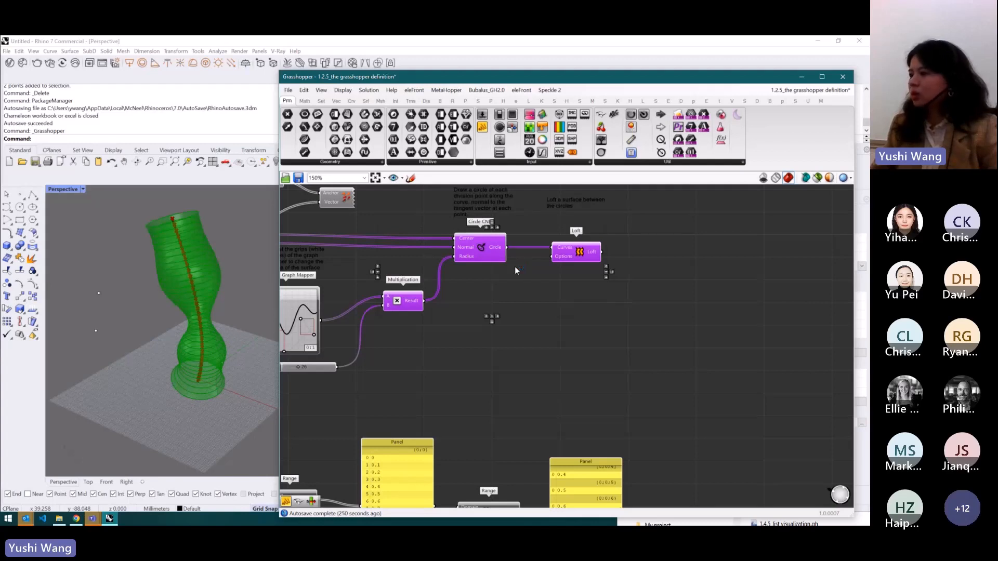
pyautogui.middleClick(486, 257)
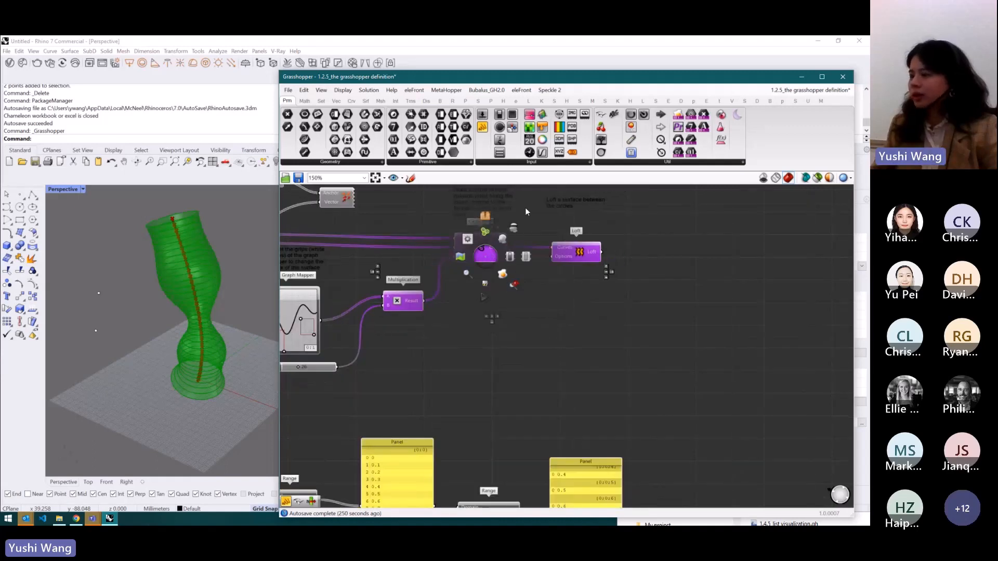
pyautogui.click(485, 232)
pyautogui.click(653, 293)
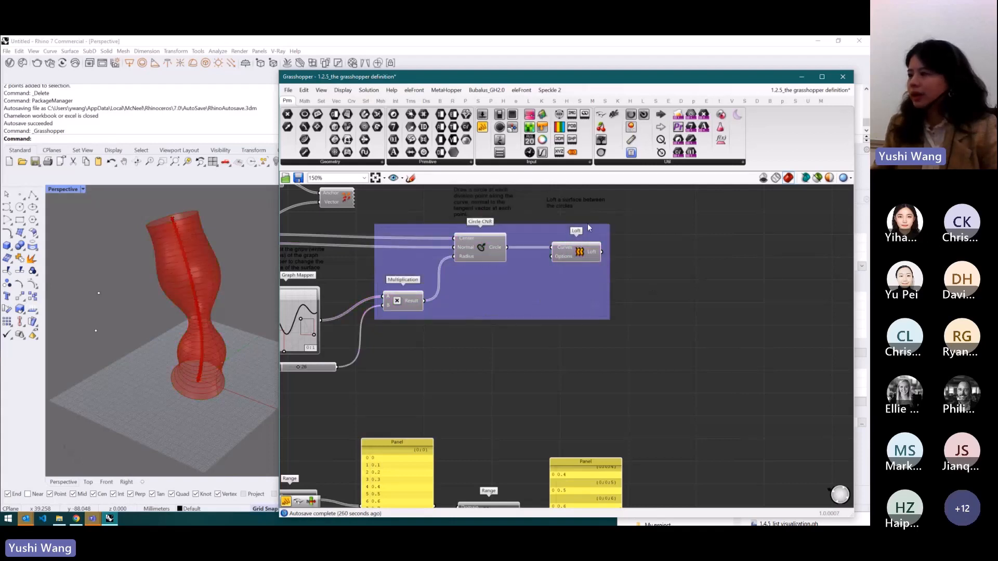
# - Name the new group "this is a group"
pyautogui.rightClick(547, 294)
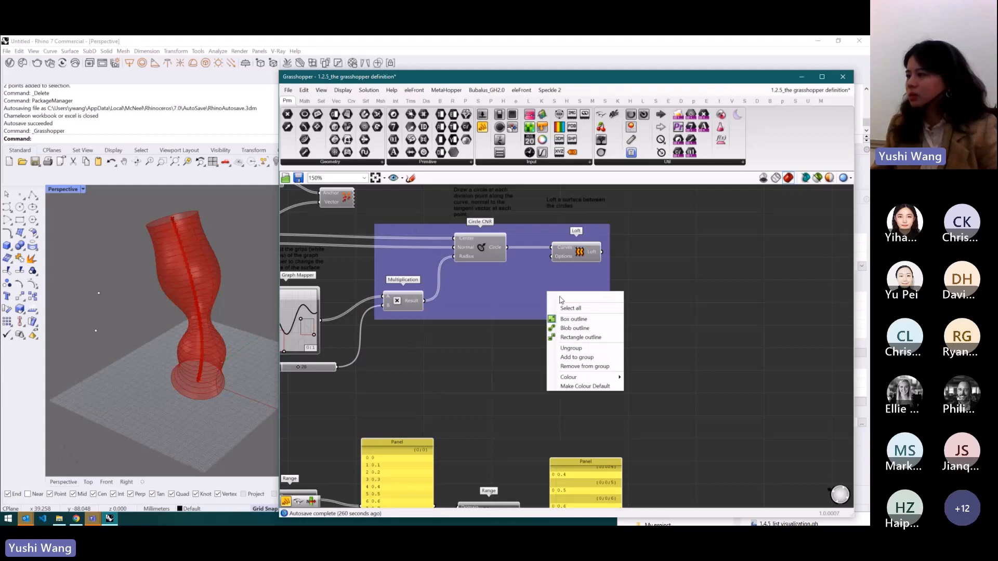
pyautogui.write('this')
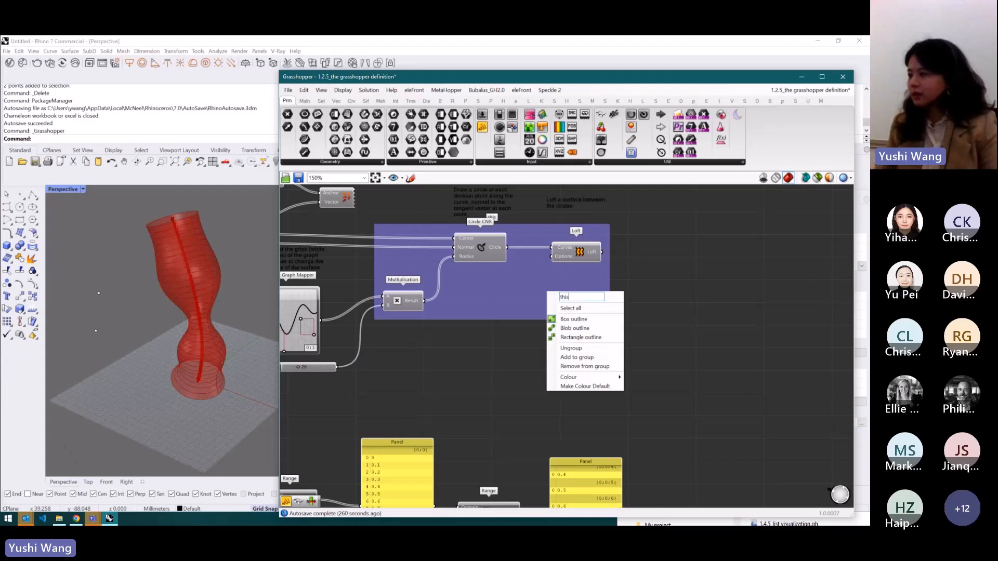
pyautogui.write(' is a group')
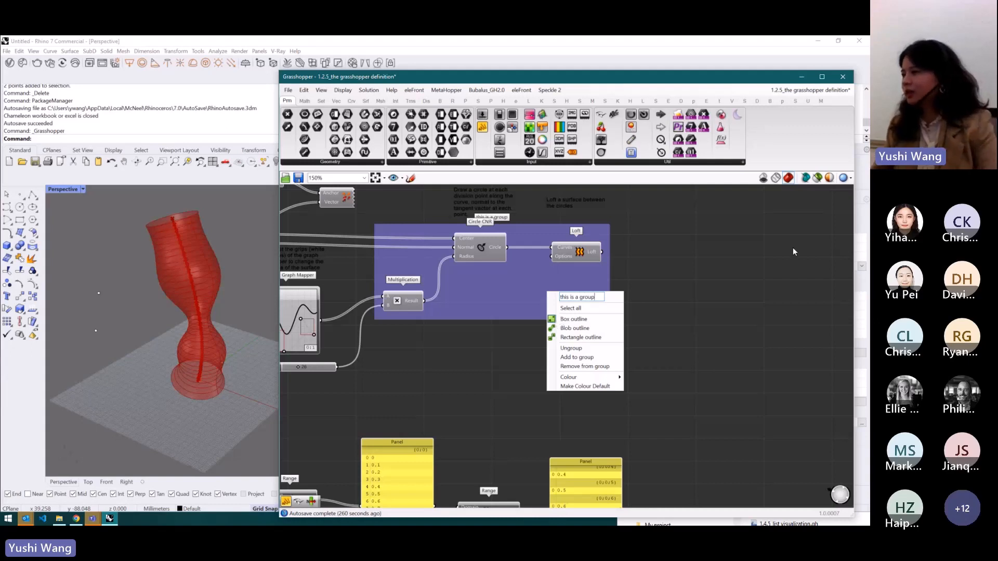
pyautogui.press('Return')
# - Pick a blue-purple colour for the group and make it the default group colour
pyautogui.rightClick(519, 295)
pyautogui.moveTo(583, 380)
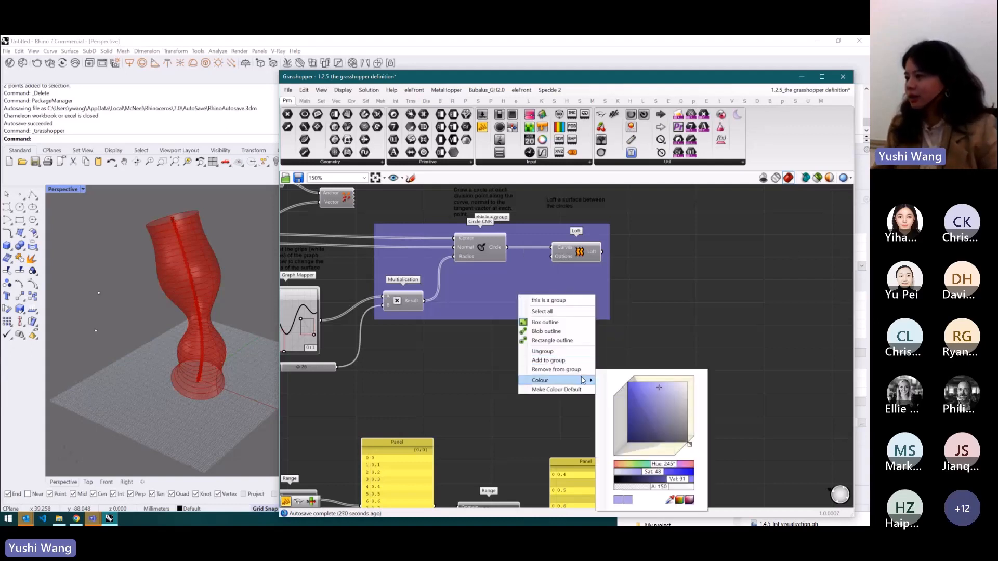
pyautogui.click(629, 341)
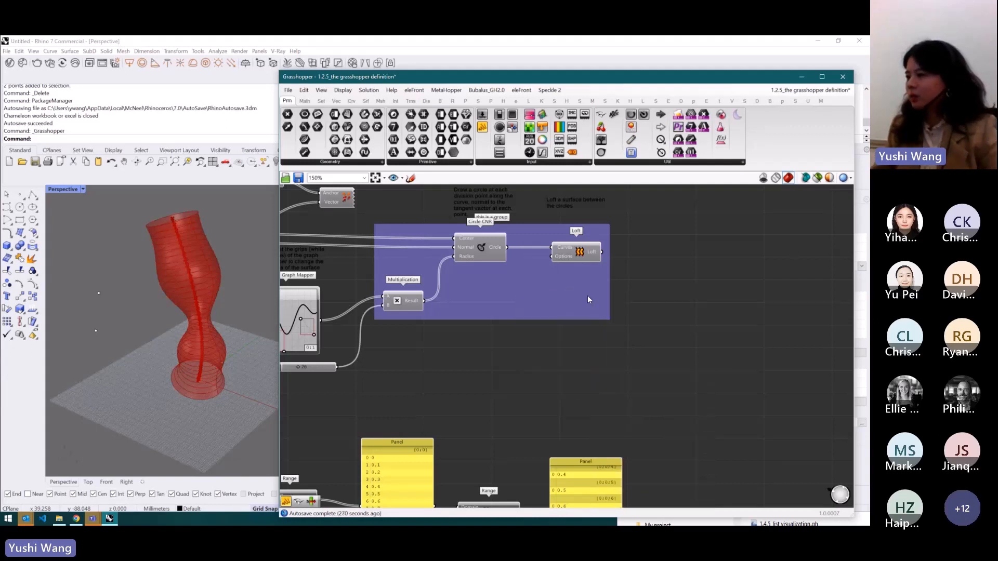
pyautogui.rightClick(543, 288)
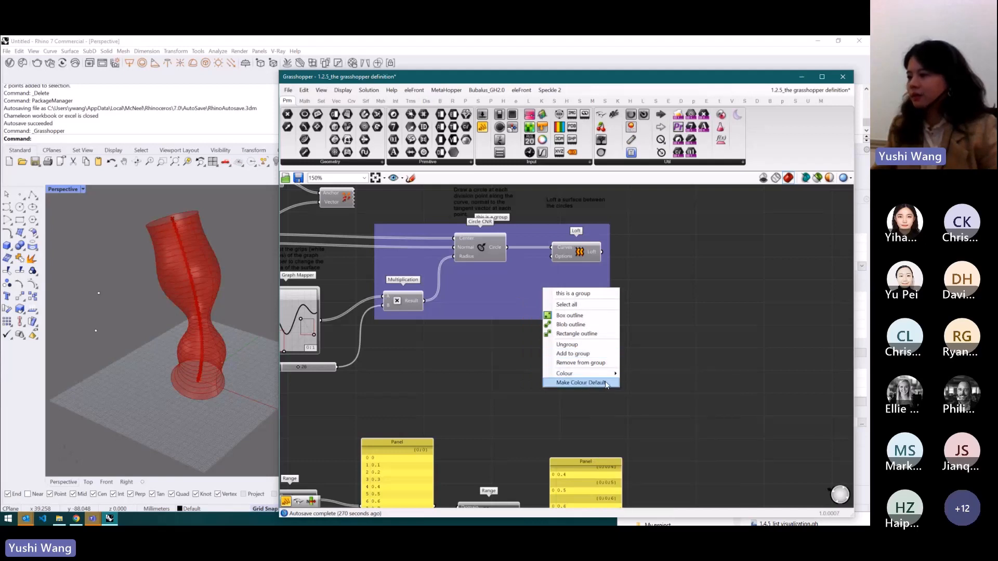
pyautogui.click(605, 382)
# - Try the group's Blob and Rectangle outline styles, then switch back to Box outline
pyautogui.scroll(-3, 654, 315)
pyautogui.scroll(3, 640, 288)
pyautogui.rightClick(588, 319)
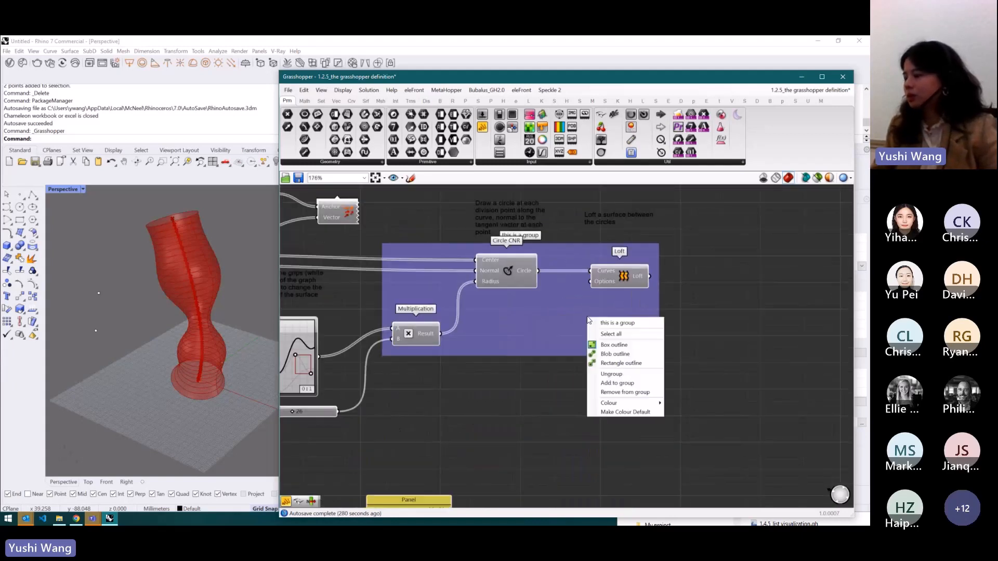
pyautogui.click(613, 354)
pyautogui.rightClick(591, 307)
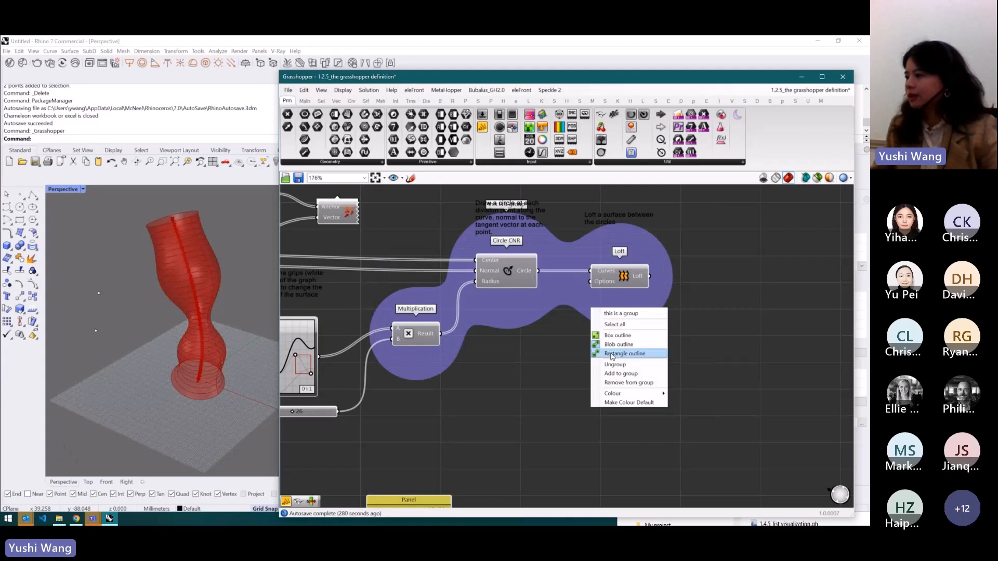
pyautogui.click(606, 350)
pyautogui.rightClick(597, 308)
pyautogui.click(611, 335)
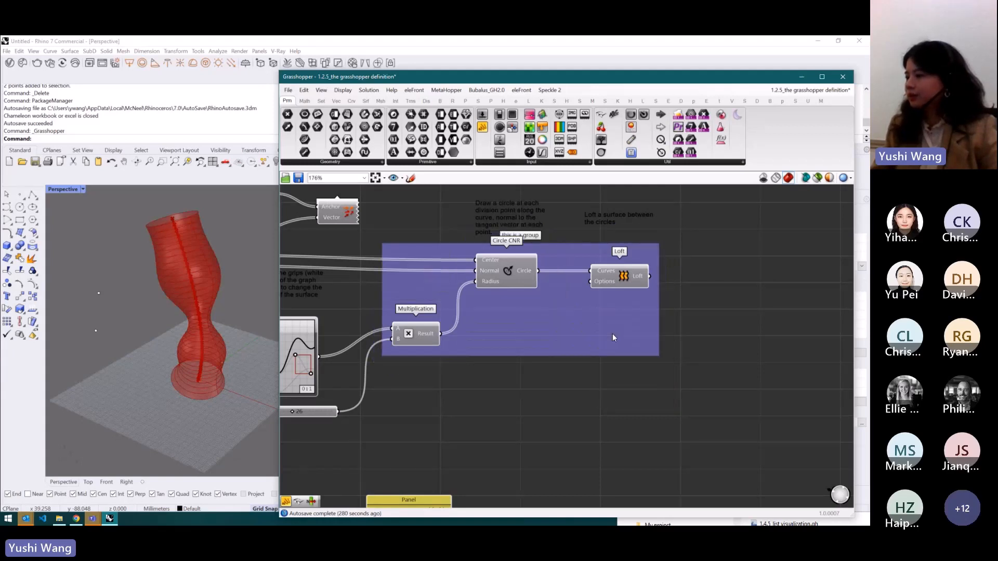
# - Try grouping the Circle CNR and Loft components, then undo the grouping
pyautogui.scroll(-2, 581, 317)
pyautogui.moveTo(717, 320); pyautogui.dragTo(520, 265)
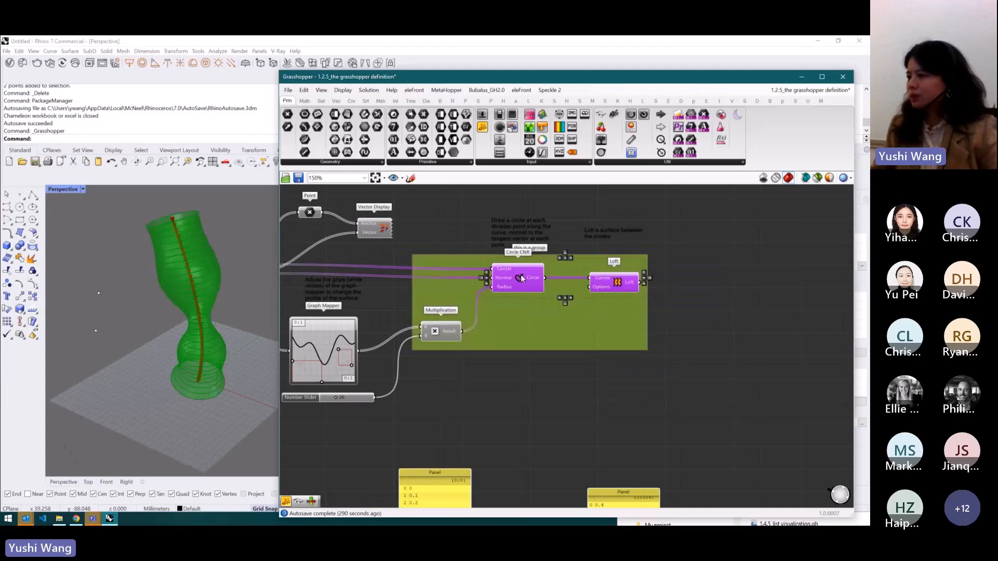
pyautogui.middleClick(521, 275)
pyautogui.click(521, 251)
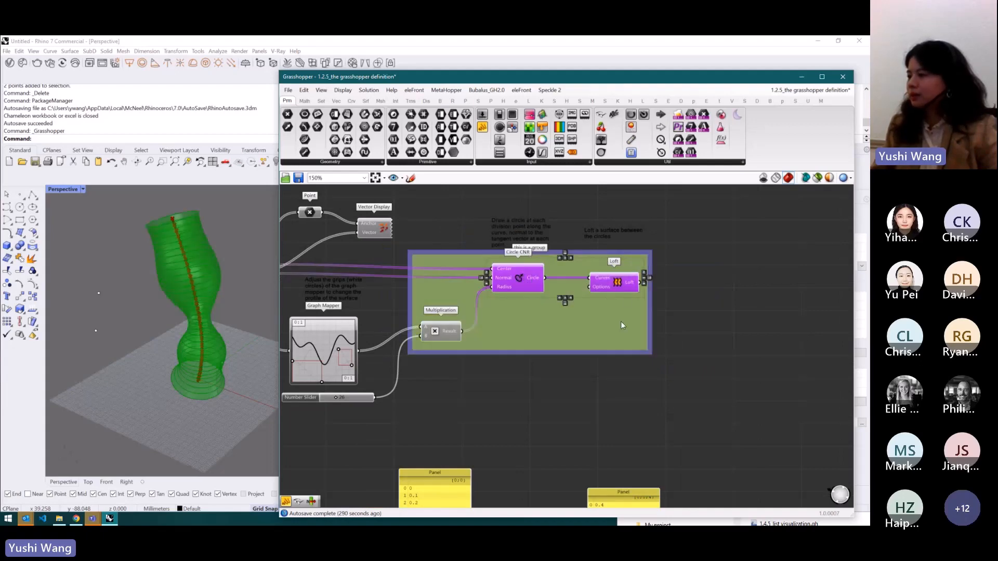
pyautogui.middleClick(537, 285)
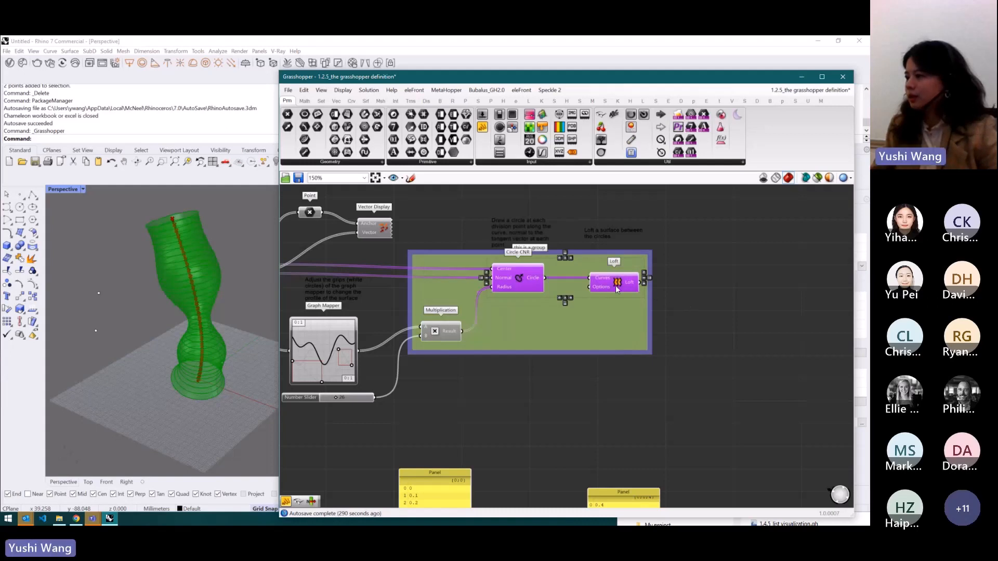
pyautogui.hotkey('ctrl', 'z')
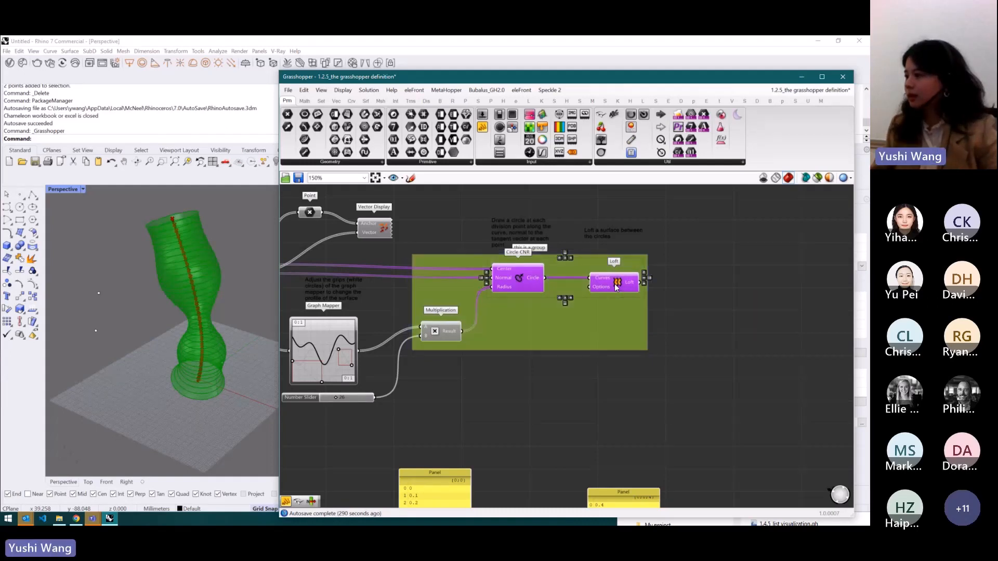
# - Select the Circle CNR and Loft components, group them as a nested group inside the existing group, and nudge it slightly
pyautogui.click(616, 287)
pyautogui.keyDown('shift'); pyautogui.click(521, 278); pyautogui.keyUp('shift')
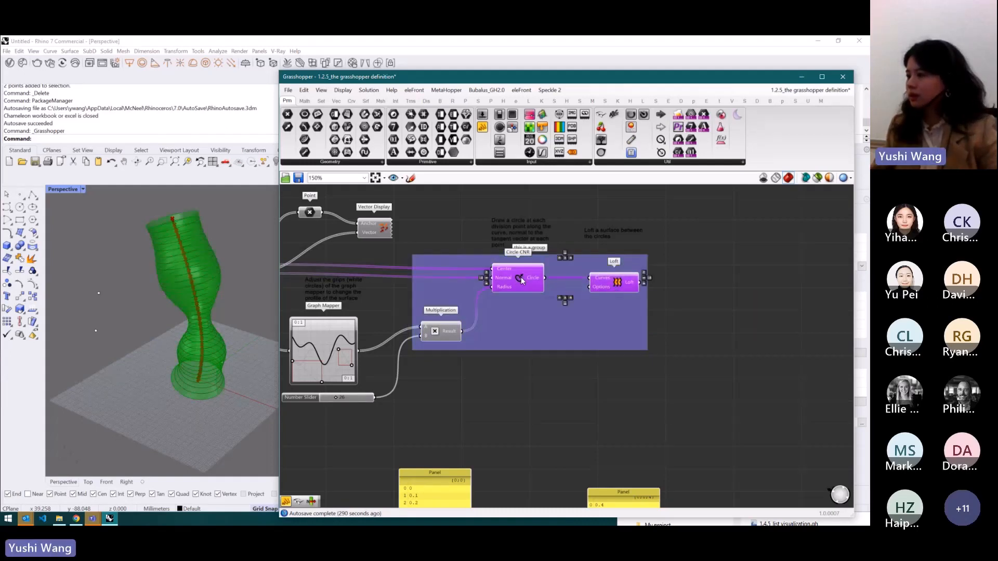
pyautogui.middleClick(521, 277)
pyautogui.click(519, 250)
pyautogui.moveTo(582, 271); pyautogui.dragTo(576, 267)
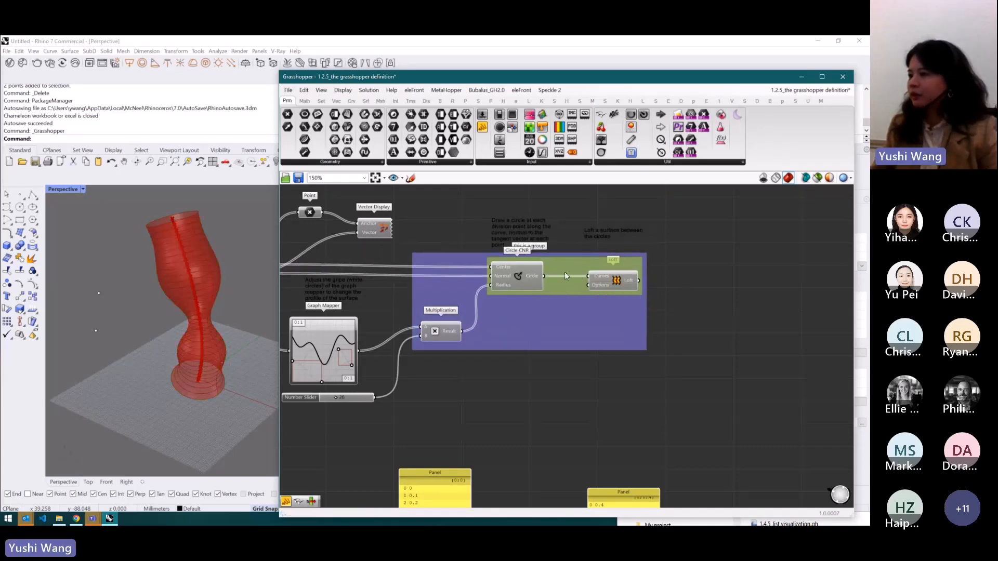
pyautogui.moveTo(570, 272); pyautogui.dragTo(575, 274)
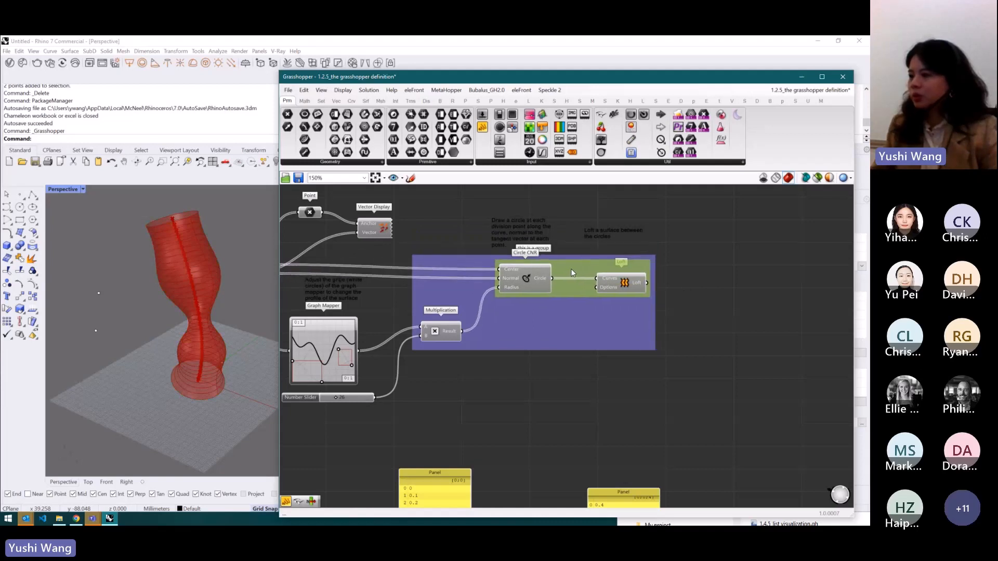
# - Put the nested Circle CNR and Loft group to the back
pyautogui.click(305, 90)
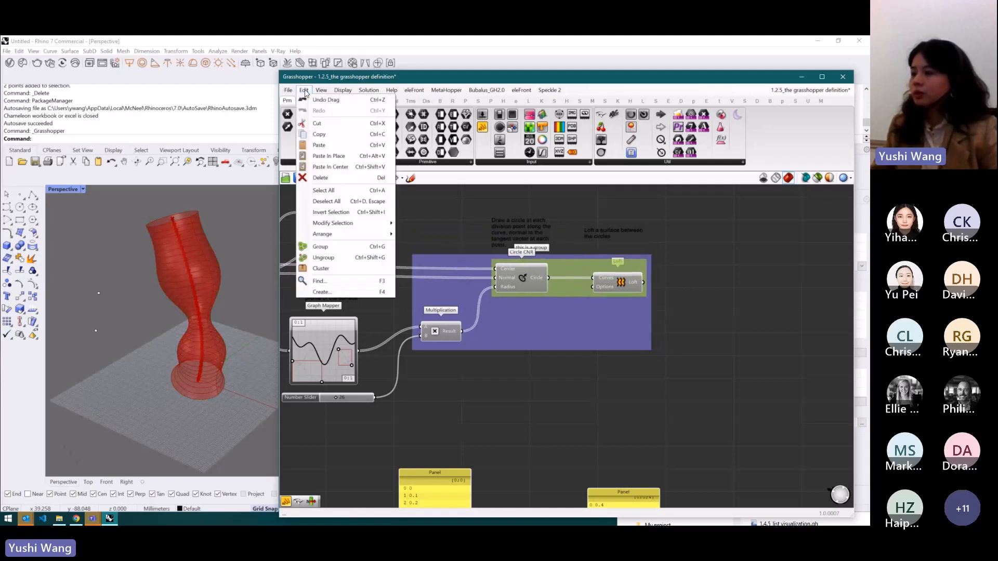
pyautogui.moveTo(352, 238)
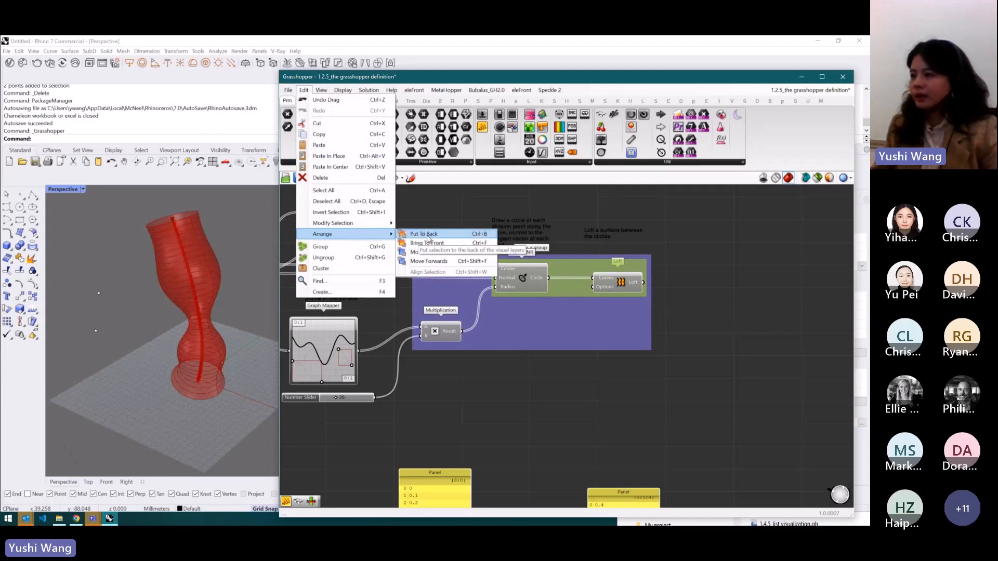
pyautogui.click(668, 208)
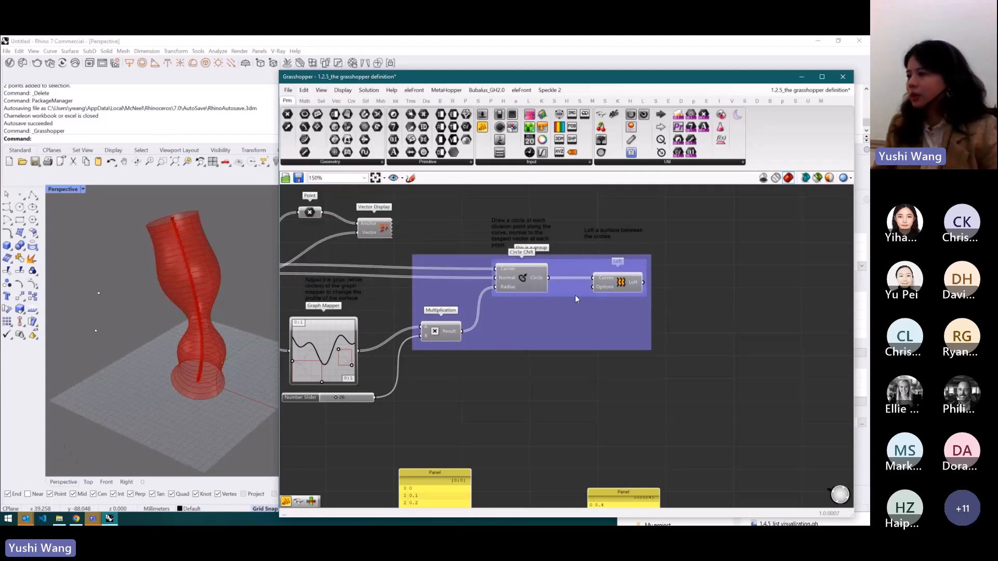
# - Ungroup the nested Circle CNR and Loft group, then ungroup the outer group as well
pyautogui.rightClick(569, 267)
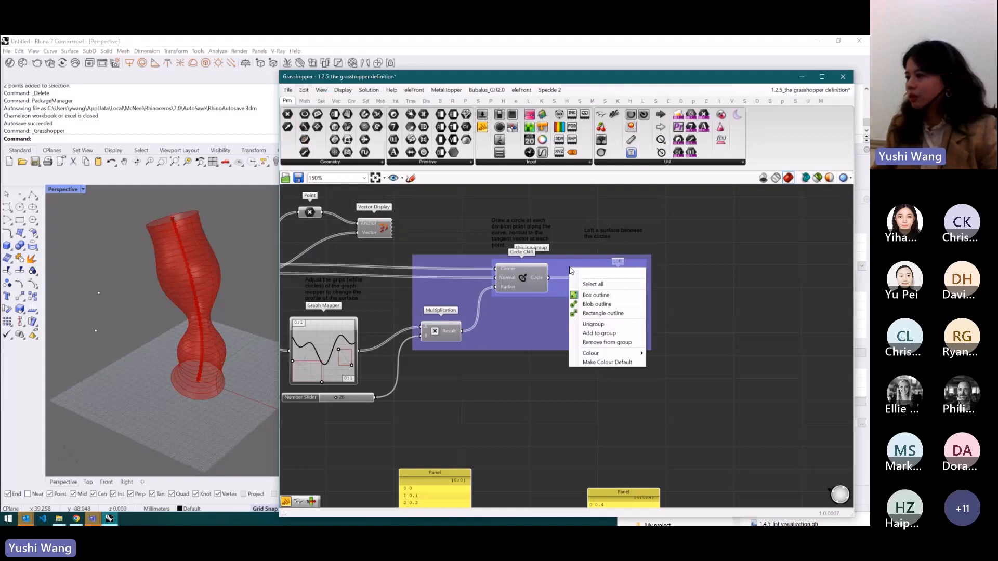
pyautogui.click(591, 325)
pyautogui.rightClick(560, 313)
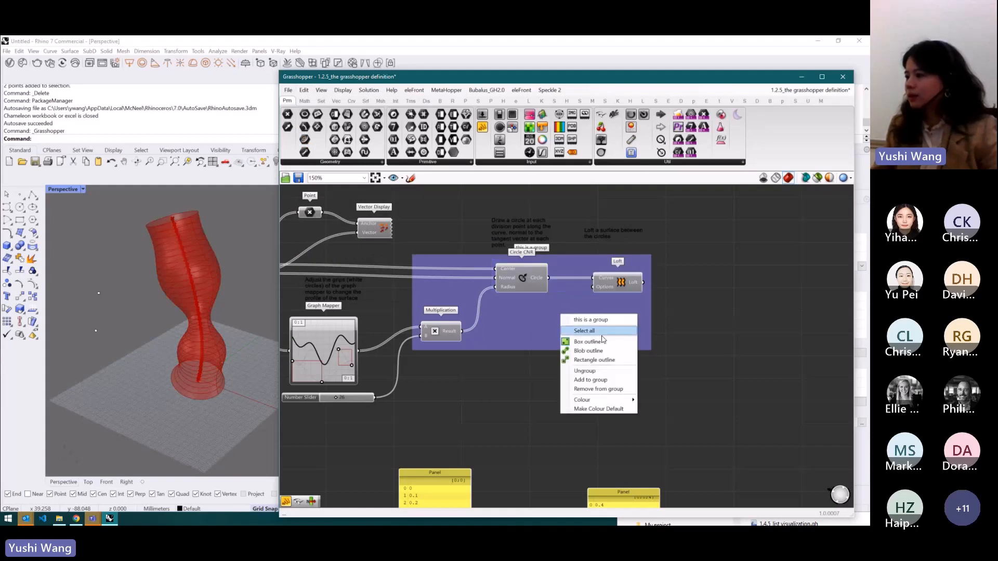
pyautogui.click(594, 367)
pyautogui.moveTo(666, 399); pyautogui.dragTo(411, 255)
pyautogui.middleClick(518, 280)
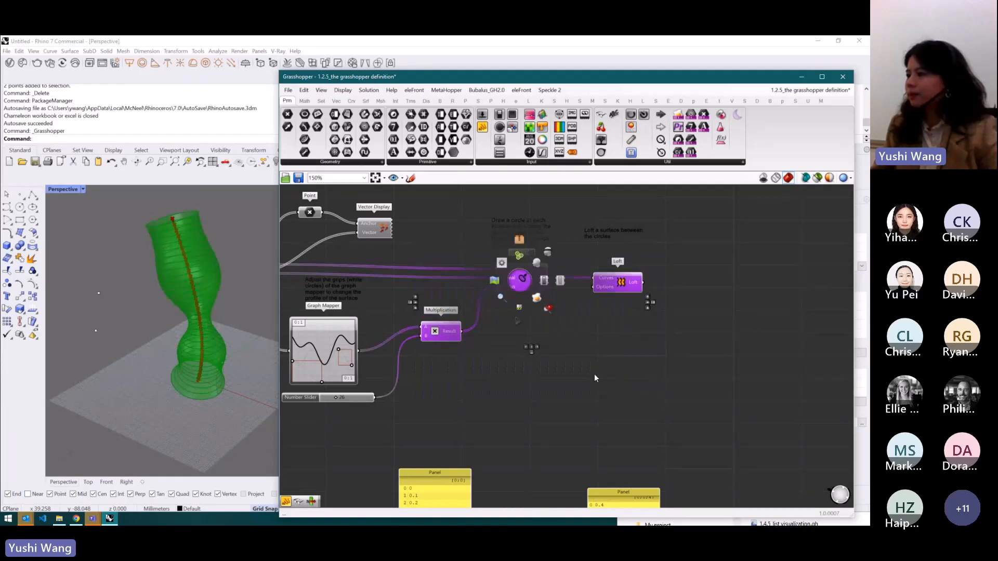
pyautogui.middleClick(509, 266)
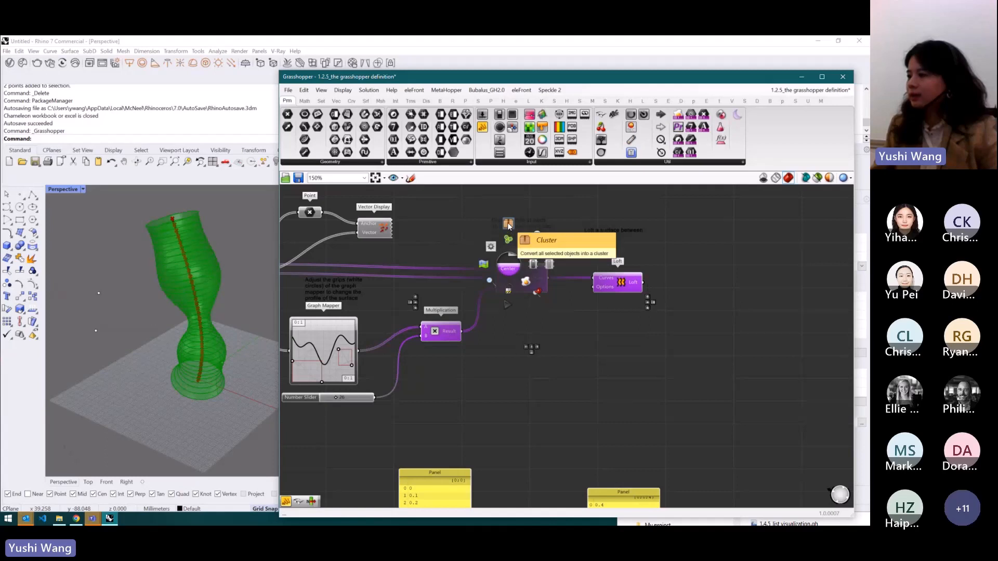
pyautogui.scroll(-2, 697, 314)
pyautogui.click(626, 372)
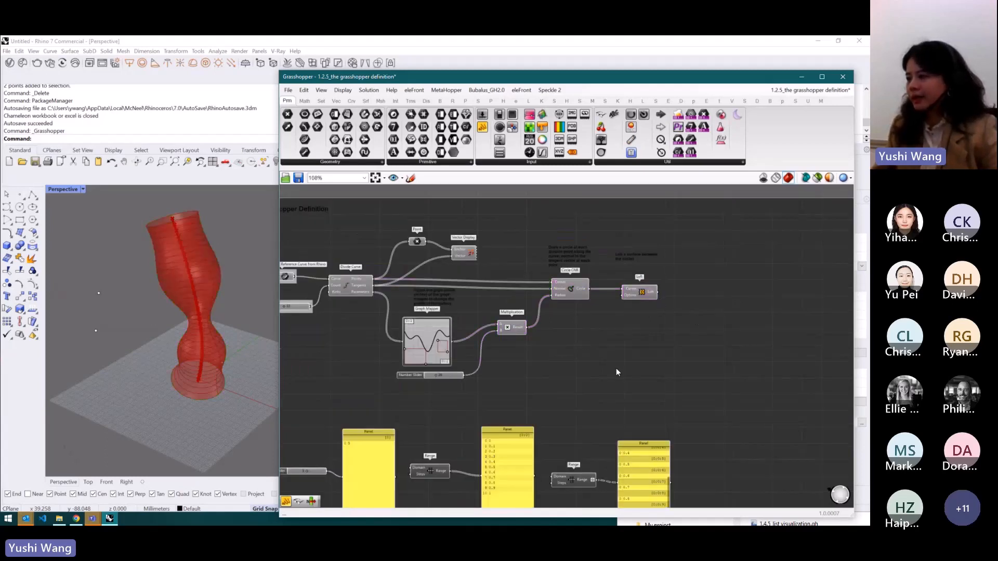
# - Select the Circle CNR and Multiplication components and convert them into a cluster
pyautogui.moveTo(596, 341); pyautogui.dragTo(504, 285)
pyautogui.press('space')
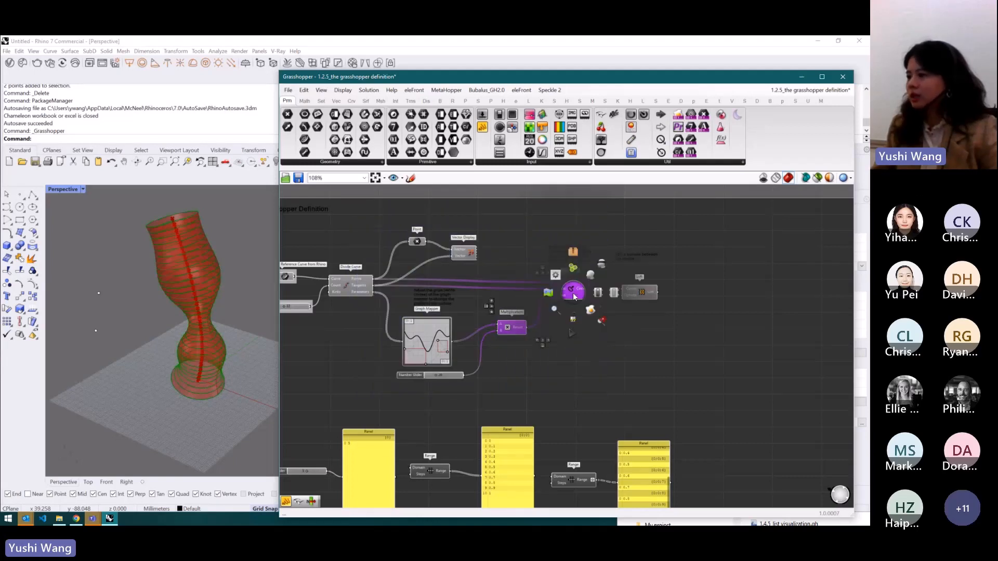
pyautogui.click(571, 250)
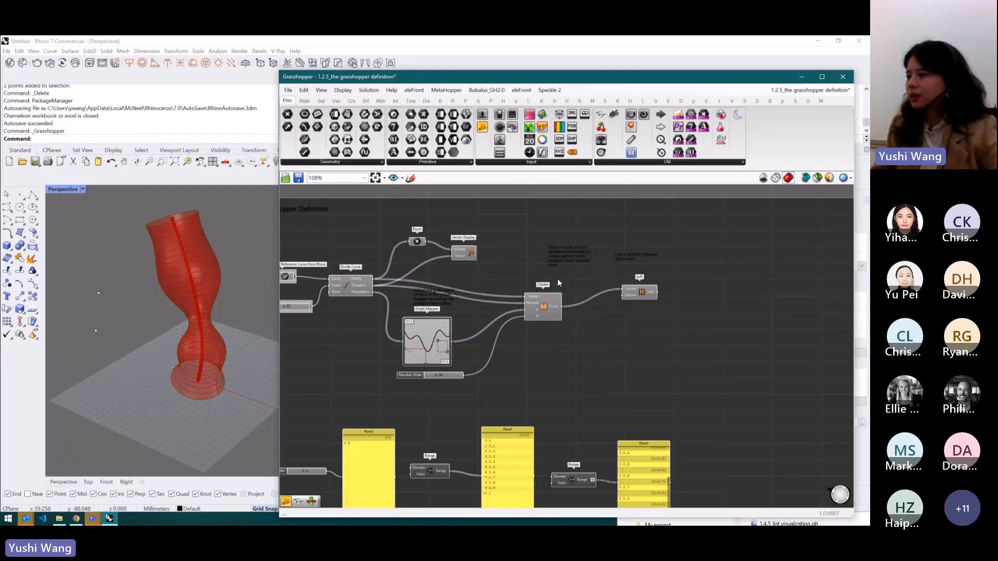
# - Open the cluster to inspect its contents, then save and close it
pyautogui.scroll(4, 544, 306)
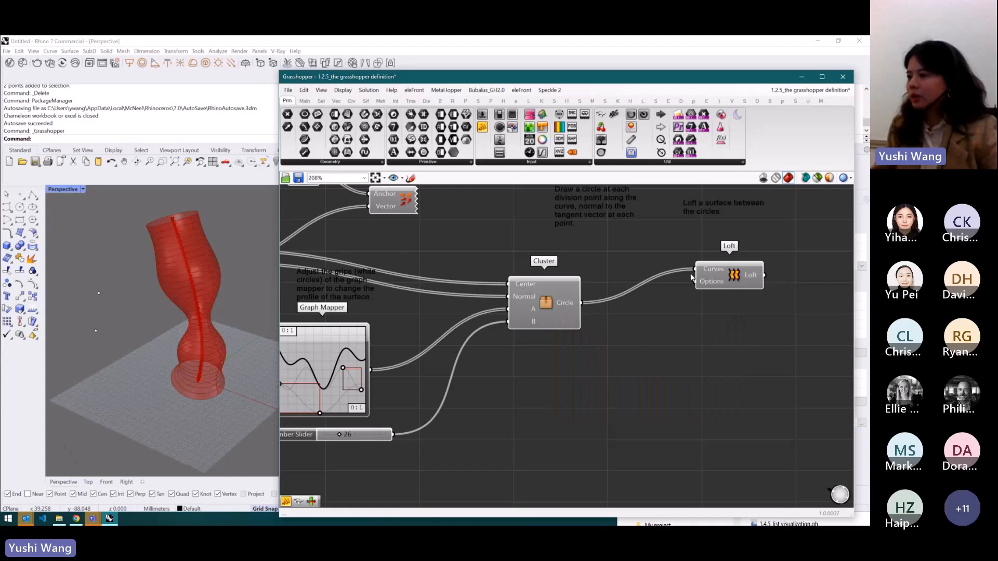
pyautogui.doubleClick(540, 300)
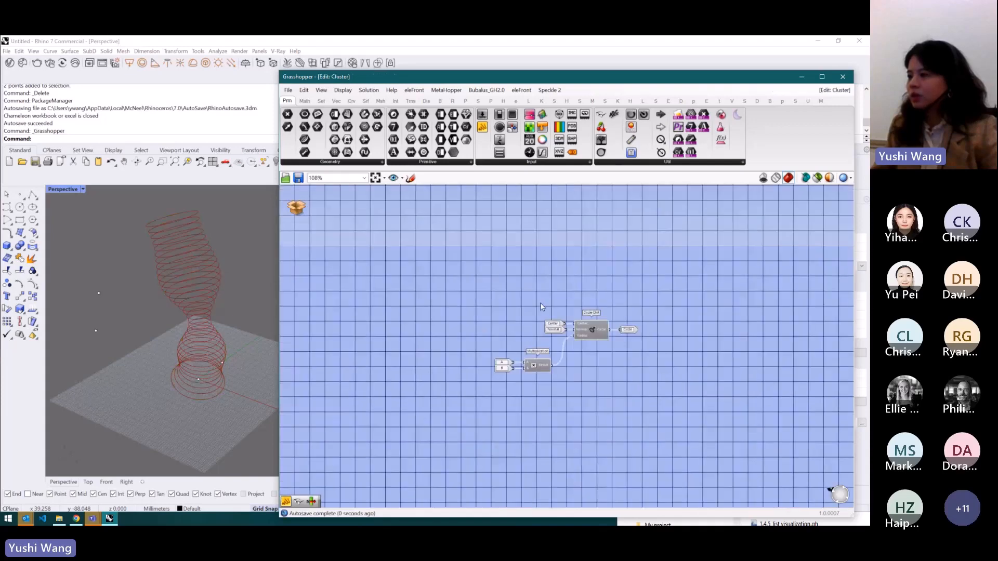
pyautogui.scroll(5, 585, 331)
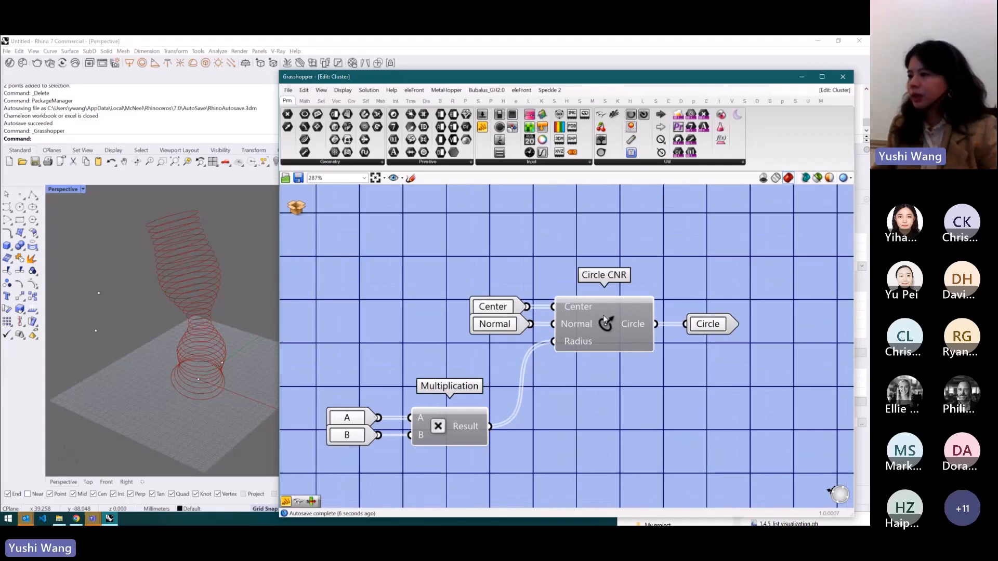
pyautogui.click(299, 208)
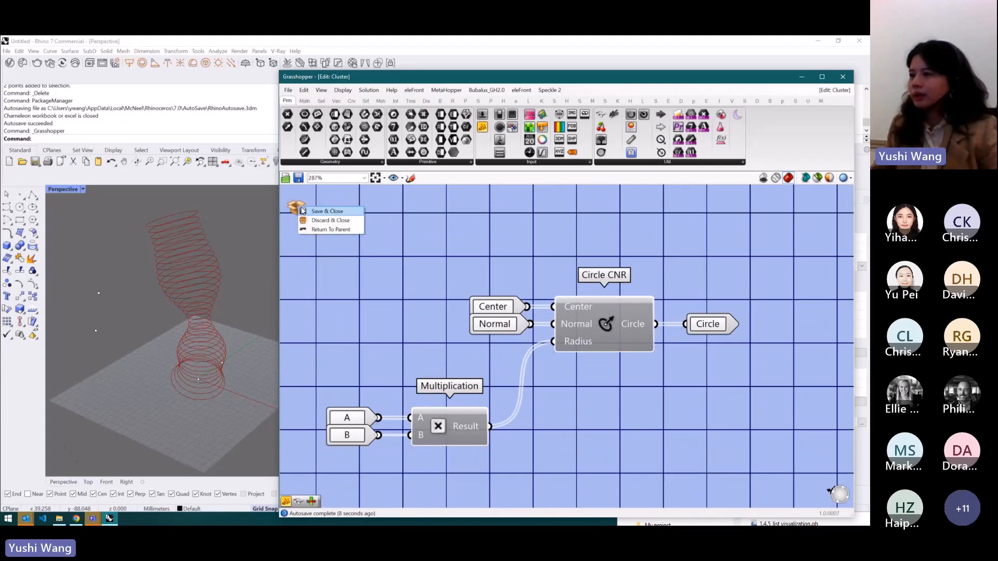
pyautogui.click(310, 211)
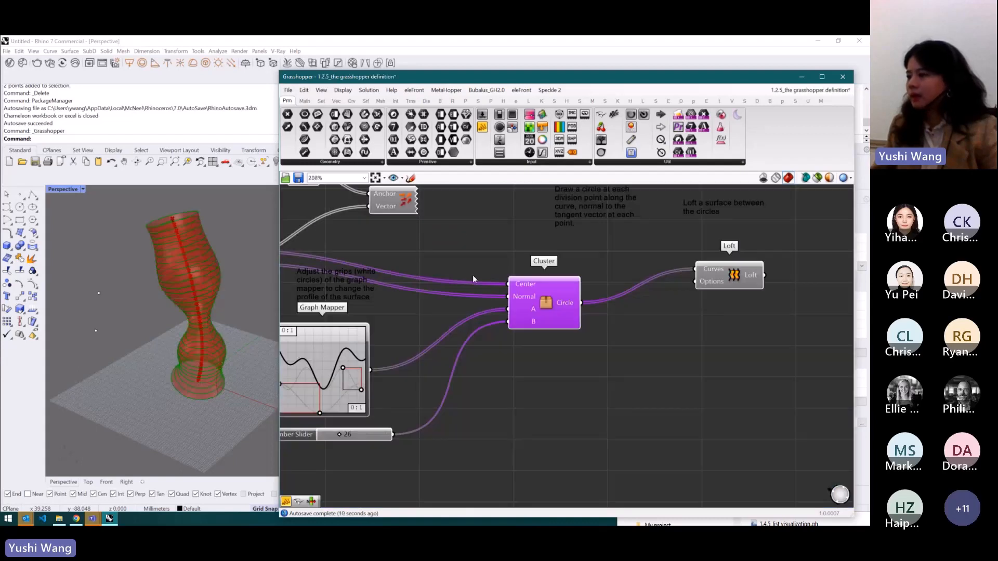
# - Explode the cluster back into its components and rearrange the Circle CNR and Multiplication components on the canvas
pyautogui.rightClick(549, 303)
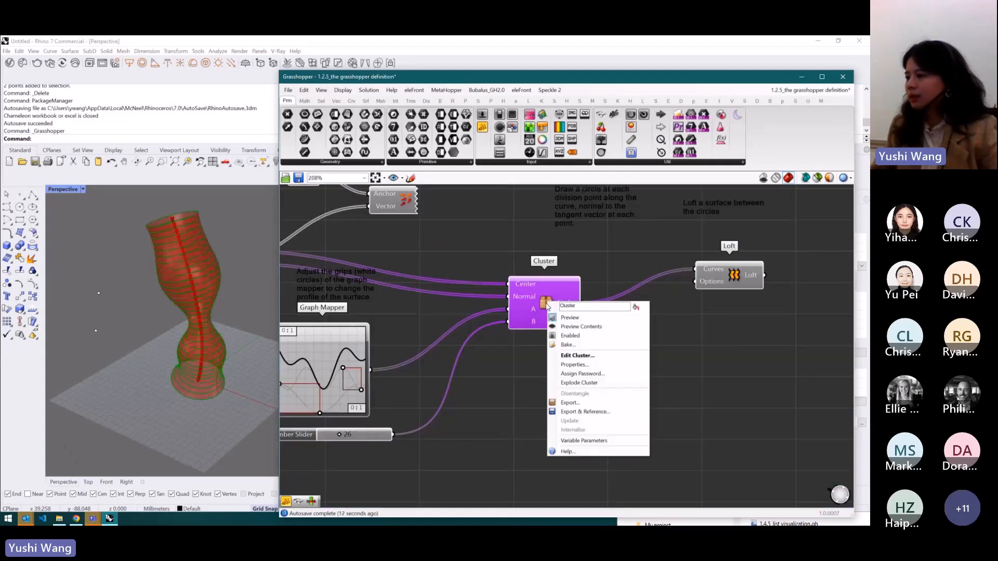
pyautogui.click(586, 383)
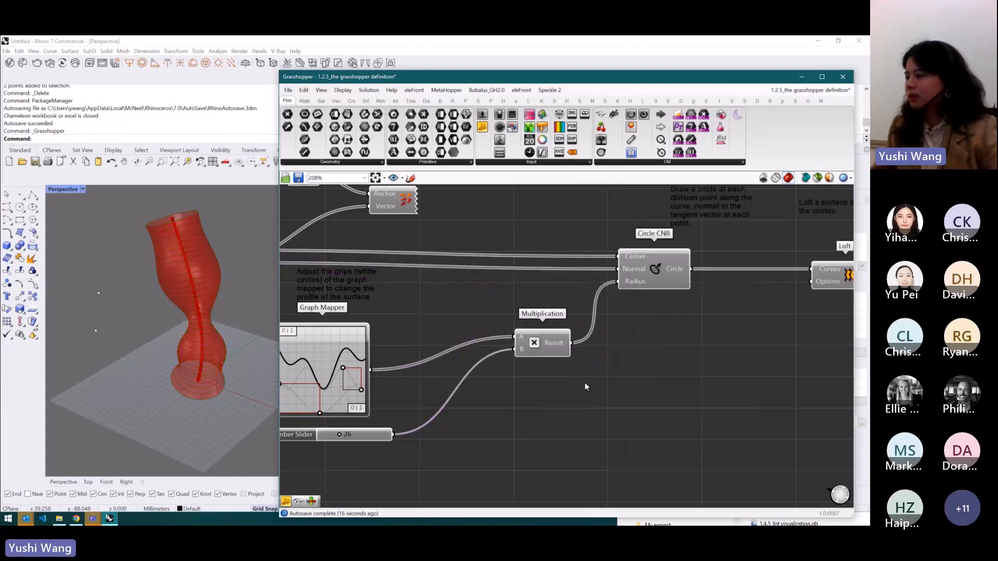
pyautogui.scroll(-8, 520, 317)
pyautogui.moveTo(617, 288); pyautogui.dragTo(556, 375)
pyautogui.click(543, 345)
pyautogui.scroll(8, 522, 311)
pyautogui.click(533, 380)
pyautogui.click(590, 372)
pyautogui.scroll(-3, 588, 370)
pyautogui.moveTo(672, 404); pyautogui.dragTo(492, 309)
pyautogui.click(559, 286)
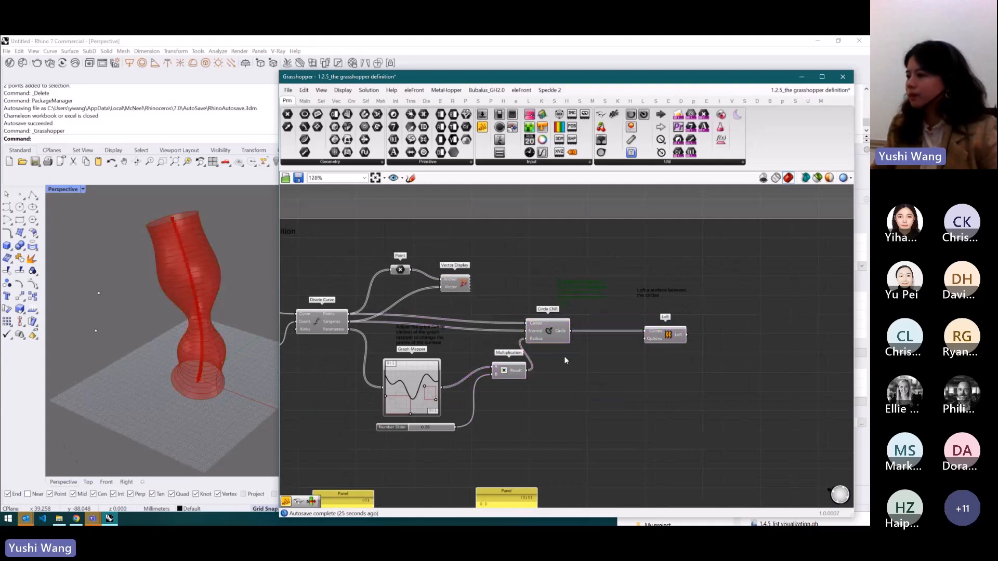
# - Move the Circle CNR component slightly to the right
pyautogui.middleClick(601, 359)
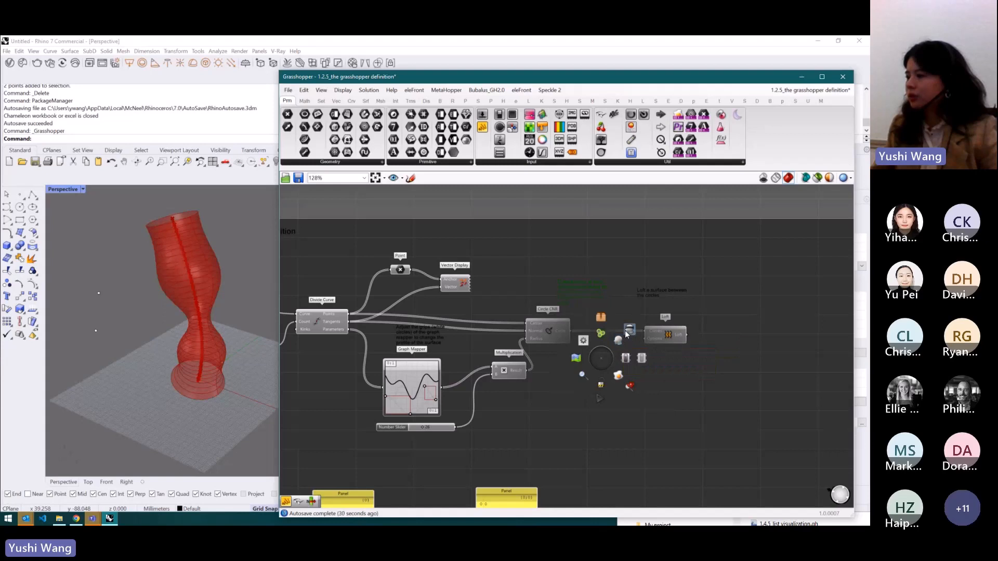
pyautogui.moveTo(551, 326); pyautogui.dragTo(578, 328)
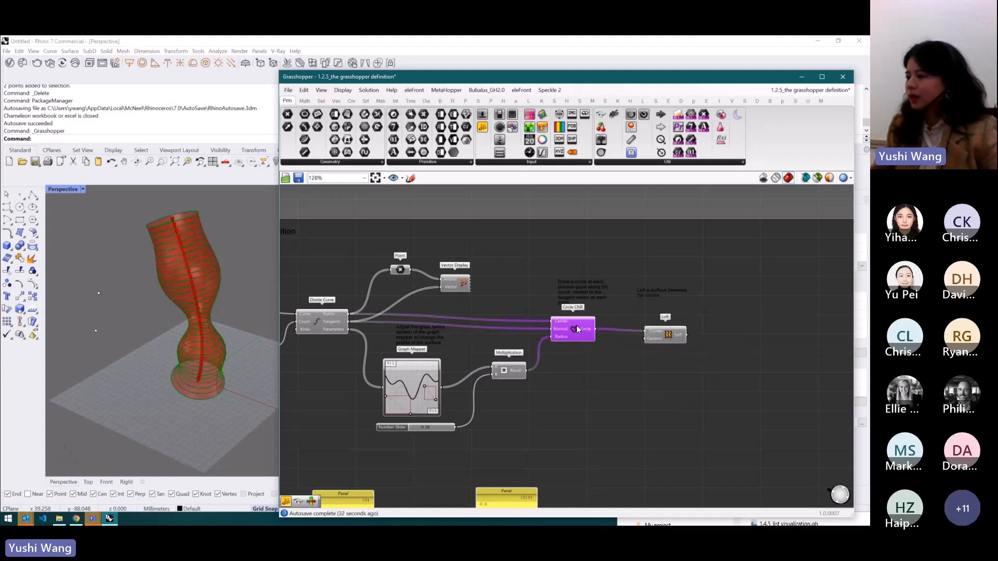
pyautogui.scroll(4, 575, 326)
pyautogui.click(572, 376)
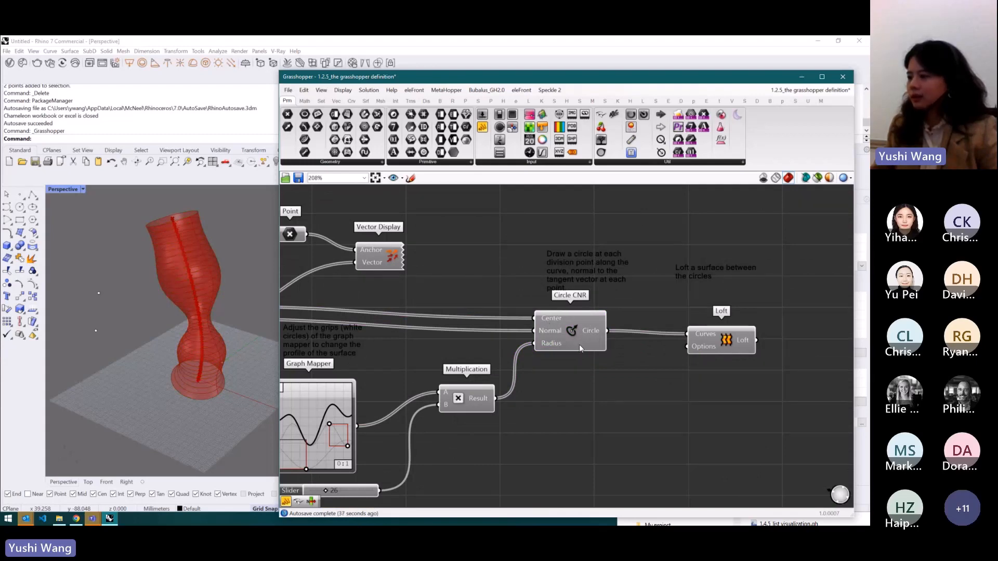
# - Turn off the preview of the Circle CNR component
pyautogui.click(572, 327)
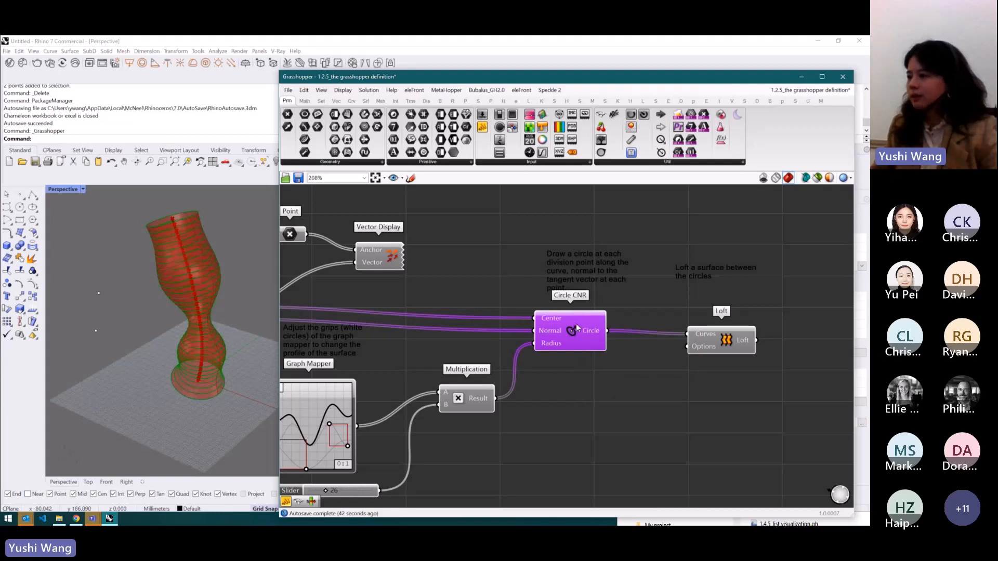
pyautogui.middleClick(576, 326)
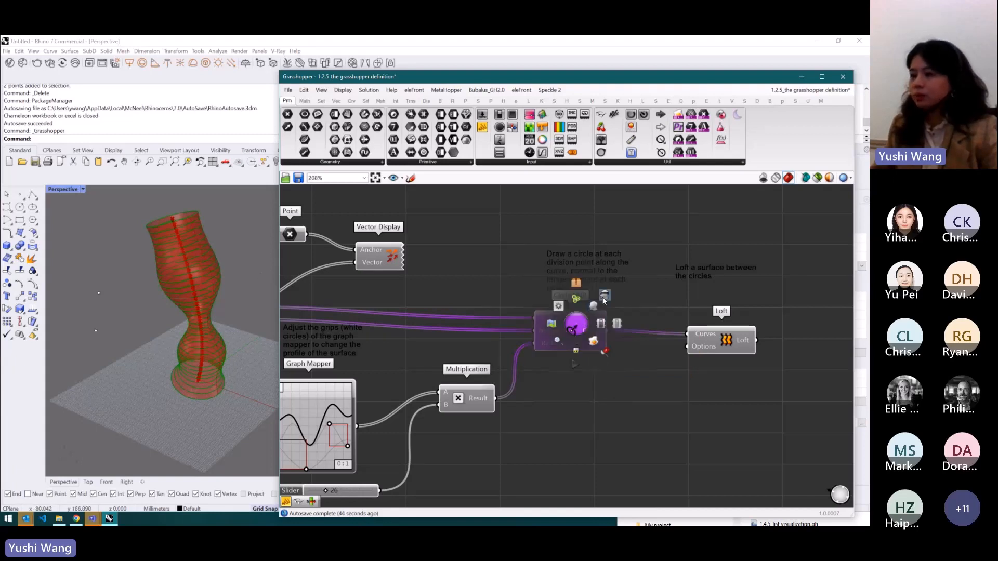
pyautogui.click(603, 298)
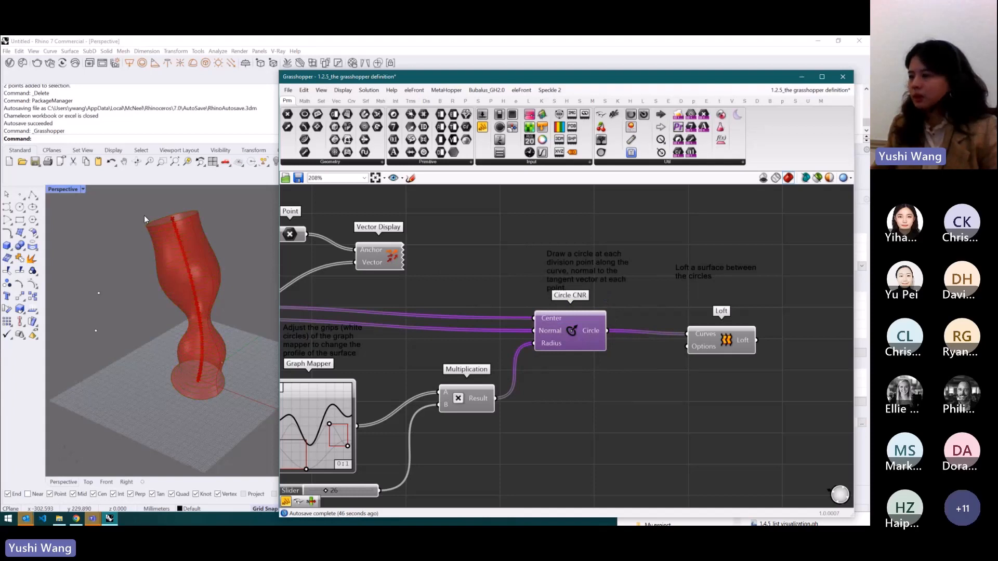
pyautogui.click(668, 240)
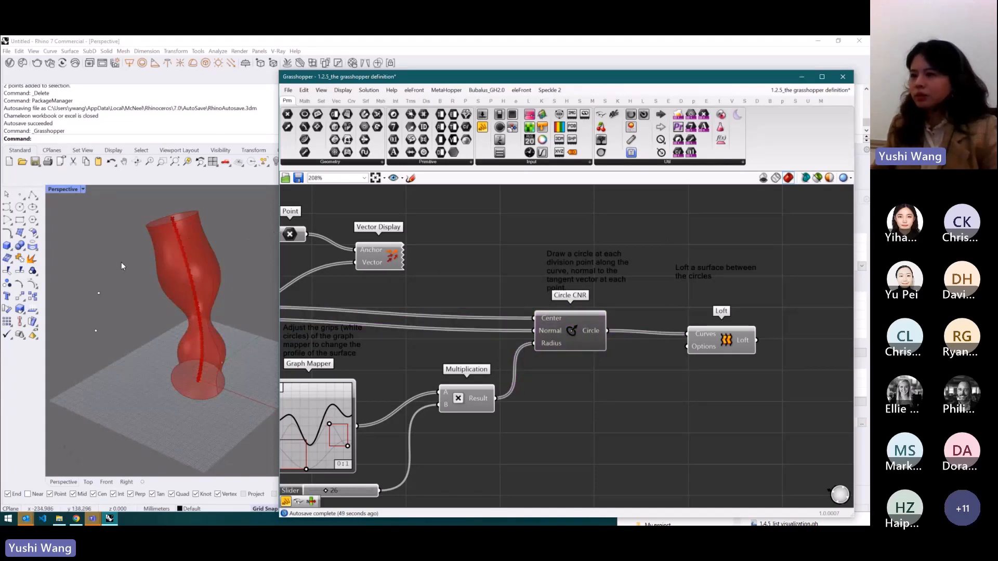
# - Disable the Circle CNR component and enable it again
pyautogui.click(568, 330)
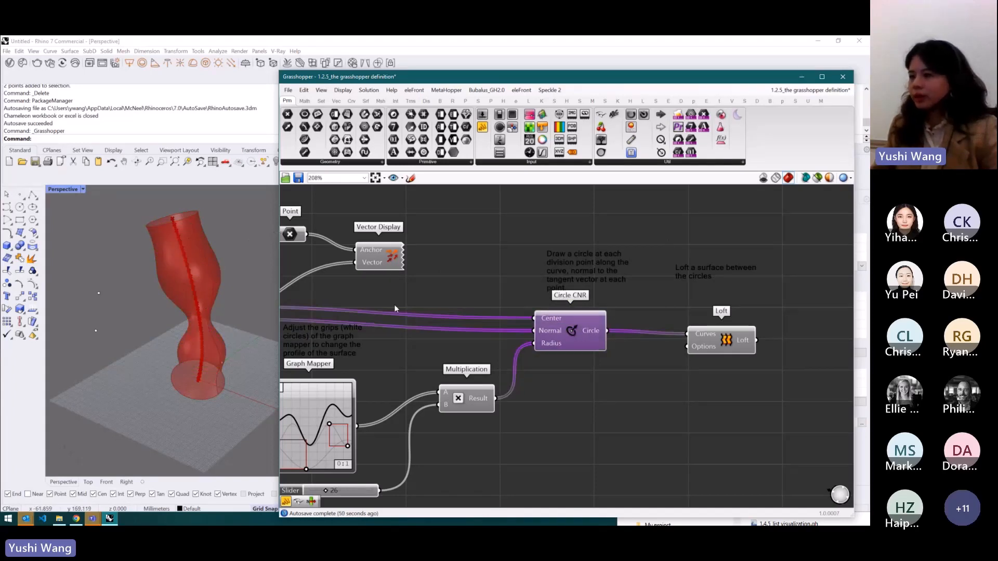
pyautogui.middleClick(565, 332)
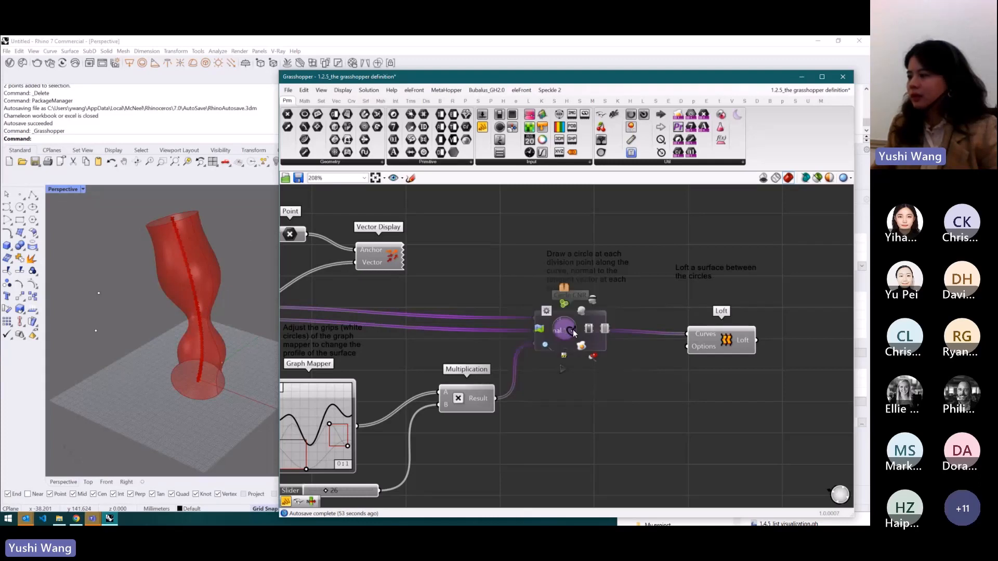
pyautogui.click(605, 329)
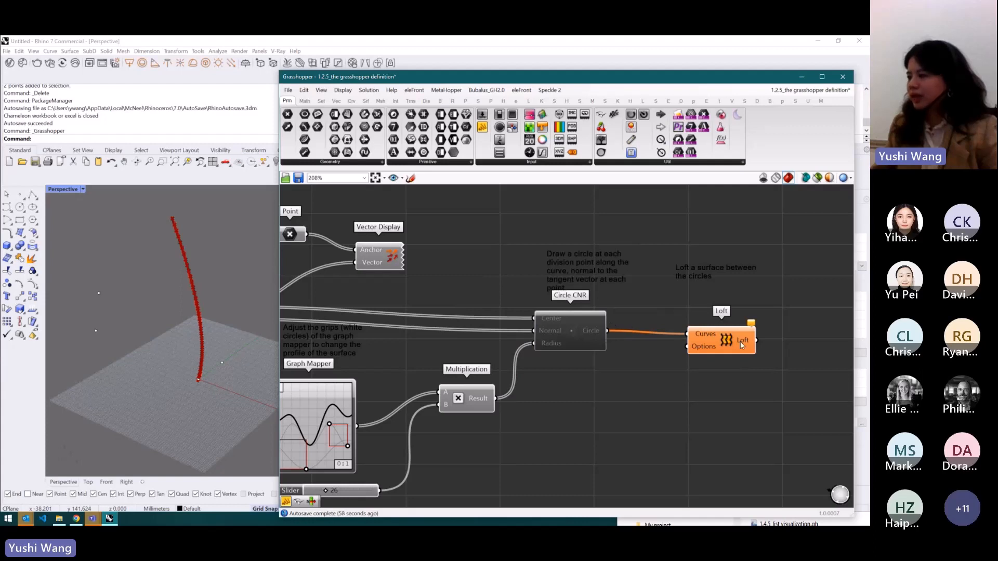
pyautogui.middleClick(581, 325)
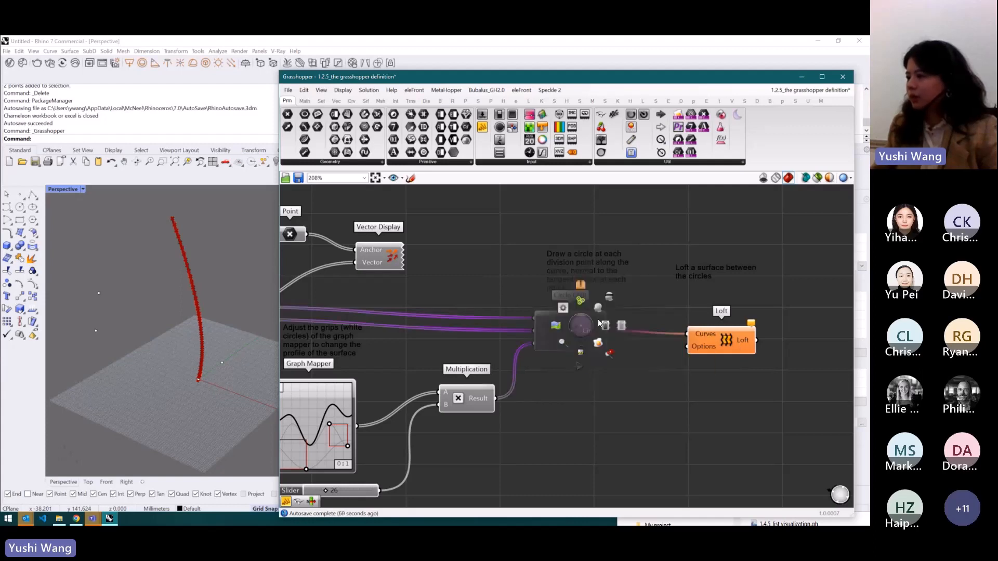
pyautogui.click(605, 325)
# - Turn the Circle CNR component's preview back on
pyautogui.middleClick(574, 327)
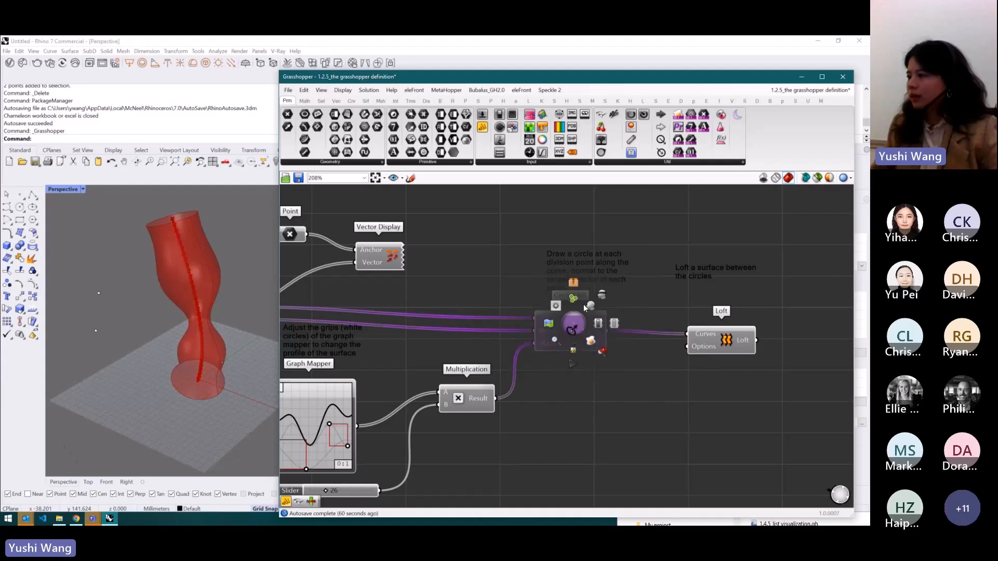
pyautogui.click(594, 334)
pyautogui.middleClick(593, 333)
pyautogui.scroll(-5, 633, 329)
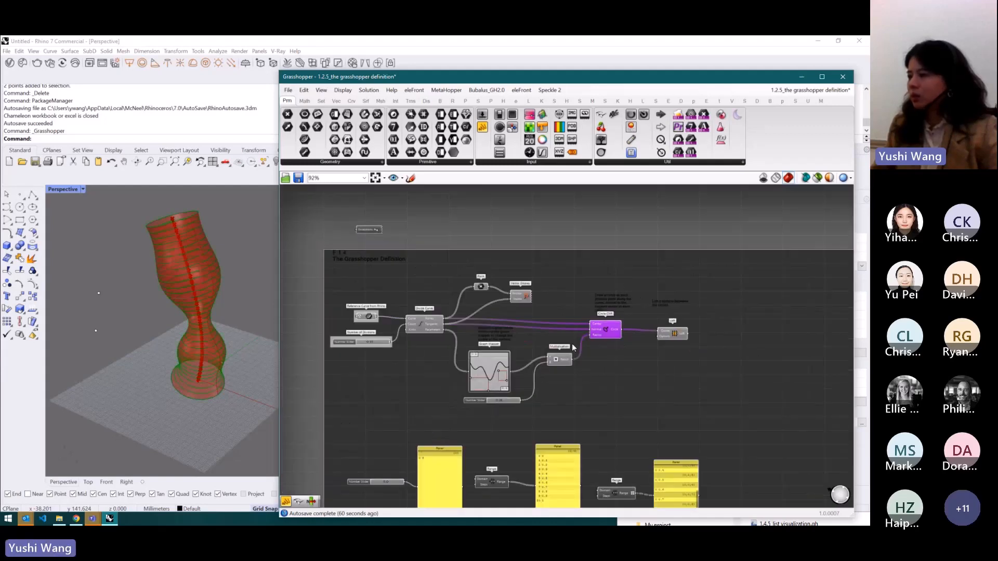
pyautogui.scroll(4, 670, 320)
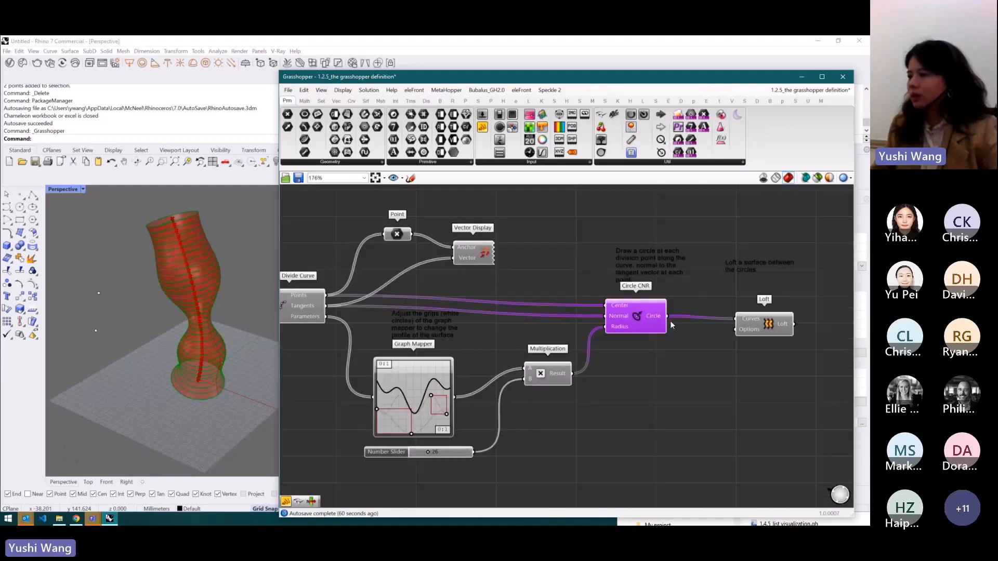
pyautogui.click(807, 258)
pyautogui.scroll(-2, 762, 251)
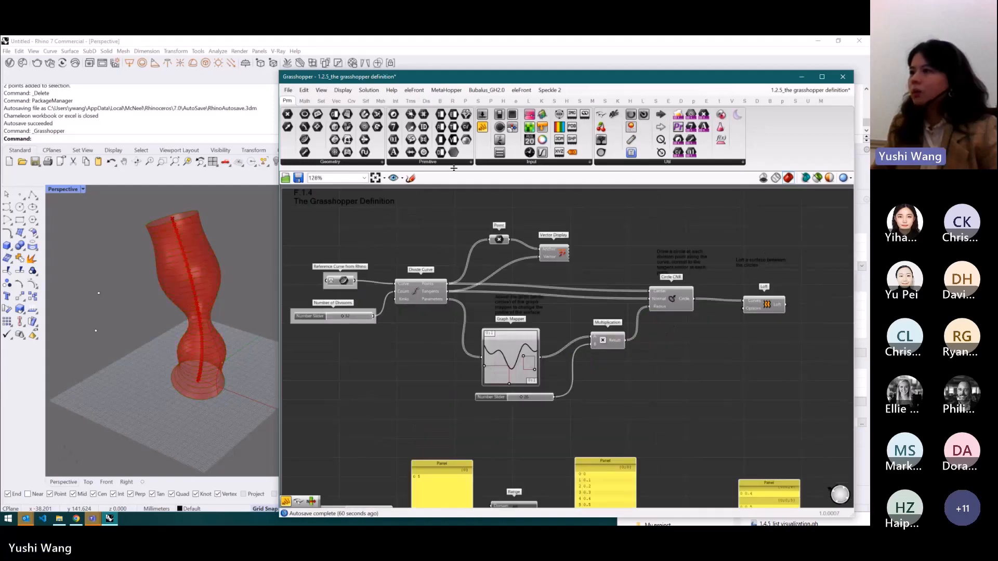
# - Toggle the Profiler canvas widget
pyautogui.click(342, 92)
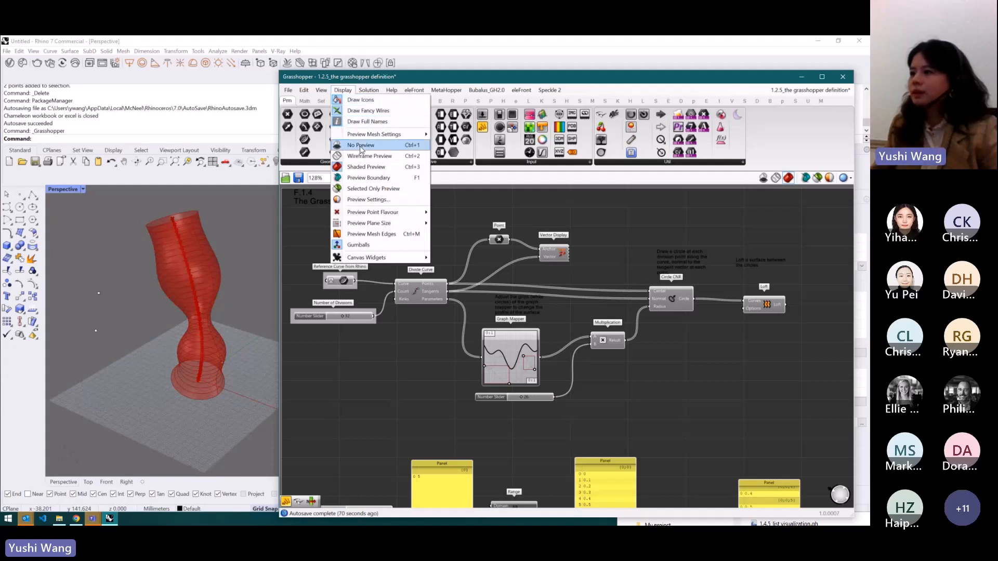
pyautogui.moveTo(380, 258)
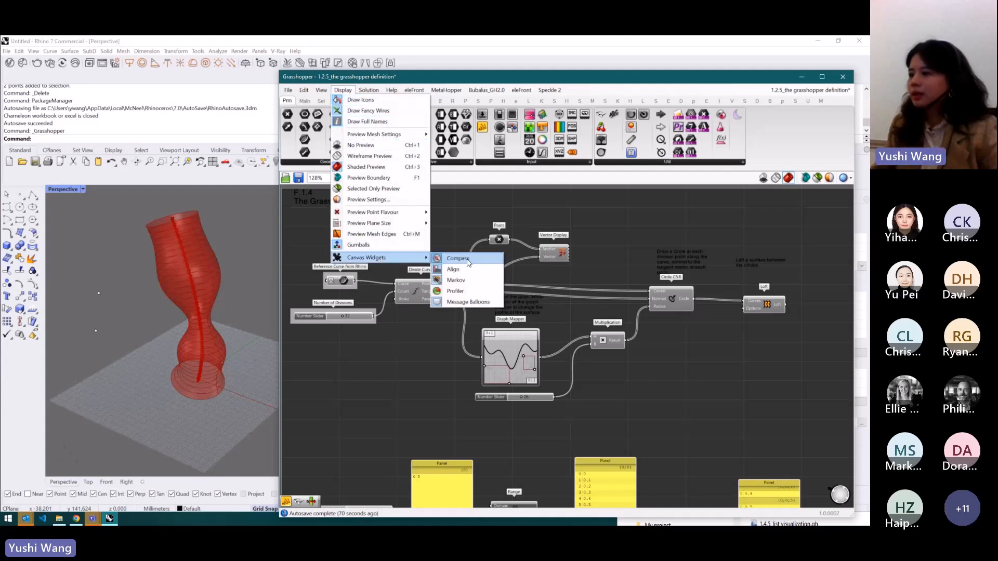
pyautogui.click(473, 290)
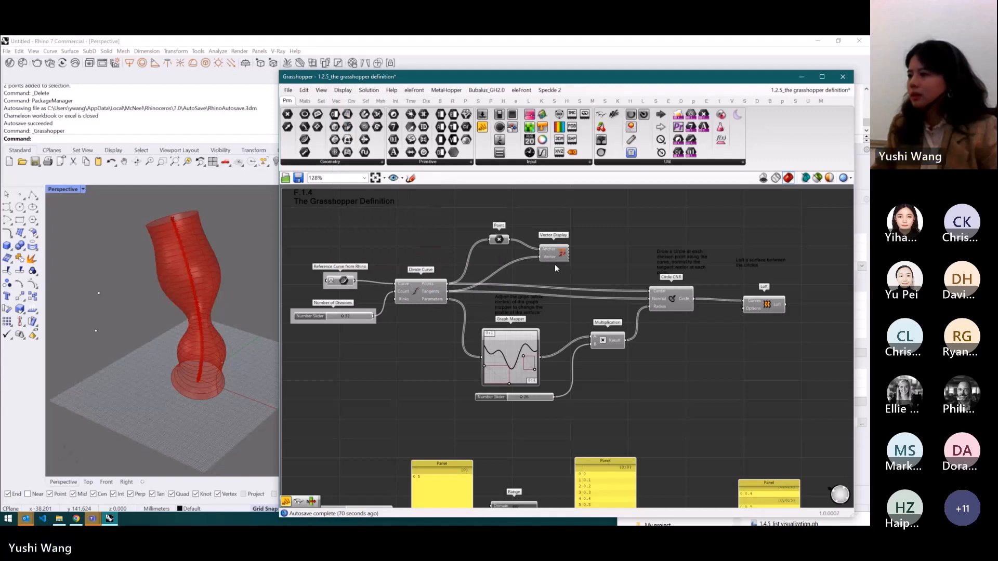
# - Switch to File Explorer showing the GH Course Example folder
pyautogui.scroll(-2, 569, 358)
pyautogui.scroll(2, 587, 353)
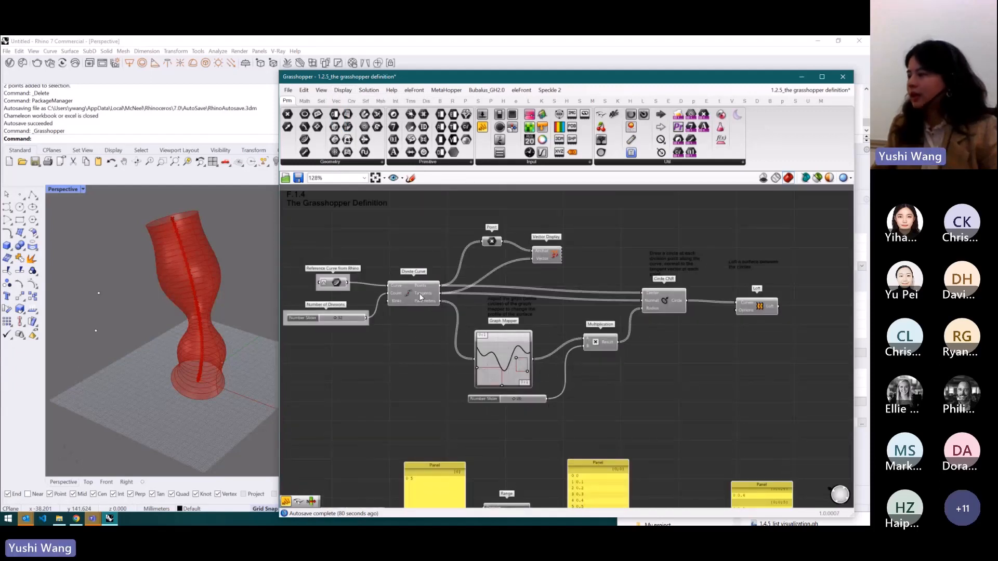
pyautogui.click(59, 519)
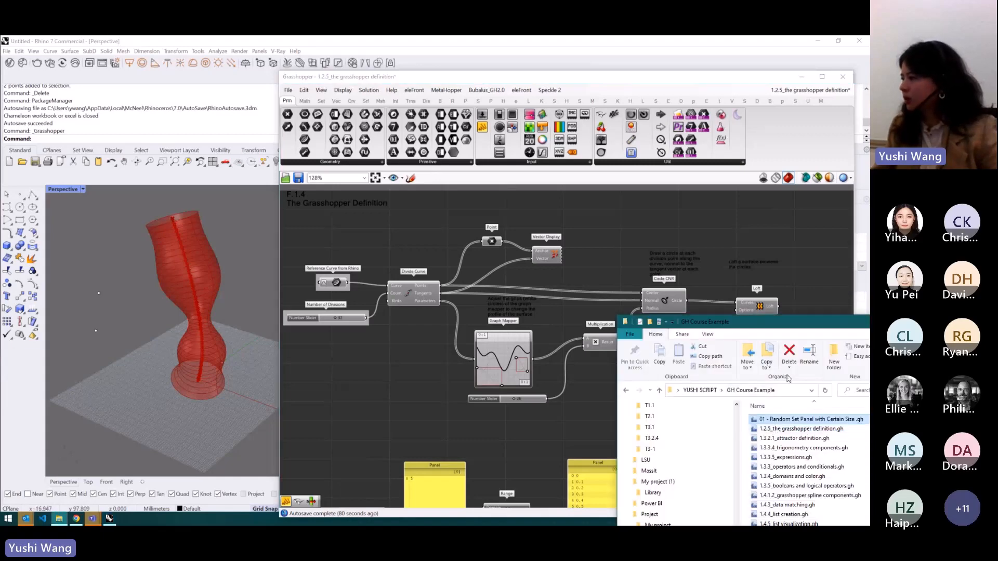
# - Open the Hole Panel by Kangaroo.gh definition from the GH Course Example folder
pyautogui.moveTo(795, 324); pyautogui.dragTo(800, 143)
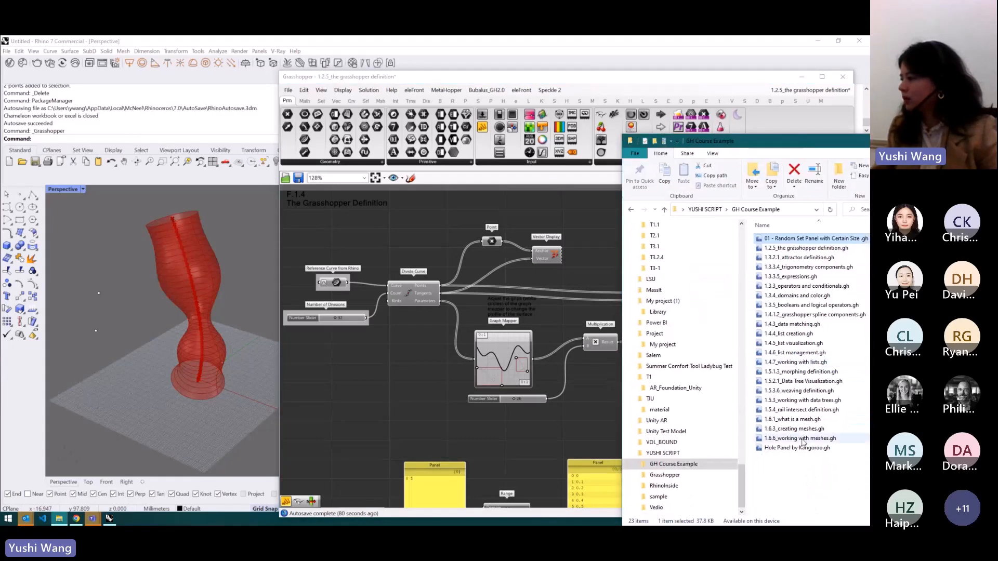
pyautogui.click(805, 448)
pyautogui.doubleClick(829, 448)
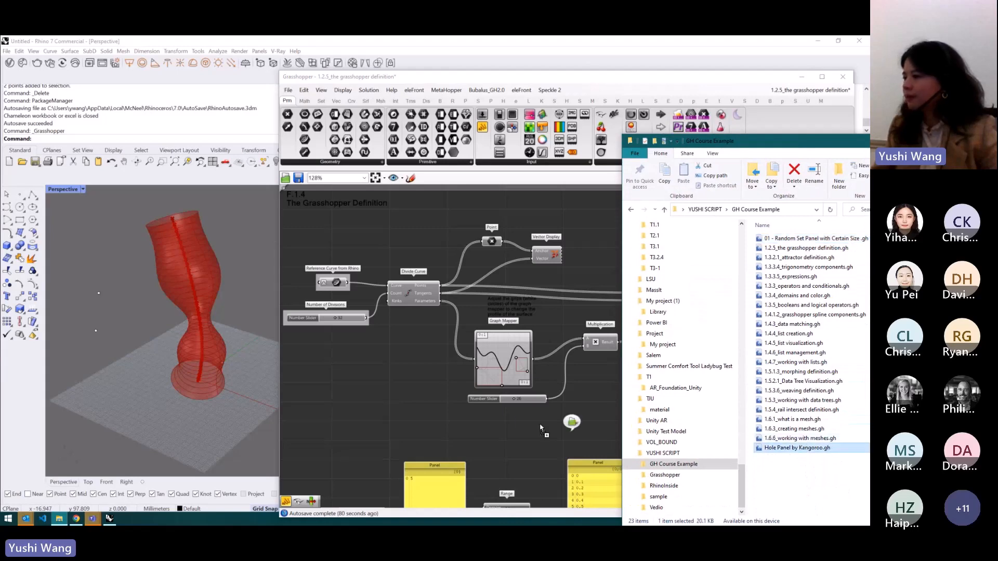
pyautogui.scroll(-7, 461, 258)
pyautogui.scroll(3, 788, 384)
pyautogui.scroll(5, 474, 424)
pyautogui.scroll(1, 507, 413)
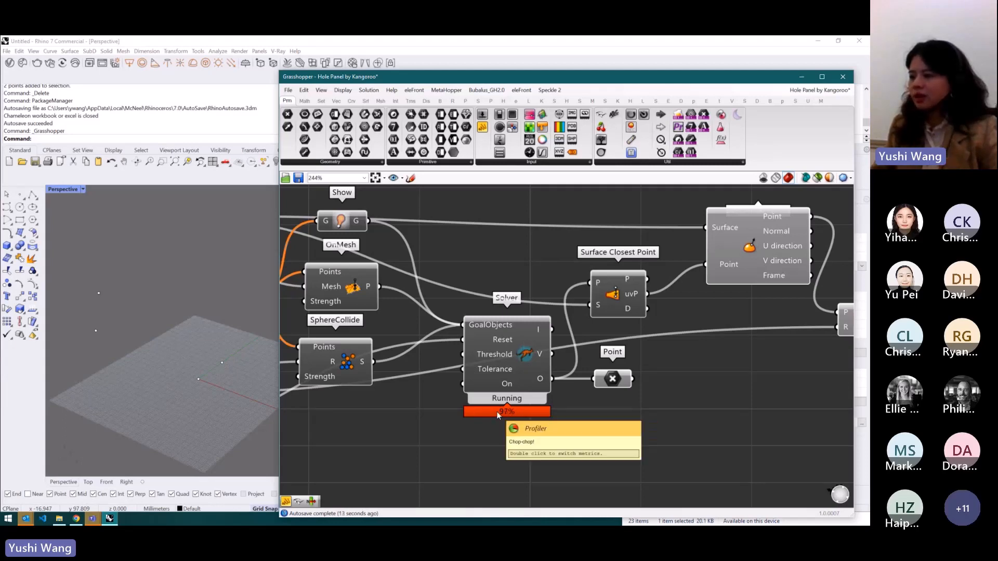
# - Switch the Solver's profiler to milliseconds and disable the Solver component
pyautogui.doubleClick(517, 414)
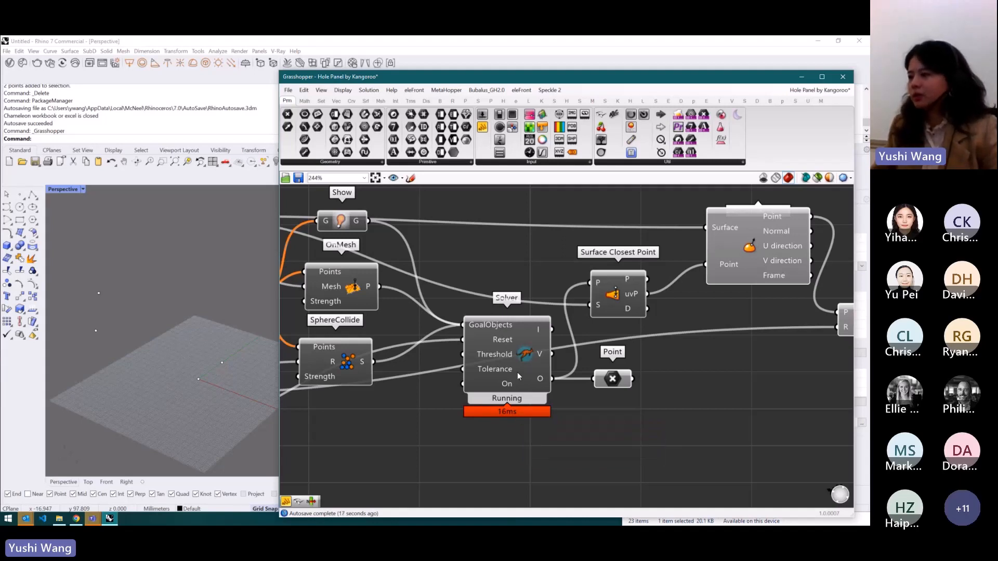
pyautogui.click(512, 325)
pyautogui.middleClick(511, 343)
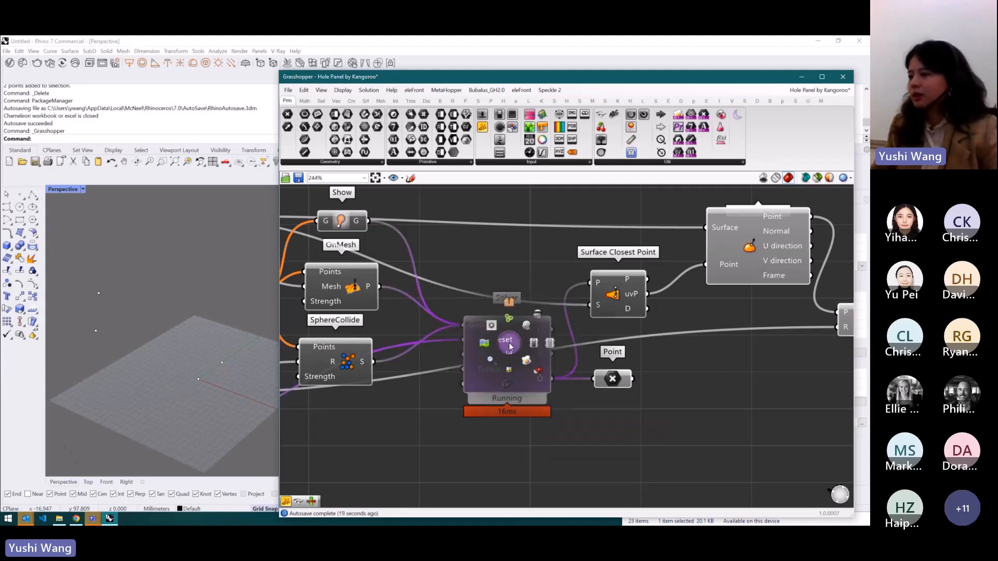
pyautogui.click(549, 347)
pyautogui.scroll(-3, 554, 335)
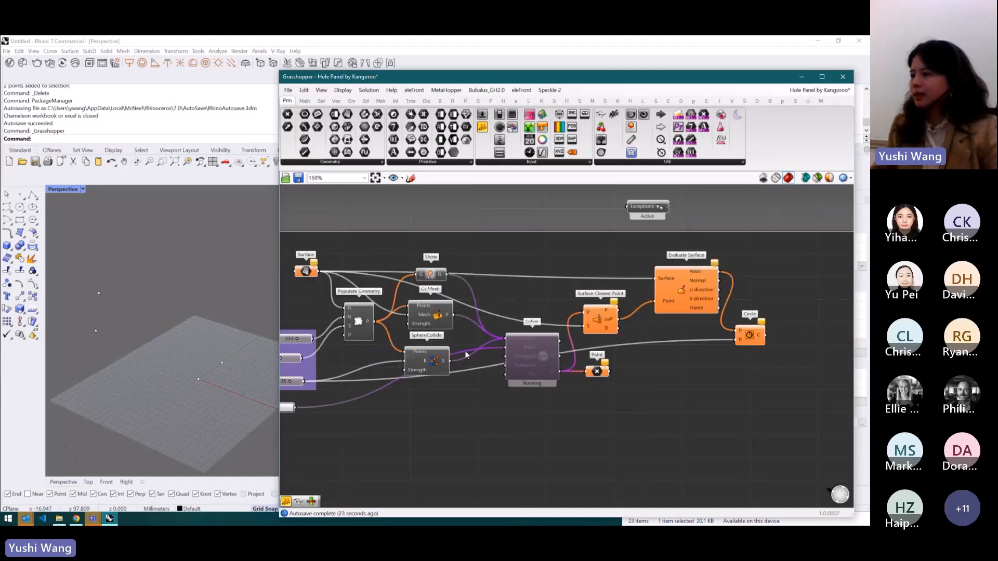
pyautogui.scroll(-2, 491, 354)
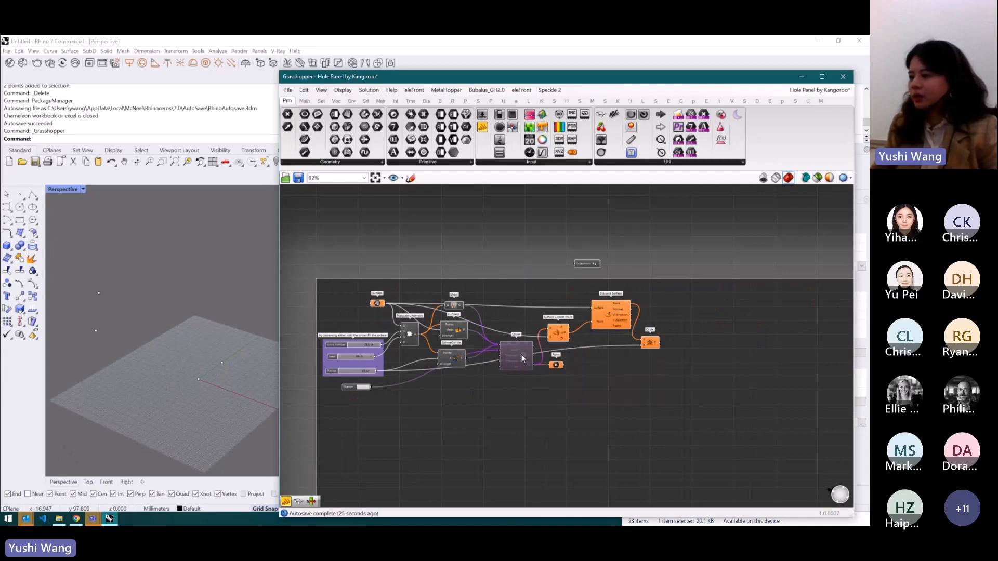
# - Enable the Solver component again
pyautogui.scroll(3, 522, 355)
pyautogui.middleClick(522, 363)
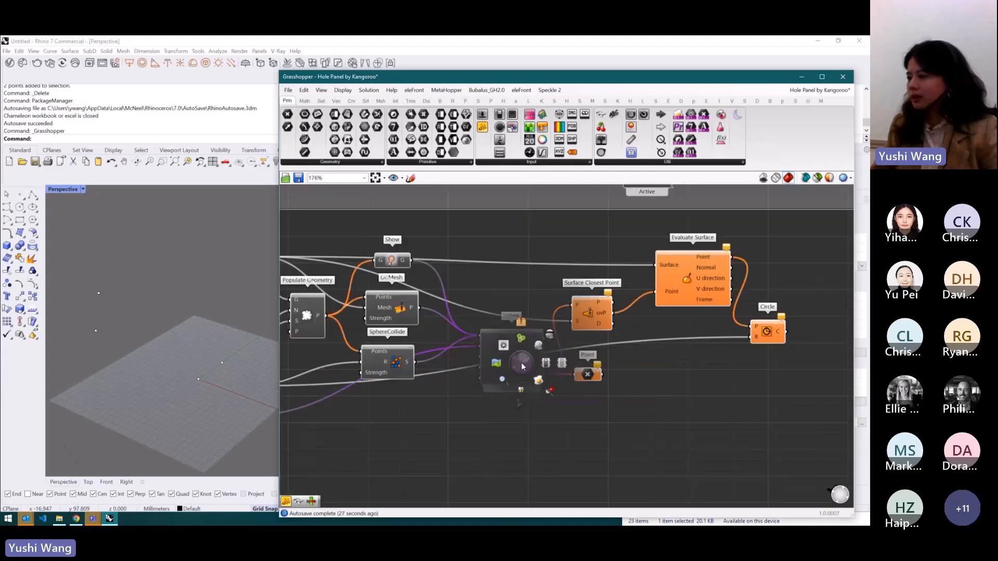
pyautogui.click(546, 361)
pyautogui.click(562, 401)
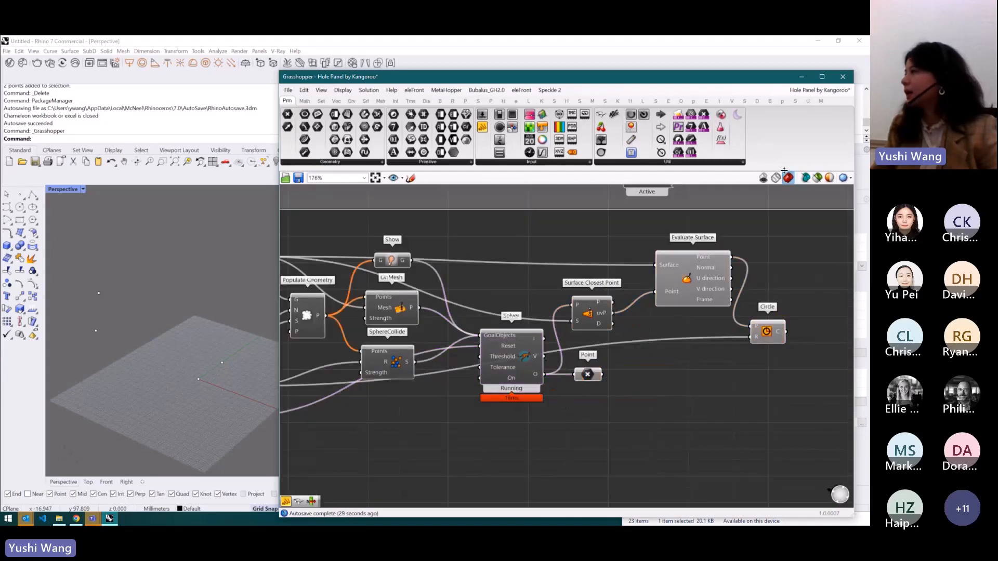
# - Switch back to the 1.2.5_the grasshopper definition document
pyautogui.moveTo(820, 90)
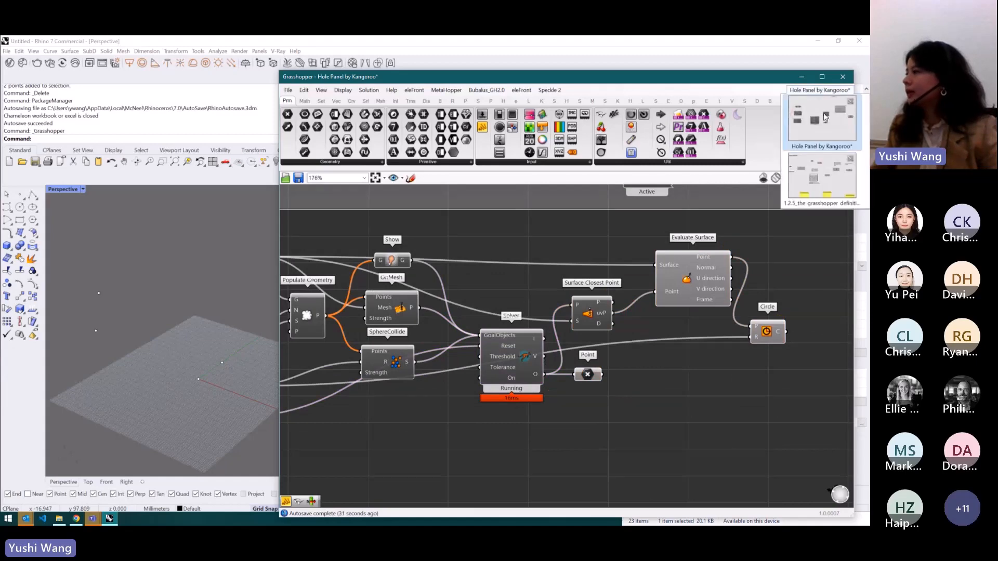
pyautogui.click(830, 191)
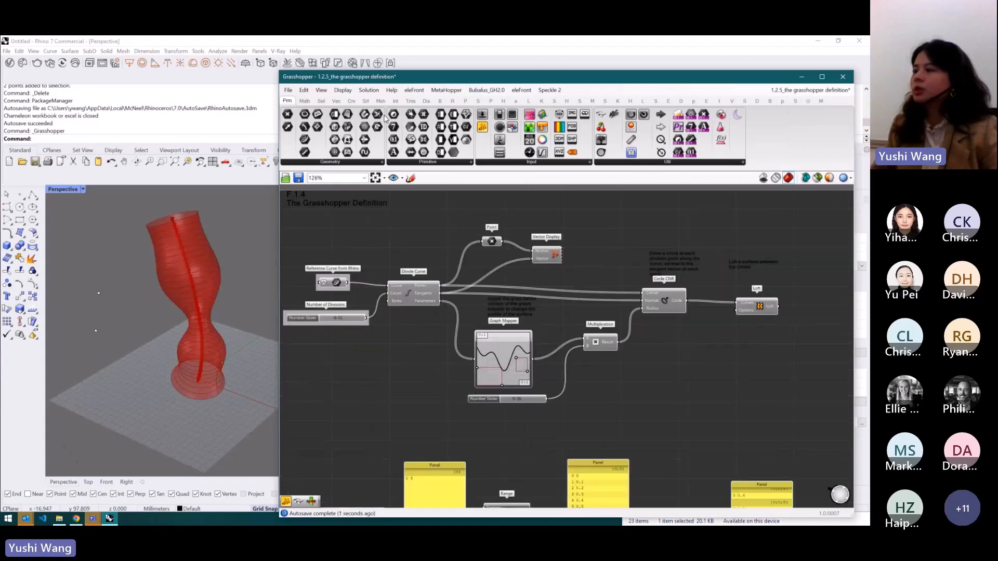
# - Disable the Grasshopper solver for the whole definition
pyautogui.click(377, 92)
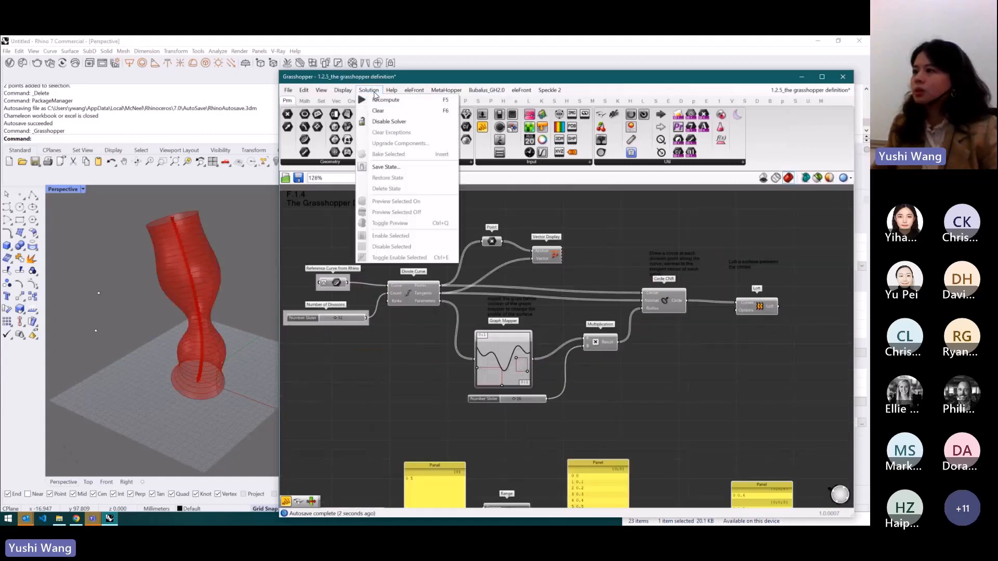
pyautogui.click(388, 123)
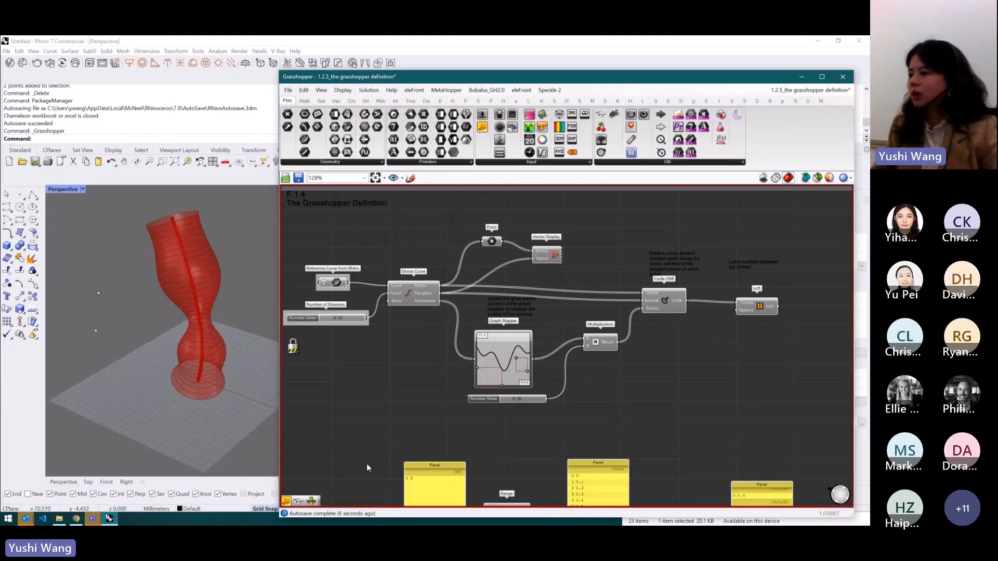
pyautogui.scroll(-5, 469, 282)
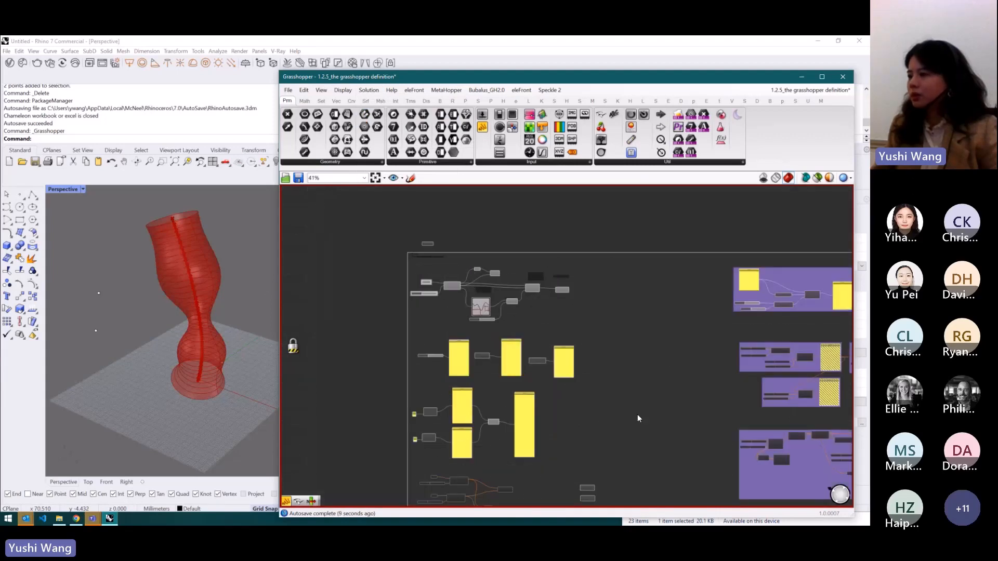
pyautogui.scroll(4, 467, 292)
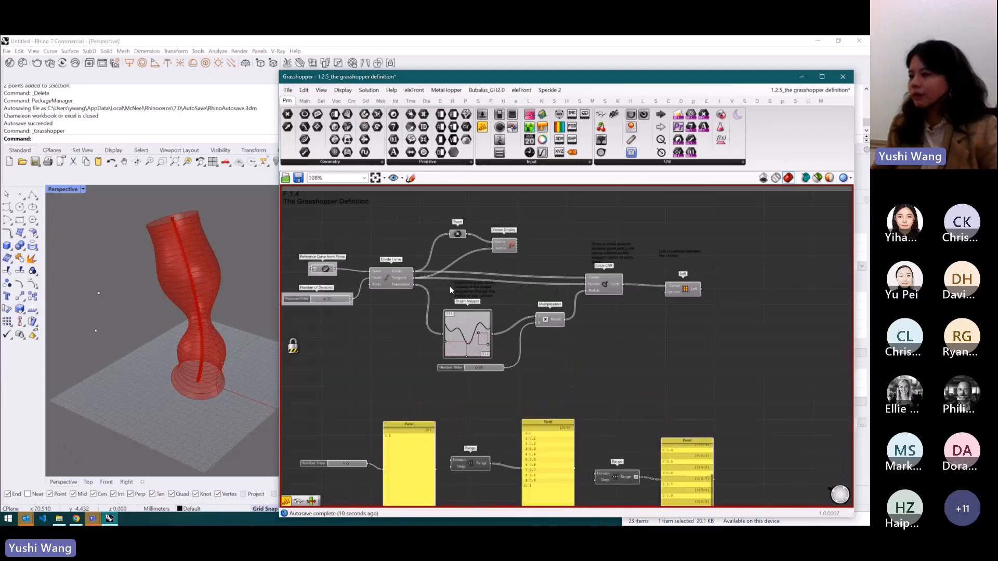
# - Re-enable the Grasshopper solver
pyautogui.click(370, 90)
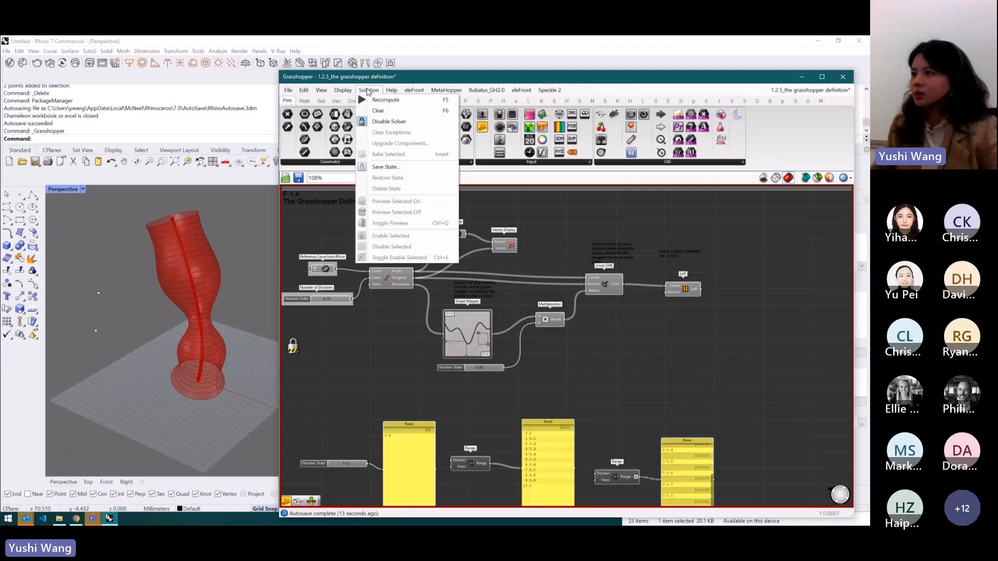
pyautogui.click(376, 122)
pyautogui.scroll(-2, 620, 338)
pyautogui.scroll(2, 550, 286)
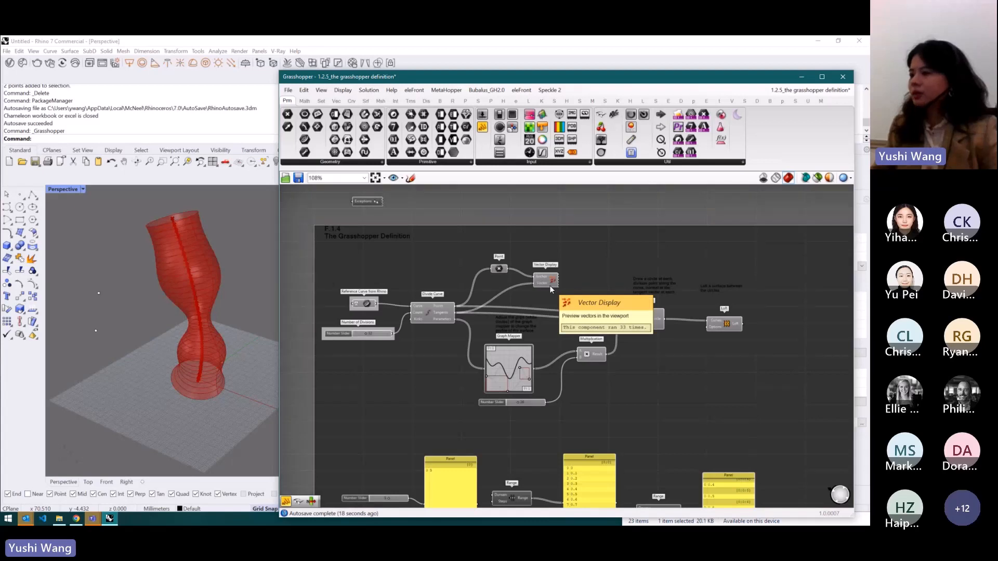
pyautogui.scroll(-1, 571, 265)
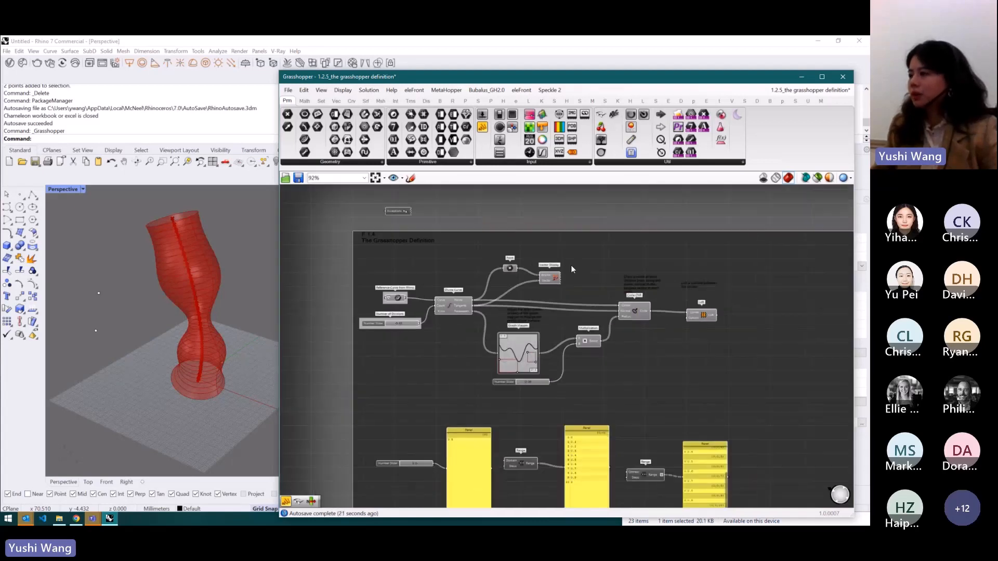
pyautogui.scroll(4, 639, 347)
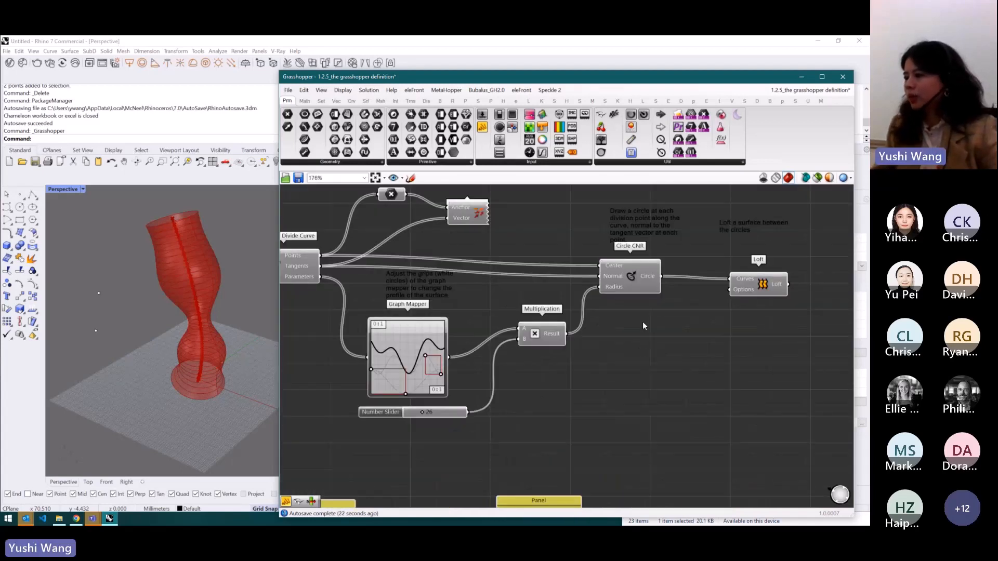
pyautogui.scroll(-2, 642, 322)
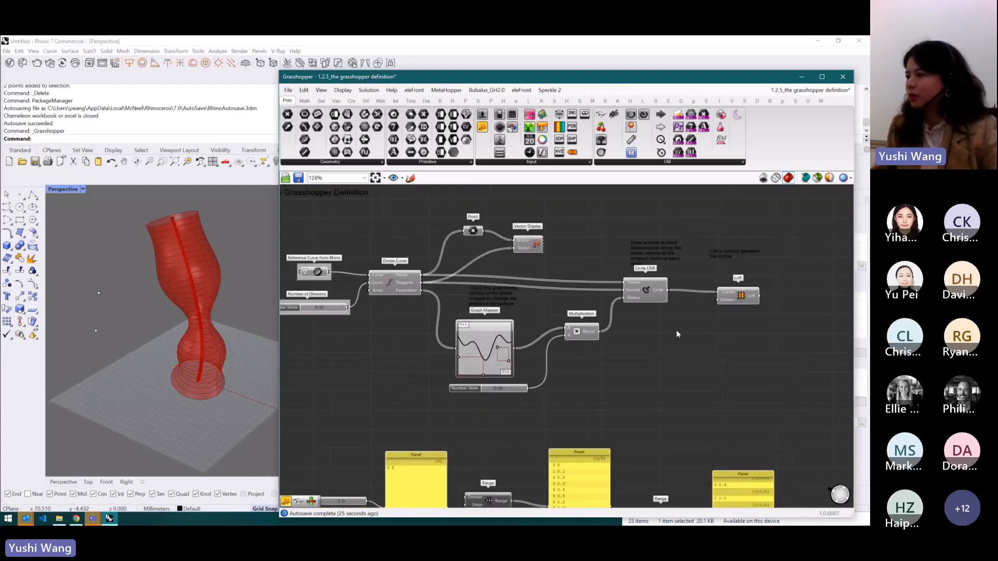
# - Add a List Item component near the Circle CNR component
pyautogui.doubleClick(659, 333)
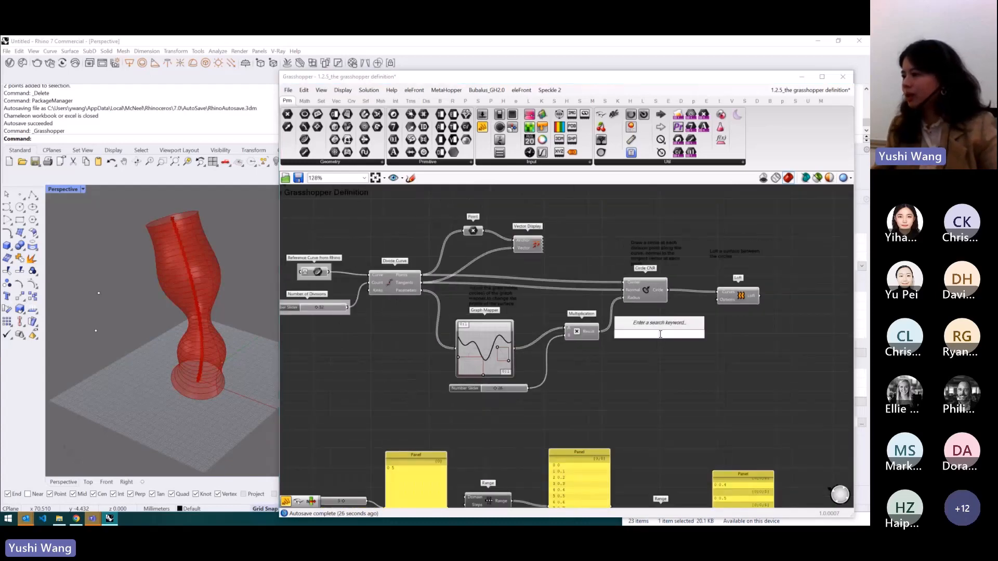
pyautogui.click(696, 352)
pyautogui.scroll(2, 707, 342)
pyautogui.scroll(-2, 594, 347)
pyautogui.scroll(3, 594, 348)
pyautogui.click(582, 270)
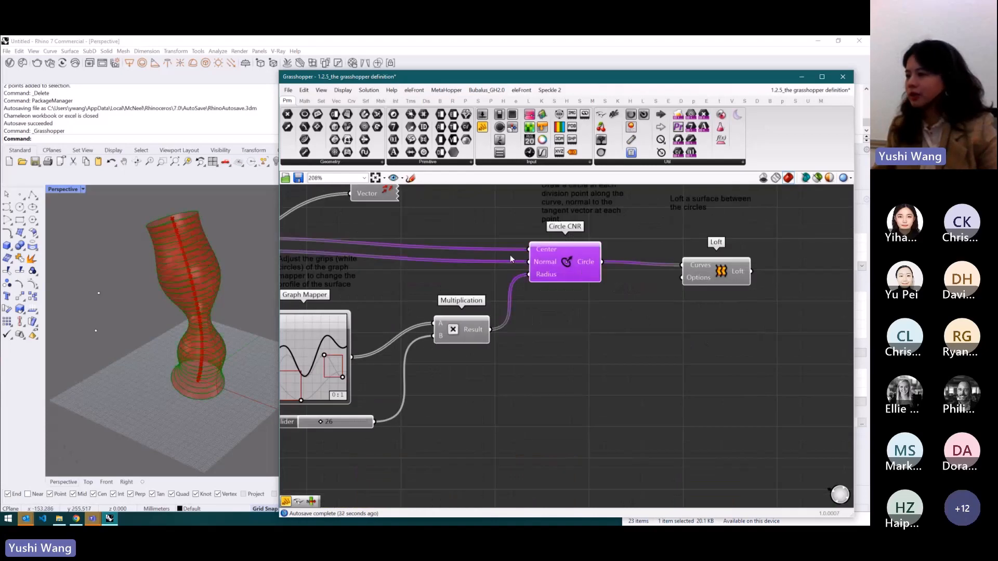
pyautogui.click(603, 340)
pyautogui.doubleClick(641, 341)
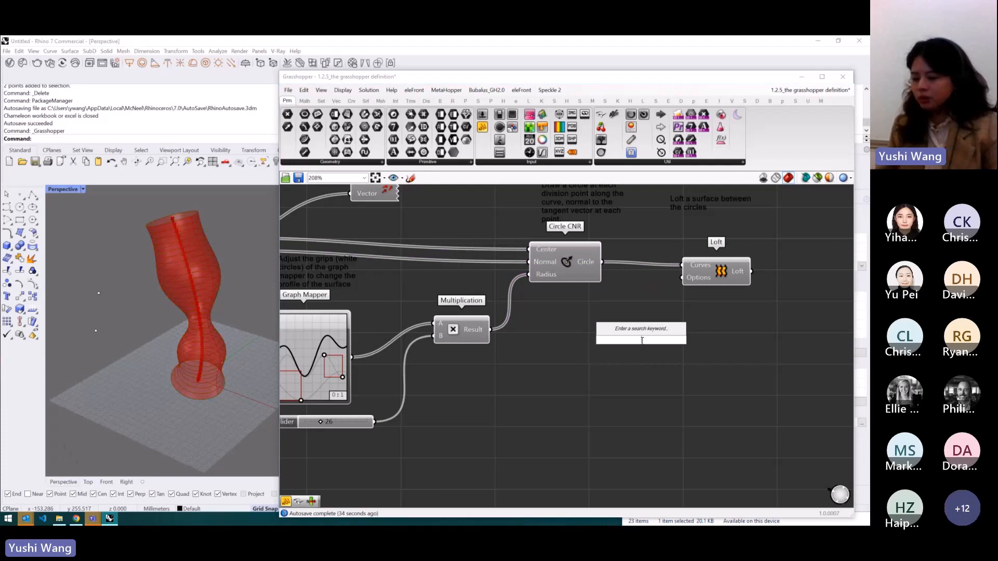
pyautogui.write('item')
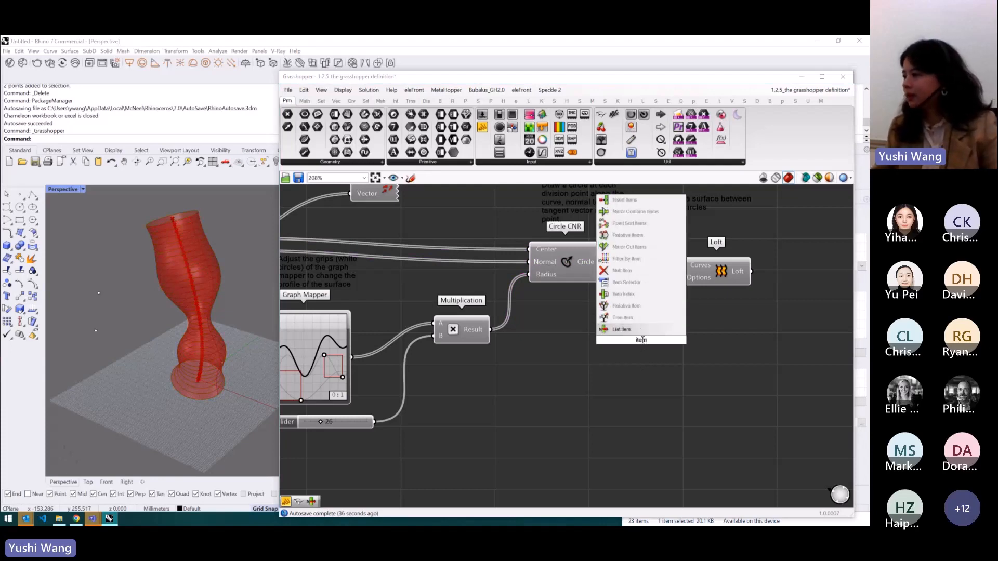
pyautogui.click(647, 330)
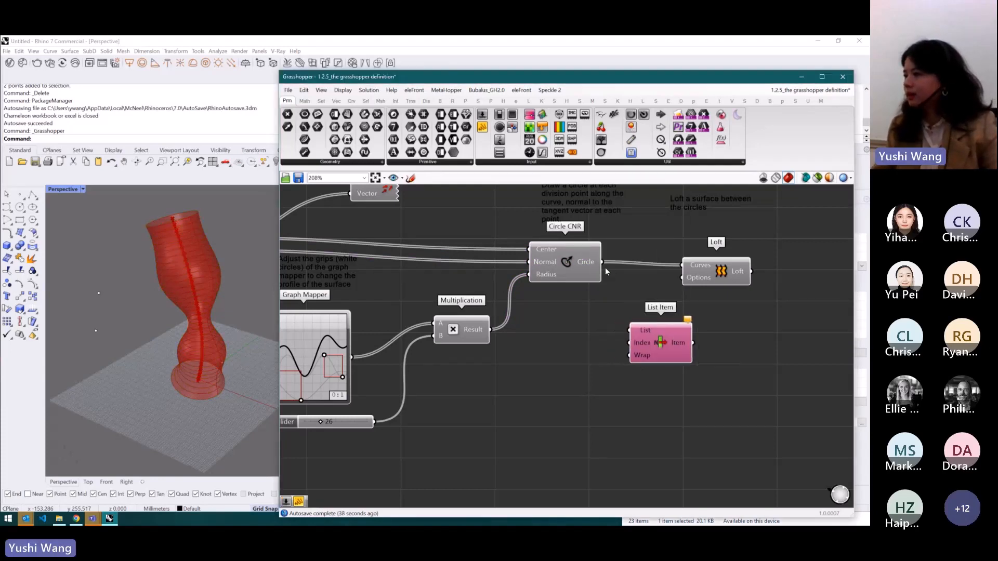
# - Feed the circles into List Item's List input and a new number slider set to 20 into its Index
pyautogui.moveTo(618, 290); pyautogui.dragTo(681, 348)
pyautogui.doubleClick(559, 360)
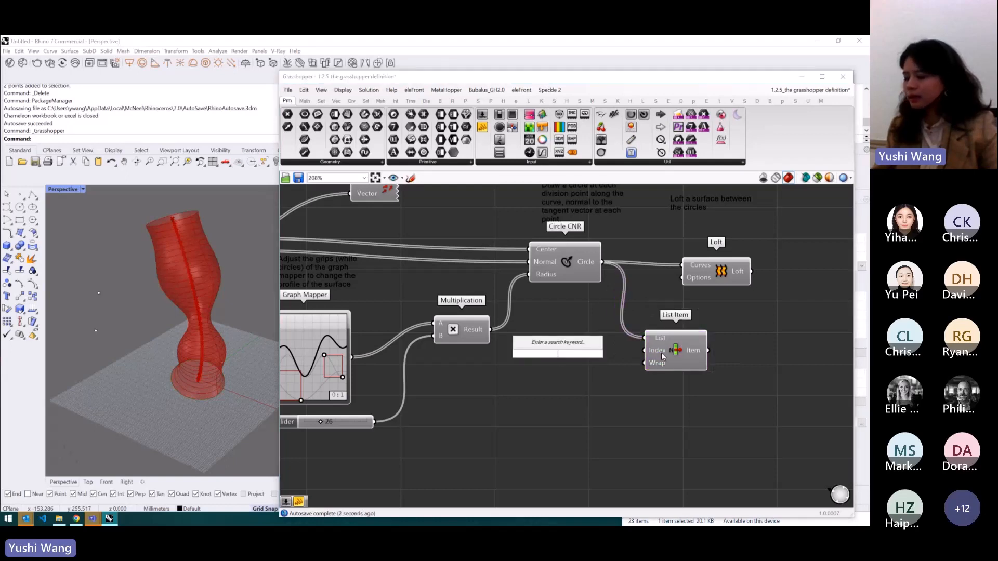
pyautogui.write('20')
pyautogui.press('Return')
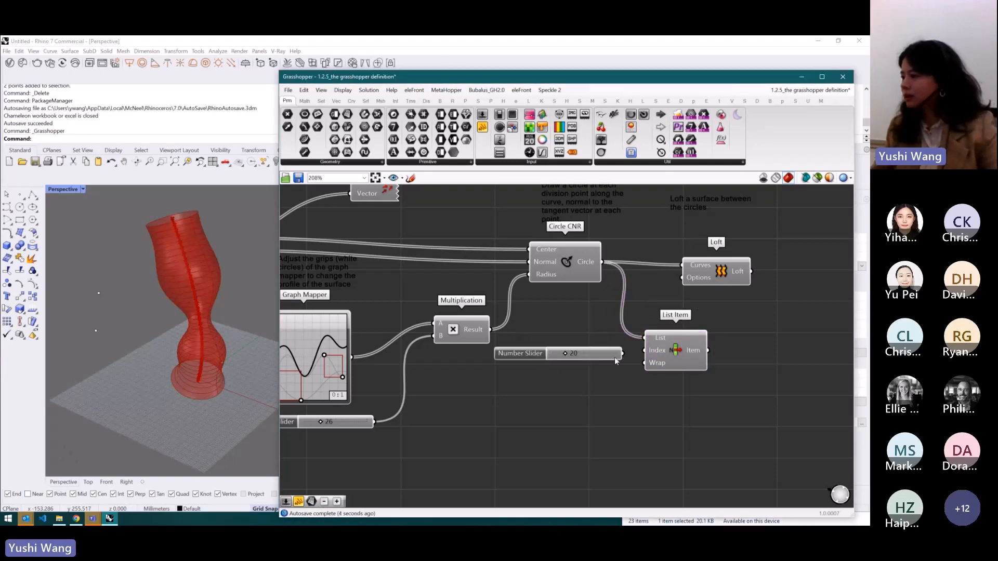
pyautogui.moveTo(622, 354); pyautogui.dragTo(647, 351)
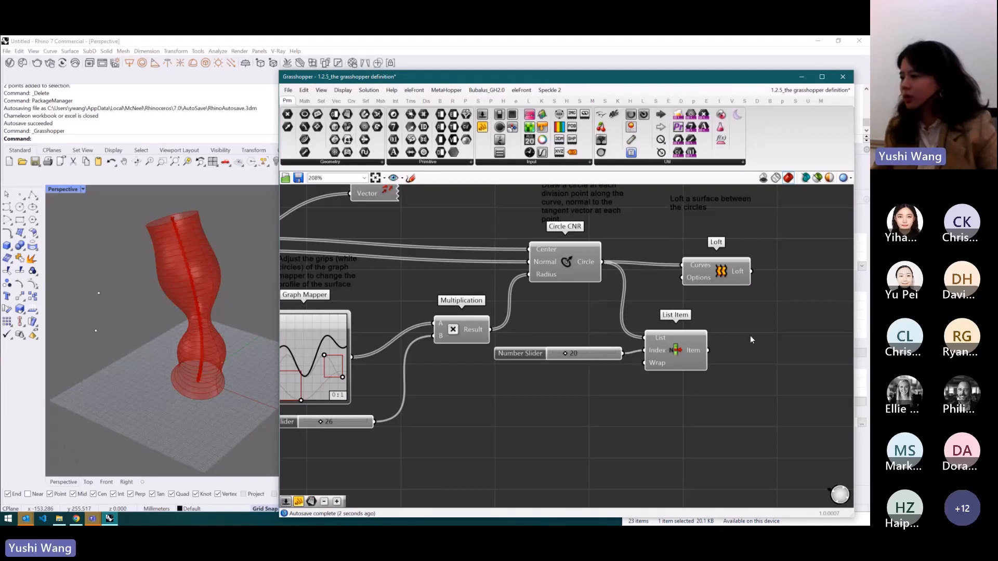
# - Slide the index slider to preview different single circles
pyautogui.click(678, 352)
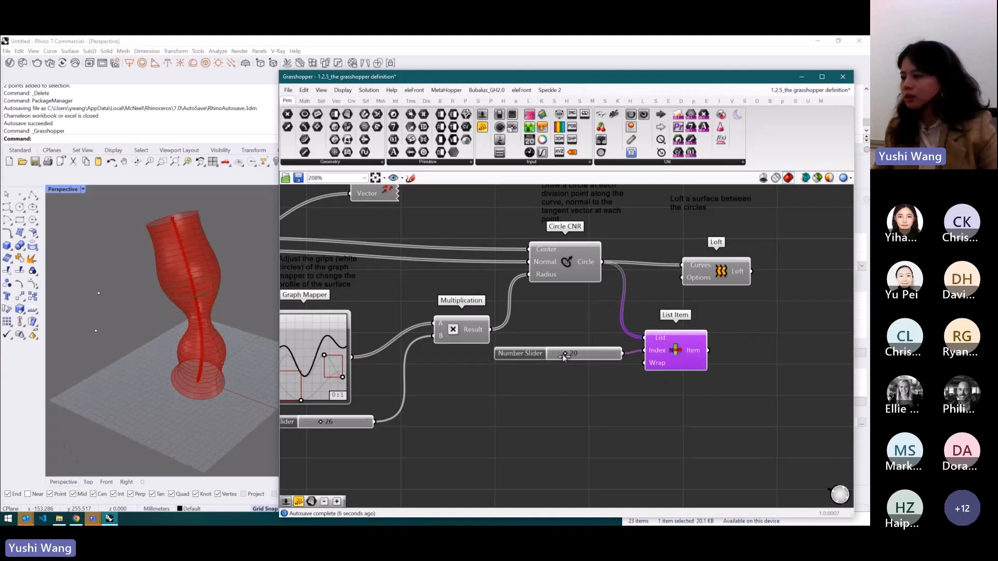
pyautogui.moveTo(566, 354); pyautogui.dragTo(557, 356)
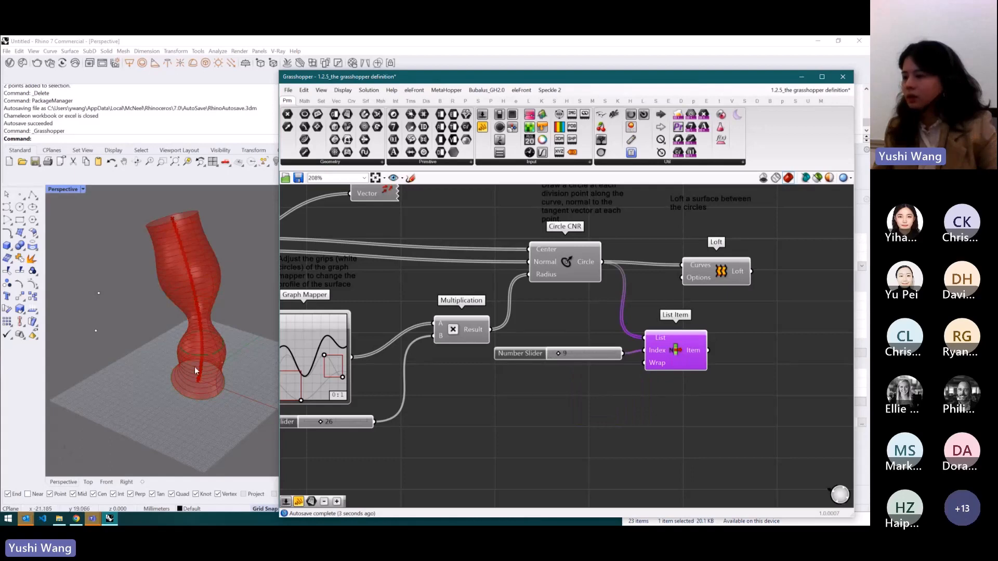
pyautogui.moveTo(562, 356)
pyautogui.mouseDown()
pyautogui.moveTo(577, 358)
pyautogui.moveTo(550, 357)
pyautogui.moveTo(565, 357)
pyautogui.mouseUp()
# - Delete the List Item component and its number slider
pyautogui.click(672, 352)
pyautogui.press('Delete')
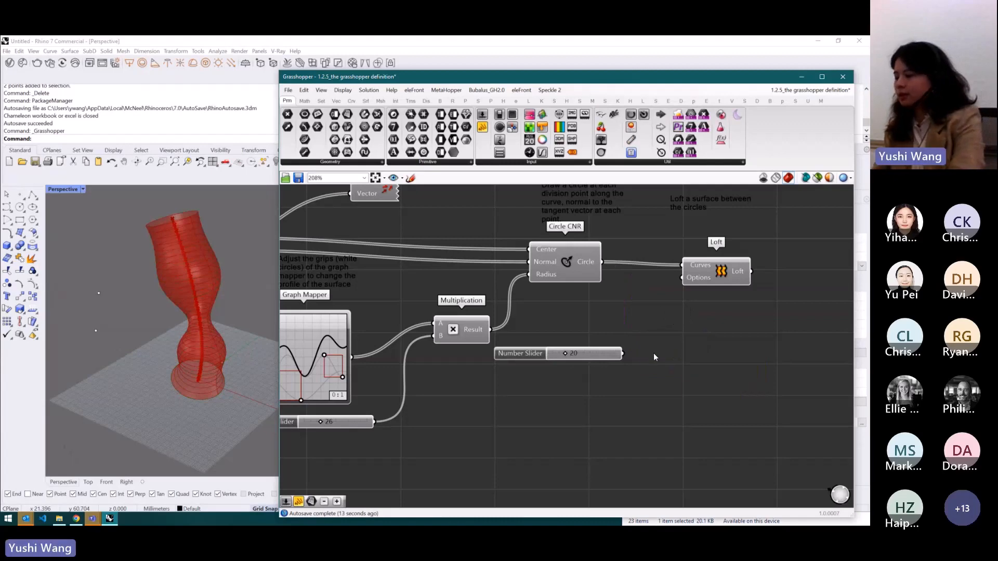
pyautogui.click(613, 354)
pyautogui.press('Delete')
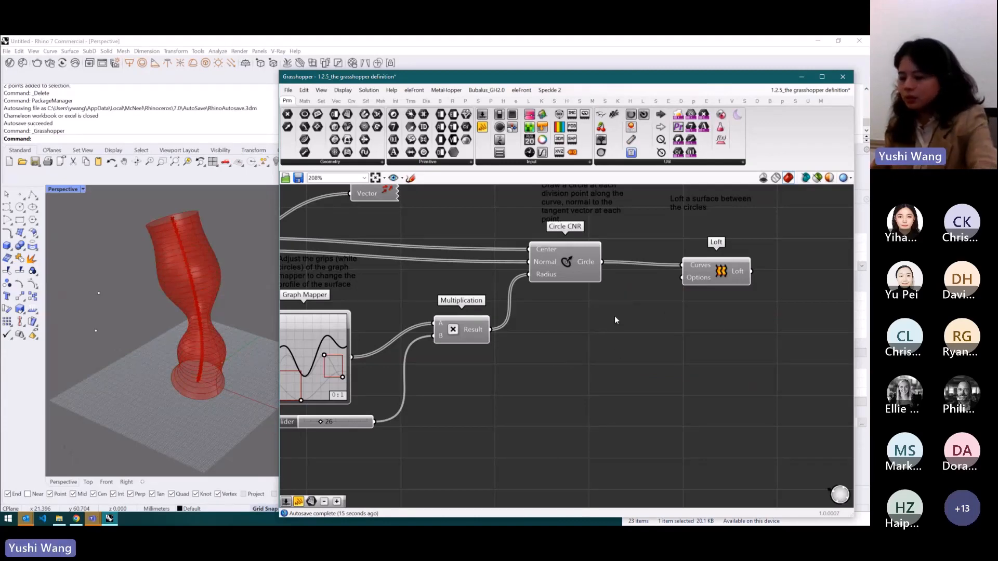
# - Select the Circle CNR and Loft components and open the Find dialog from the canvas radial menu
pyautogui.scroll(-4, 613, 317)
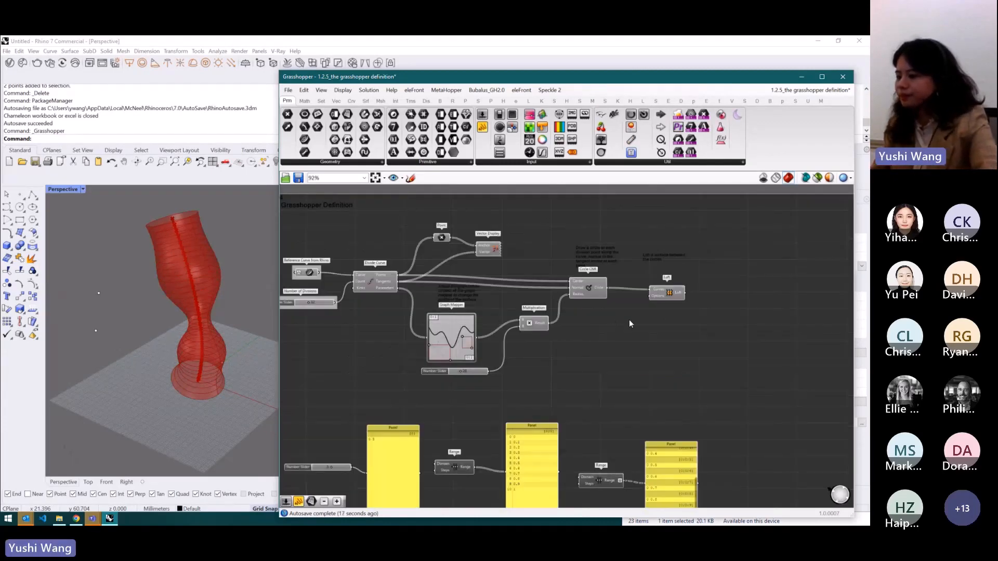
pyautogui.scroll(-2, 629, 320)
pyautogui.moveTo(678, 329); pyautogui.dragTo(602, 307)
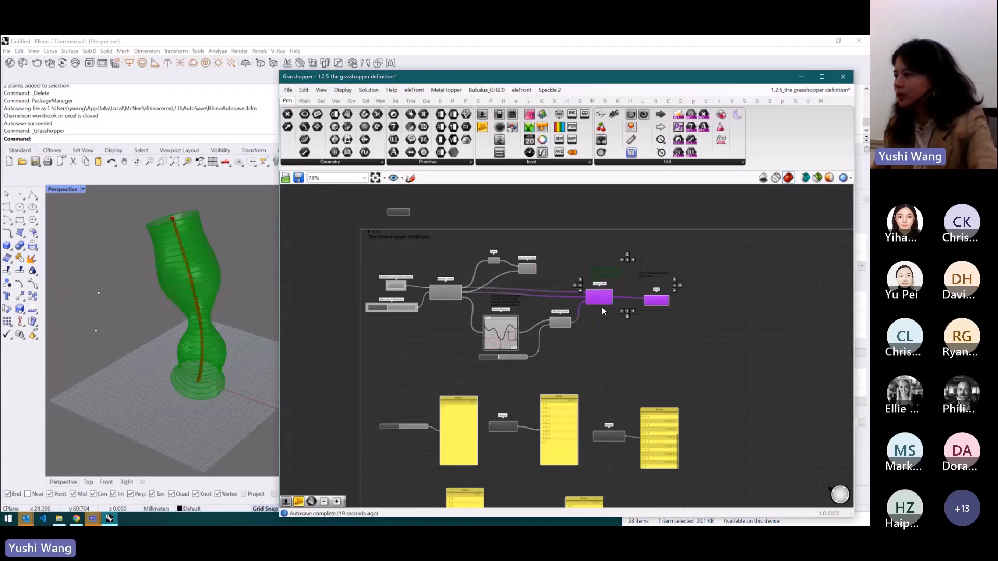
pyautogui.middleClick(608, 296)
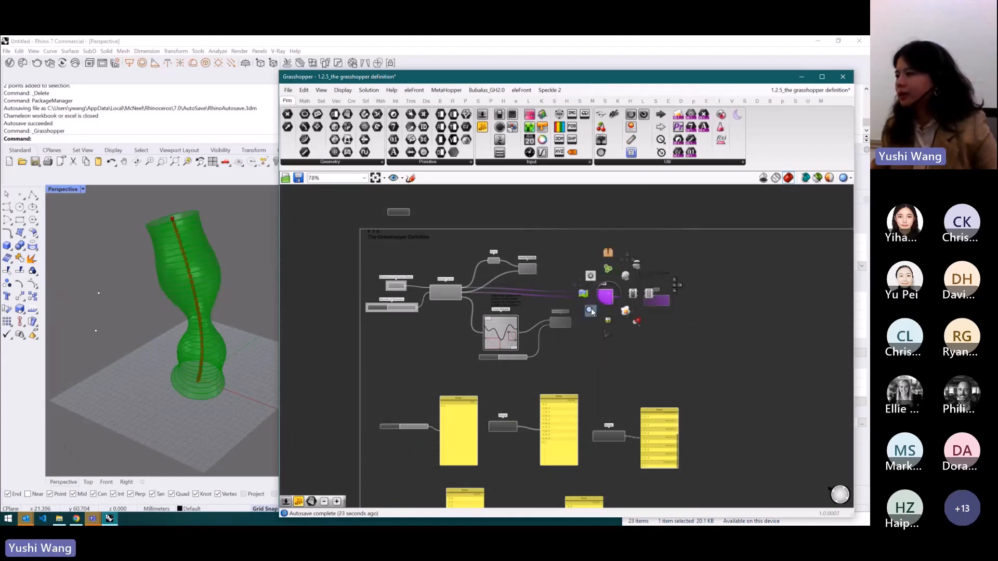
pyautogui.click(591, 311)
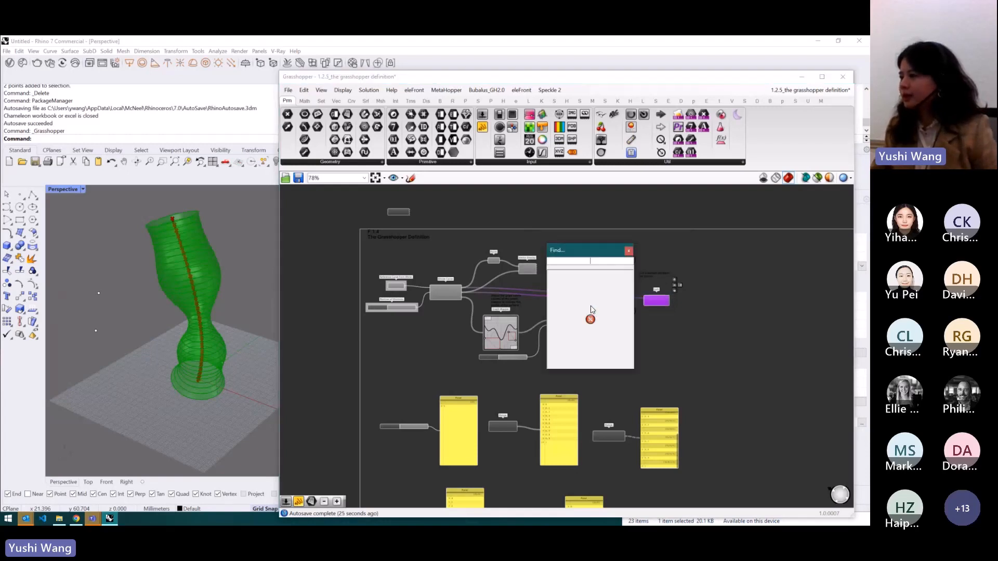
pyautogui.moveTo(574, 251); pyautogui.dragTo(661, 255)
pyautogui.scroll(4, 612, 290)
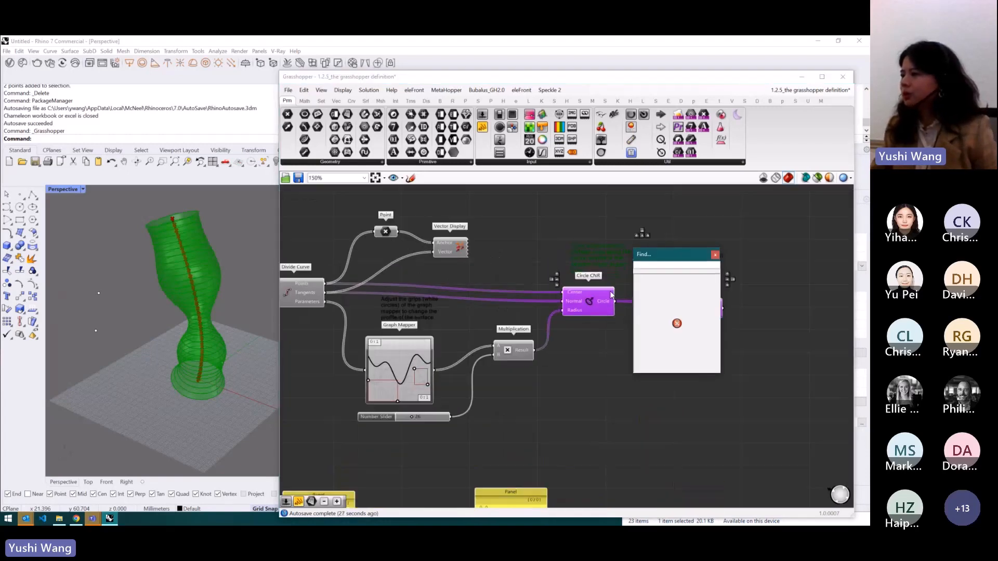
pyautogui.scroll(-2, 611, 295)
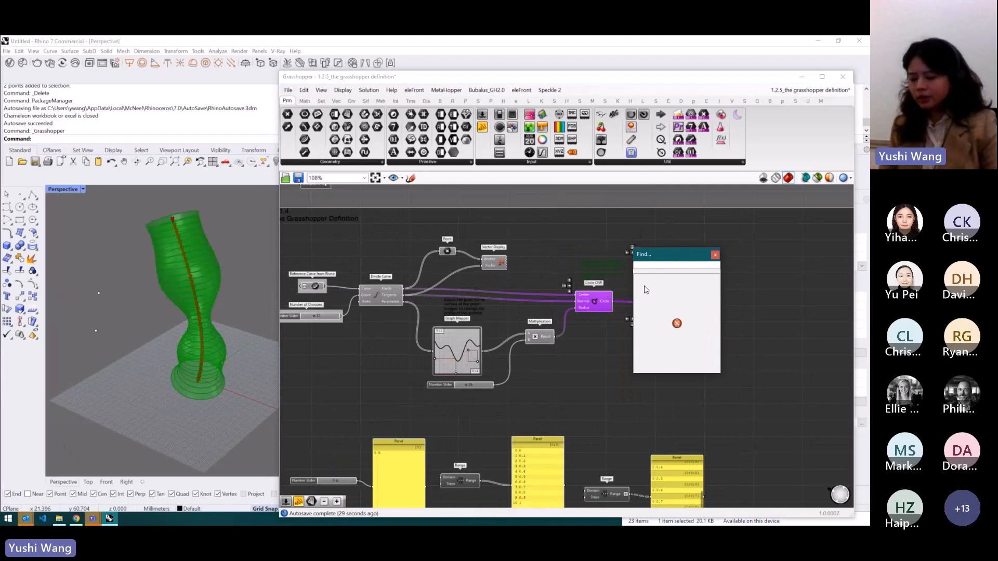
# - Search the definition for "curve", then for "point", and close the Find dialog
pyautogui.write('curve')
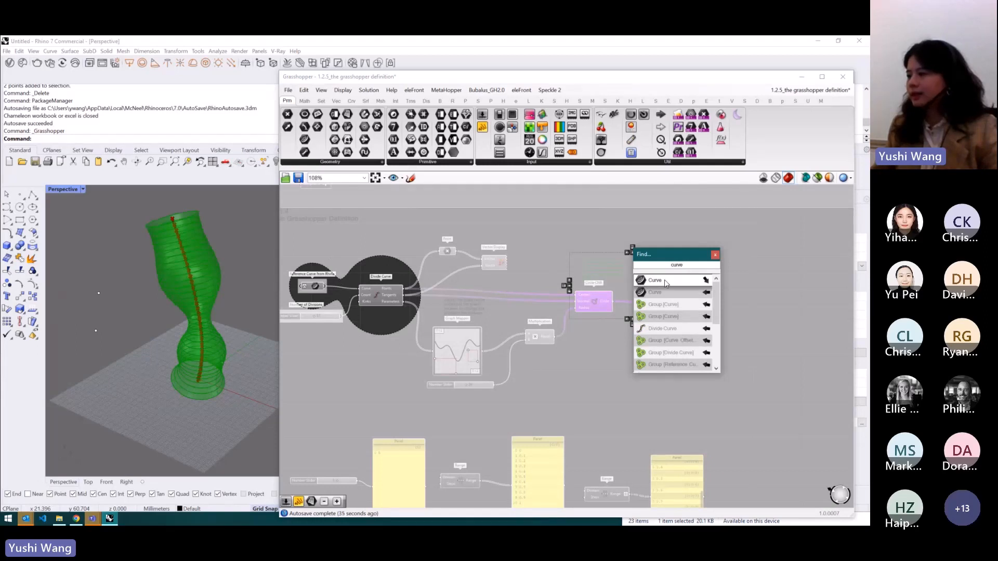
pyautogui.press('BackSpace')
pyautogui.press('BackSpace')
pyautogui.press('BackSpace')
pyautogui.press('BackSpace')
pyautogui.press('BackSpace')
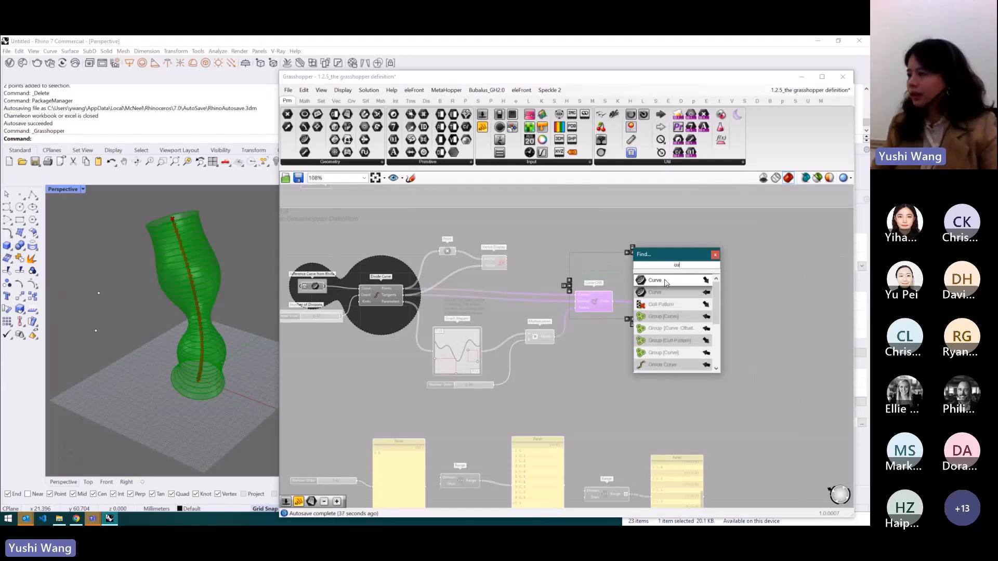
pyautogui.write('point')
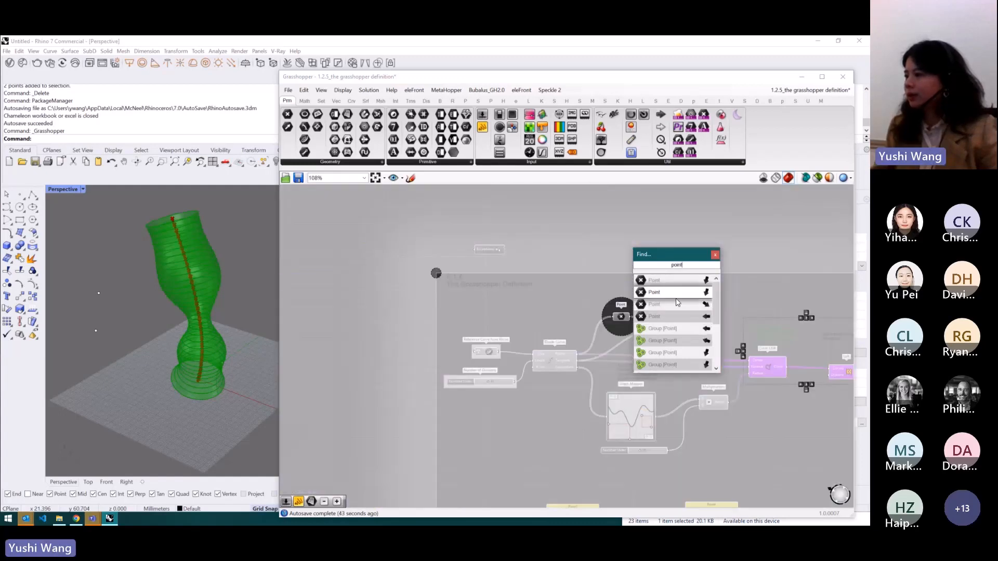
pyautogui.click(715, 255)
pyautogui.click(478, 299)
pyautogui.scroll(-5, 474, 333)
pyautogui.scroll(4, 507, 276)
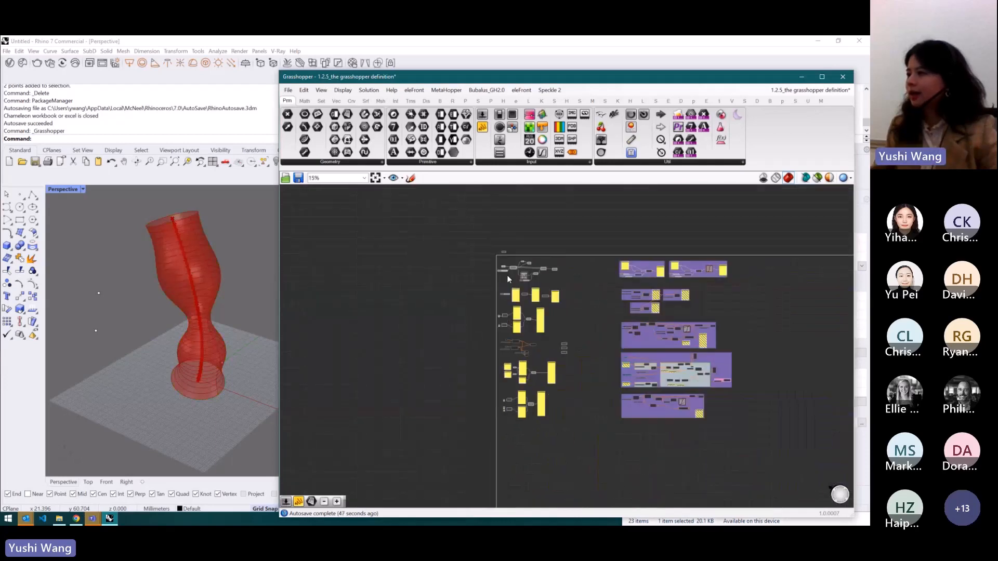
pyautogui.scroll(3, 607, 294)
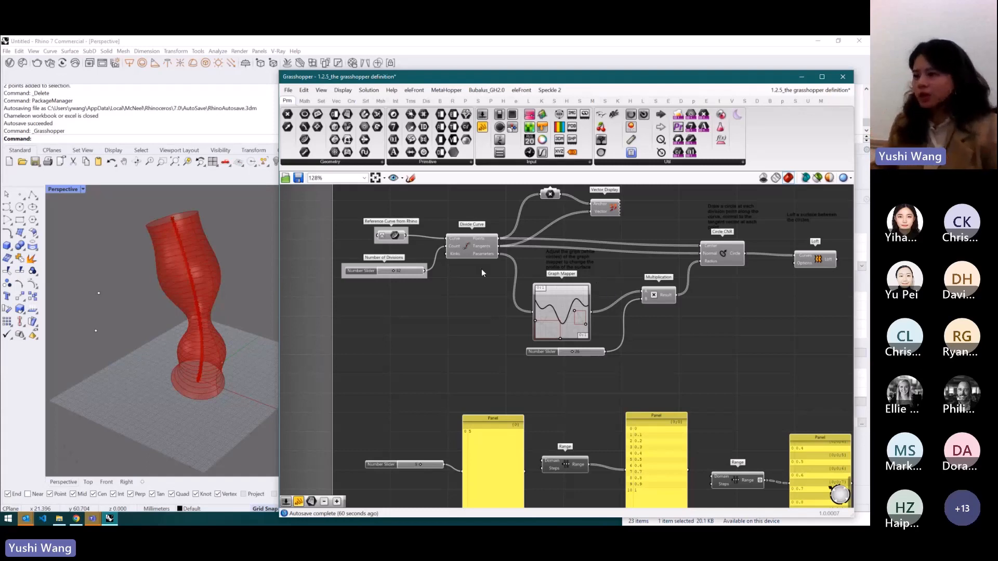
# - Publish the Number of Divisions slider to the Remote Control Panel
pyautogui.rightClick(370, 269)
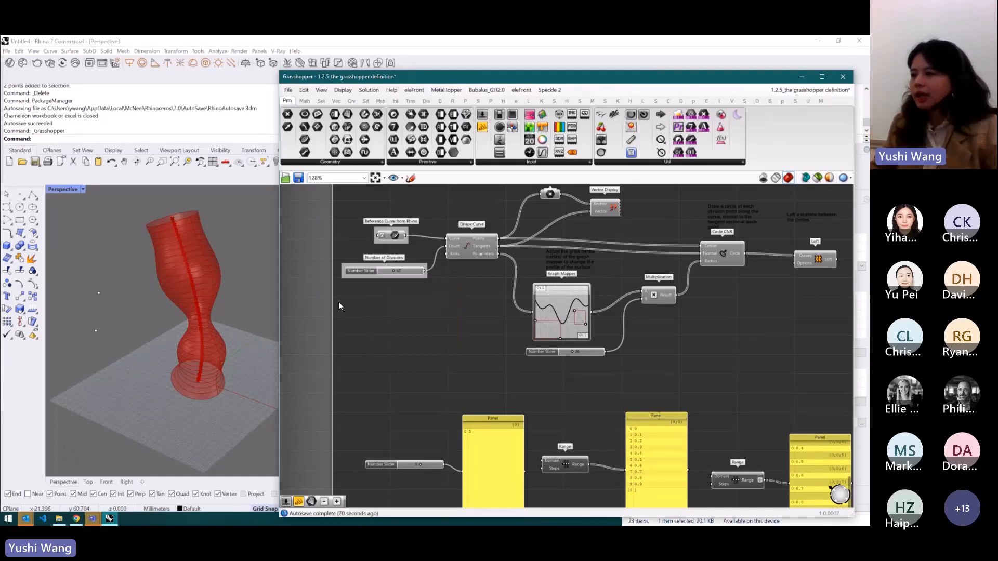
pyautogui.rightClick(371, 273)
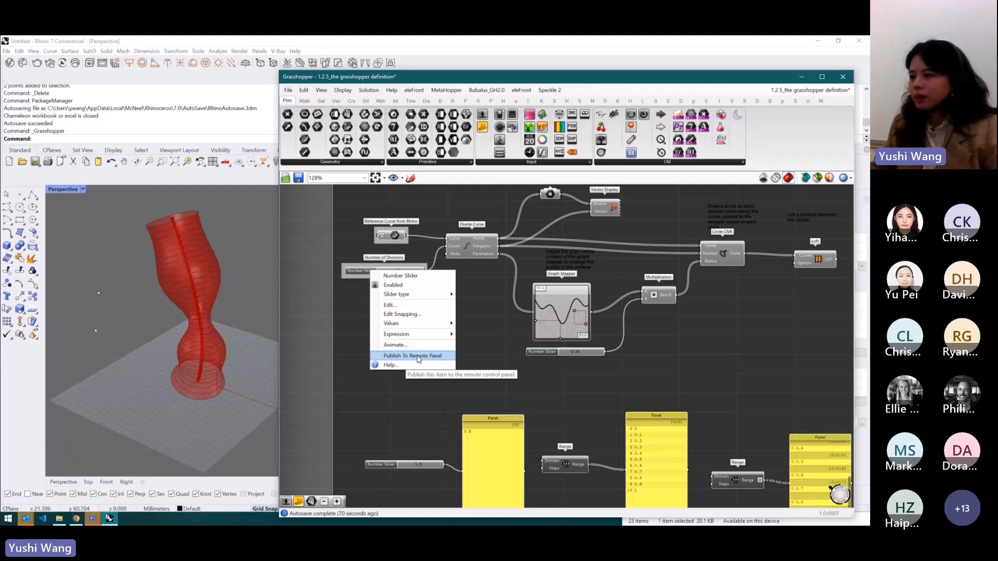
pyautogui.click(437, 358)
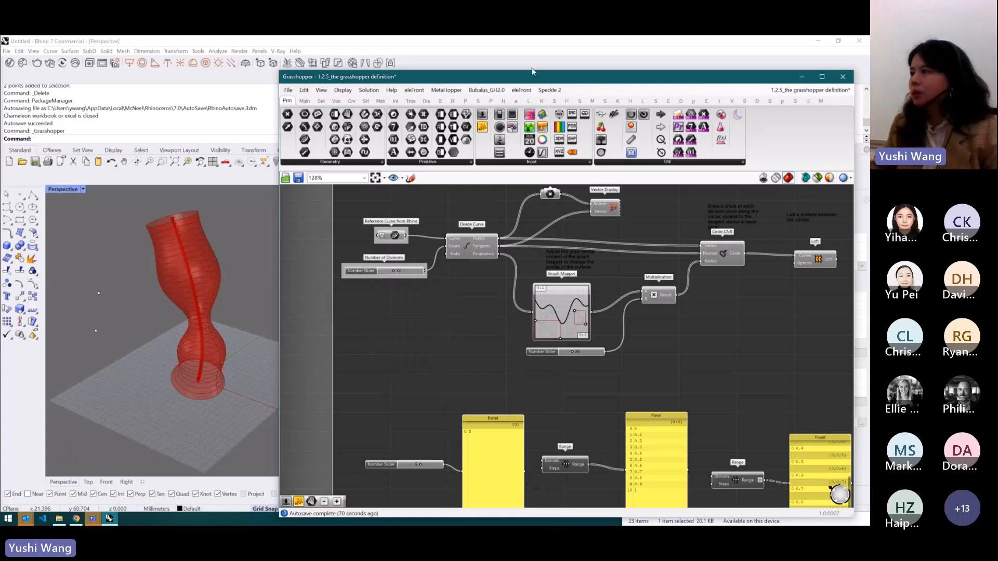
# - Show the Grasshopper remote control panel in Rhino and set the published slider to 14 there
pyautogui.moveTo(532, 71); pyautogui.dragTo(433, 476)
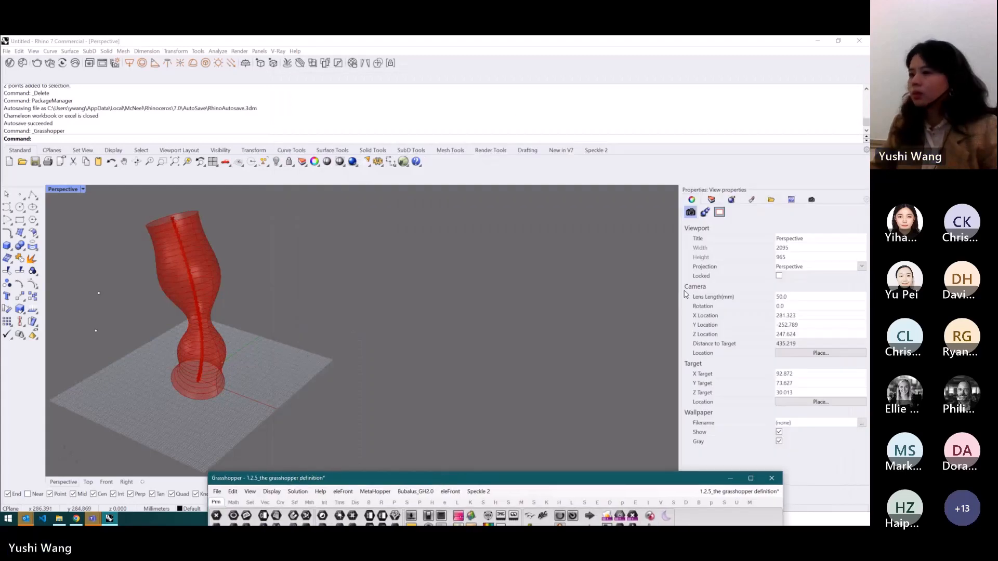
pyautogui.rightClick(829, 204)
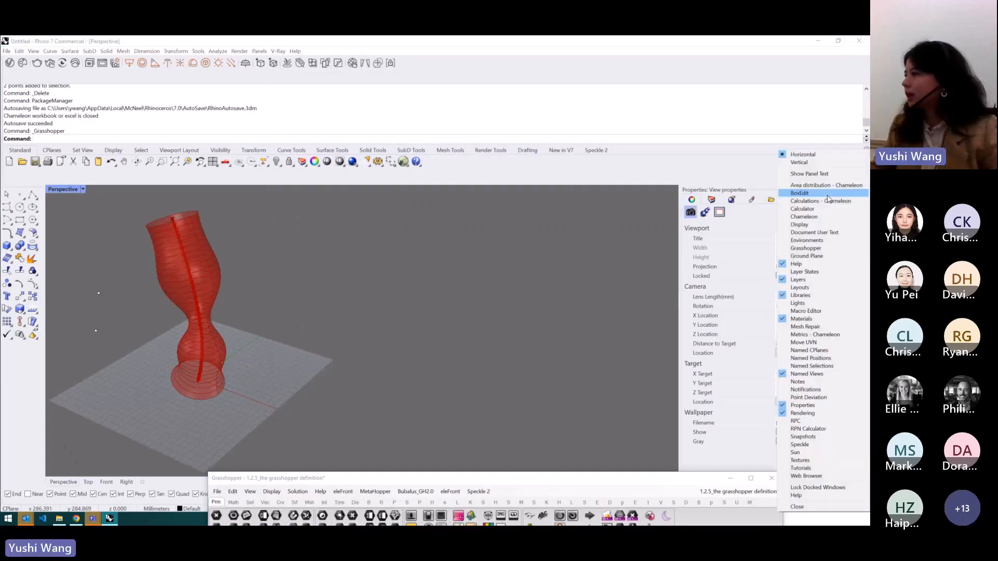
pyautogui.click(813, 250)
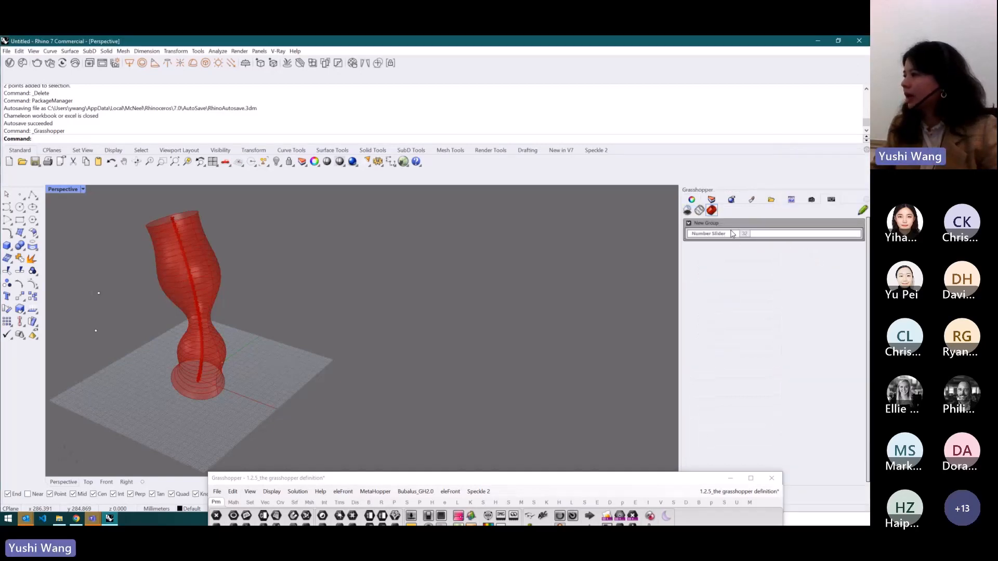
pyautogui.moveTo(745, 234); pyautogui.dragTo(716, 239)
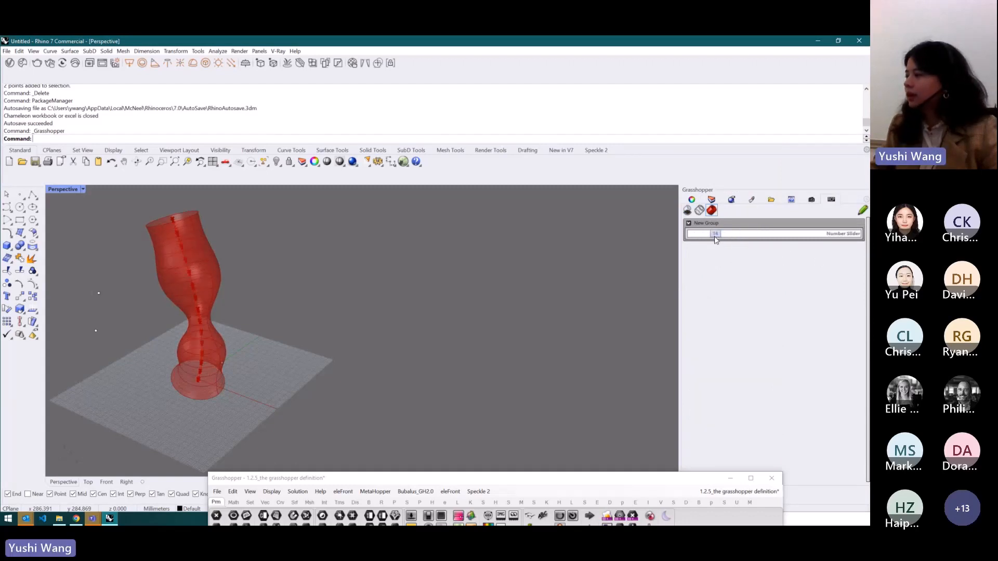
# - Add a custom label and a new group in the remote control panel
pyautogui.click(861, 210)
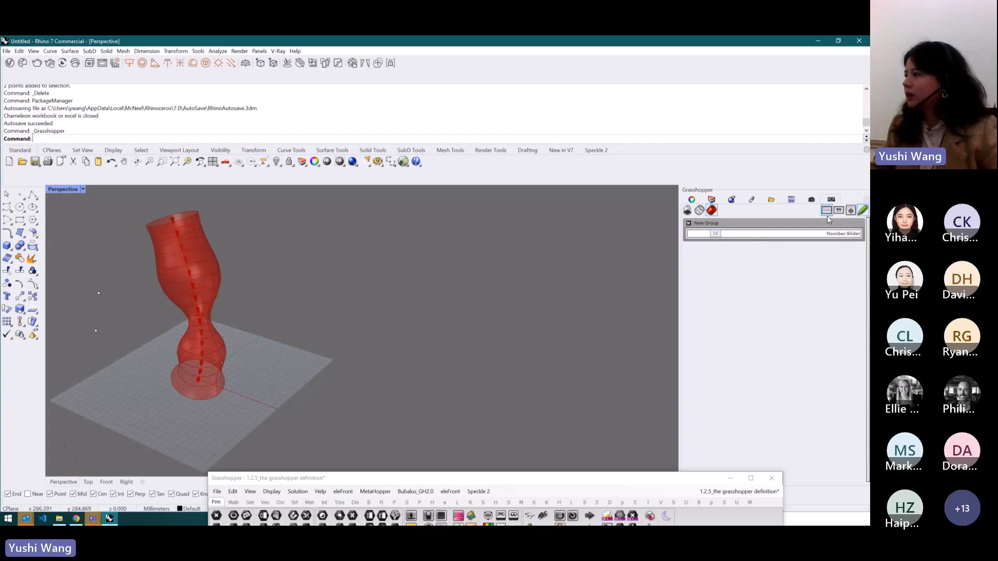
pyautogui.click(824, 213)
pyautogui.click(838, 212)
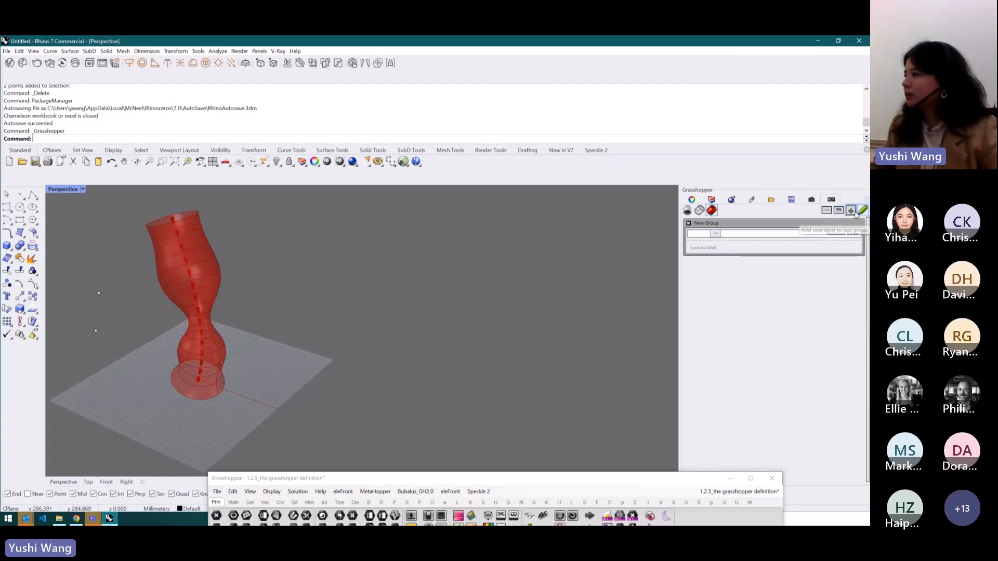
pyautogui.click(849, 210)
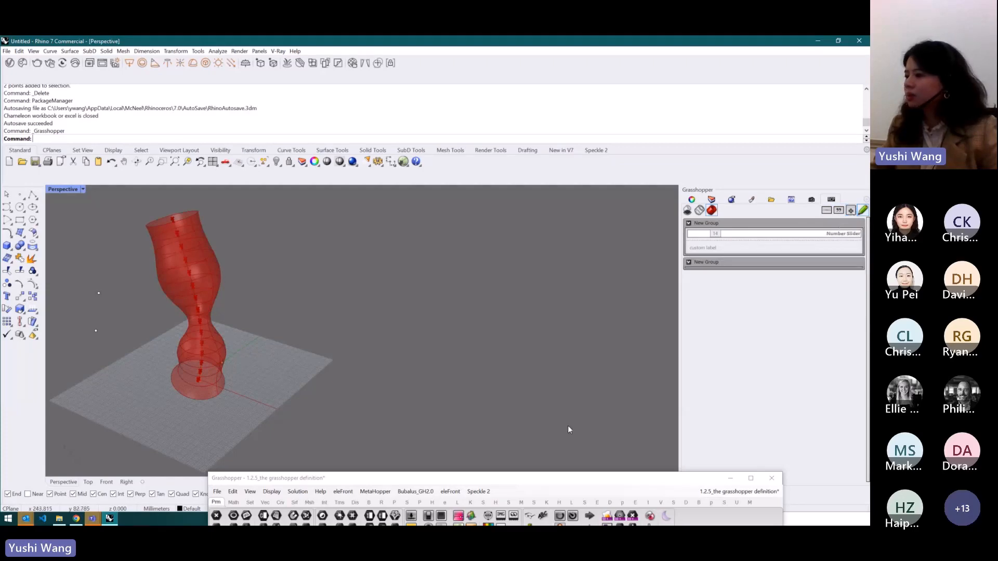
# - Place a new Panel on the canvas below the Number of Divisions slider
pyautogui.moveTo(556, 481); pyautogui.dragTo(585, 115)
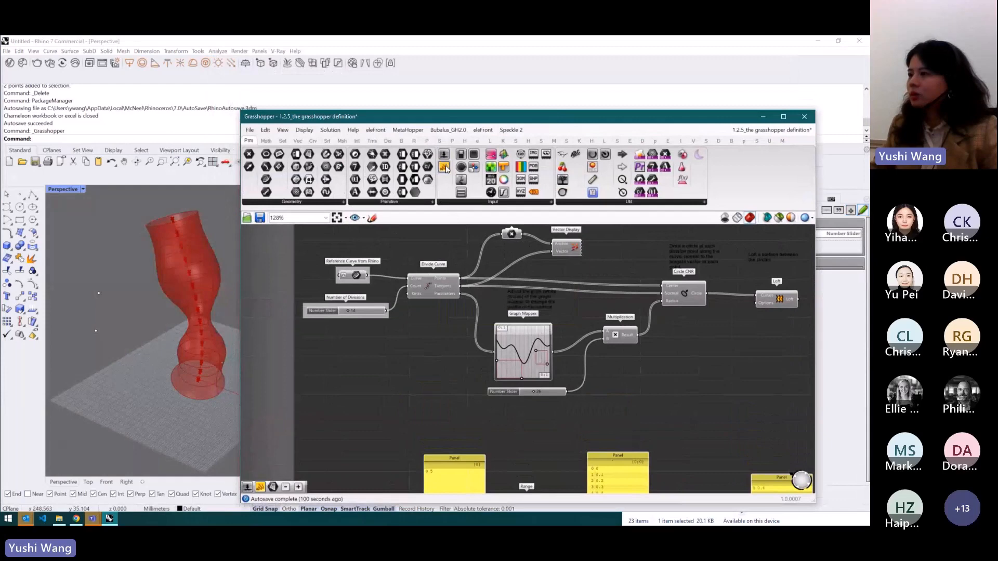
pyautogui.moveTo(419, 279); pyautogui.dragTo(394, 358)
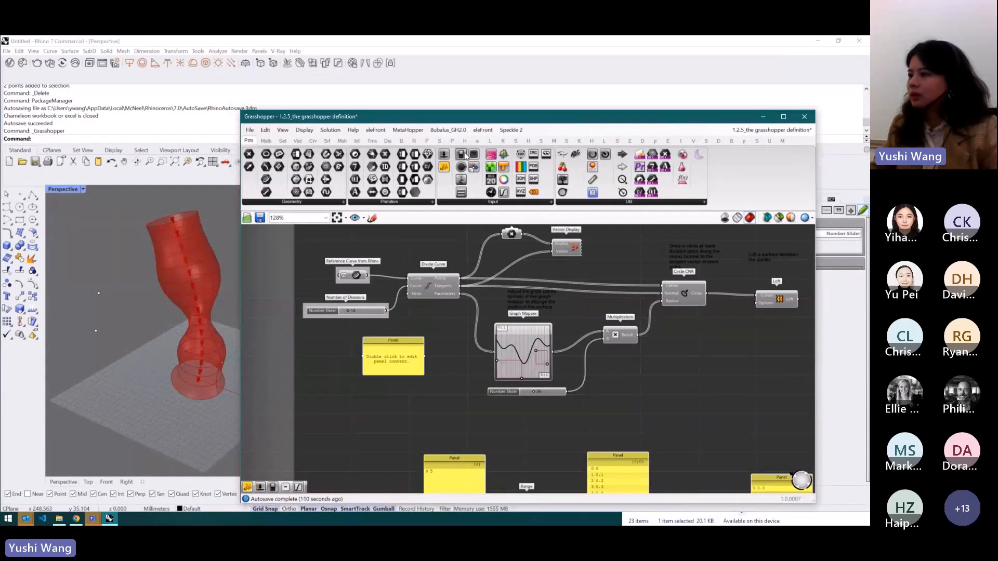
pyautogui.click(396, 410)
pyautogui.scroll(4, 409, 357)
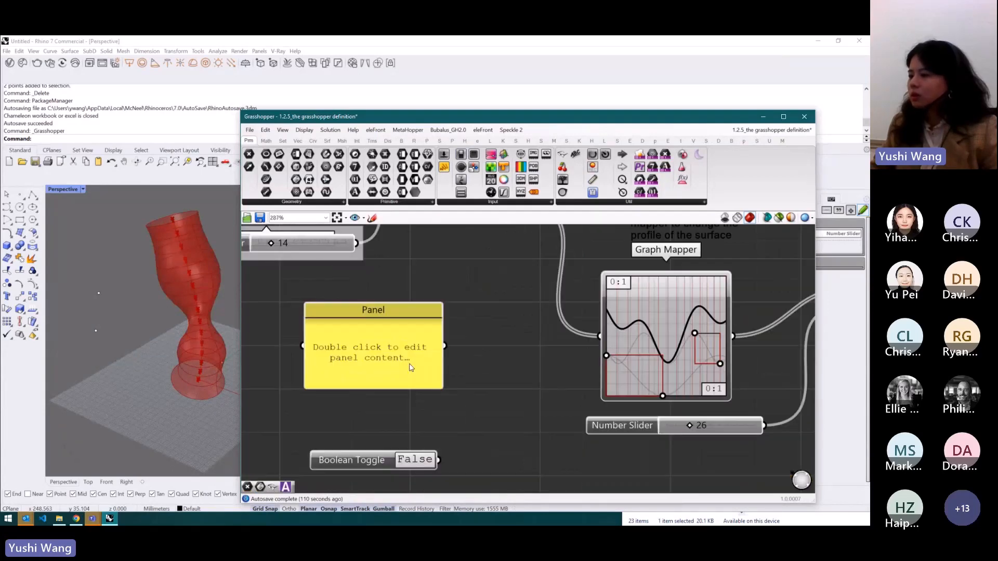
pyautogui.scroll(-2, 416, 296)
# - Enter the values 4, 5 and 6 on separate lines in the new panel
pyautogui.doubleClick(394, 354)
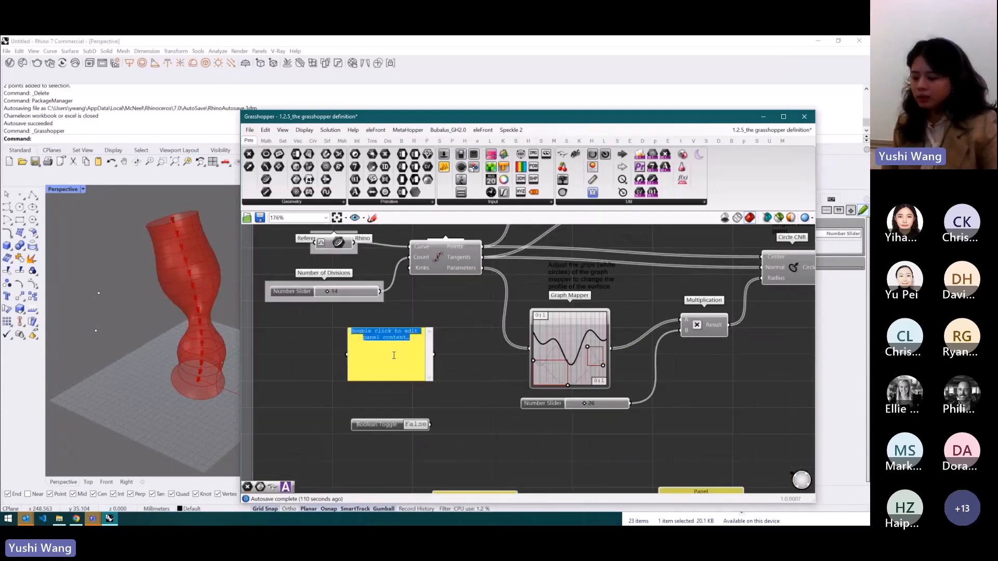
pyautogui.write('4')
pyautogui.press('Return')
pyautogui.write('5')
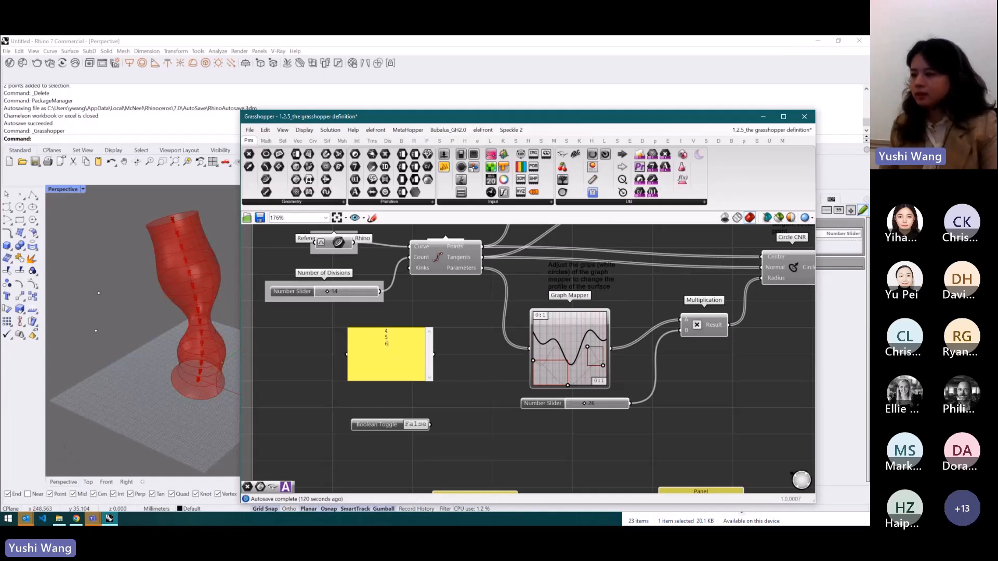
pyautogui.press('Return')
pyautogui.write('6')
pyautogui.click(432, 325)
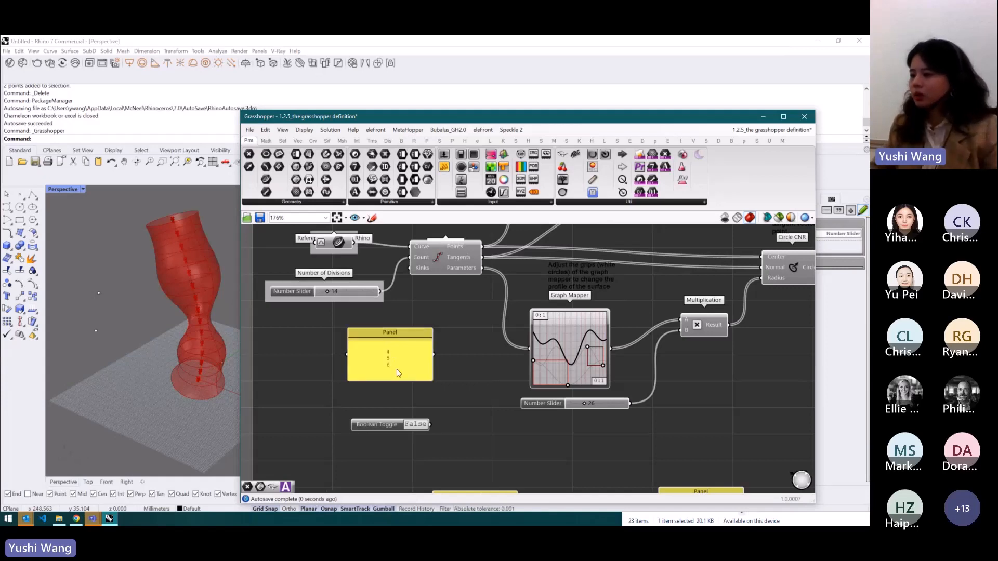
# - Turn off the panel's Multiline Data option and move the panel slightly right
pyautogui.rightClick(407, 354)
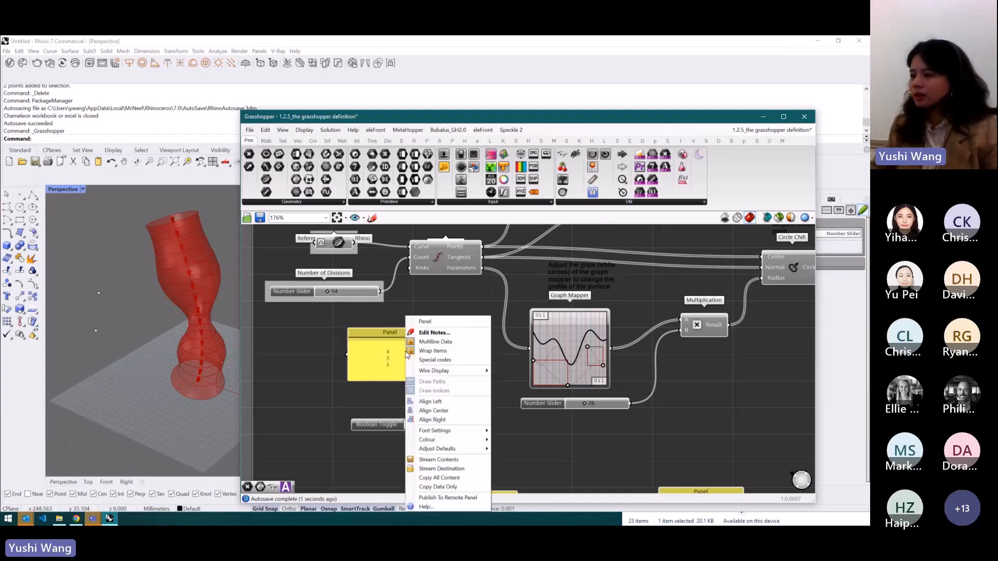
pyautogui.click(443, 343)
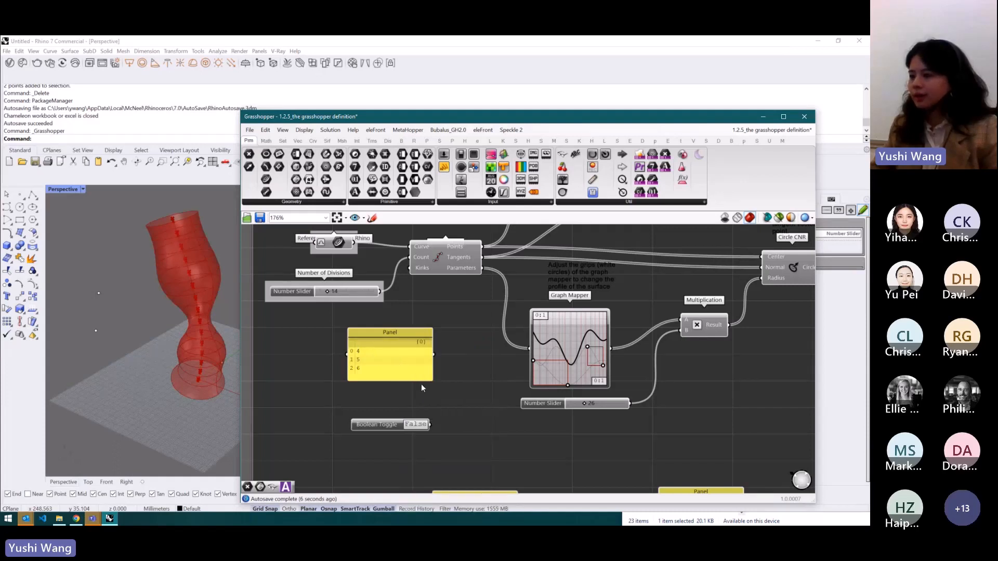
pyautogui.moveTo(416, 330); pyautogui.dragTo(465, 329)
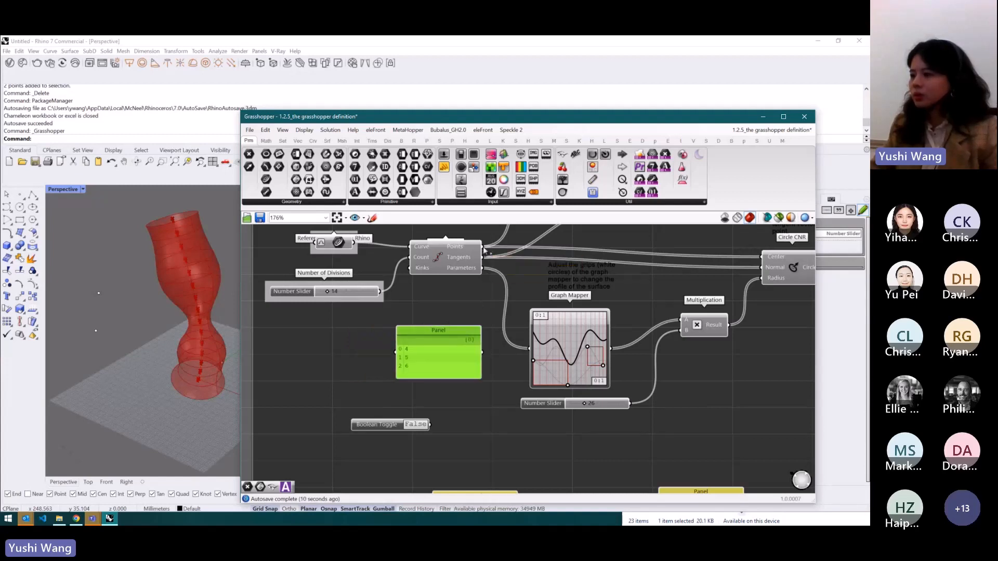
# - Connect Divide Curve's Points output to the panel's input
pyautogui.moveTo(482, 267); pyautogui.dragTo(395, 349)
pyautogui.scroll(2, 466, 364)
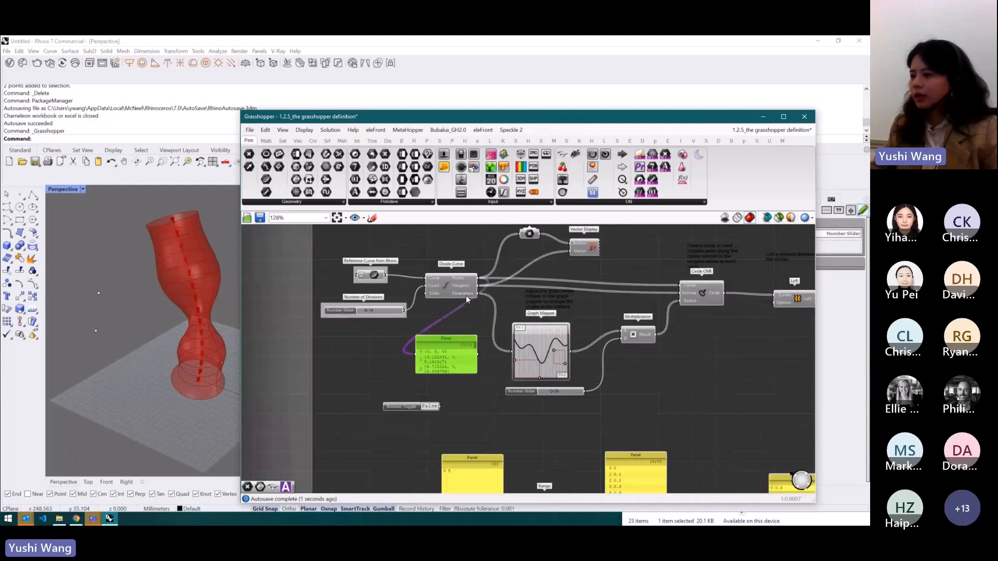
pyautogui.moveTo(488, 397); pyautogui.dragTo(486, 439)
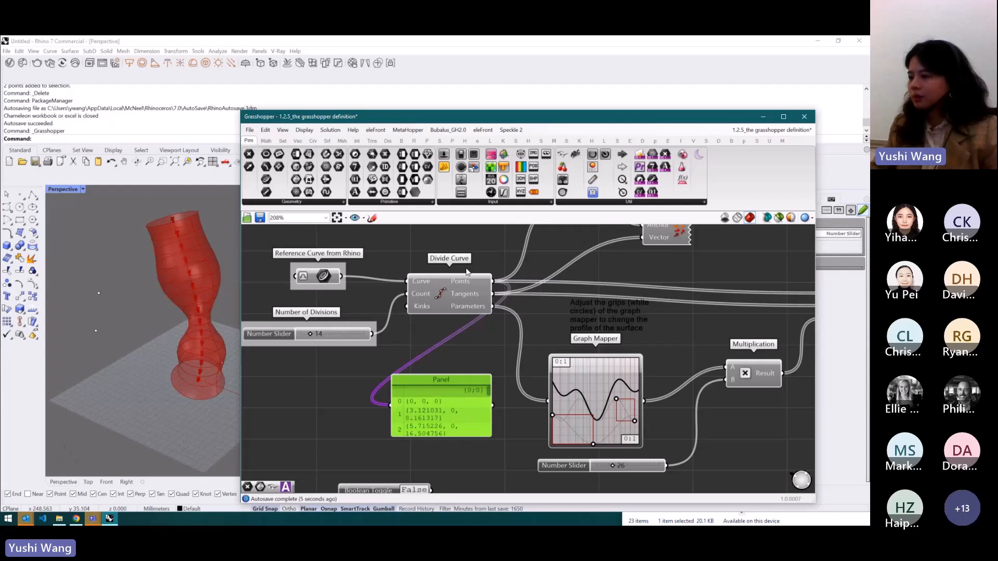
# - Publish the points panel to the Remote Control Panel
pyautogui.rightClick(455, 383)
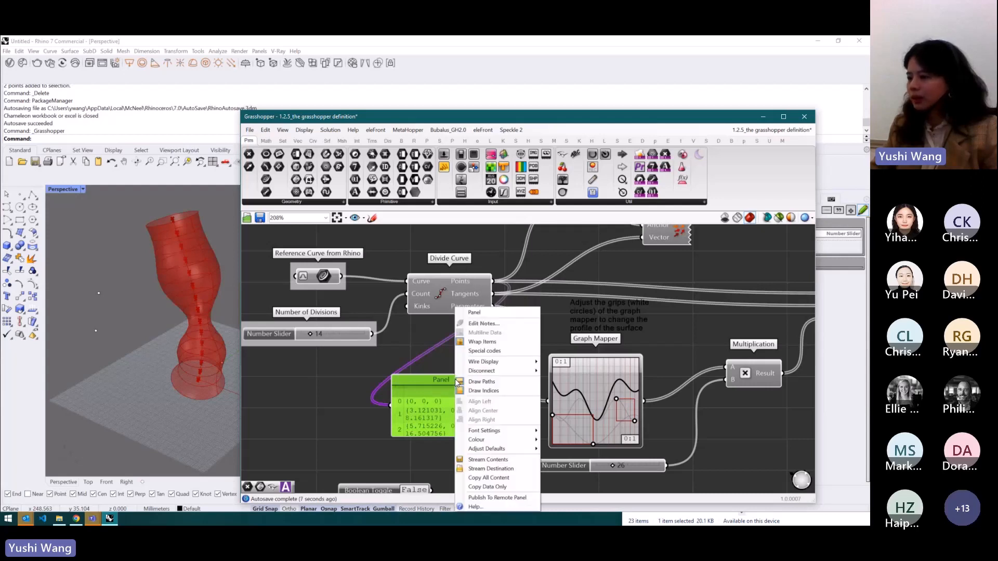
pyautogui.click(480, 499)
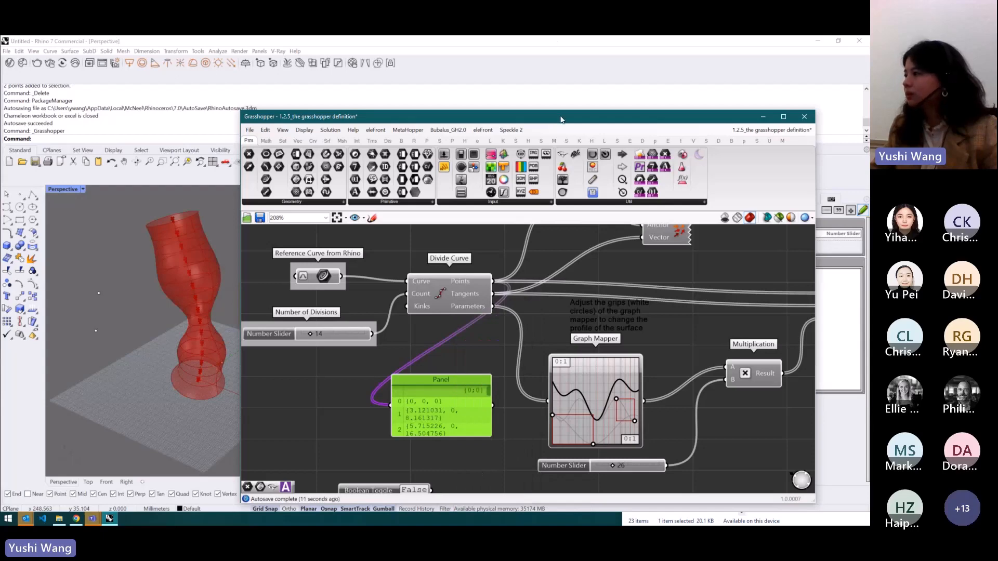
pyautogui.moveTo(561, 120); pyautogui.dragTo(402, 103)
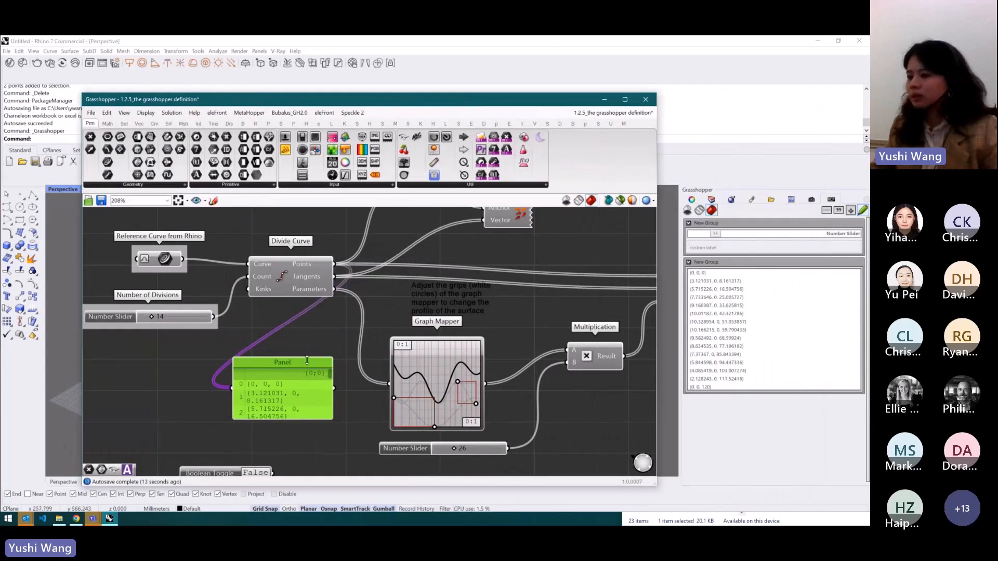
# - Switch the Boolean Toggle to True and publish it to the Remote Control Panel
pyautogui.scroll(-3, 311, 329)
pyautogui.scroll(4, 254, 400)
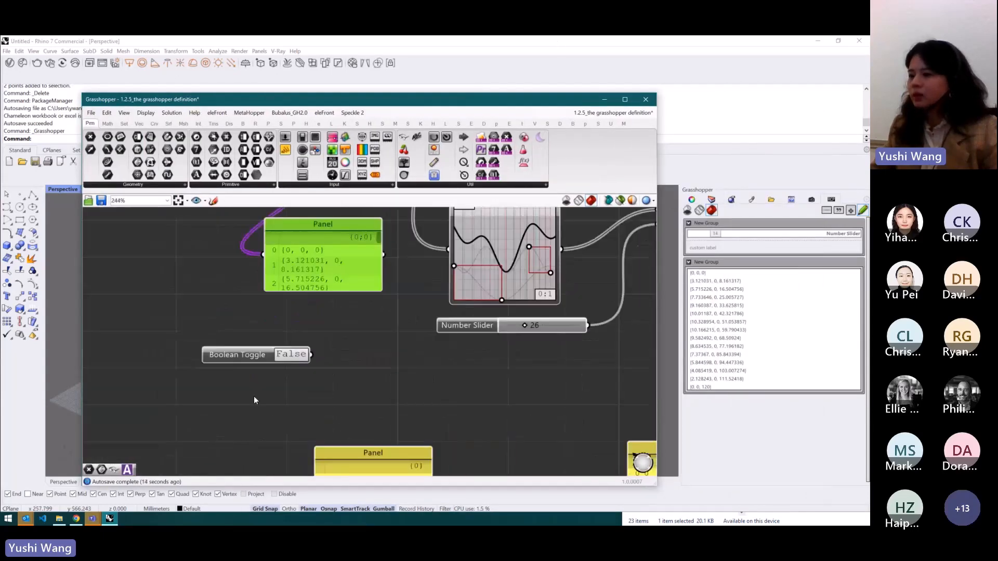
pyautogui.doubleClick(292, 355)
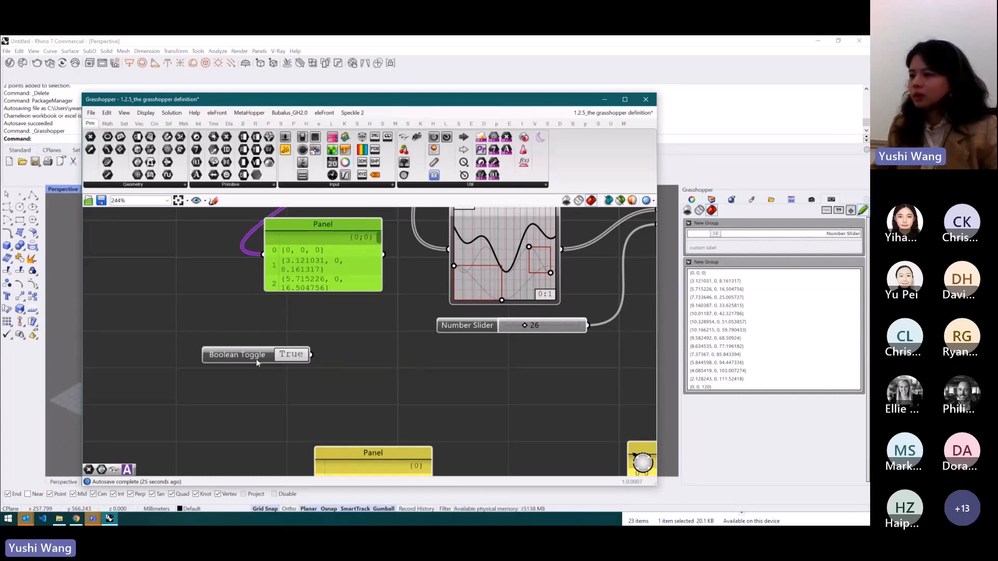
pyautogui.rightClick(256, 356)
pyautogui.click(300, 382)
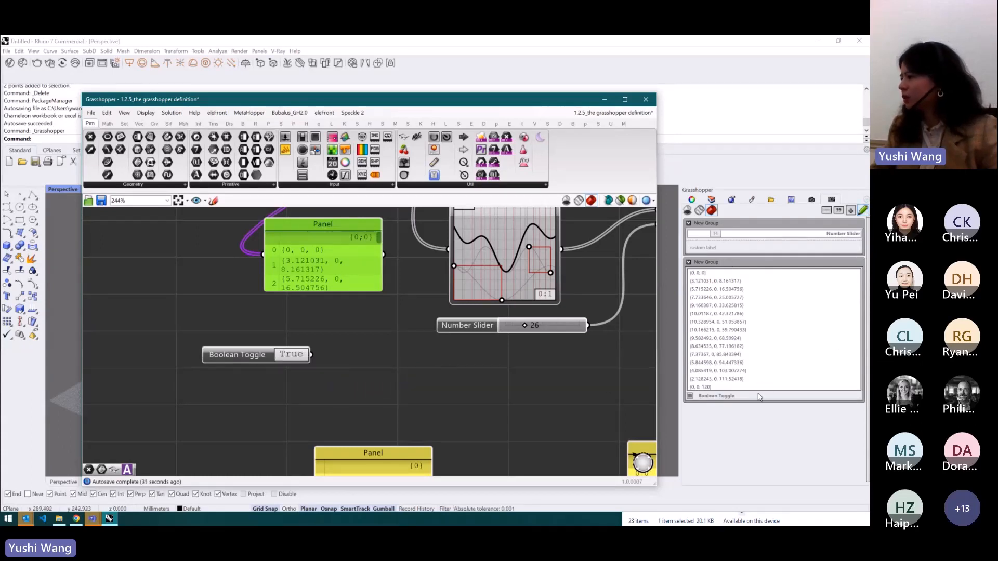
# - Remove all the published items from the Remote Control Panel
pyautogui.moveTo(760, 398); pyautogui.dragTo(653, 471)
pyautogui.moveTo(789, 262); pyautogui.dragTo(737, 461)
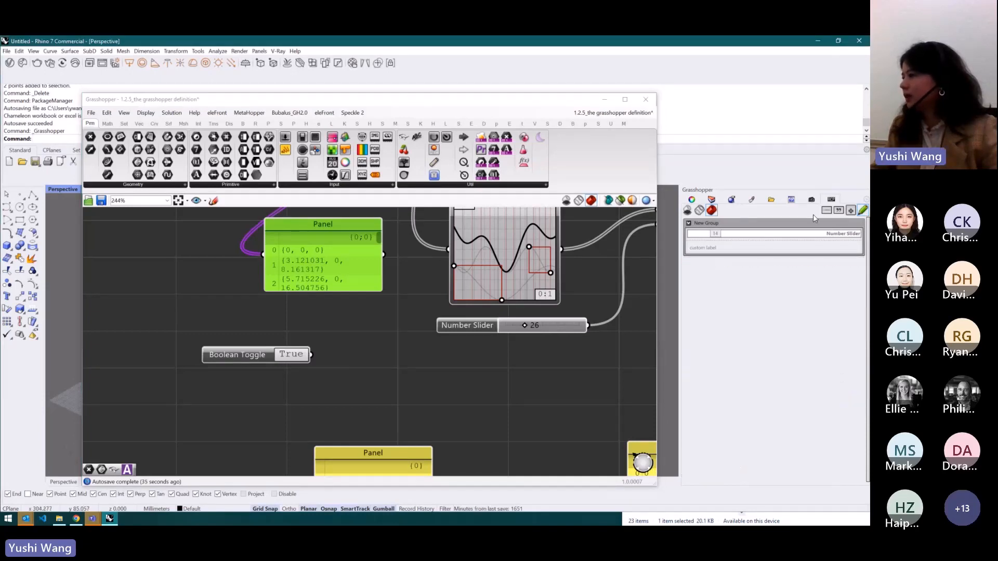
pyautogui.moveTo(804, 248); pyautogui.dragTo(783, 306)
pyautogui.moveTo(792, 237); pyautogui.dragTo(769, 341)
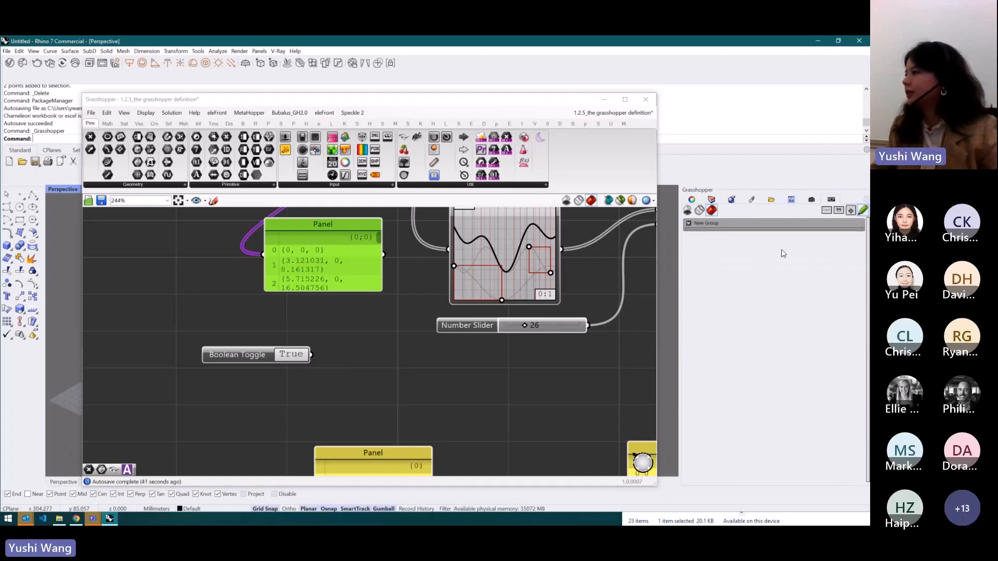
# - Move the Grasshopper window to the right so the Rhino viewport shows beside it
pyautogui.click(493, 101)
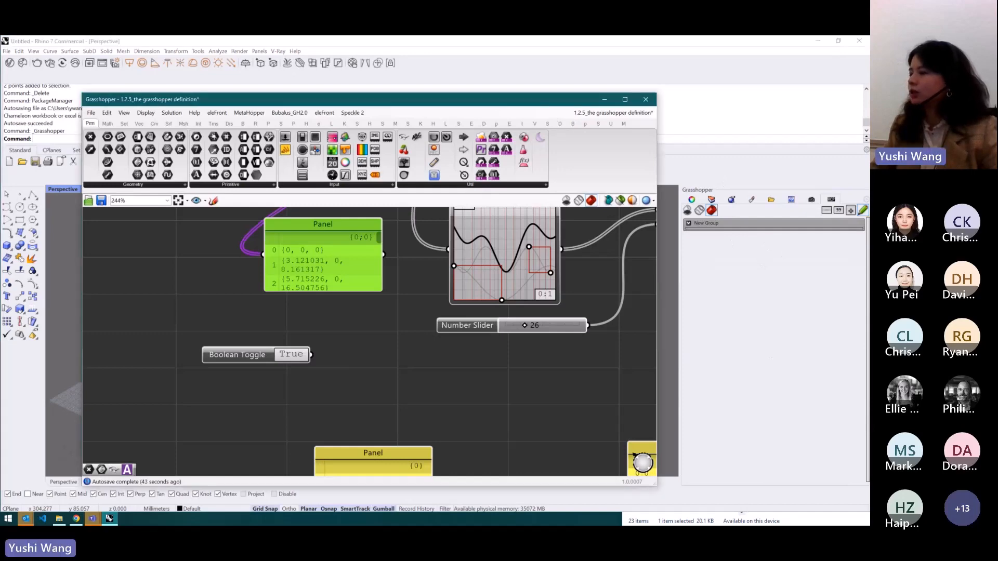
pyautogui.moveTo(483, 104); pyautogui.dragTo(715, 99)
pyautogui.scroll(-6, 595, 261)
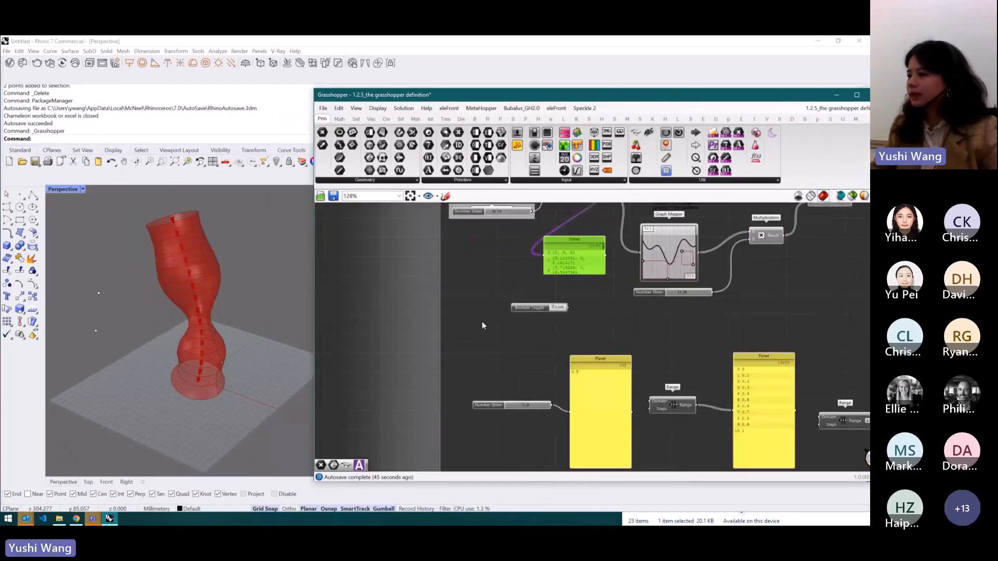
pyautogui.scroll(4, 542, 318)
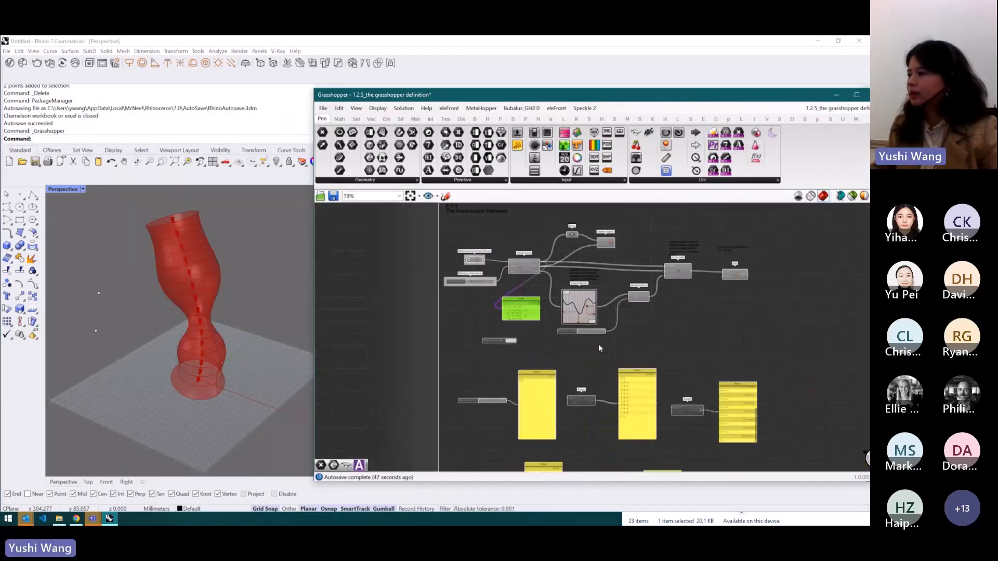
pyautogui.scroll(-1, 606, 279)
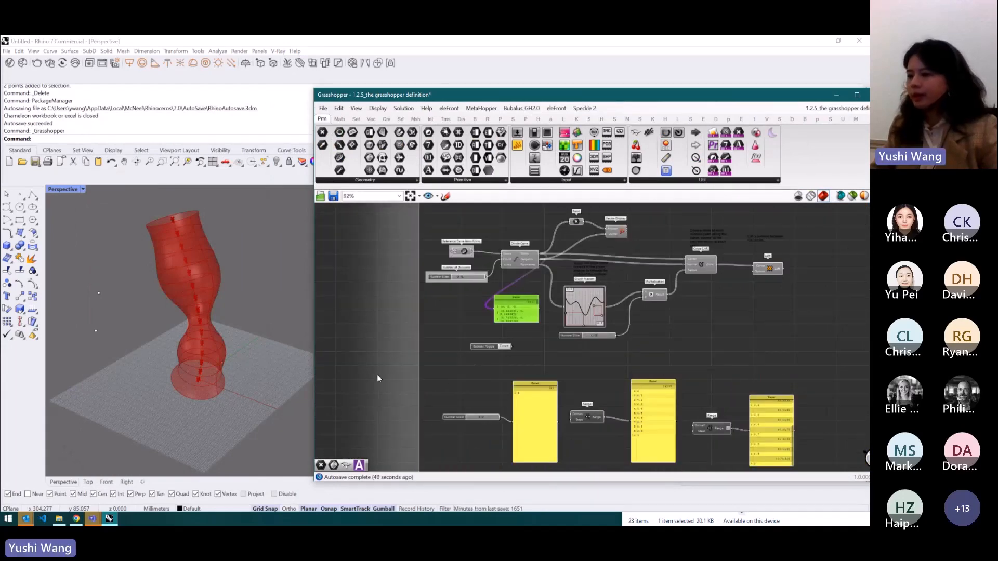
pyautogui.scroll(-1, 377, 378)
# - Browse the Grasshopper Courses board in Mural, examining the Component Type section
pyautogui.click(76, 521)
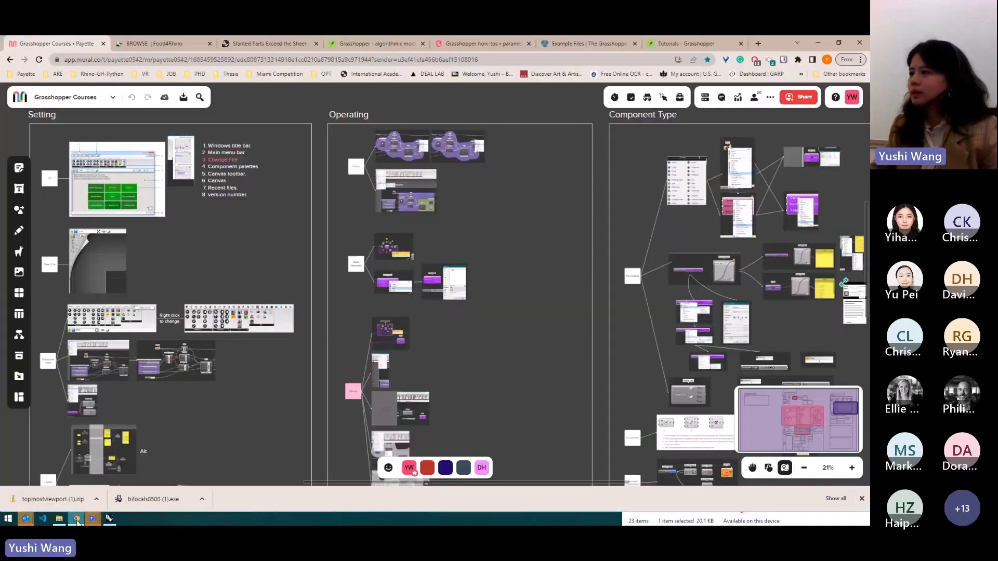
pyautogui.scroll(-3, 400, 165)
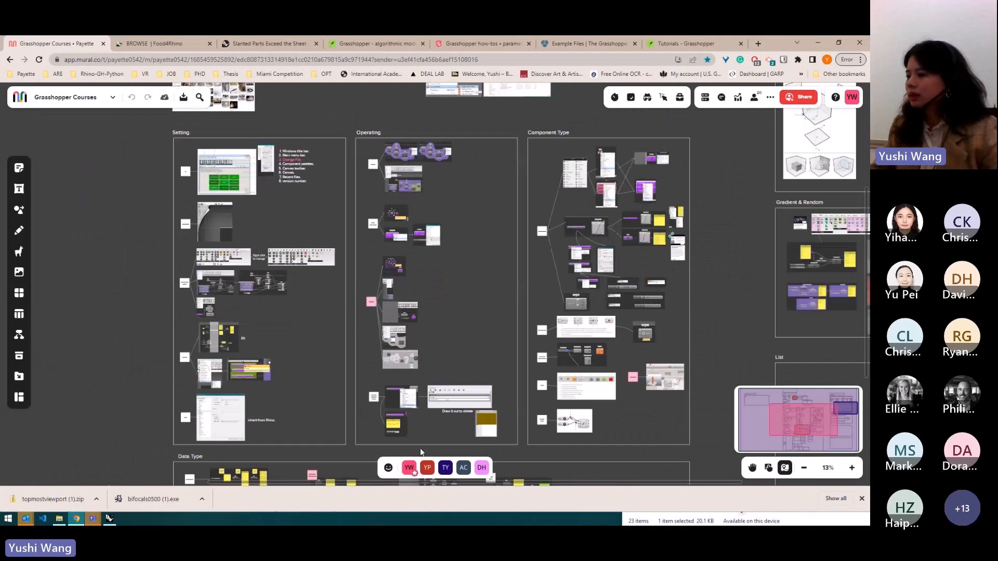
pyautogui.scroll(3, 442, 418)
pyautogui.scroll(-4, 405, 426)
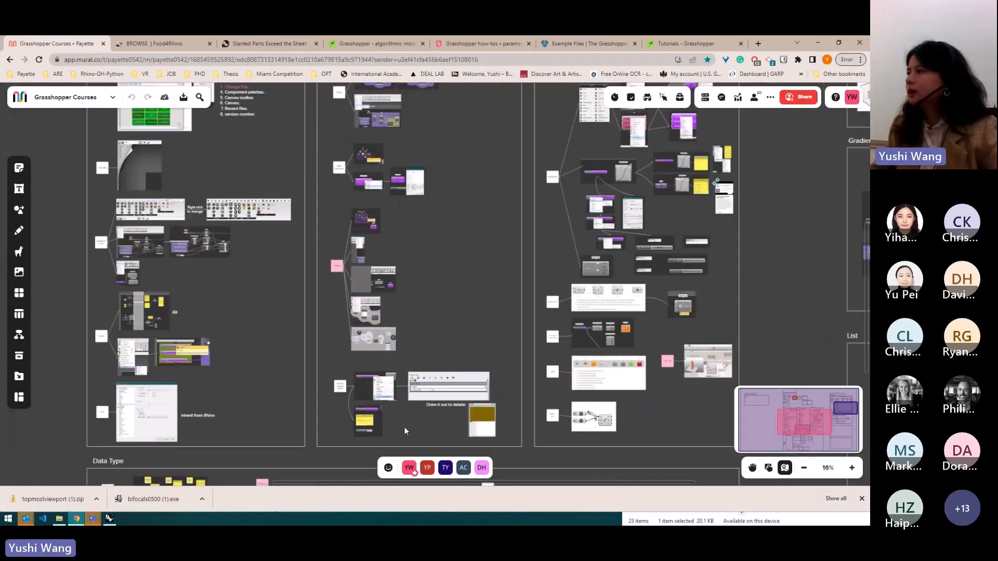
pyautogui.scroll(2, 678, 357)
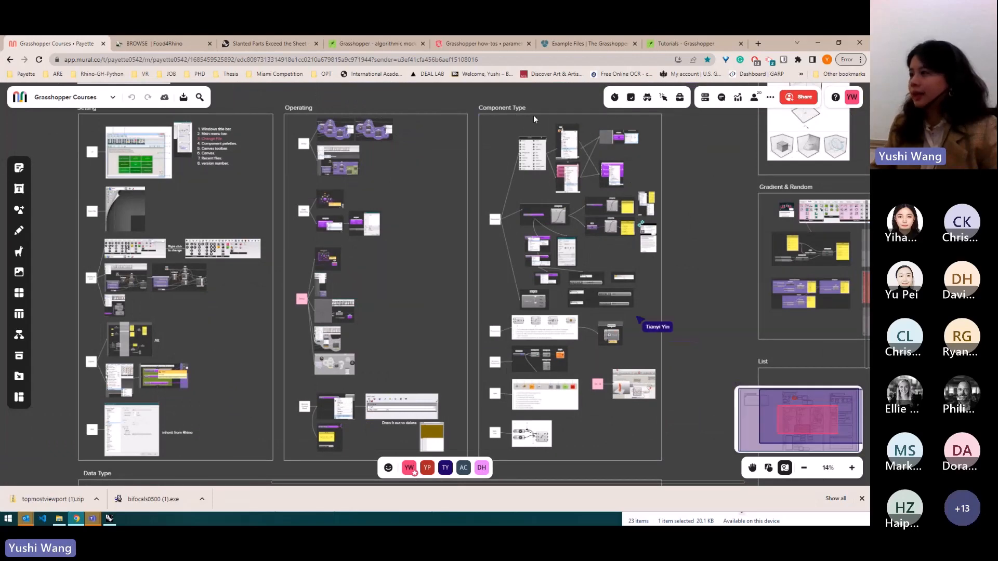
pyautogui.scroll(2, 634, 151)
pyautogui.scroll(1, 468, 222)
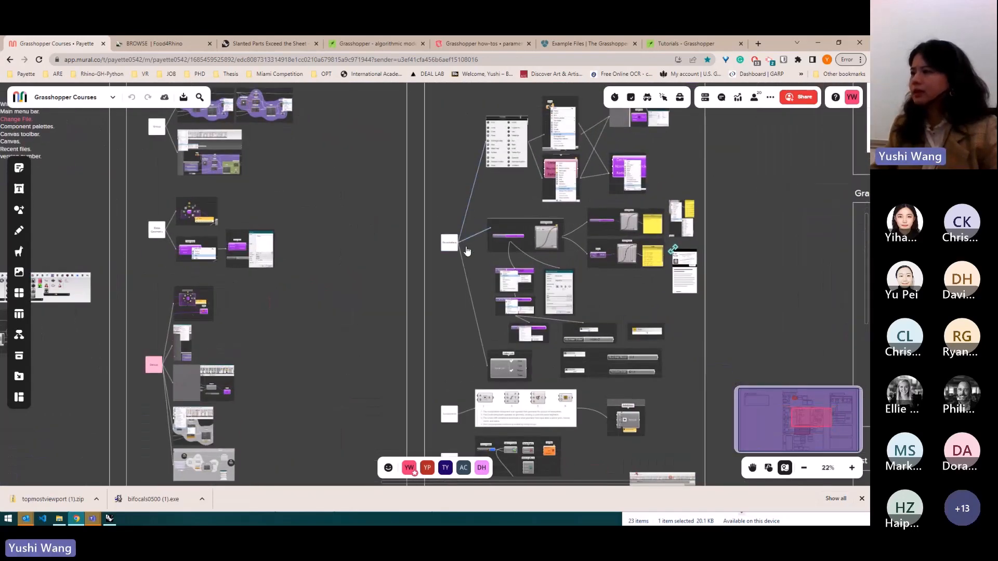
pyautogui.scroll(-1, 465, 249)
pyautogui.scroll(2, 583, 179)
pyautogui.scroll(4, 603, 146)
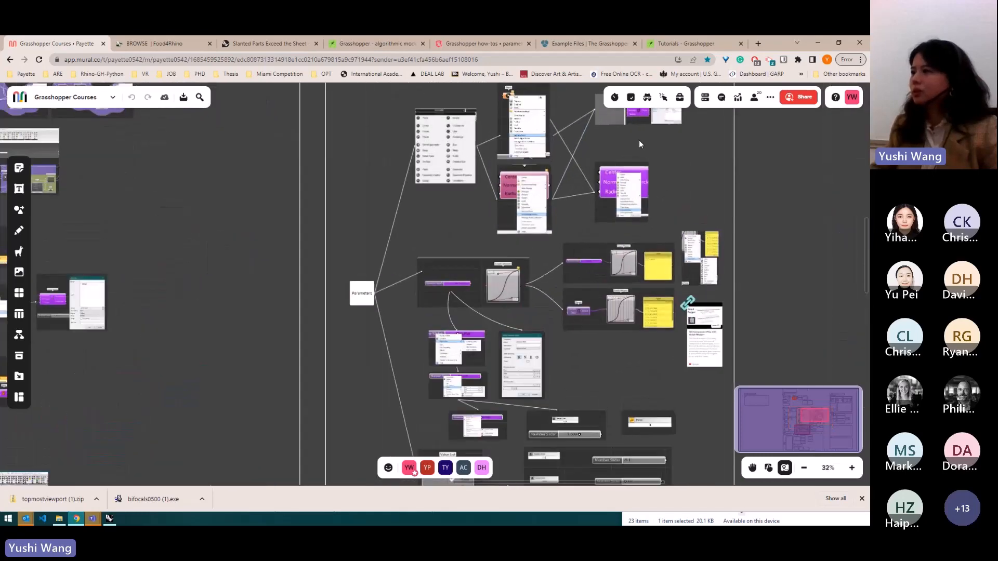
pyautogui.scroll(3, 392, 131)
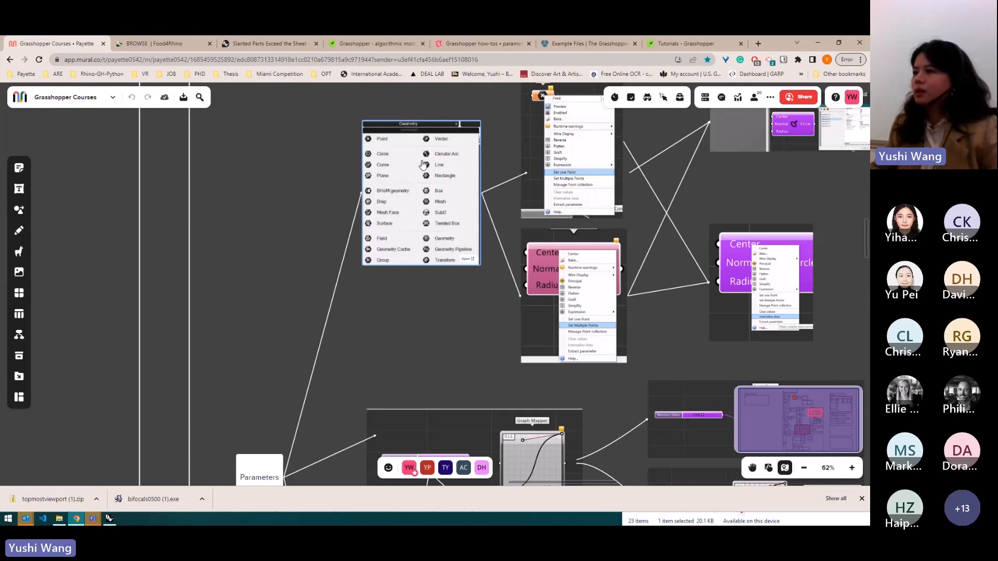
pyautogui.scroll(-1, 413, 165)
pyautogui.click(820, 44)
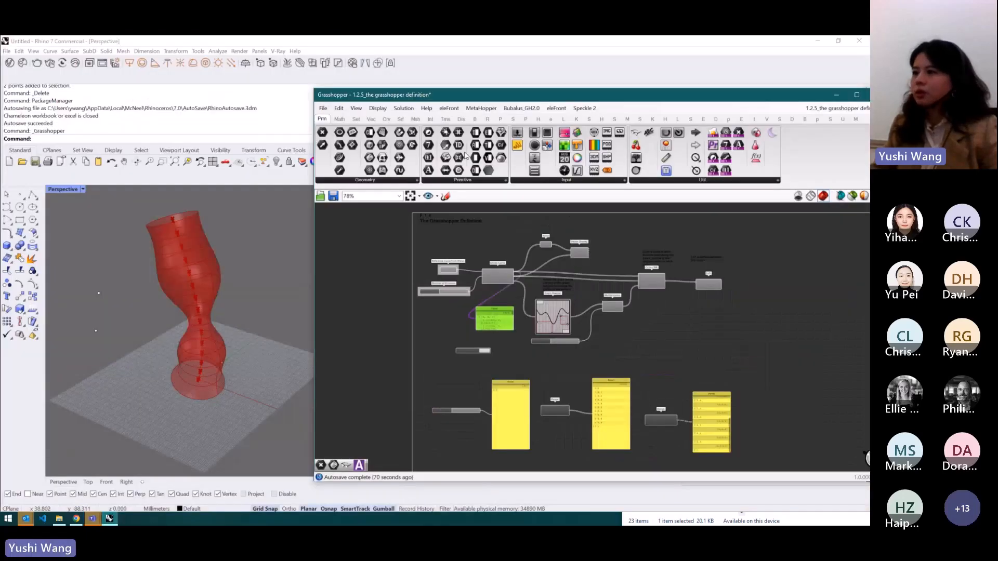
# - Place a Point parameter from the Geometry parameters onto the empty canvas area
pyautogui.click(381, 181)
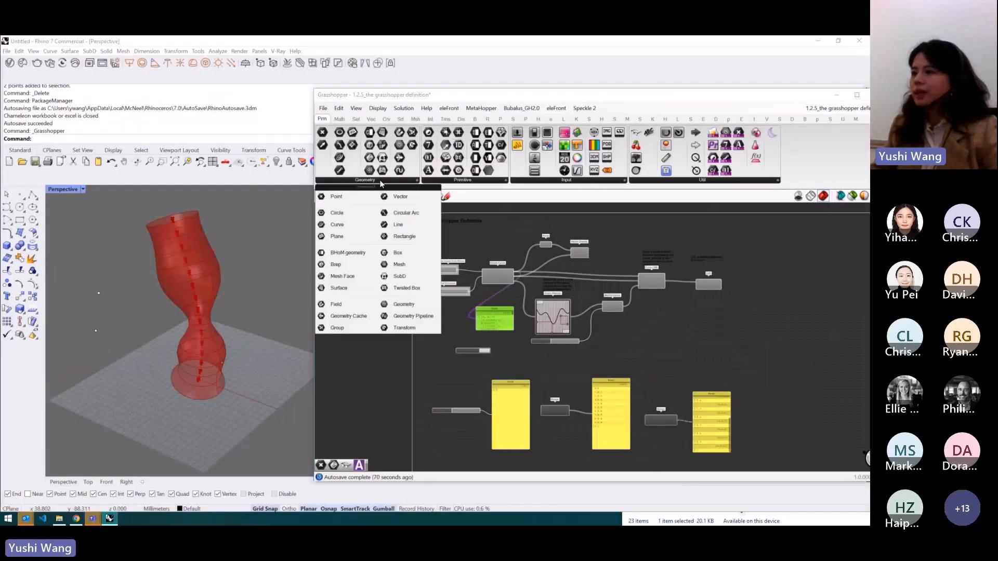
pyautogui.moveTo(336, 197); pyautogui.dragTo(395, 271)
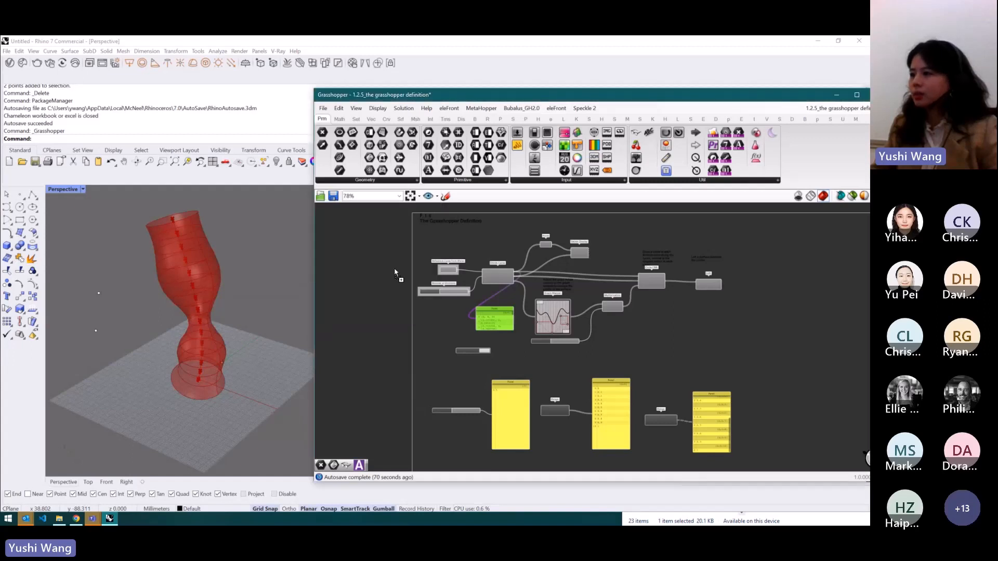
pyautogui.moveTo(425, 314); pyautogui.dragTo(427, 329)
# - Delete the Boolean Toggle and the points panel from the canvas
pyautogui.click(475, 349)
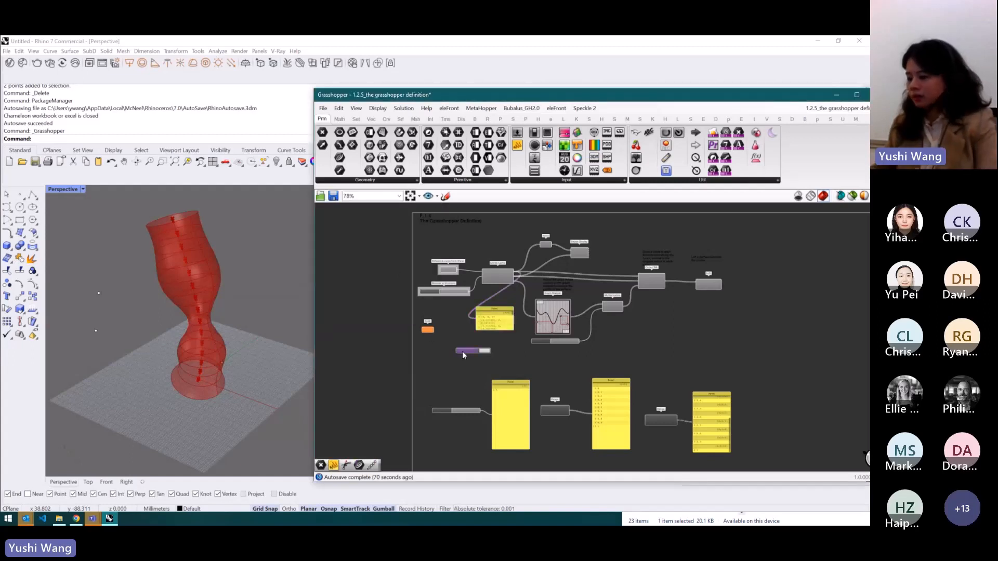
pyautogui.press('Delete')
pyautogui.click(495, 319)
pyautogui.press('Delete')
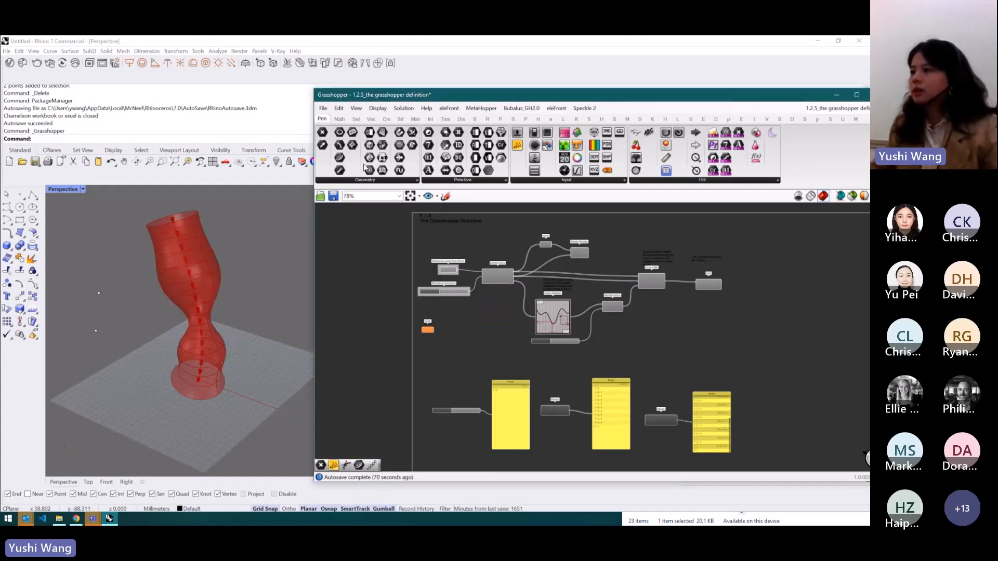
# - Add Curve and Surface parameters below the Point parameter
pyautogui.click(366, 181)
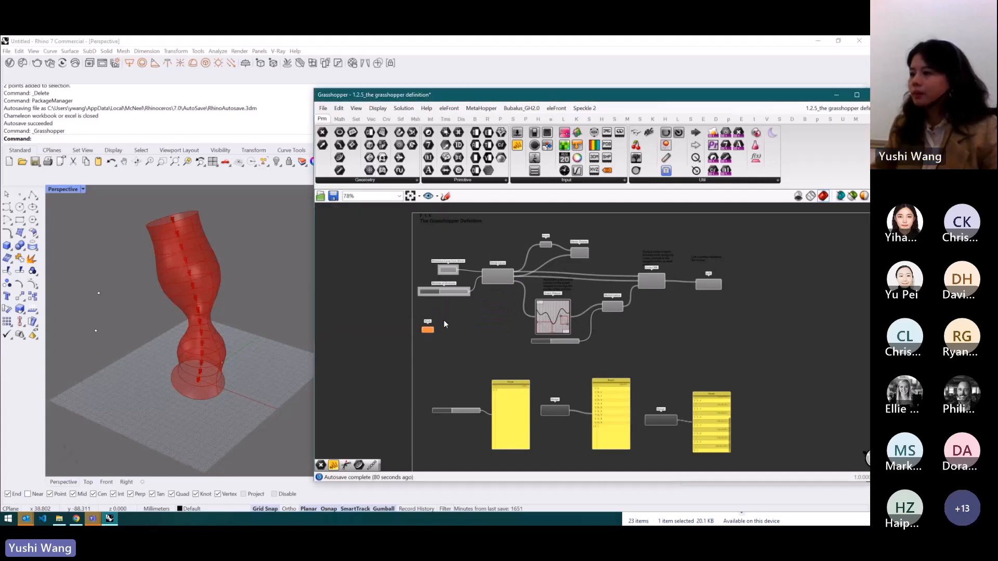
pyautogui.scroll(4, 444, 320)
pyautogui.click(371, 181)
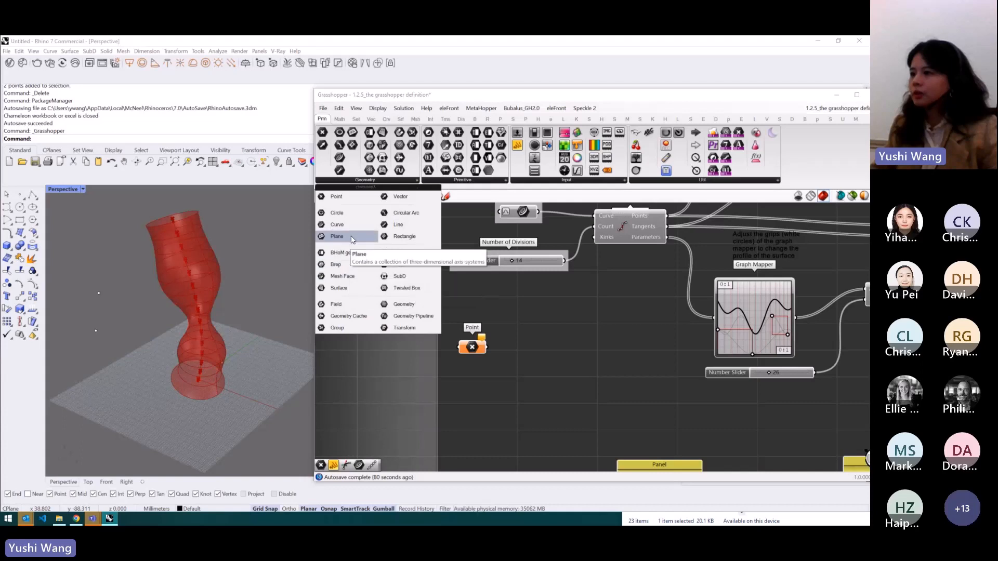
pyautogui.moveTo(350, 226); pyautogui.dragTo(473, 377)
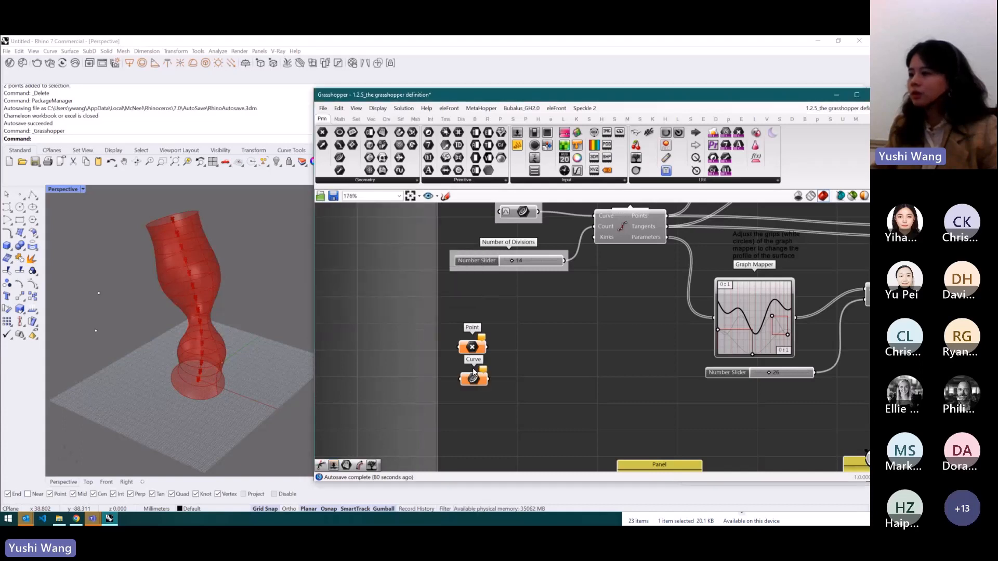
pyautogui.click(366, 181)
pyautogui.moveTo(343, 288); pyautogui.dragTo(464, 395)
# - Add a Brep parameter beneath them and line the parameters up in a column
pyautogui.click(399, 181)
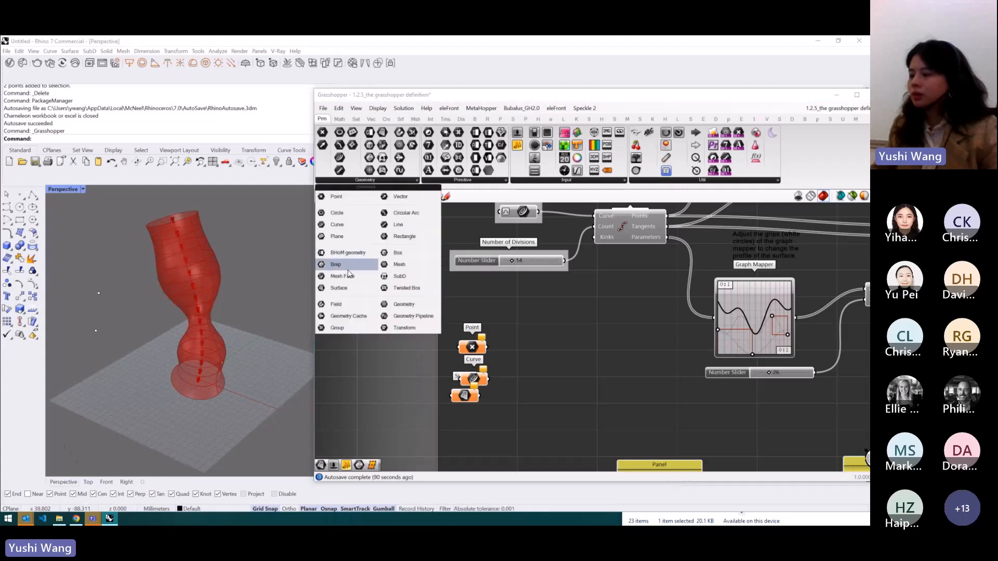
pyautogui.moveTo(349, 275); pyautogui.dragTo(350, 270)
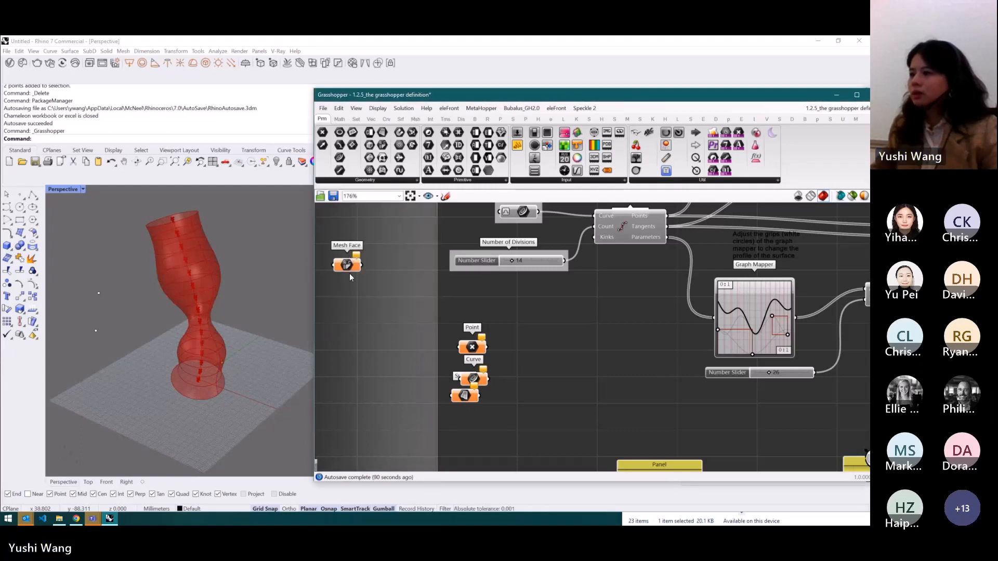
pyautogui.click(382, 180)
pyautogui.moveTo(336, 264); pyautogui.dragTo(478, 433)
pyautogui.moveTo(460, 398); pyautogui.dragTo(474, 406)
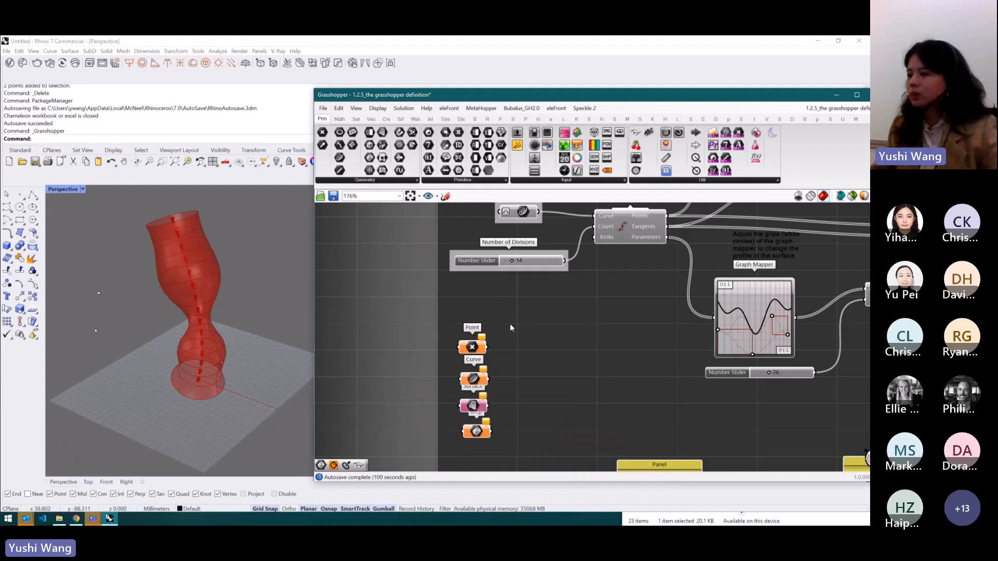
# - Set one point for the Point parameter by picking the existing point in the Rhino viewport
pyautogui.rightClick(472, 348)
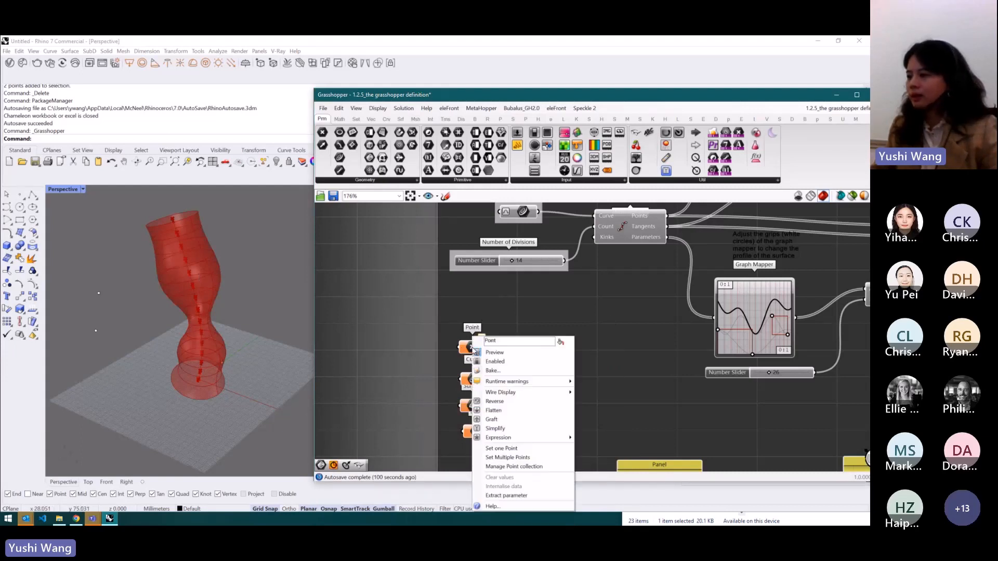
pyautogui.click(513, 448)
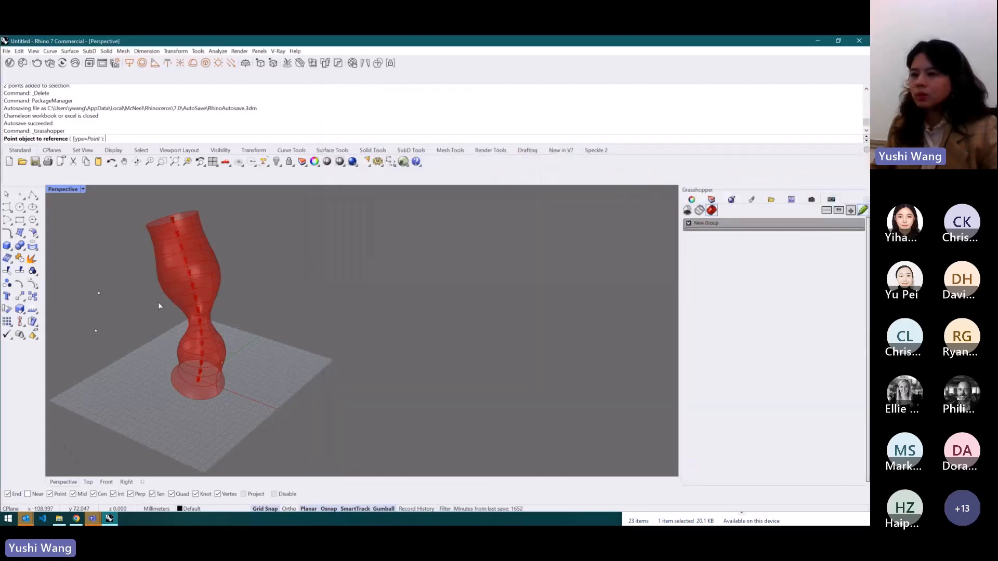
pyautogui.click(99, 294)
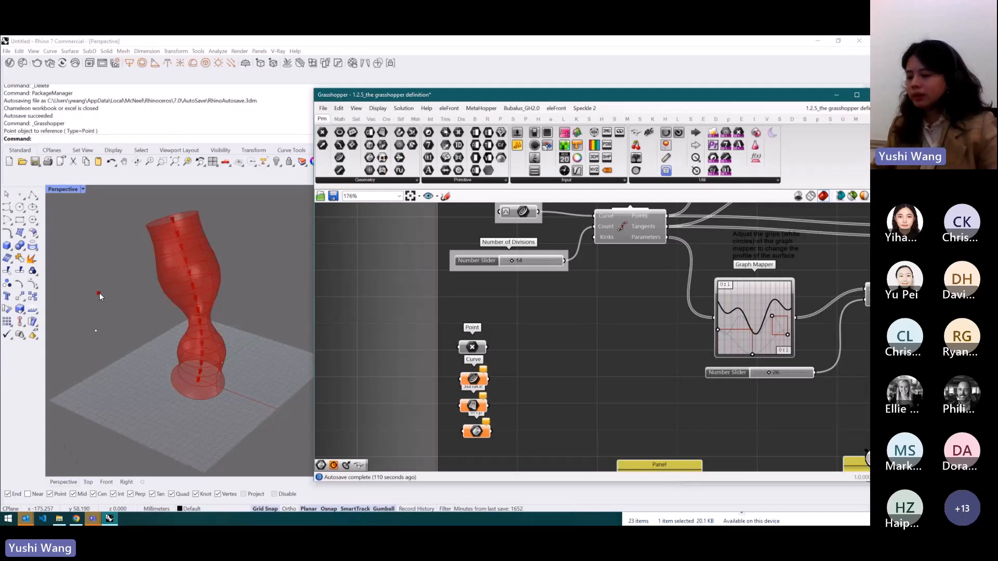
# - Create three new points in the Rhino viewport beside the existing one
pyautogui.rightClick(477, 351)
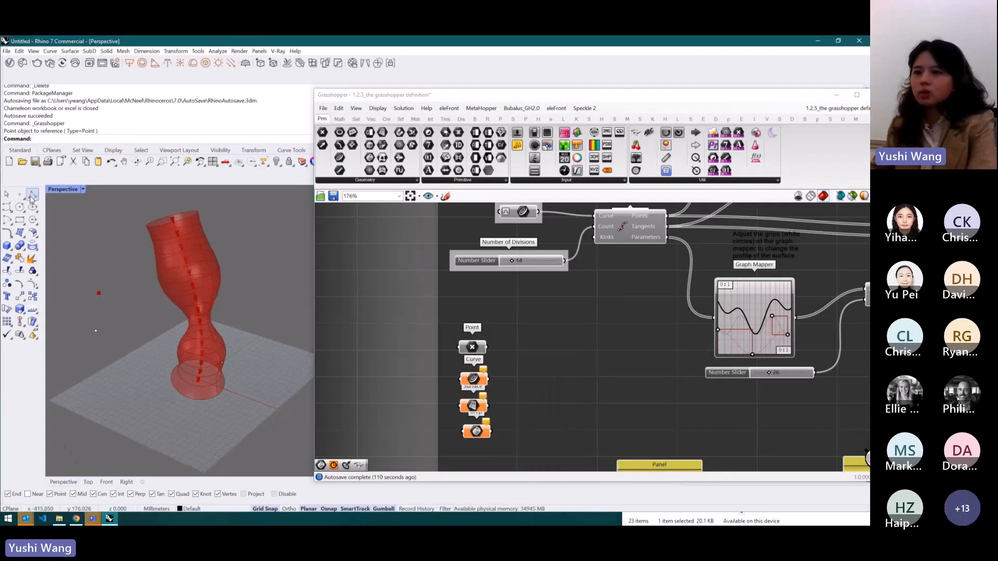
pyautogui.click(112, 299)
pyautogui.click(108, 313)
pyautogui.click(129, 312)
pyautogui.press('Return')
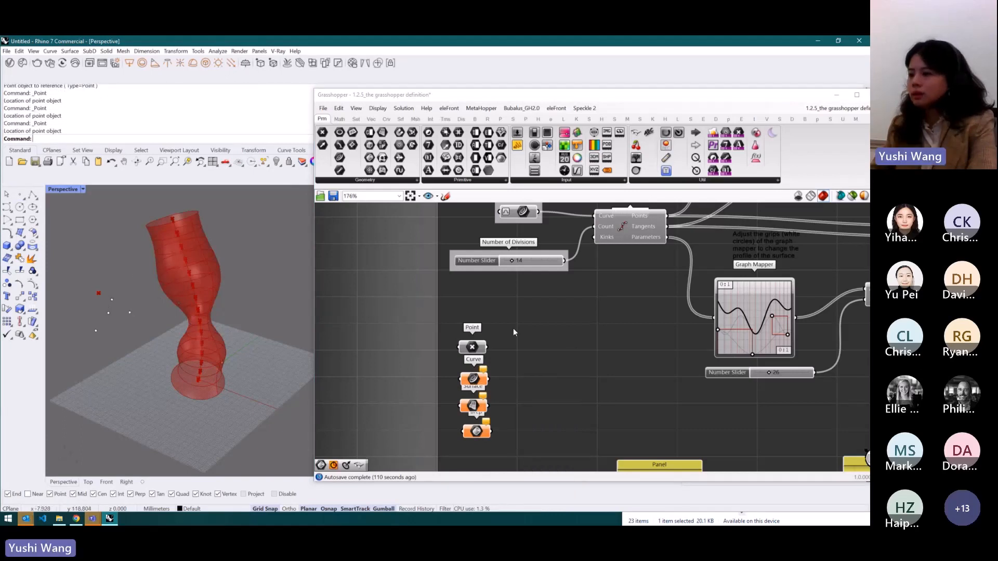
# - Set multiple points for the Point parameter by window-selecting the four points in the Rhino viewport
pyautogui.click(472, 347)
pyautogui.rightClick(473, 348)
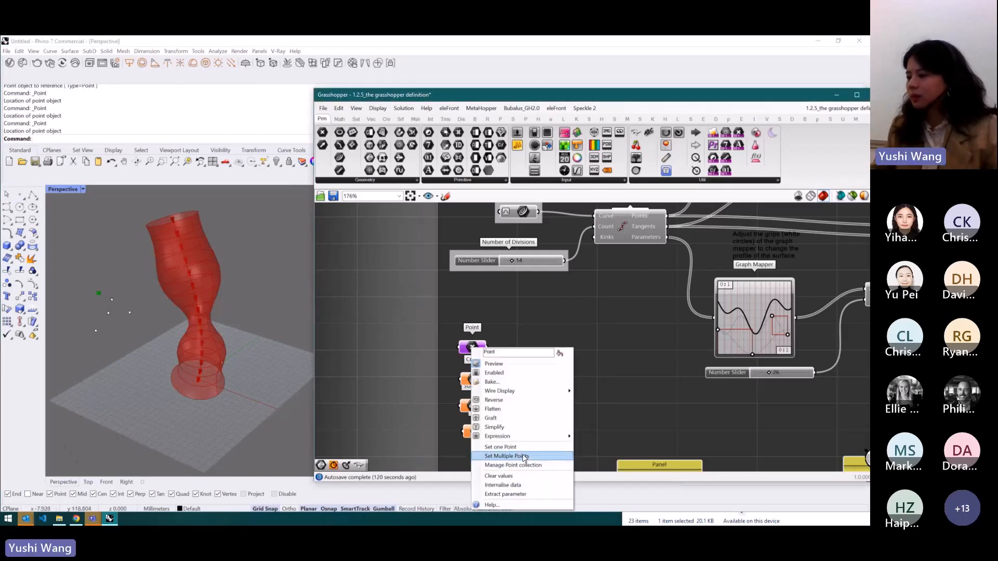
pyautogui.click(523, 457)
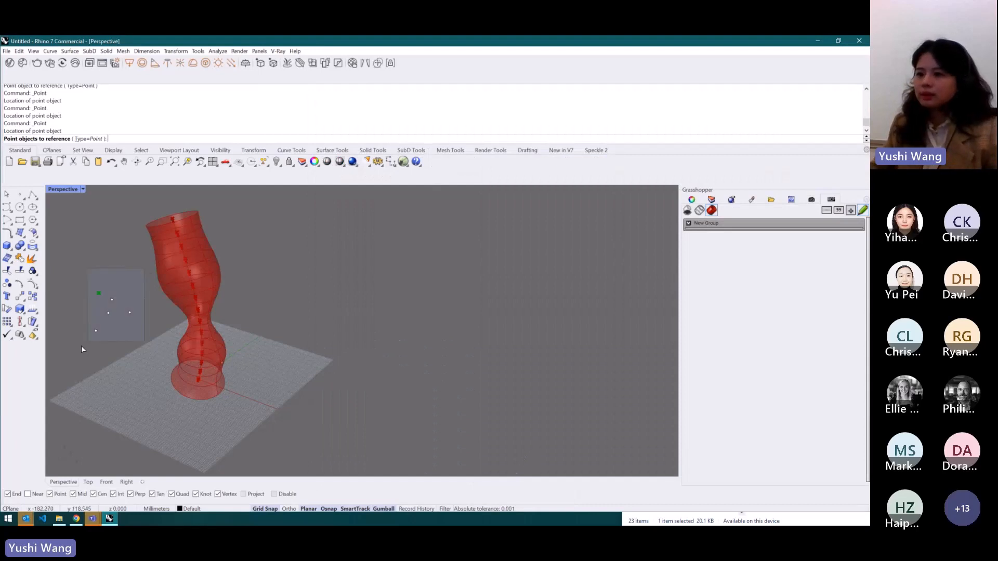
pyautogui.moveTo(82, 350); pyautogui.dragTo(77, 351)
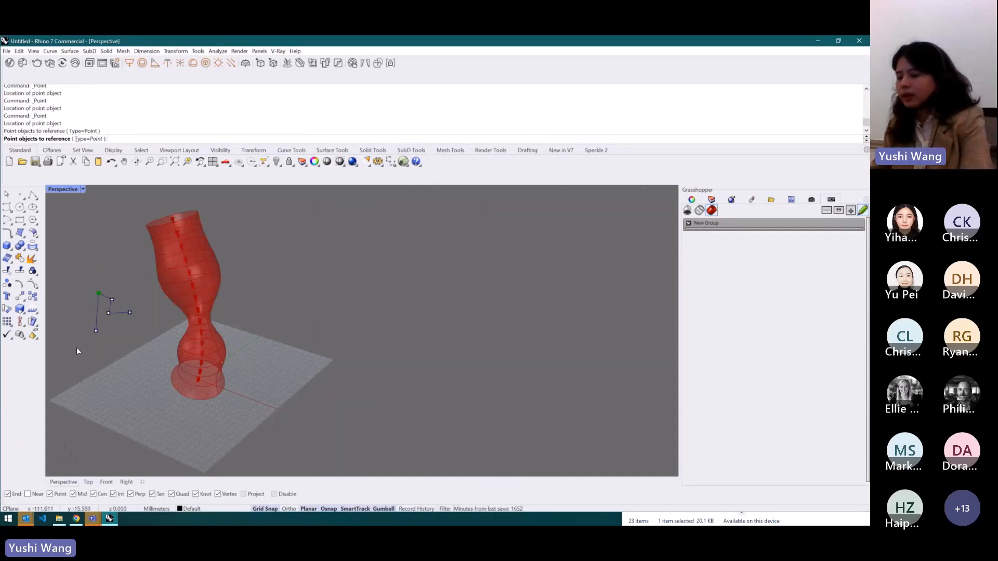
pyautogui.press('Return')
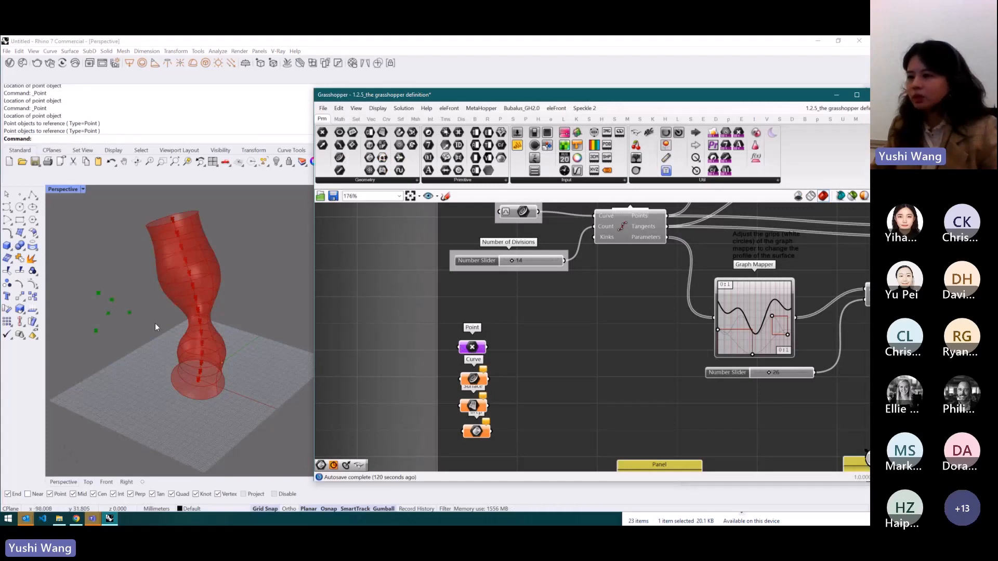
# - Open the Point parameter's point collection manager and review its referenced points
pyautogui.rightClick(471, 348)
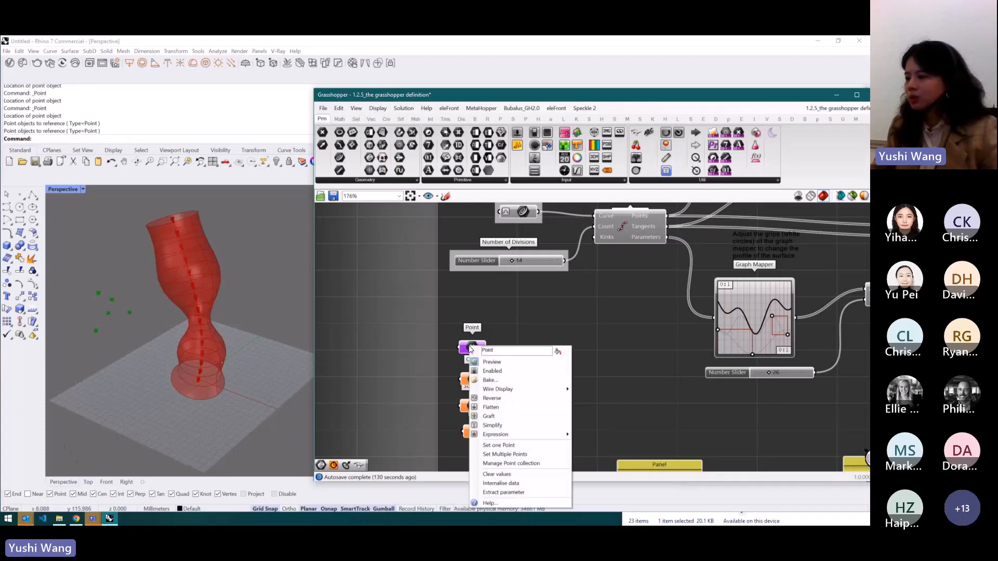
pyautogui.click(514, 463)
pyautogui.moveTo(473, 313); pyautogui.dragTo(583, 283)
pyautogui.click(535, 351)
pyautogui.click(533, 295)
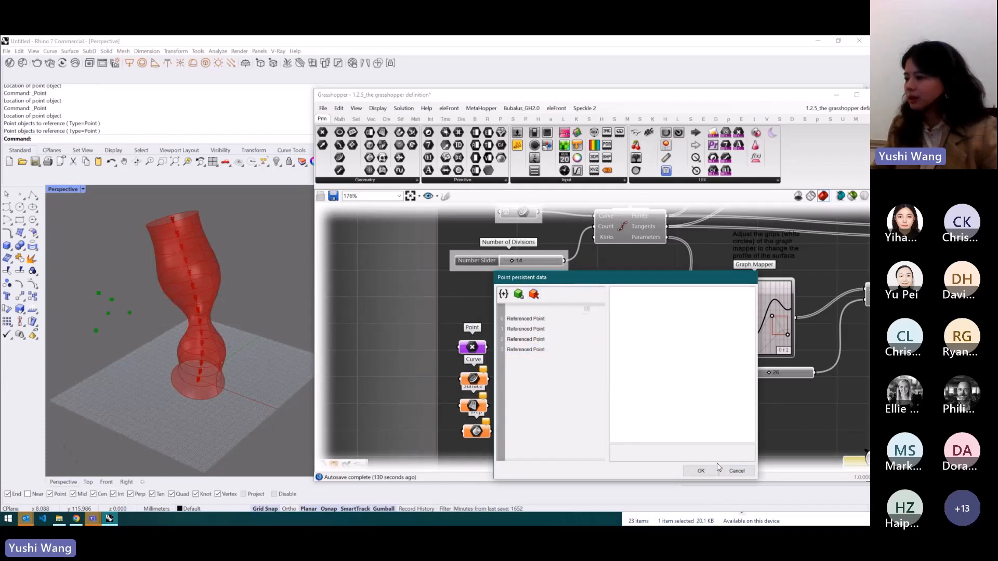
pyautogui.click(701, 471)
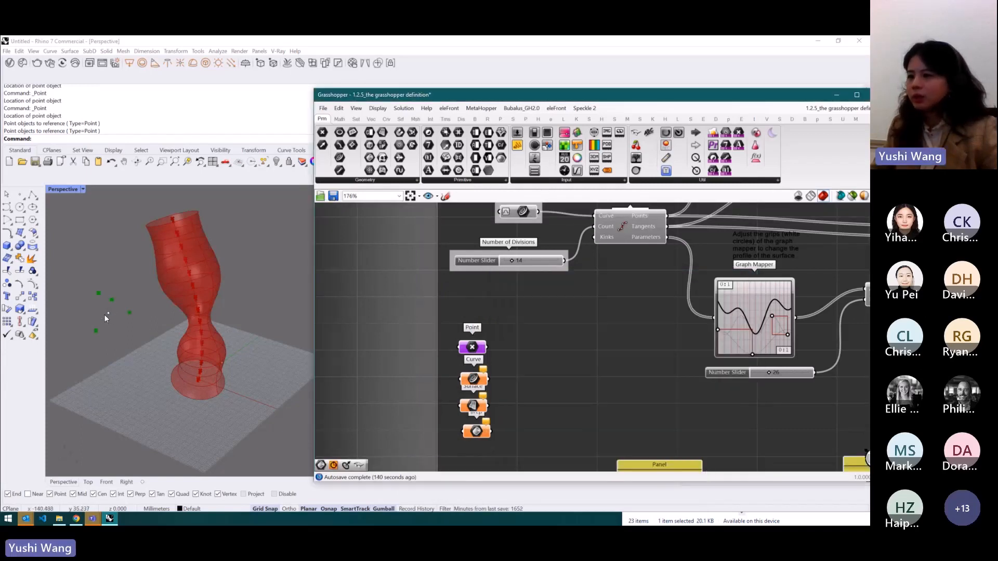
# - Clear the Point parameter's stored values
pyautogui.rightClick(473, 346)
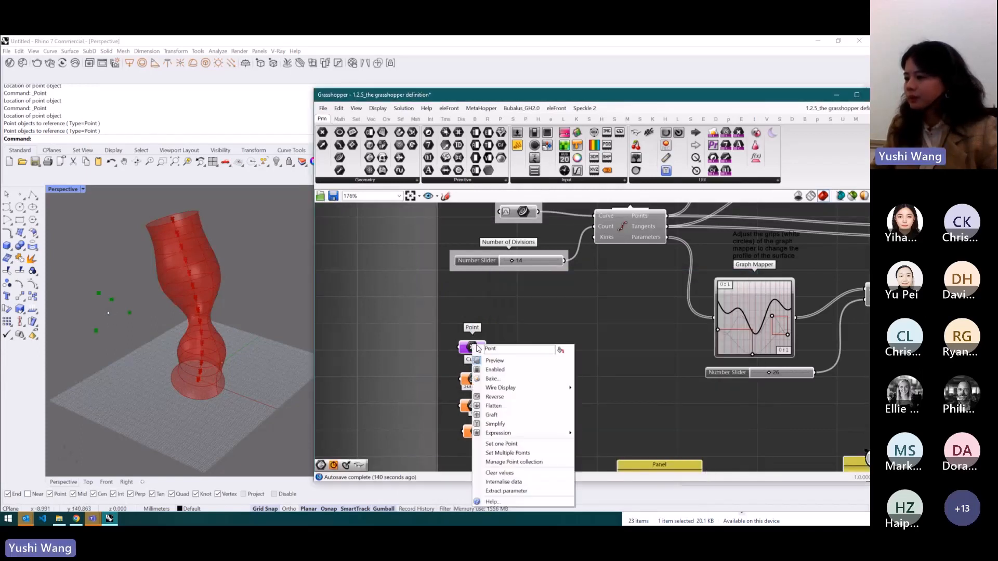
pyautogui.click(519, 474)
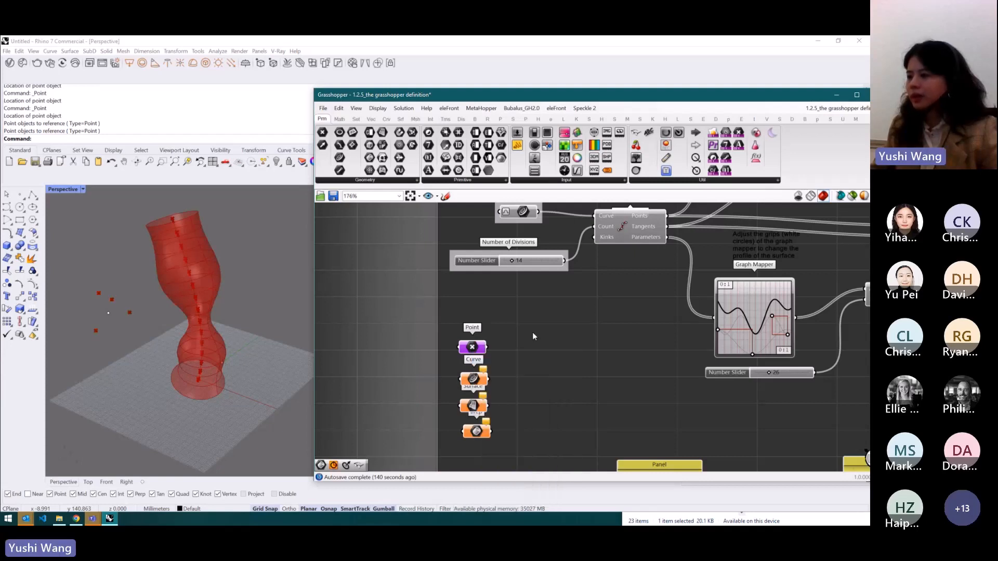
# - Add a Circle CNR component and connect the Point parameter to its Center input
pyautogui.doubleClick(549, 350)
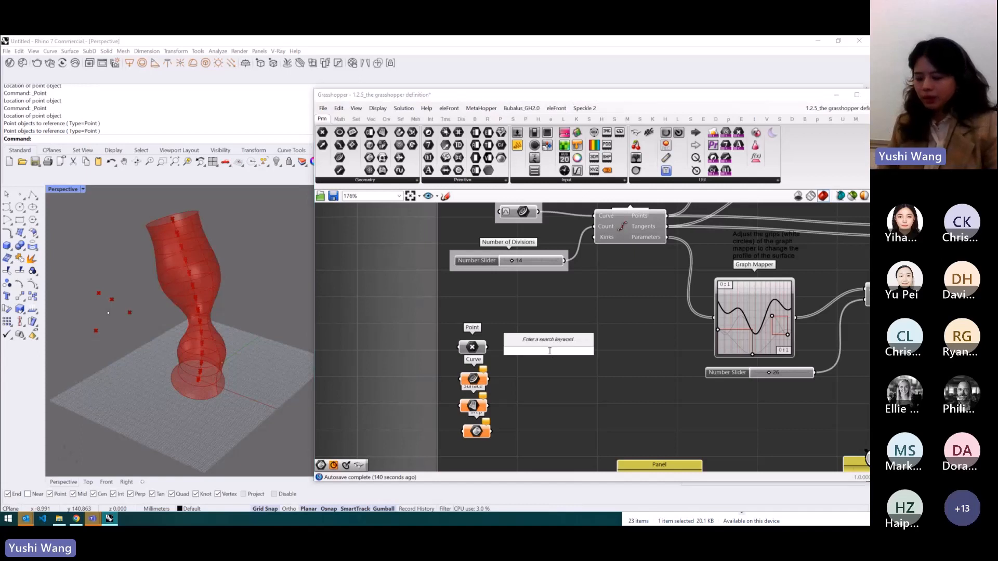
pyautogui.write('circl')
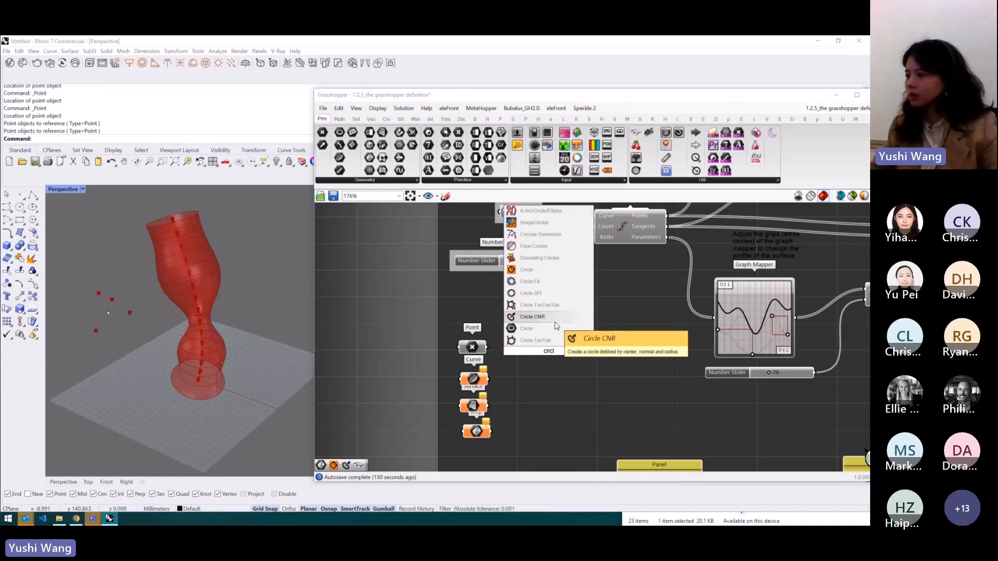
pyautogui.click(532, 317)
pyautogui.moveTo(487, 348); pyautogui.dragTo(526, 351)
# - Delete the Curve, Surface and Brep parameters from the canvas
pyautogui.moveTo(516, 447); pyautogui.dragTo(448, 375)
pyautogui.press('Delete')
# - Add a Number Slider set to 10 and connect it to the Circle CNR Radius input
pyautogui.doubleClick(466, 382)
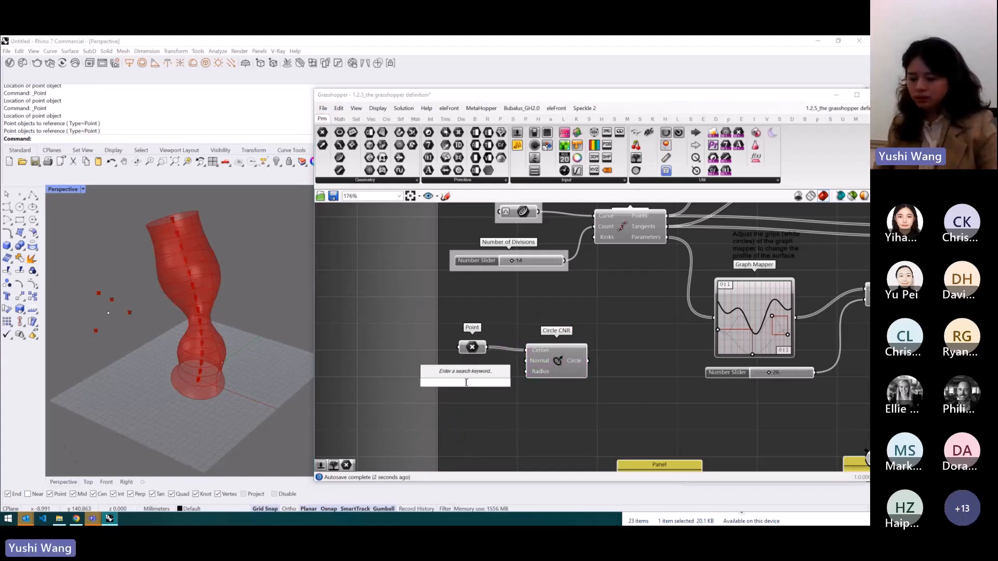
pyautogui.write('10')
pyautogui.press('Return')
pyautogui.moveTo(466, 382); pyautogui.dragTo(526, 371)
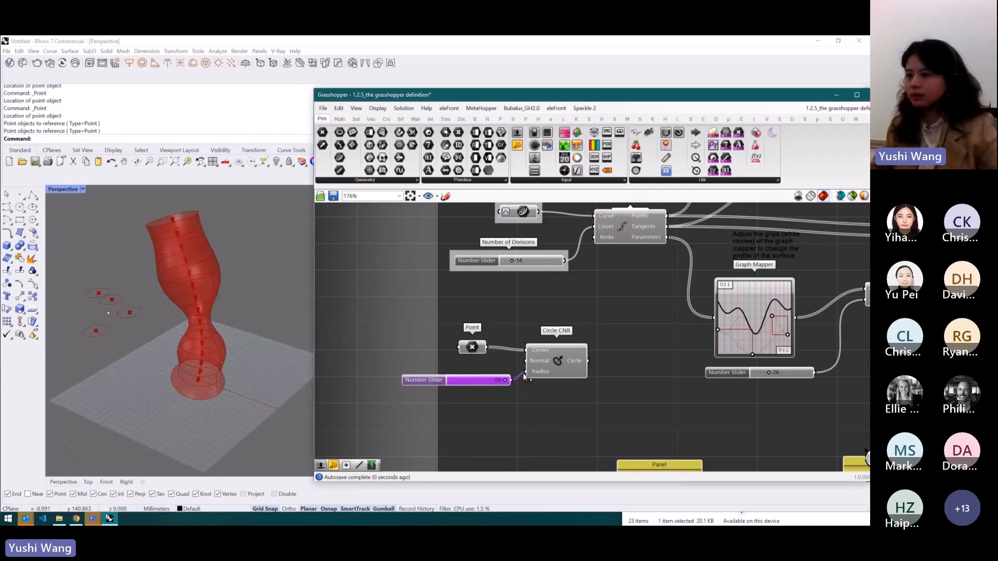
# - Internalise the data of the Circle CNR Center input
pyautogui.scroll(2, 553, 346)
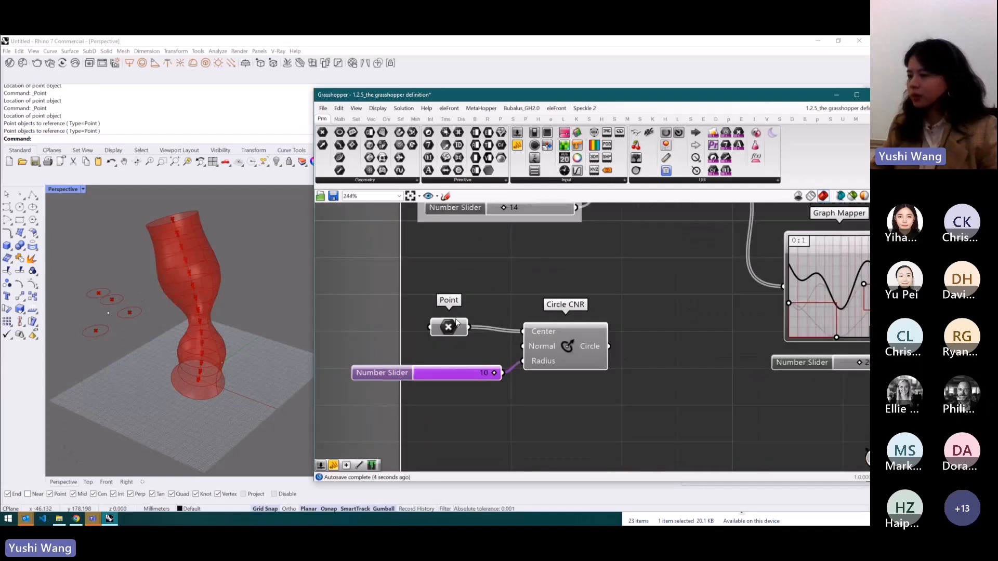
pyautogui.rightClick(544, 332)
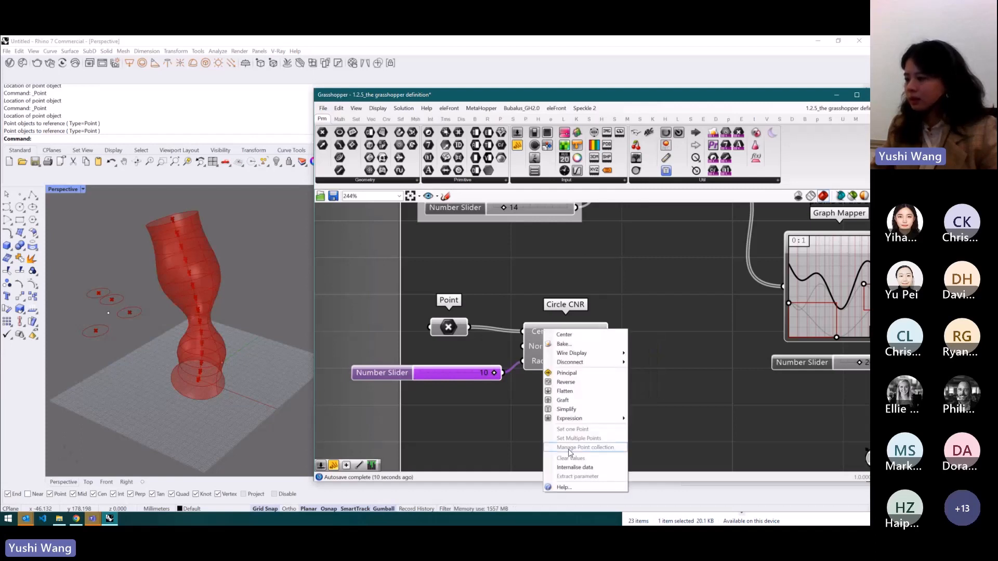
pyautogui.click(603, 467)
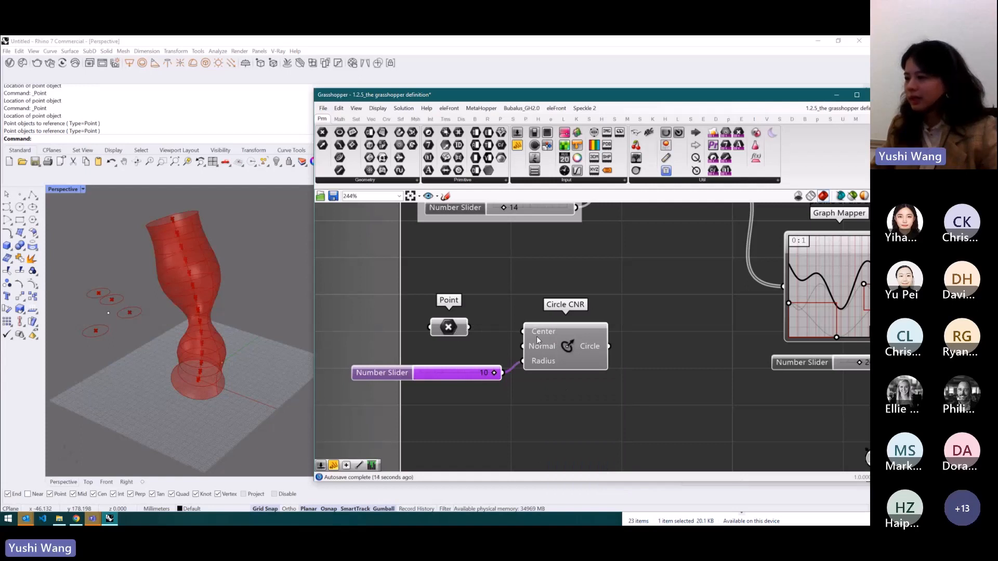
# - Move the Point parameter up on the canvas and drag the referenced points to a new viewport position
pyautogui.moveTo(462, 327); pyautogui.dragTo(462, 304)
pyautogui.moveTo(138, 273); pyautogui.dragTo(76, 344)
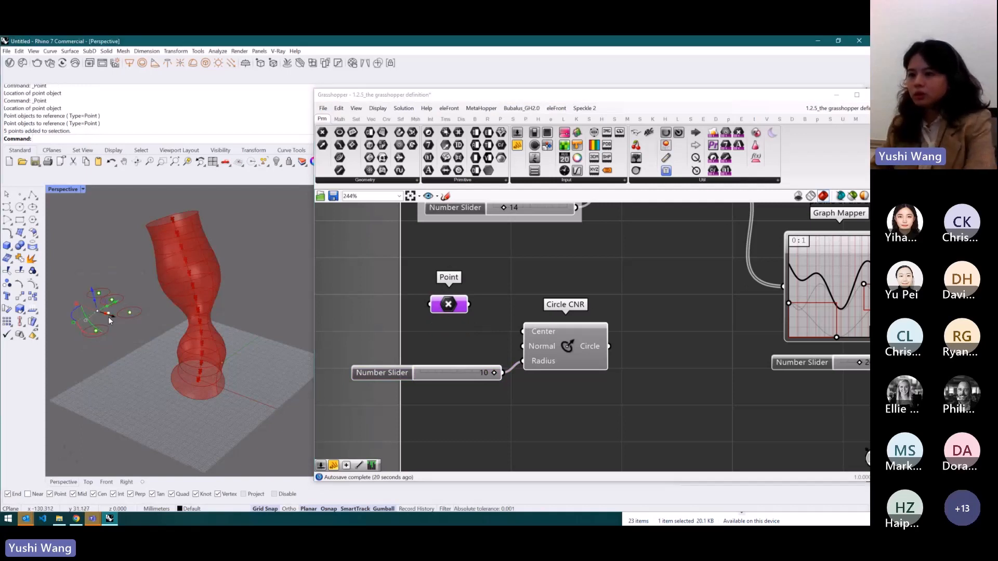
pyautogui.moveTo(110, 315); pyautogui.dragTo(75, 292)
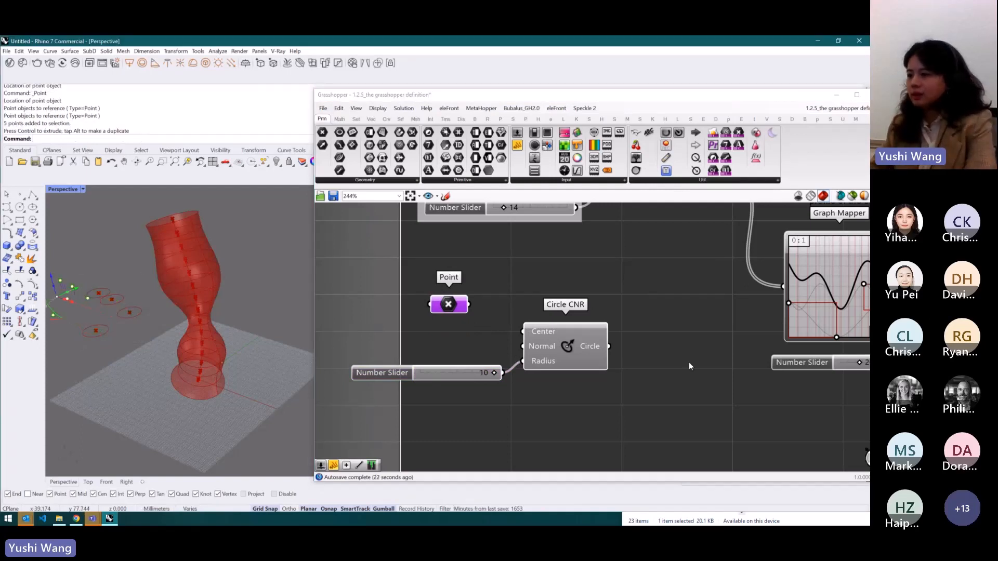
# - Extract the Circle CNR Center input into a standalone point parameter
pyautogui.click(583, 339)
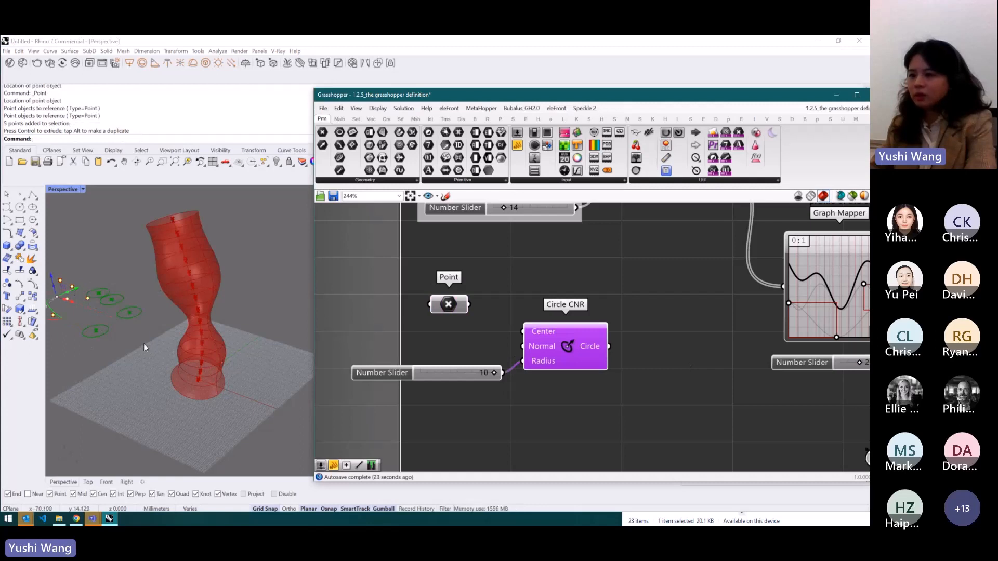
pyautogui.click(535, 315)
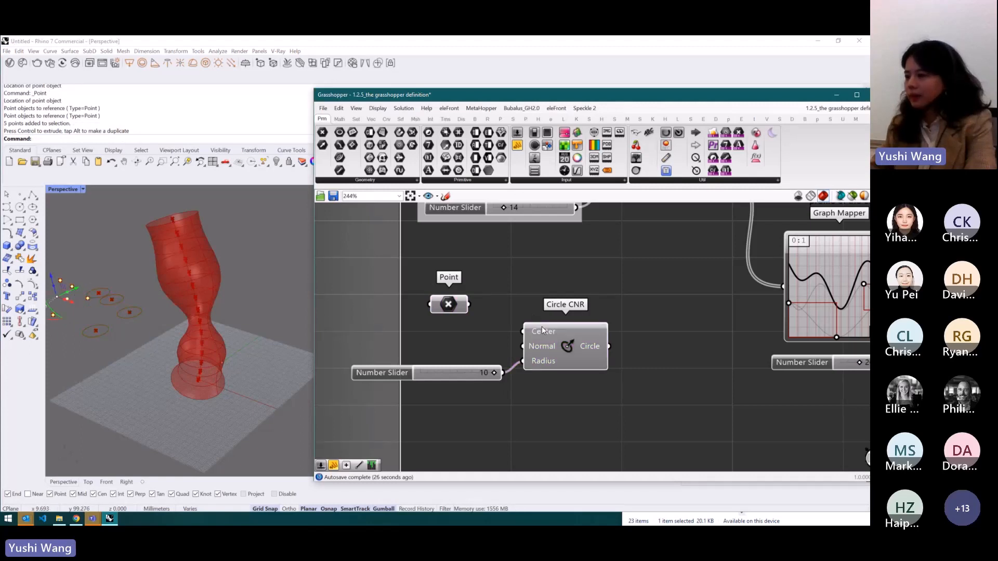
pyautogui.click(542, 332)
pyautogui.rightClick(544, 332)
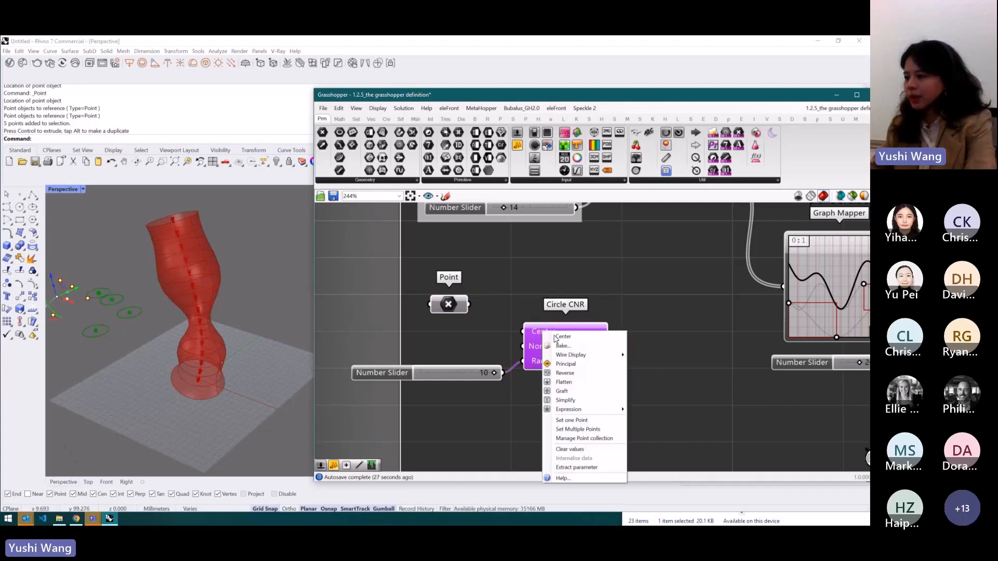
pyautogui.click(599, 470)
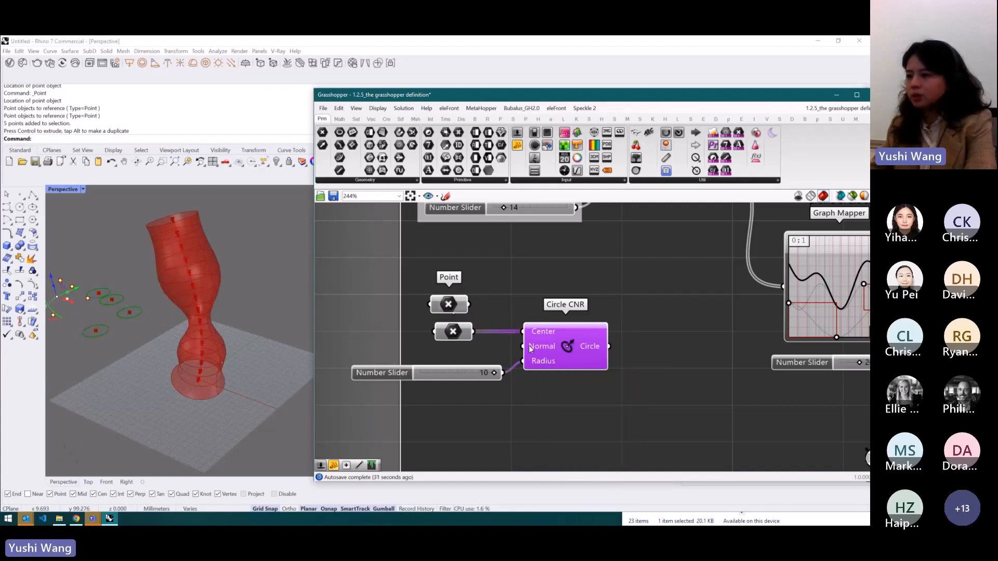
# - Delete the moved points from the Rhino viewport and the original Point parameter from the canvas
pyautogui.click(453, 334)
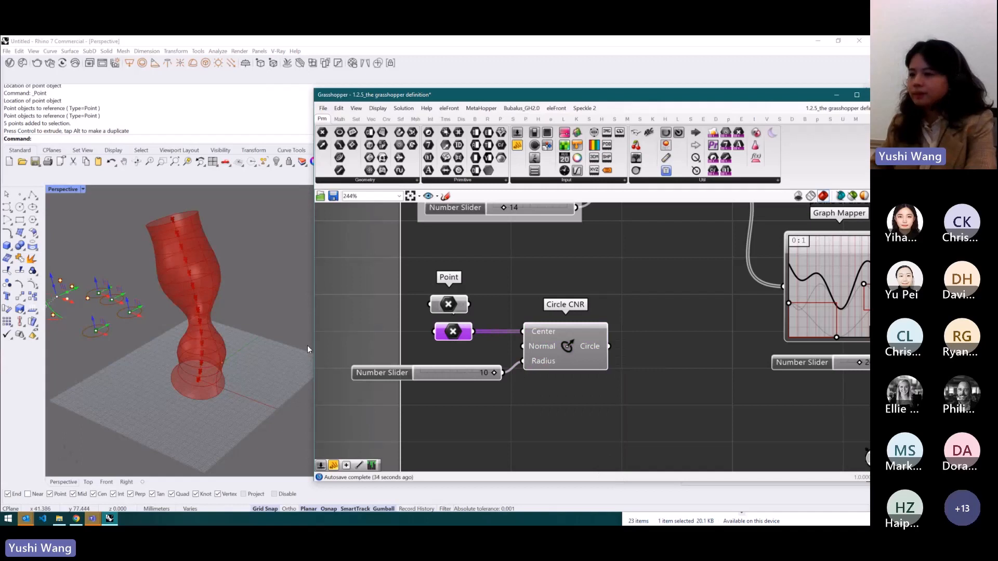
pyautogui.scroll(-2, 510, 322)
pyautogui.scroll(-2, 136, 329)
pyautogui.click(137, 329)
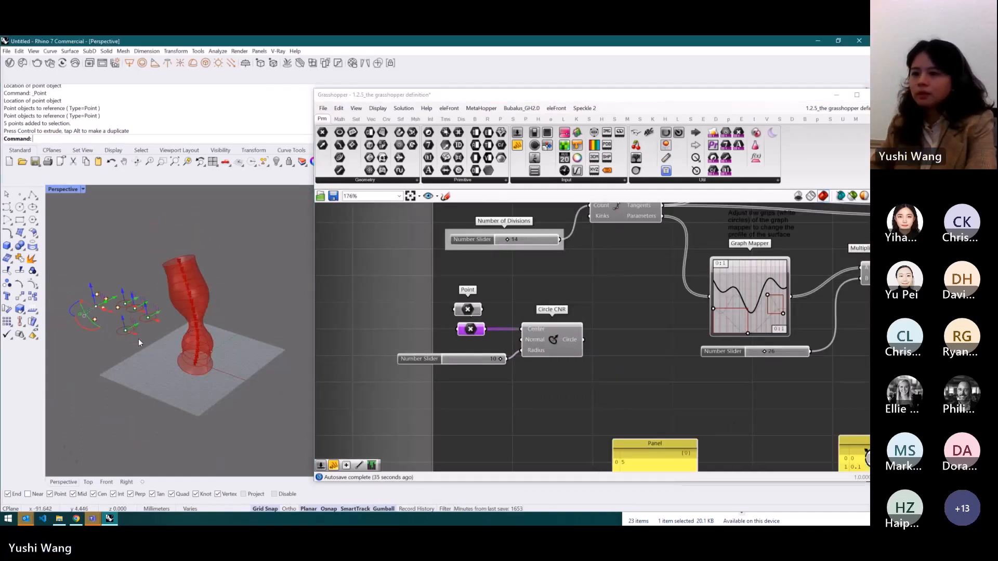
pyautogui.moveTo(162, 336); pyautogui.dragTo(68, 283)
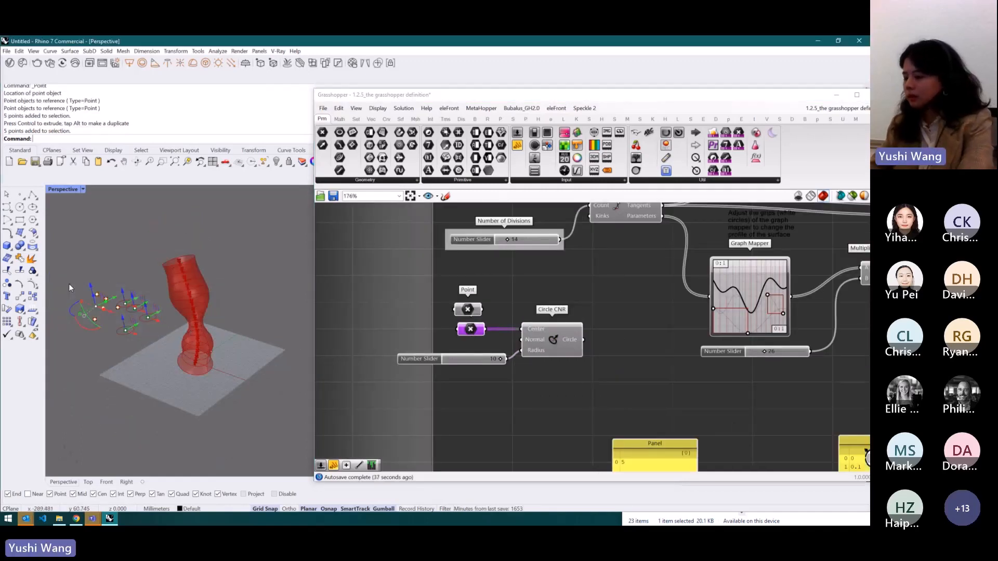
pyautogui.press('Delete')
pyautogui.click(471, 312)
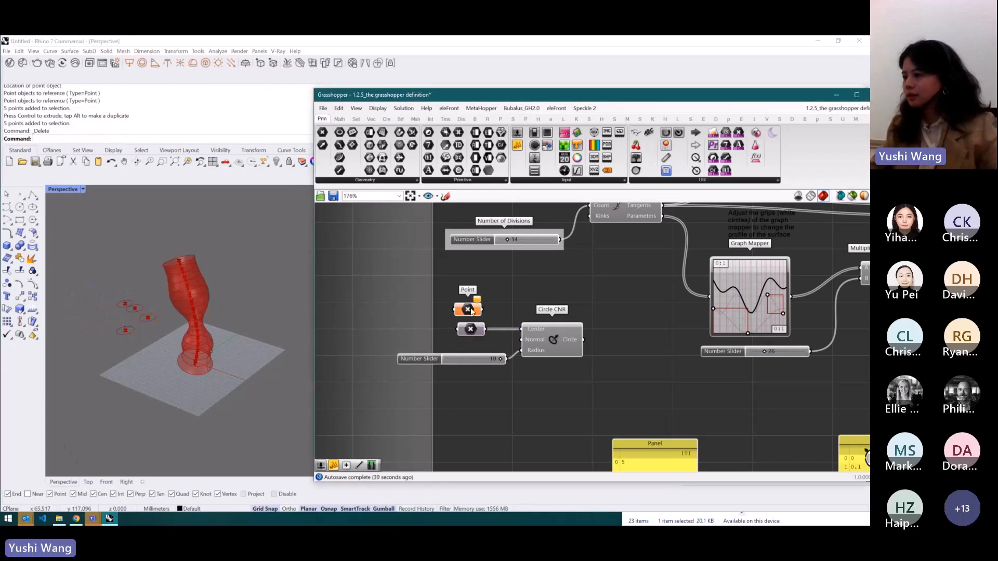
pyautogui.press('Delete')
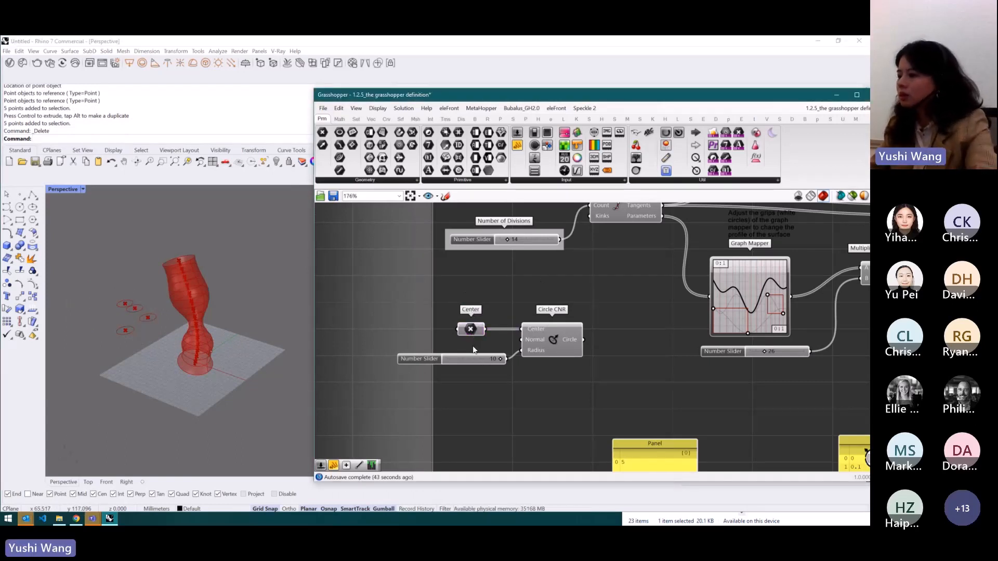
# - Select the Center parameter, Circle CNR component and Number Slider together
pyautogui.scroll(-3, 473, 350)
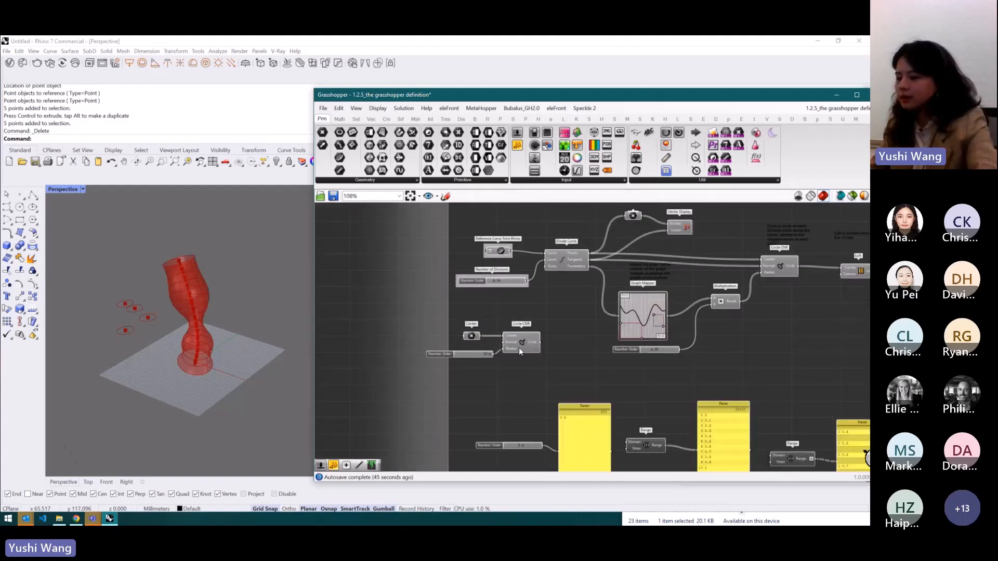
pyautogui.moveTo(557, 378); pyautogui.dragTo(451, 323)
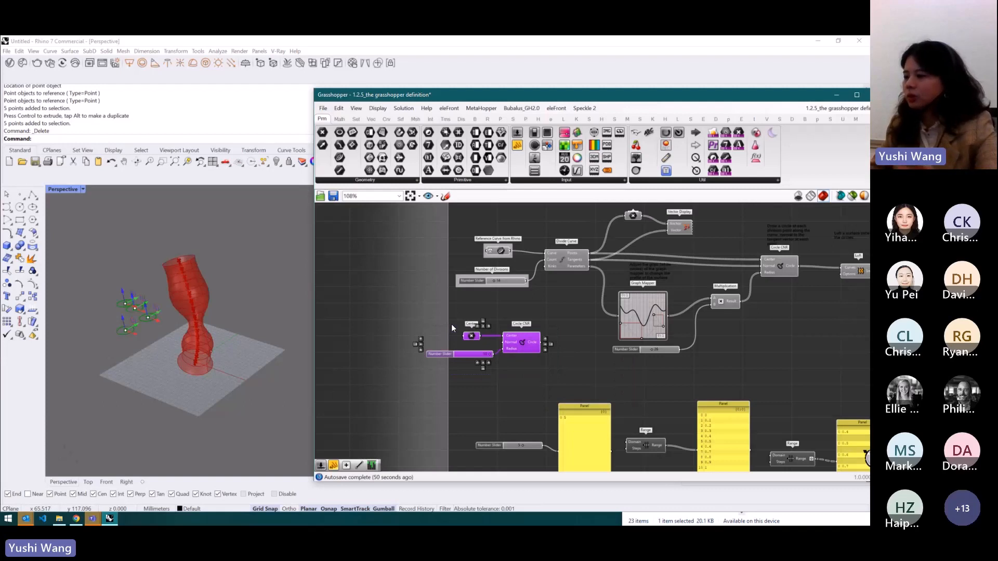
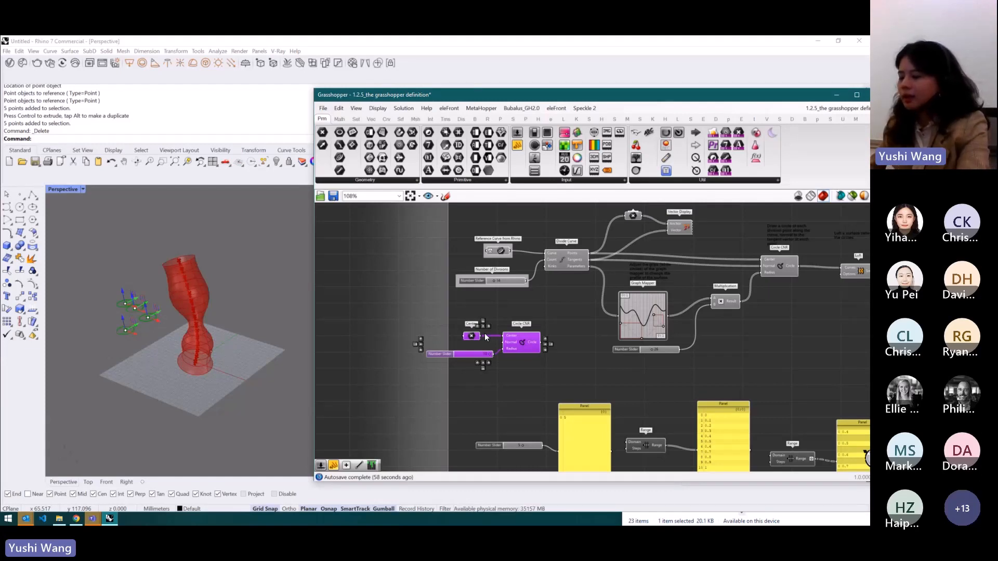
# - Delete the selected Center parameter, Circle CNR component and Number Slider
pyautogui.press('Delete')
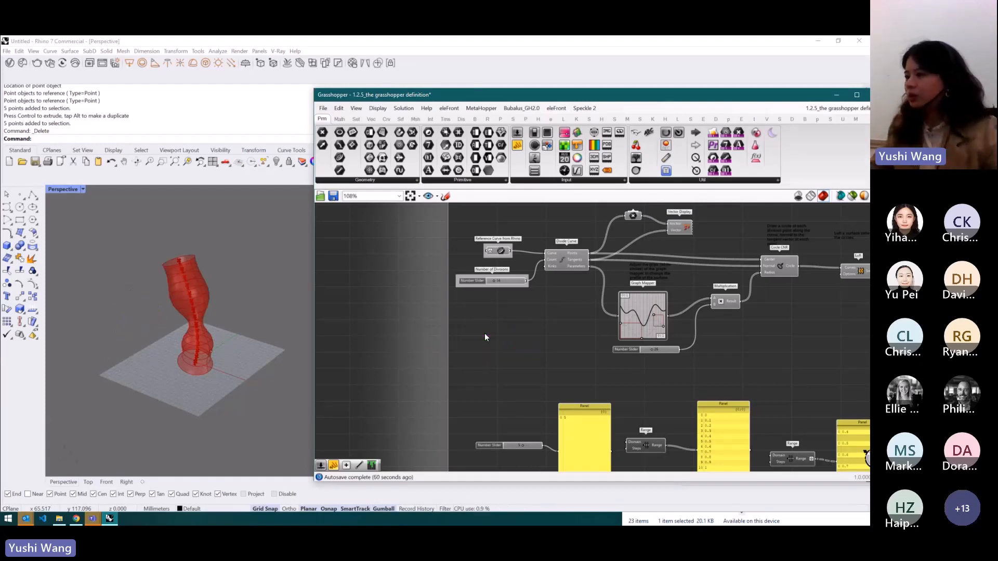
# - Place a Number Slider found by searching the canvas for number, and remove it again
pyautogui.scroll(4, 481, 281)
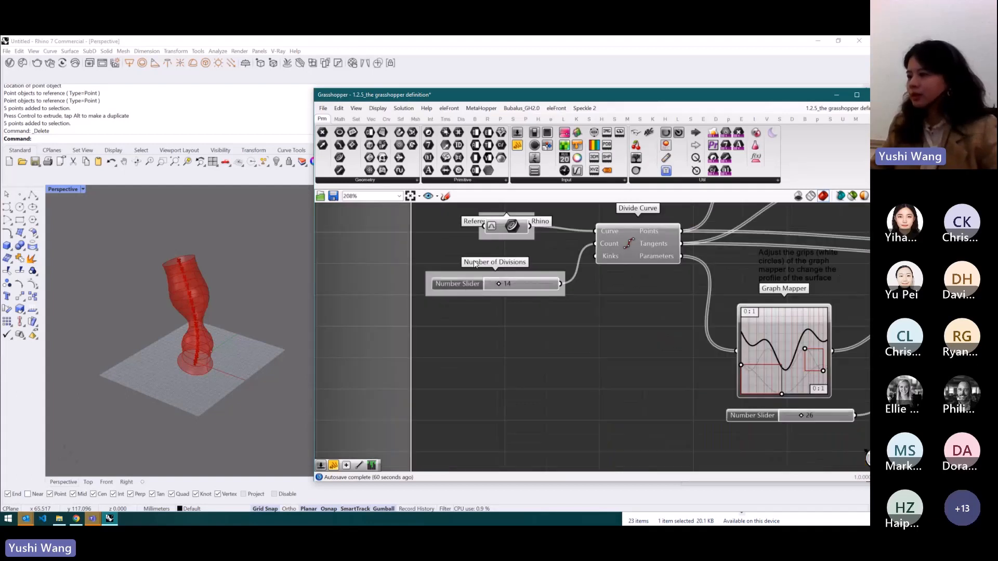
pyautogui.doubleClick(514, 383)
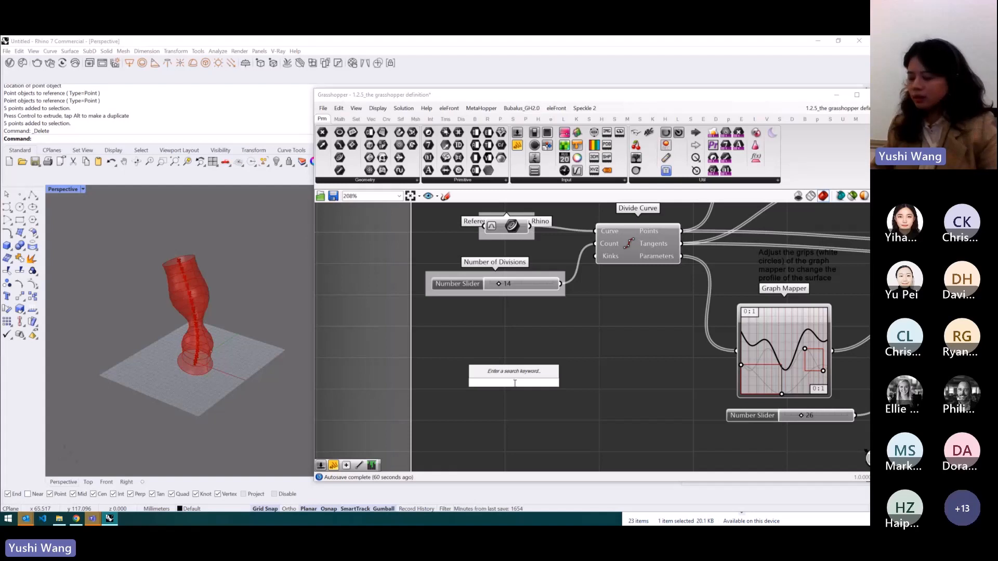
pyautogui.write('number')
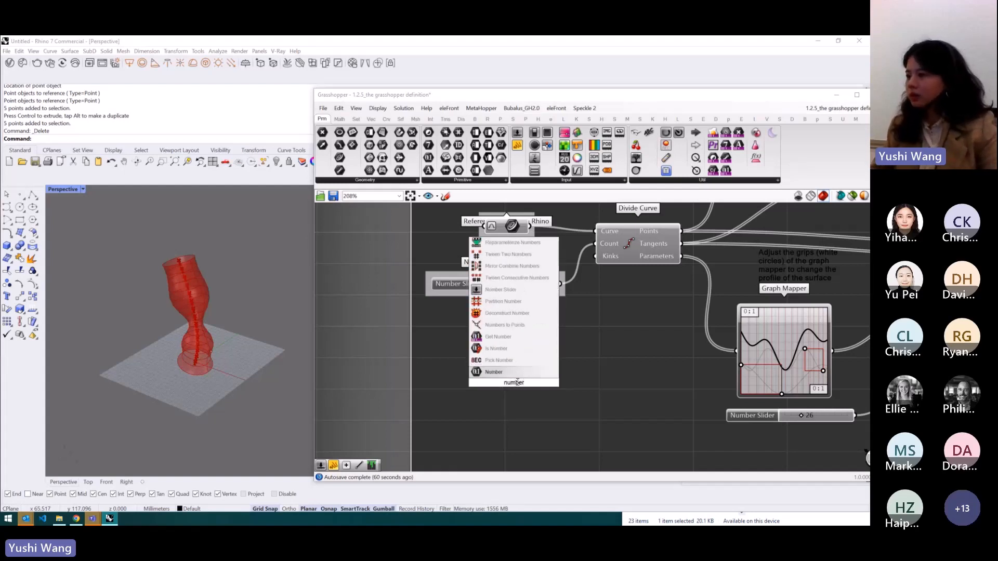
pyautogui.click(522, 289)
pyautogui.click(509, 378)
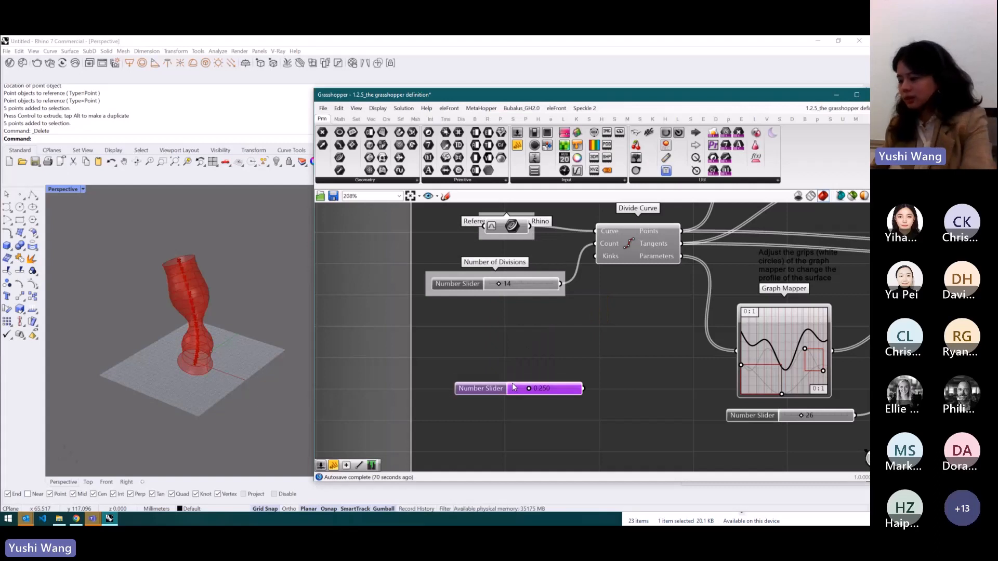
pyautogui.press('Delete')
pyautogui.doubleClick(513, 382)
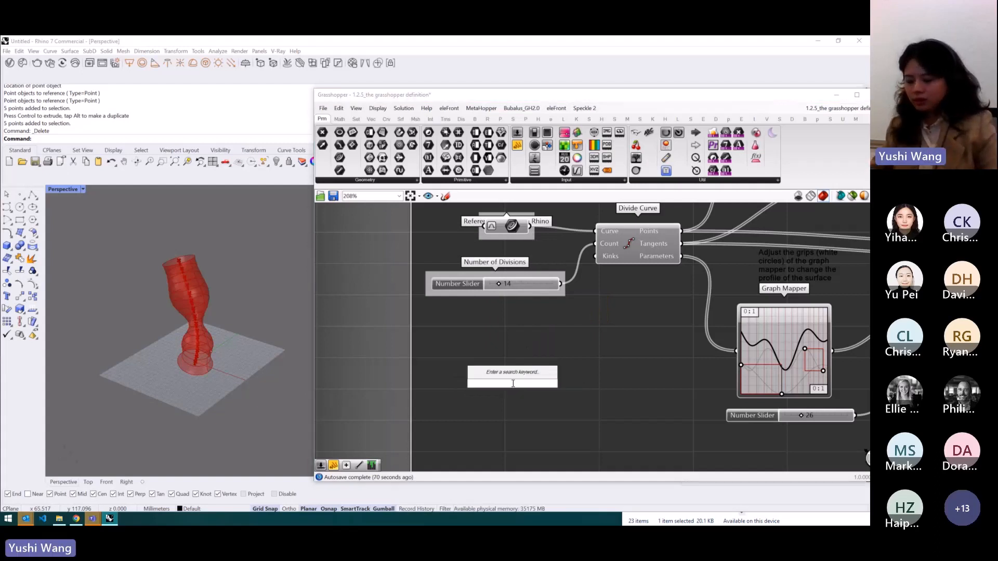
pyautogui.write('7')
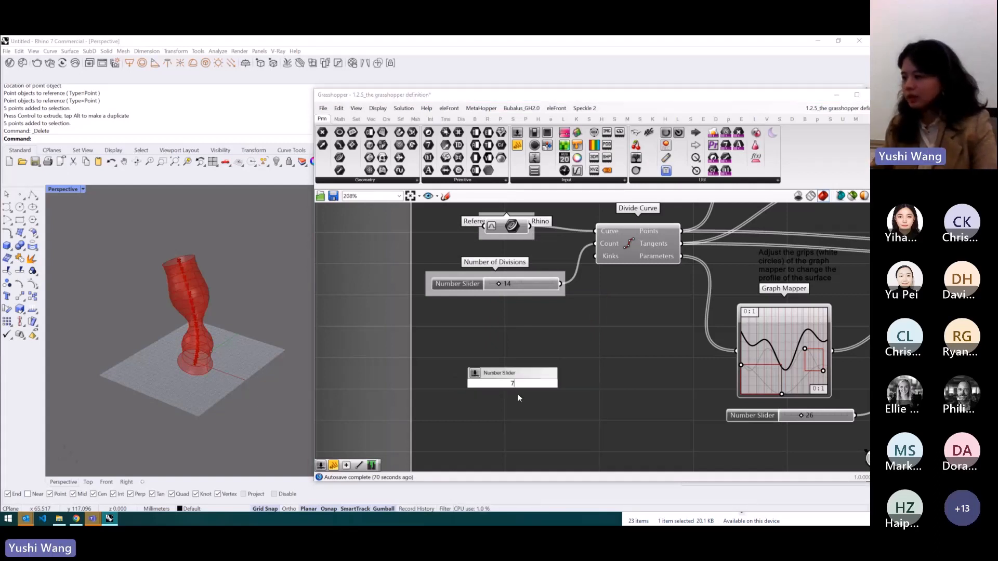
pyautogui.press('Return')
pyautogui.moveTo(512, 390); pyautogui.dragTo(494, 364)
pyautogui.press('Delete')
# - Create a number slider by entering 7.000 on the canvas and slide its value to about 5.12
pyautogui.doubleClick(495, 379)
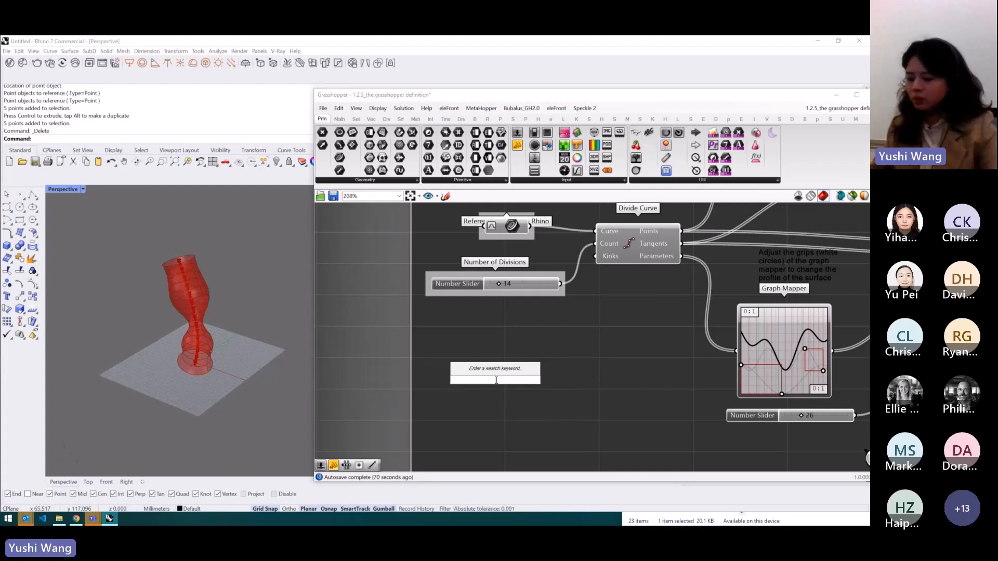
pyautogui.write('7')
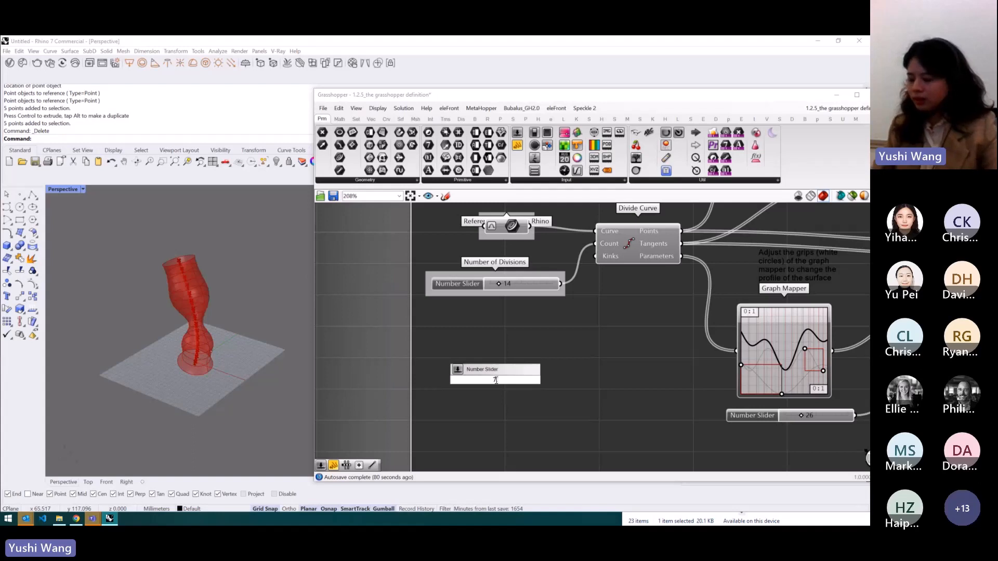
pyautogui.write('.000')
pyautogui.press('Return')
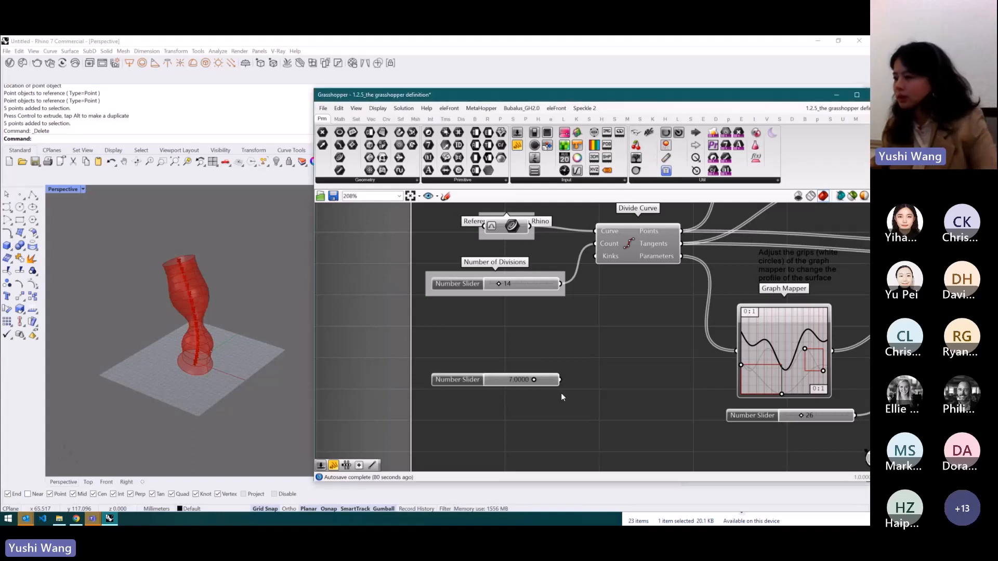
pyautogui.moveTo(535, 383)
pyautogui.mouseDown()
pyautogui.moveTo(507, 382)
pyautogui.moveTo(543, 391)
pyautogui.moveTo(524, 381)
pyautogui.mouseUp()
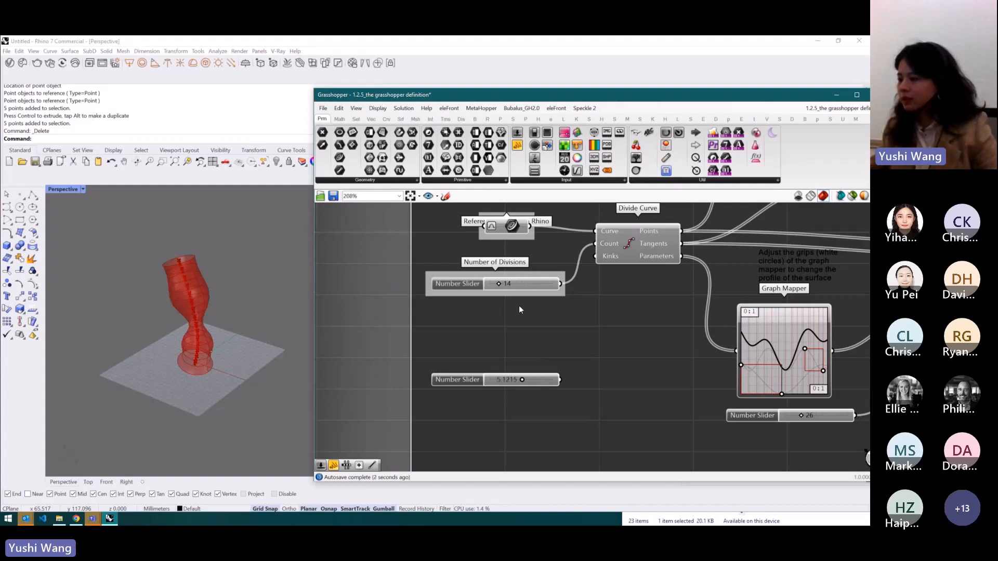
# - Review the slider's context menu options, slider types and its Edit dialog without changing anything
pyautogui.scroll(-3, 518, 305)
pyautogui.scroll(3, 510, 376)
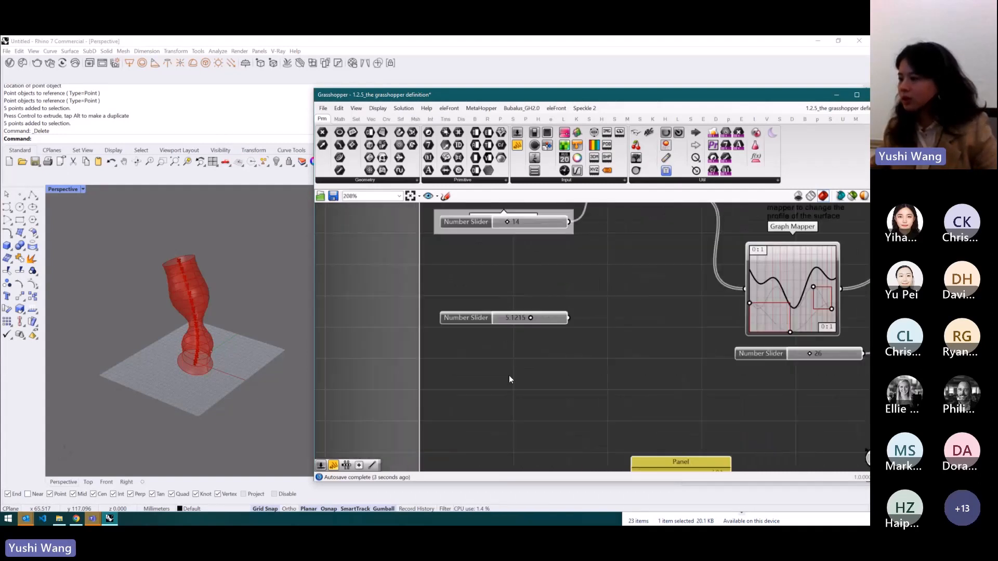
pyautogui.rightClick(488, 320)
pyautogui.moveTo(549, 375)
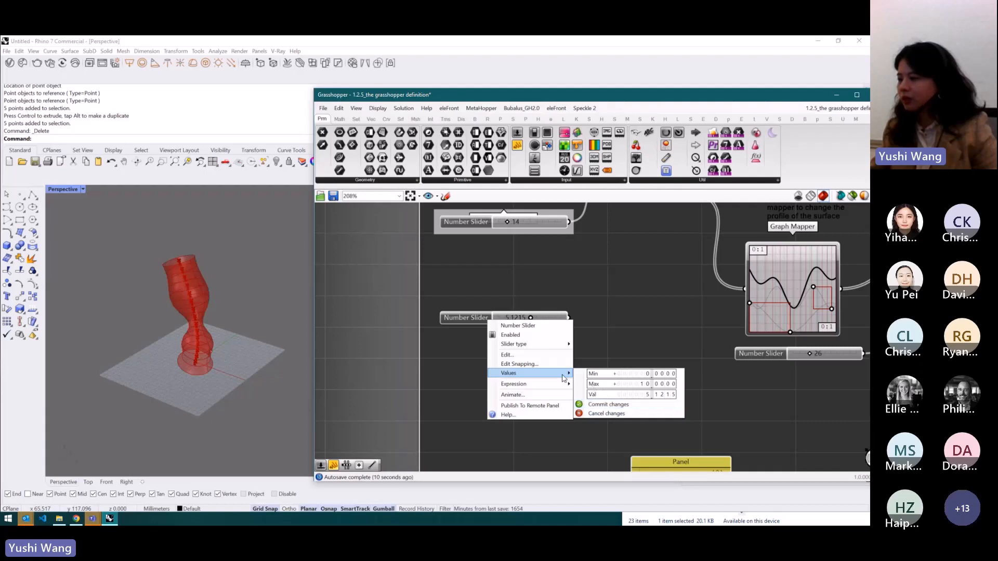
pyautogui.moveTo(552, 343)
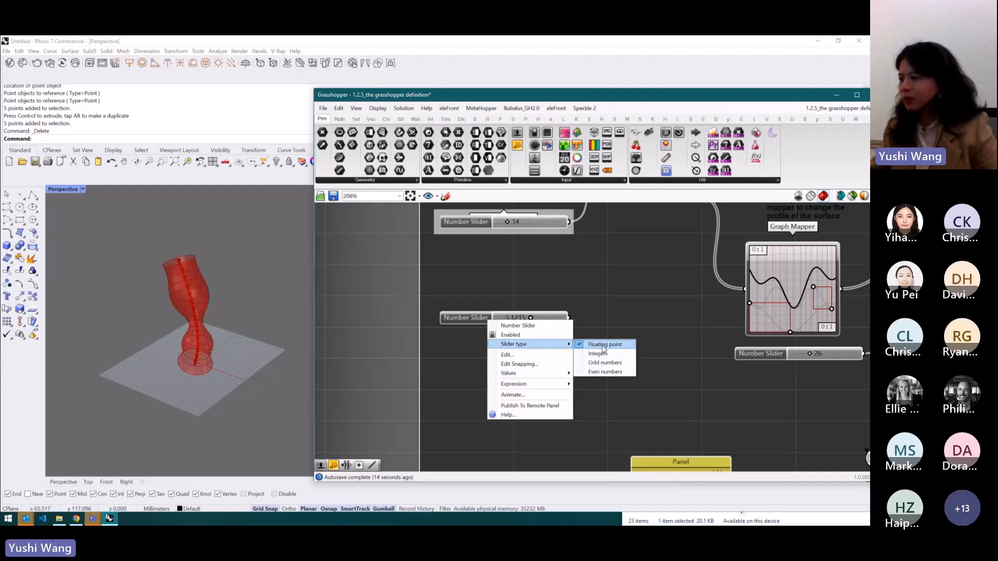
pyautogui.click(547, 360)
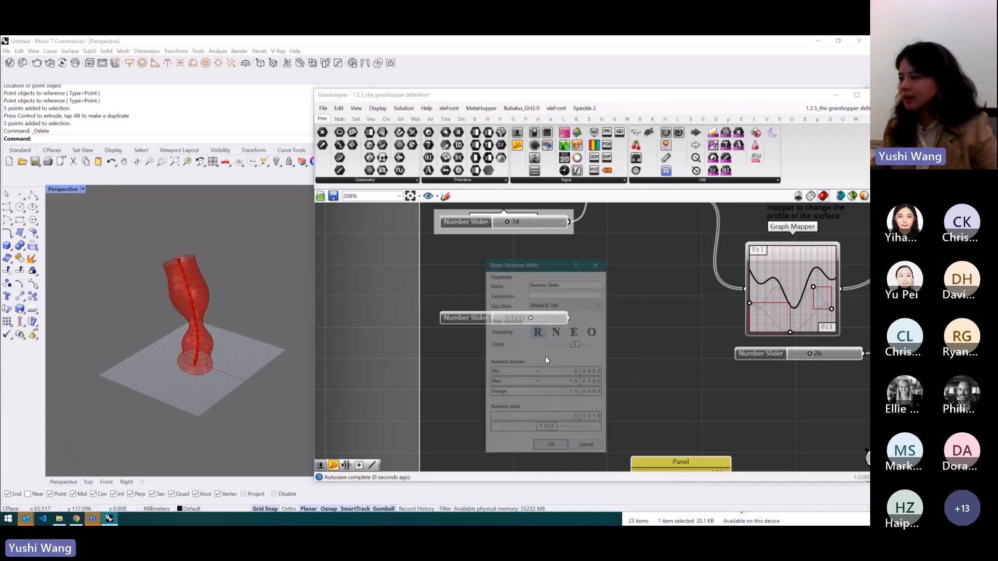
pyautogui.moveTo(547, 258); pyautogui.dragTo(651, 245)
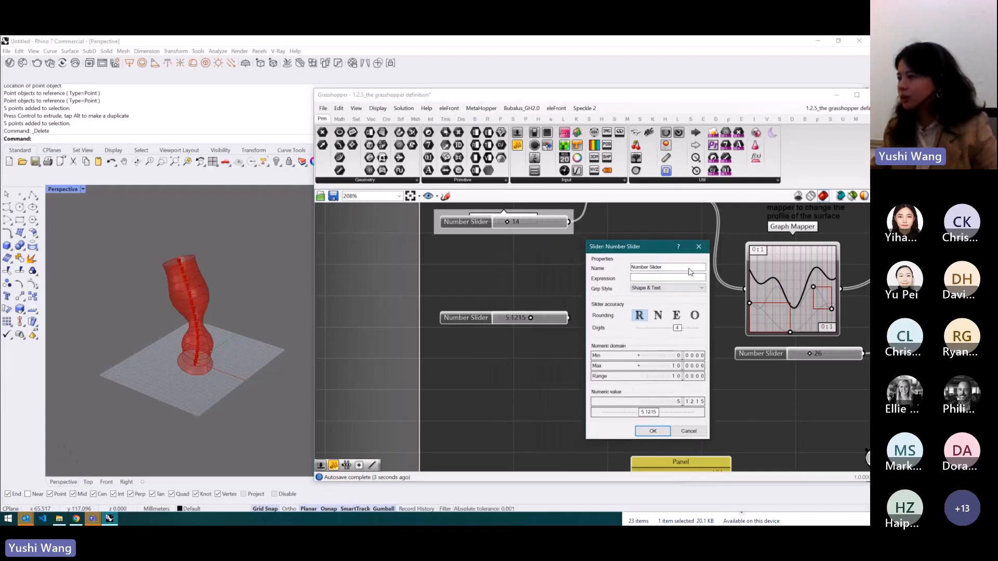
pyautogui.click(698, 247)
# - Delete the number slider
pyautogui.rightClick(477, 320)
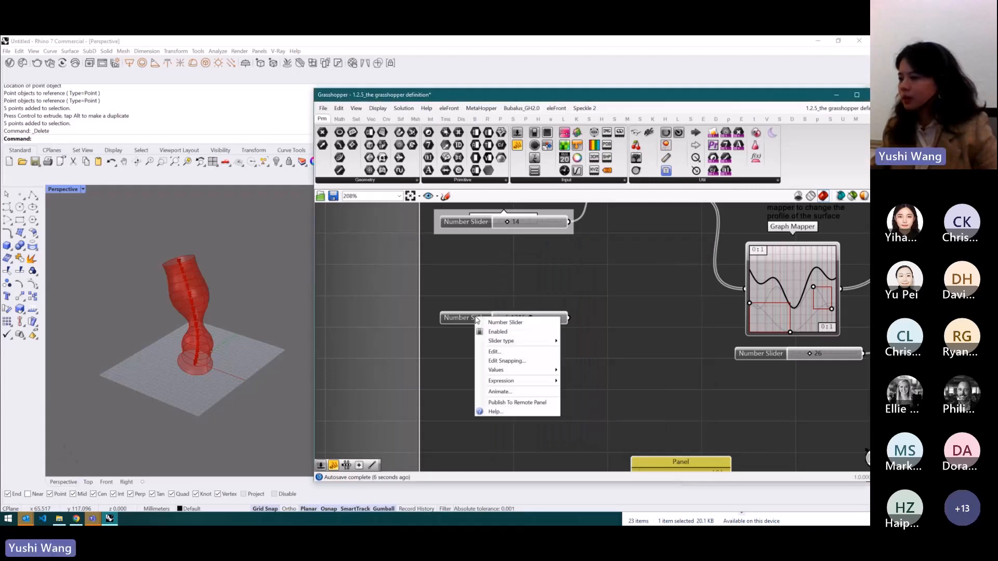
pyautogui.click(520, 299)
pyautogui.click(473, 320)
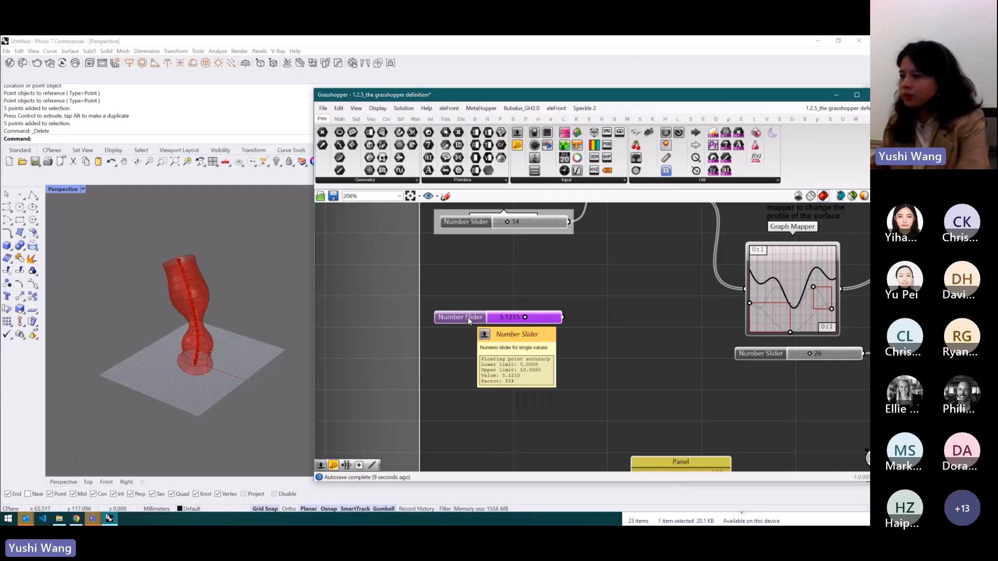
pyautogui.press('Delete')
# - Create an integer number slider with value 7 by entering 7 on the canvas
pyautogui.doubleClick(489, 321)
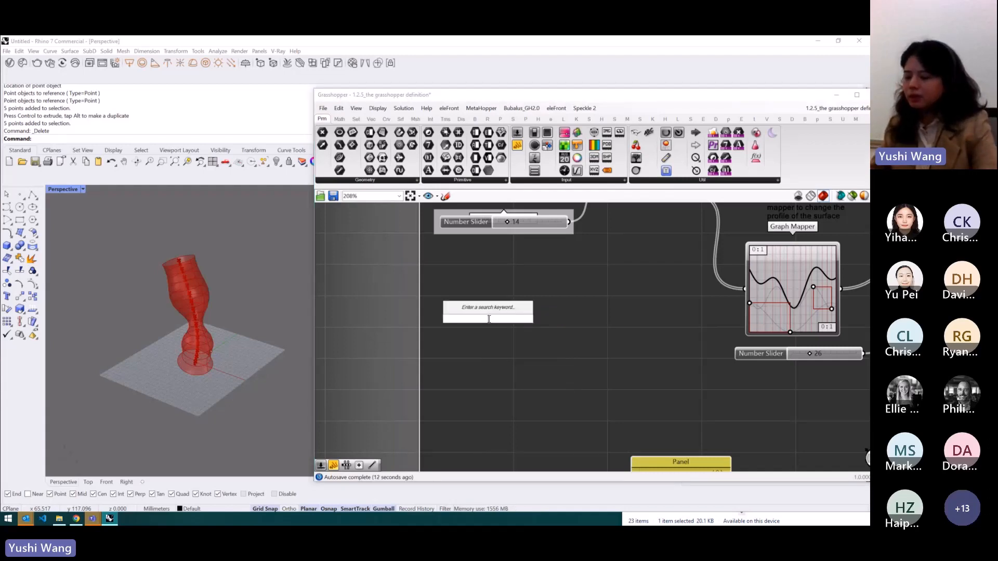
pyautogui.write('7')
pyautogui.press('Return')
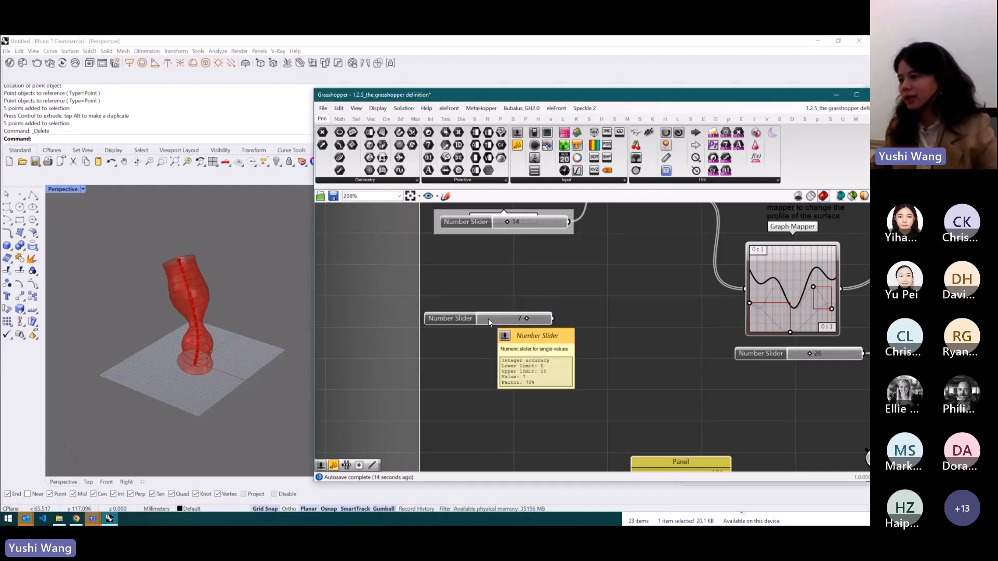
# - Set the slider's expression to -x and commit the change
pyautogui.rightClick(488, 322)
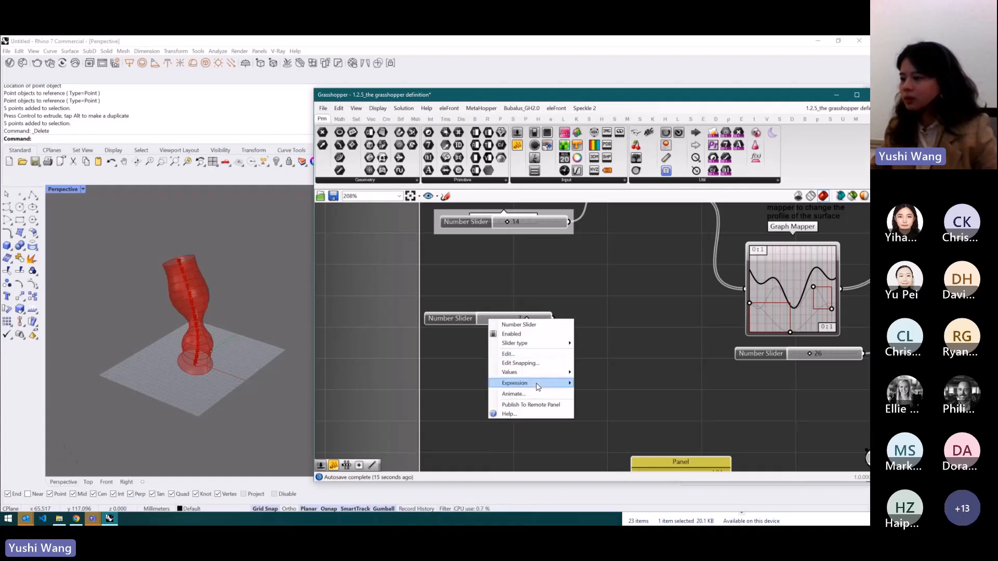
pyautogui.moveTo(538, 387)
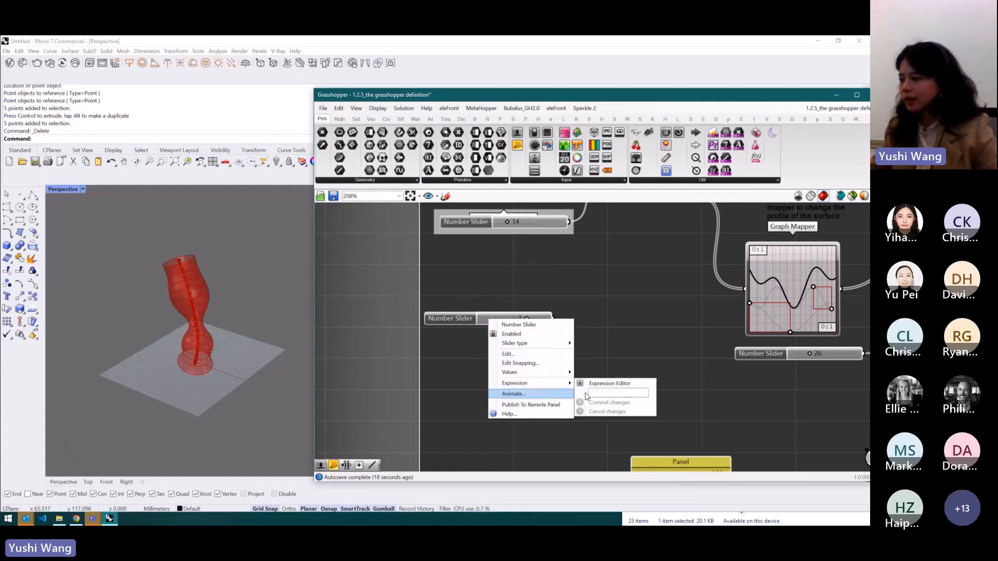
pyautogui.click(603, 392)
pyautogui.write('x')
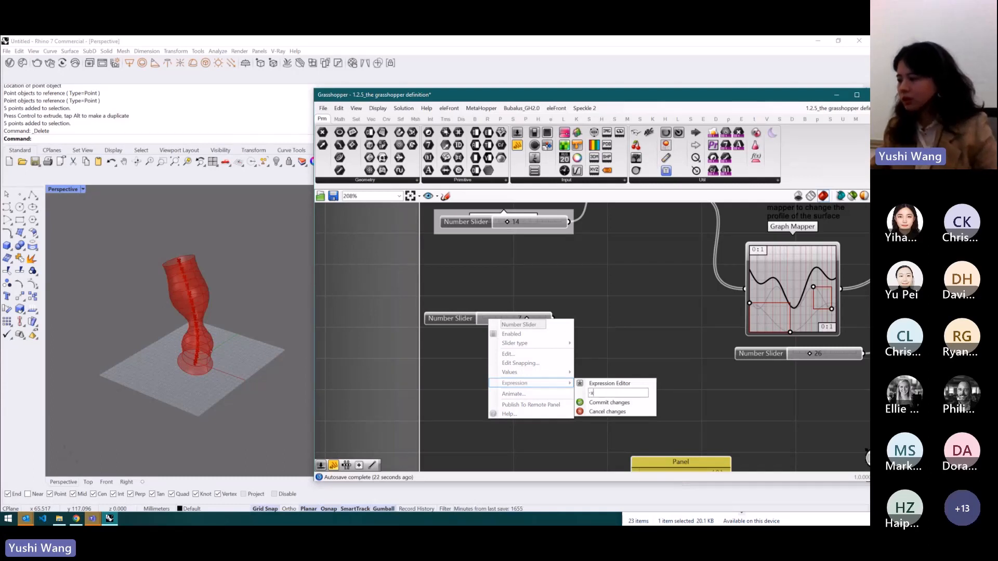
pyautogui.click(609, 402)
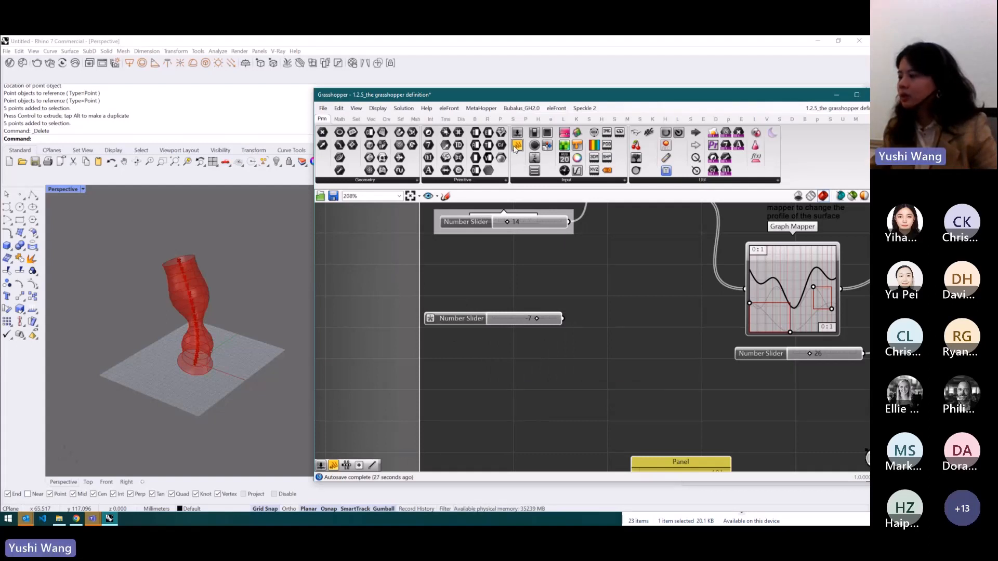
# - Add a Panel beside the slider and connect the slider's output to it
pyautogui.click(663, 329)
pyautogui.moveTo(564, 319); pyautogui.dragTo(645, 329)
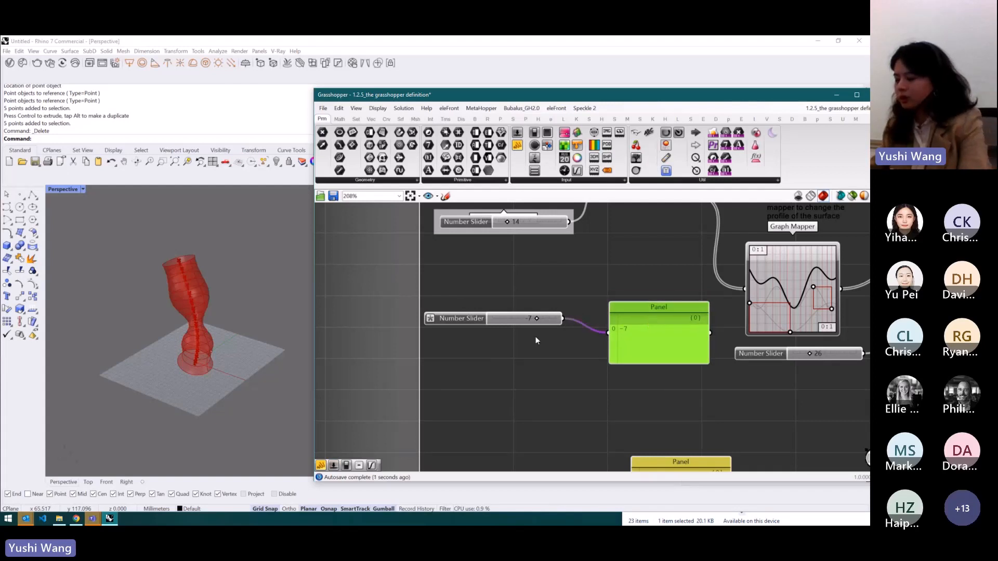
pyautogui.doubleClick(505, 359)
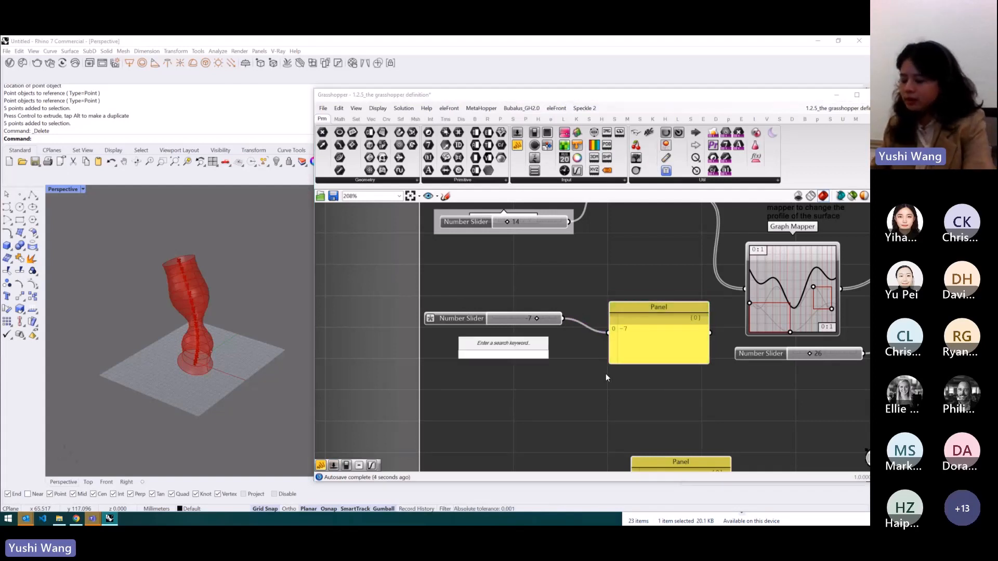
pyautogui.write('-7')
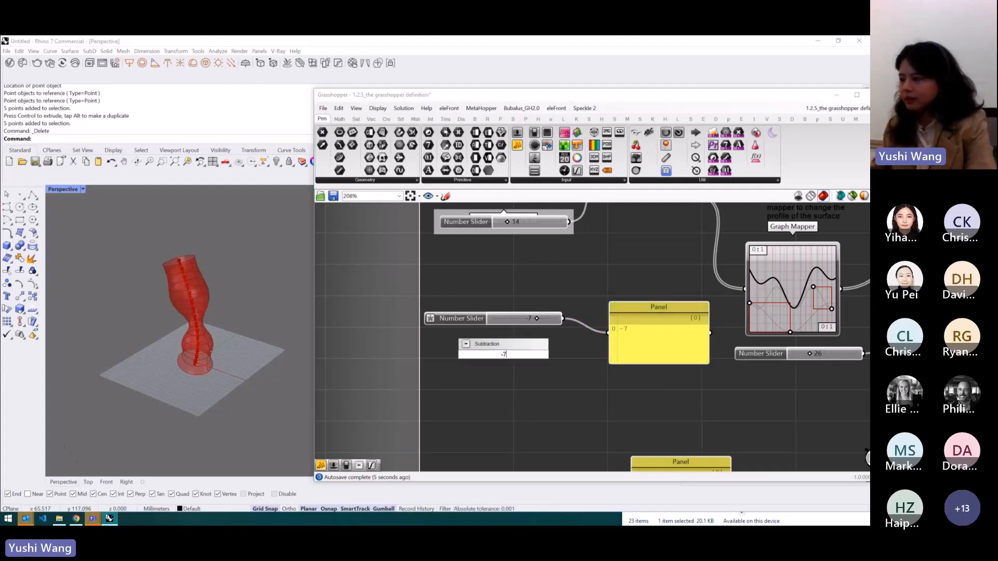
pyautogui.press('Return')
pyautogui.moveTo(513, 353); pyautogui.dragTo(502, 381)
pyautogui.press('Delete')
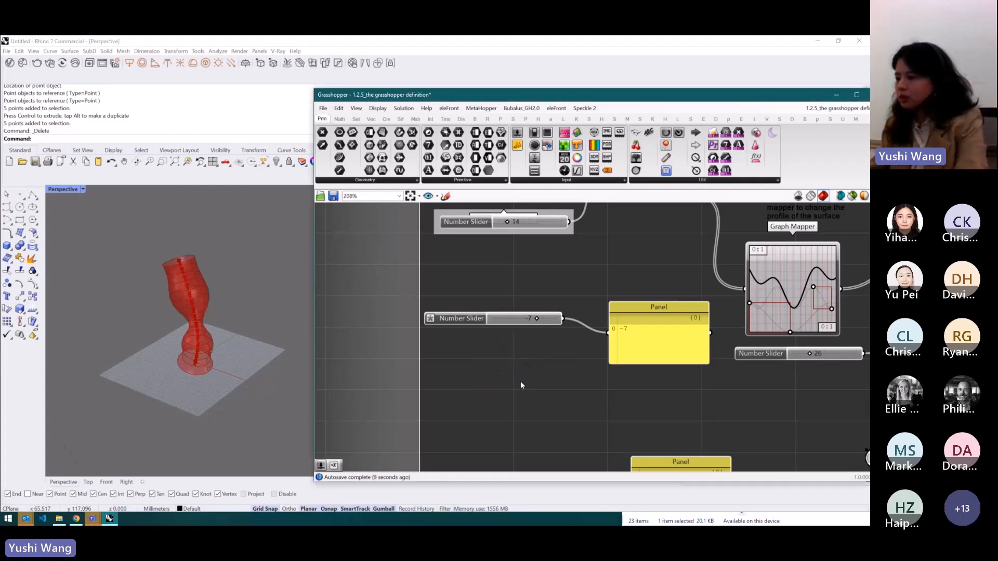
# - Try creating a negative number slider by entering 0-7 on the canvas
pyautogui.doubleClick(514, 396)
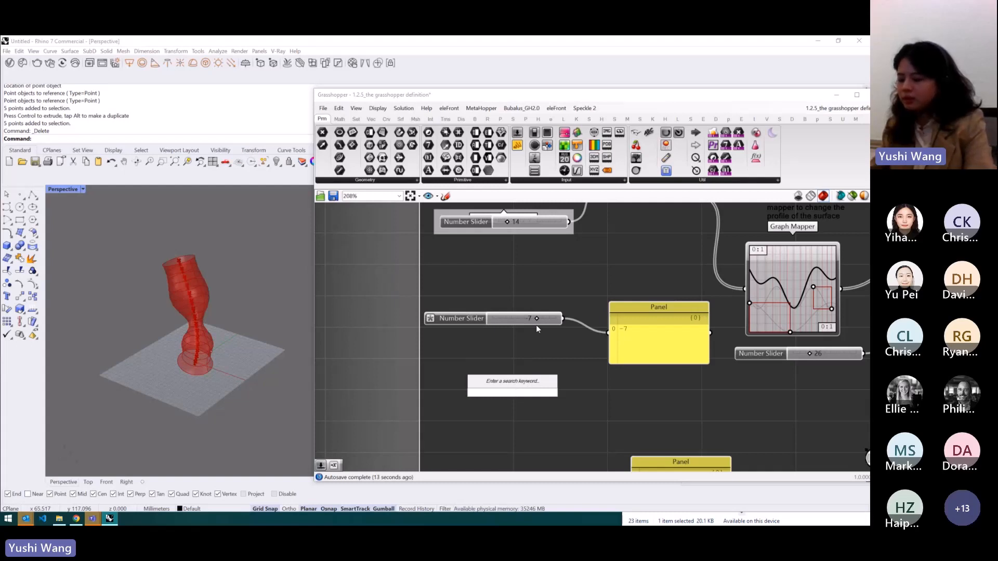
pyautogui.write('0-')
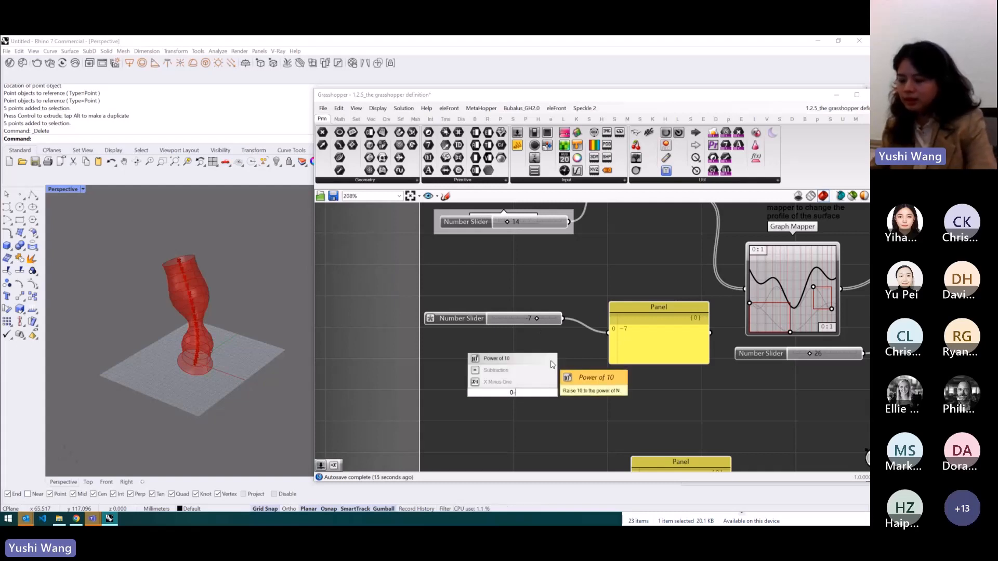
pyautogui.write('7')
pyautogui.press('Return')
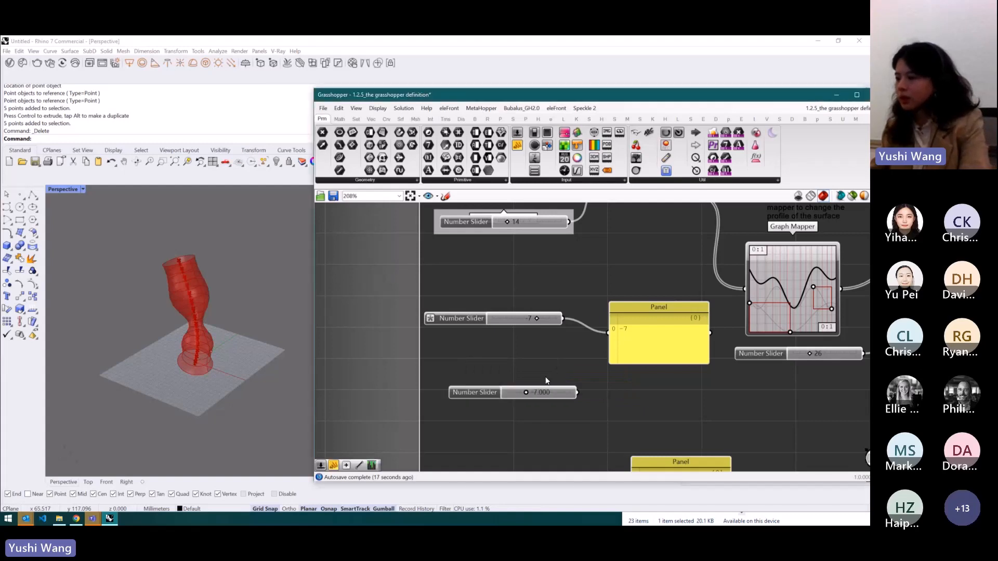
pyautogui.moveTo(526, 393); pyautogui.dragTo(553, 397)
pyautogui.click(498, 396)
pyautogui.press('Delete')
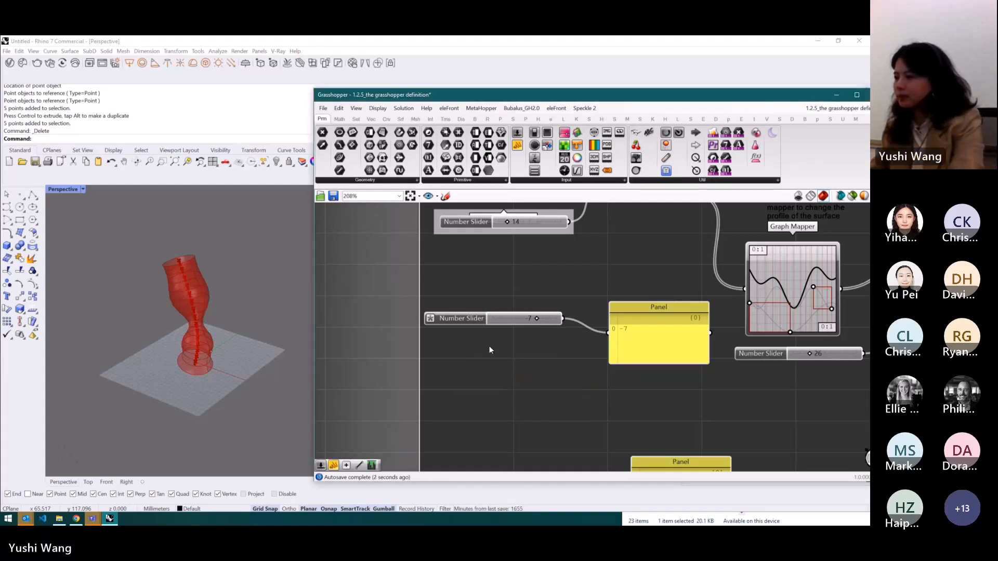
# - Delete the expression slider and reposition the empty Panel on the canvas
pyautogui.click(477, 319)
pyautogui.press('Delete')
pyautogui.moveTo(621, 310); pyautogui.dragTo(489, 308)
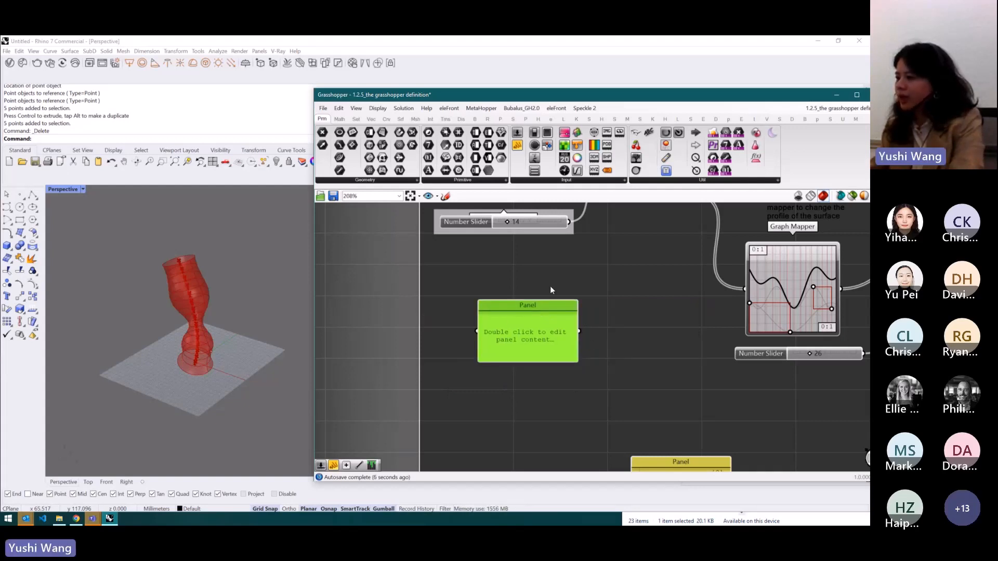
pyautogui.moveTo(566, 315); pyautogui.dragTo(656, 298)
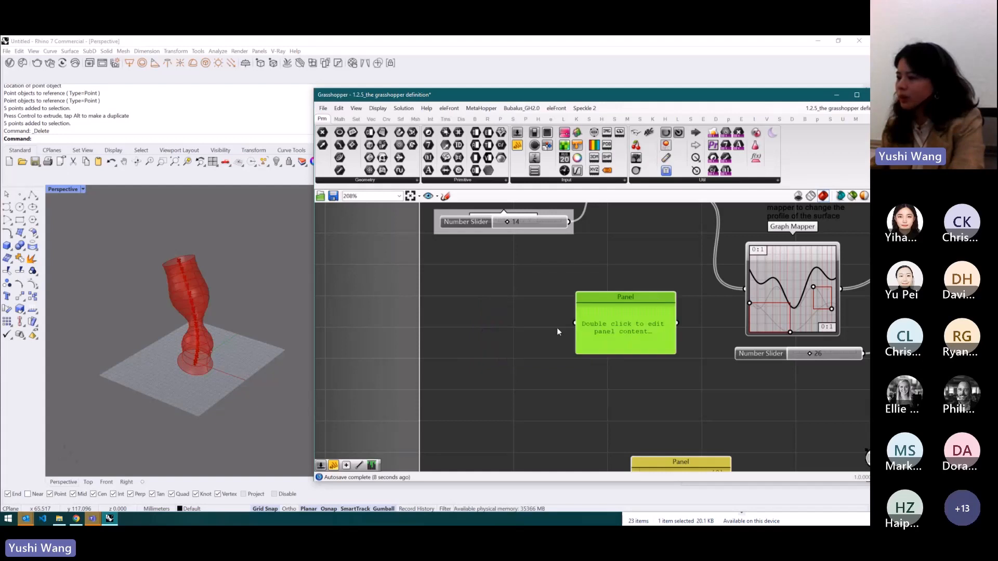
# - Add a new Panel to the canvas, then delete it
pyautogui.doubleClick(513, 370)
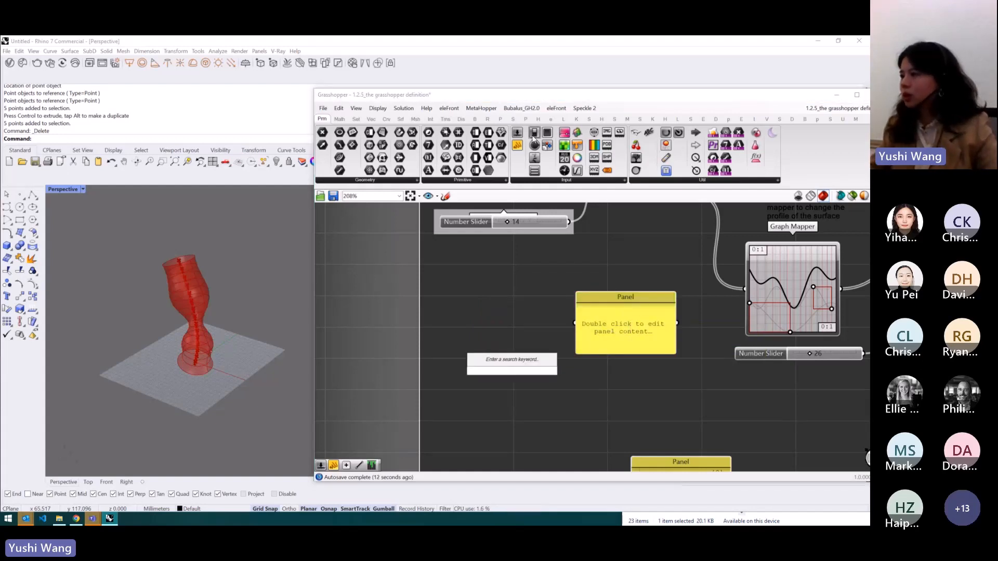
pyautogui.moveTo(517, 145); pyautogui.dragTo(533, 344)
pyautogui.click(518, 354)
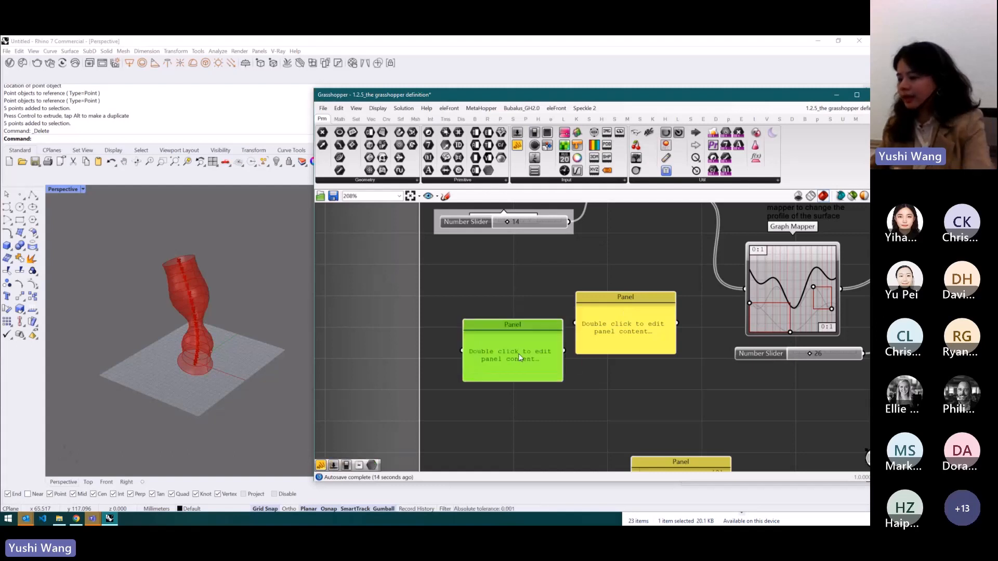
pyautogui.press('Delete')
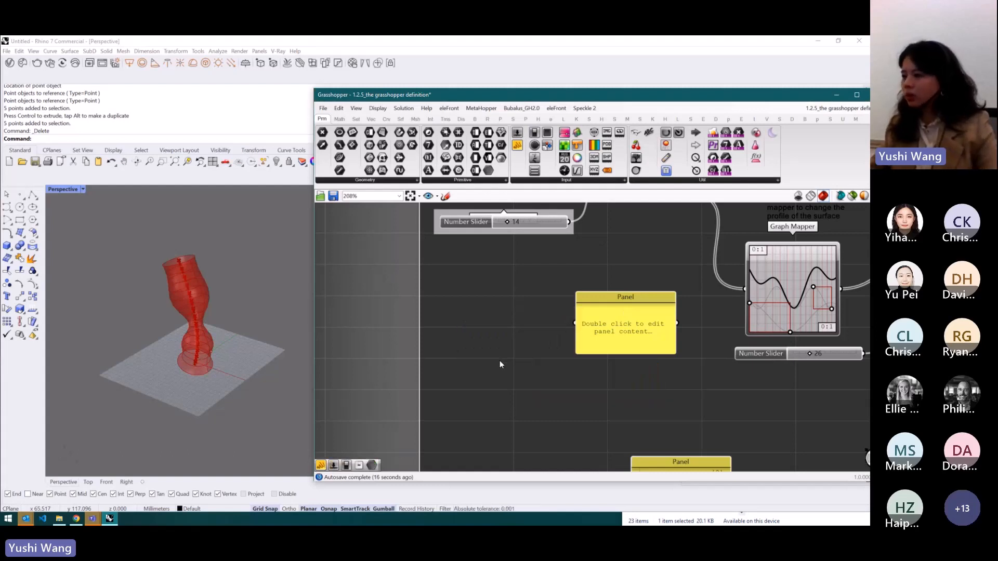
# - Create a Panel containing 4 through the canvas search, then delete it
pyautogui.doubleClick(500, 360)
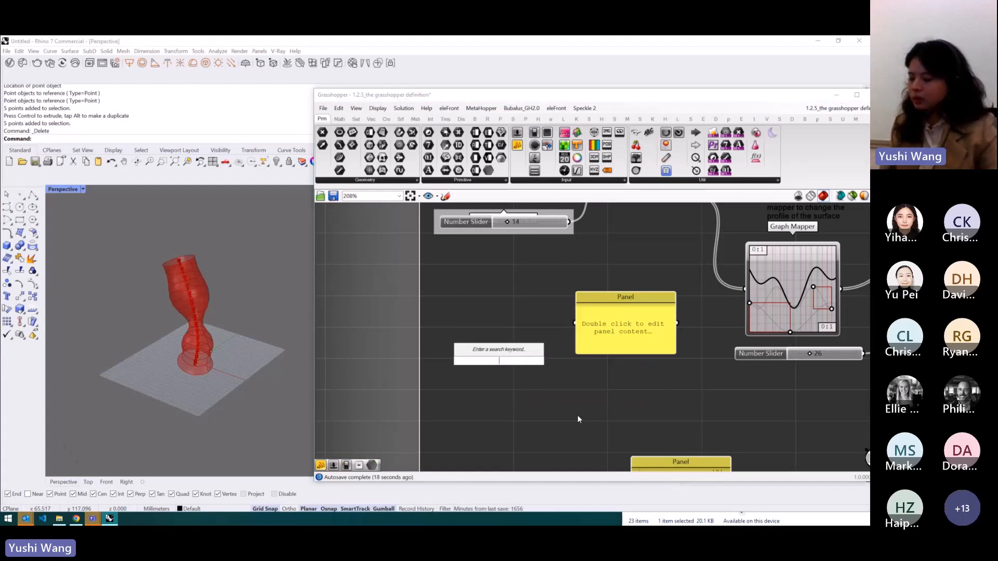
pyautogui.write('"')
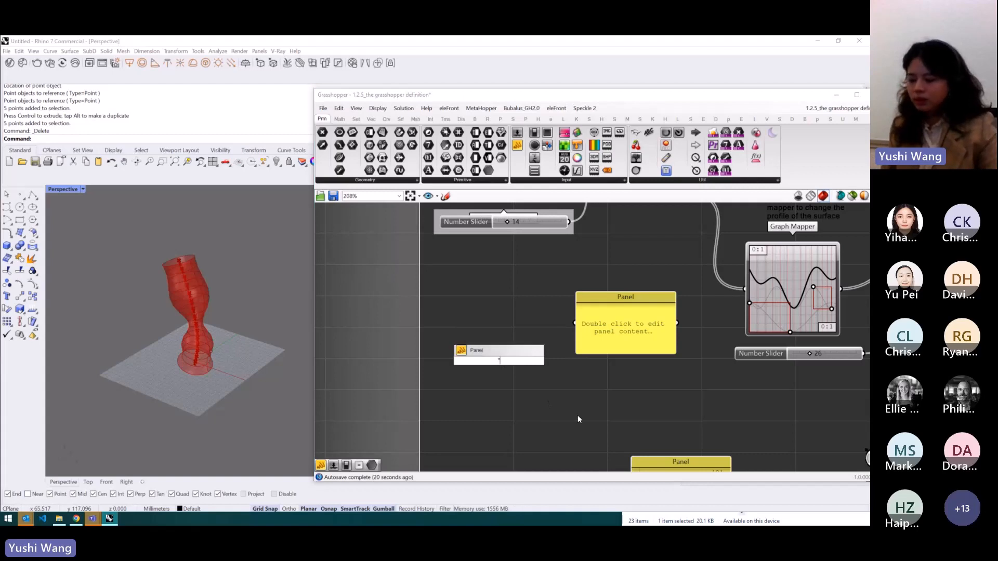
pyautogui.write('4')
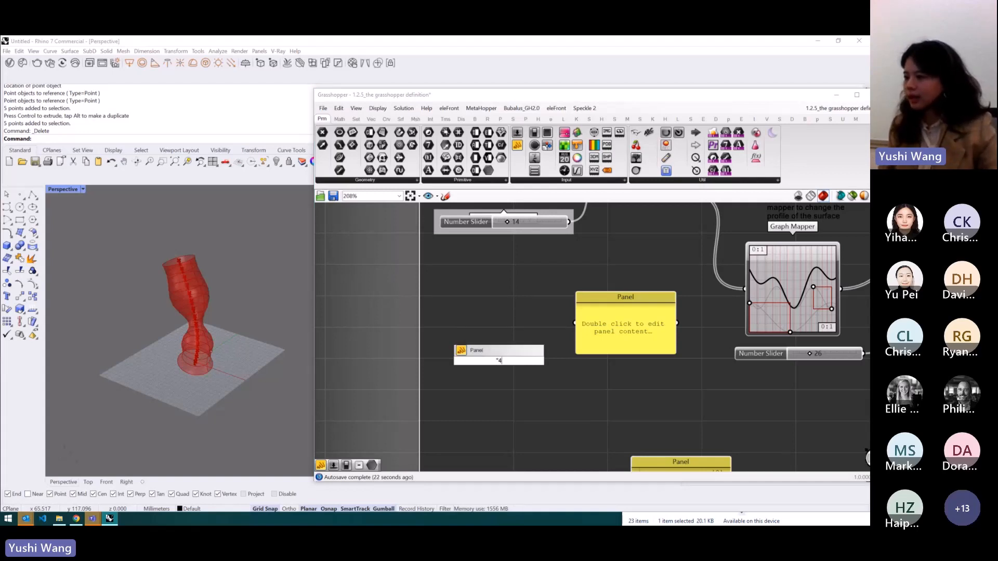
pyautogui.press('Return')
pyautogui.moveTo(498, 358); pyautogui.dragTo(489, 323)
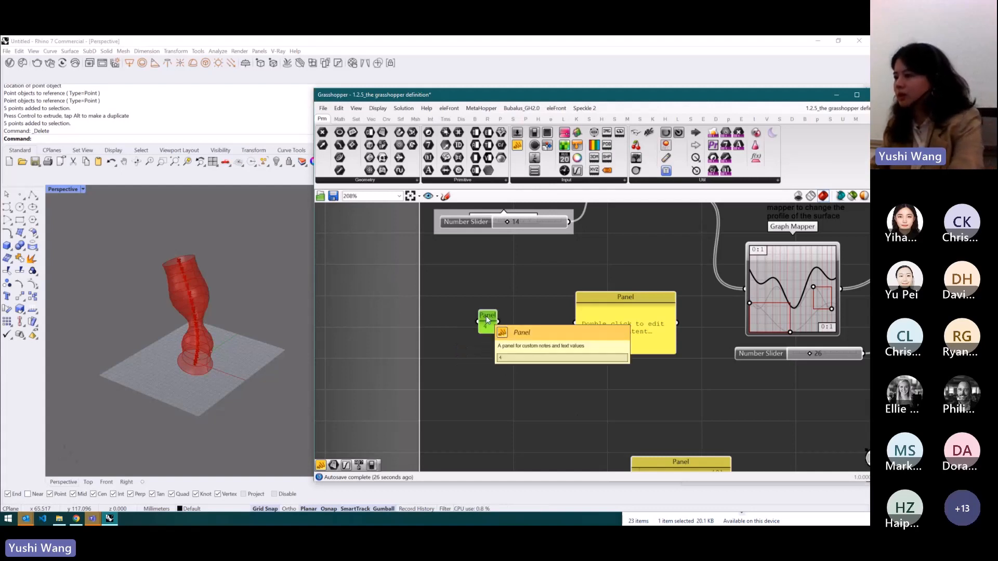
pyautogui.press('Delete')
# - Enter 4, 5, 6 and 7 on separate lines in the empty Panel and display them as list items
pyautogui.click(618, 330)
pyautogui.doubleClick(619, 330)
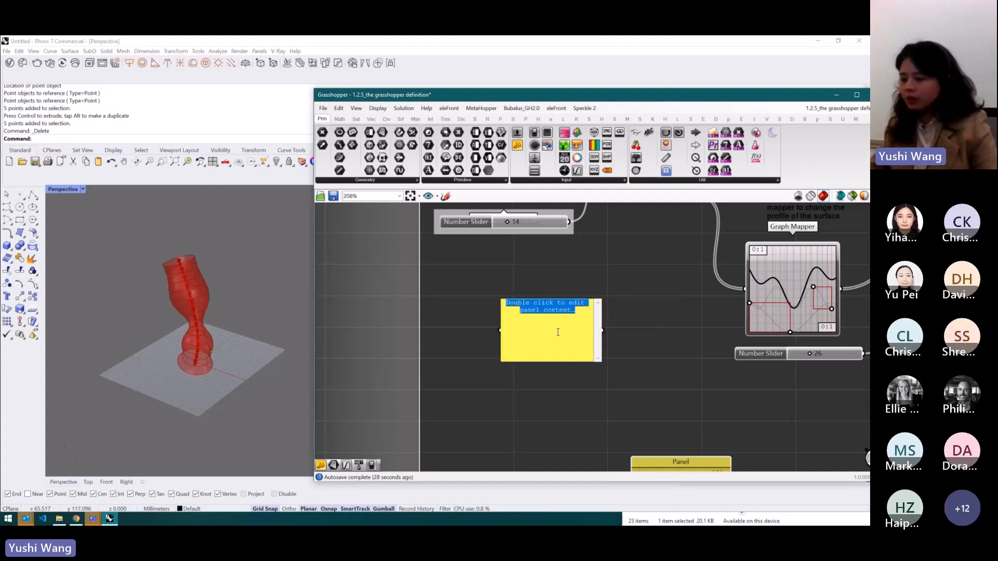
pyautogui.write('4 5 6 7')
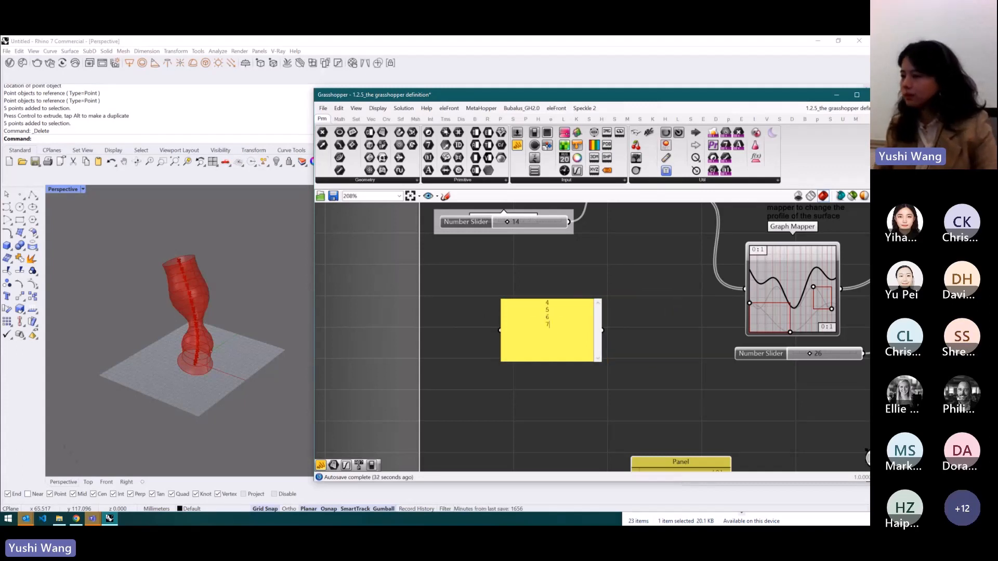
pyautogui.click(637, 304)
pyautogui.scroll(2, 575, 334)
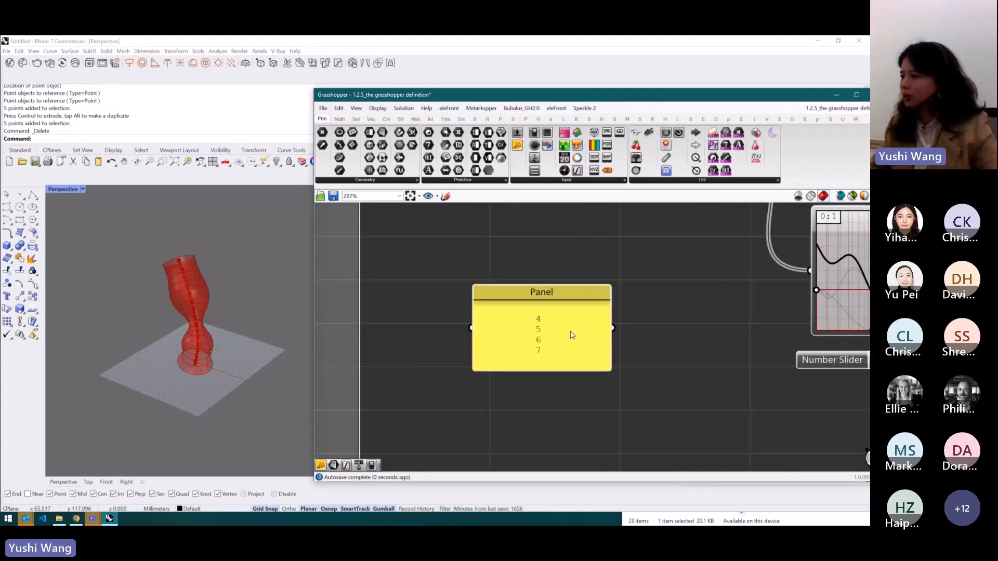
pyautogui.rightClick(574, 333)
pyautogui.click(596, 342)
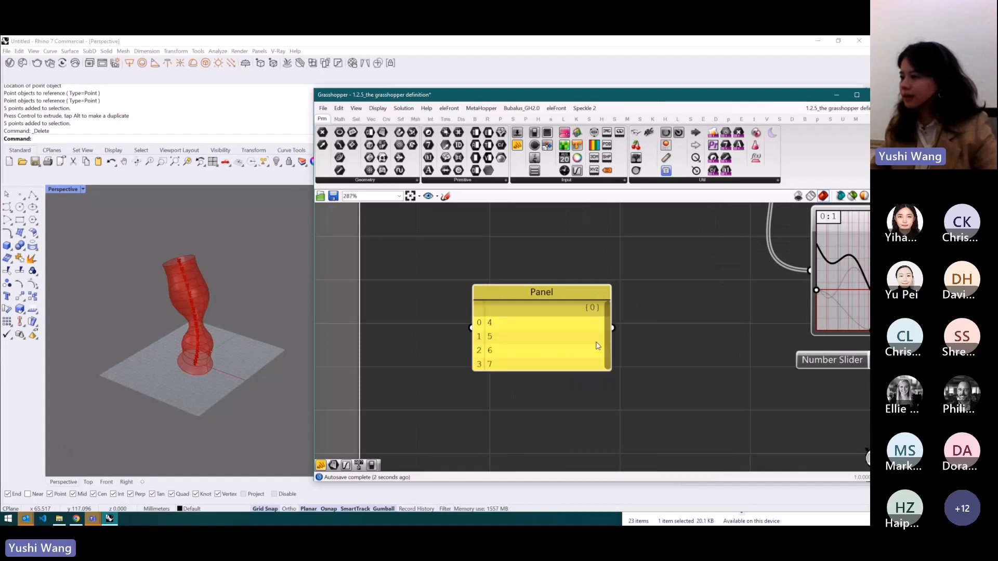
# - Enlarge the text size of the list Panel
pyautogui.scroll(2, 568, 339)
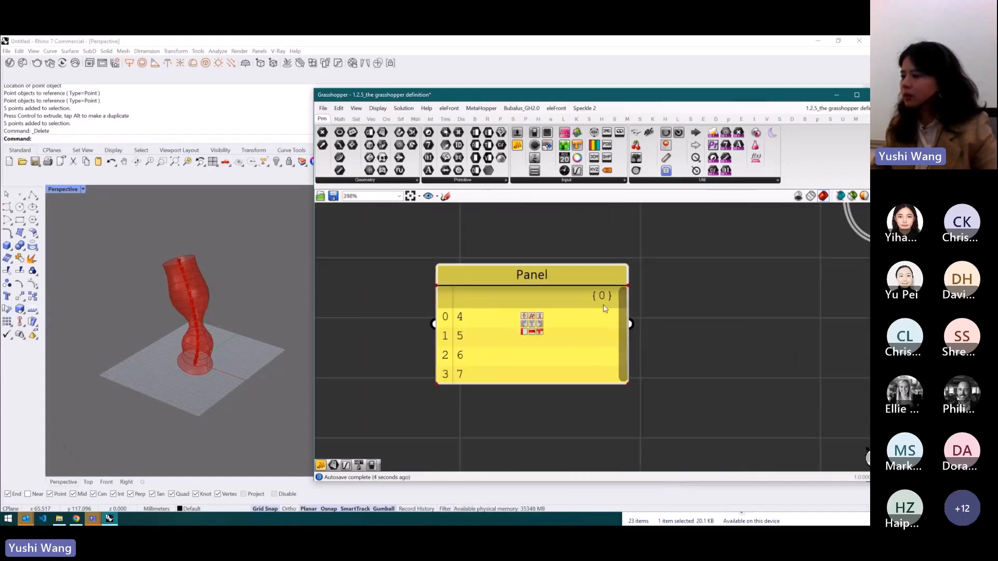
pyautogui.scroll(3, 534, 321)
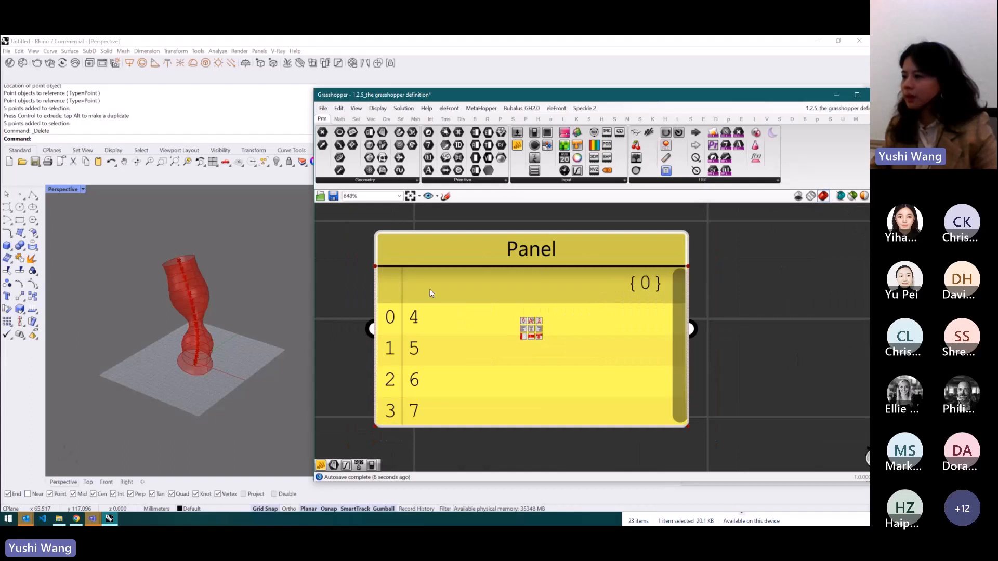
pyautogui.click(539, 324)
pyautogui.click(539, 323)
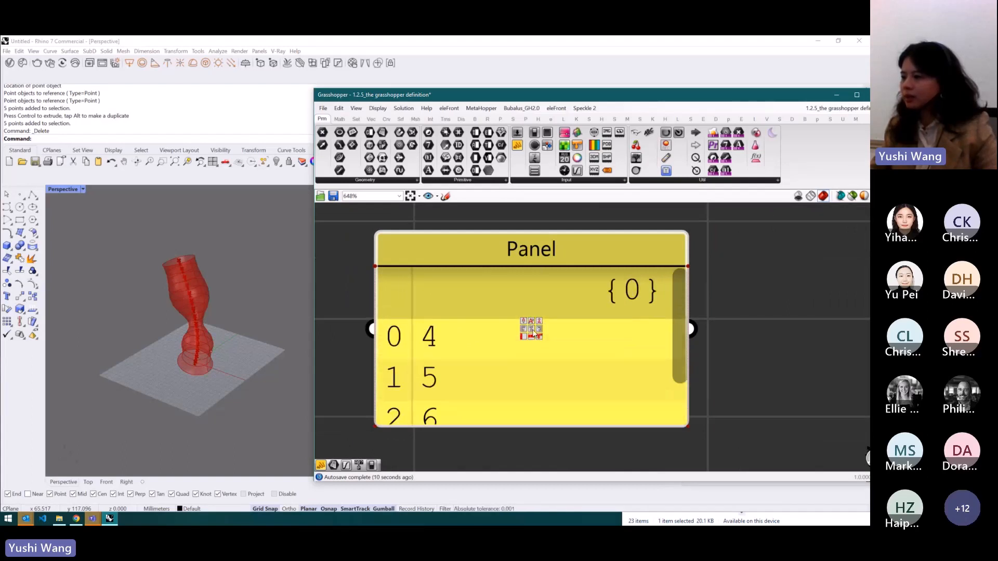
pyautogui.click(539, 329)
pyautogui.click(539, 329)
pyautogui.click(524, 329)
pyautogui.click(524, 337)
pyautogui.click(524, 336)
# - Resize the list Panel and delete it
pyautogui.scroll(-3, 588, 300)
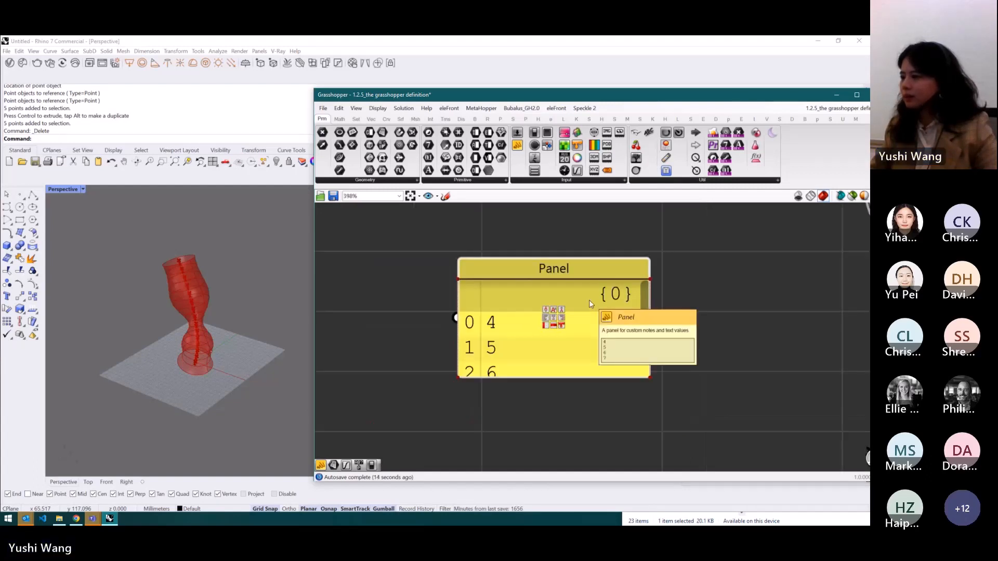
pyautogui.moveTo(606, 379); pyautogui.dragTo(606, 446)
pyautogui.moveTo(585, 269); pyautogui.dragTo(555, 262)
pyautogui.scroll(-5, 606, 273)
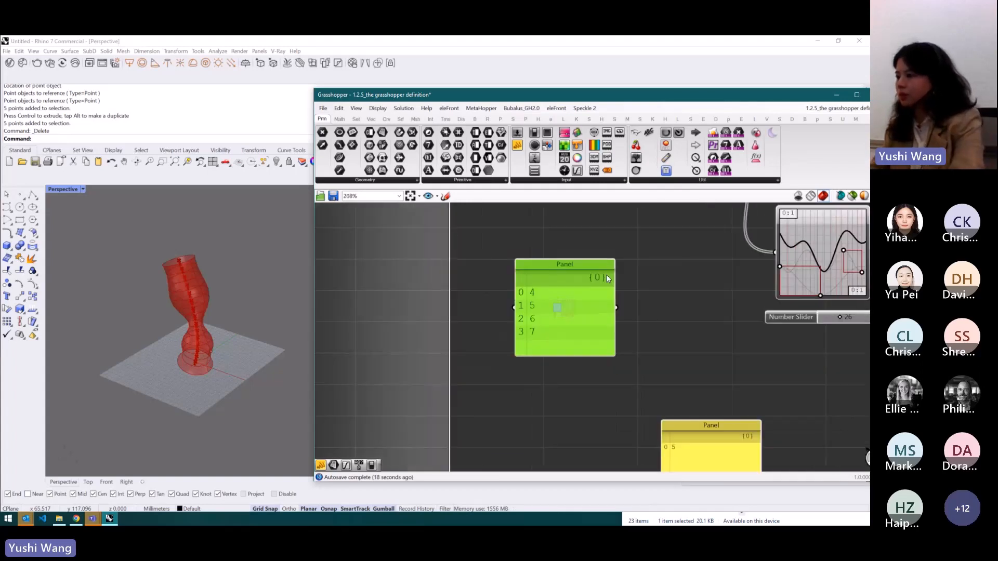
pyautogui.press('Delete')
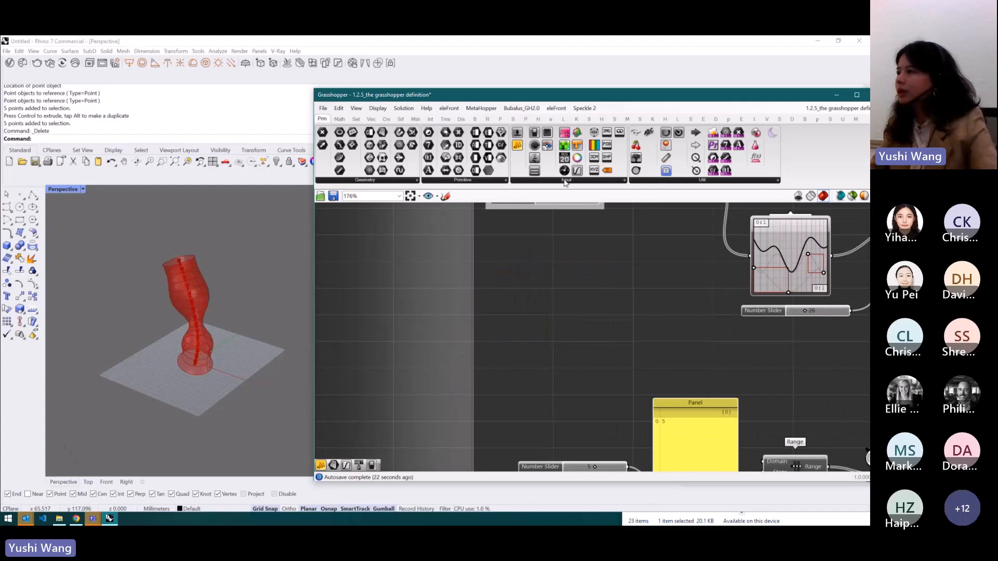
# - Place a Value List on the canvas, switch it to Check List mode and toggle its items
pyautogui.moveTo(535, 170); pyautogui.dragTo(536, 311)
pyautogui.rightClick(564, 311)
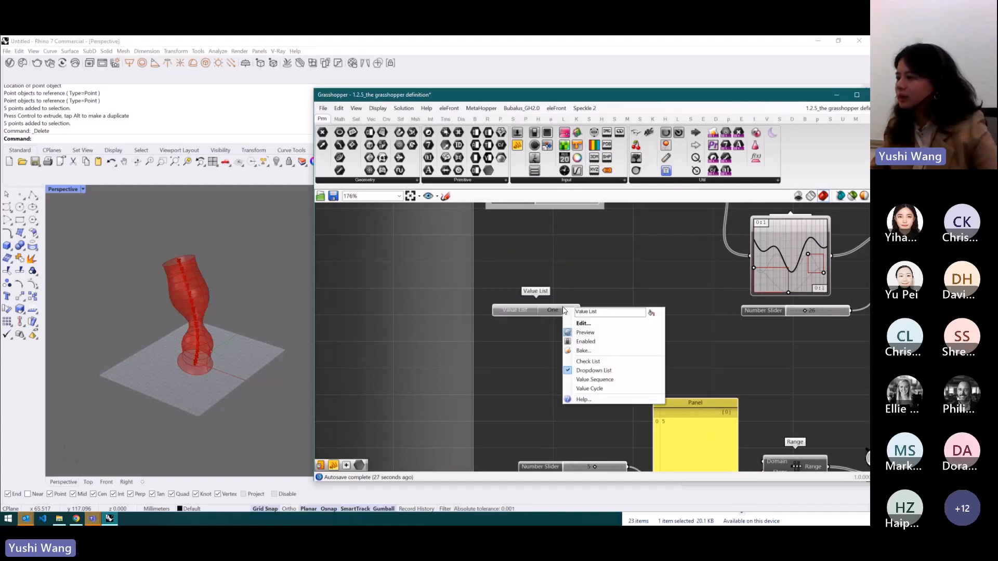
pyautogui.click(592, 361)
pyautogui.click(544, 322)
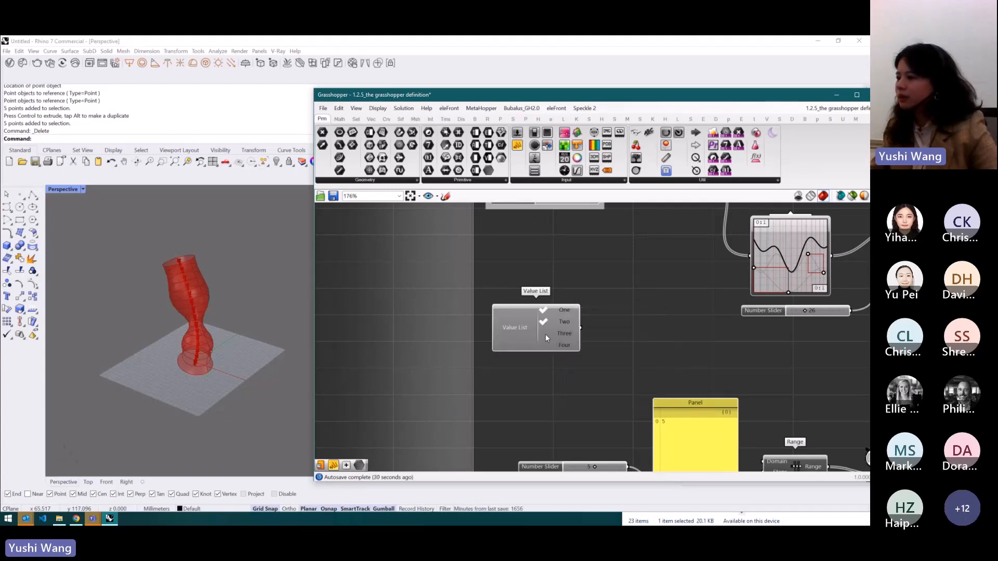
pyautogui.click(542, 323)
# - Open the Value List constants editor, cancel it and delete the Value List
pyautogui.doubleClick(554, 323)
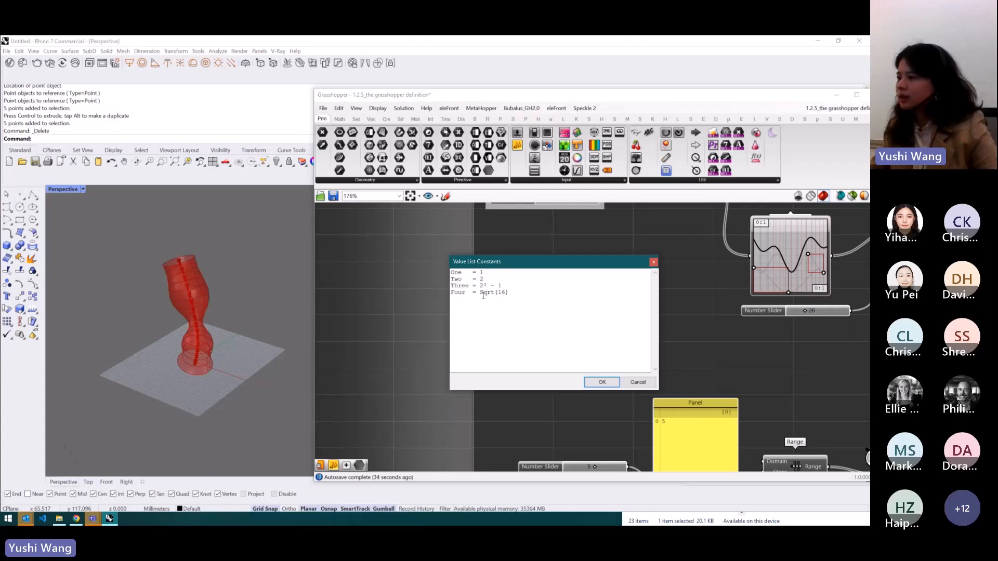
pyautogui.click(638, 382)
pyautogui.press('Delete')
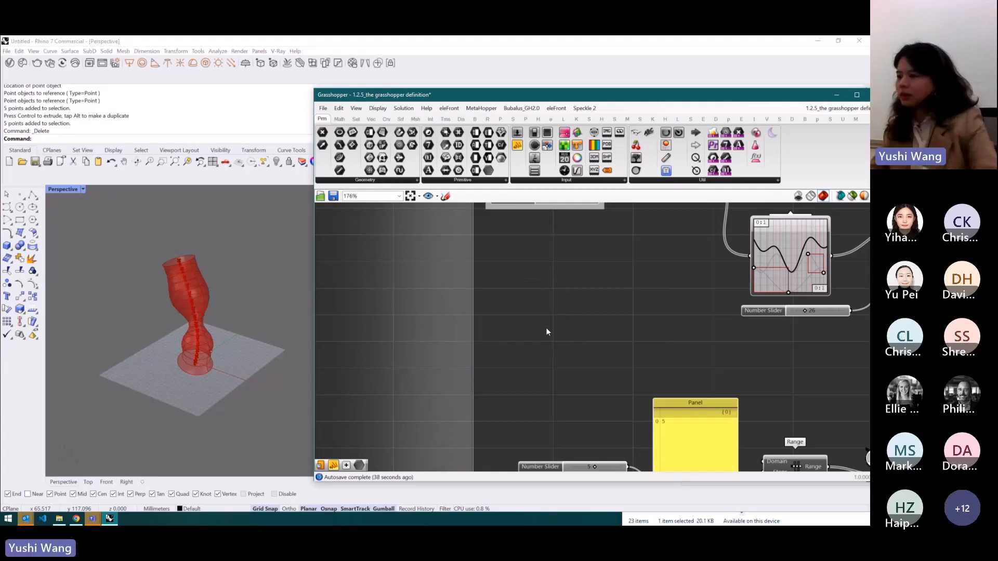
# - Switch to the Mural course board, browse the Parameters section and return to Rhino
pyautogui.click(76, 519)
pyautogui.scroll(-4, 402, 206)
pyautogui.scroll(2, 510, 342)
pyautogui.scroll(1, 531, 326)
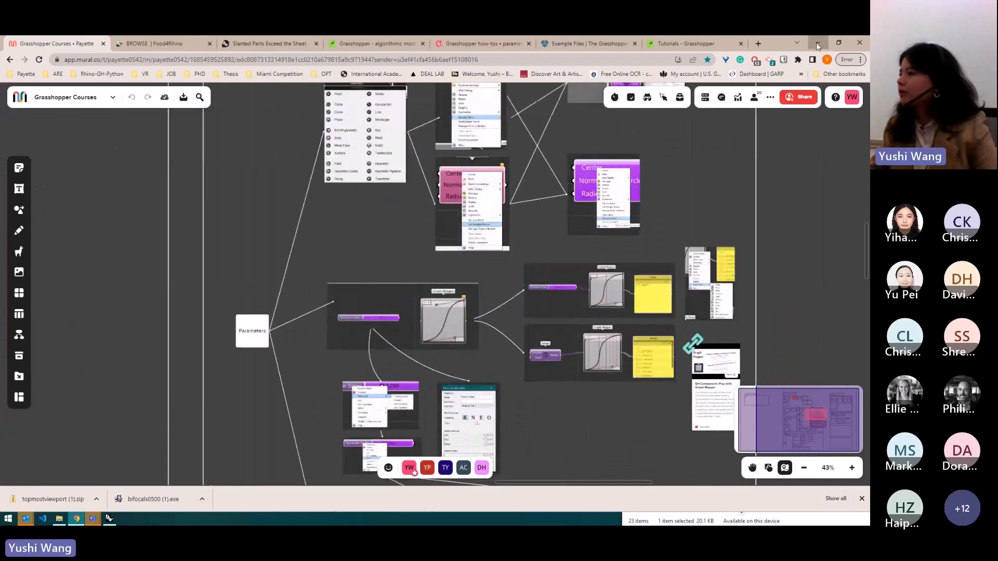
pyautogui.click(818, 43)
# - Examine the existing Graph Mapper and its connected components in the definition
pyautogui.moveTo(662, 279); pyautogui.dragTo(664, 281)
pyautogui.click(539, 279)
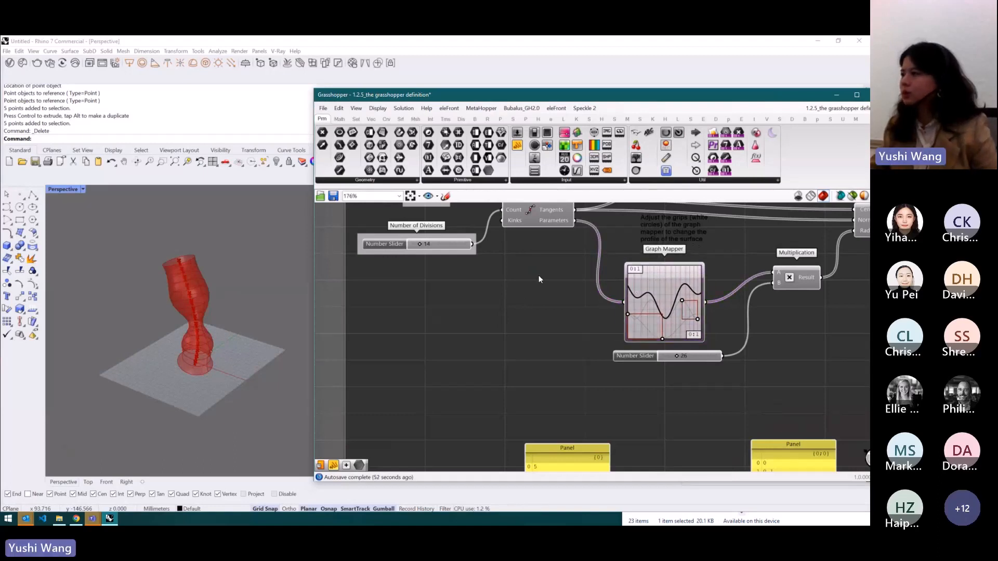
pyautogui.scroll(-3, 526, 329)
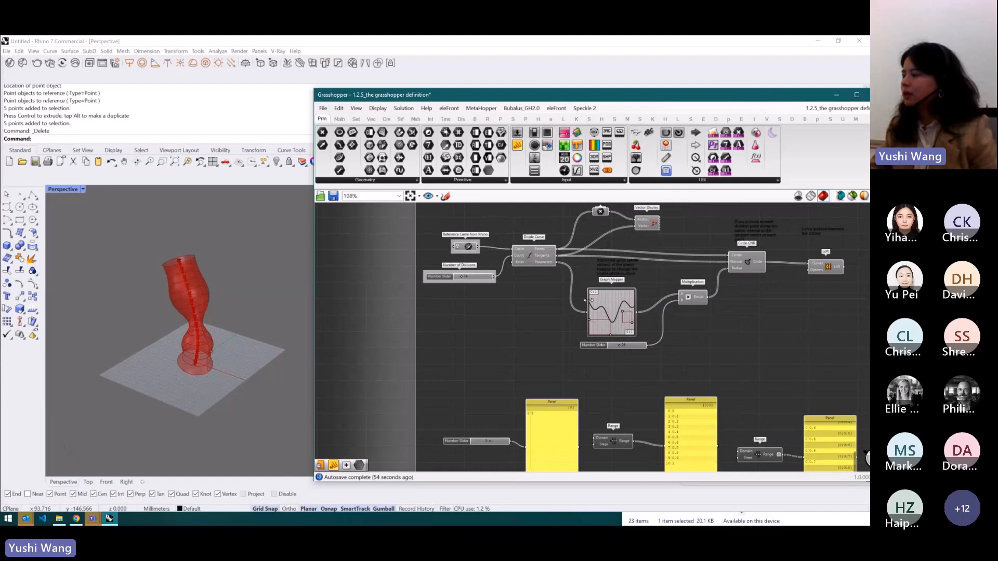
pyautogui.scroll(2, 628, 311)
pyautogui.moveTo(630, 290)
pyautogui.mouseDown()
pyautogui.moveTo(610, 292)
pyautogui.moveTo(633, 293)
pyautogui.mouseUp()
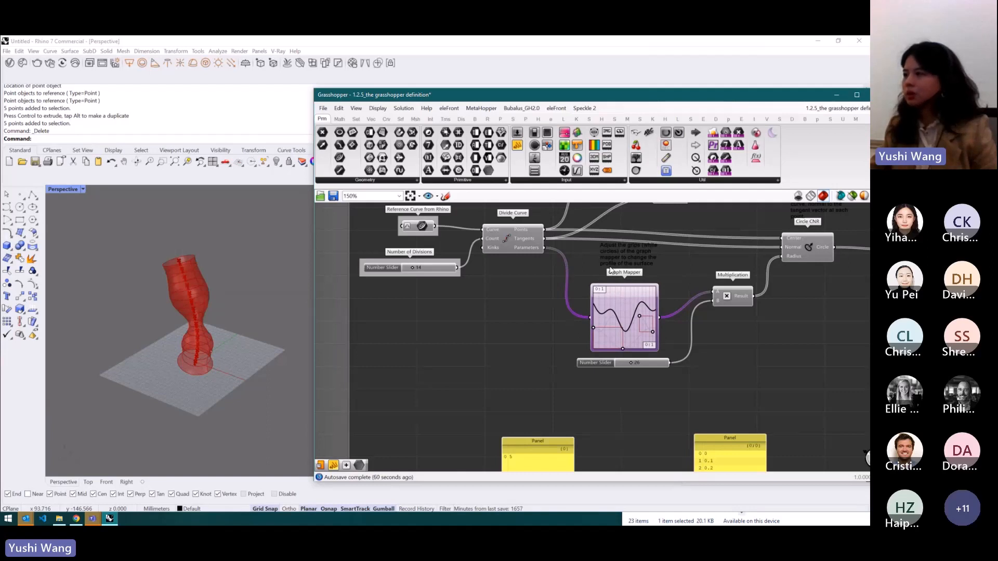
pyautogui.keyDown('ctrl'); pyautogui.keyDown('alt'); pyautogui.click(622, 305); pyautogui.keyUp('alt'); pyautogui.keyUp('ctrl')
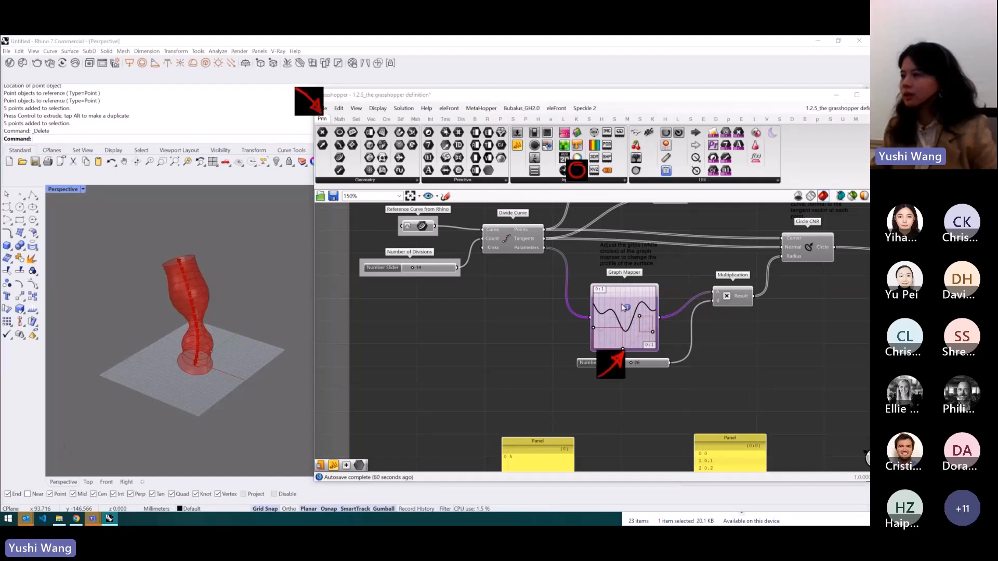
pyautogui.keyDown('ctrl'); pyautogui.keyDown('alt'); pyautogui.click(519, 239); pyautogui.keyUp('alt'); pyautogui.keyUp('ctrl')
pyautogui.keyDown('ctrl'); pyautogui.keyDown('alt'); pyautogui.click(436, 269); pyautogui.keyUp('alt'); pyautogui.keyUp('ctrl')
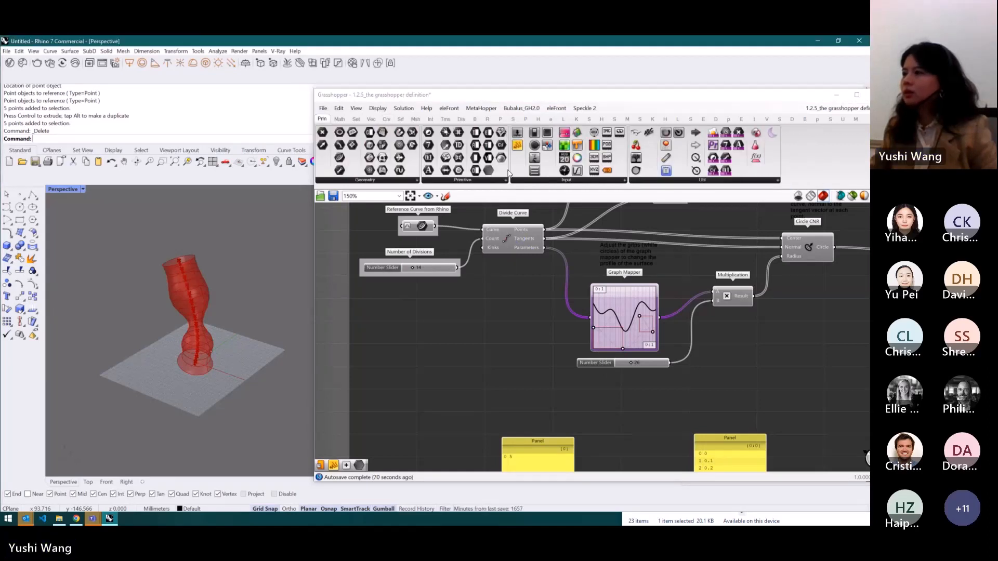
pyautogui.click(620, 308)
# - Add a new Graph Mapper to the empty canvas area beside the existing one
pyautogui.click(577, 171)
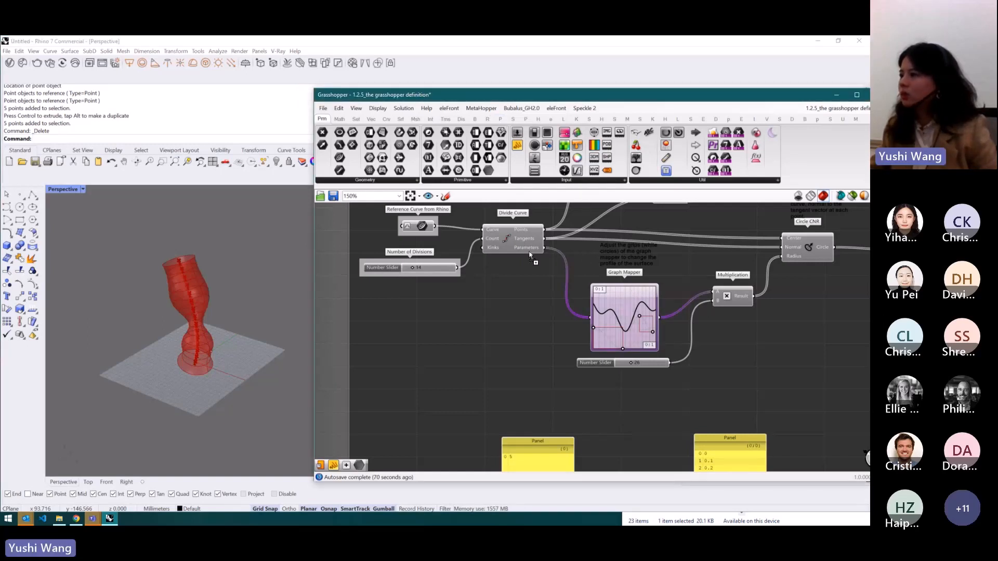
pyautogui.click(487, 336)
pyautogui.scroll(1, 491, 341)
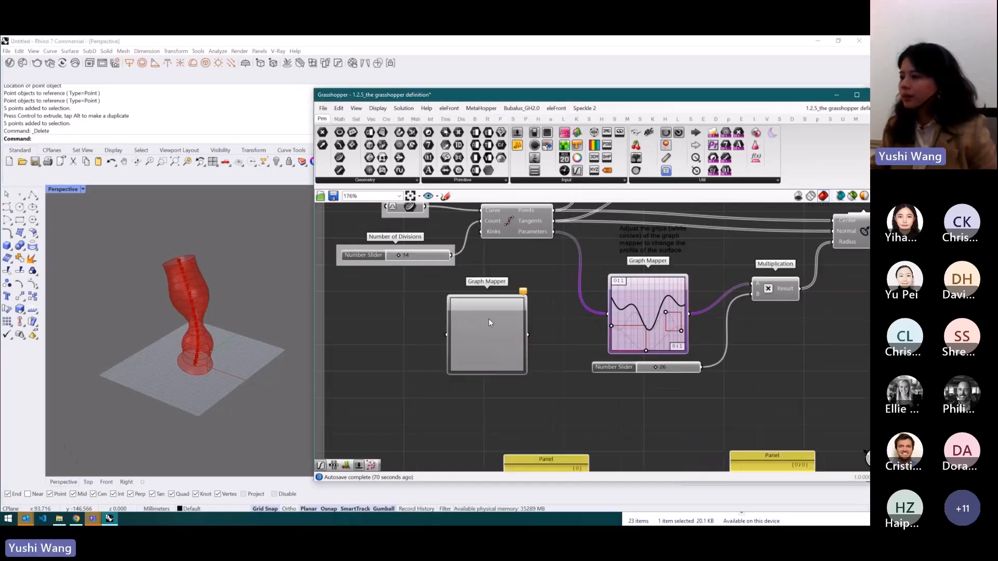
# - Set the new Graph Mapper's graph type to Sine Summation
pyautogui.rightClick(493, 329)
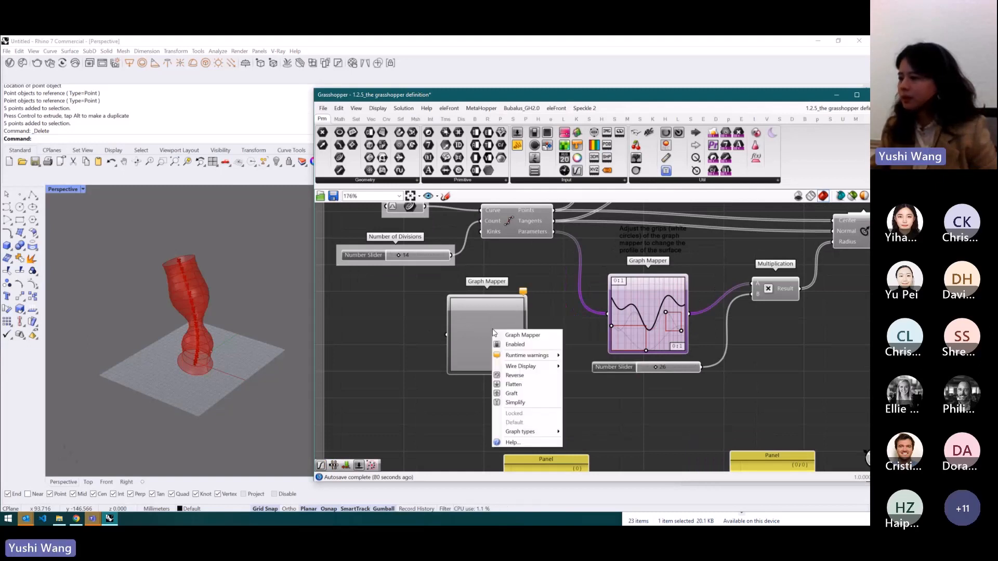
pyautogui.moveTo(538, 431)
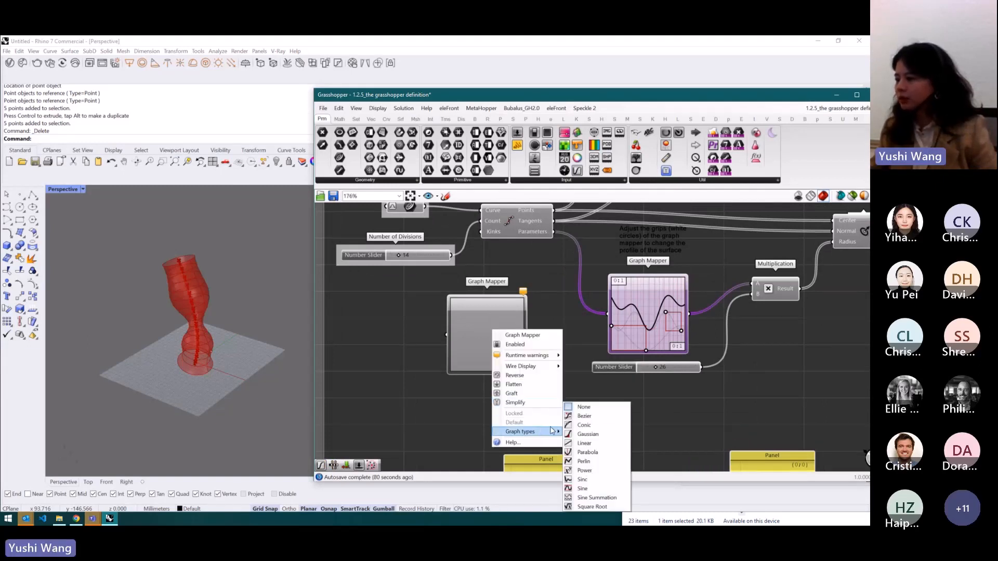
pyautogui.click(584, 498)
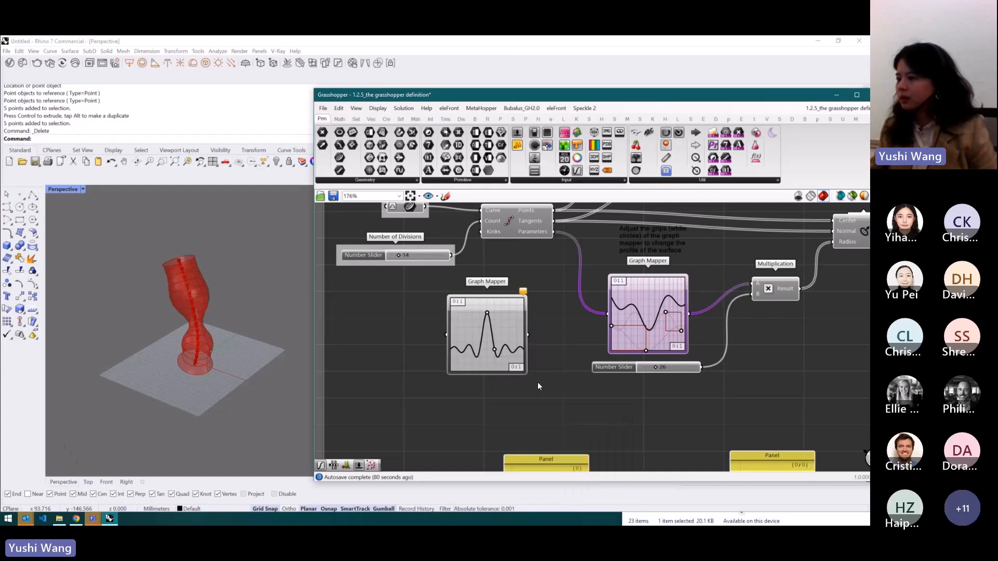
# - Change the new Graph Mapper's graph type to Linear
pyautogui.rightClick(510, 335)
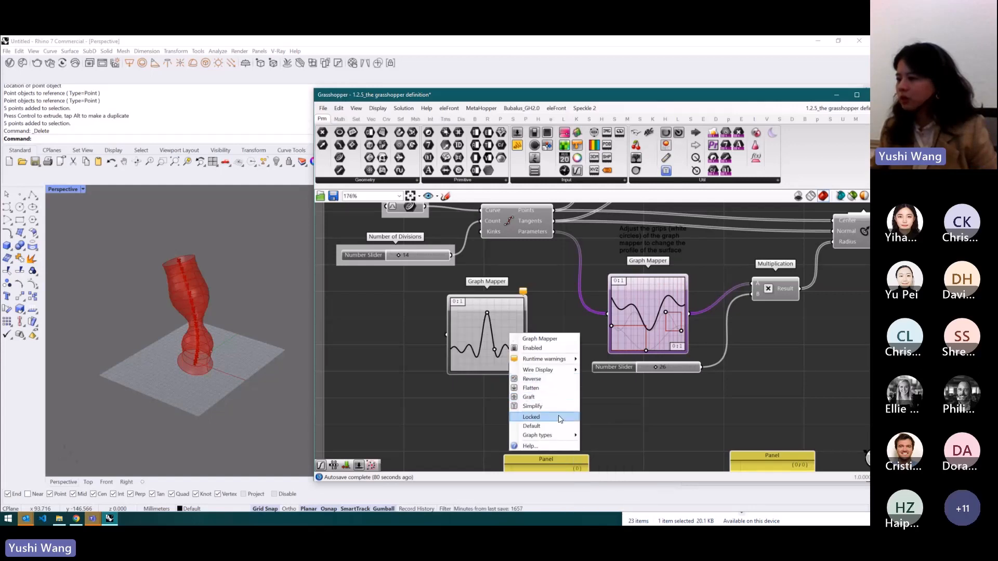
pyautogui.moveTo(559, 437)
pyautogui.click(601, 443)
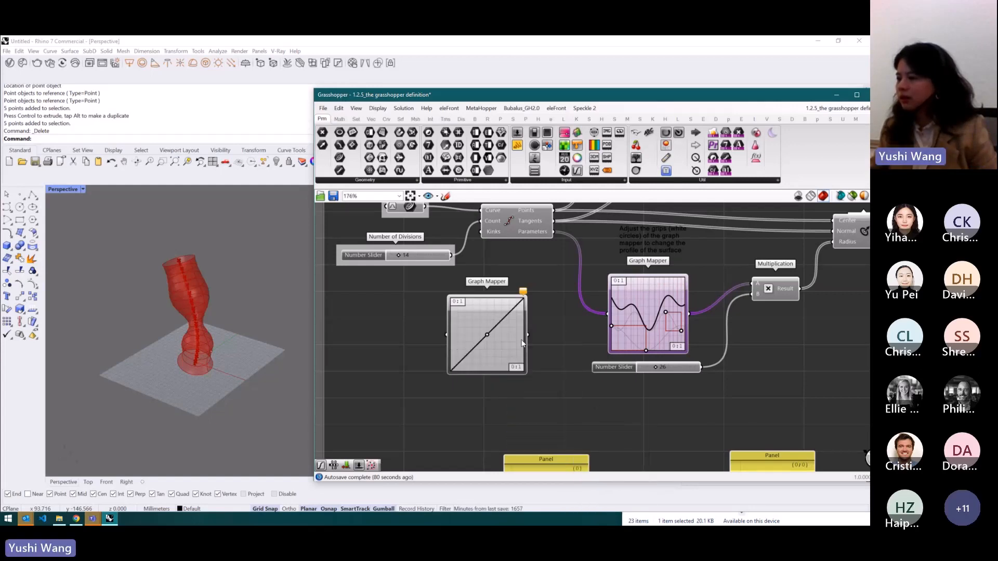
# - Set the new Graph Mapper's graph type to Bezier and reshape its curve by moving two grips
pyautogui.rightClick(493, 338)
pyautogui.moveTo(535, 440)
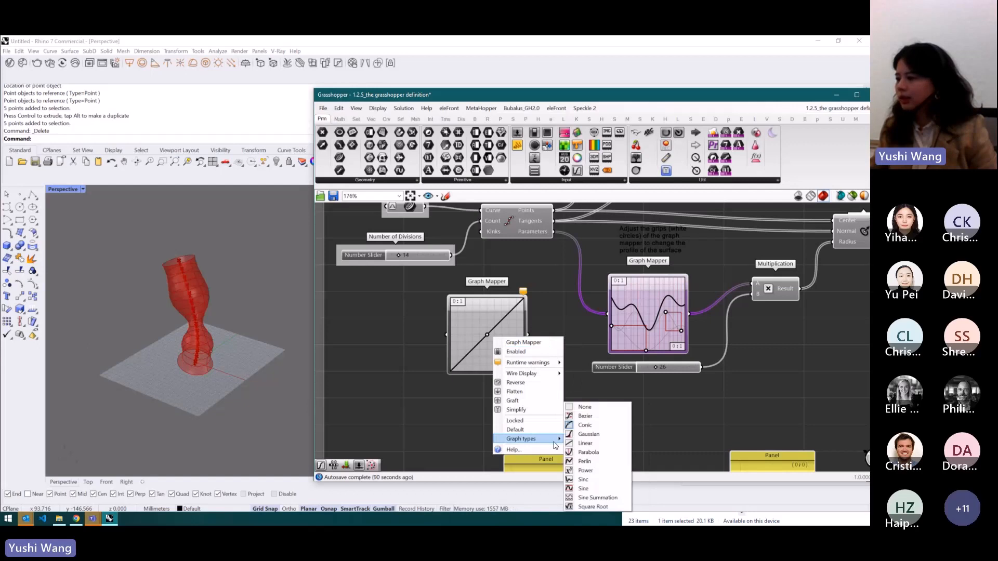
pyautogui.click(590, 414)
pyautogui.moveTo(507, 316); pyautogui.dragTo(487, 304)
pyautogui.moveTo(473, 355)
pyautogui.mouseDown()
pyautogui.moveTo(494, 370)
pyautogui.moveTo(498, 353)
pyautogui.moveTo(488, 359)
pyautogui.mouseUp()
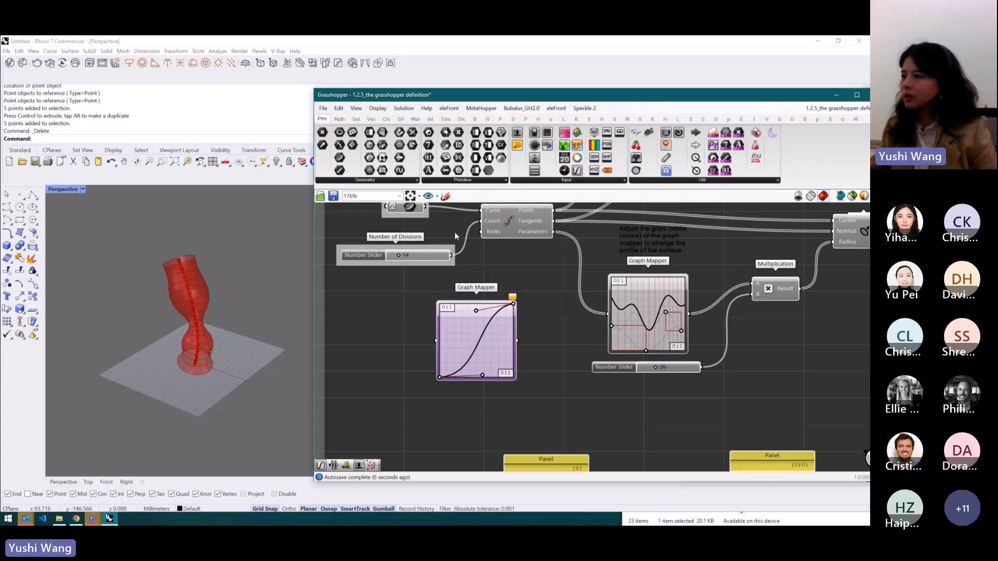
# - Add a Range component beside the new Graph Mapper
pyautogui.doubleClick(392, 333)
pyautogui.write('ran')
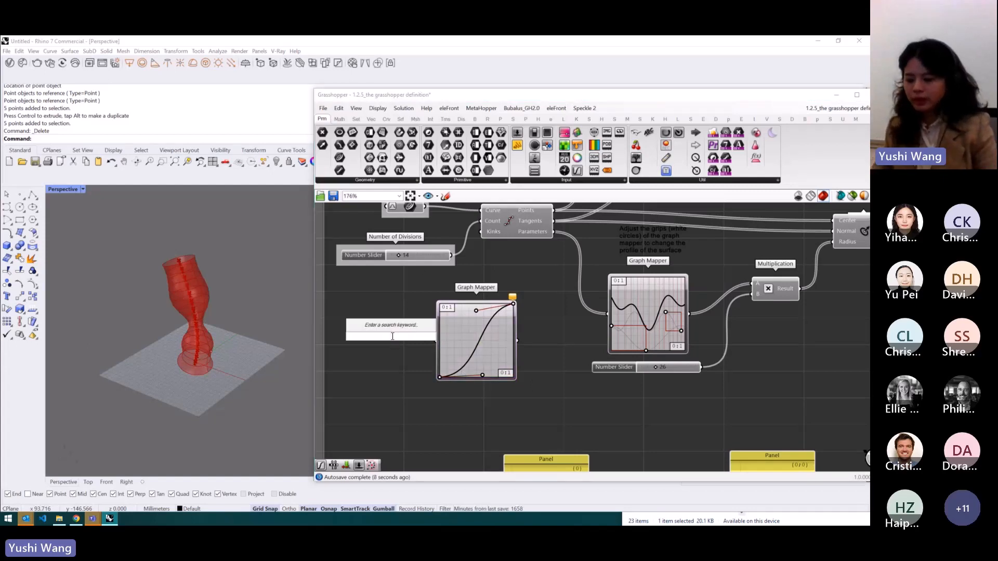
pyautogui.write('ge')
pyautogui.click(391, 327)
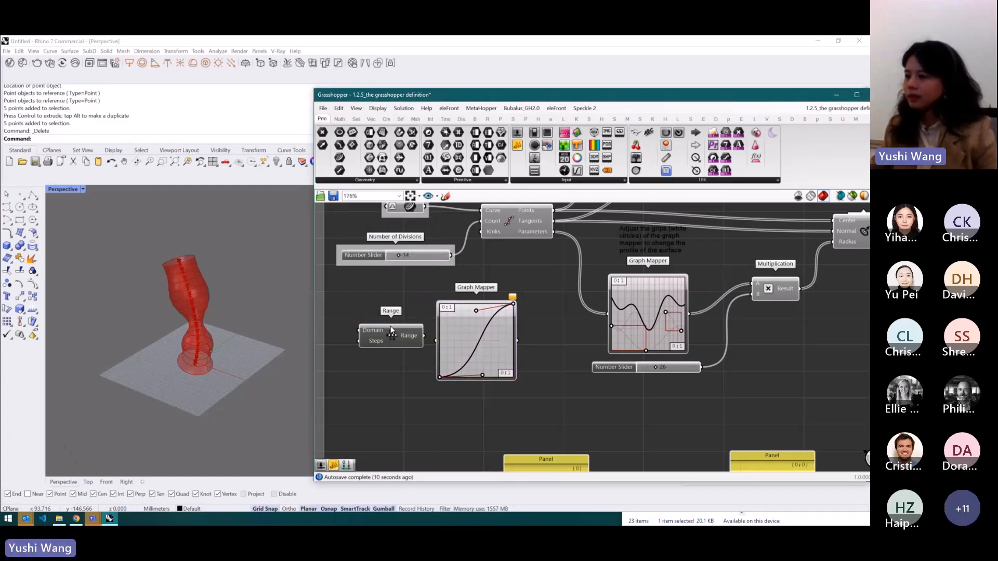
# - Connect the Range output into the new Graph Mapper and show its values in a Panel placed below
pyautogui.moveTo(375, 342); pyautogui.dragTo(411, 482)
pyautogui.click(416, 400)
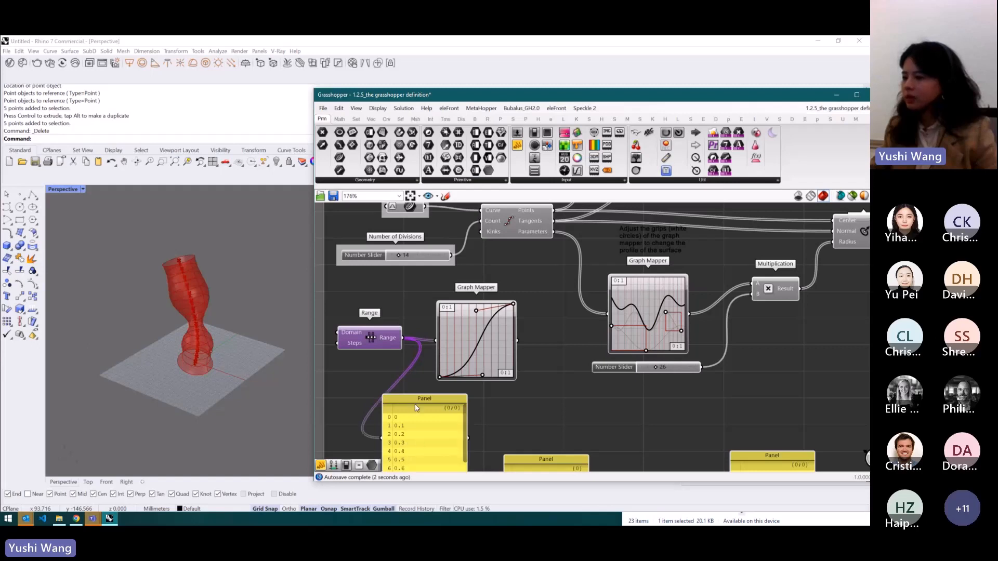
pyautogui.moveTo(416, 408); pyautogui.dragTo(390, 390)
# - Move a Graph Mapper grip to reshape the curve, then wire the Graph Mapper output into a copied panel
pyautogui.moveTo(476, 310); pyautogui.dragTo(500, 358)
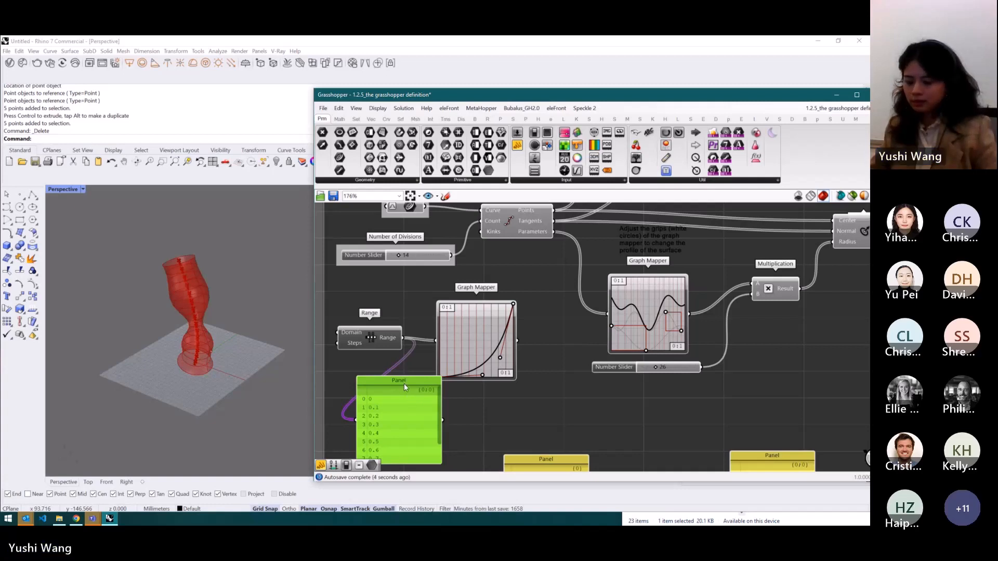
pyautogui.keyDown('alt'); pyautogui.moveTo(404, 384); pyautogui.dragTo(585, 370); pyautogui.keyUp('alt')
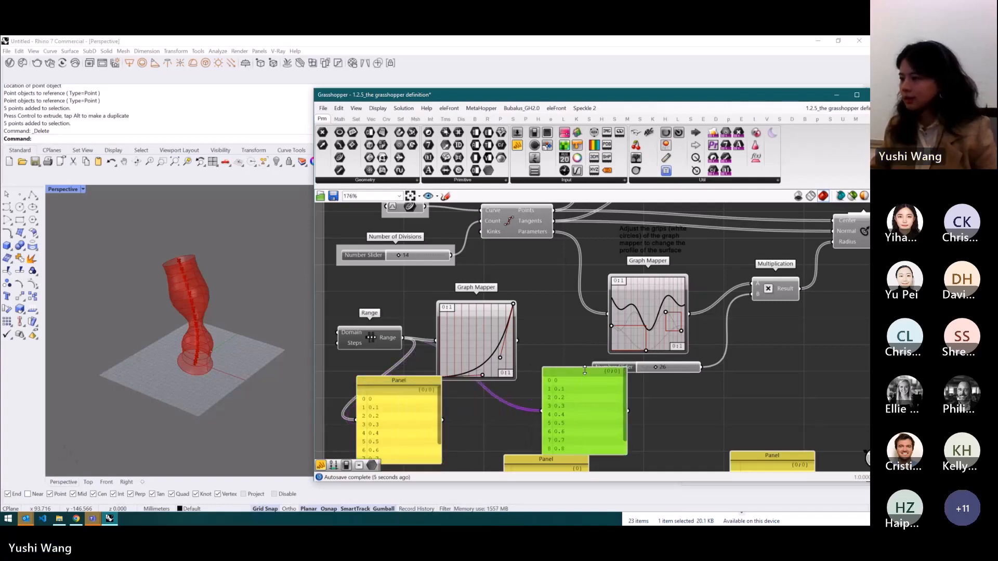
pyautogui.moveTo(519, 342); pyautogui.dragTo(542, 411)
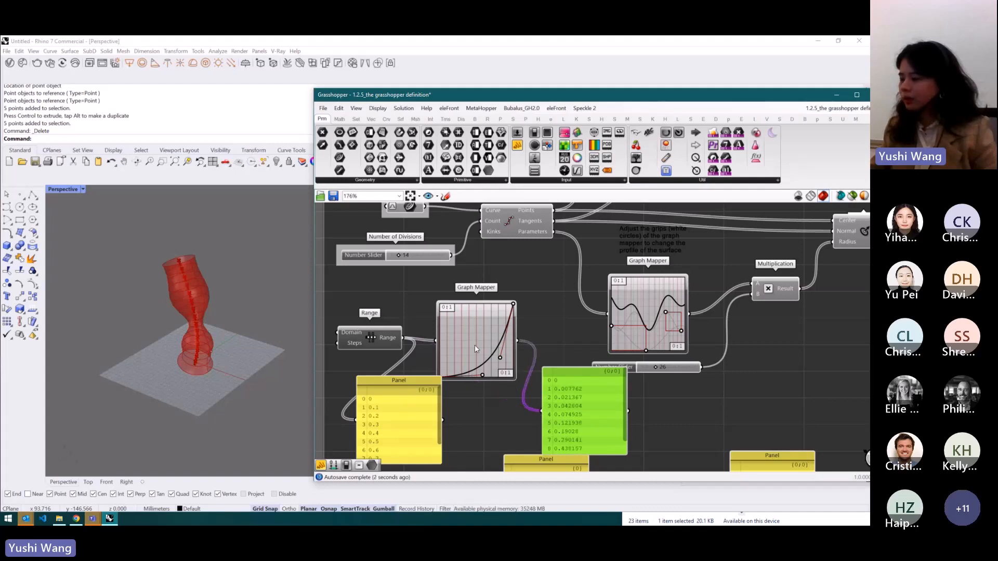
# - Delete the two panels attached to the Range and the new Graph Mapper
pyautogui.scroll(-2, 475, 345)
pyautogui.scroll(2, 473, 331)
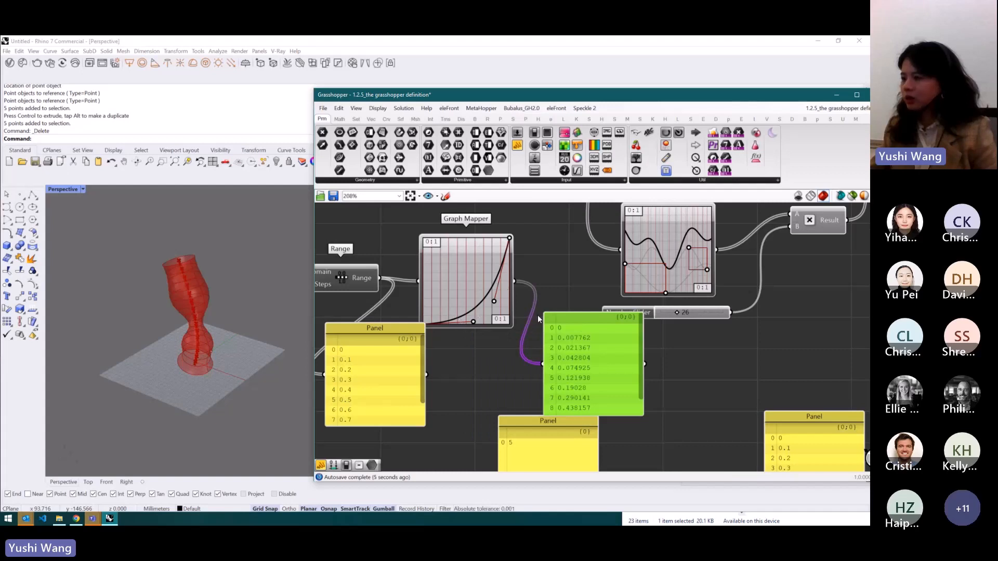
pyautogui.click(404, 364)
pyautogui.press('Delete')
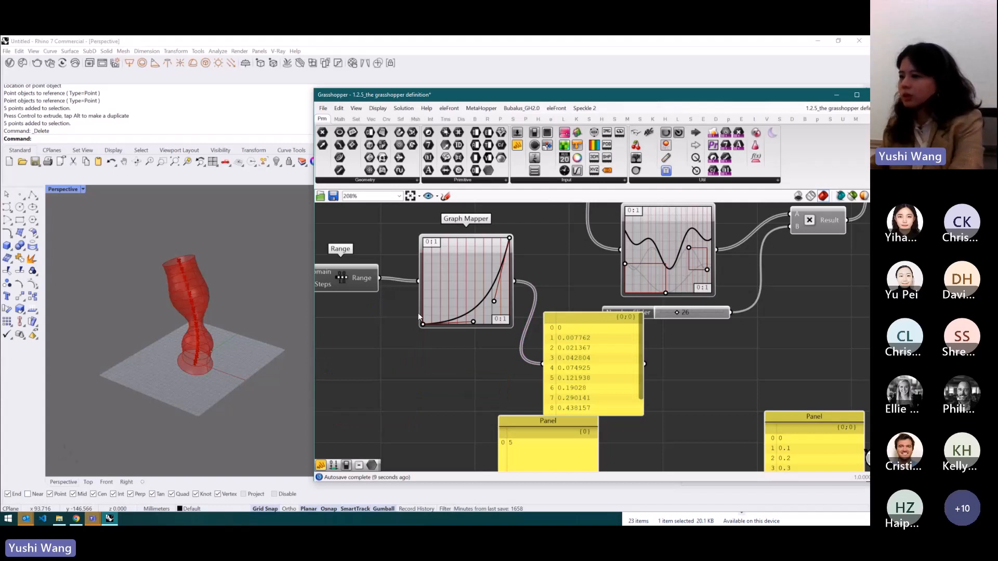
pyautogui.click(592, 364)
pyautogui.press('Delete')
# - Move the new Graph Mapper and drag a grip to give its curve an S shape
pyautogui.moveTo(476, 285); pyautogui.dragTo(488, 305)
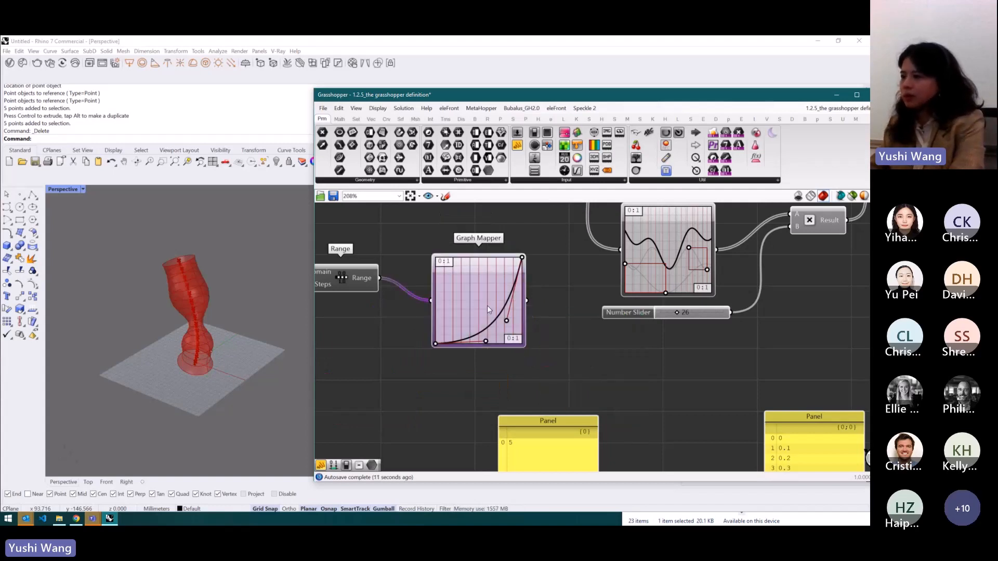
pyautogui.scroll(-2, 562, 335)
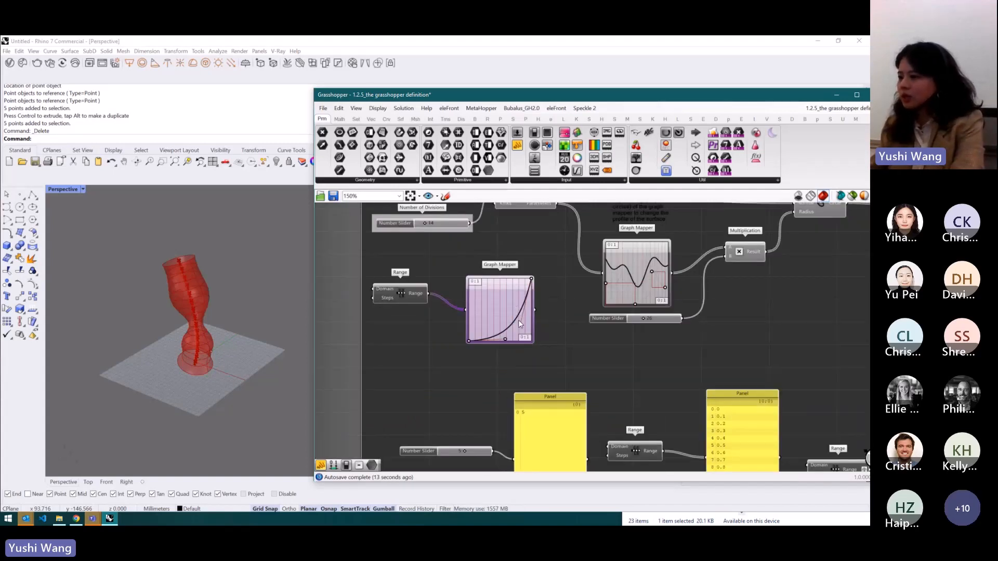
pyautogui.moveTo(516, 322); pyautogui.dragTo(486, 297)
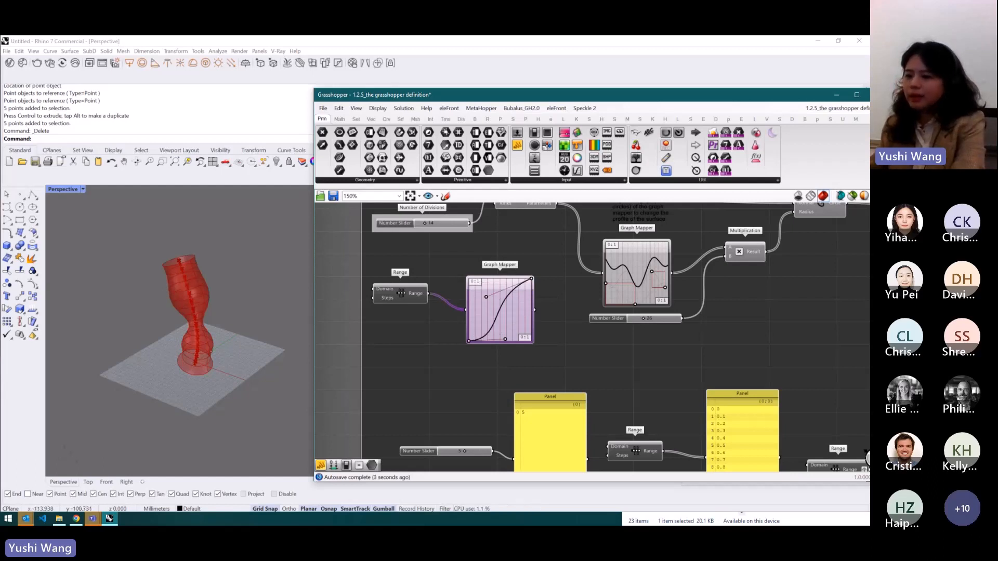
# - Switch to the Mural course board and review the Graph Mapper and component examples
pyautogui.click(76, 518)
pyautogui.scroll(-4, 468, 328)
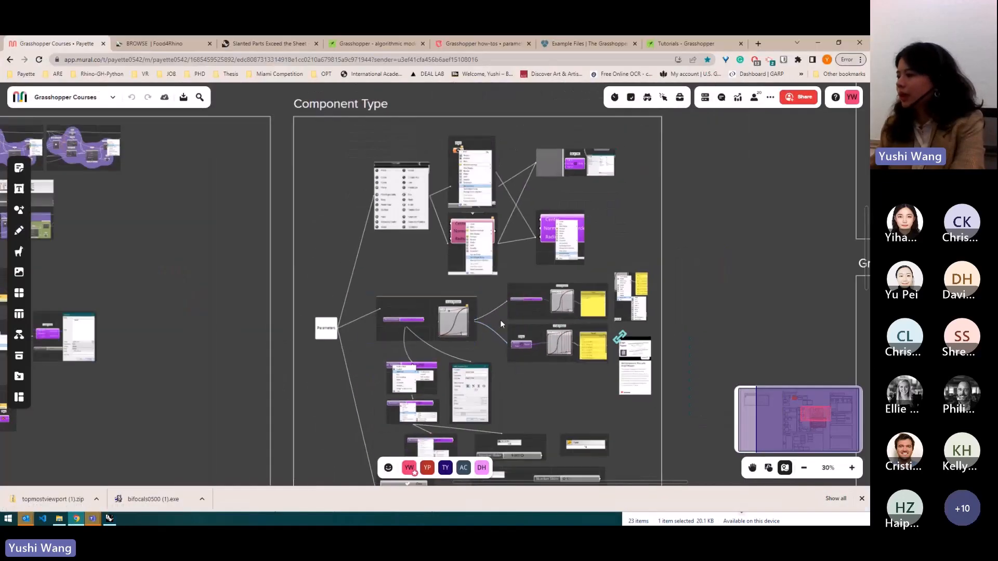
pyautogui.scroll(6, 640, 386)
pyautogui.scroll(3, 612, 352)
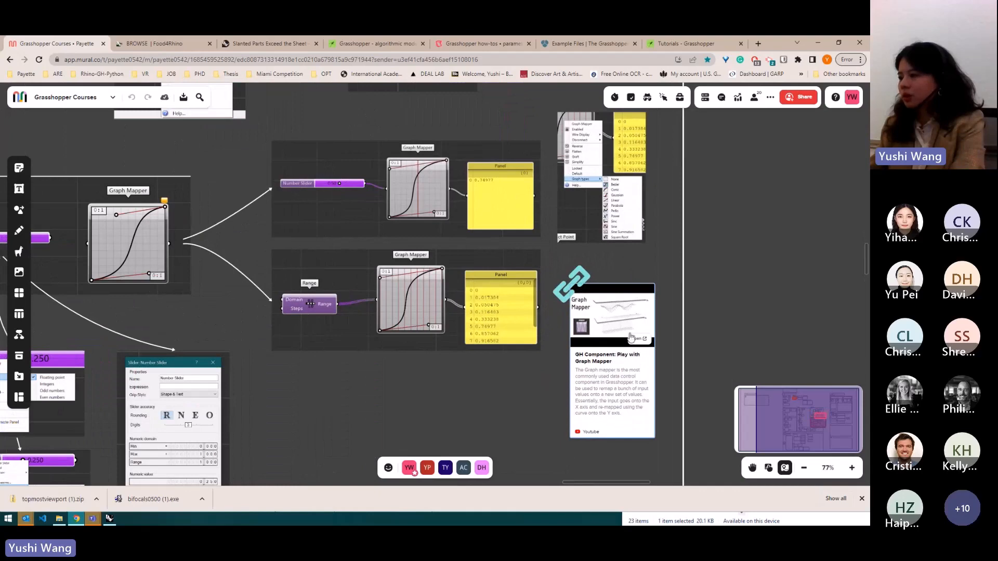
pyautogui.scroll(7, 630, 337)
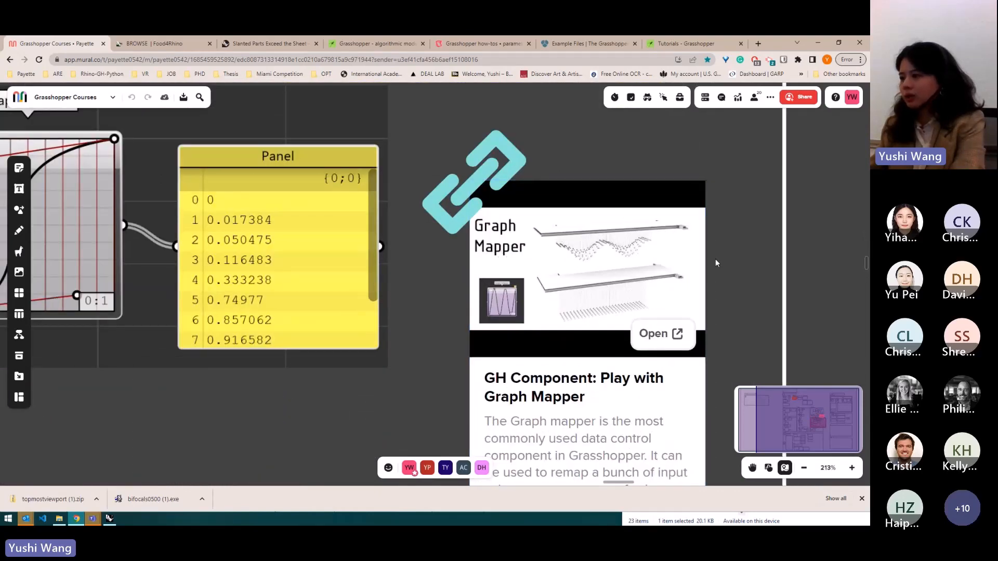
pyautogui.scroll(-4, 716, 263)
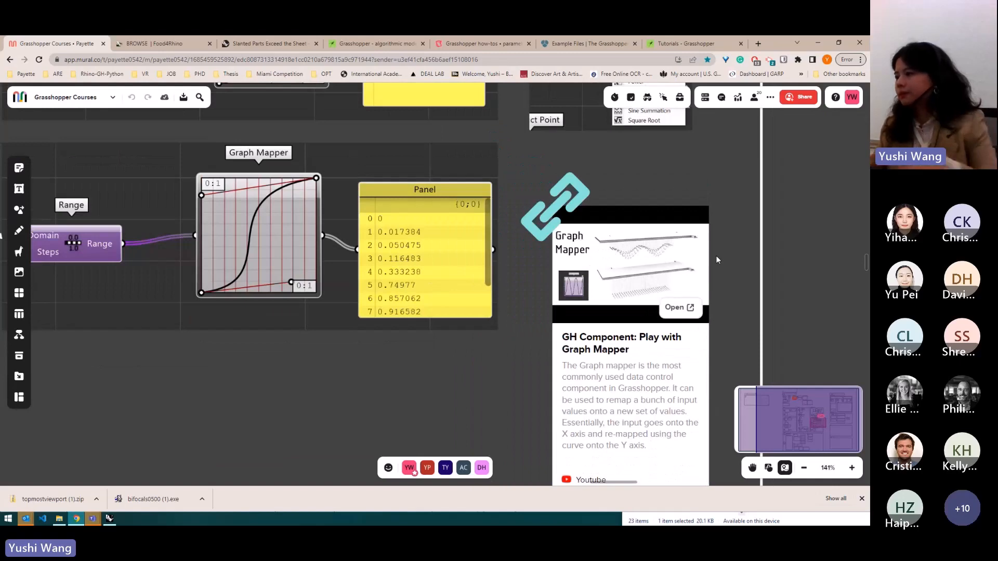
pyautogui.scroll(-6, 716, 259)
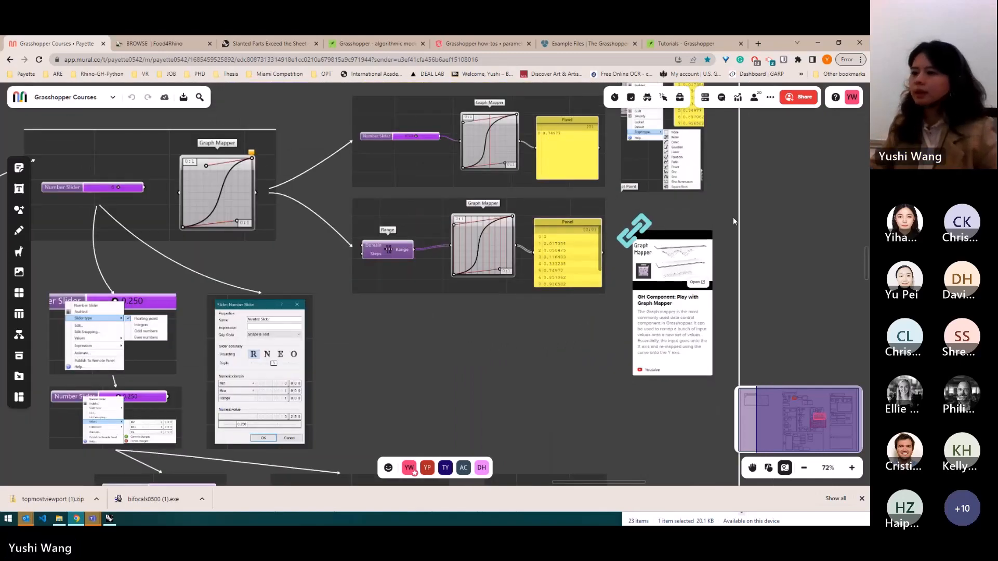
pyautogui.scroll(-5, 721, 239)
pyautogui.scroll(-5, 535, 182)
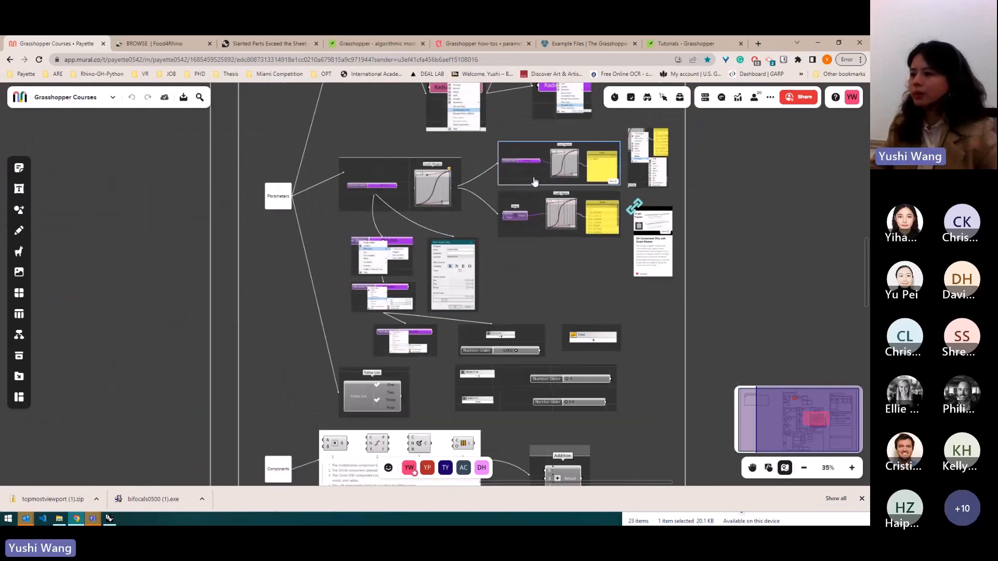
pyautogui.scroll(2, 511, 391)
pyautogui.scroll(2, 492, 423)
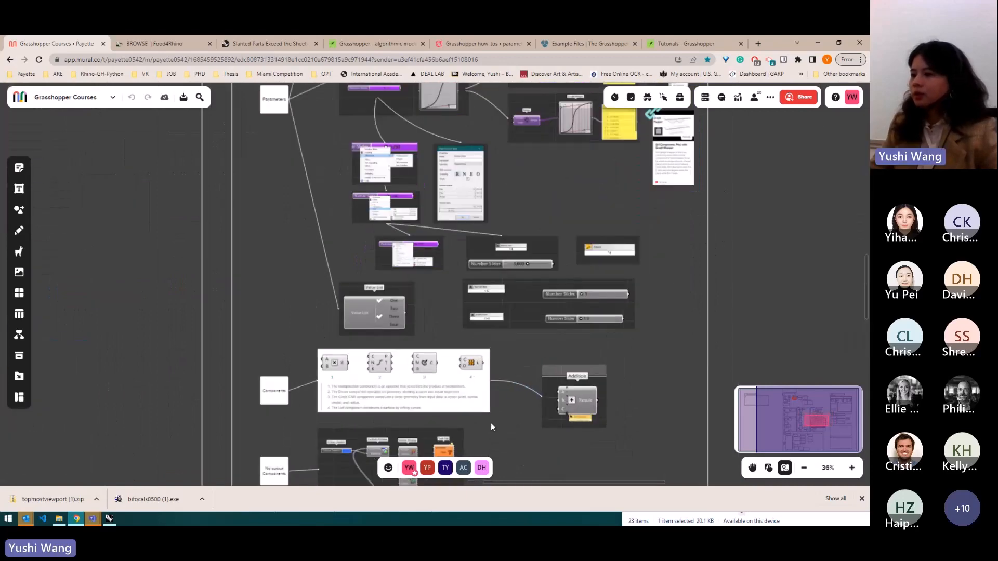
pyautogui.scroll(-2, 498, 386)
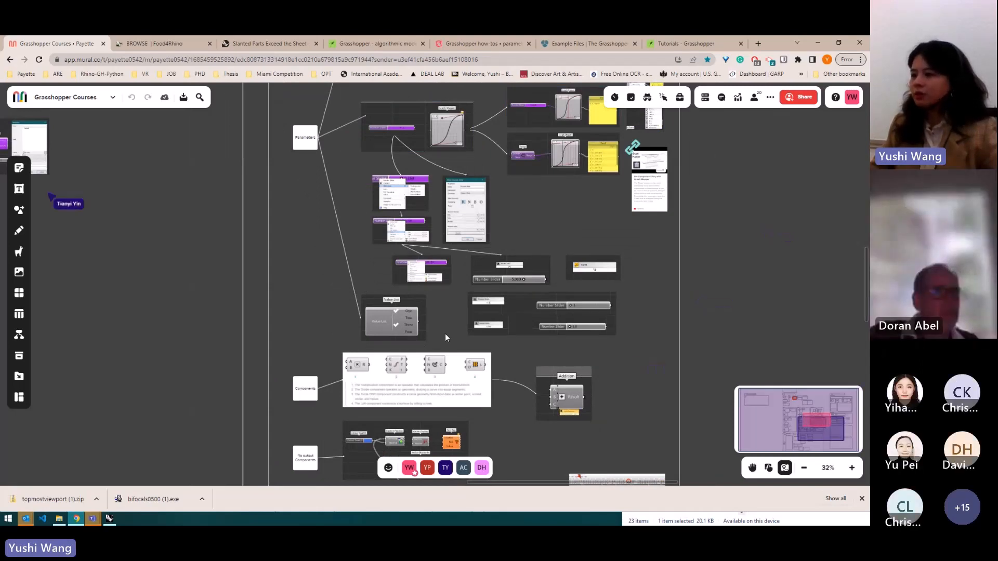
pyautogui.scroll(5, 446, 337)
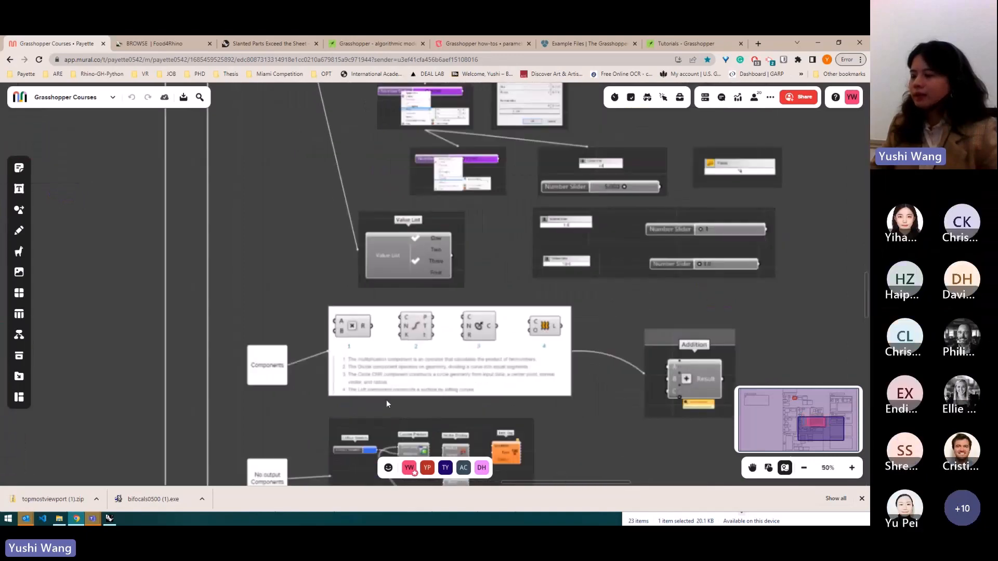
pyautogui.scroll(1, 337, 306)
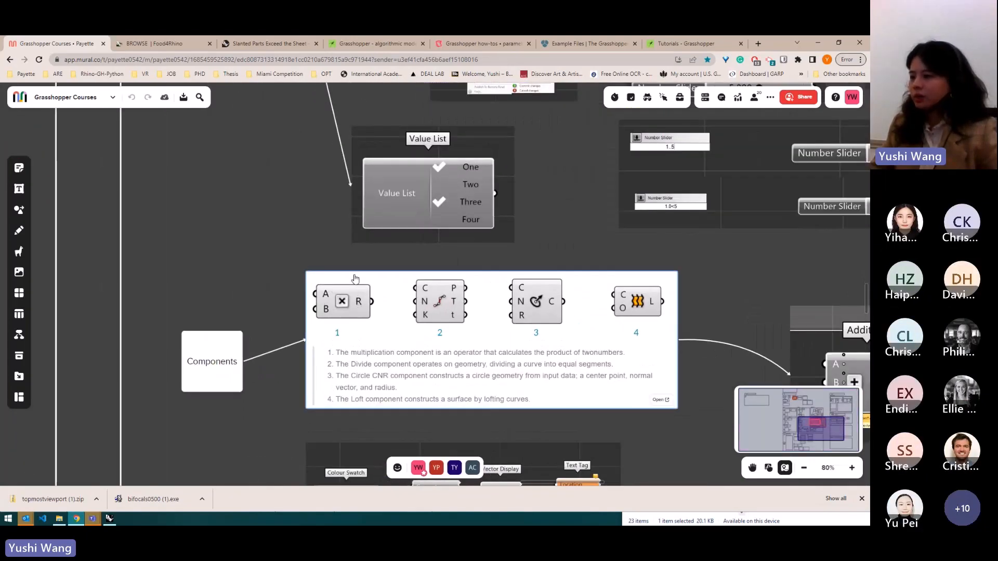
pyautogui.scroll(-1, 314, 307)
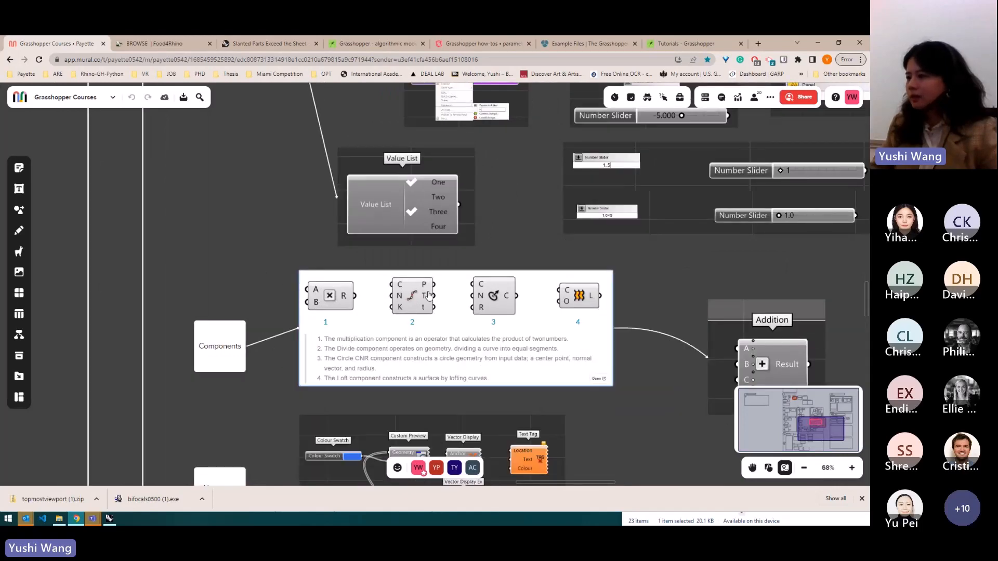
pyautogui.scroll(-1, 429, 250)
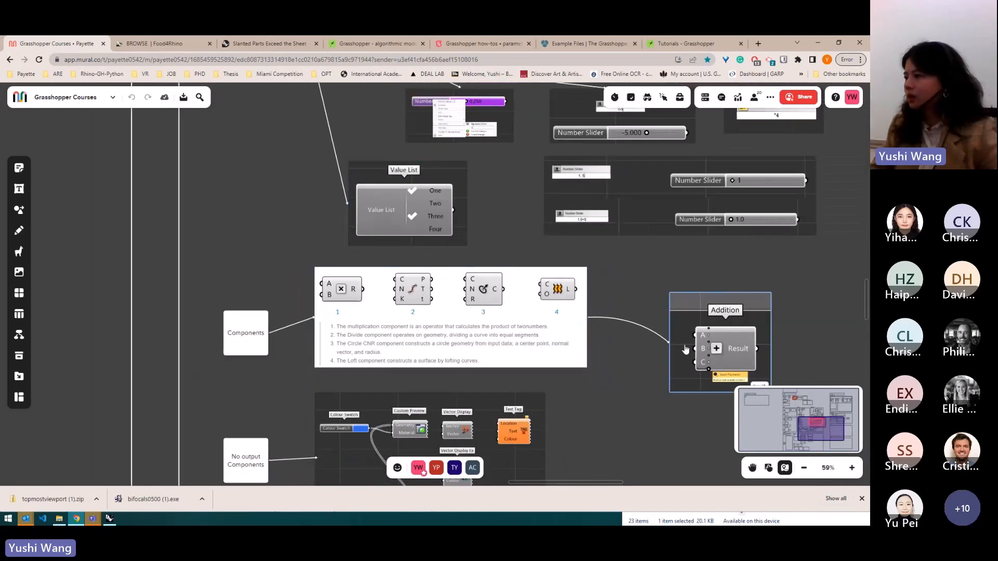
# - Return to Grasshopper and delete the new Graph Mapper and Range components
pyautogui.click(819, 42)
pyautogui.moveTo(536, 313); pyautogui.dragTo(447, 263)
pyautogui.press('Delete')
pyautogui.scroll(2, 479, 272)
pyautogui.scroll(4, 479, 272)
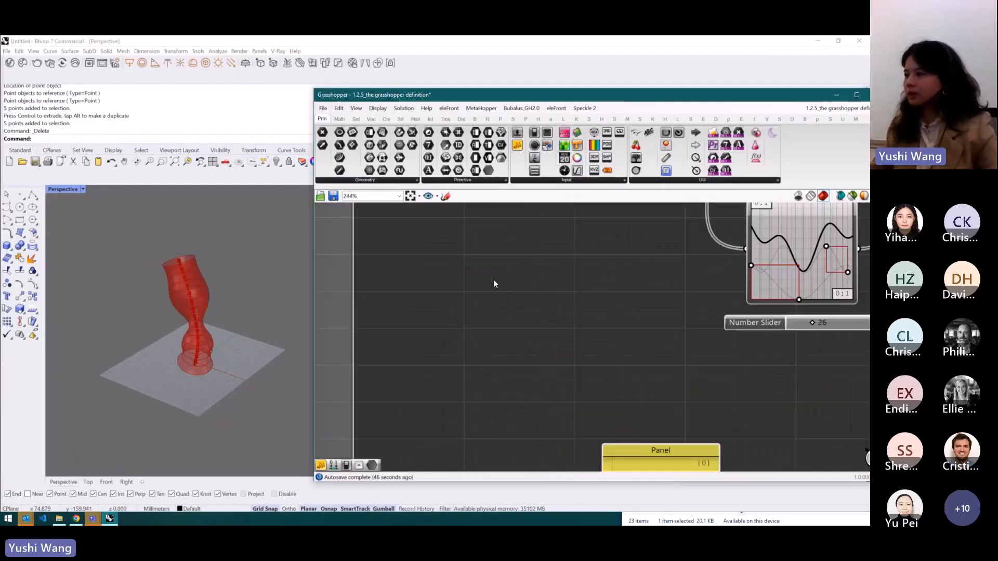
# - Add an Addition component to the empty canvas
pyautogui.doubleClick(494, 281)
pyautogui.write('+')
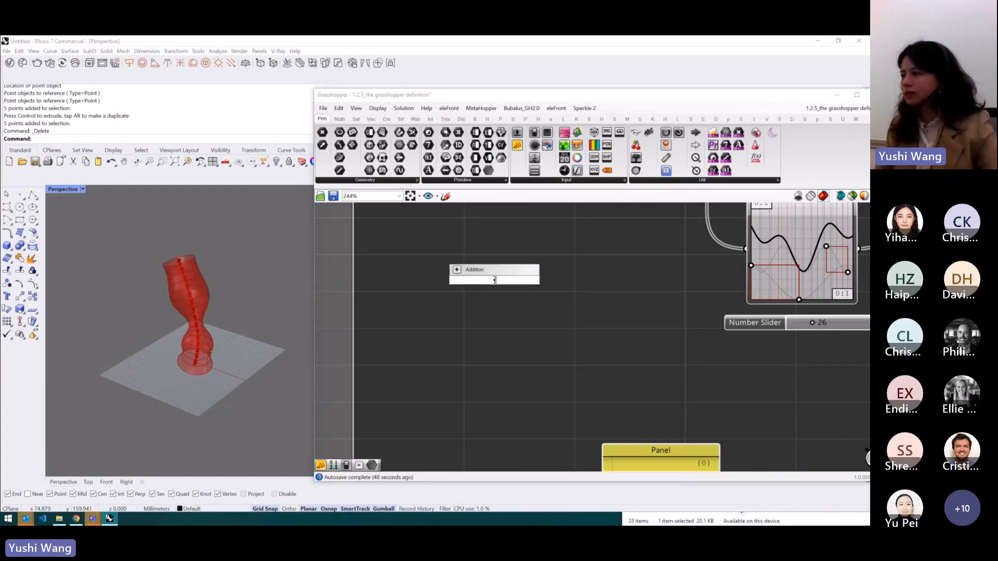
pyautogui.press('Return')
# - Expand the Addition component's inputs to A through E, then delete the component
pyautogui.scroll(4, 479, 287)
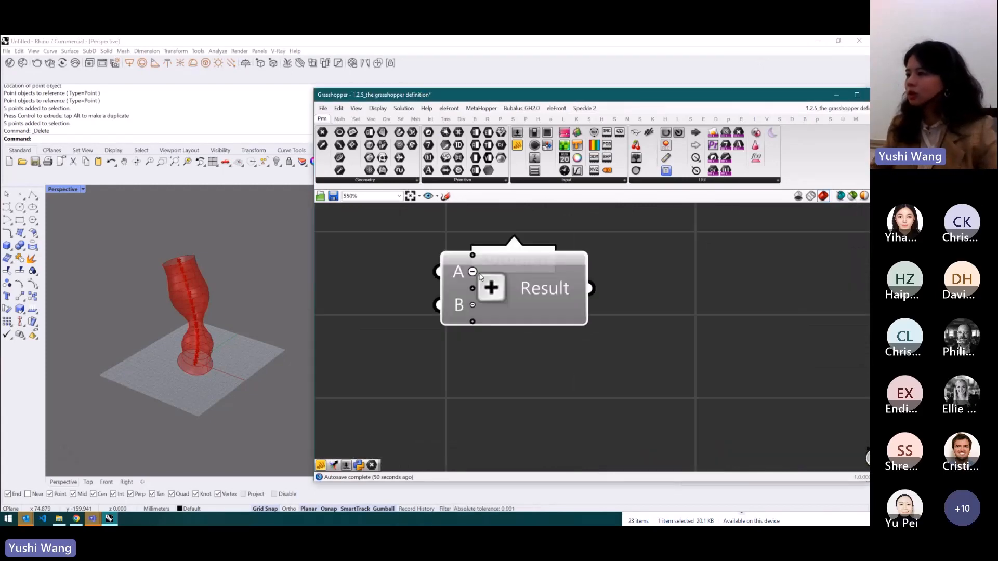
pyautogui.scroll(2, 485, 320)
pyautogui.click(468, 320)
pyautogui.click(469, 344)
pyautogui.scroll(-2, 469, 345)
pyautogui.click(473, 361)
pyautogui.click(522, 325)
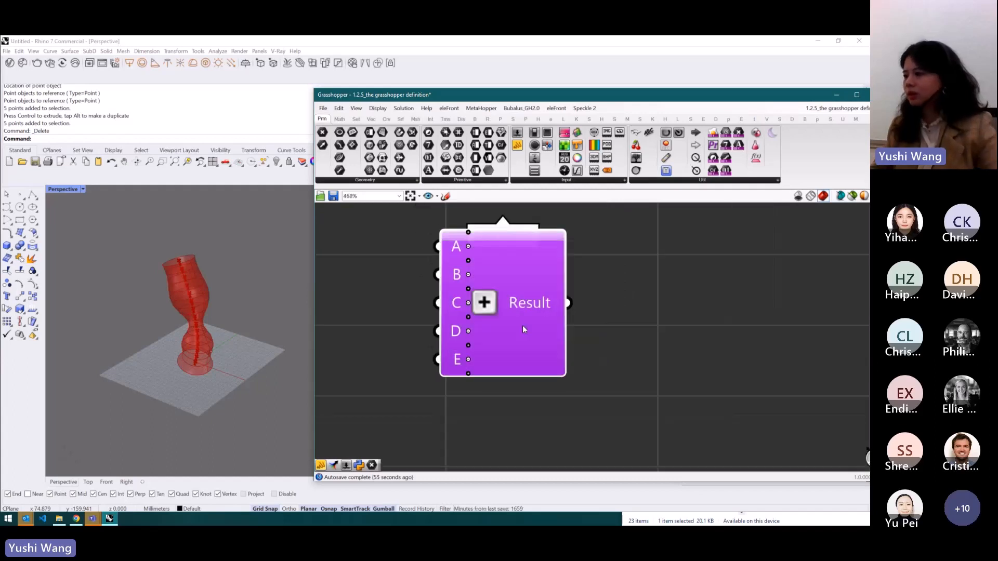
pyautogui.press('Delete')
# - Add a GhPython Script component to the canvas
pyautogui.doubleClick(528, 336)
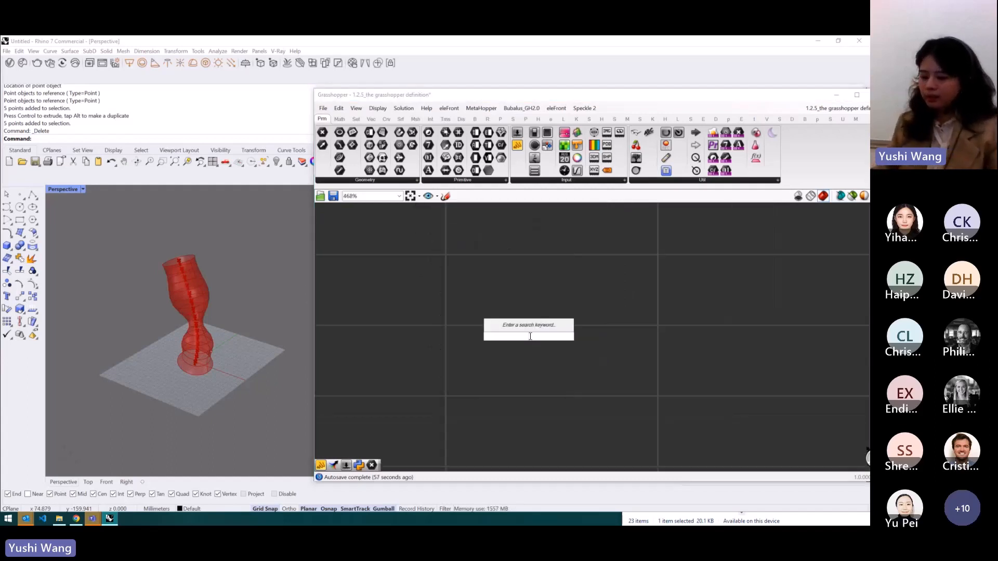
pyautogui.write('python')
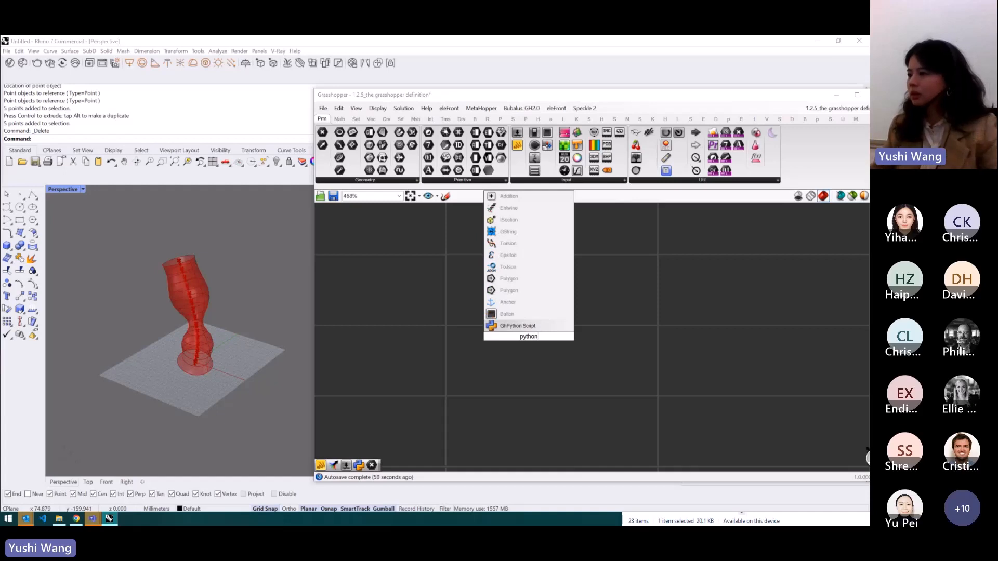
pyautogui.click(530, 326)
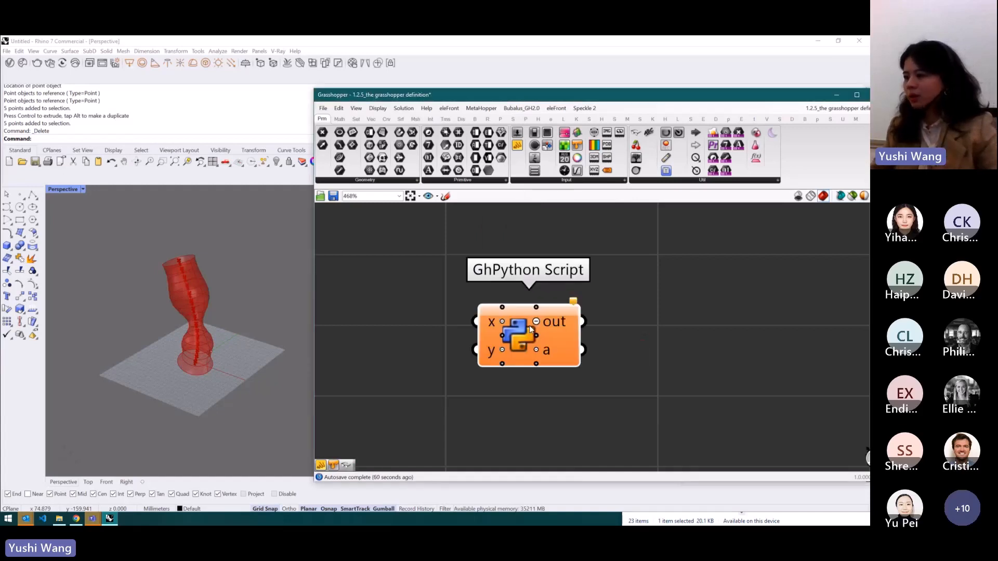
# - Add inputs z and u and outputs b and c to the GhPython Script component
pyautogui.scroll(2, 509, 334)
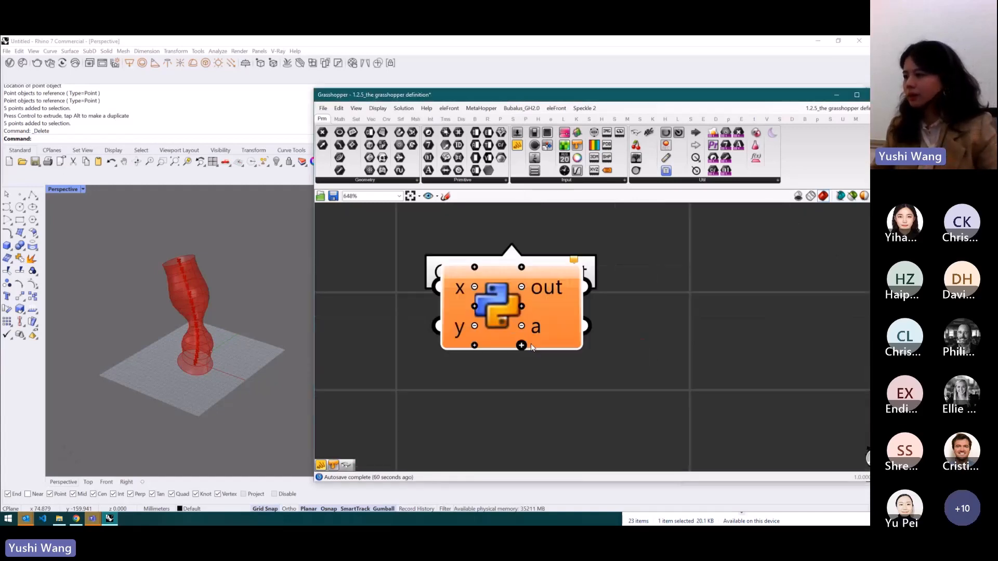
pyautogui.click(475, 346)
pyautogui.click(474, 365)
pyautogui.click(521, 385)
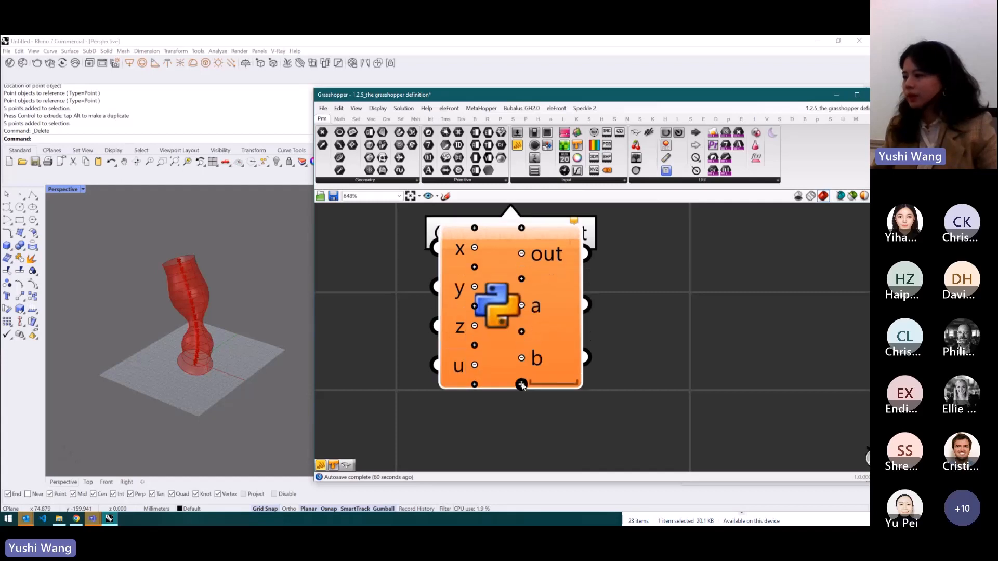
pyautogui.click(522, 385)
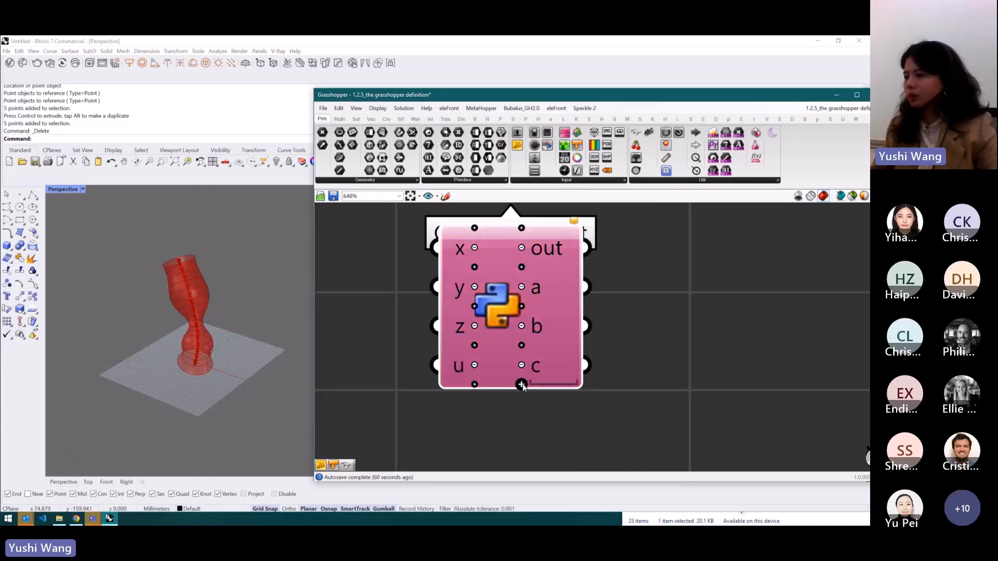
# - Add a fourth output d to the GhPython Script component, then delete the component
pyautogui.click(521, 384)
pyautogui.moveTo(497, 314); pyautogui.dragTo(499, 348)
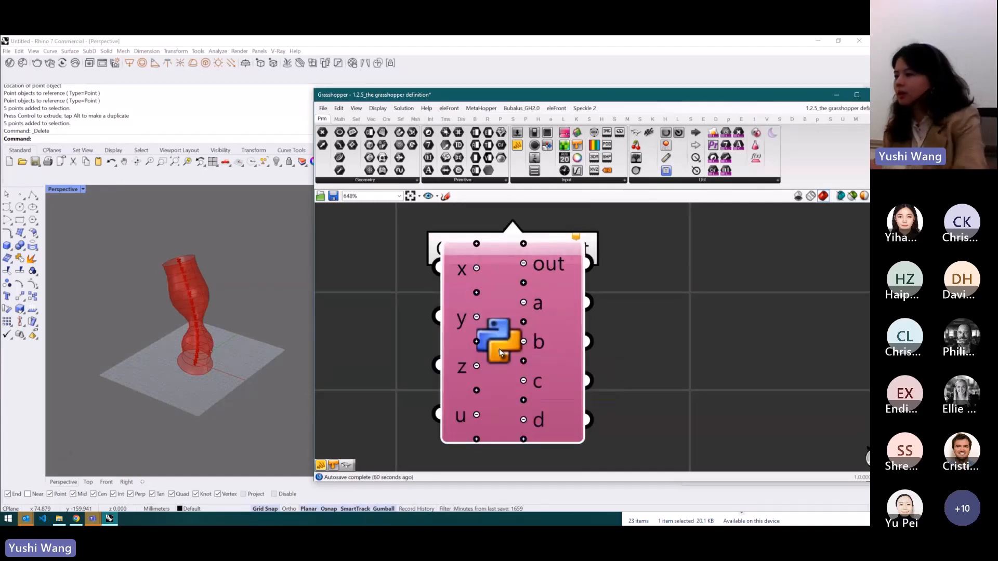
pyautogui.press('Delete')
# - Review the Components section of the Grasshopper Courses board in the browser
pyautogui.scroll(-3, 500, 346)
pyautogui.scroll(-8, 500, 348)
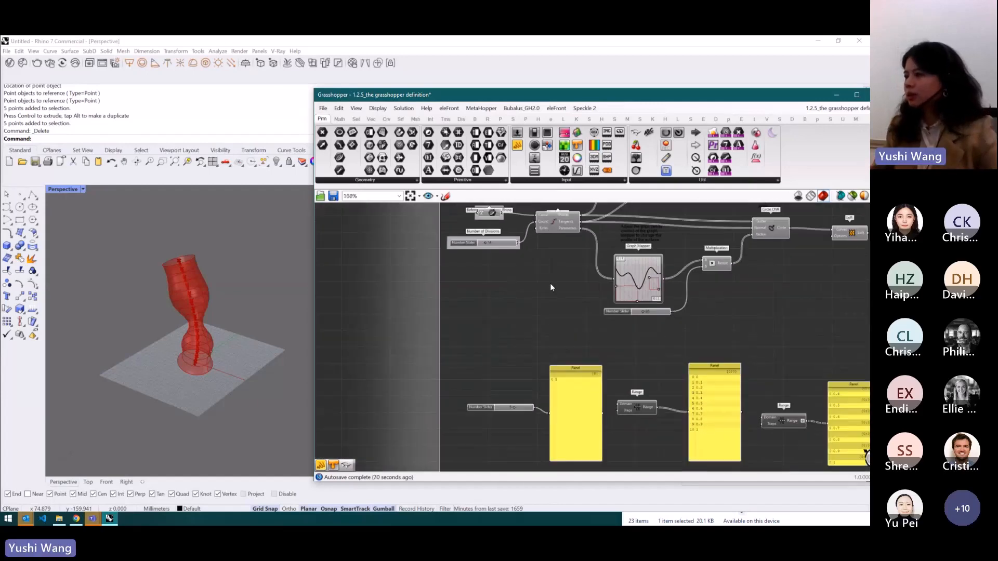
pyautogui.click(76, 519)
pyautogui.scroll(-4, 318, 245)
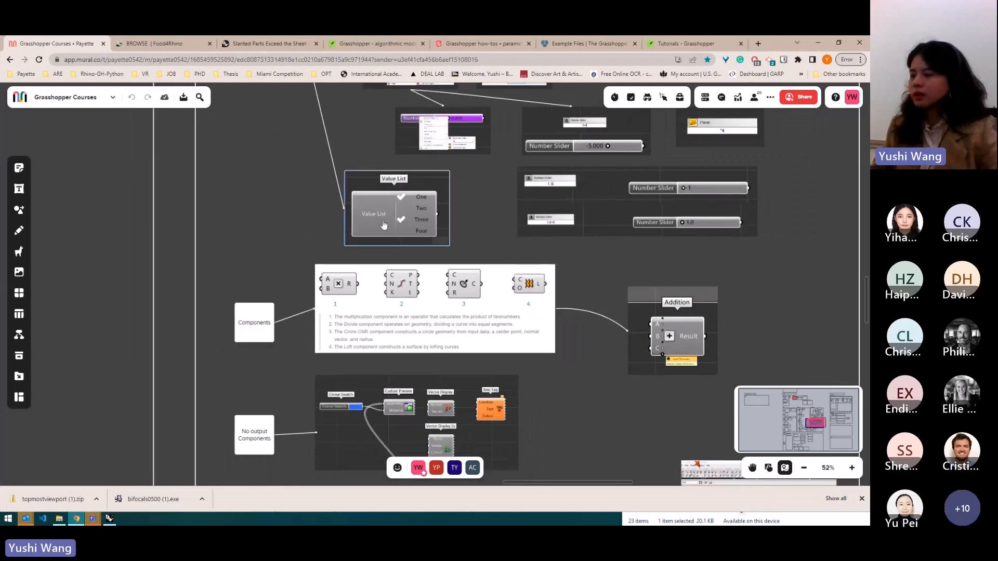
pyautogui.scroll(2, 305, 314)
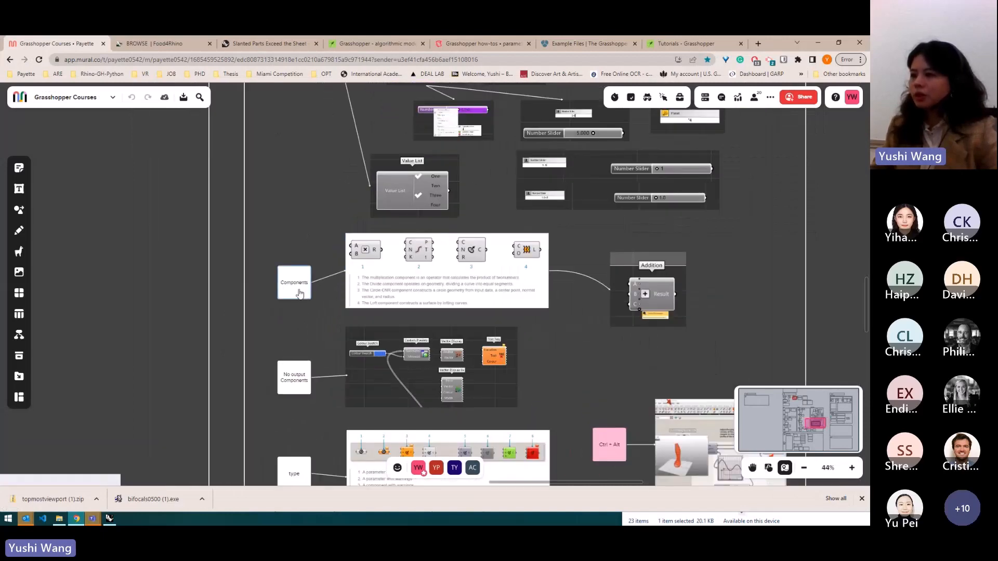
pyautogui.click(306, 295)
pyautogui.click(273, 323)
pyautogui.scroll(2, 334, 389)
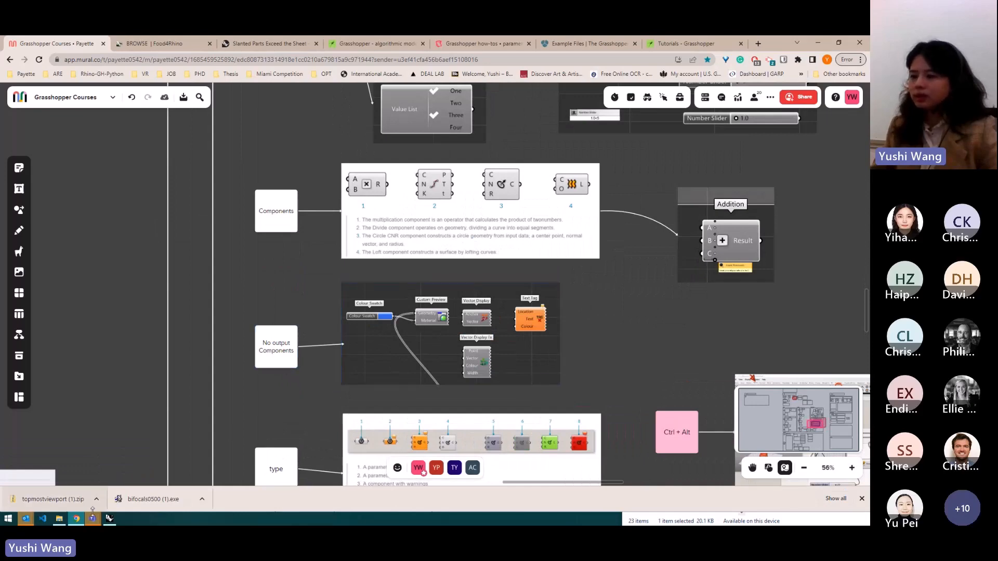
pyautogui.click(111, 518)
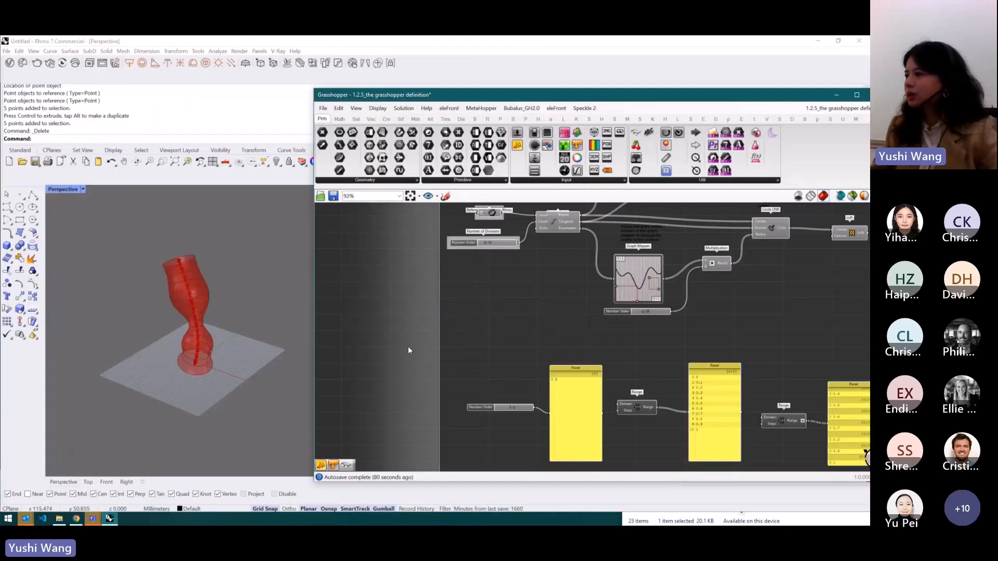
# - Add a Colour Swatch component above the Loft component and set its colour to a light green
pyautogui.scroll(4, 408, 346)
pyautogui.scroll(3, 588, 308)
pyautogui.scroll(-2, 633, 305)
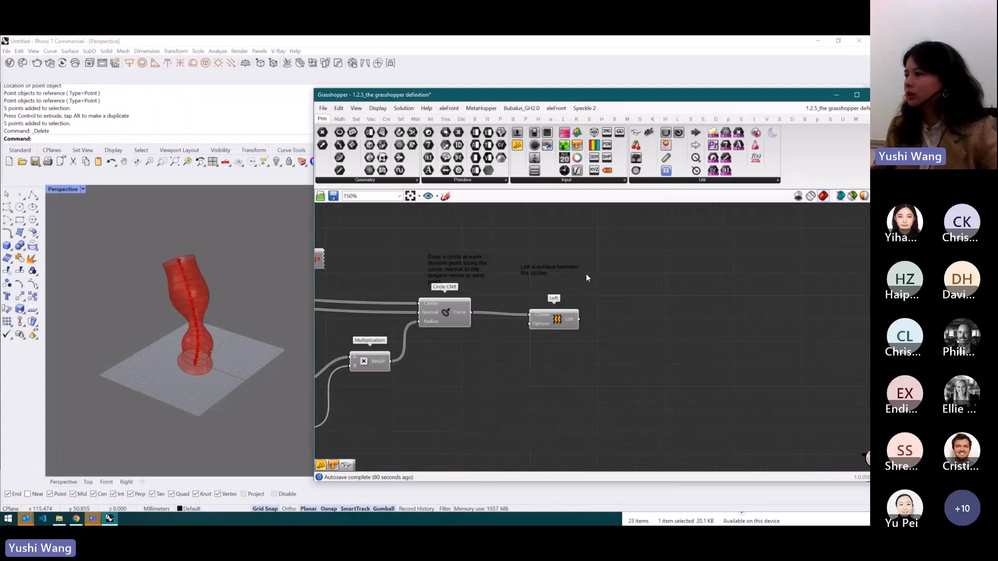
pyautogui.moveTo(578, 146); pyautogui.dragTo(604, 242)
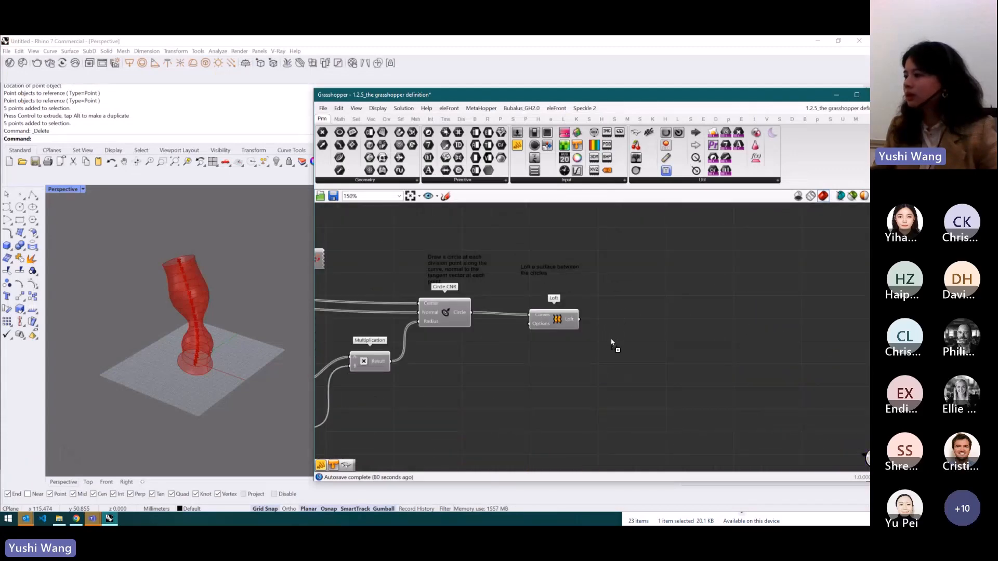
pyautogui.moveTo(609, 286); pyautogui.dragTo(609, 285)
pyautogui.scroll(2, 628, 284)
pyautogui.click(627, 281)
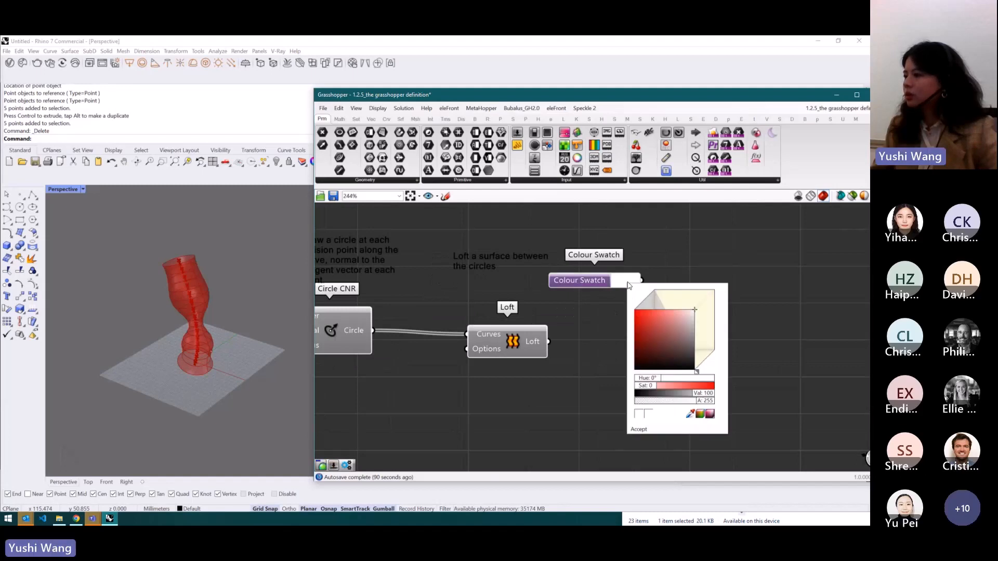
pyautogui.moveTo(658, 386); pyautogui.dragTo(671, 382)
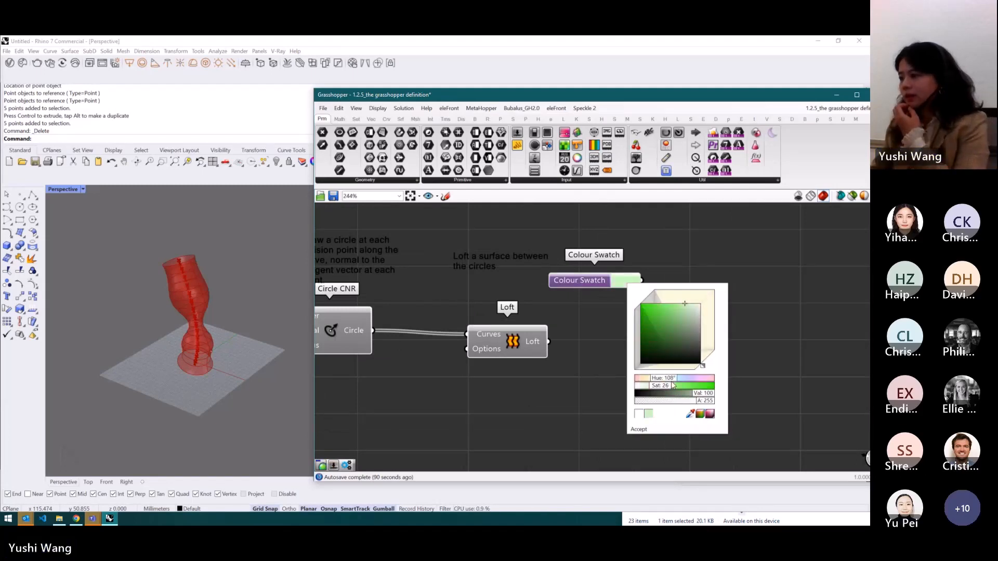
pyautogui.click(682, 255)
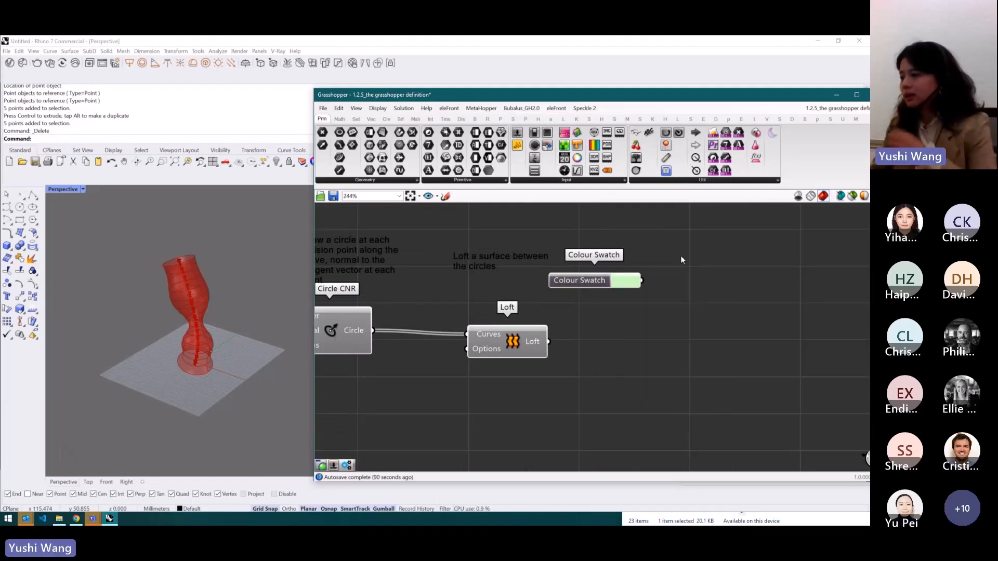
# - Add a Custom Preview component below the Colour Swatch
pyautogui.doubleClick(634, 365)
pyautogui.write('preview')
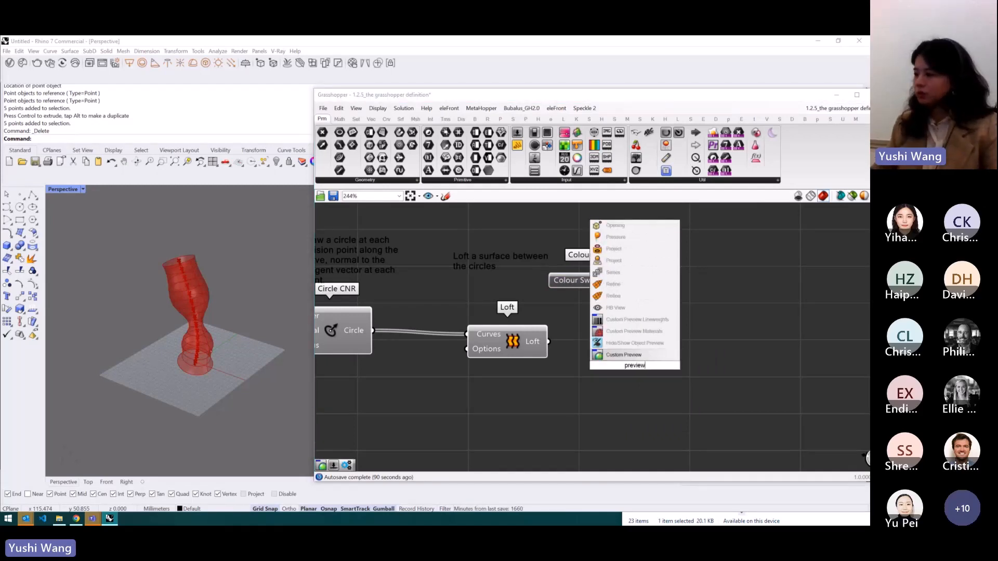
pyautogui.click(638, 356)
pyautogui.moveTo(638, 355); pyautogui.dragTo(676, 362)
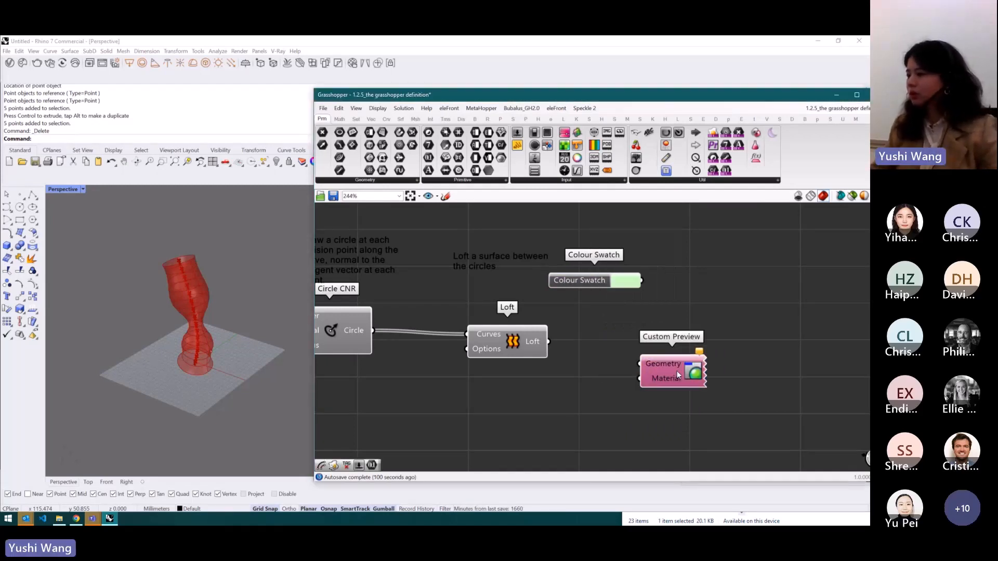
# - Connect the Loft output to Custom Preview's Geometry input and the Colour Swatch to its Material input
pyautogui.moveTo(549, 342); pyautogui.dragTo(640, 364)
pyautogui.moveTo(643, 281); pyautogui.dragTo(672, 359)
pyautogui.click(707, 227)
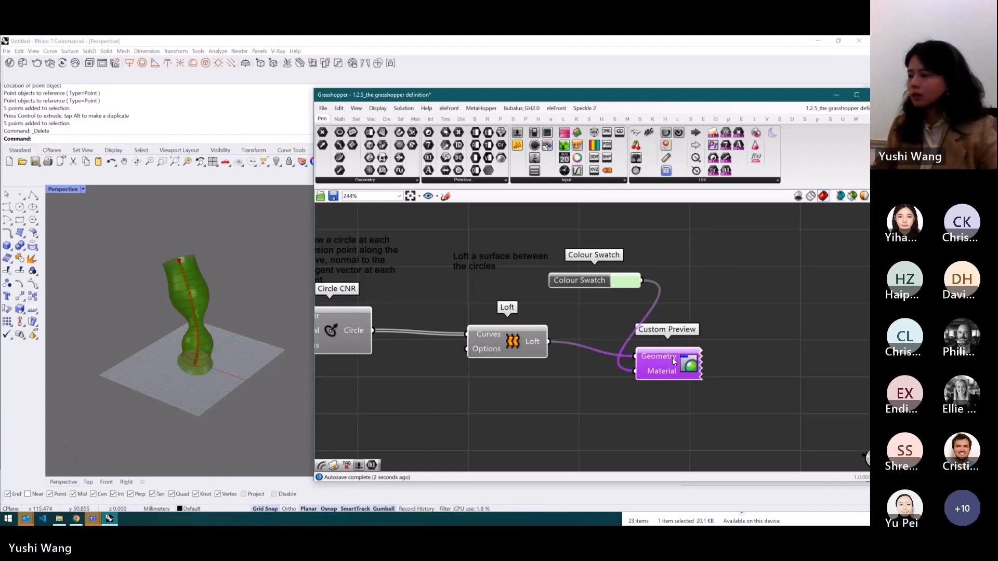
# - Change the Colour Swatch colour to a light cyan
pyautogui.click(688, 317)
pyautogui.click(626, 281)
pyautogui.moveTo(672, 380); pyautogui.dragTo(680, 382)
pyautogui.click(743, 260)
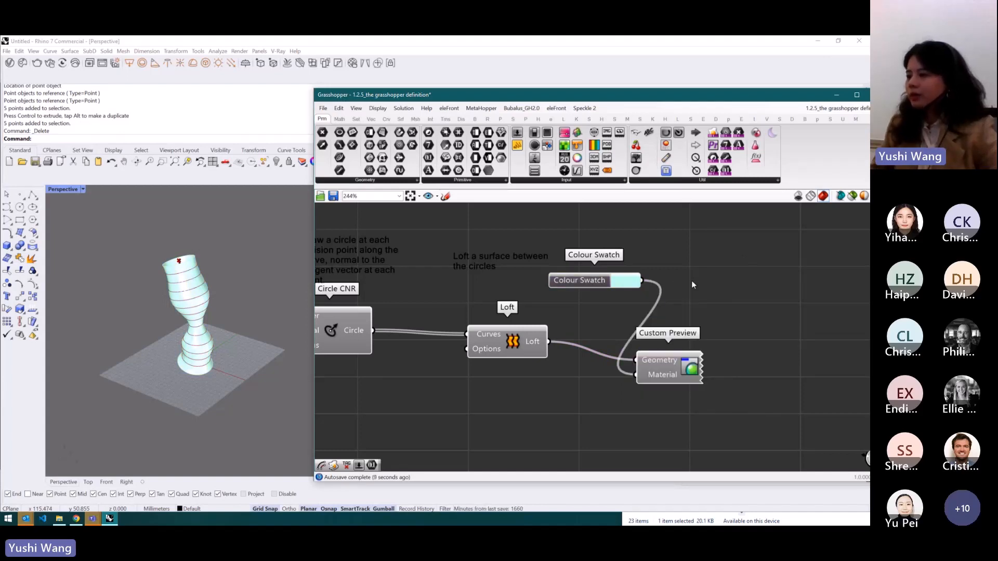
# - Bake the Loft component's geometry into the Rhino document
pyautogui.scroll(-2, 713, 281)
pyautogui.scroll(3, 562, 324)
pyautogui.click(579, 326)
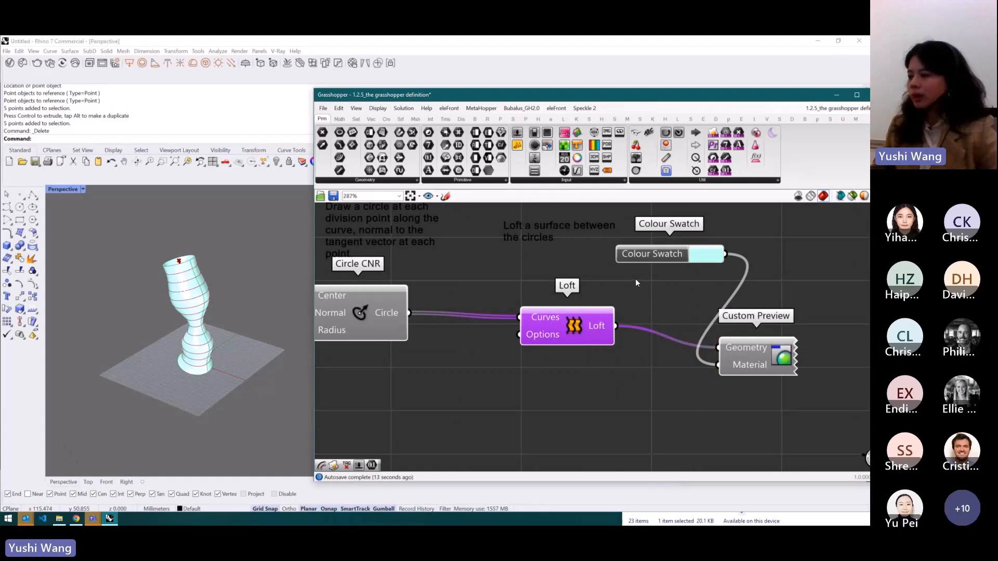
pyautogui.middleClick(577, 333)
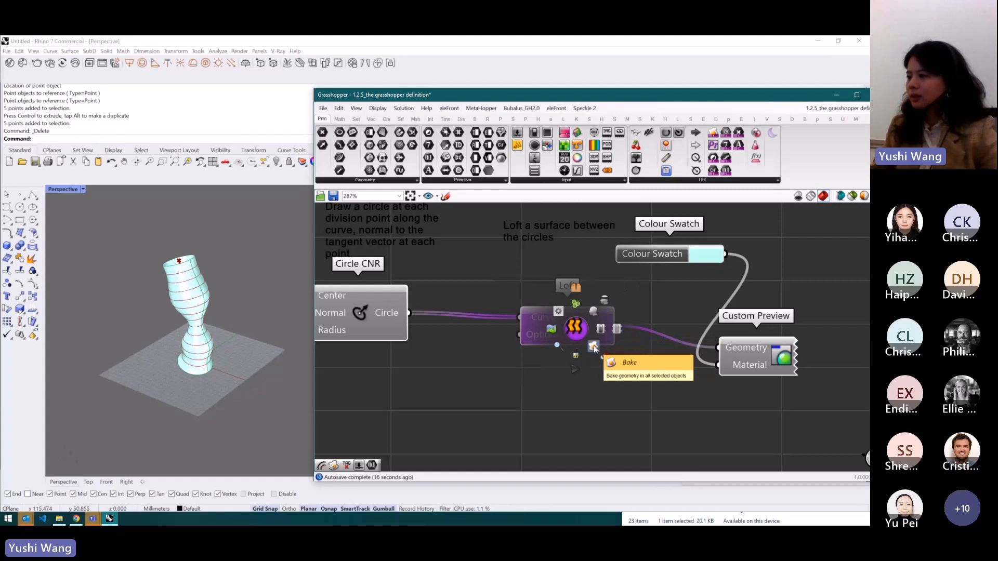
pyautogui.click(594, 347)
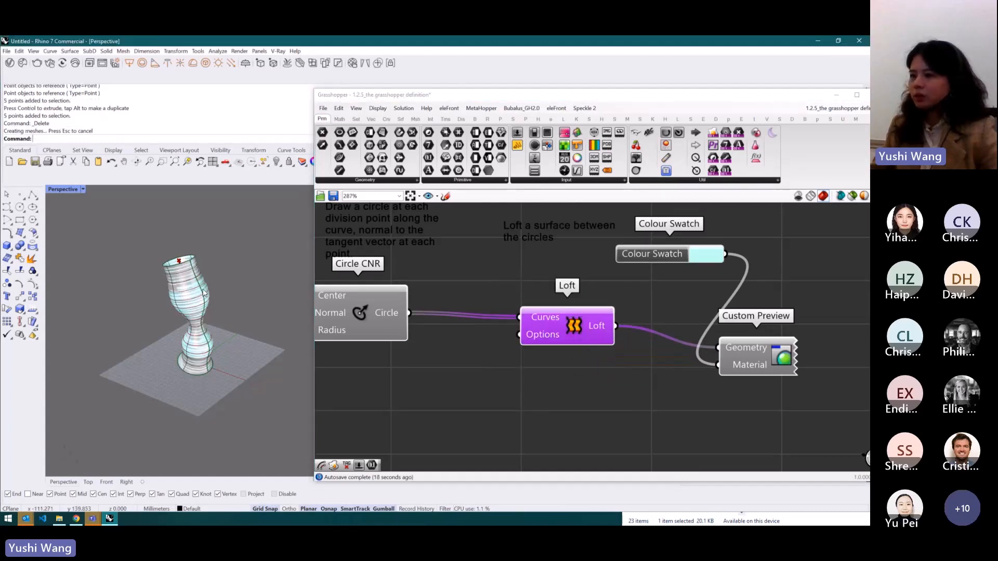
# - Move the baked surface aside in the Rhino viewport, then delete it
pyautogui.click(201, 325)
pyautogui.moveTo(203, 321); pyautogui.dragTo(148, 301)
pyautogui.press('alt')
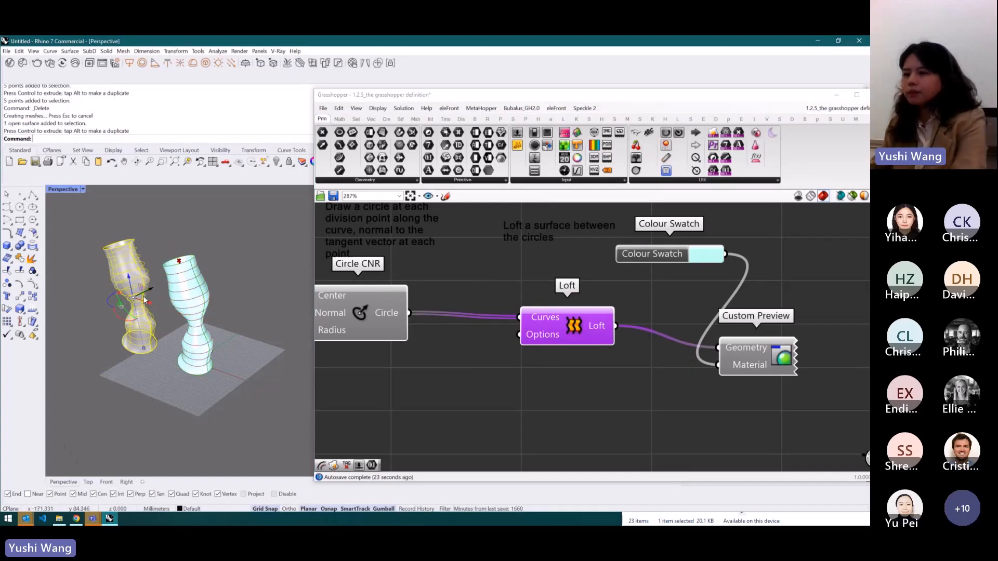
pyautogui.click(132, 269)
pyautogui.press('Delete')
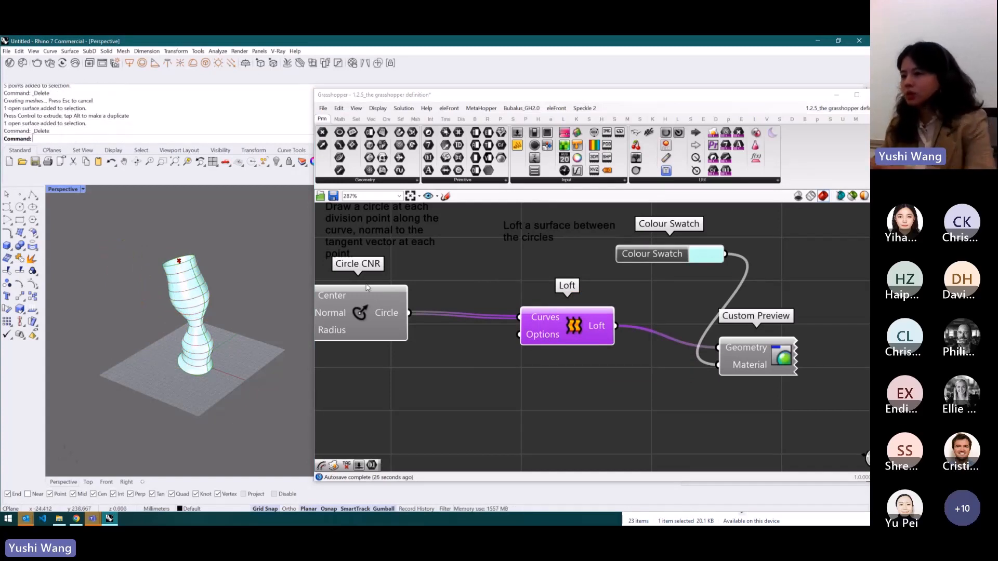
# - Bake the Loft geometry through the Bake attributes dialog with default settings
pyautogui.rightClick(578, 322)
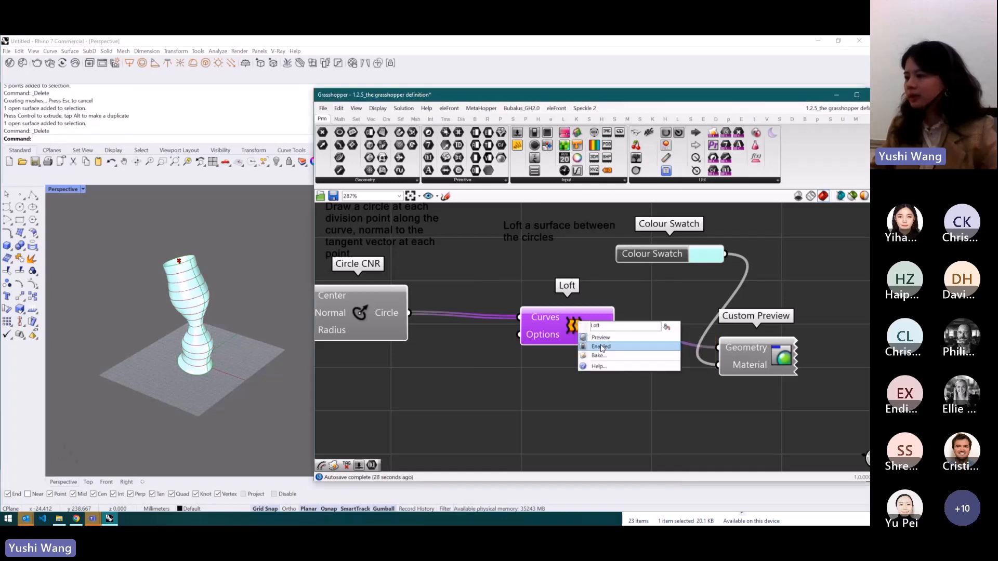
pyautogui.click(602, 357)
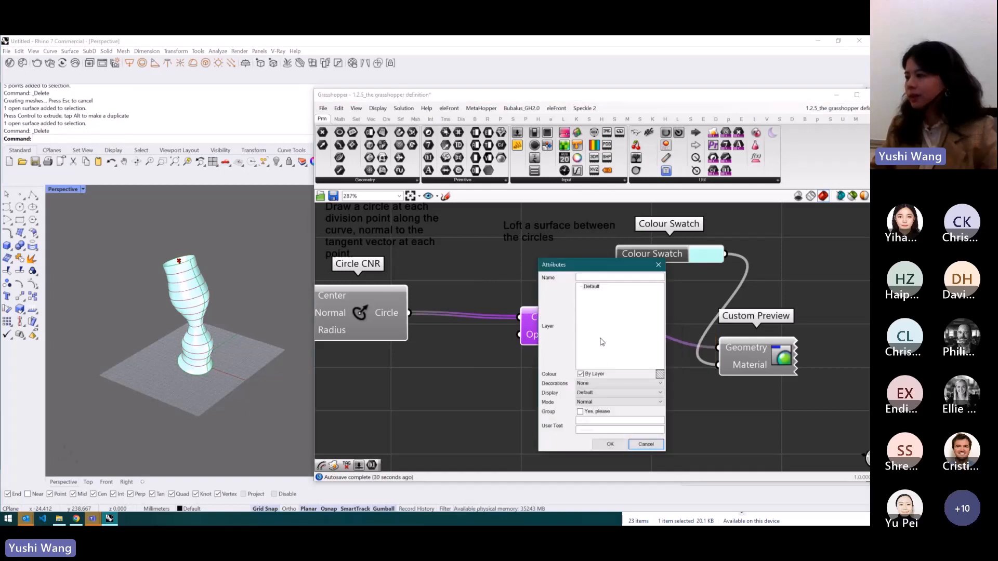
pyautogui.moveTo(598, 266); pyautogui.dragTo(600, 251)
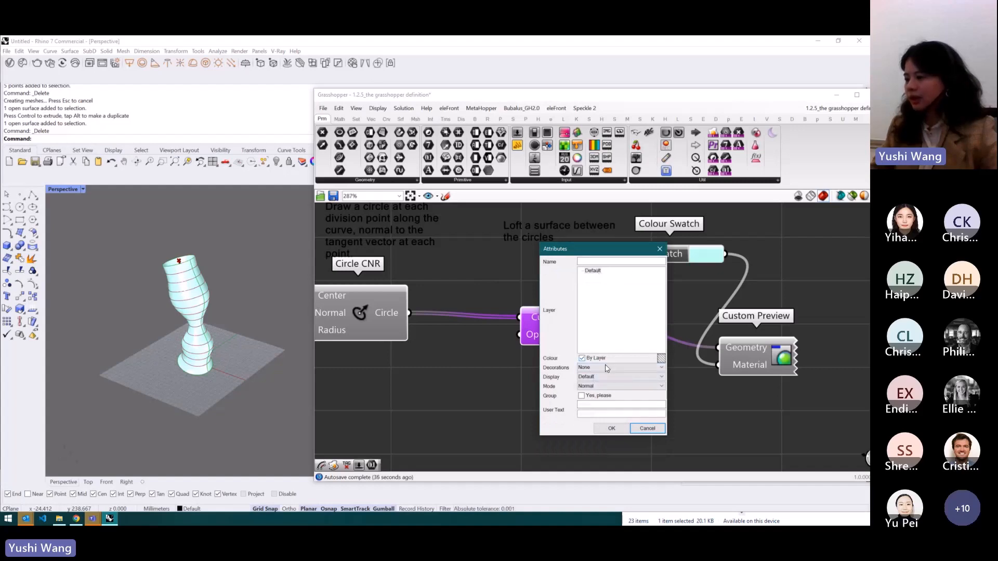
pyautogui.click(611, 429)
# - Bake the Custom Preview component's geometry into the Rhino document
pyautogui.click(769, 352)
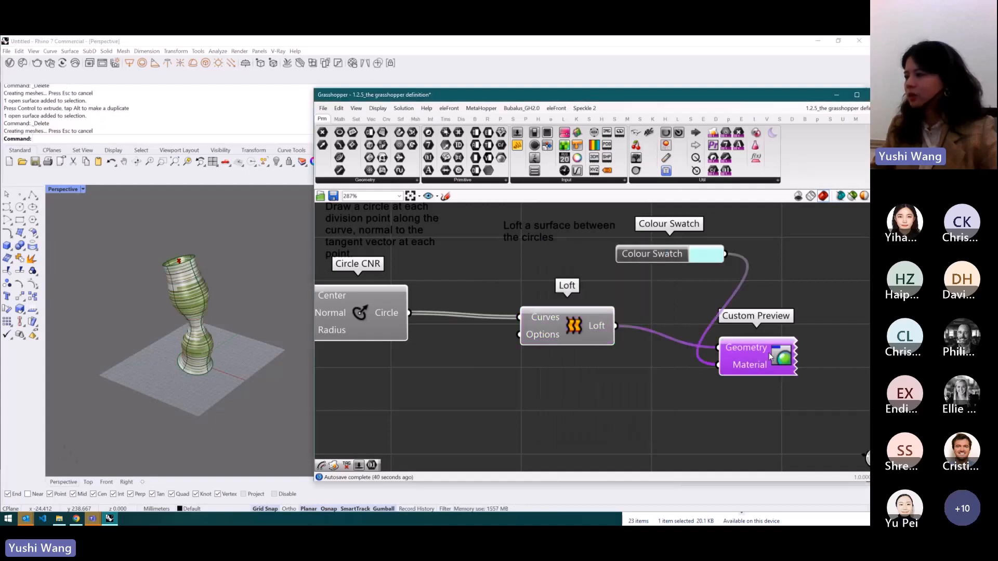
pyautogui.middleClick(763, 354)
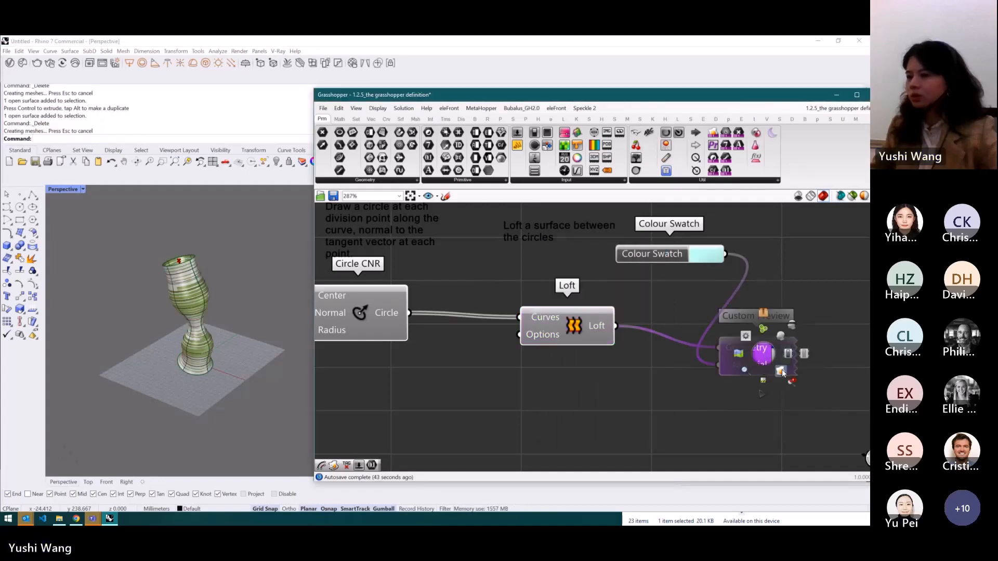
pyautogui.click(784, 368)
pyautogui.click(815, 287)
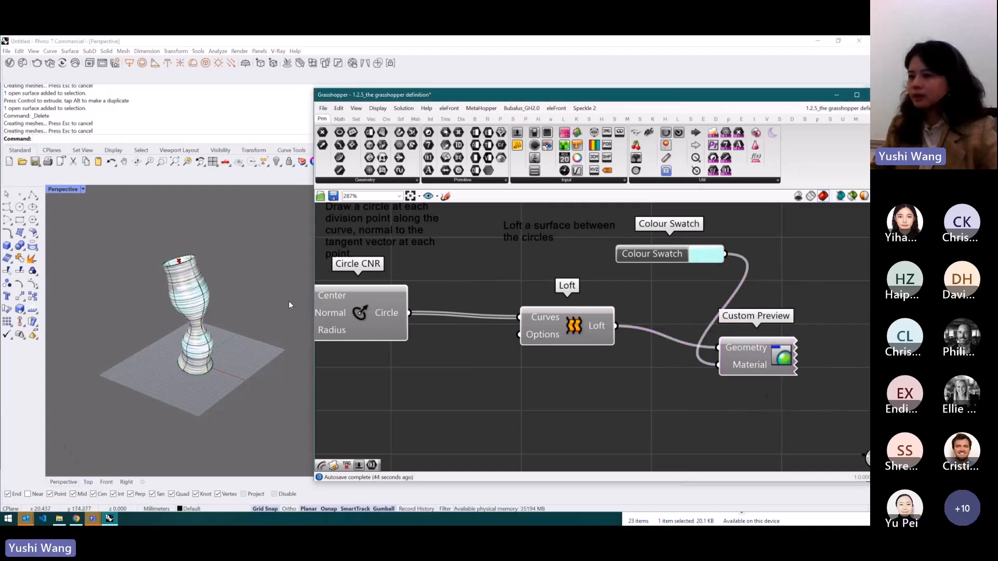
# - Move the baked surfaces aside in the Rhino viewport and delete them
pyautogui.click(207, 307)
pyautogui.click(222, 321)
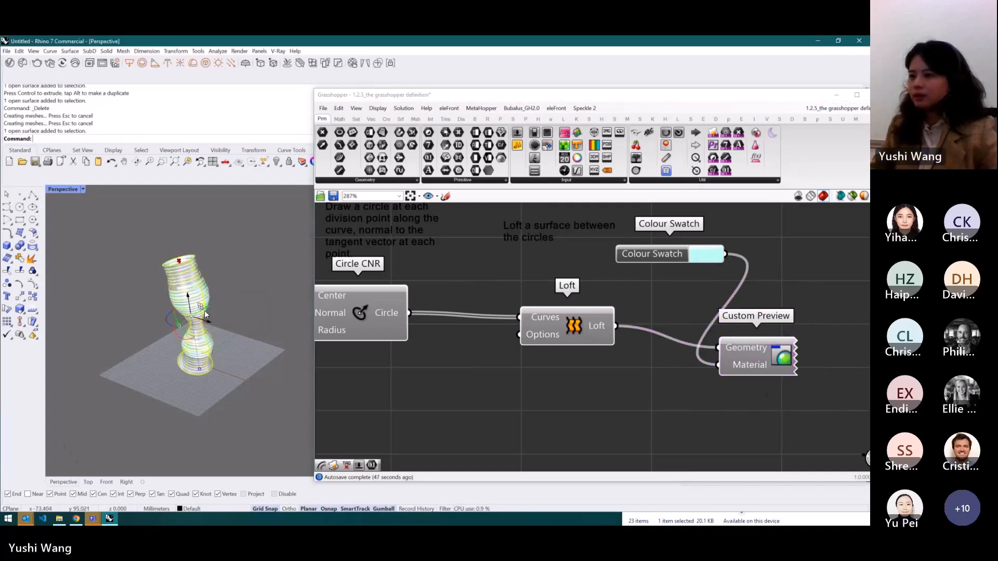
pyautogui.keyDown('alt'); pyautogui.moveTo(197, 332); pyautogui.dragTo(127, 306); pyautogui.keyUp('alt')
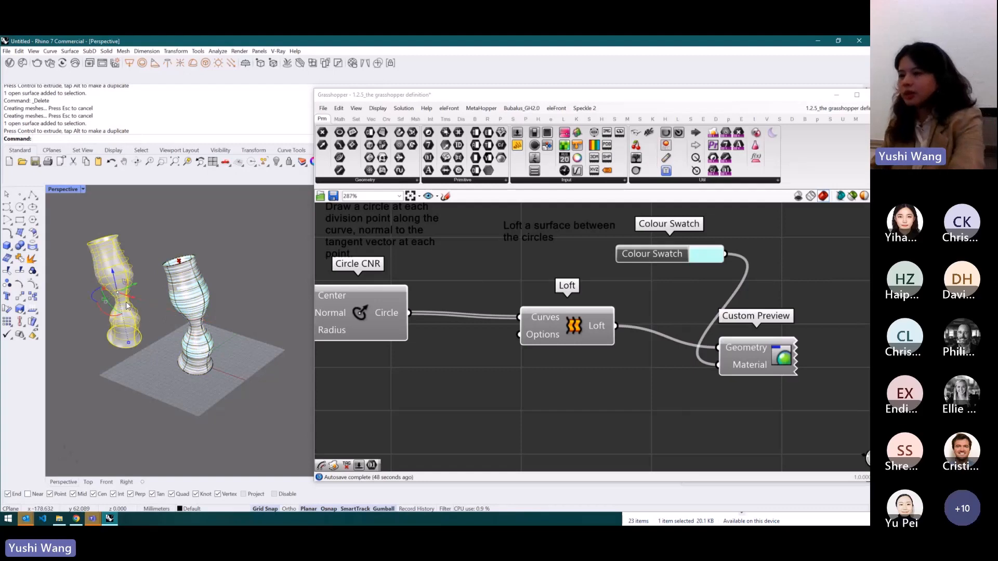
pyautogui.press('Delete')
pyautogui.click(188, 289)
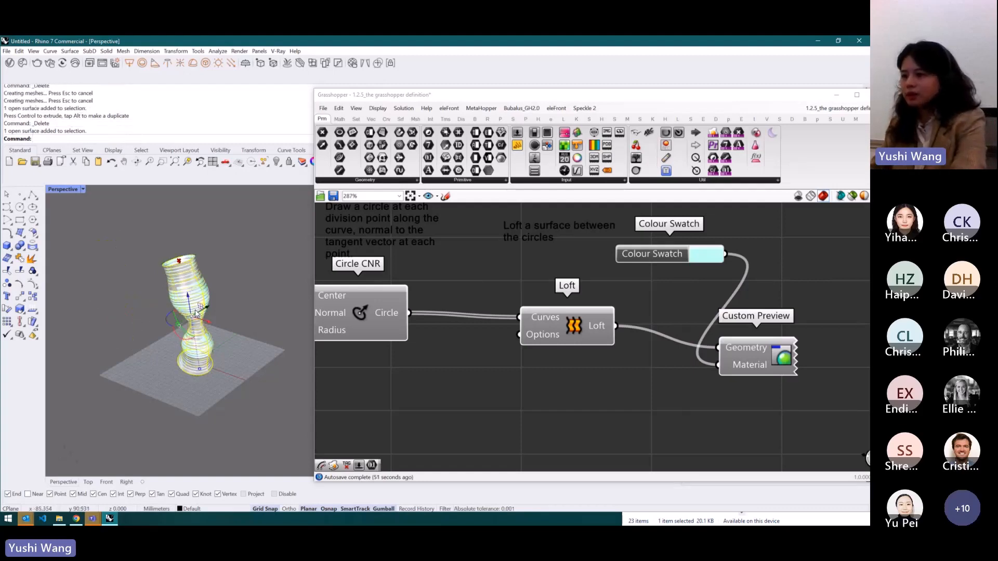
pyautogui.press('Delete')
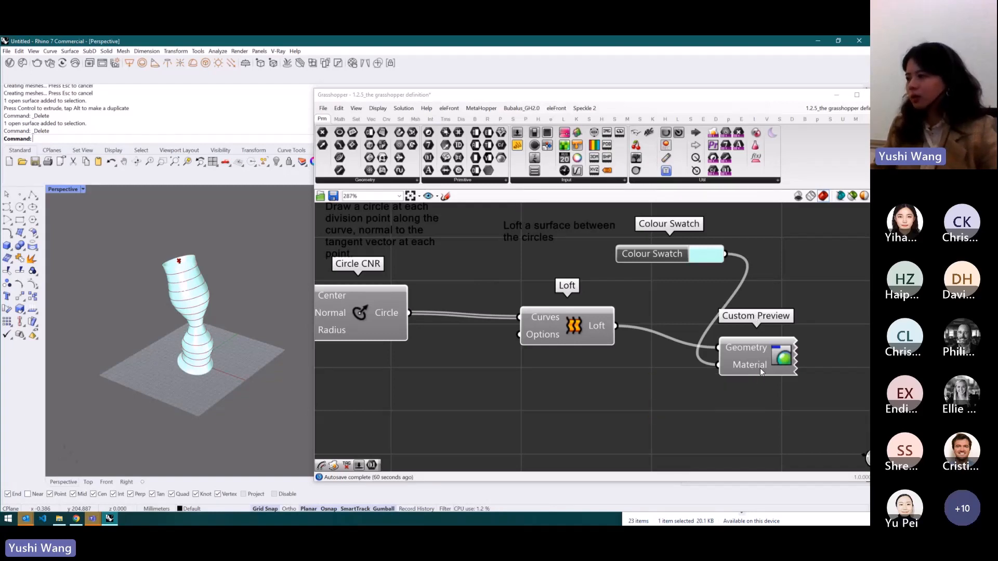
# - Delete the Colour Swatch and Custom Preview components
pyautogui.moveTo(823, 408); pyautogui.dragTo(665, 257)
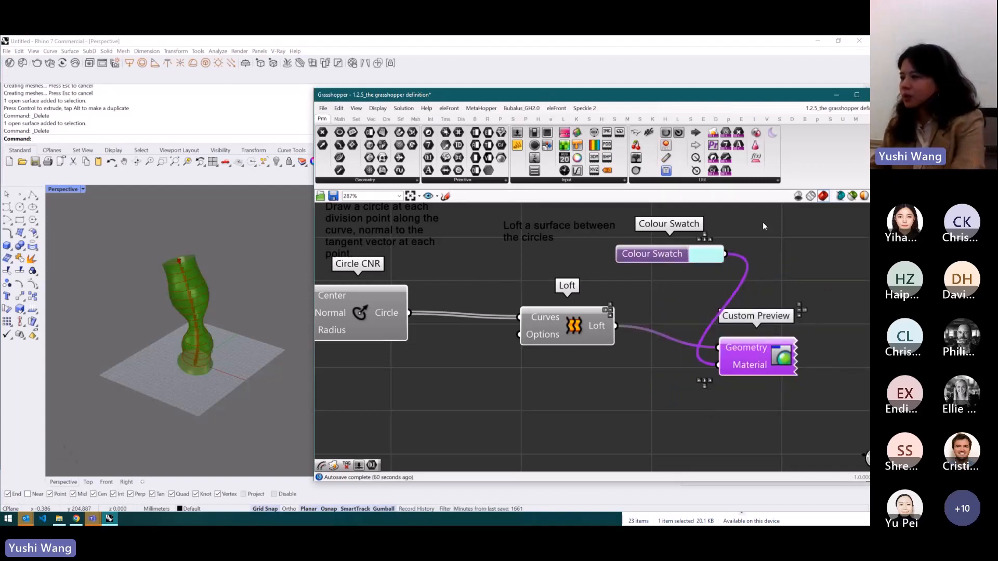
pyautogui.press('Delete')
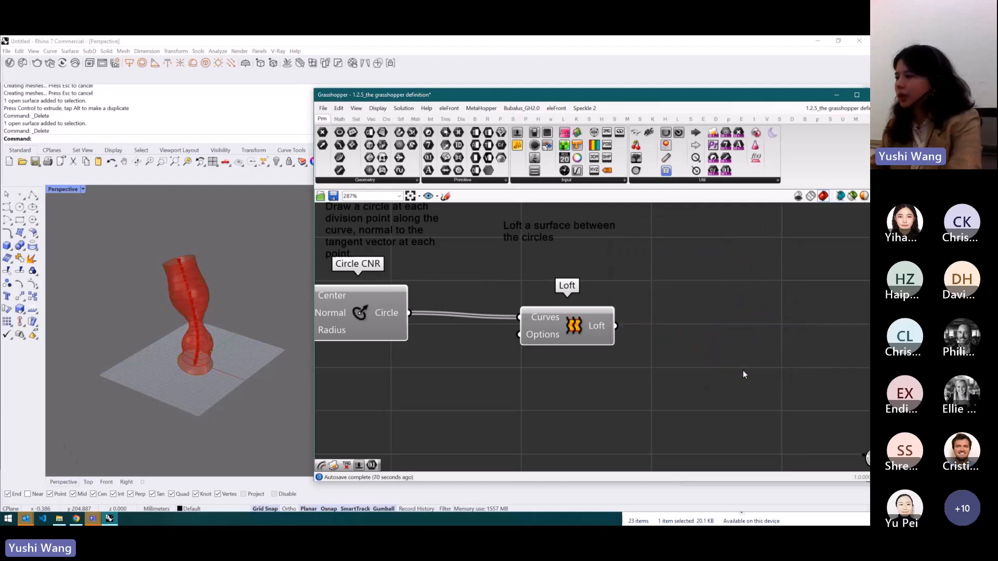
# - Add a Text Tag component to the canvas above the Divide Curve definition
pyautogui.scroll(-4, 693, 332)
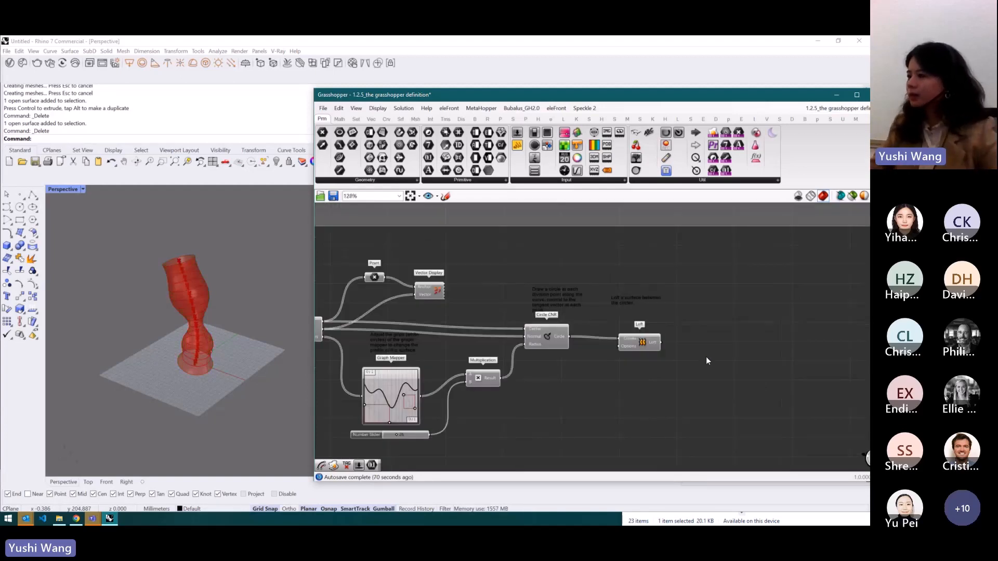
pyautogui.scroll(-1, 653, 336)
pyautogui.scroll(3, 480, 322)
pyautogui.click(538, 295)
pyautogui.moveTo(186, 288); pyautogui.dragTo(223, 289, button='right')
pyautogui.doubleClick(622, 242)
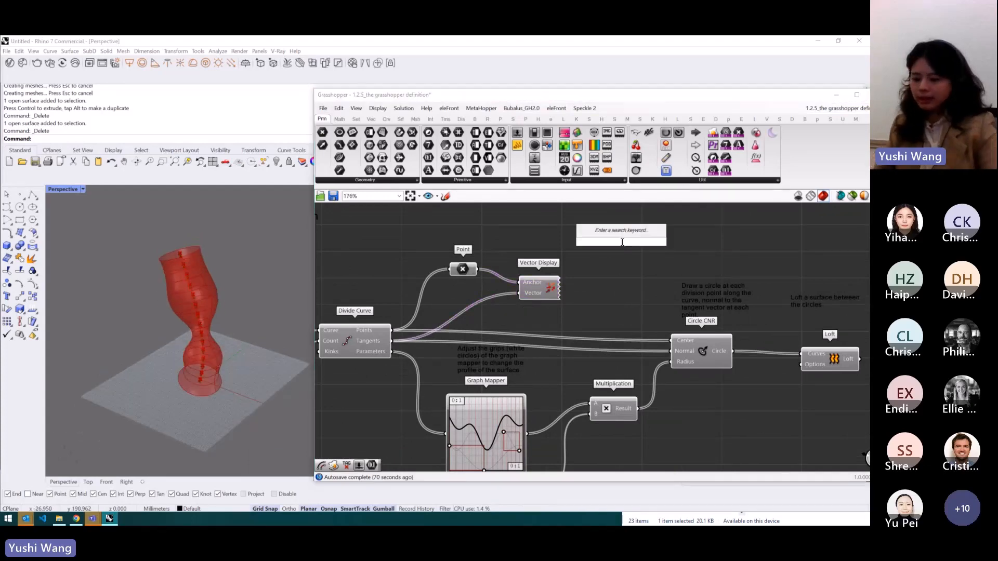
pyautogui.write('tag')
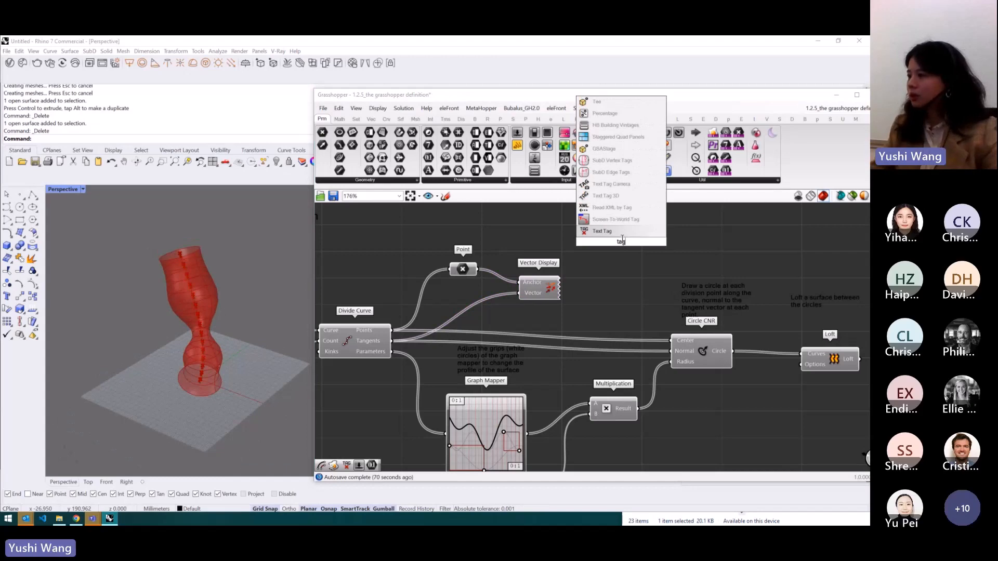
pyautogui.click(623, 231)
# - Add a Point List component next to the Text Tag and delete it again
pyautogui.doubleClick(614, 308)
pyautogui.write('point list')
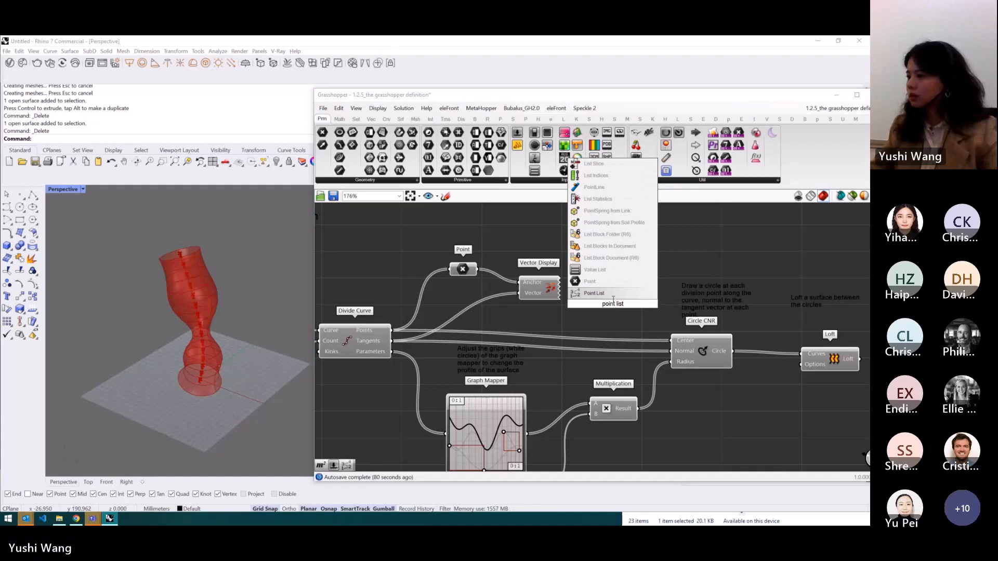
pyautogui.click(594, 246)
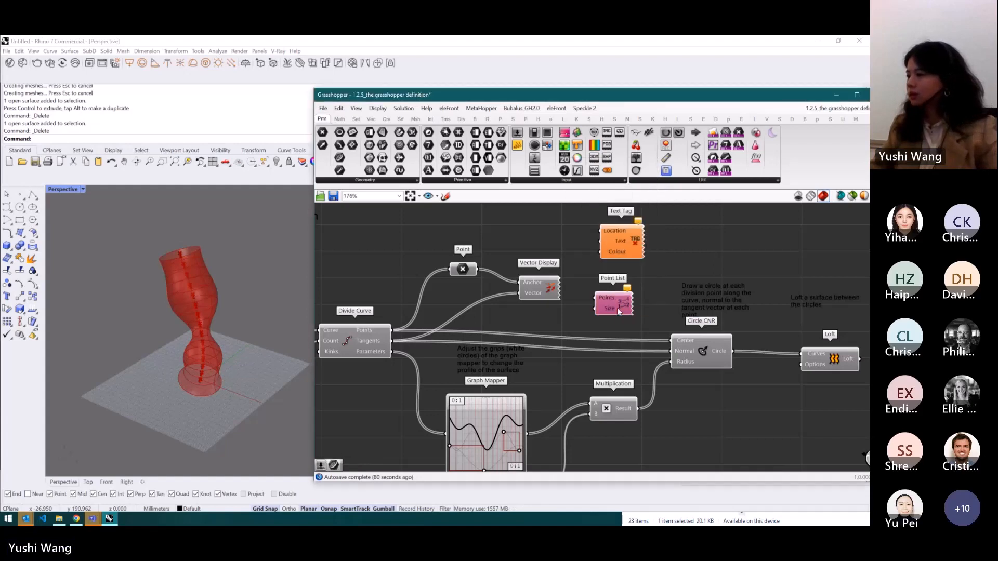
pyautogui.press('Delete')
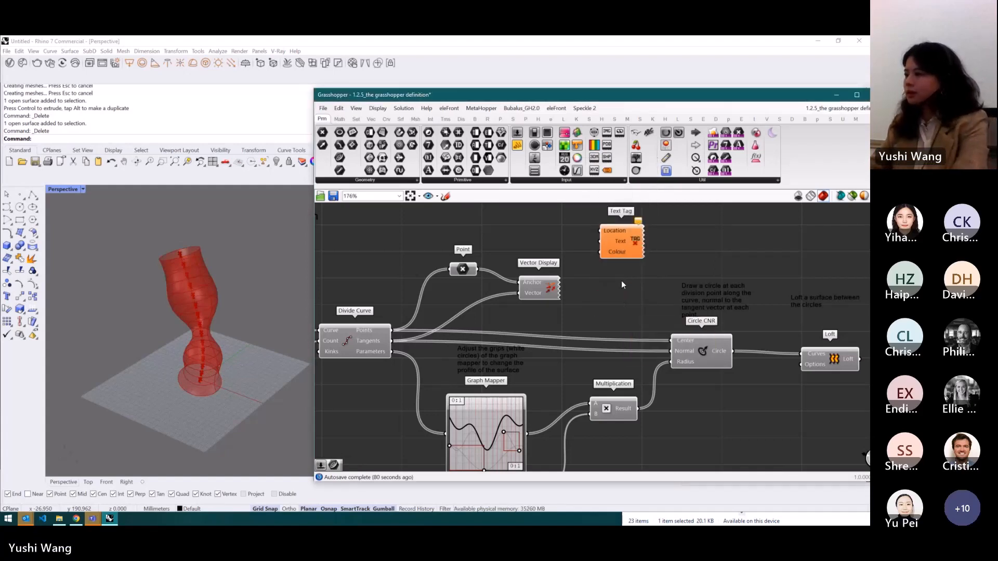
pyautogui.press('Delete')
# - Review the component type reference on the course Mural board
pyautogui.scroll(-3, 551, 279)
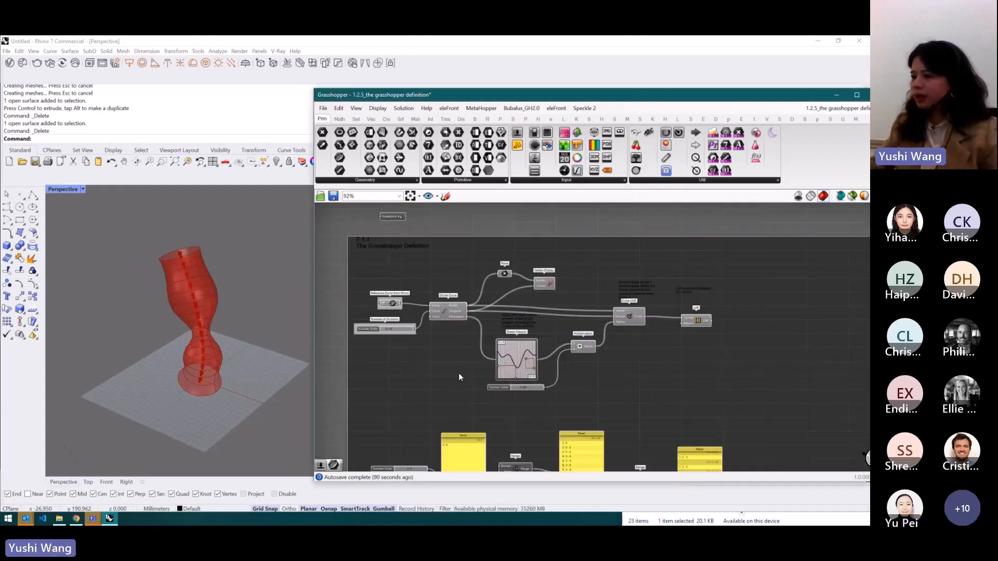
pyautogui.click(76, 519)
pyautogui.scroll(-5, 442, 201)
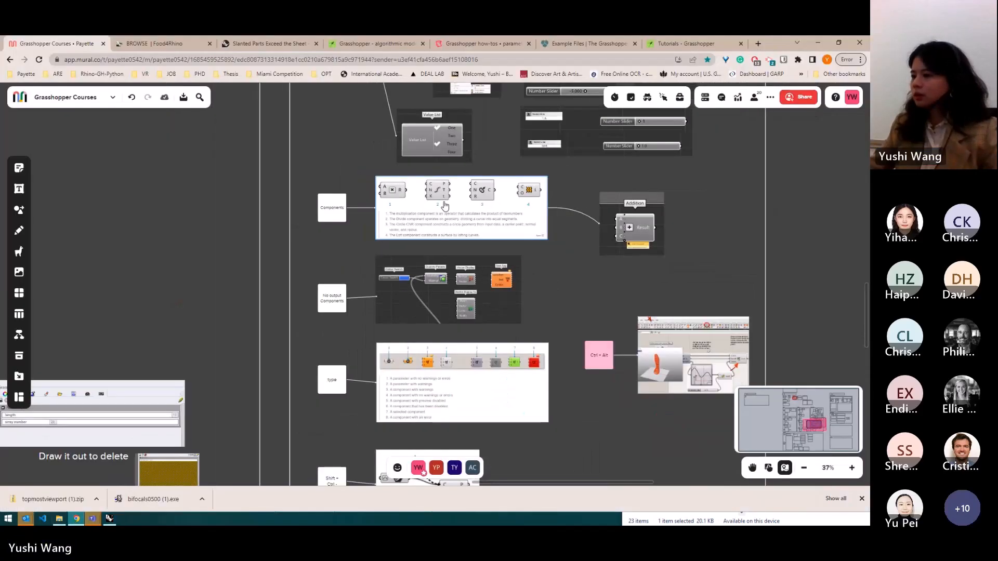
pyautogui.scroll(8, 431, 363)
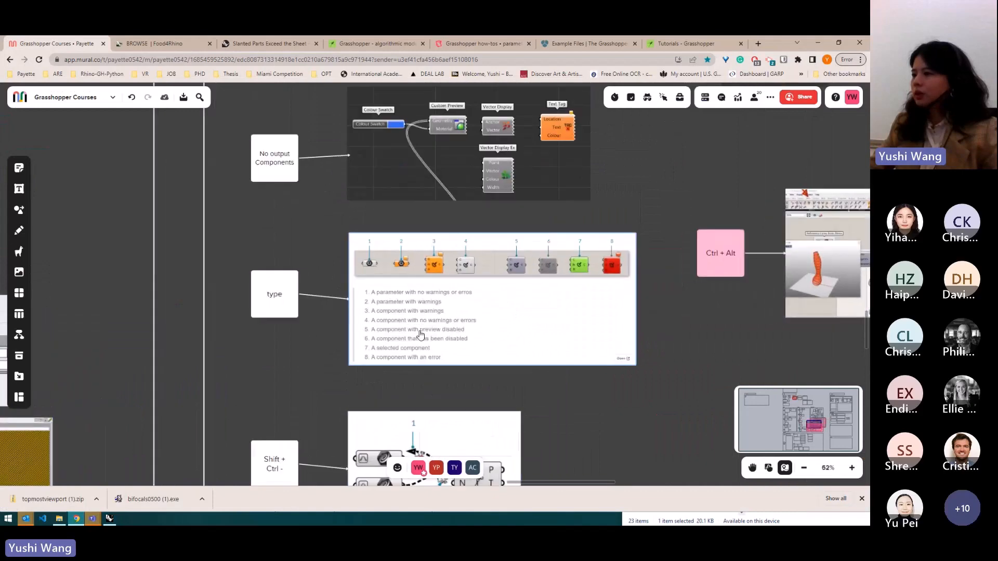
pyautogui.scroll(2, 453, 264)
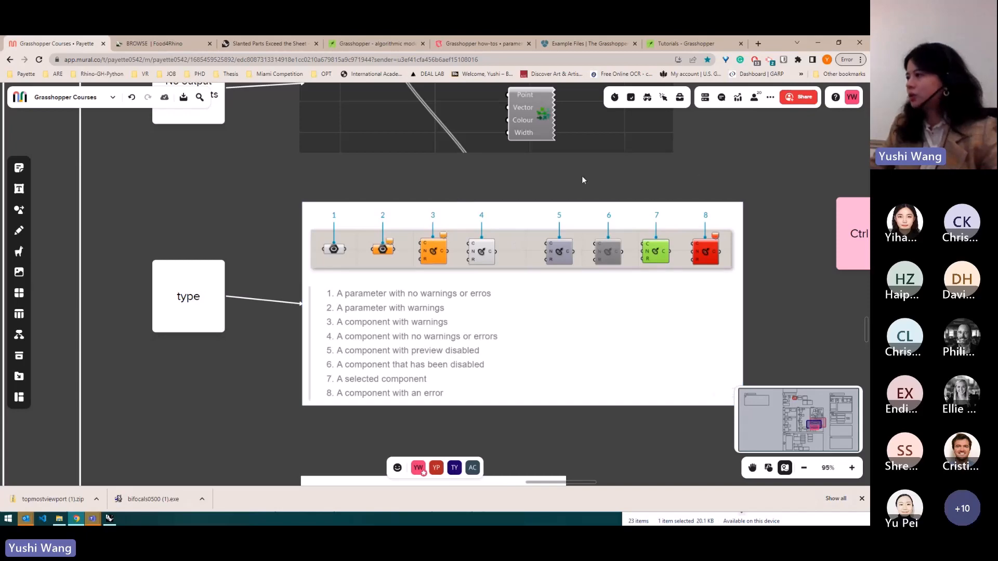
pyautogui.scroll(-3, 624, 172)
pyautogui.scroll(-3, 481, 203)
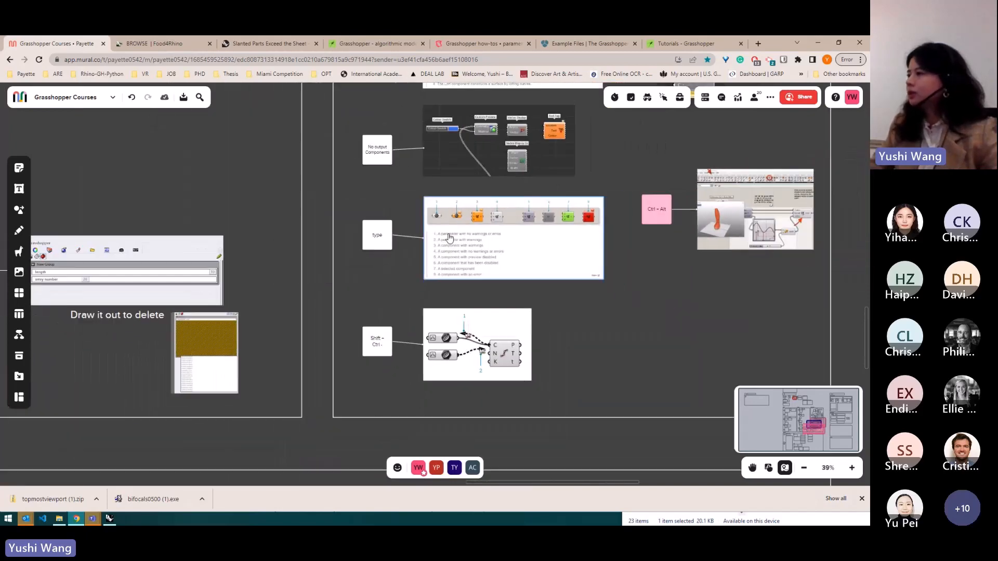
pyautogui.click(815, 45)
# - Add a Curve parameter above the Reference Curve from Rhino component
pyautogui.scroll(-3, 575, 224)
pyautogui.scroll(3, 515, 302)
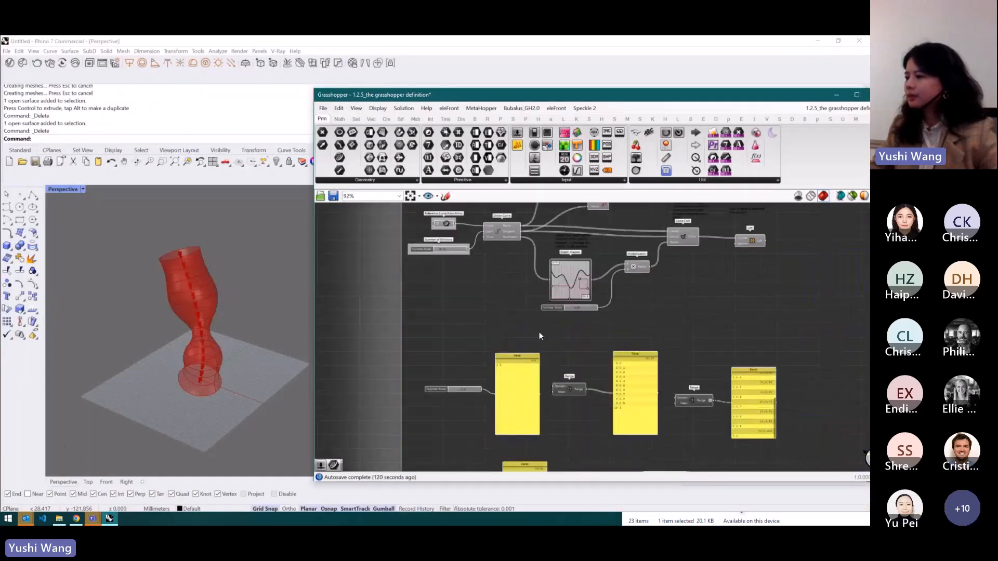
pyautogui.scroll(-3, 539, 334)
pyautogui.scroll(5, 596, 274)
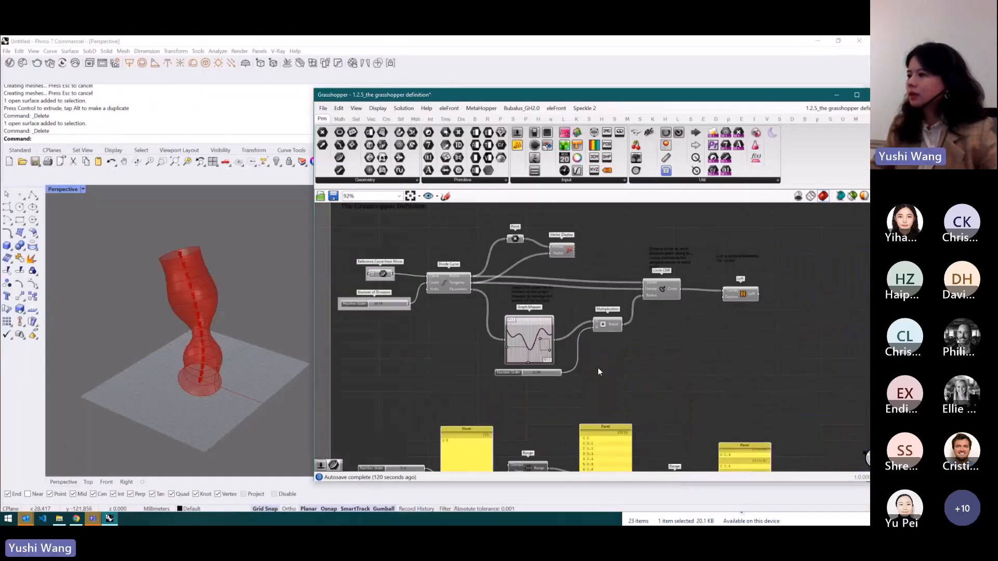
pyautogui.scroll(2, 417, 267)
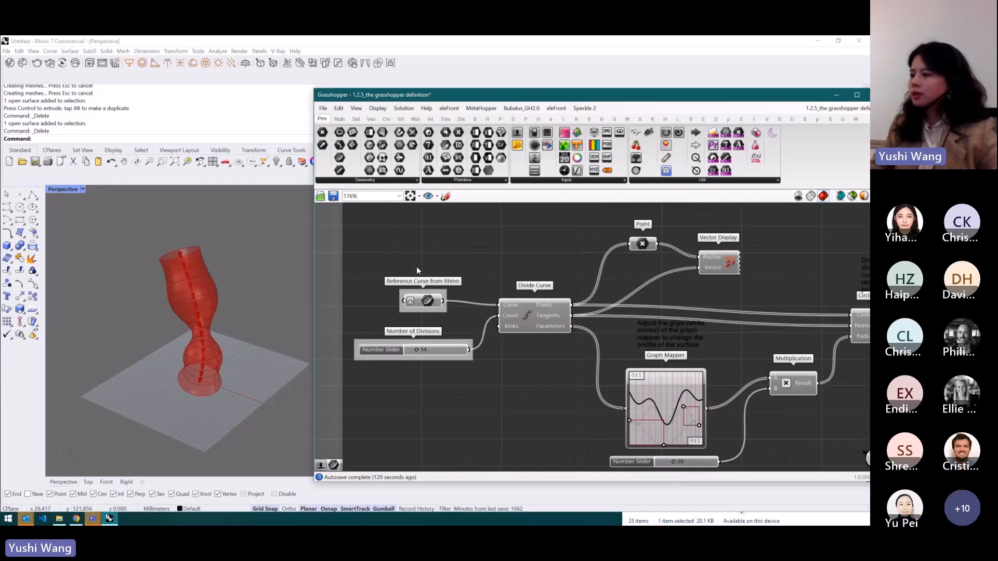
pyautogui.doubleClick(429, 270)
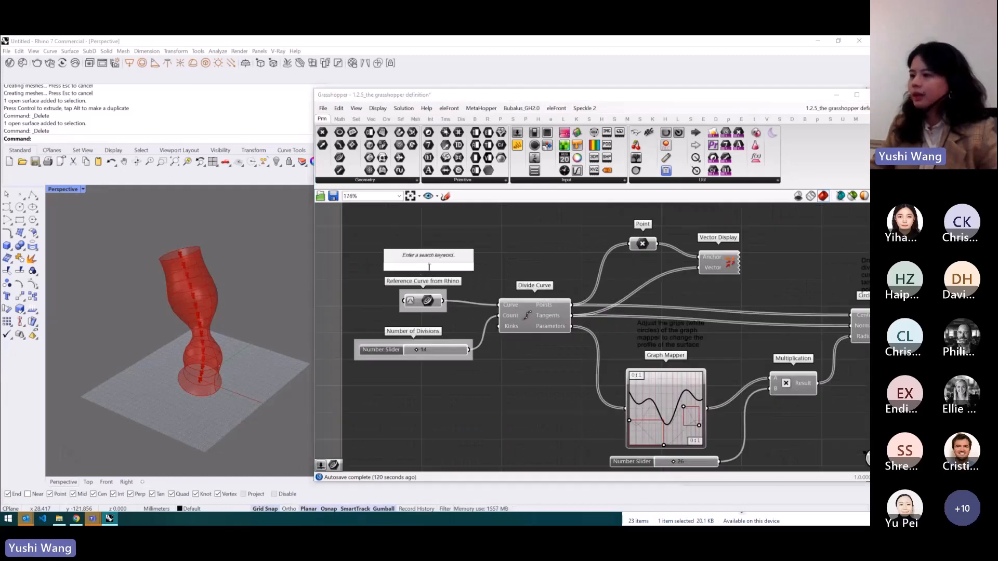
pyautogui.write('cur')
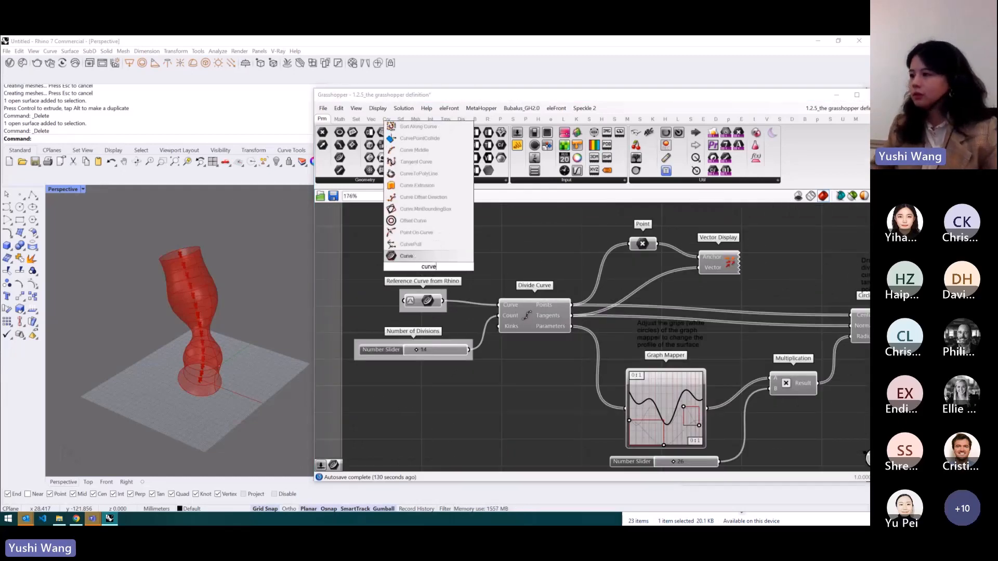
pyautogui.write('ve')
pyautogui.press('Return')
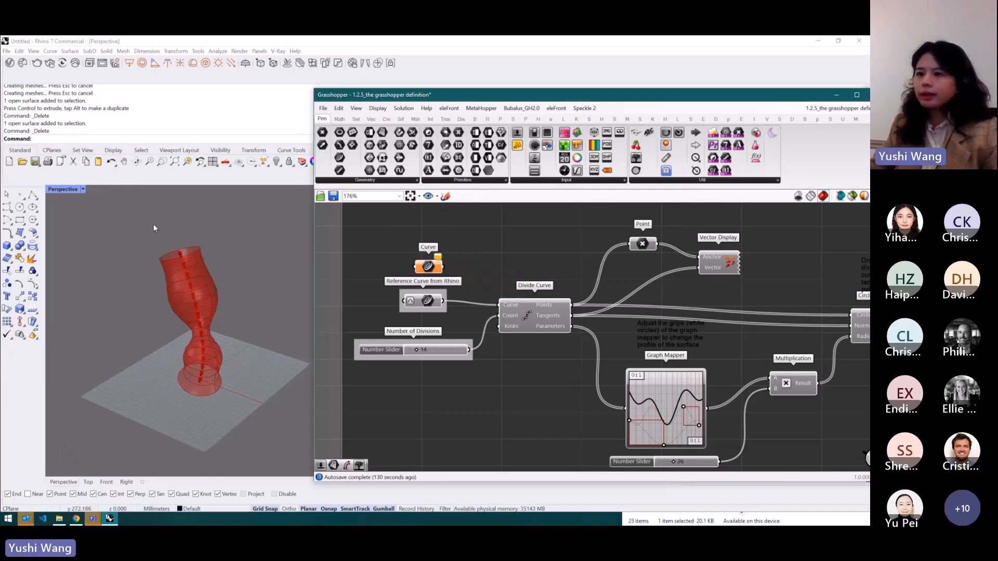
# - Draw a four-point curve beside the lofted form in the Rhino viewport
pyautogui.click(8, 208)
pyautogui.click(79, 246)
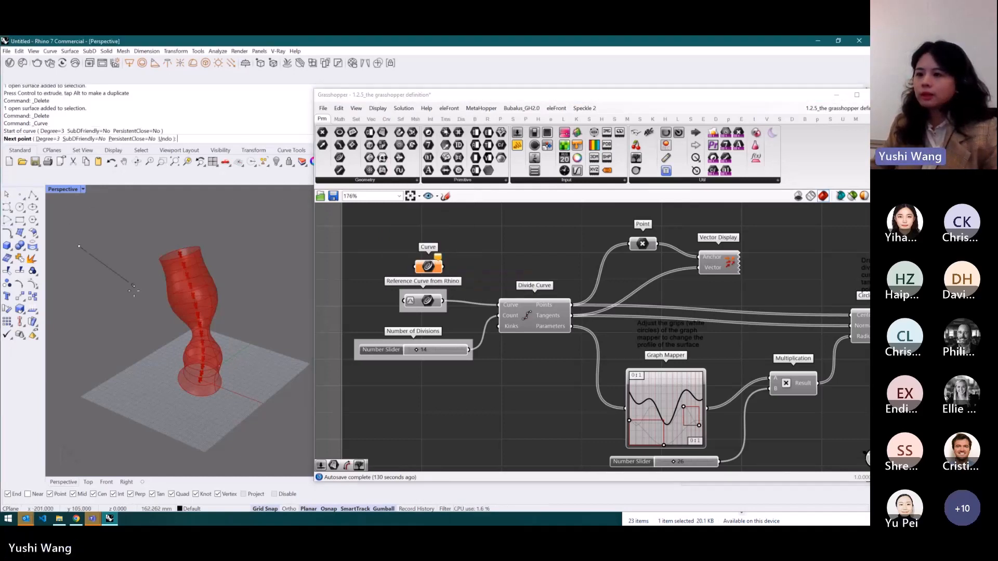
pyautogui.click(135, 305)
pyautogui.click(83, 326)
pyautogui.click(141, 405)
pyautogui.press('Return')
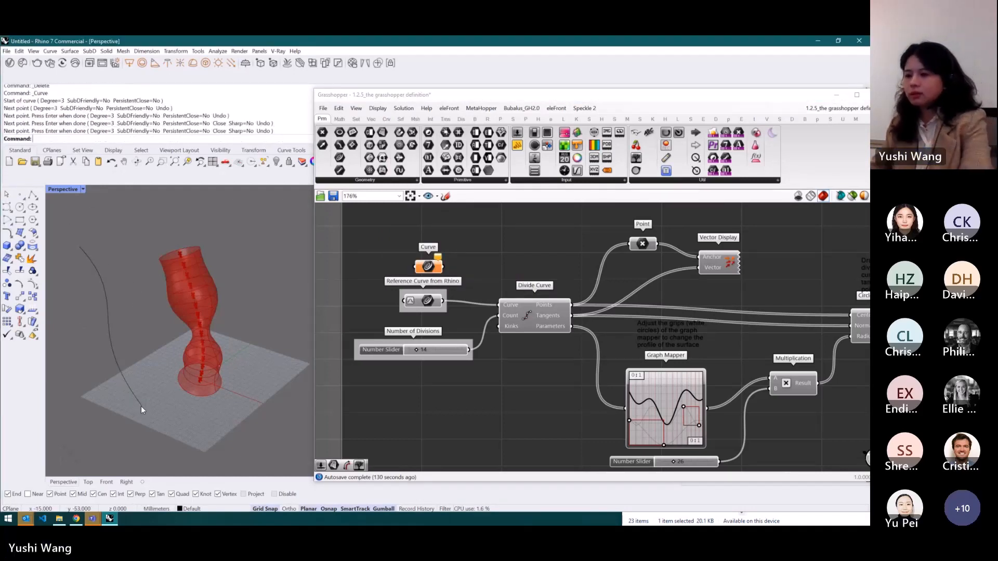
# - Set the new curve as the Curve parameter's single referenced curve
pyautogui.rightClick(433, 269)
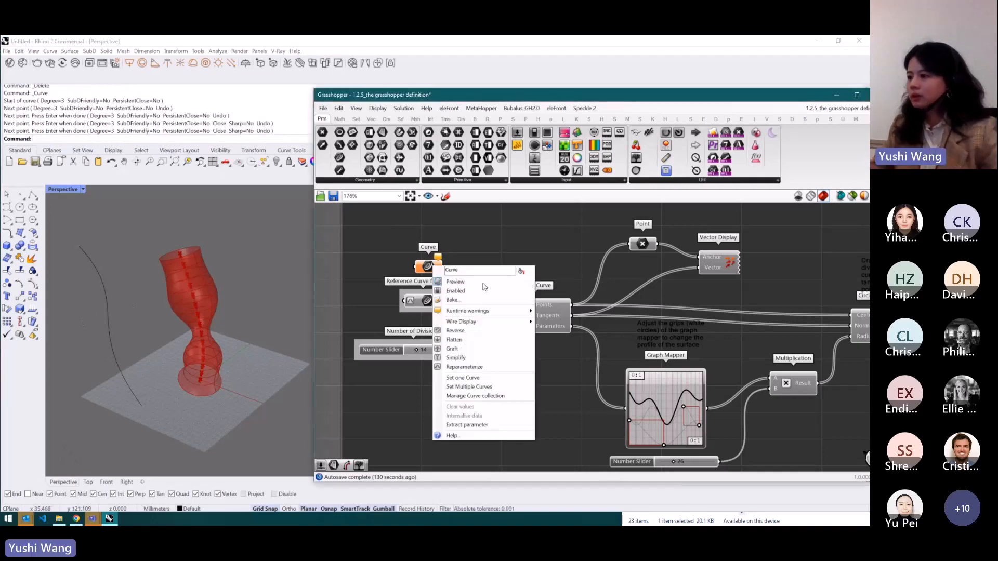
pyautogui.click(469, 377)
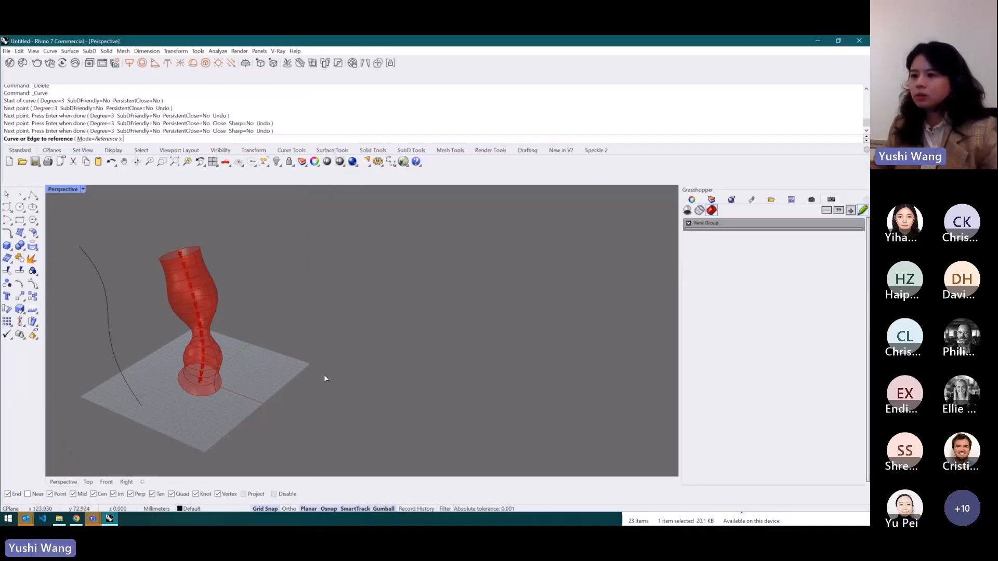
pyautogui.click(108, 315)
pyautogui.scroll(2, 513, 254)
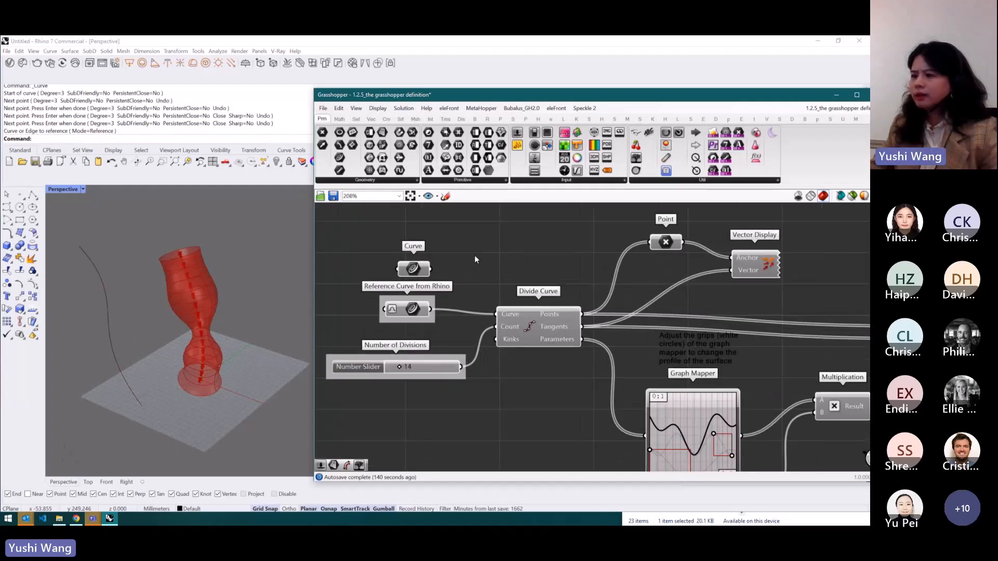
# - Connect the Curve parameter to the Divide Curve's Curve input, then remove that wire
pyautogui.scroll(5, 423, 272)
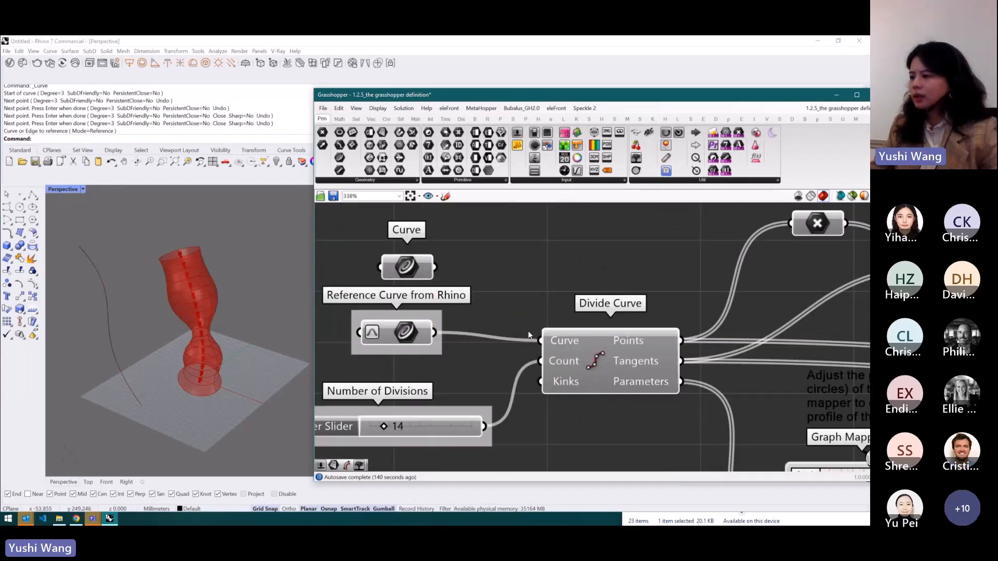
pyautogui.moveTo(439, 266); pyautogui.dragTo(538, 340)
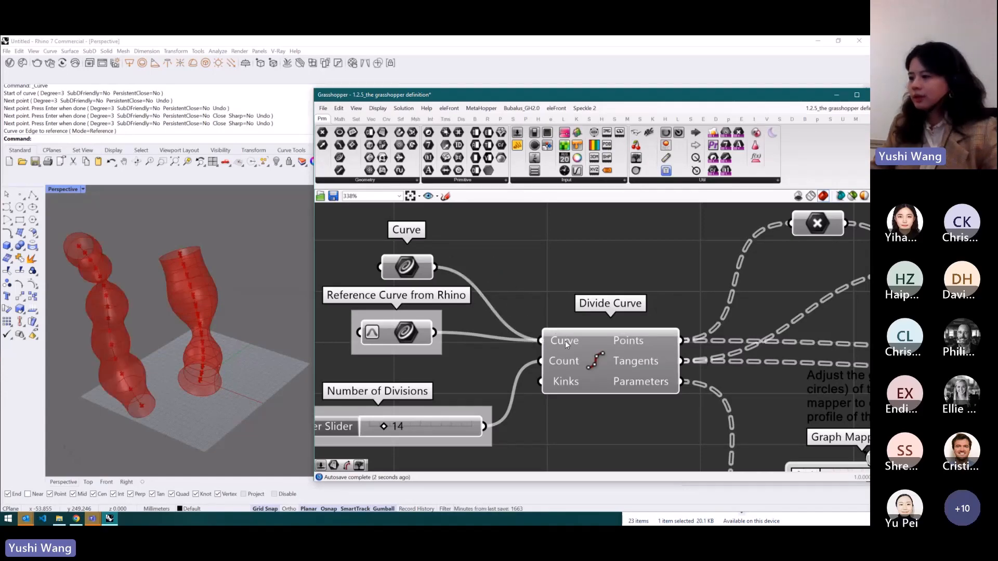
pyautogui.moveTo(540, 342); pyautogui.dragTo(526, 284)
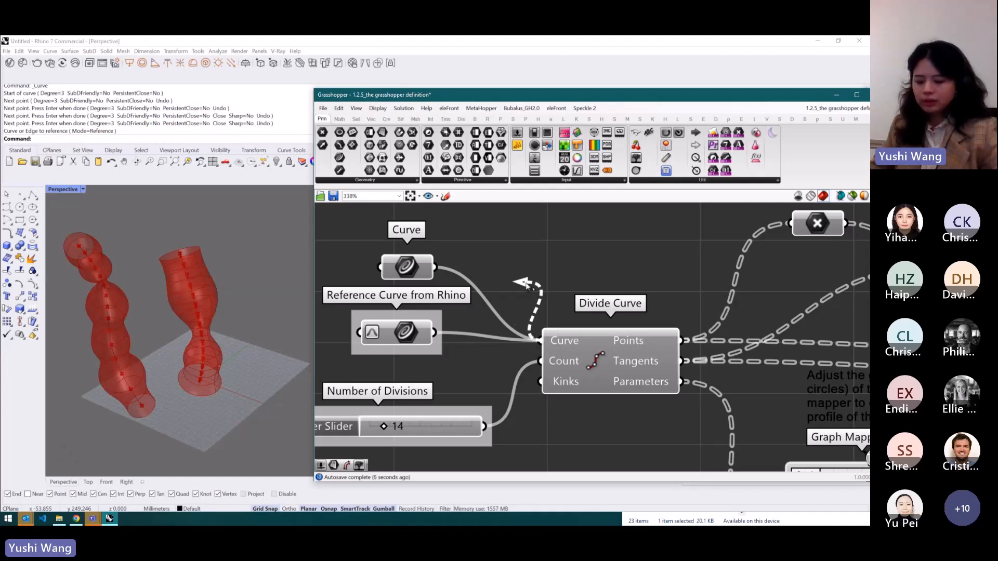
pyautogui.keyDown('ctrl'); pyautogui.moveTo(526, 284); pyautogui.dragTo(441, 268); pyautogui.keyUp('ctrl')
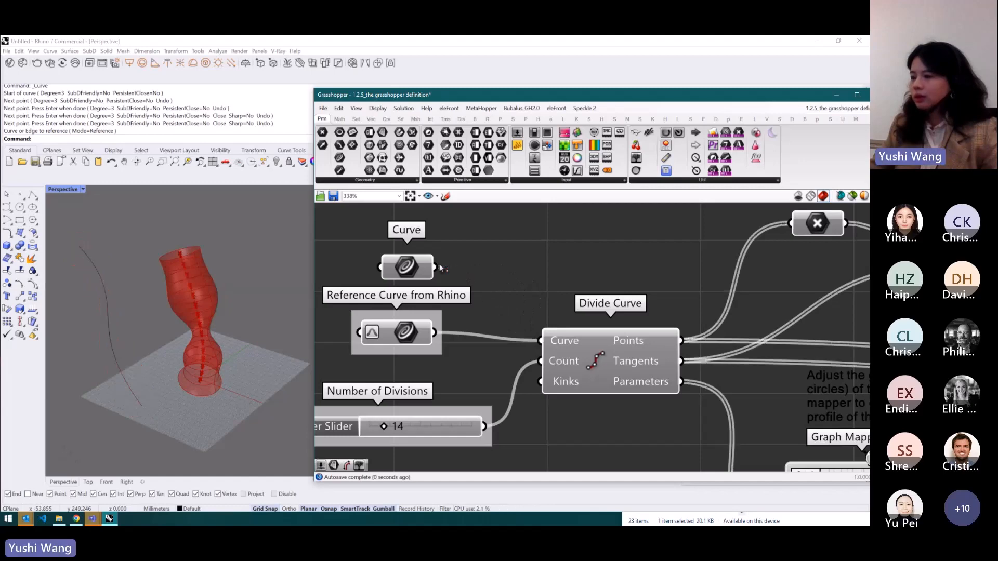
# - Connect the Curve parameter to Divide Curve again and undo the connection
pyautogui.scroll(-3, 463, 304)
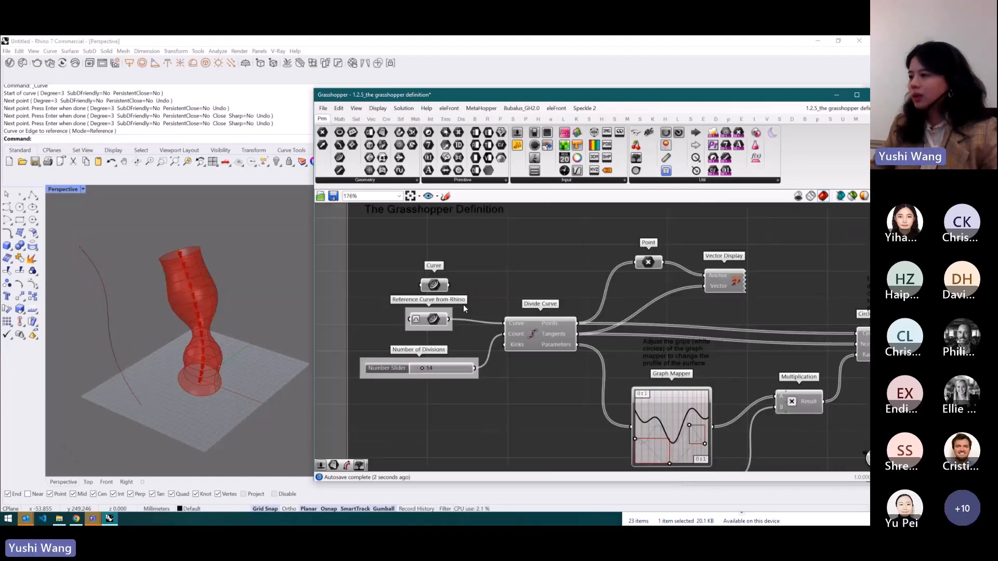
pyautogui.scroll(2, 478, 303)
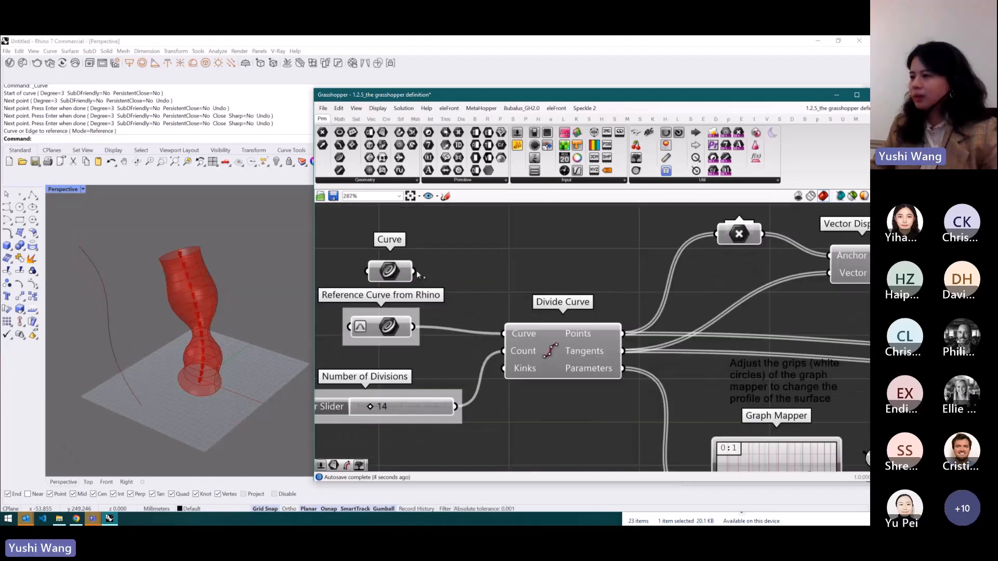
pyautogui.moveTo(415, 271); pyautogui.dragTo(501, 332)
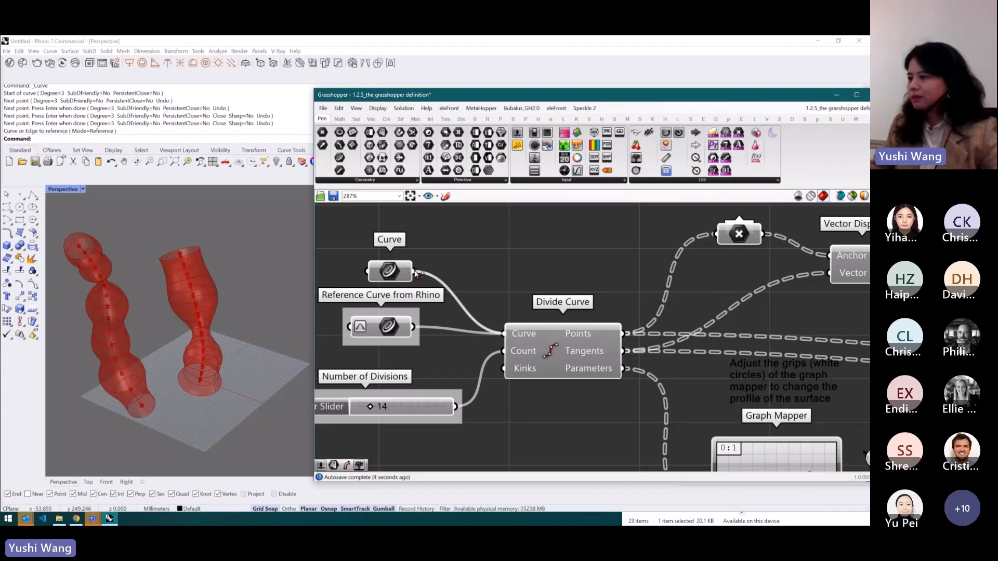
pyautogui.hotkey('ctrl', 'z')
# - Delete the Curve parameter and the drawn curve from the Rhino viewport
pyautogui.click(395, 270)
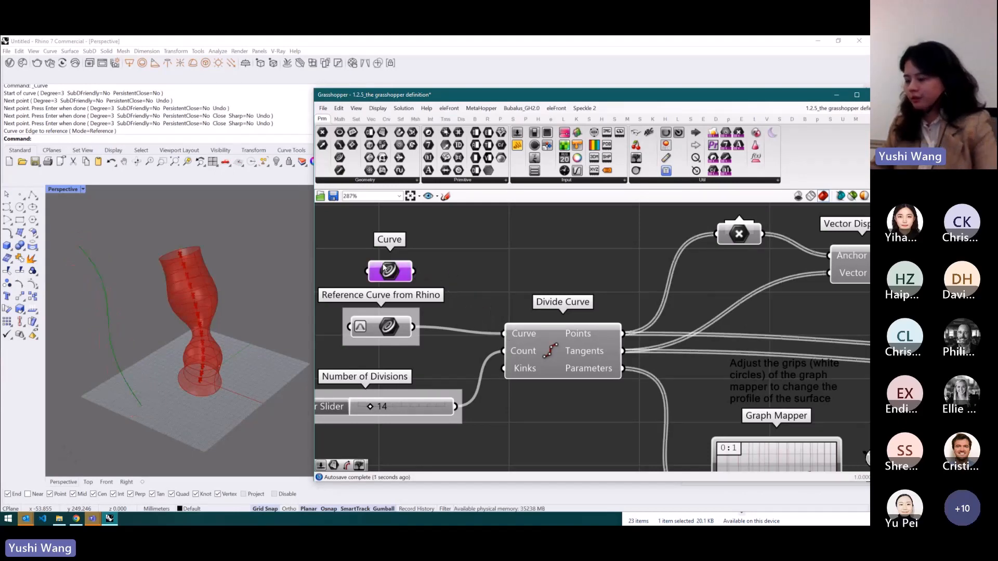
pyautogui.press('Delete')
pyautogui.click(98, 272)
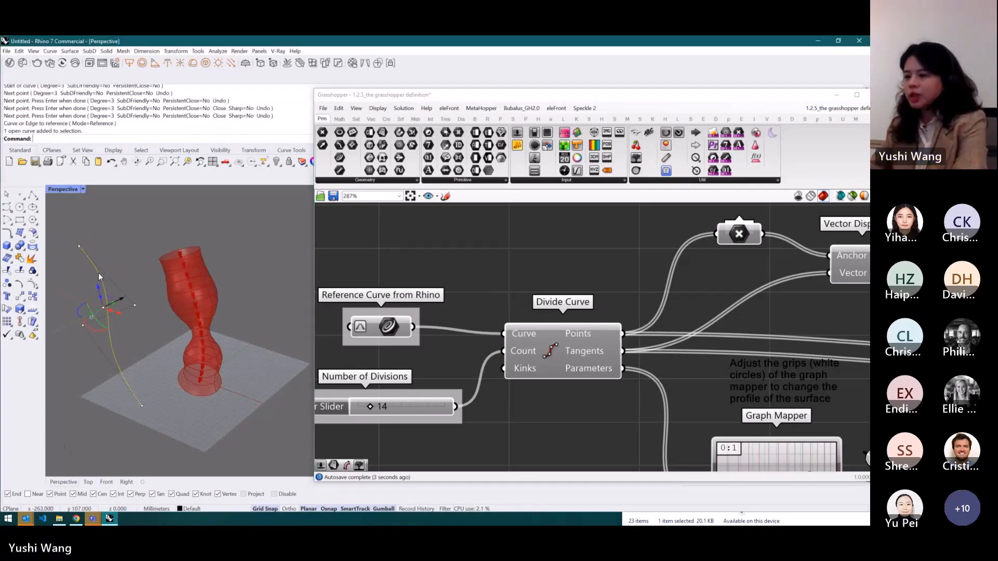
pyautogui.press('Delete')
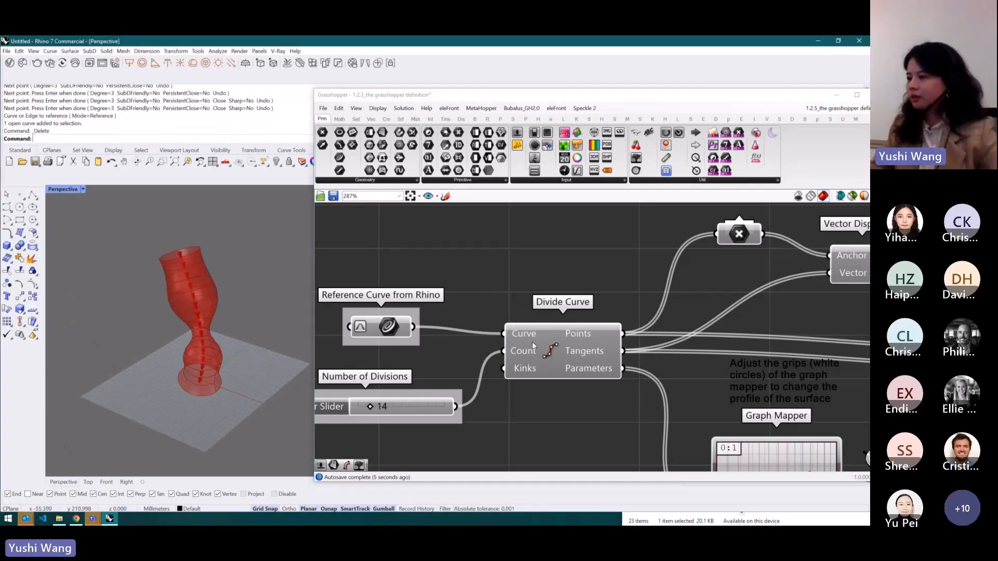
# - Open the course Mural board and navigate to the Data Type section
pyautogui.click(75, 518)
pyautogui.scroll(-8, 581, 148)
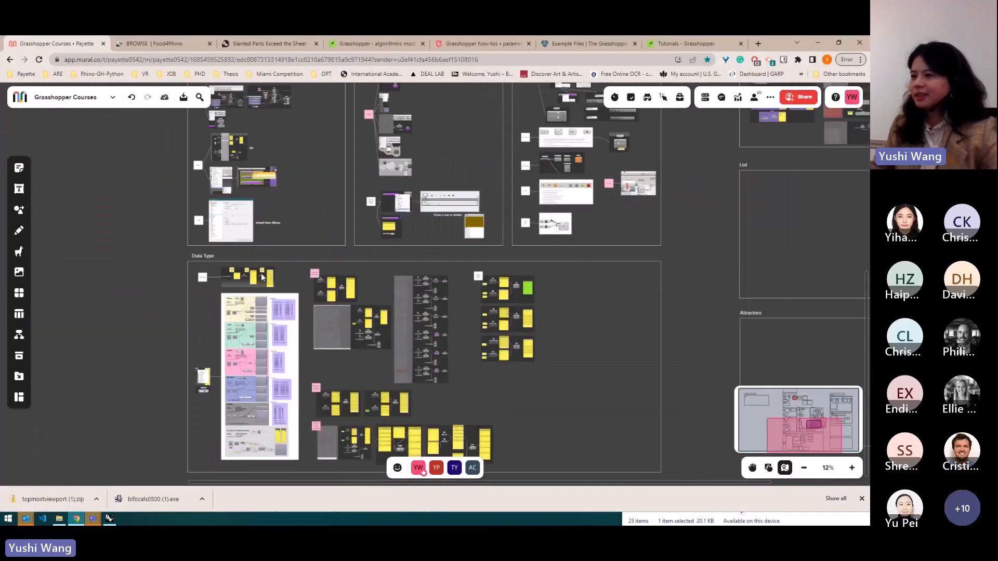
pyautogui.scroll(10, 262, 277)
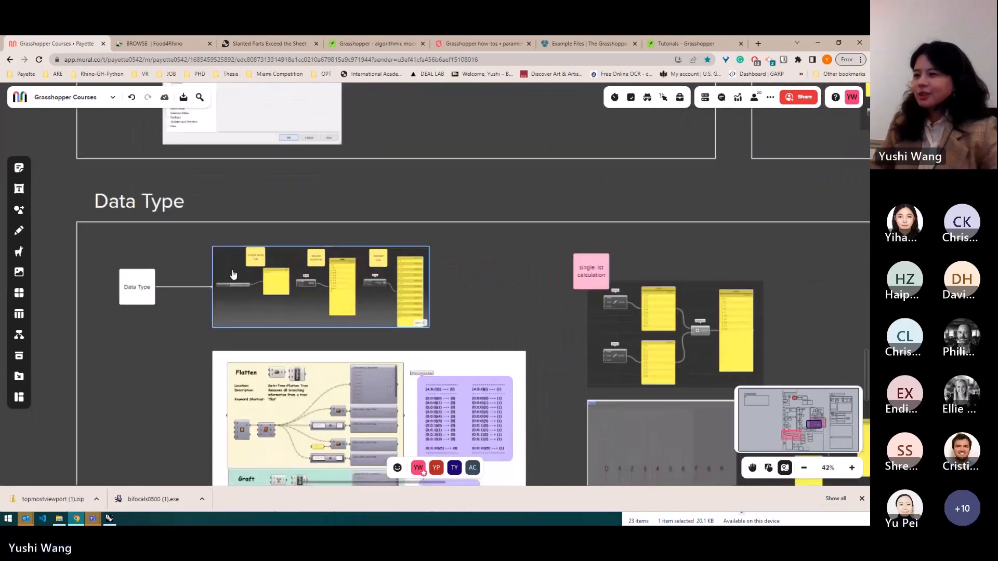
pyautogui.scroll(10, 234, 275)
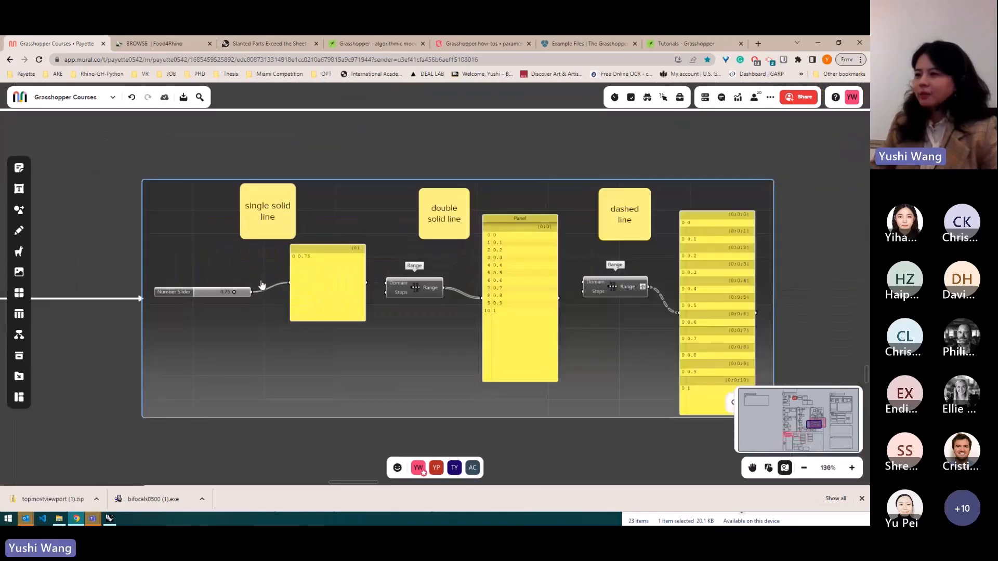
# - Examine the single solid, double solid and dashed line wire examples in the board's Data Type section
pyautogui.scroll(2, 278, 295)
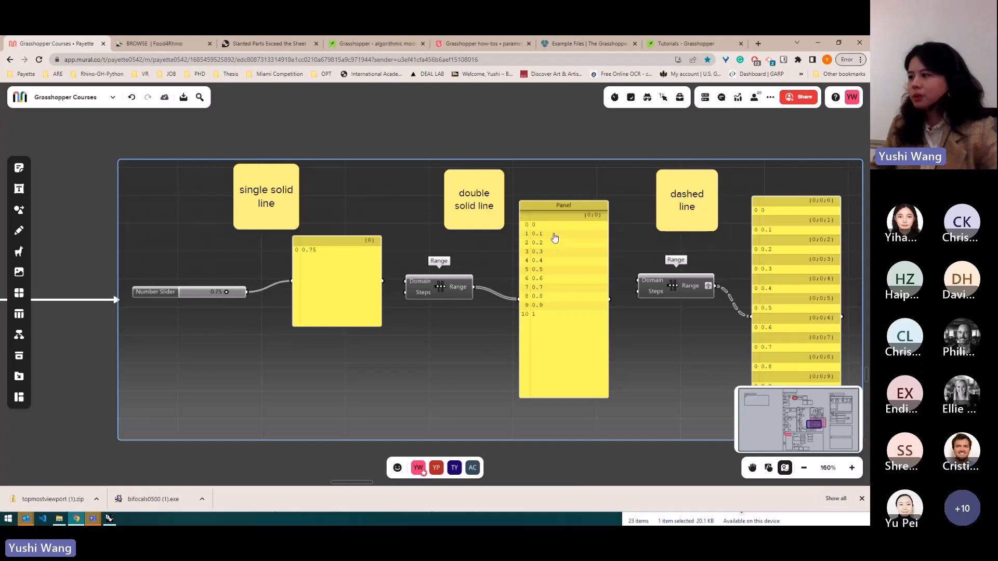
pyautogui.scroll(-4, 290, 189)
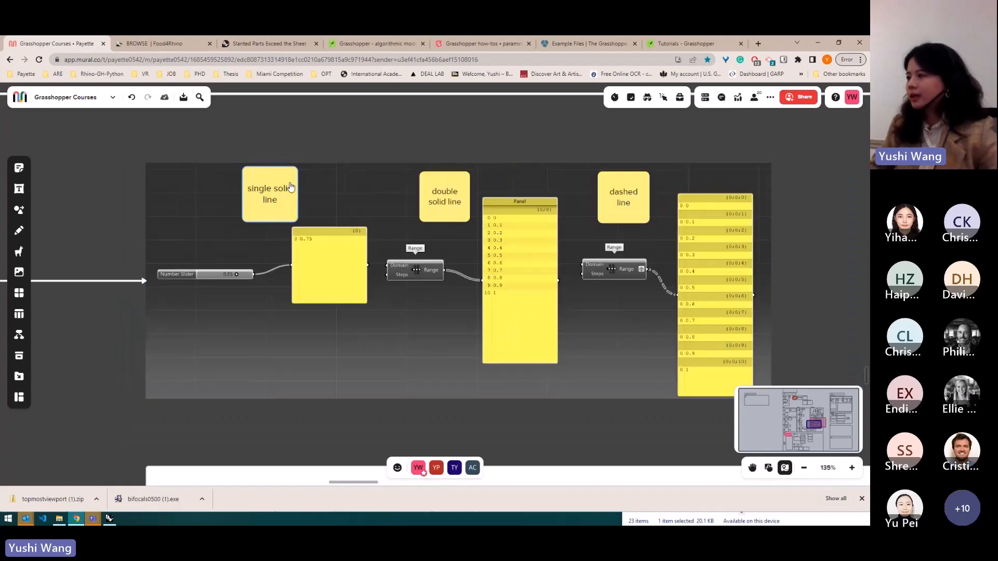
pyautogui.scroll(4, 629, 212)
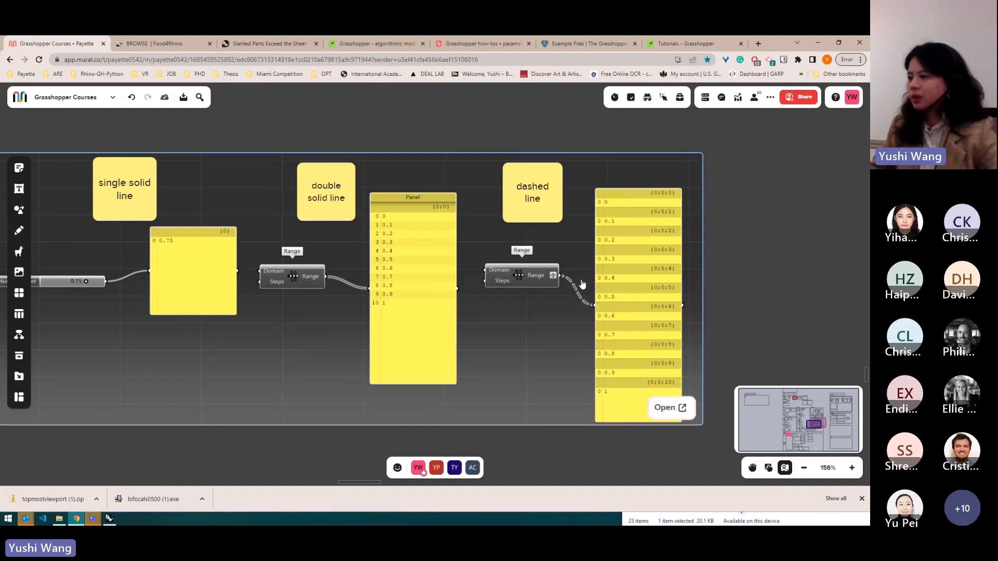
# - Switch to Grasshopper, zoom to the Range components and shift the dashed-line output panel slightly upward
pyautogui.click(813, 47)
pyautogui.scroll(-5, 532, 248)
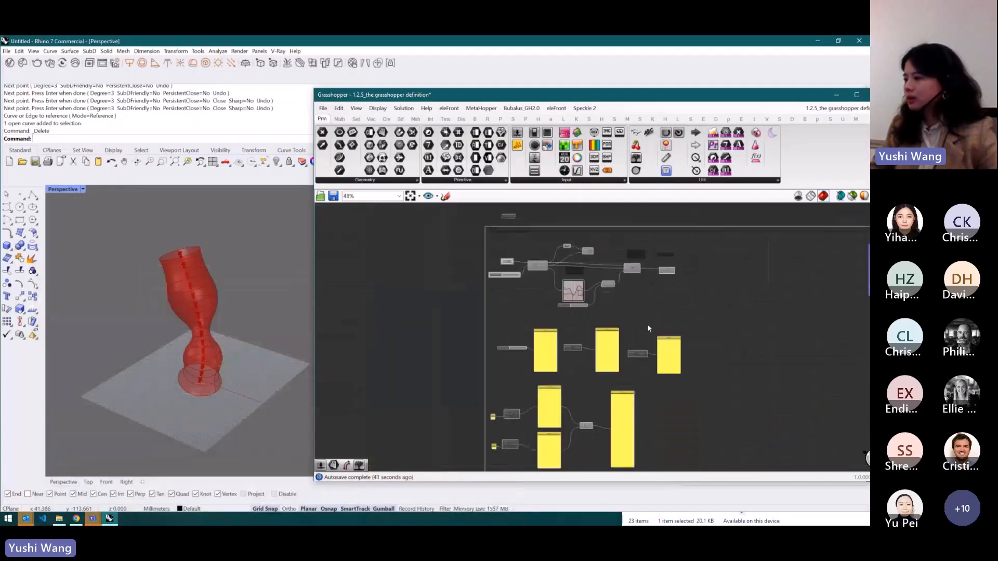
pyautogui.scroll(4, 647, 323)
pyautogui.scroll(-2, 553, 357)
pyautogui.scroll(4, 732, 359)
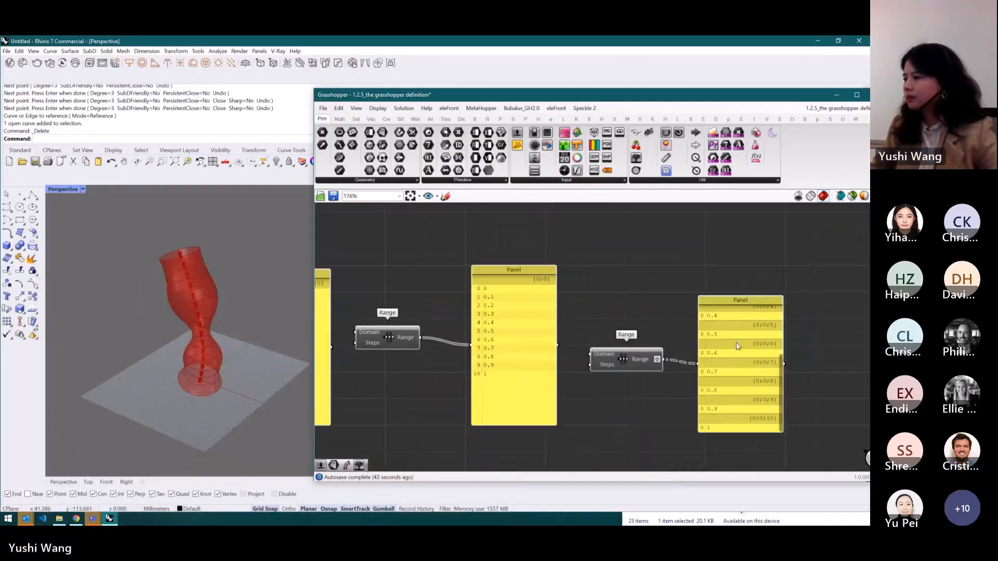
pyautogui.moveTo(738, 306); pyautogui.dragTo(742, 285)
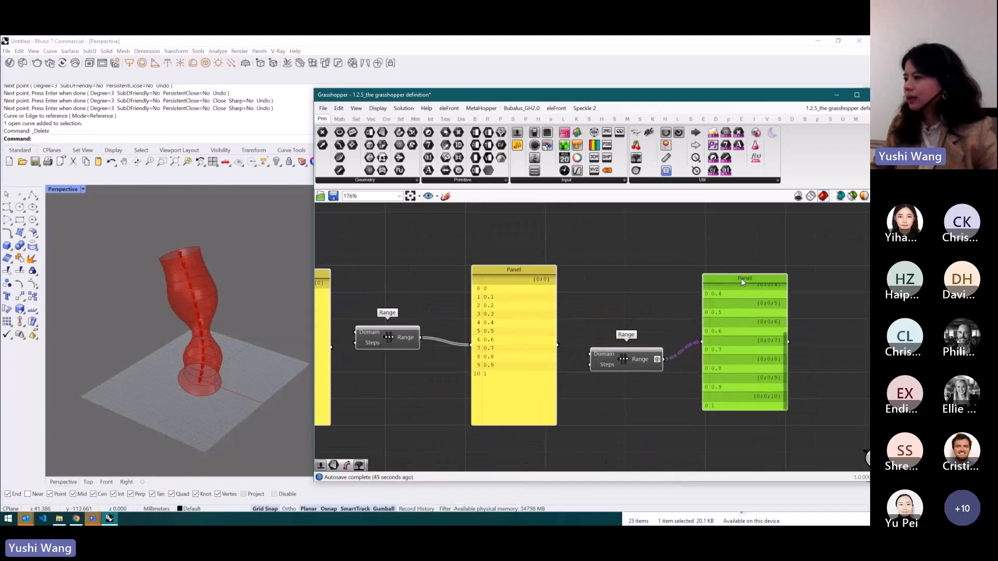
pyautogui.scroll(-2, 695, 238)
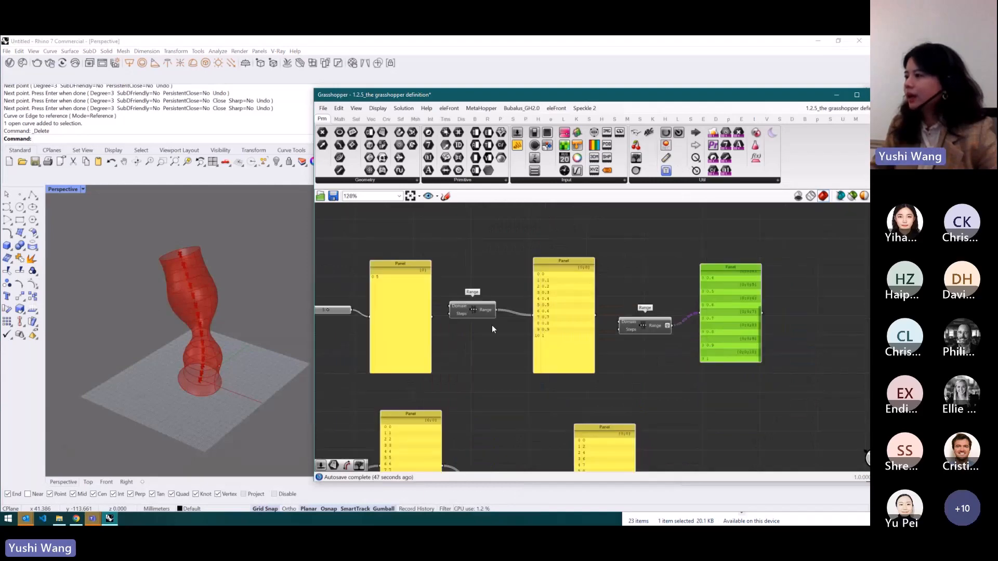
# - Add a Param Viewer, connect the first Range output to it and switch it to tree display
pyautogui.moveTo(635, 171); pyautogui.dragTo(500, 365)
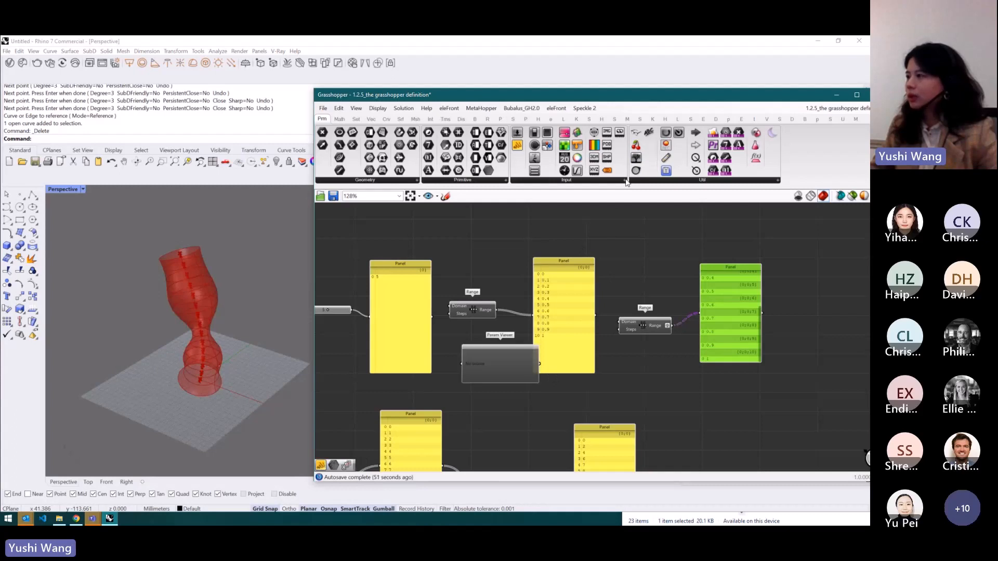
pyautogui.scroll(1, 500, 357)
pyautogui.moveTo(495, 301); pyautogui.dragTo(456, 365)
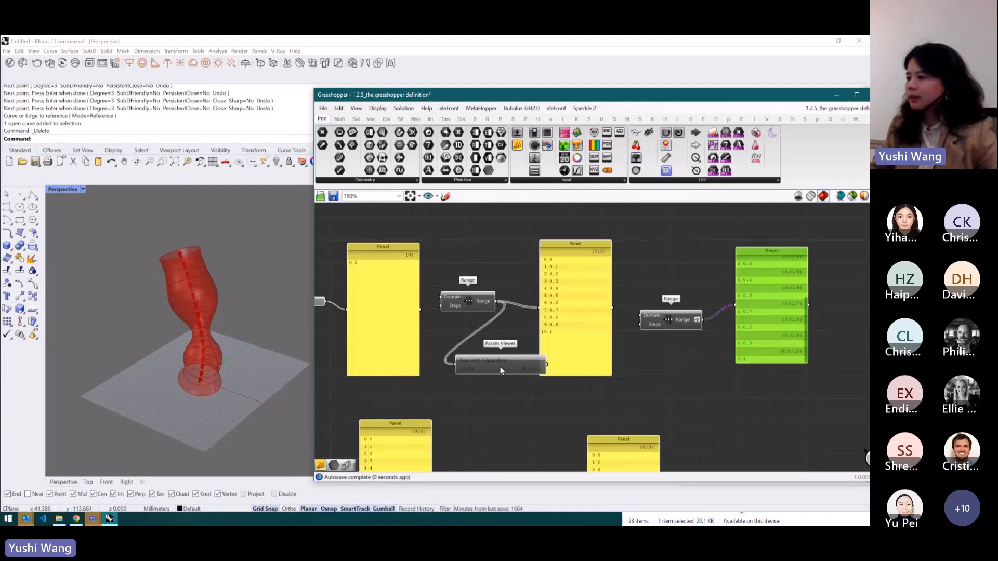
pyautogui.click(500, 366)
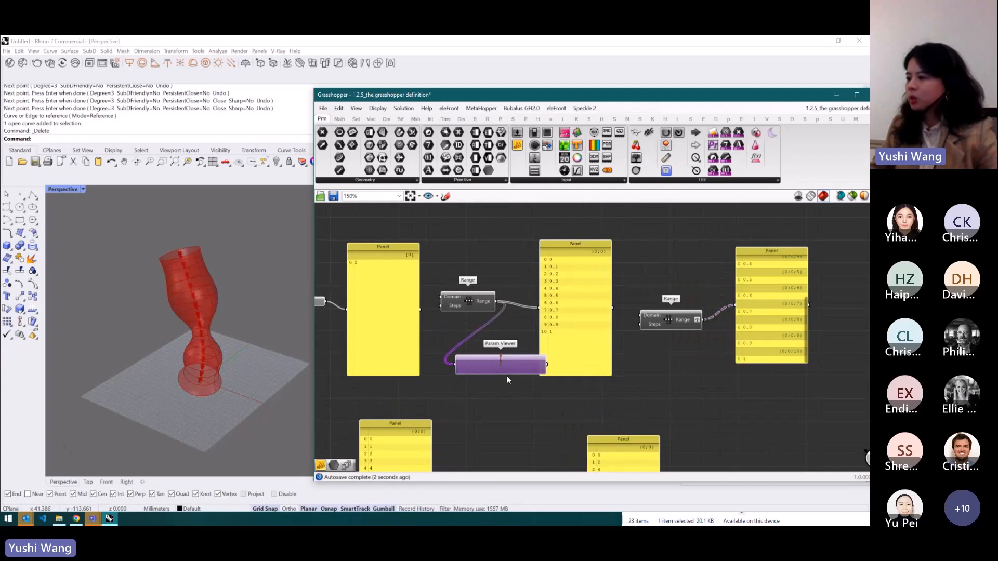
pyautogui.doubleClick(503, 367)
pyautogui.moveTo(541, 387); pyautogui.dragTo(745, 355)
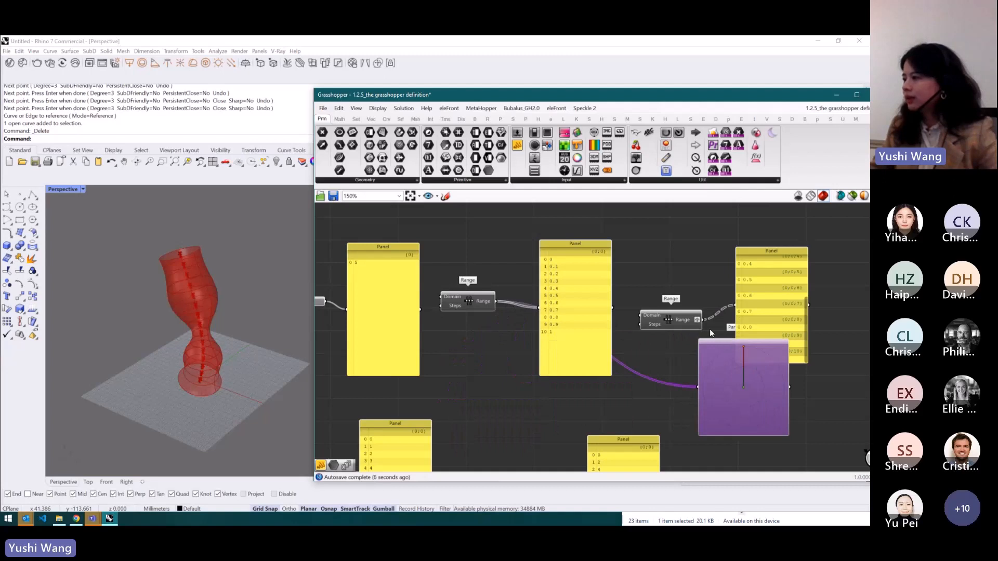
# - Connect the second Range output to the Param Viewer and reposition the viewer below the panels
pyautogui.moveTo(703, 322); pyautogui.dragTo(698, 385)
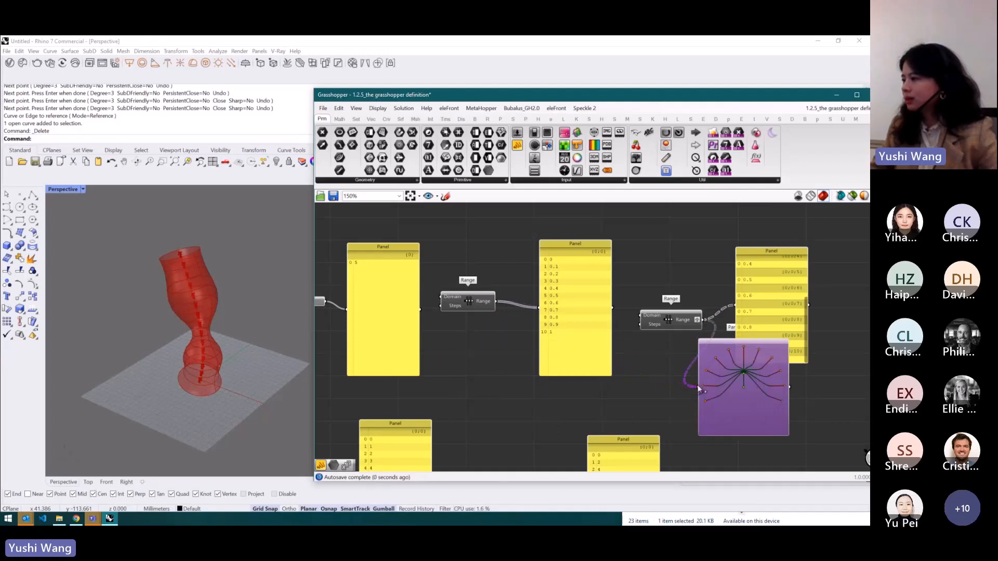
pyautogui.scroll(3, 748, 355)
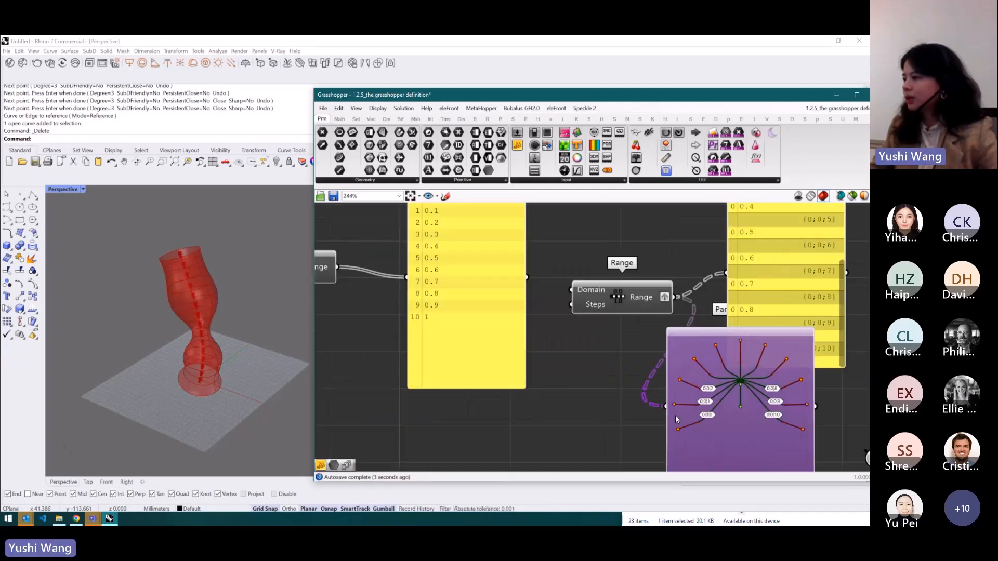
pyautogui.scroll(-2, 716, 376)
pyautogui.moveTo(774, 367); pyautogui.dragTo(710, 384)
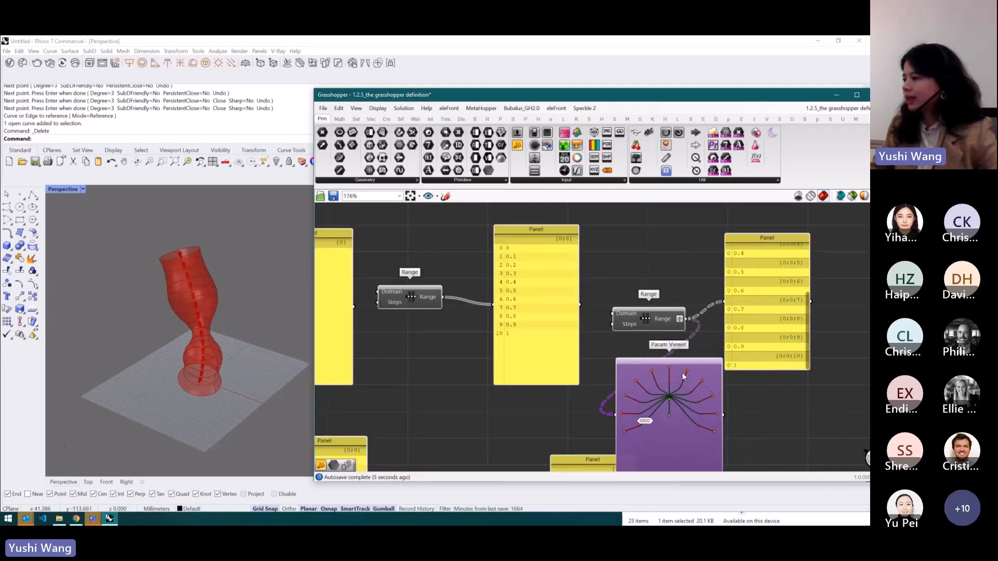
pyautogui.moveTo(681, 405); pyautogui.dragTo(682, 407)
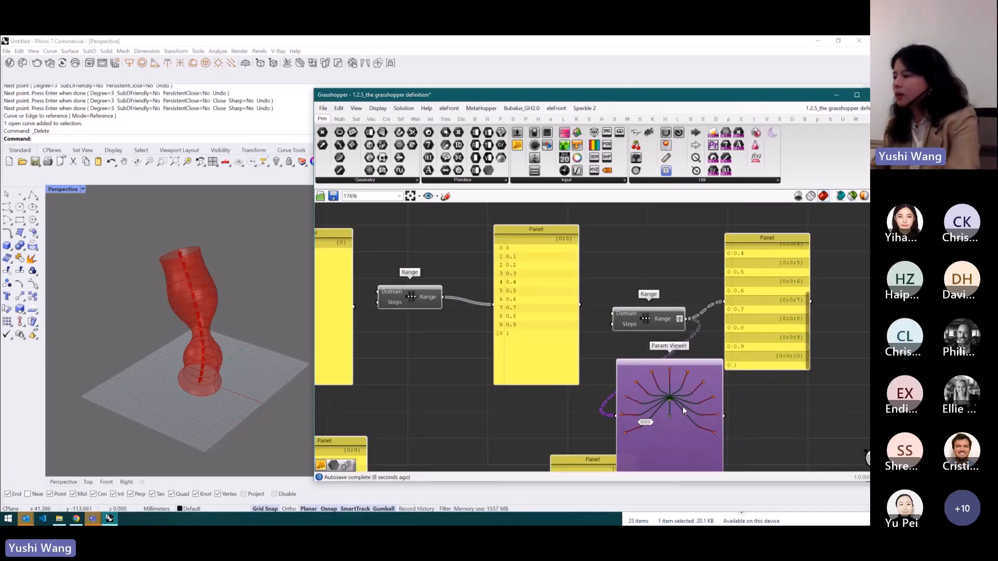
# - Nudge both Range components into alignment and delete the Param Viewer
pyautogui.moveTo(660, 316); pyautogui.dragTo(661, 301)
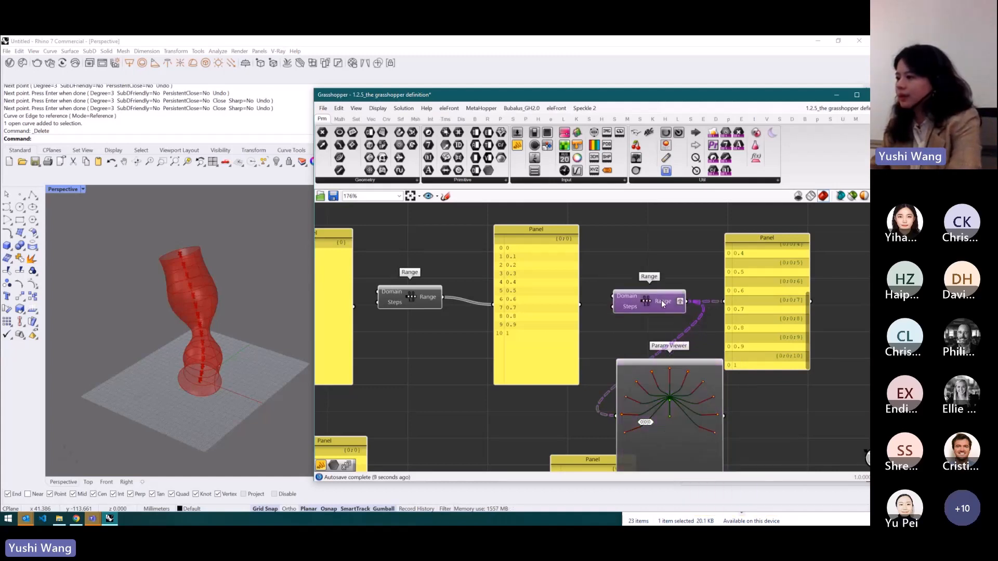
pyautogui.moveTo(427, 303); pyautogui.dragTo(445, 307)
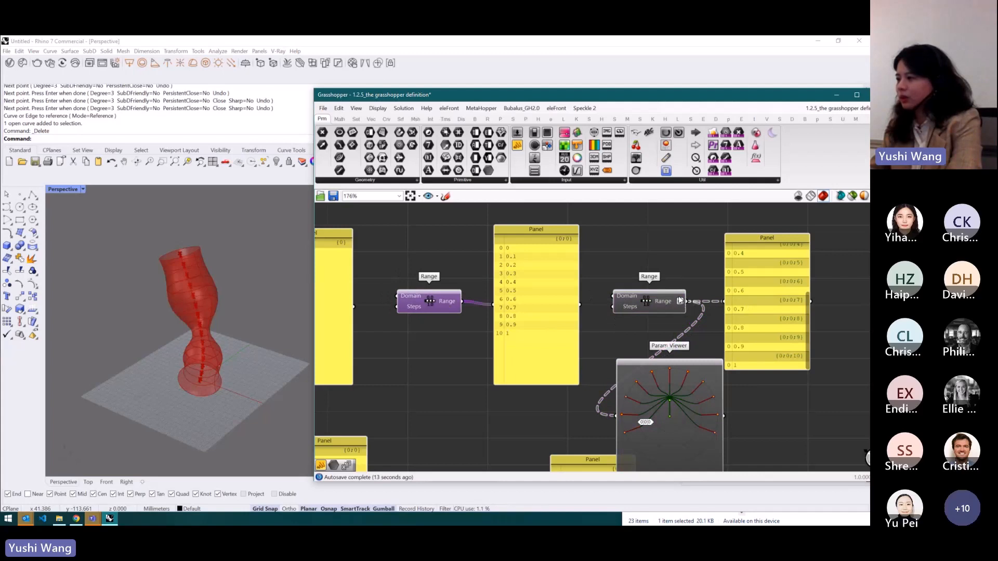
pyautogui.click(671, 382)
pyautogui.press('Delete')
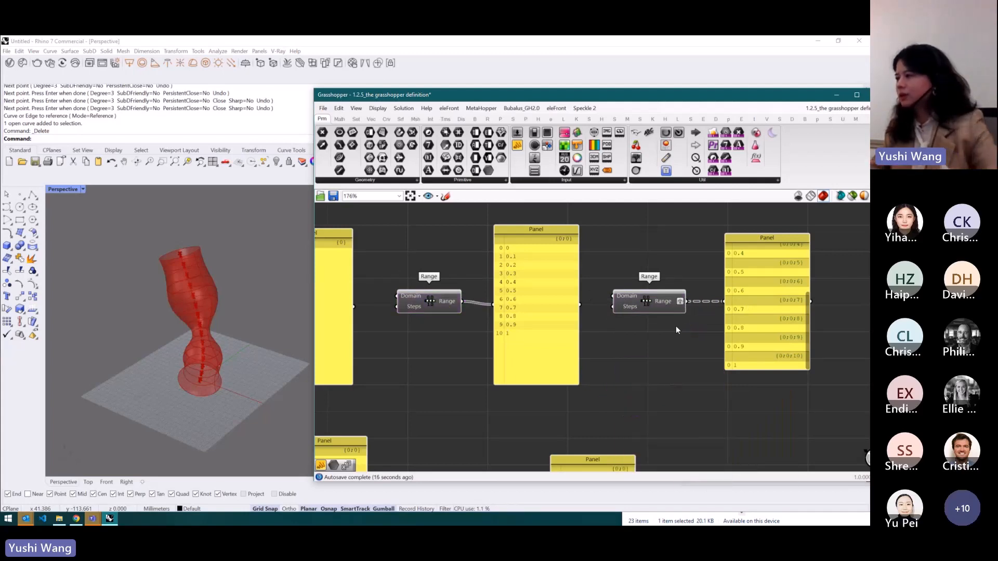
# - Open the context menus of the first Range component's output and Domain input to show their options
pyautogui.moveTo(684, 300)
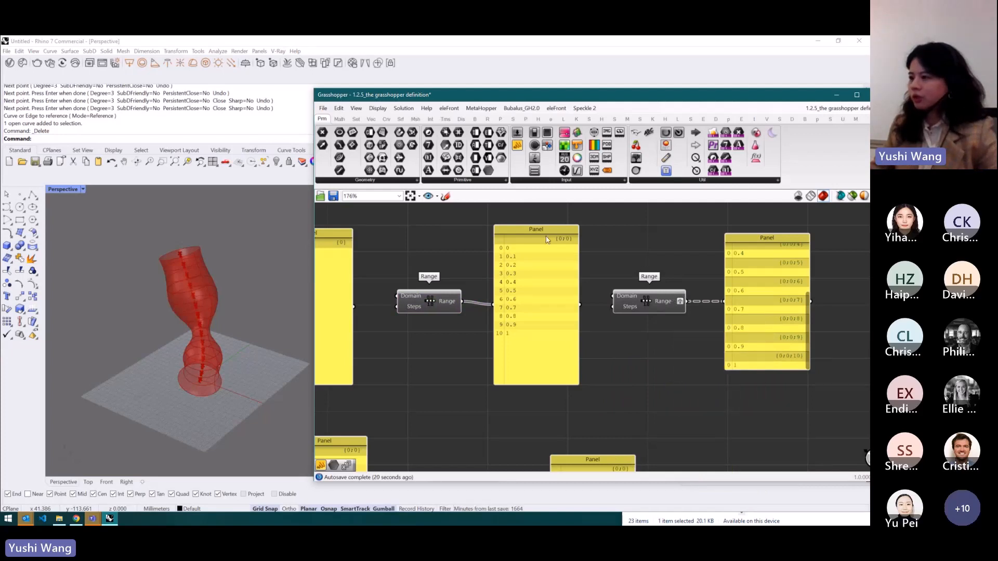
pyautogui.rightClick(453, 300)
pyautogui.rightClick(415, 296)
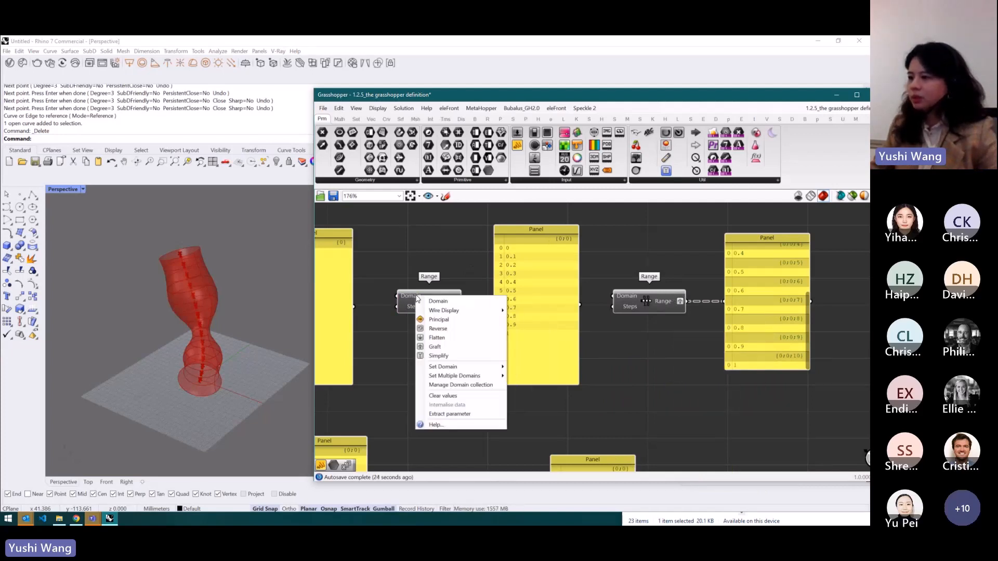
pyautogui.click(468, 285)
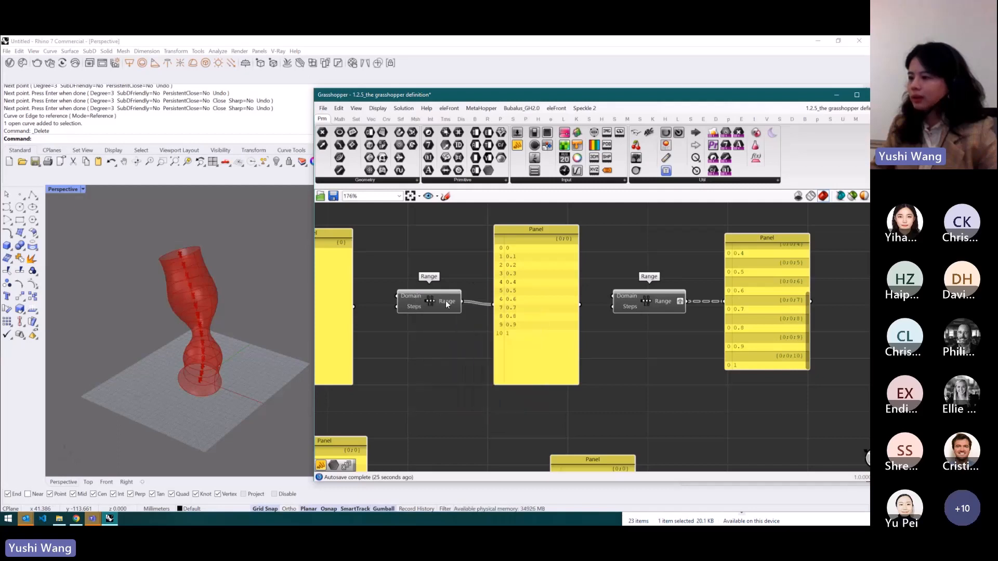
# - Apply Reverse to the first Range output, then toggle Reverse off again
pyautogui.rightClick(446, 303)
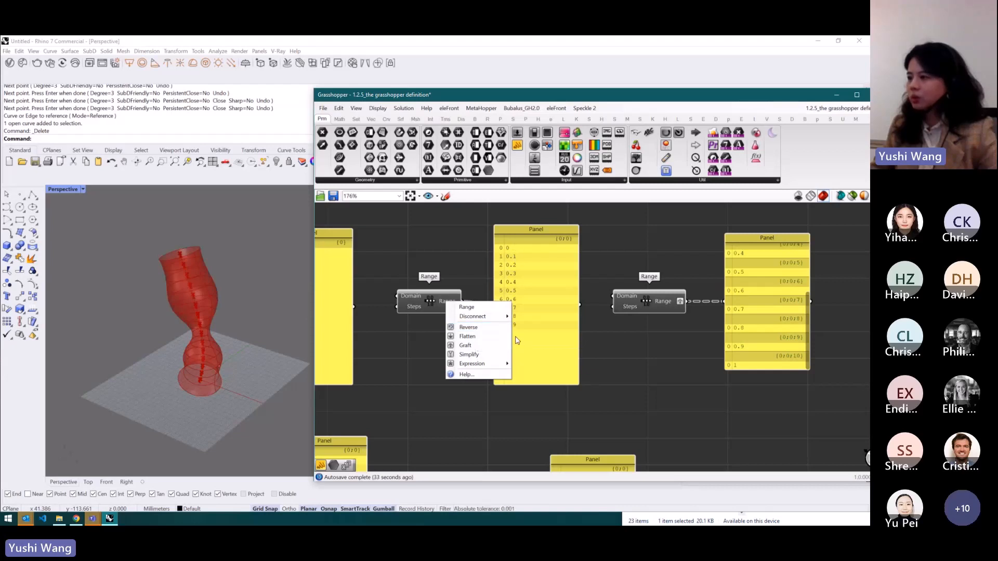
pyautogui.click(492, 328)
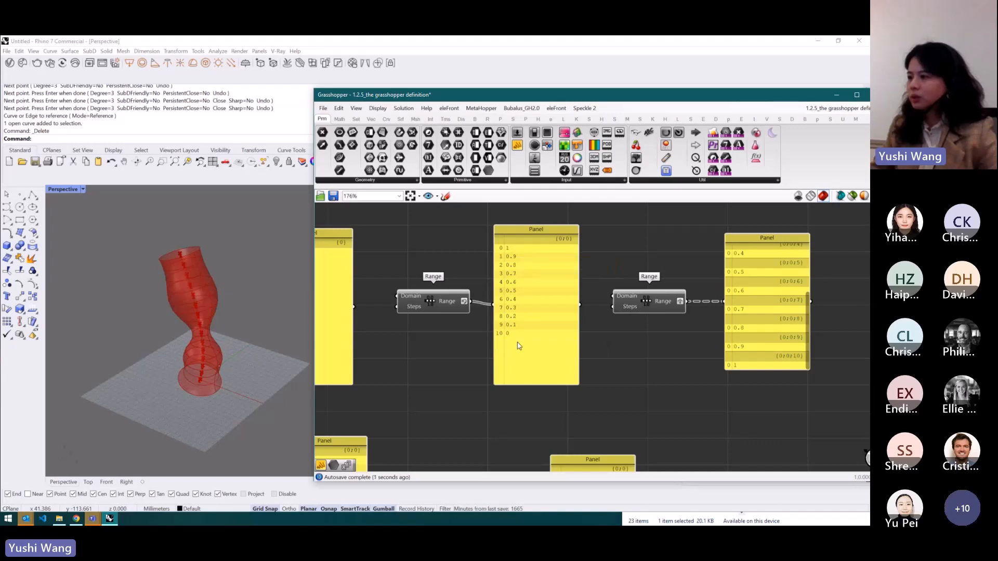
pyautogui.rightClick(451, 301)
pyautogui.click(489, 327)
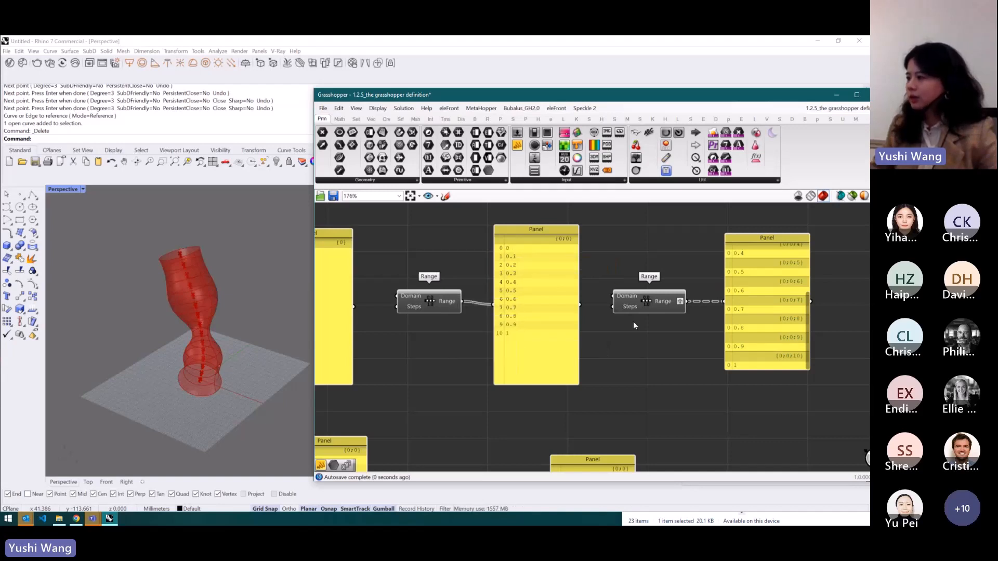
# - Apply Graft to the first Range output, then toggle Graft off again
pyautogui.rightClick(451, 301)
pyautogui.click(487, 345)
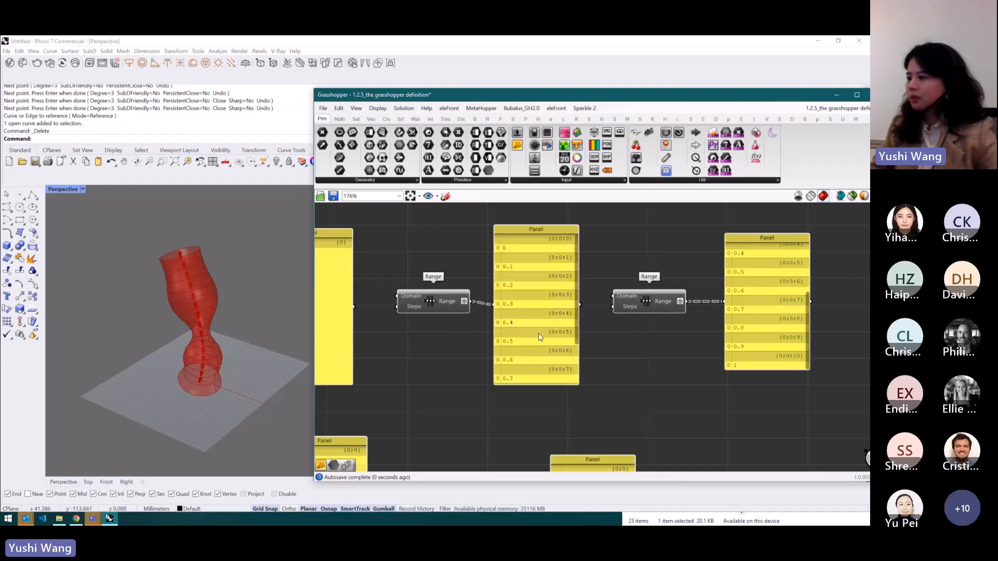
pyautogui.rightClick(452, 300)
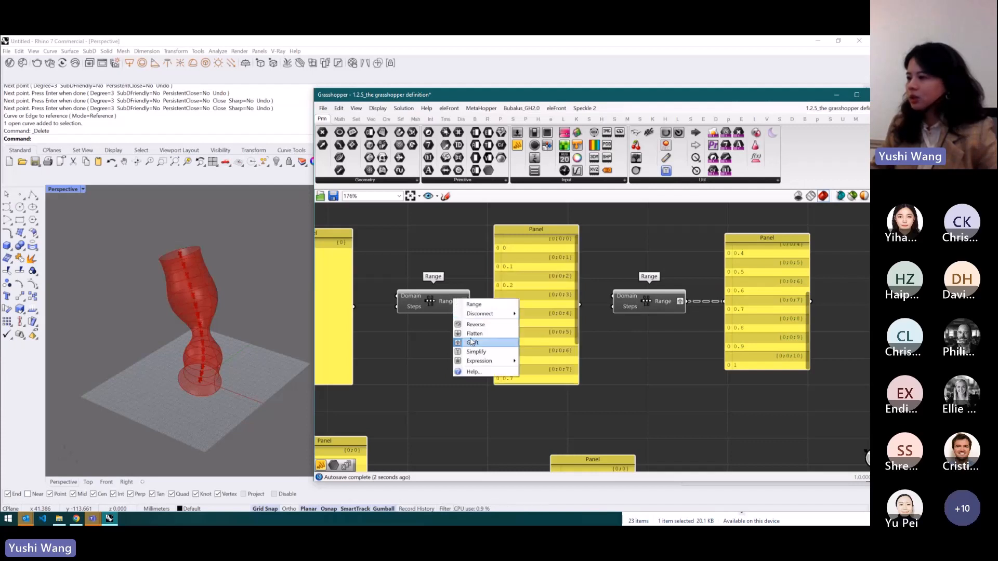
pyautogui.click(488, 343)
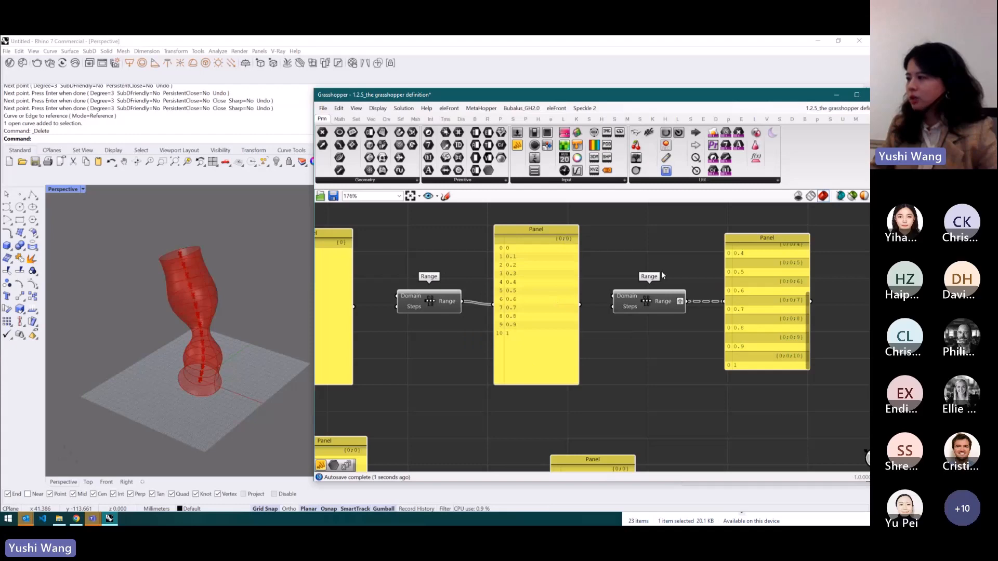
# - Return to the Mural board and review the Flatten, Graft and Simplify data tree diagrams
pyautogui.moveTo(808, 303); pyautogui.dragTo(812, 229)
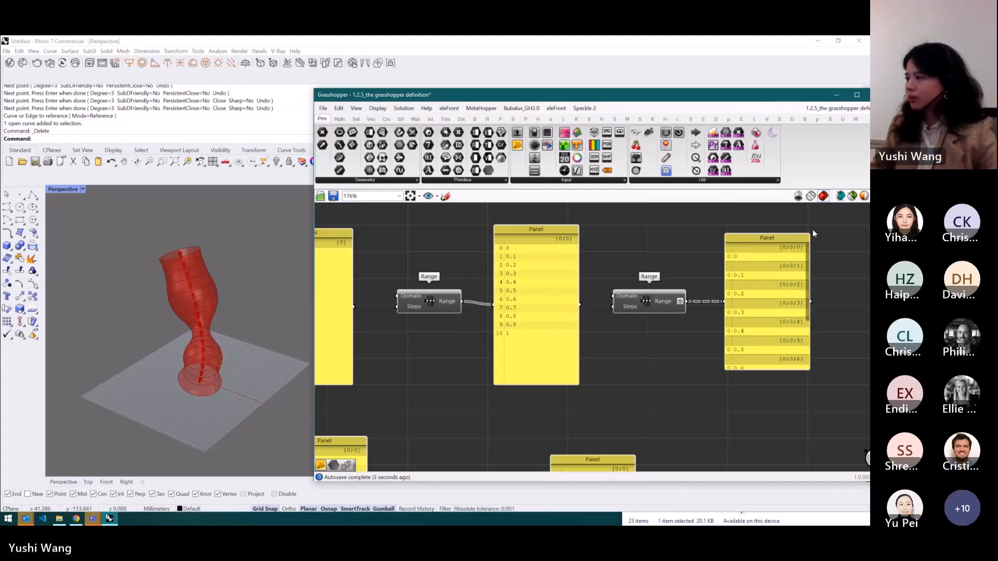
pyautogui.click(78, 519)
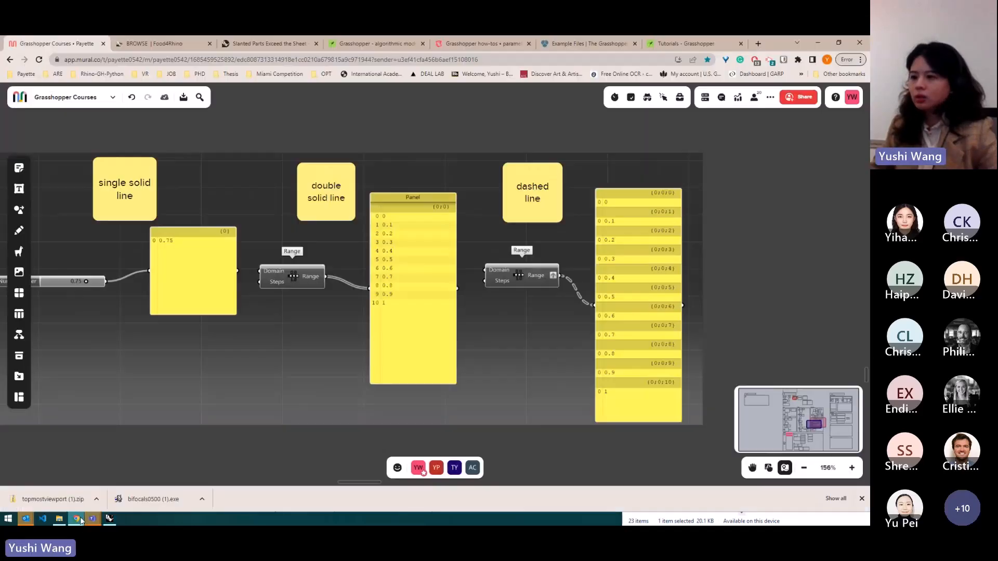
pyautogui.scroll(-5, 556, 120)
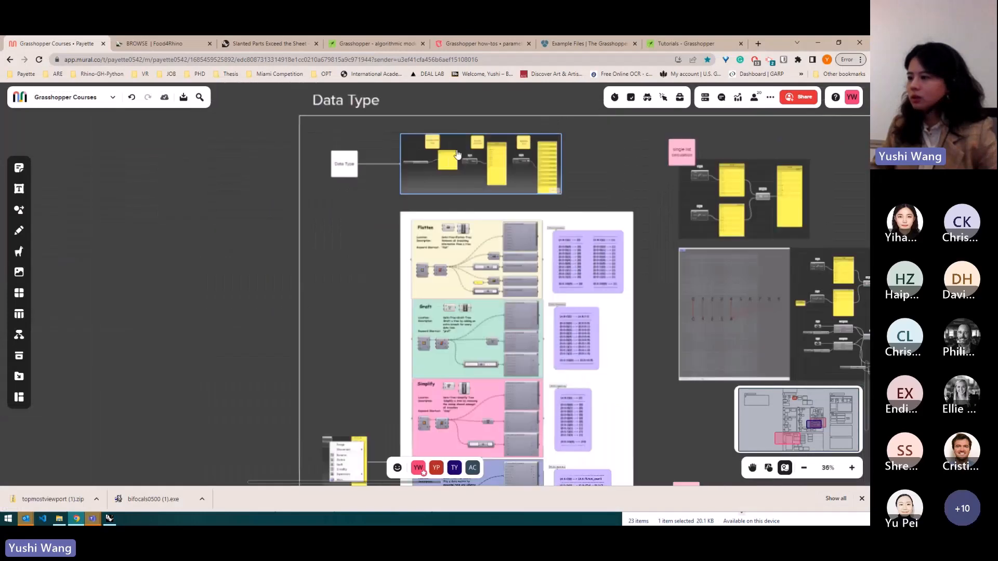
pyautogui.scroll(2, 472, 434)
pyautogui.scroll(5, 416, 267)
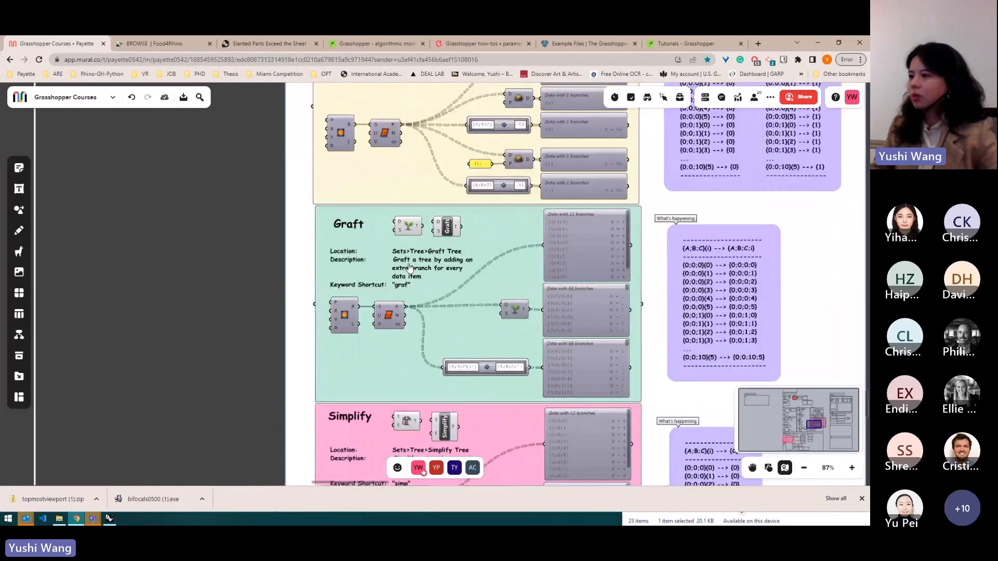
pyautogui.scroll(2, 416, 267)
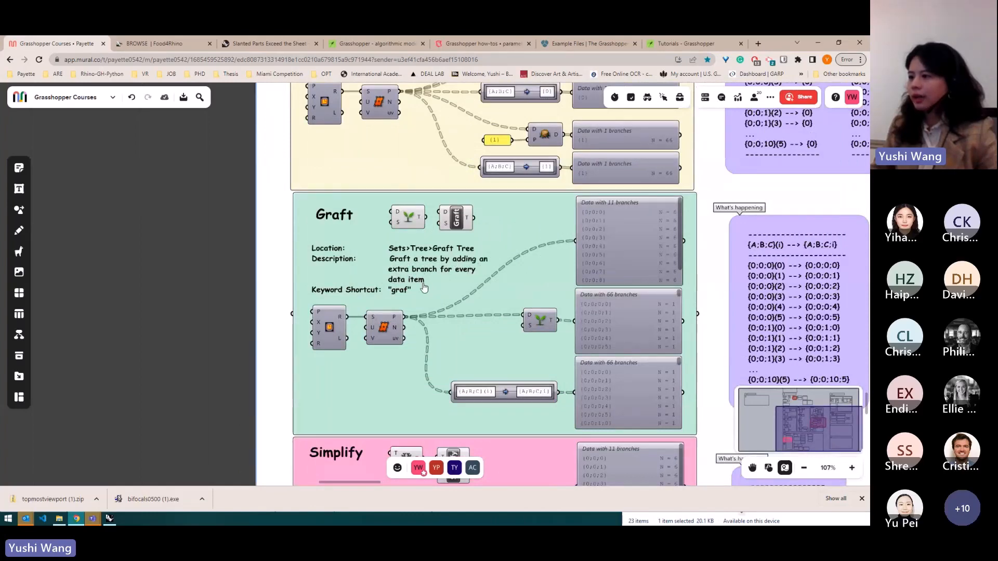
pyautogui.scroll(-5, 400, 258)
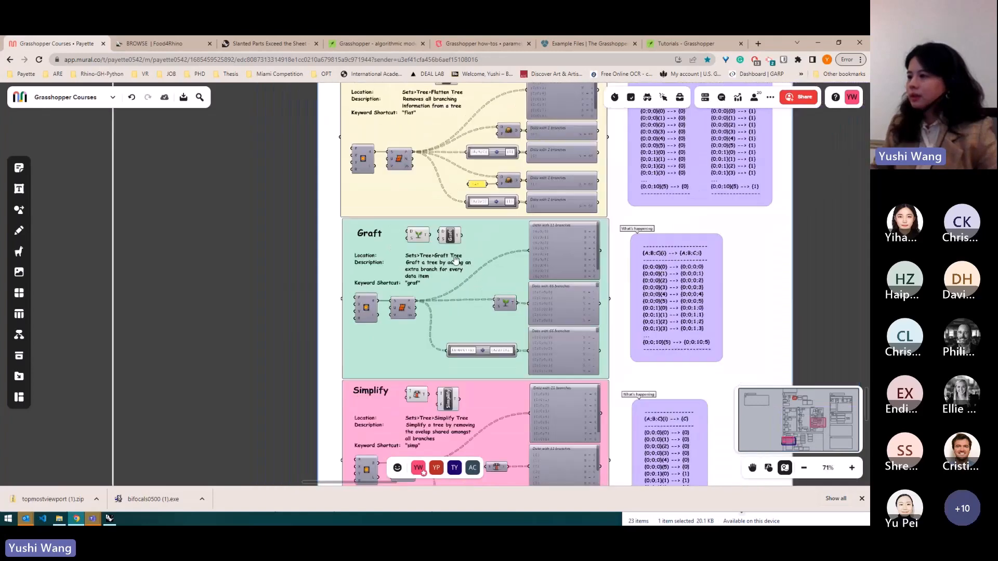
pyautogui.scroll(-1, 400, 258)
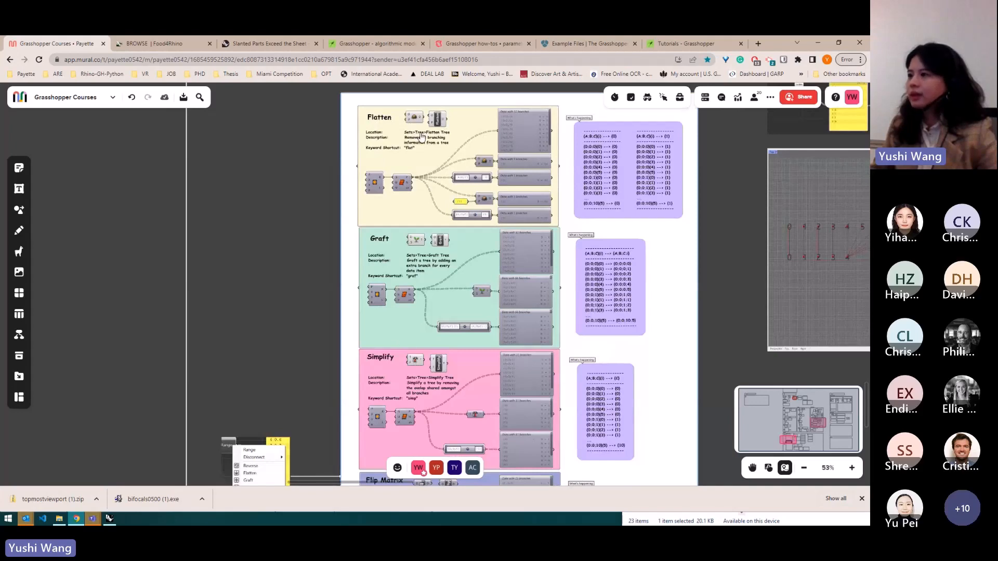
pyautogui.scroll(6, 423, 146)
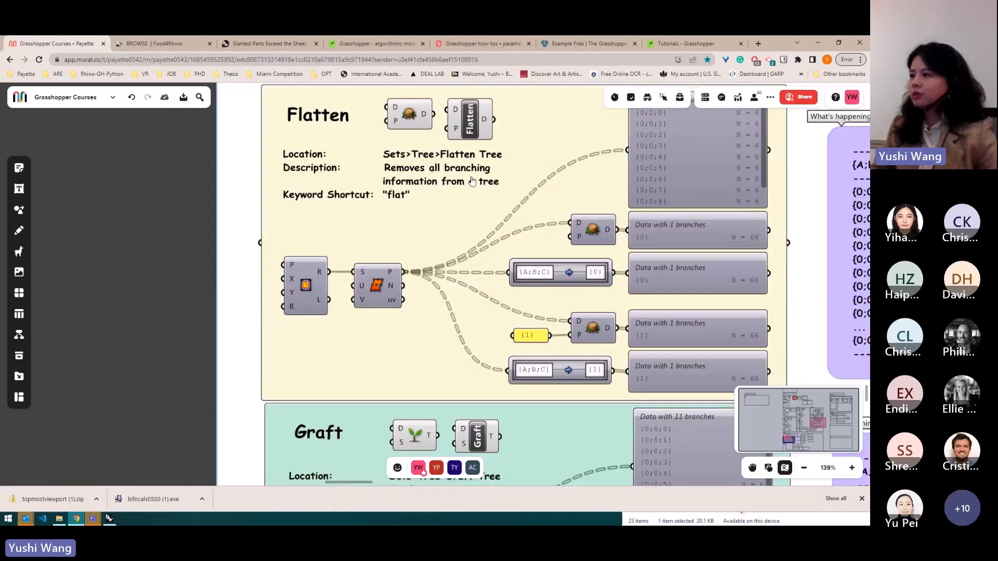
# - Switch back to Grasshopper and add a new panel fed by both the flat and the grafted Range panels
pyautogui.scroll(-5, 433, 152)
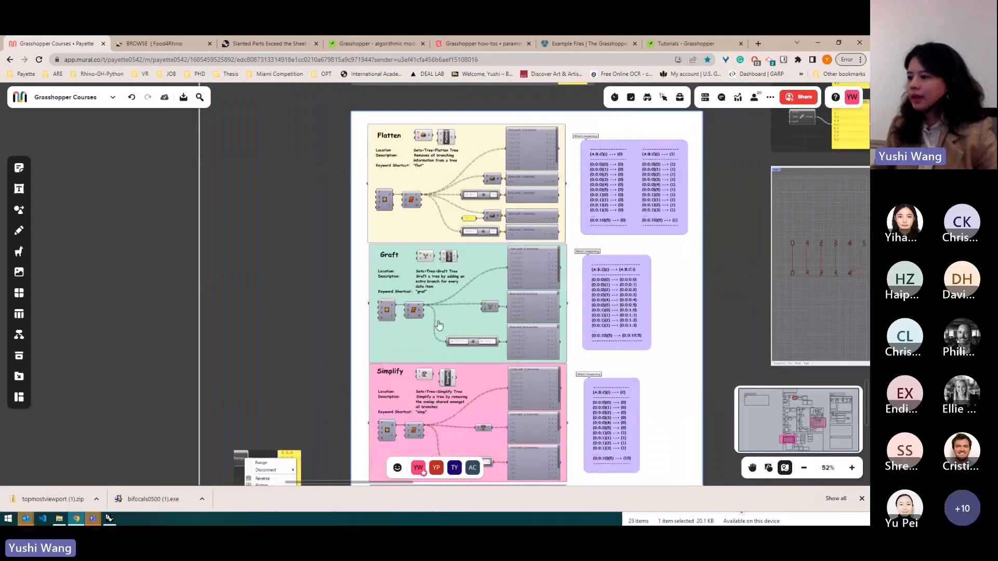
pyautogui.scroll(5, 439, 416)
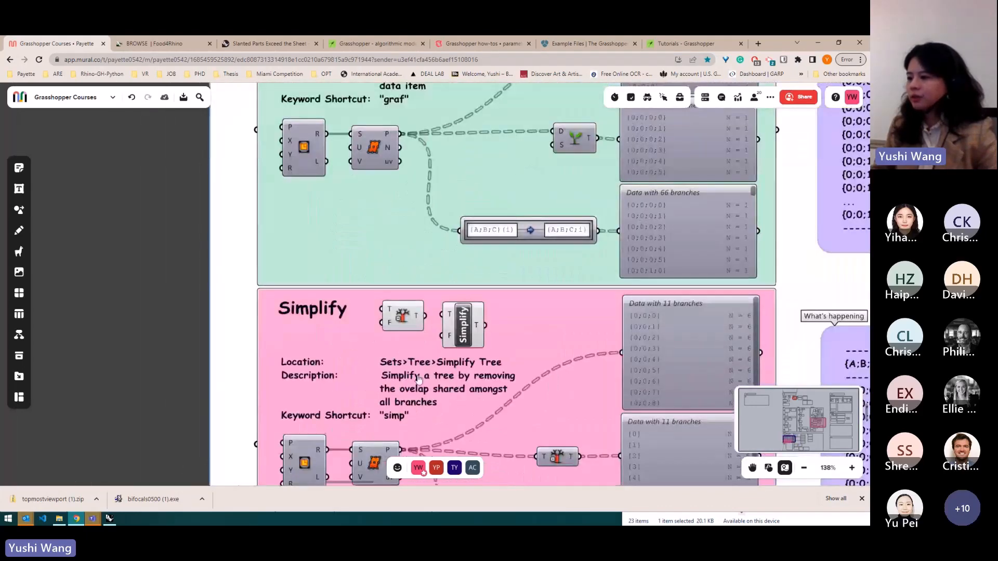
pyautogui.scroll(-3, 441, 387)
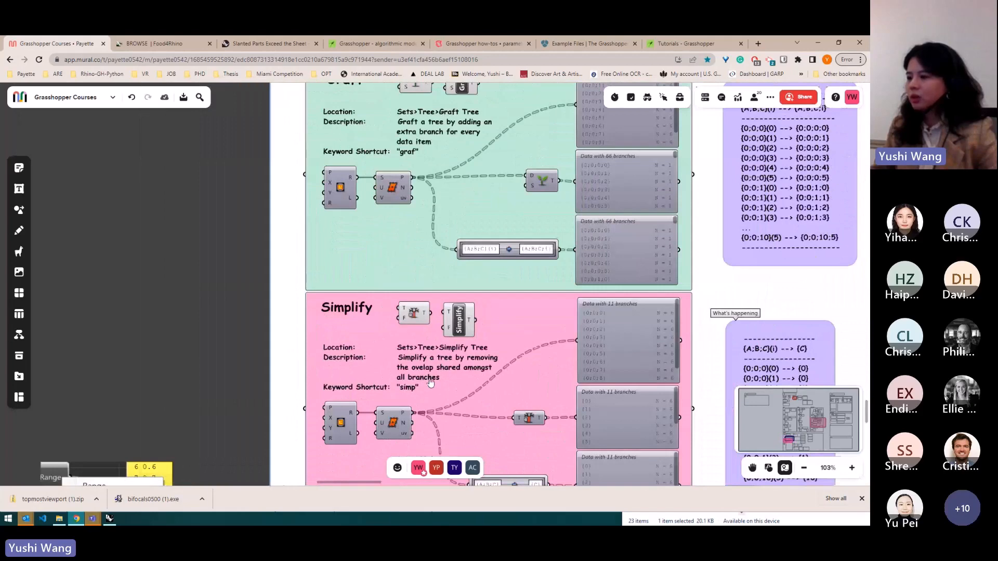
pyautogui.click(109, 518)
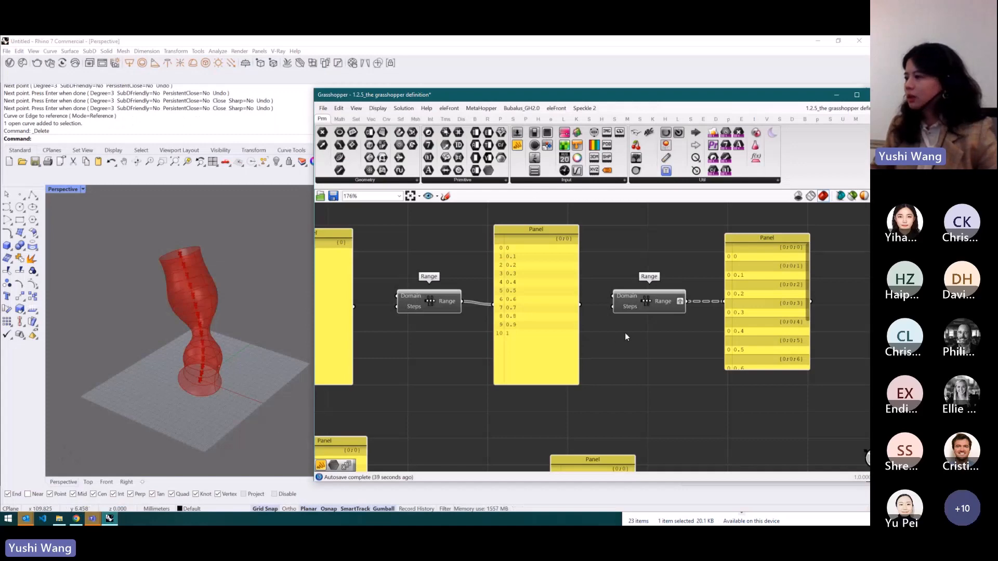
pyautogui.scroll(-2, 598, 292)
pyautogui.scroll(3, 753, 292)
pyautogui.scroll(-2, 754, 292)
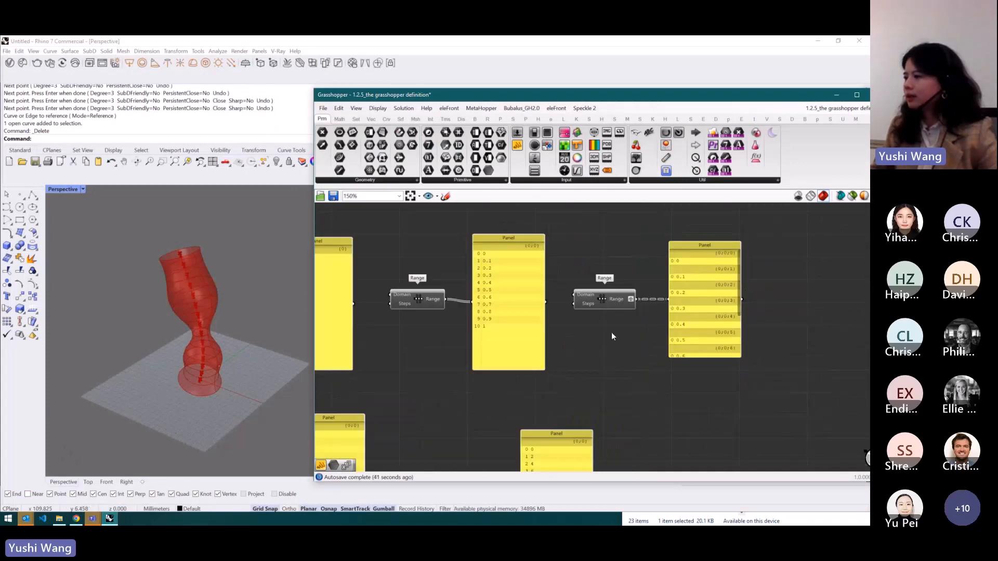
pyautogui.moveTo(690, 334); pyautogui.dragTo(683, 333)
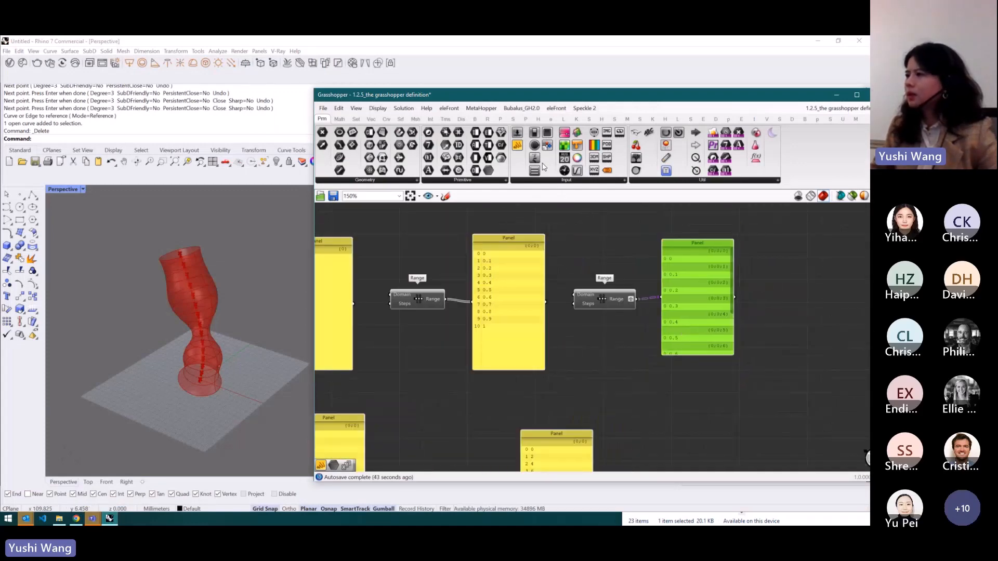
pyautogui.moveTo(543, 167); pyautogui.dragTo(716, 391)
pyautogui.moveTo(735, 298); pyautogui.dragTo(678, 386)
pyautogui.moveTo(549, 303); pyautogui.dragTo(675, 385)
pyautogui.scroll(-4, 572, 321)
pyautogui.moveTo(620, 348); pyautogui.dragTo(668, 399)
pyautogui.scroll(4, 709, 373)
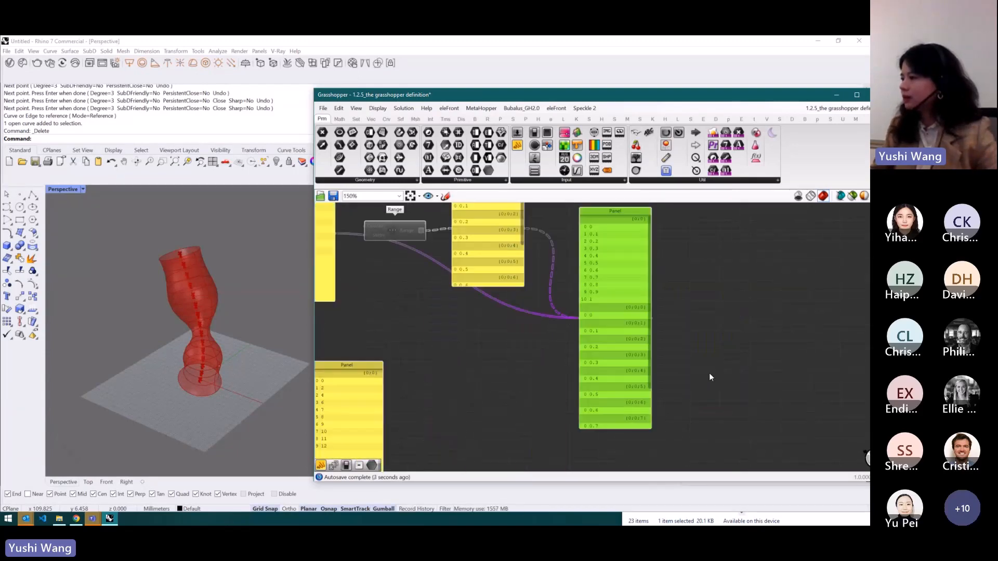
# - Place a Data parameter and connect the combined panel's output to it
pyautogui.scroll(-1, 766, 348)
pyautogui.scroll(2, 788, 325)
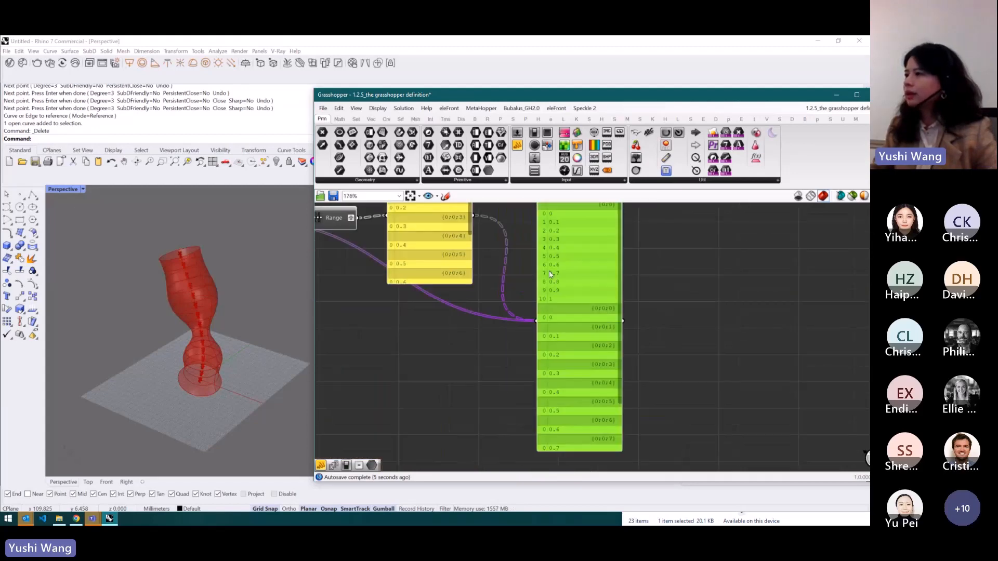
pyautogui.moveTo(488, 173); pyautogui.dragTo(646, 323)
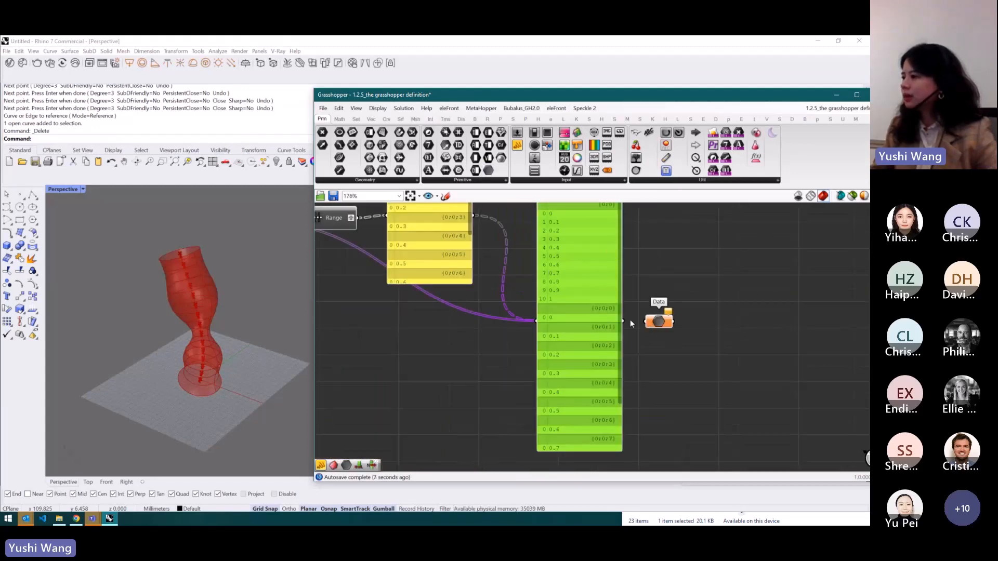
pyautogui.click(629, 321)
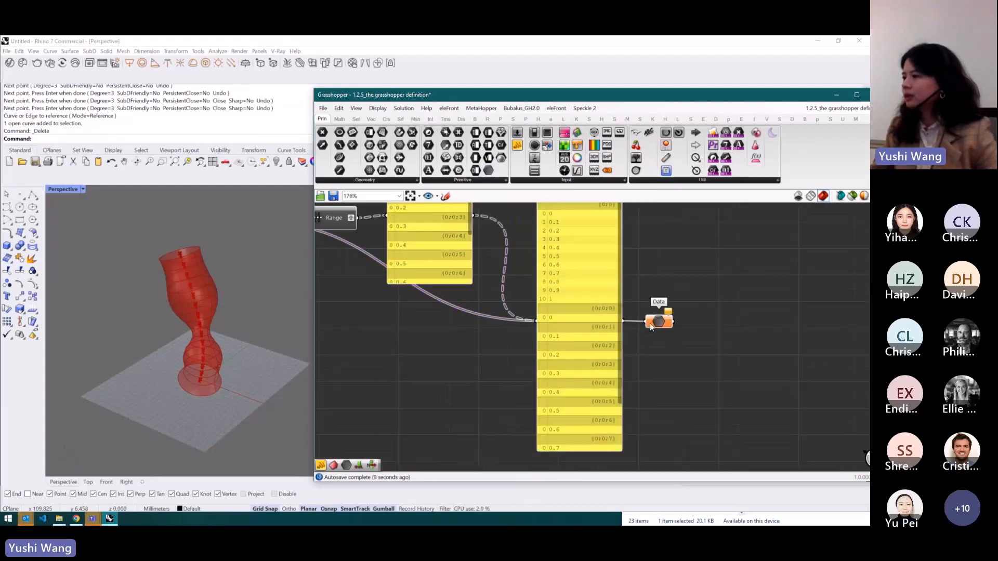
pyautogui.rightClick(599, 321)
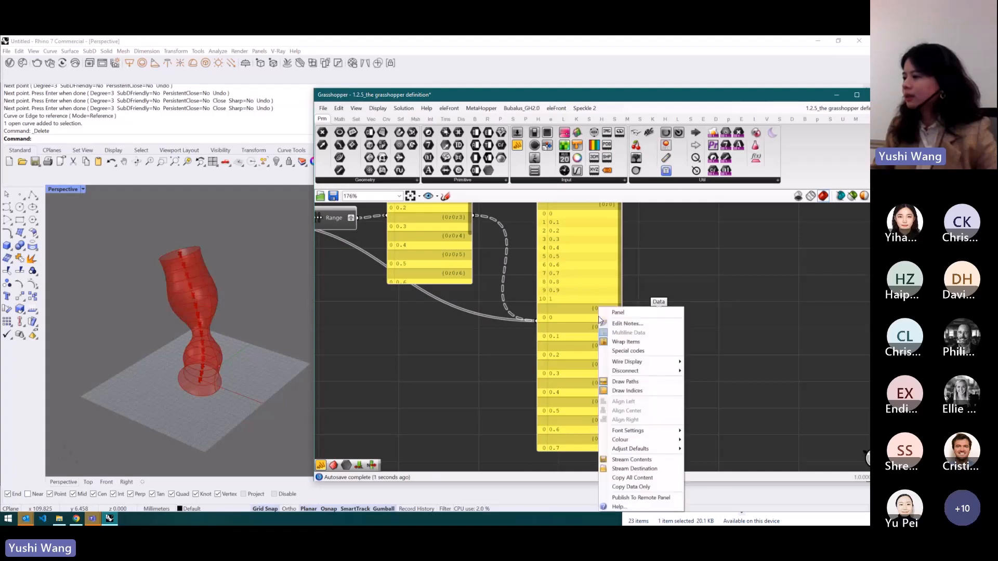
pyautogui.click(661, 277)
# - Add another panel connected to the Data parameter's output and stretch it taller
pyautogui.scroll(-2, 575, 350)
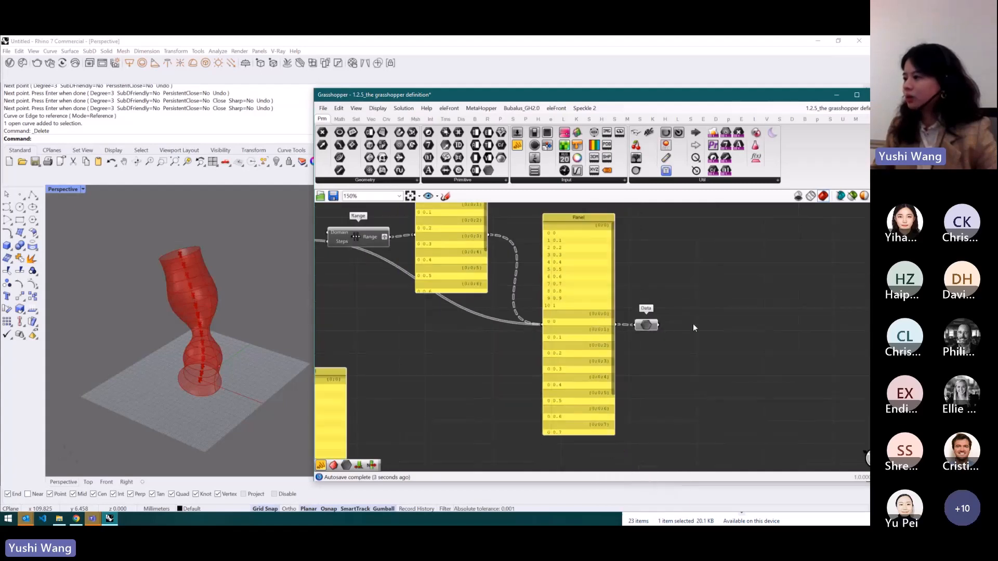
pyautogui.click(518, 146)
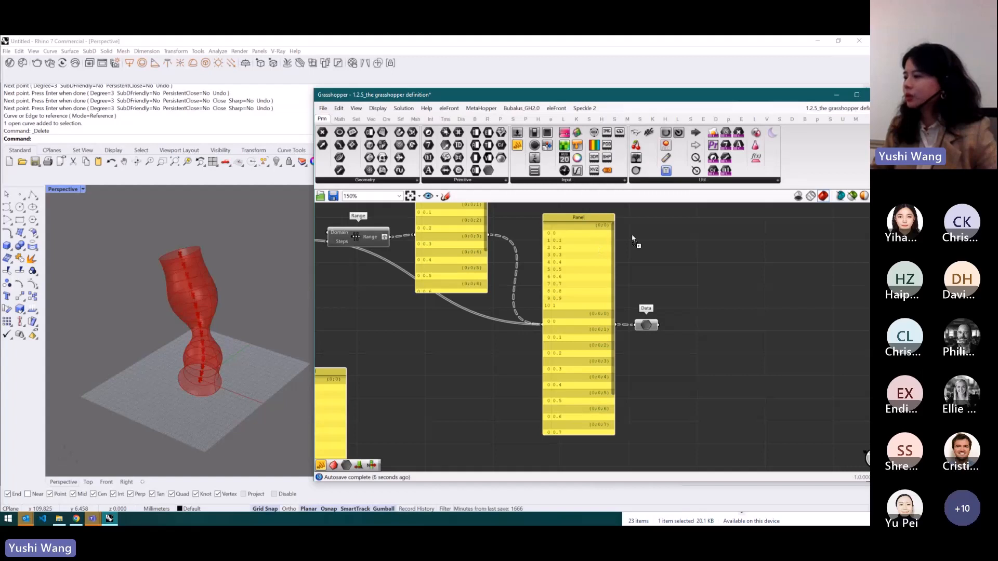
pyautogui.click(697, 319)
pyautogui.moveTo(678, 315); pyautogui.dragTo(725, 444)
pyautogui.moveTo(725, 339); pyautogui.dragTo(717, 259)
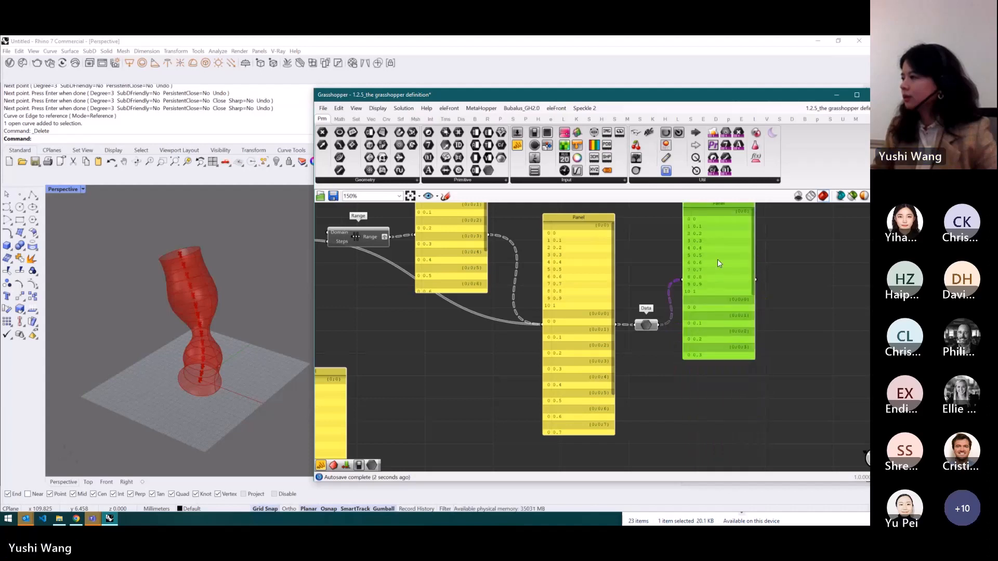
pyautogui.moveTo(724, 373); pyautogui.dragTo(724, 427)
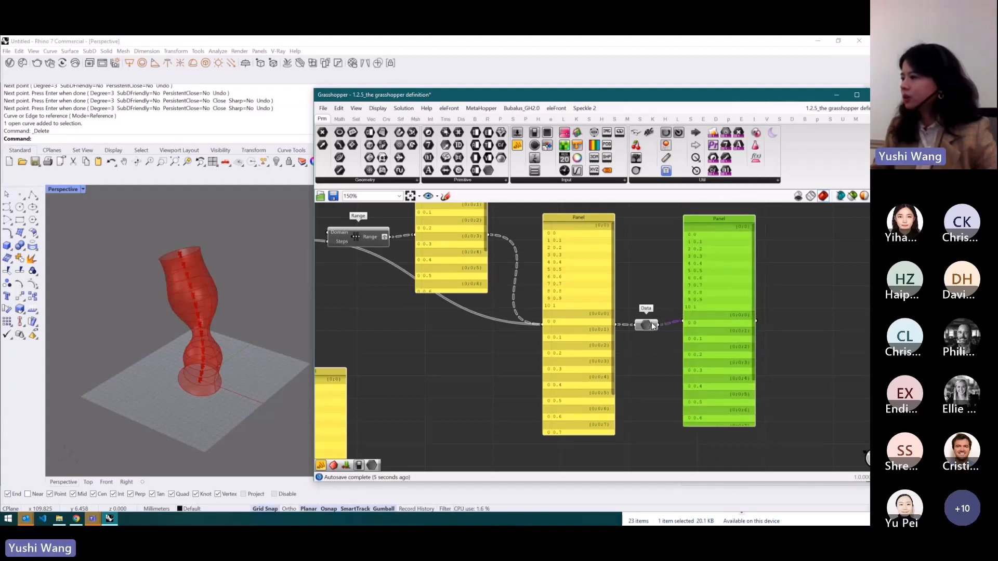
# - Apply Flatten to the Data parameter, then toggle Flatten off again
pyautogui.rightClick(653, 327)
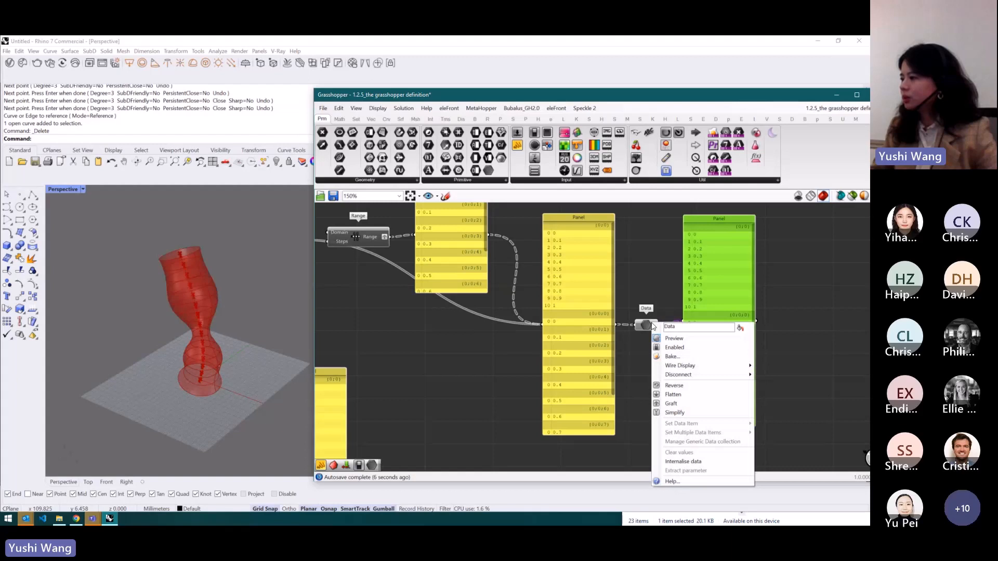
pyautogui.click(674, 395)
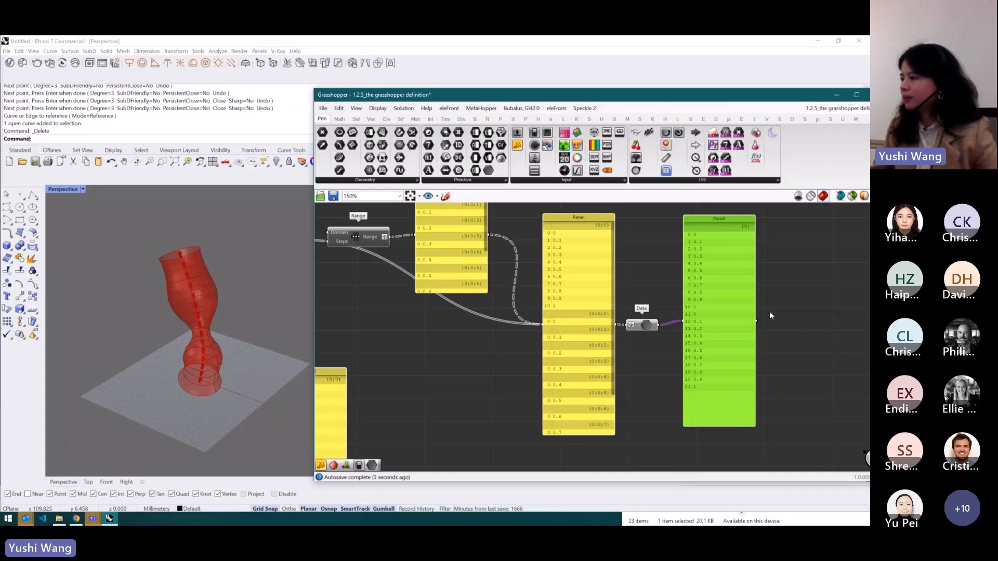
pyautogui.rightClick(647, 328)
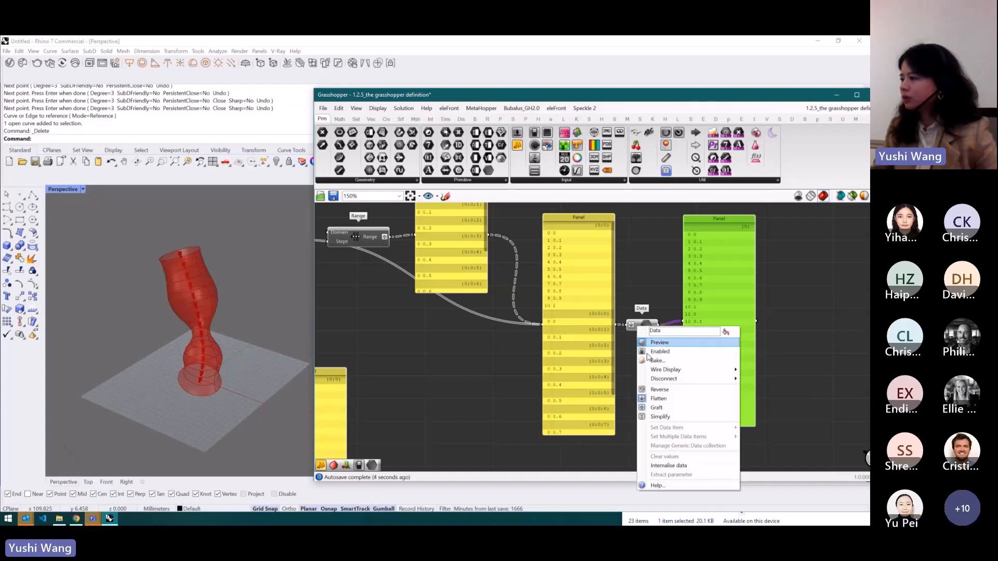
pyautogui.click(651, 398)
# - Apply Simplify to the Data parameter and scroll through both panels to compare their branch paths
pyautogui.rightClick(646, 326)
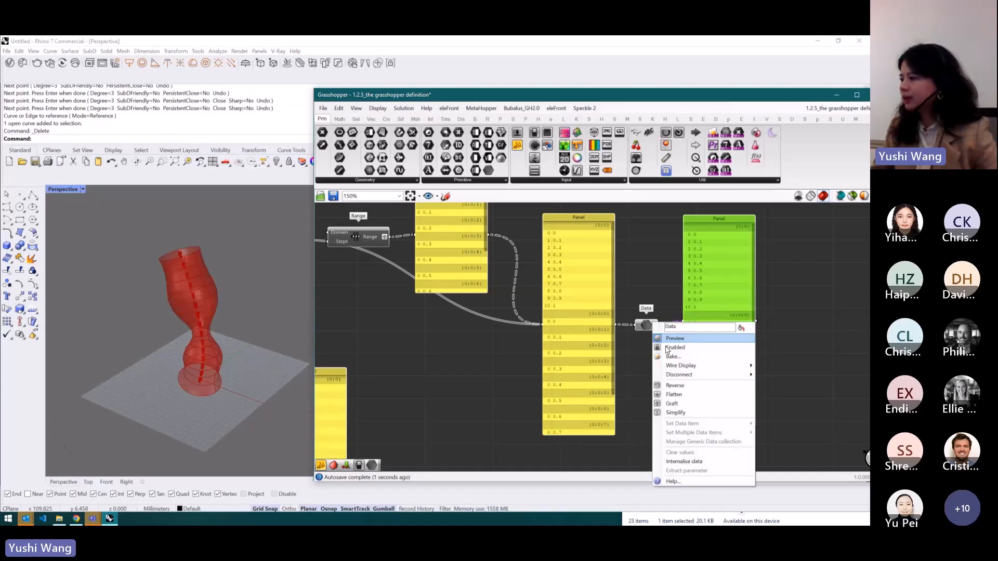
pyautogui.click(666, 413)
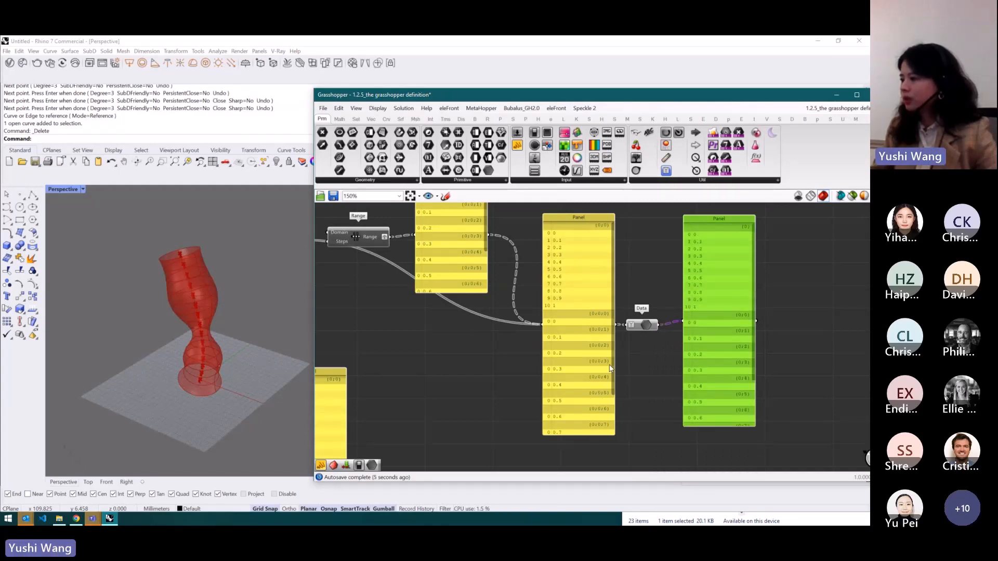
pyautogui.moveTo(611, 363); pyautogui.dragTo(612, 401)
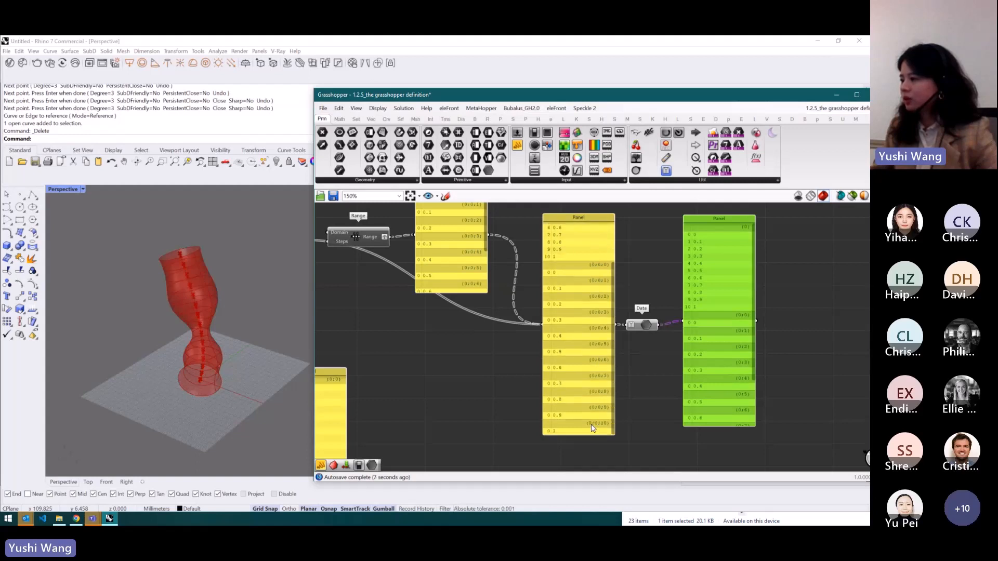
pyautogui.moveTo(752, 298); pyautogui.dragTo(754, 343)
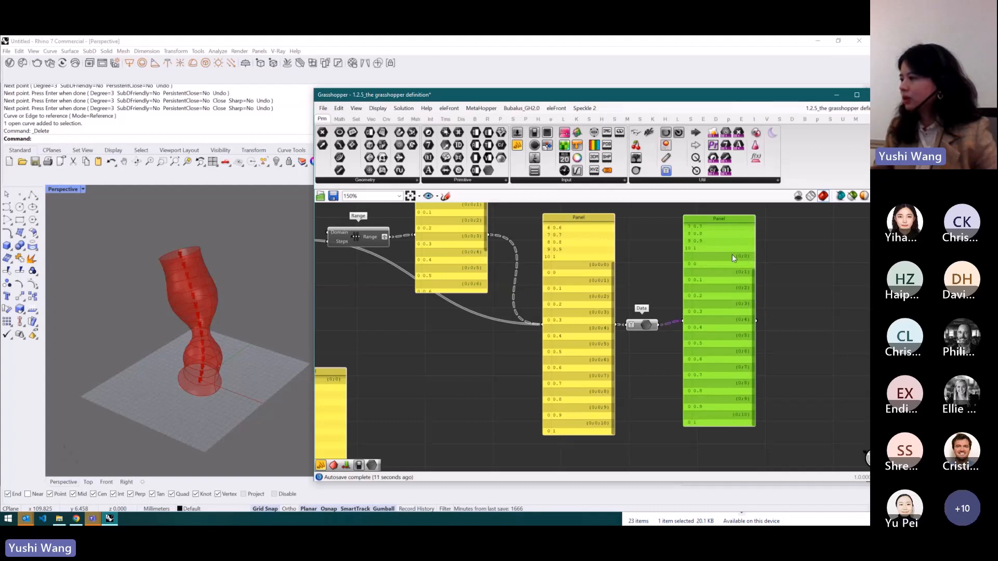
# - Delete the Data parameter together with its output panel
pyautogui.moveTo(785, 279); pyautogui.dragTo(650, 357)
pyautogui.press('Delete')
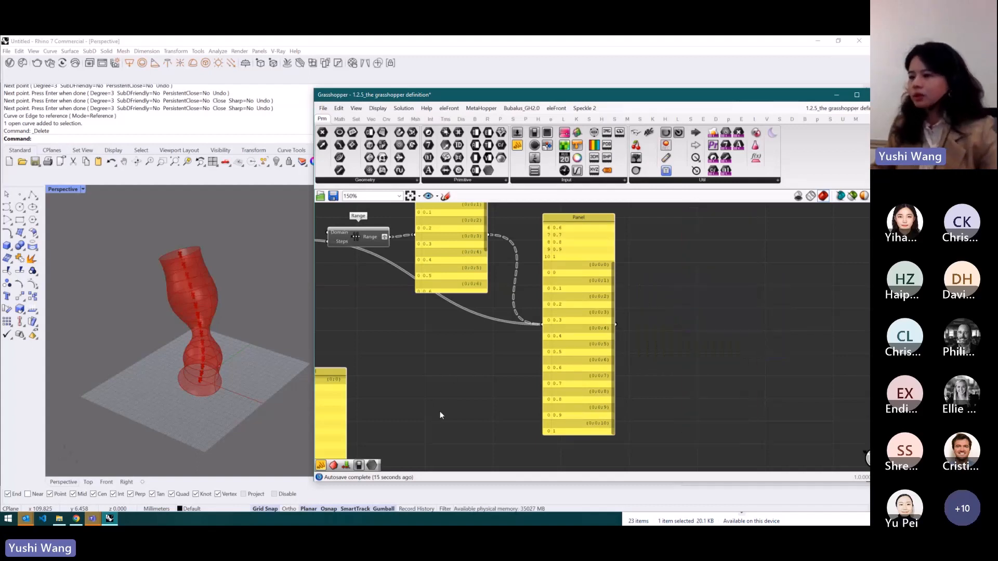
pyautogui.scroll(-6, 652, 343)
pyautogui.scroll(5, 516, 348)
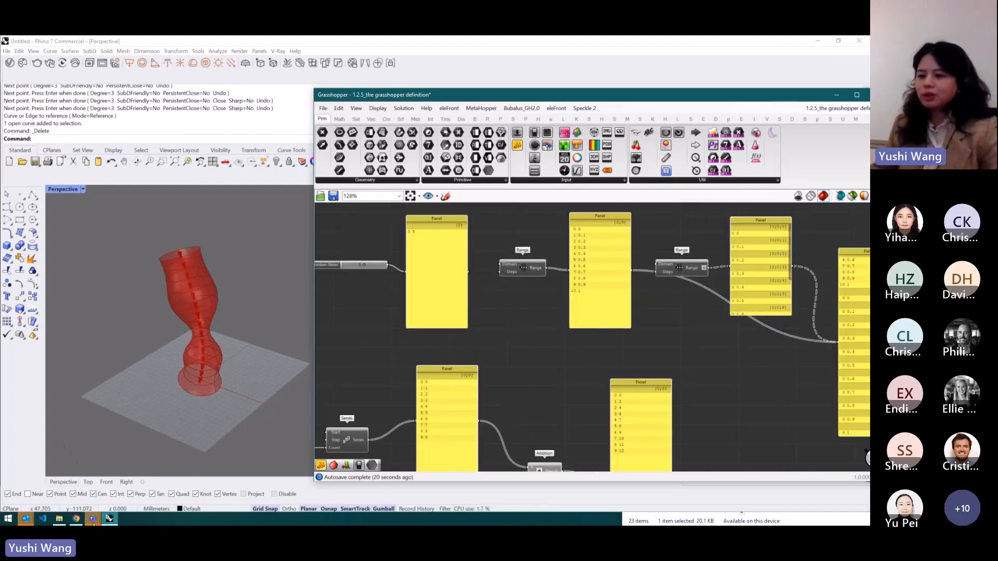
# - Return to the Mural board and review the Flatten, Graft, Simplify and Flip Matrix diagrams
pyautogui.click(77, 521)
pyautogui.scroll(-5, 438, 359)
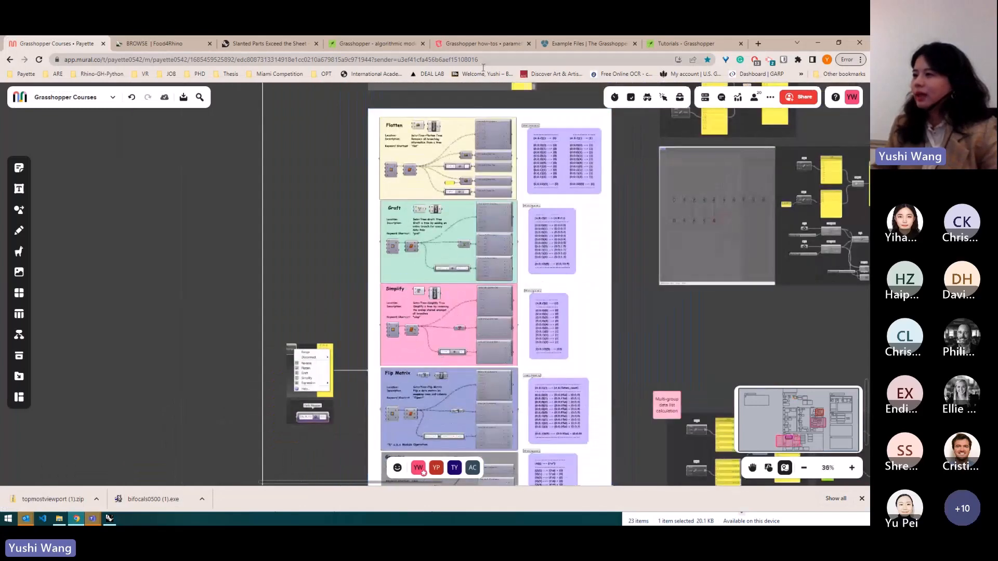
pyautogui.scroll(3, 488, 134)
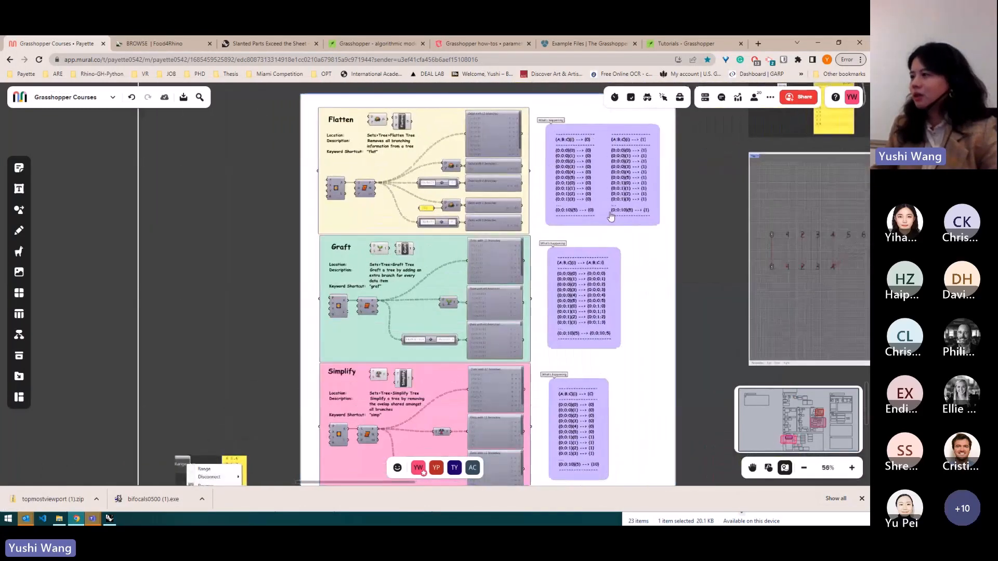
pyautogui.scroll(3, 611, 217)
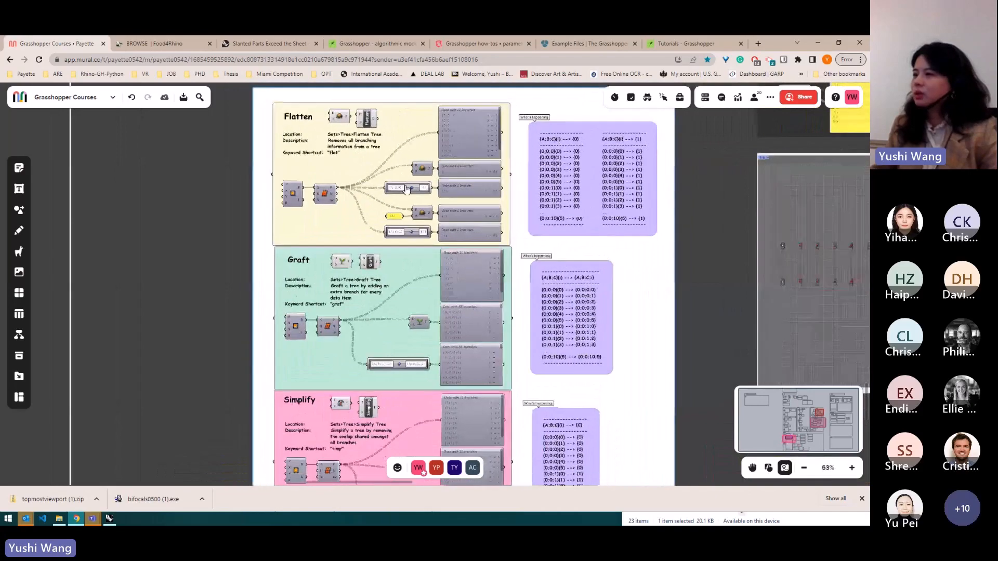
pyautogui.scroll(4, 367, 144)
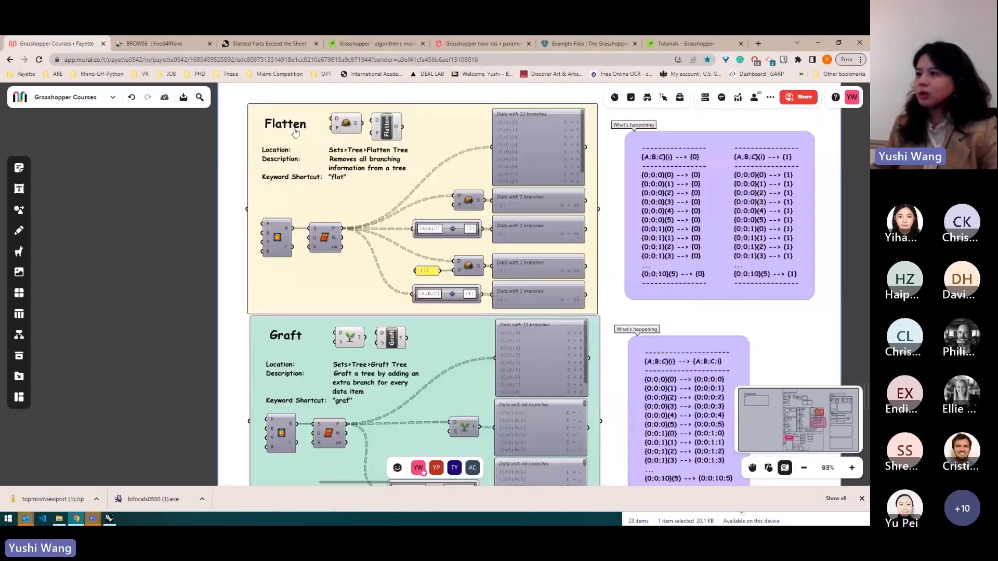
pyautogui.scroll(-5, 359, 166)
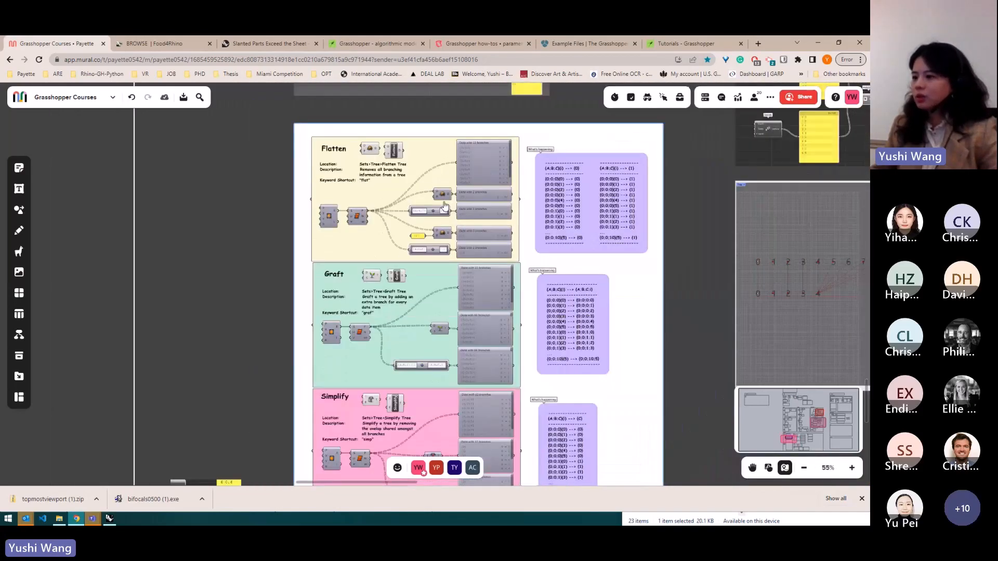
pyautogui.scroll(2, 364, 393)
pyautogui.scroll(5, 363, 390)
pyautogui.scroll(-6, 421, 108)
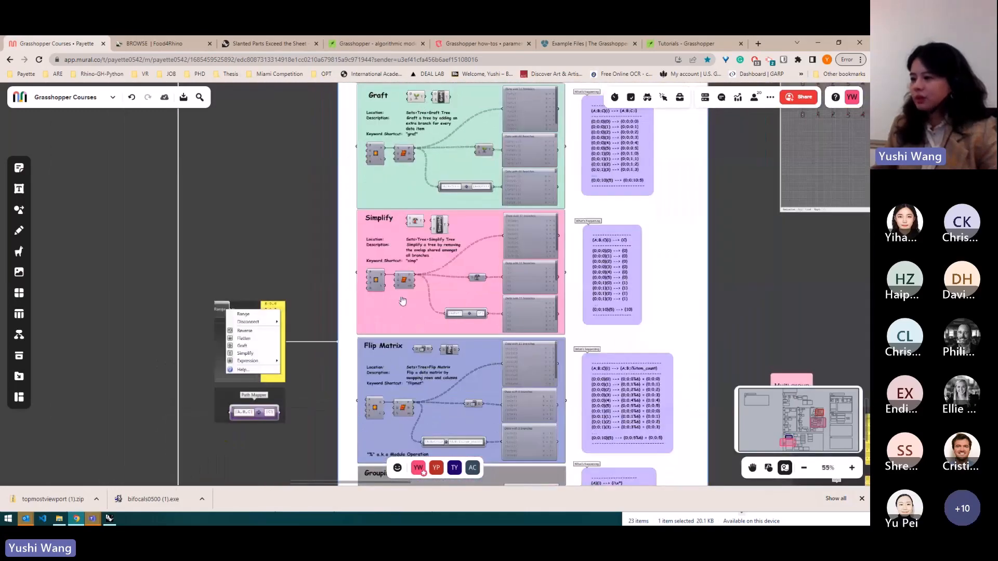
pyautogui.scroll(-3, 402, 301)
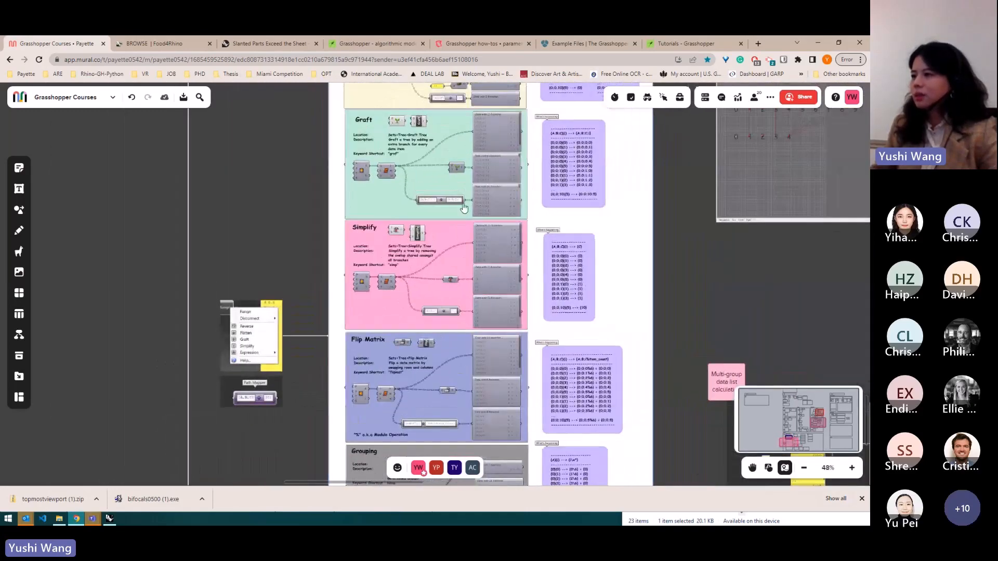
pyautogui.scroll(3, 464, 208)
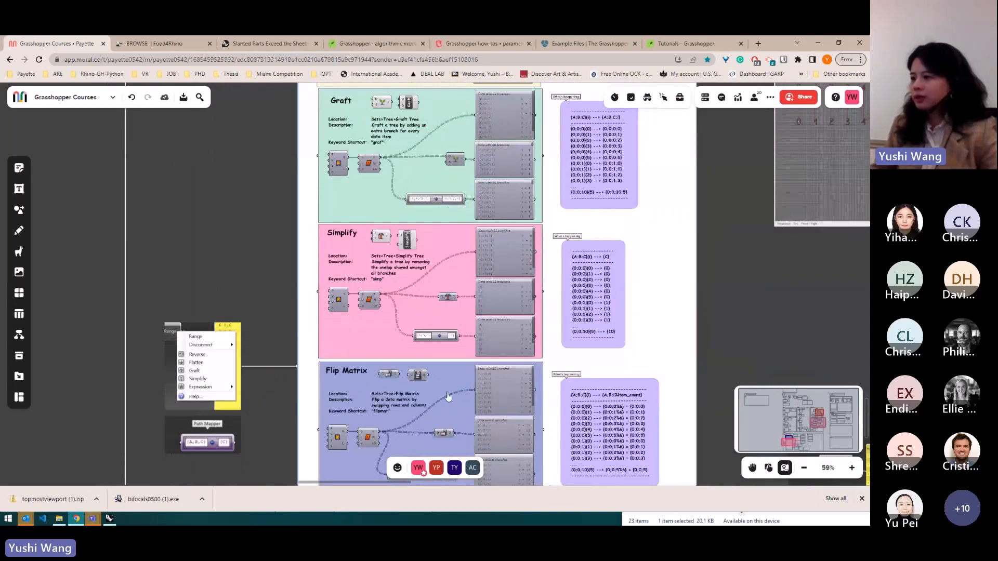
pyautogui.scroll(8, 447, 357)
pyautogui.scroll(-8, 447, 357)
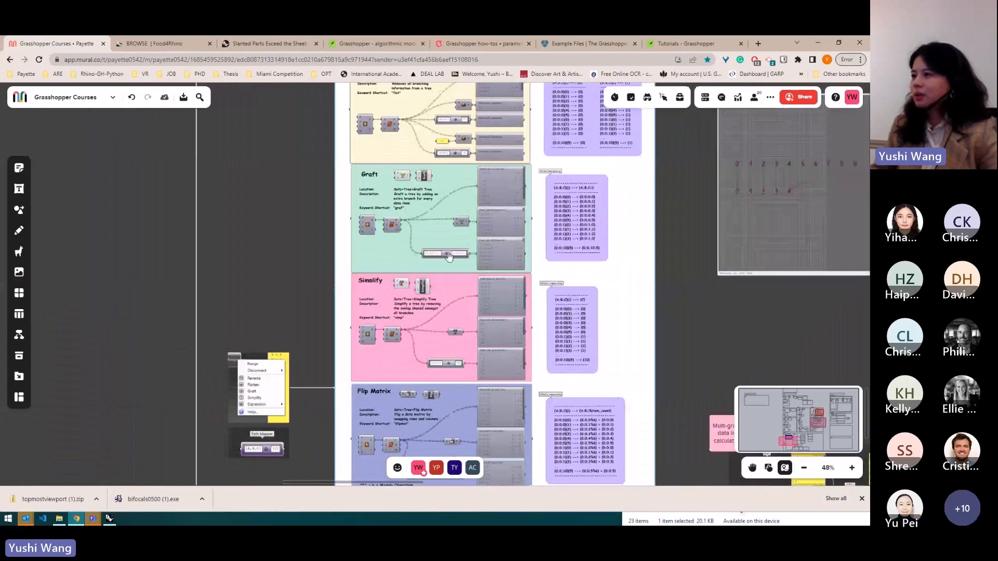
pyautogui.scroll(-2, 448, 357)
pyautogui.scroll(3, 448, 353)
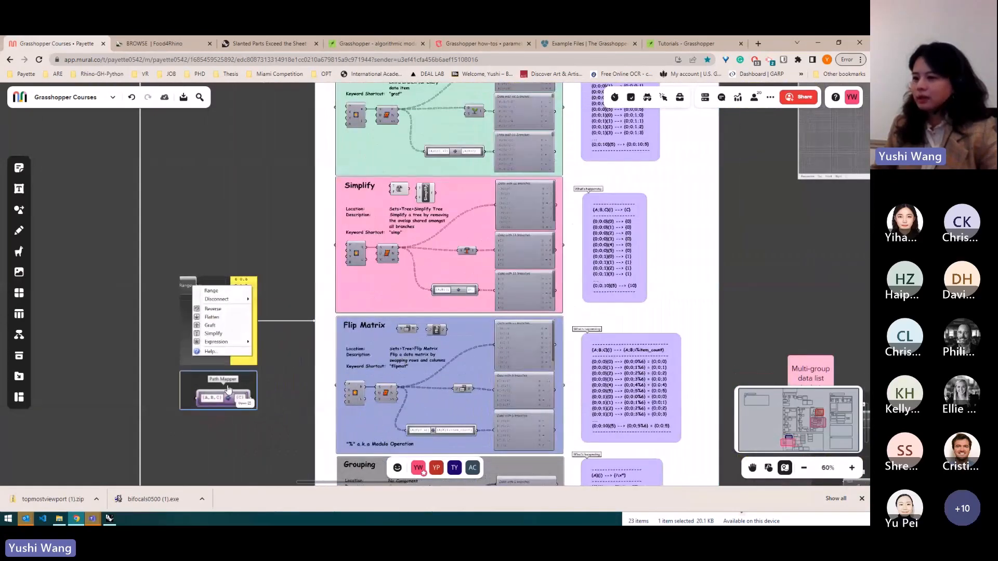
# - Back in Grasshopper, add a Path Mapper component to the canvas
pyautogui.click(110, 519)
pyautogui.doubleClick(503, 350)
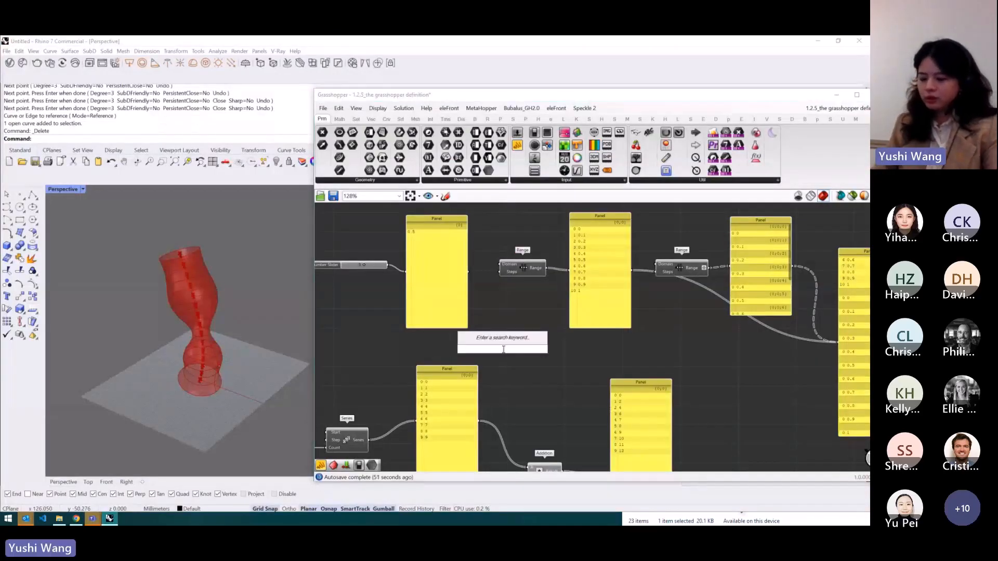
pyautogui.write('path ma')
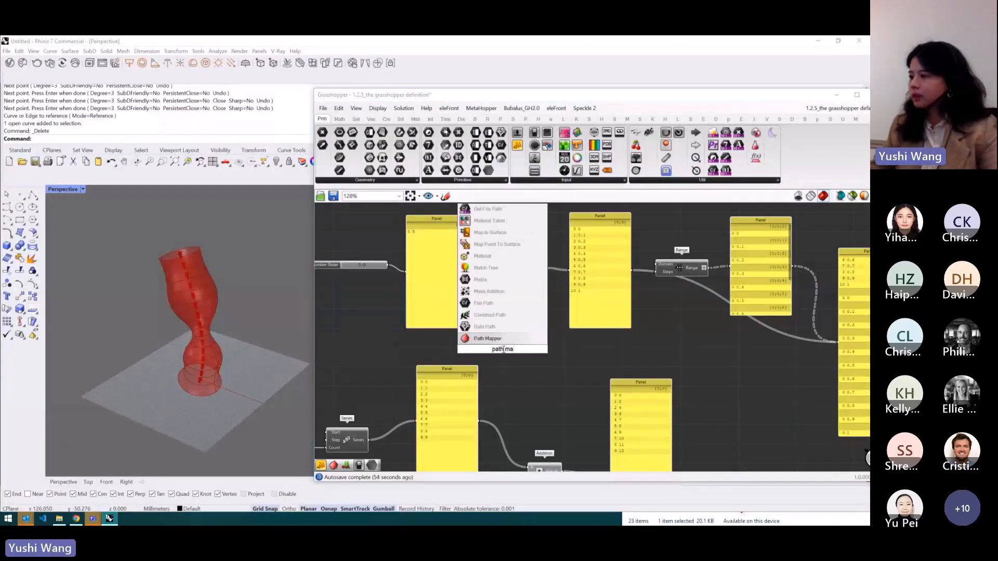
pyautogui.click(489, 339)
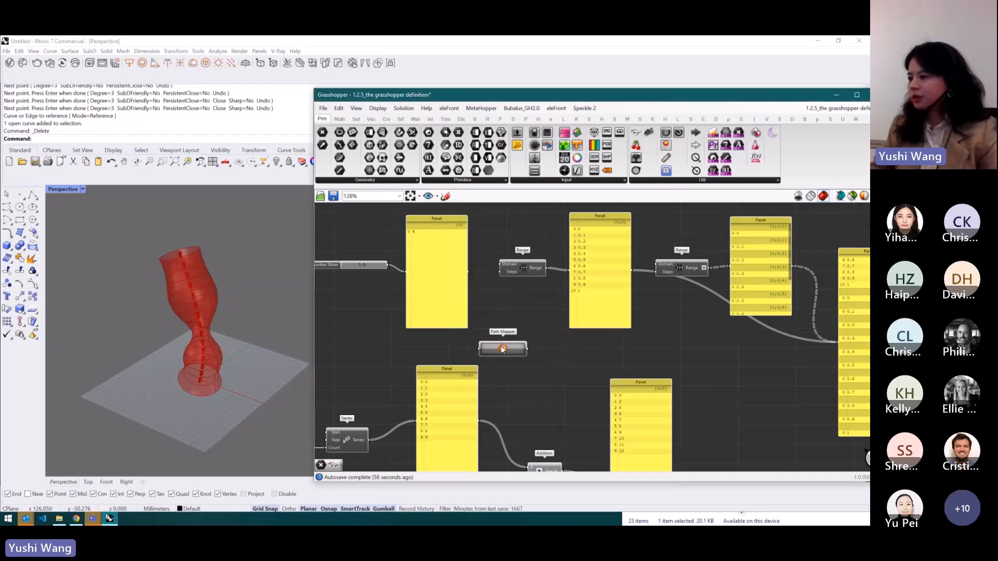
# - Open the Path Mapper's Lexer Combo Editor and cancel it without entering any mapping
pyautogui.doubleClick(503, 350)
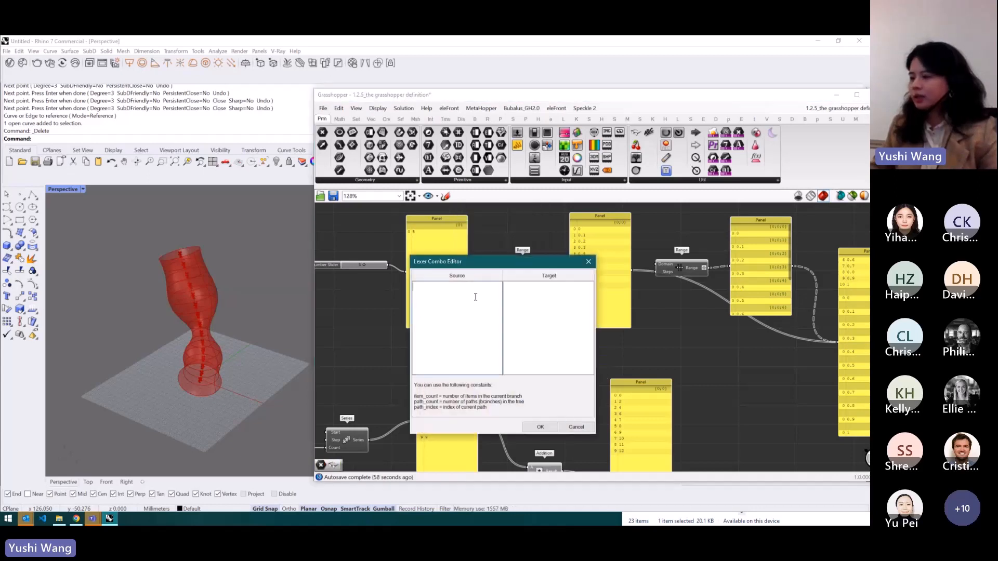
pyautogui.click(507, 289)
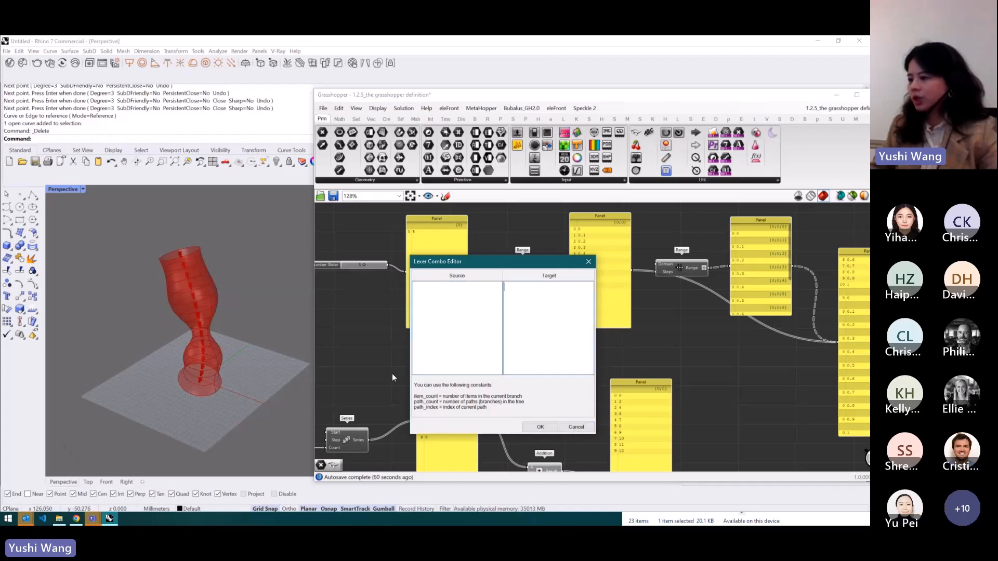
pyautogui.click(576, 427)
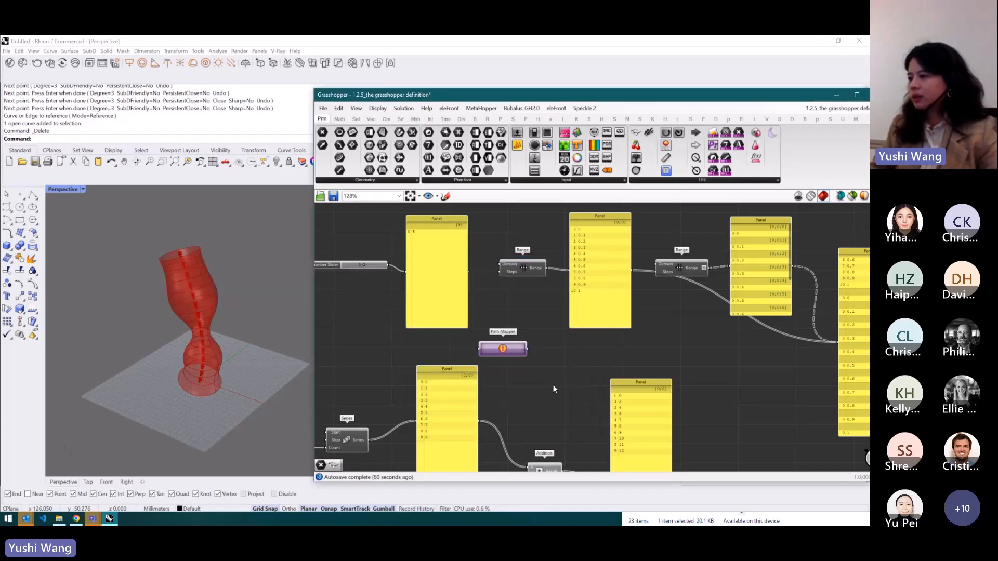
# - Select the Path Mapper component and delete it
pyautogui.moveTo(513, 345); pyautogui.dragTo(520, 349)
pyautogui.press('Delete')
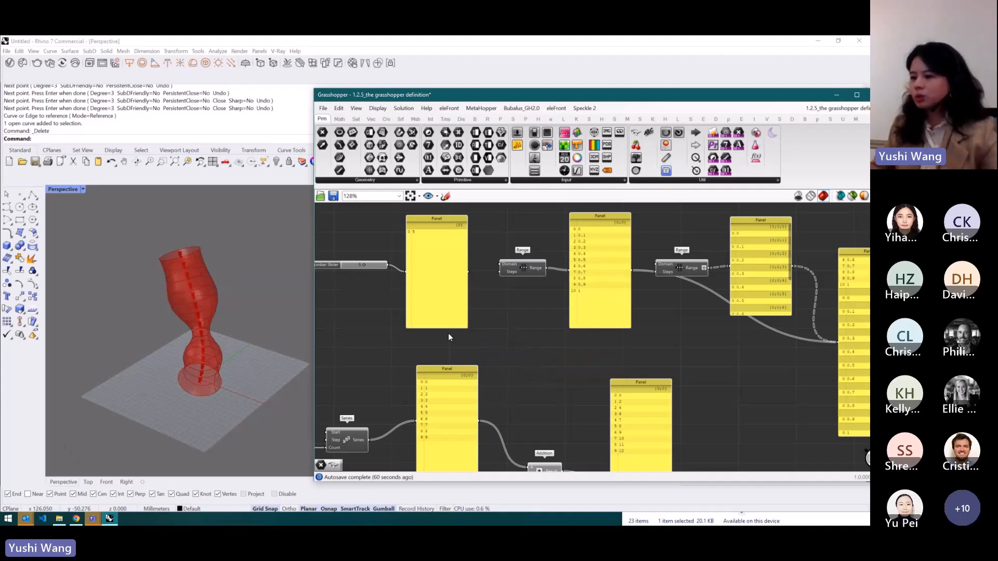
# - Review the Data Type section of the Mural board, including the range panels and the single list calculation example
pyautogui.click(109, 518)
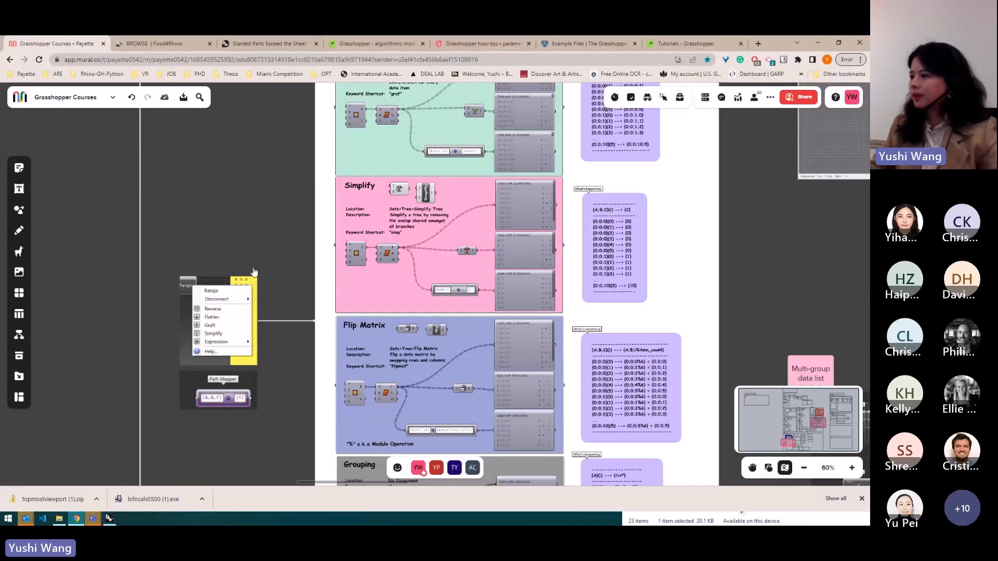
pyautogui.scroll(-8, 254, 268)
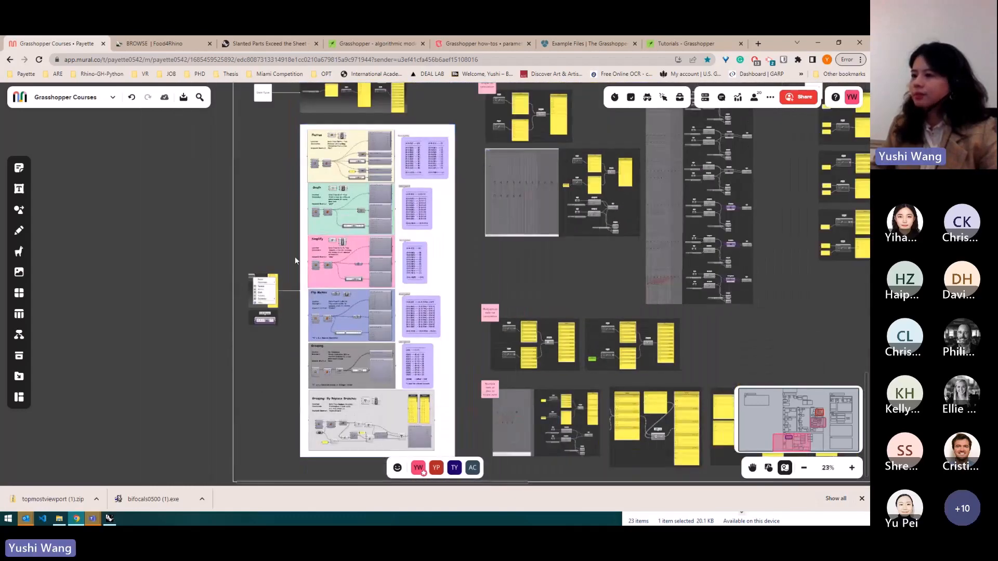
pyautogui.scroll(7, 262, 299)
pyautogui.scroll(5, 261, 302)
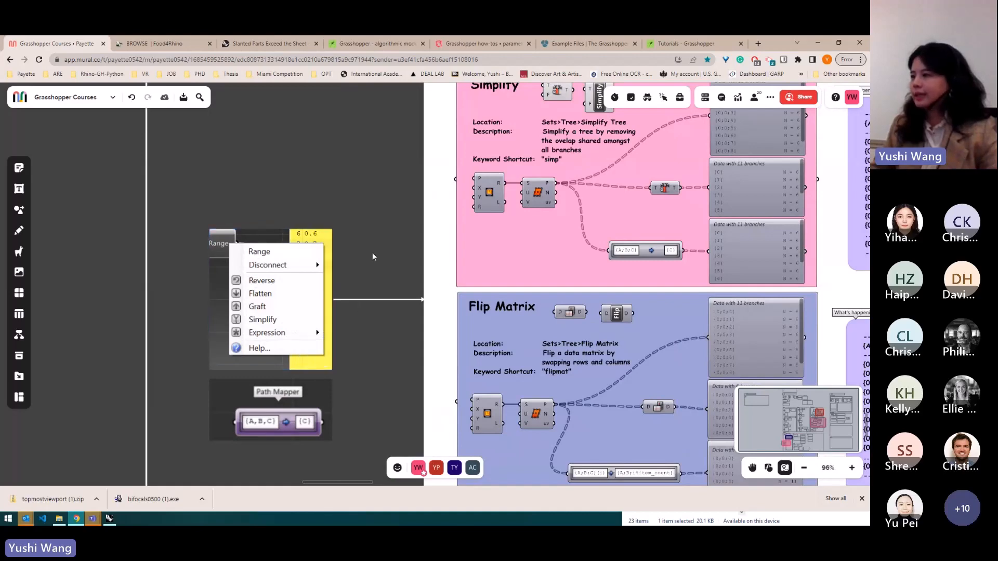
pyautogui.scroll(-5, 287, 304)
pyautogui.scroll(-7, 288, 304)
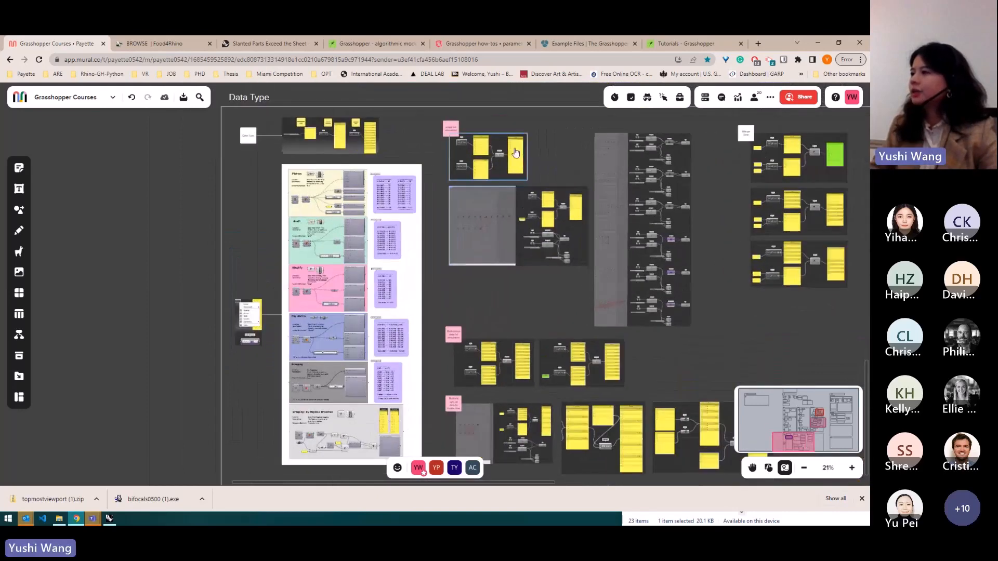
pyautogui.scroll(2, 520, 156)
pyautogui.scroll(10, 364, 124)
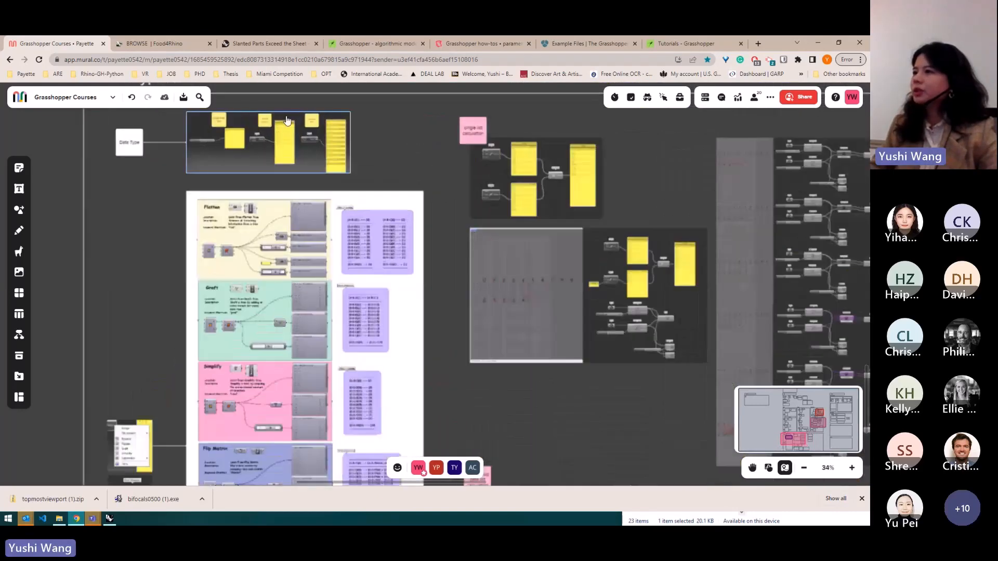
pyautogui.scroll(-3, 475, 218)
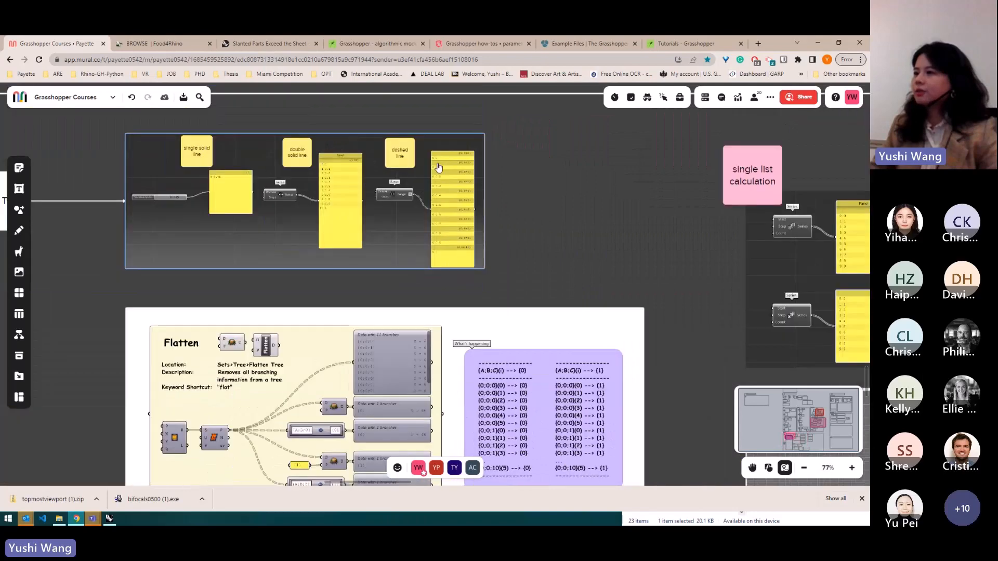
pyautogui.scroll(4, 385, 169)
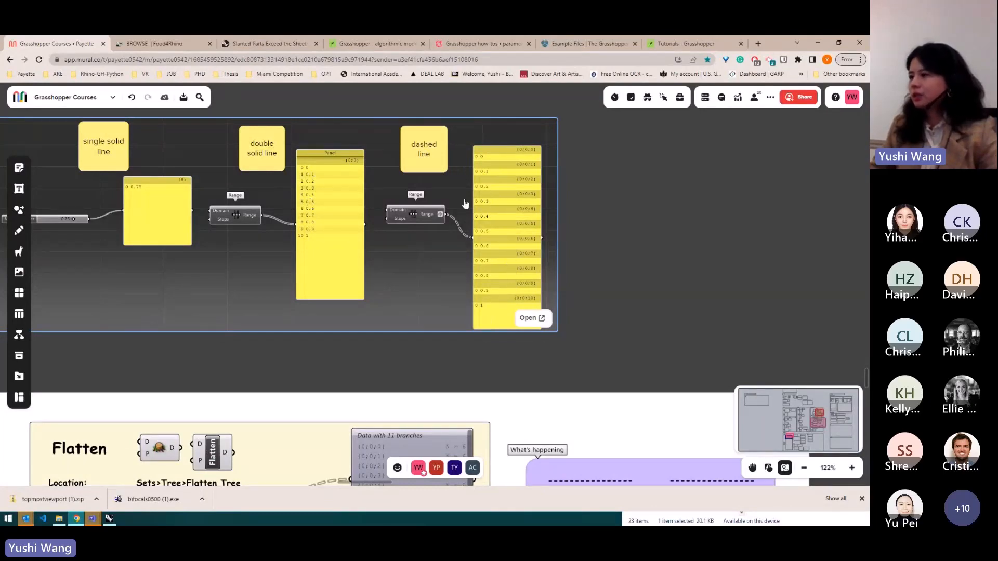
pyautogui.scroll(-10, 465, 204)
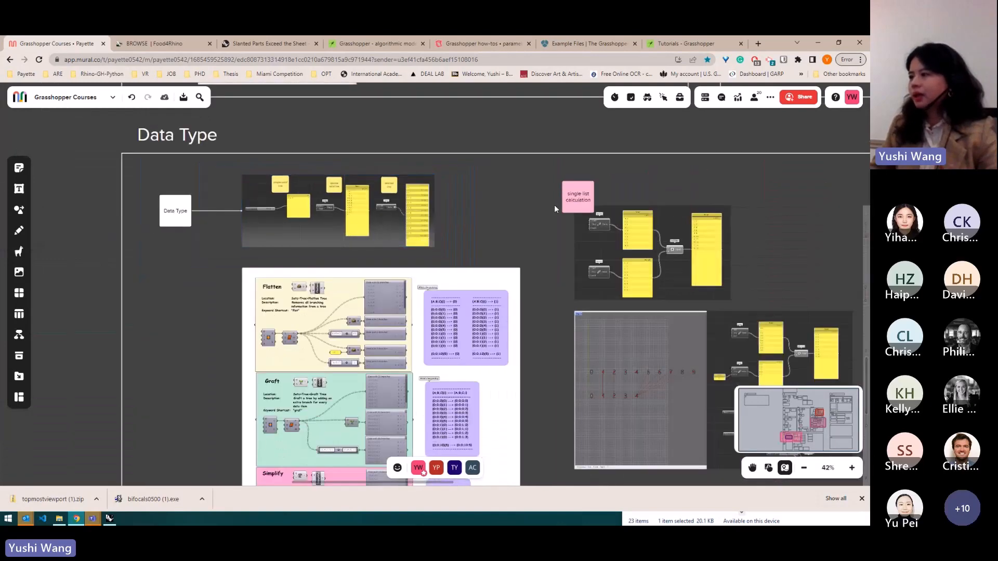
pyautogui.scroll(-1, 554, 205)
pyautogui.scroll(-3, 553, 204)
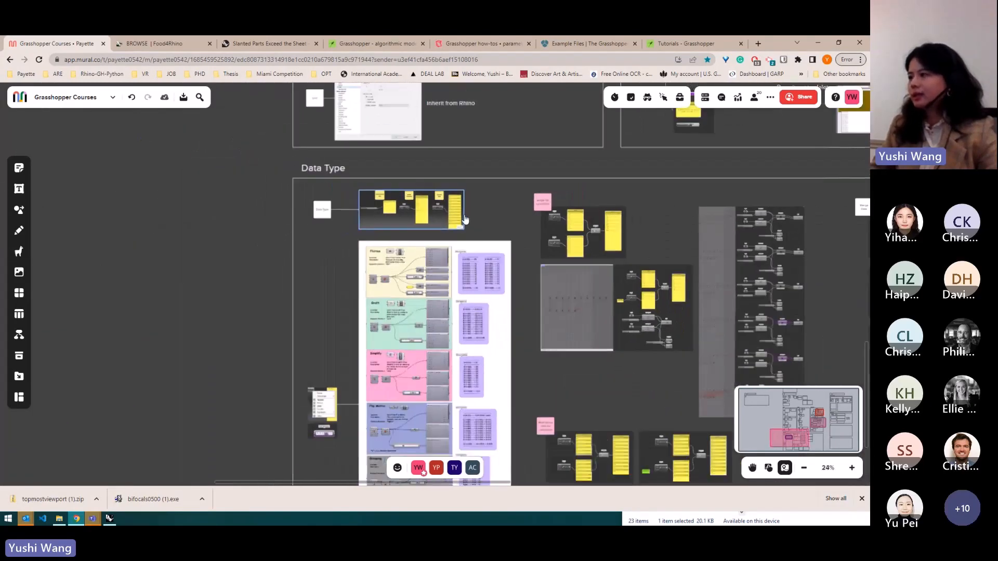
pyautogui.scroll(10, 663, 206)
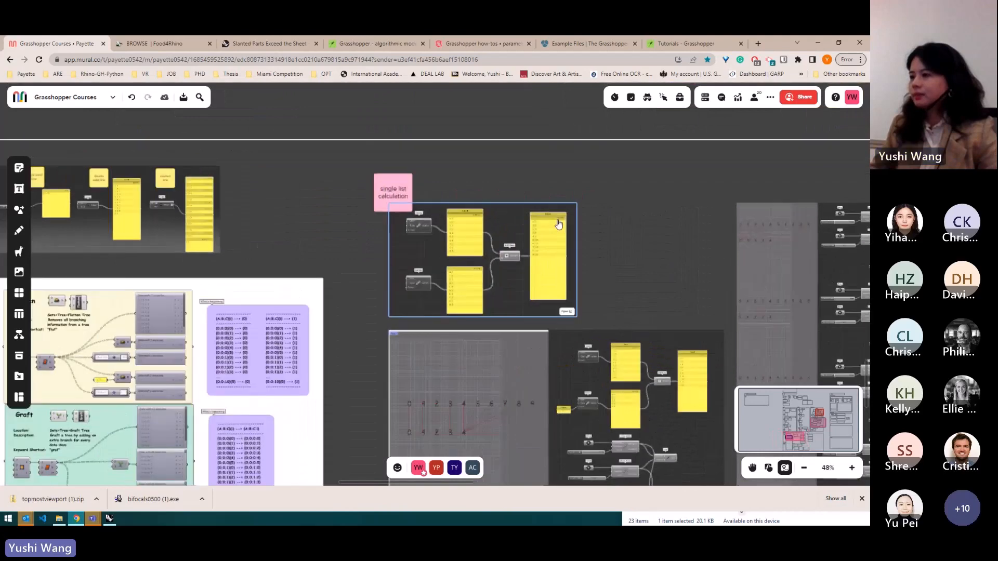
pyautogui.scroll(-2, 408, 191)
pyautogui.scroll(4, 361, 180)
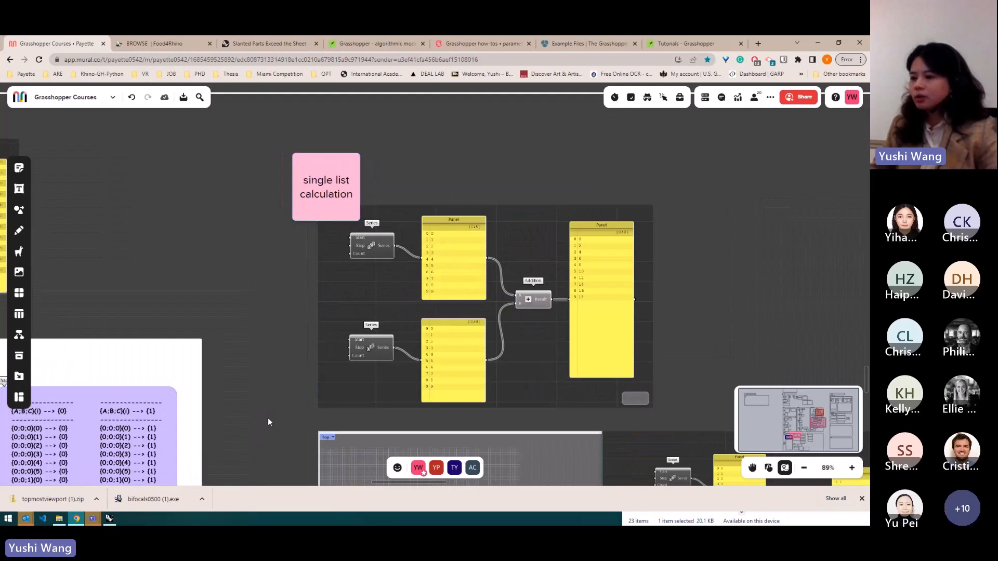
# - Examine the single list calculation in Grasshopper, where two Series components feed an Addition component
pyautogui.click(109, 519)
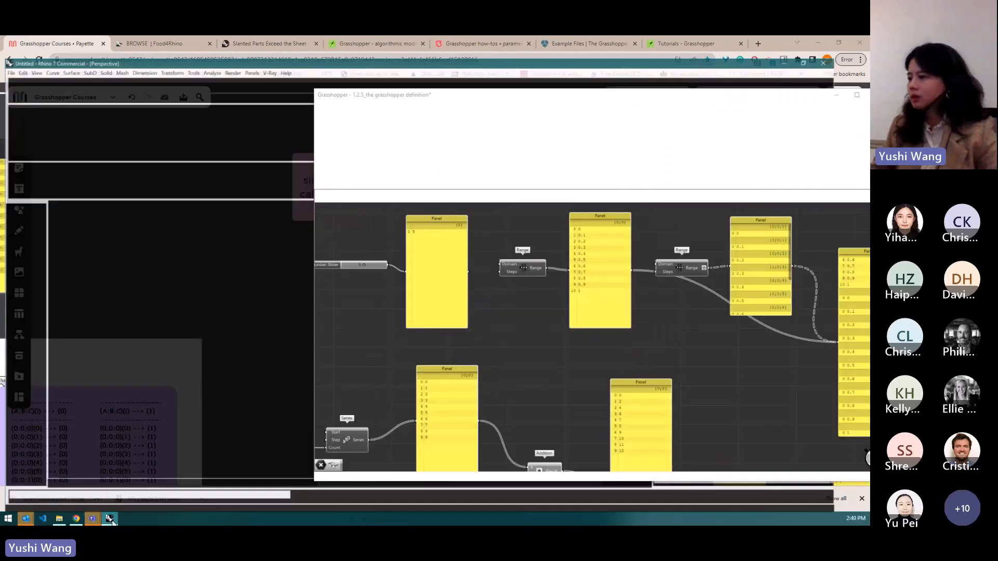
pyautogui.scroll(5, 453, 338)
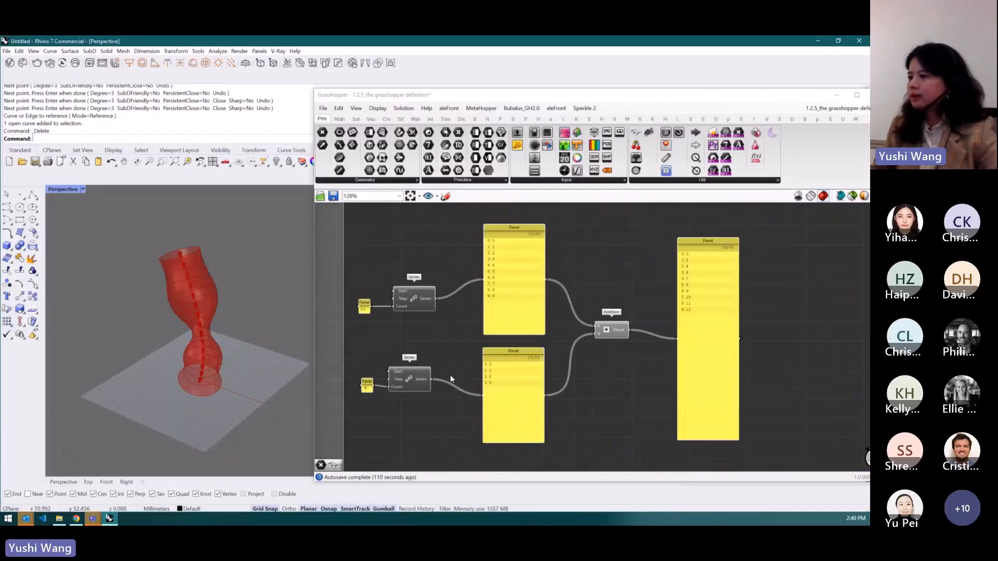
pyautogui.scroll(-2, 410, 318)
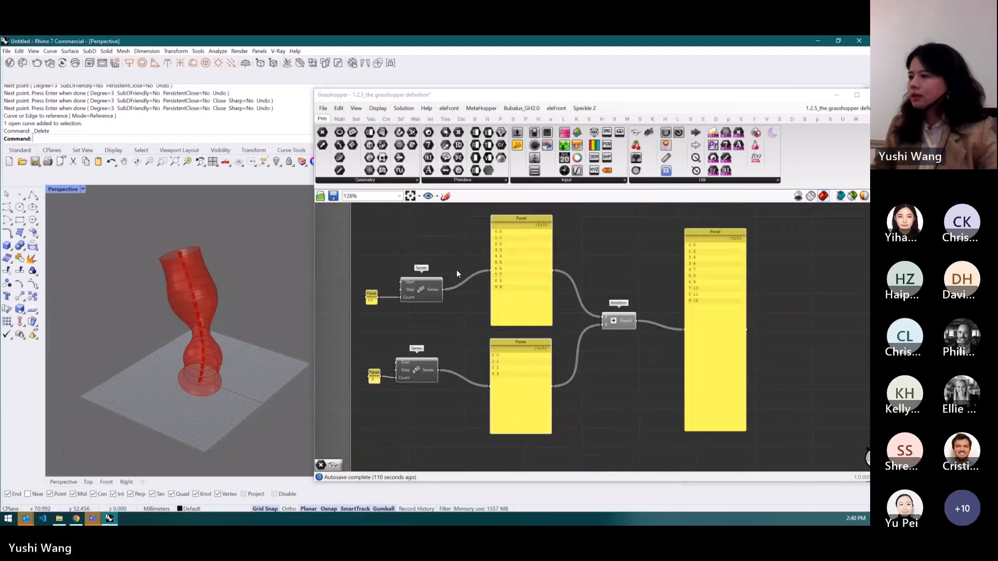
pyautogui.scroll(1, 487, 305)
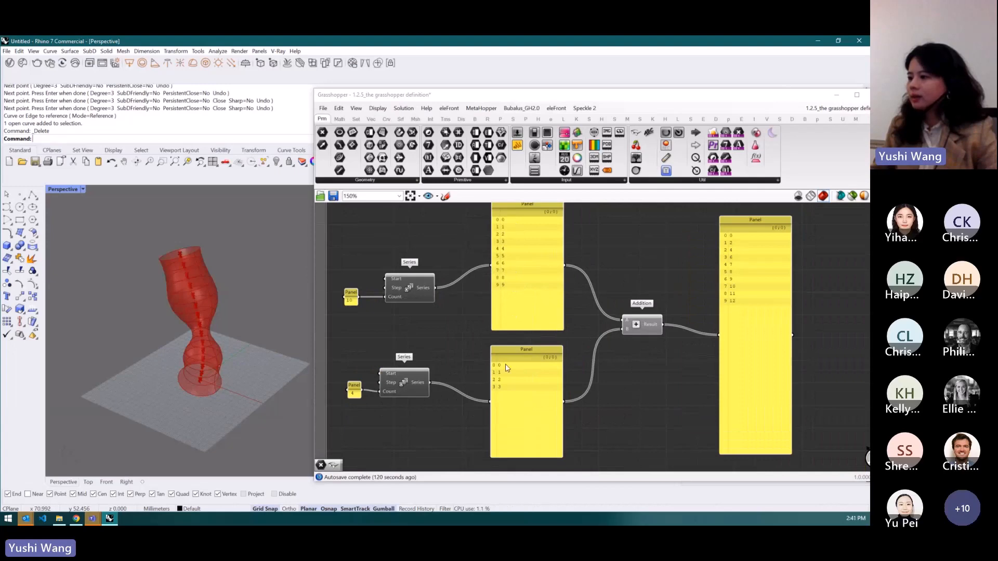
pyautogui.moveTo(646, 328); pyautogui.dragTo(646, 331)
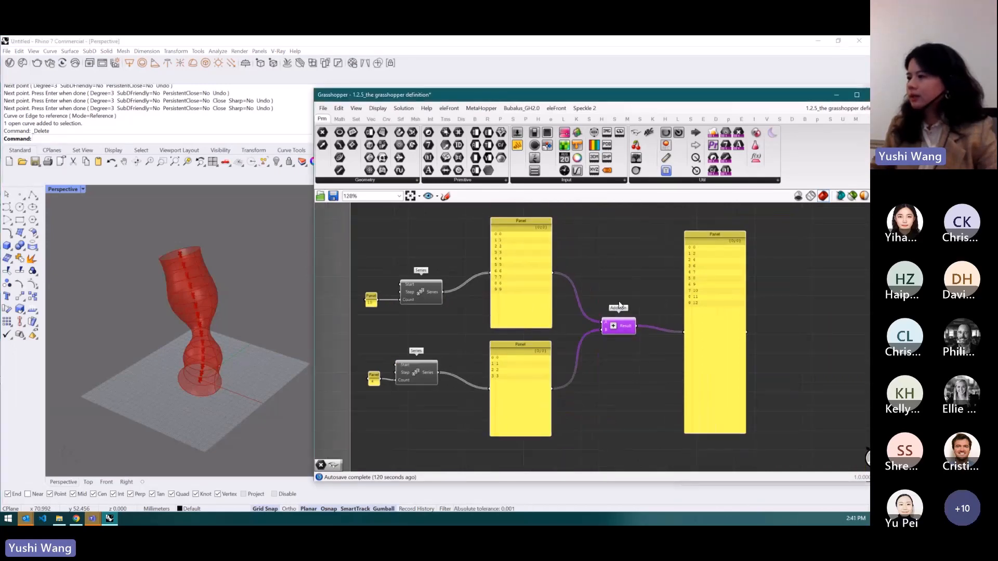
pyautogui.scroll(1, 659, 291)
pyautogui.scroll(-3, 636, 289)
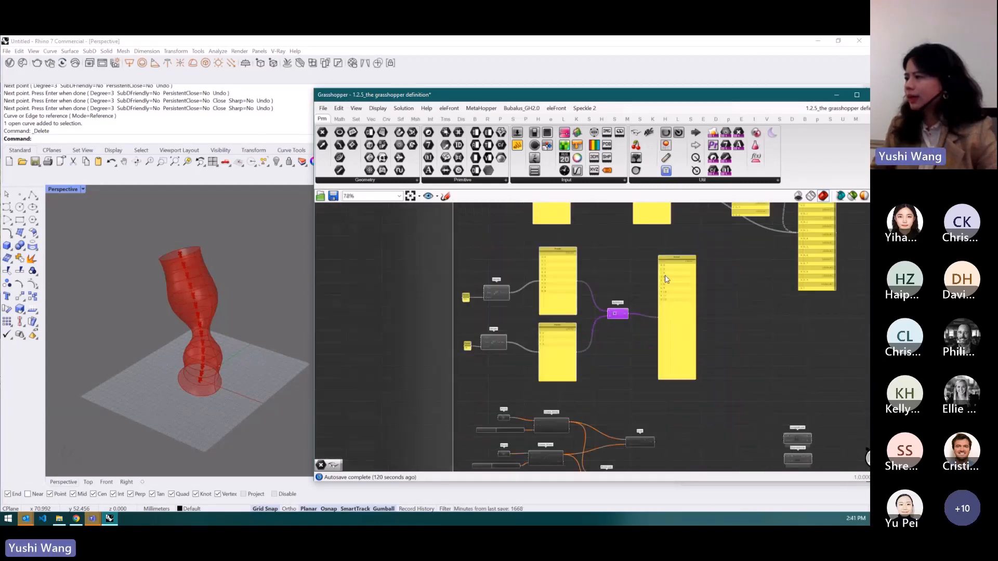
pyautogui.scroll(2, 662, 279)
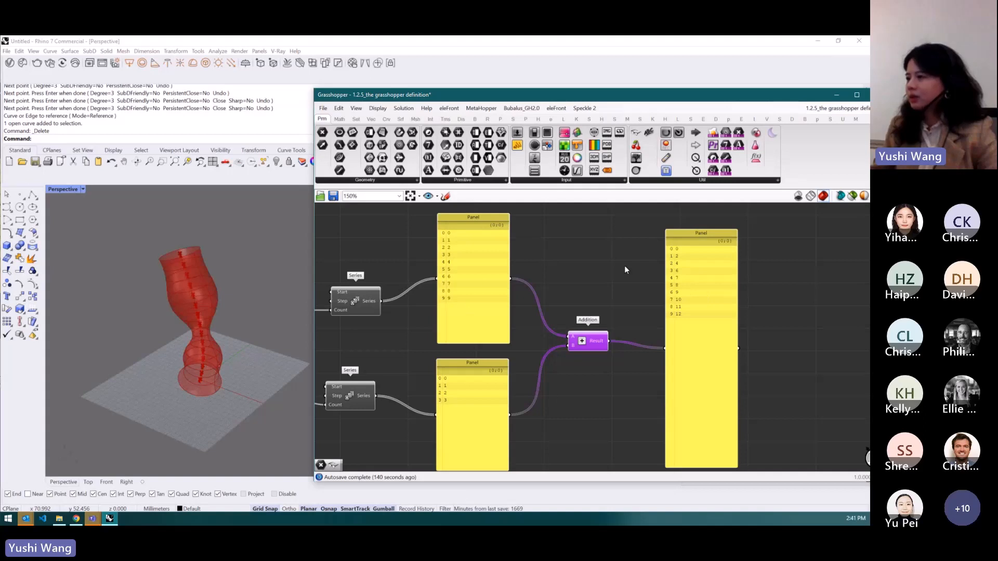
pyautogui.scroll(-3, 625, 266)
pyautogui.scroll(-6, 543, 386)
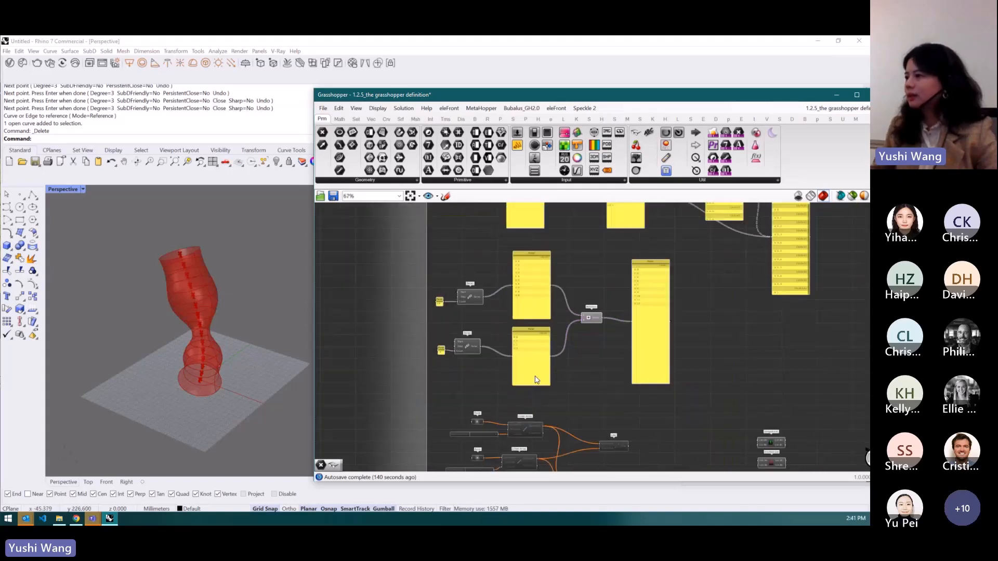
pyautogui.scroll(3, 577, 292)
# - Switch the Rhino viewport to the Top view
pyautogui.moveTo(613, 319); pyautogui.dragTo(472, 284)
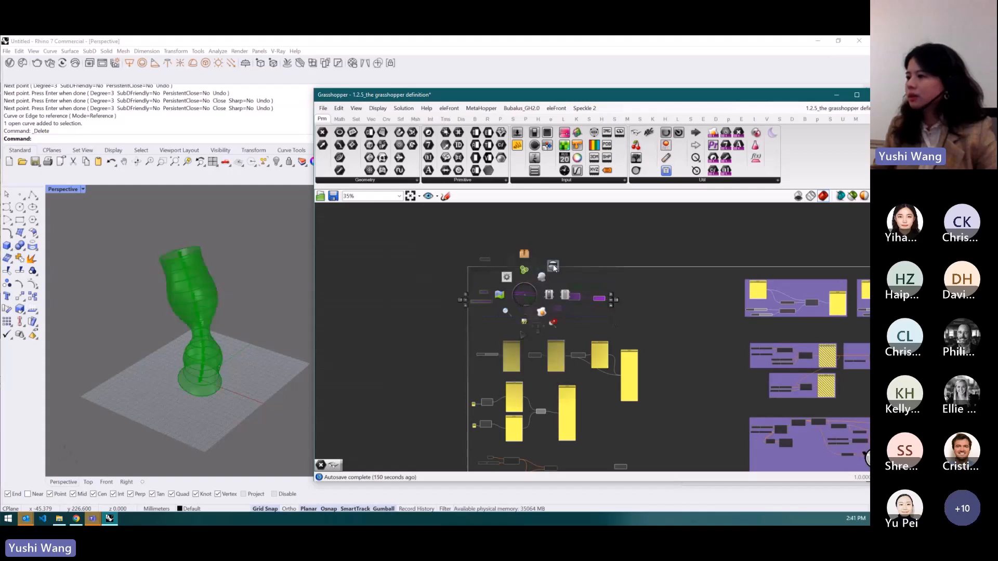
pyautogui.click(58, 190)
pyautogui.doubleClick(59, 189)
pyautogui.doubleClick(54, 189)
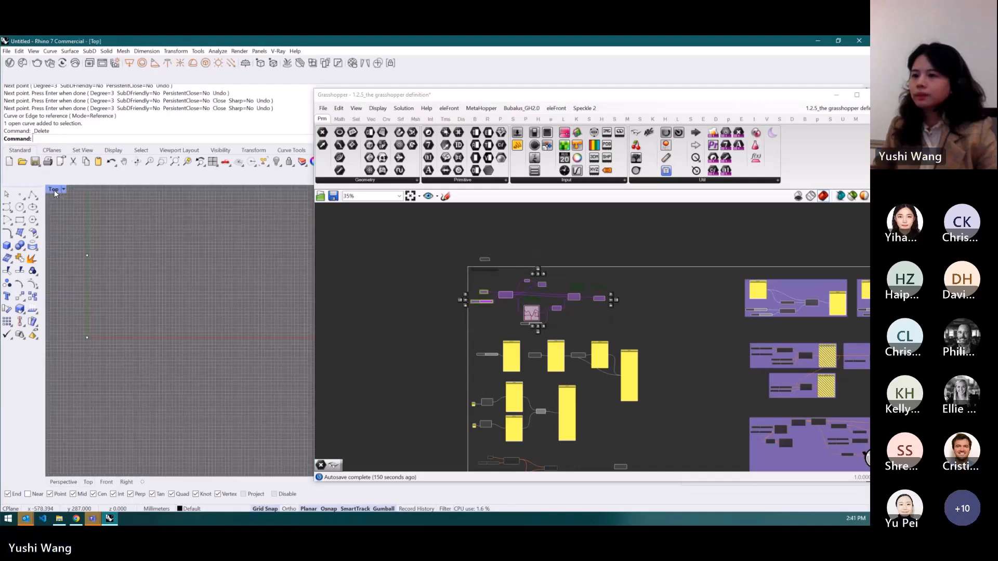
# - Select the Linear Array and Line component group and turn on its preview
pyautogui.scroll(-3, 421, 281)
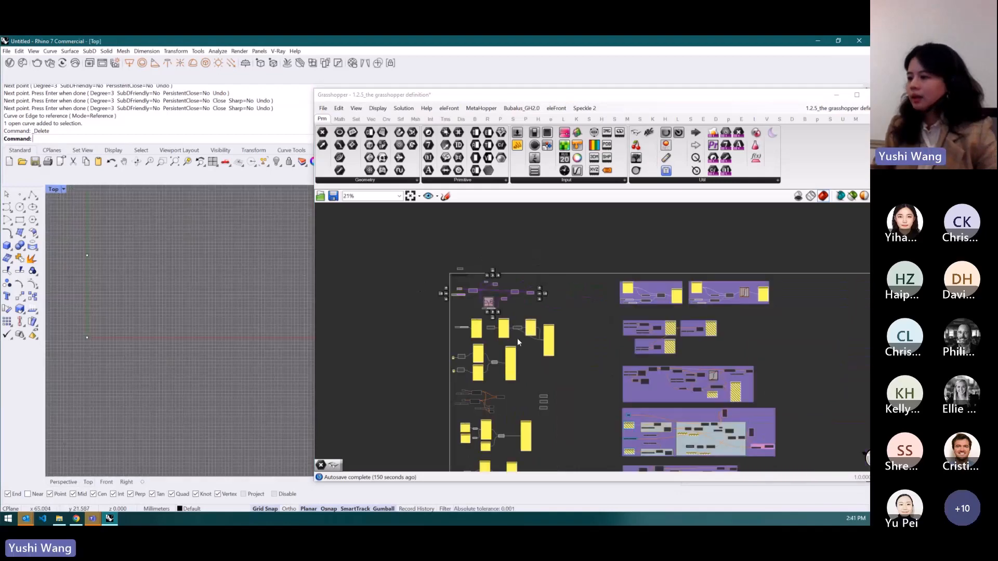
pyautogui.scroll(-1, 517, 338)
pyautogui.scroll(5, 503, 390)
pyautogui.scroll(3, 454, 305)
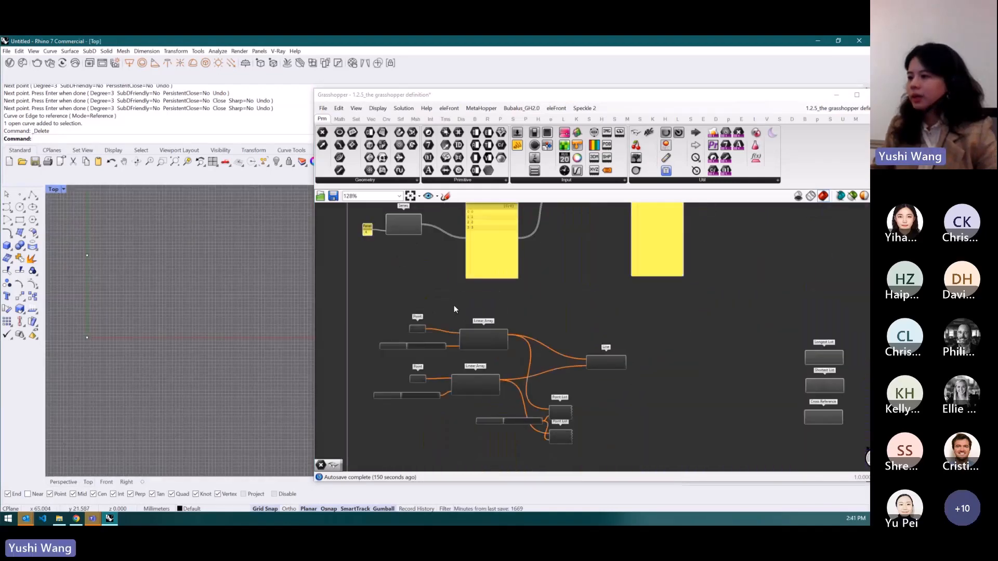
pyautogui.scroll(-2, 475, 303)
pyautogui.moveTo(631, 422); pyautogui.dragTo(397, 309)
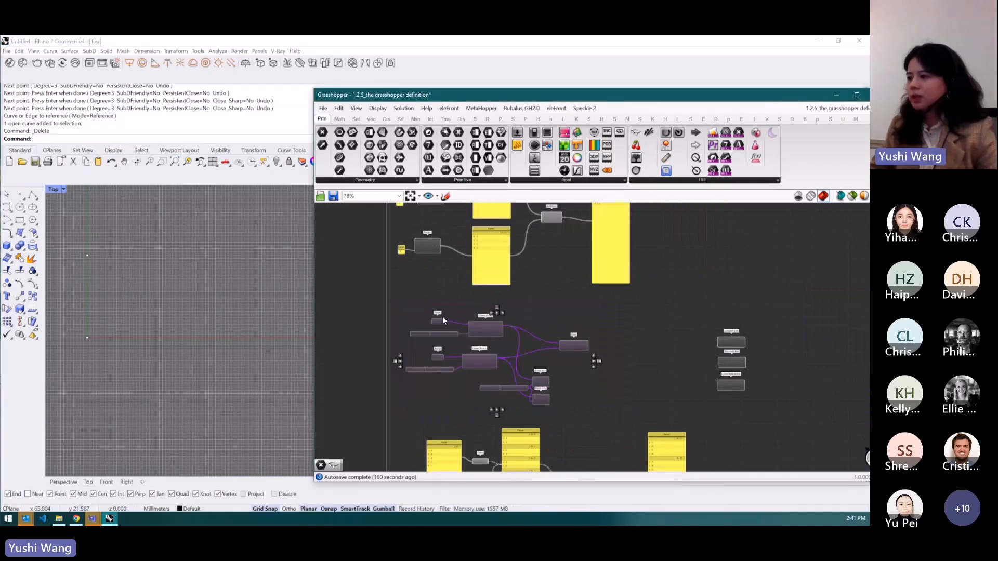
pyautogui.middleClick(488, 325)
pyautogui.click(506, 309)
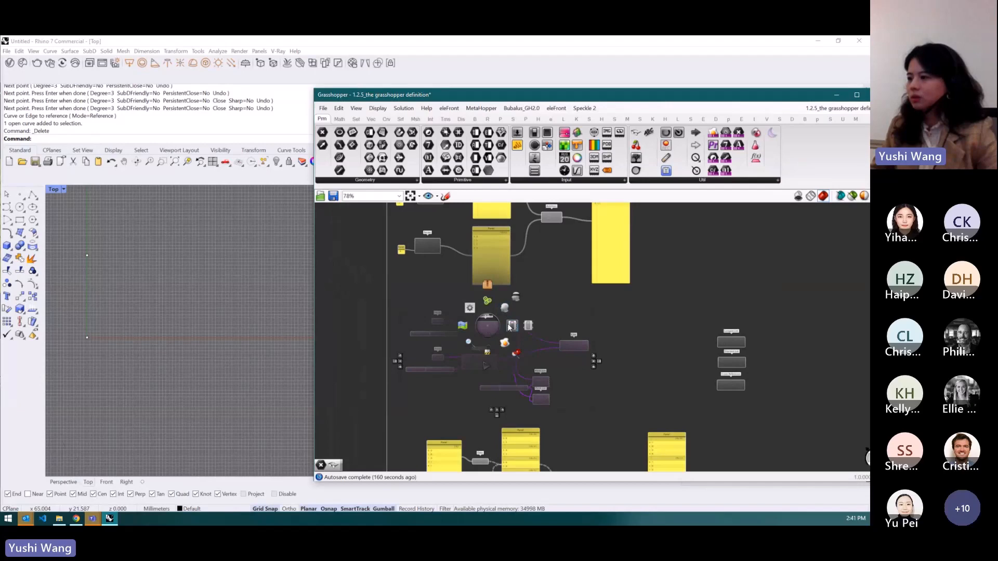
# - Examine the Linear Array line definition alongside its numbered preview in the Top viewport
pyautogui.click(632, 249)
pyautogui.moveTo(619, 88); pyautogui.dragTo(676, 79)
pyautogui.scroll(3, 525, 312)
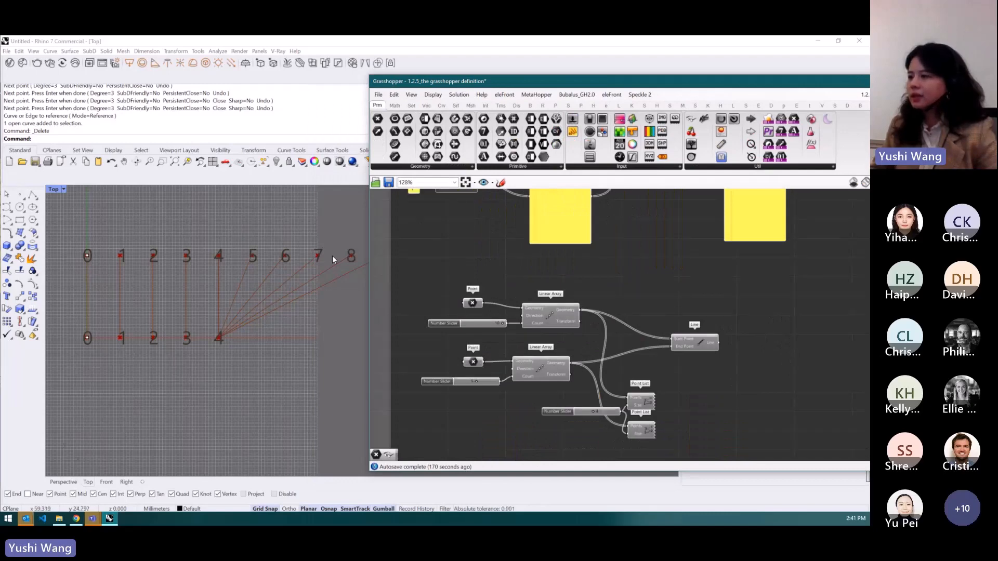
pyautogui.scroll(1, 582, 297)
pyautogui.scroll(-1, 612, 283)
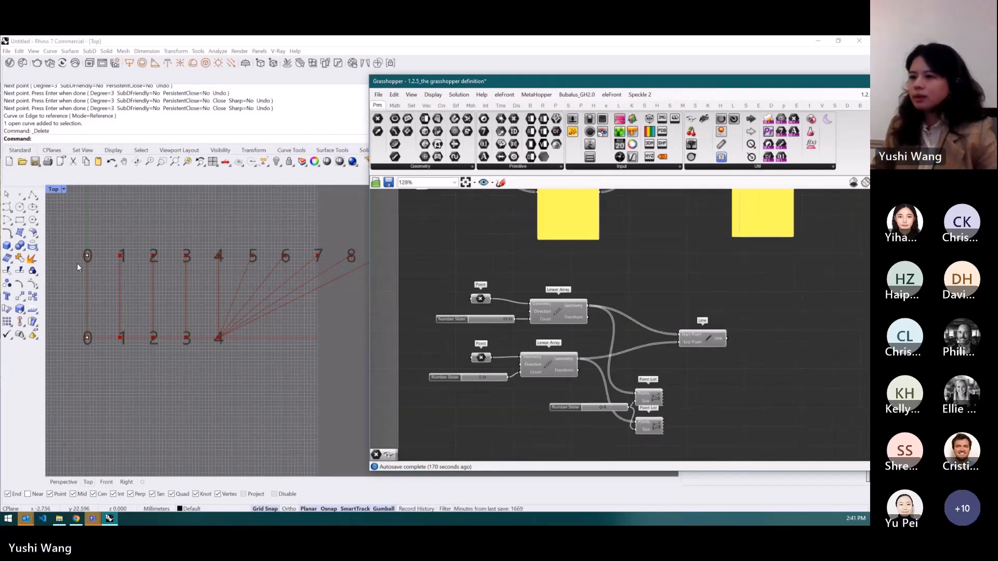
pyautogui.scroll(-4, 560, 361)
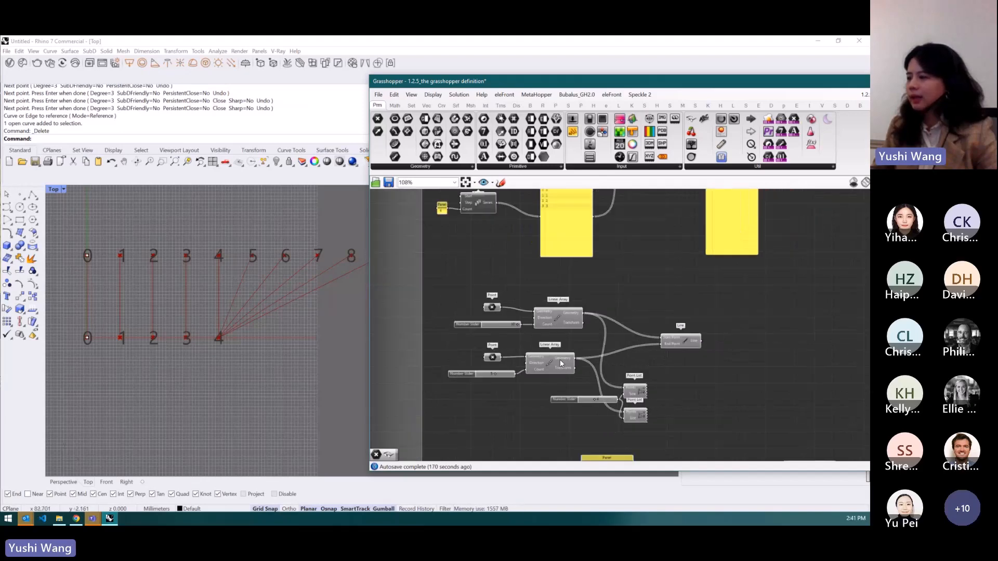
pyautogui.scroll(1, 561, 360)
pyautogui.scroll(3, 565, 195)
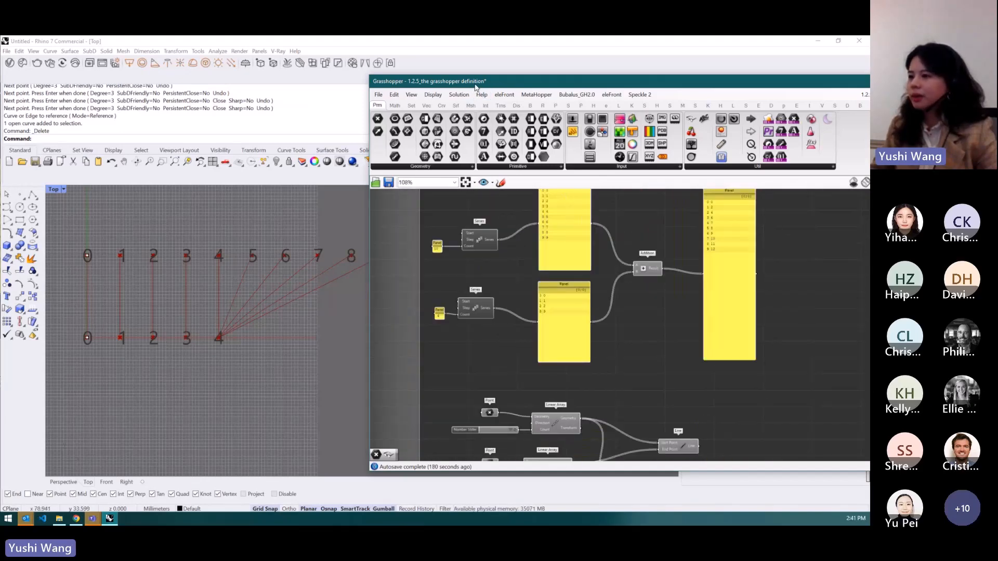
pyautogui.moveTo(476, 86); pyautogui.dragTo(530, 89)
pyautogui.scroll(-3, 593, 282)
pyautogui.scroll(5, 617, 401)
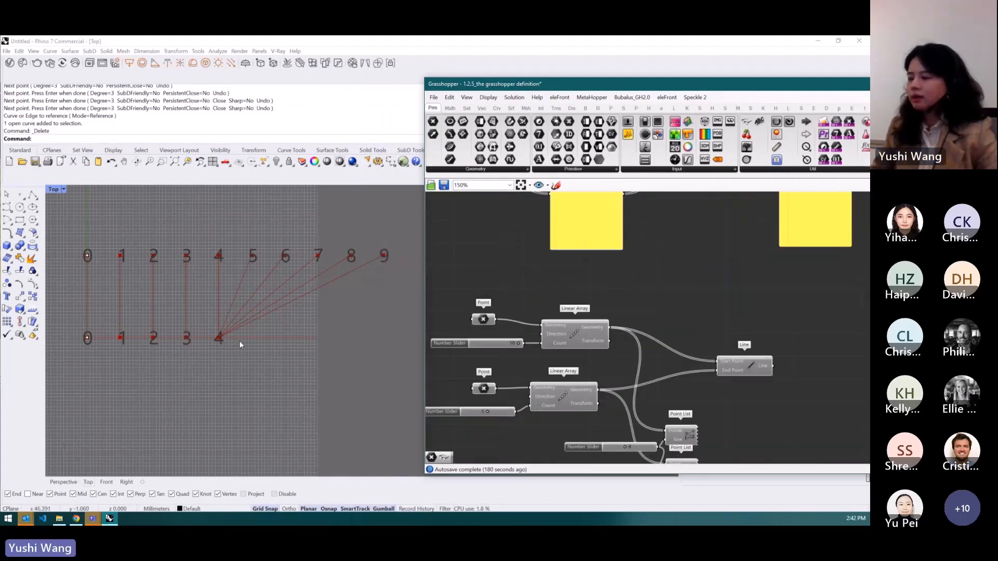
pyautogui.scroll(-1, 242, 344)
pyautogui.scroll(1, 242, 345)
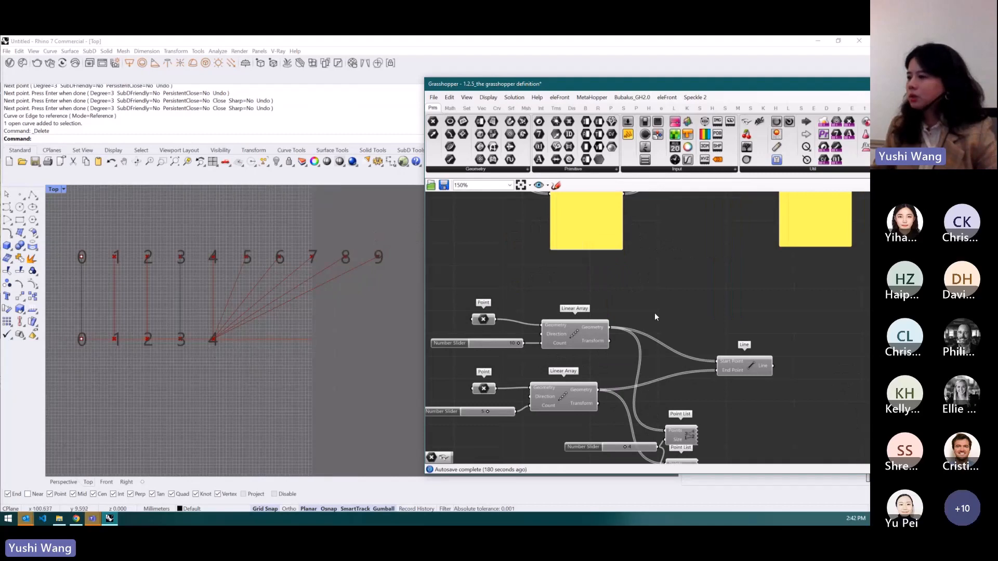
pyautogui.scroll(-2, 621, 404)
pyautogui.scroll(-2, 641, 259)
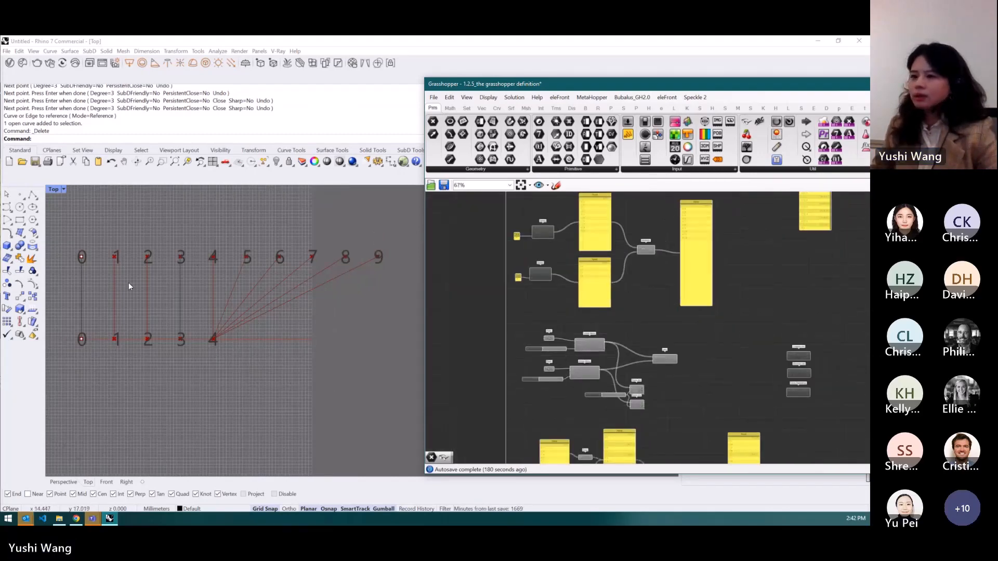
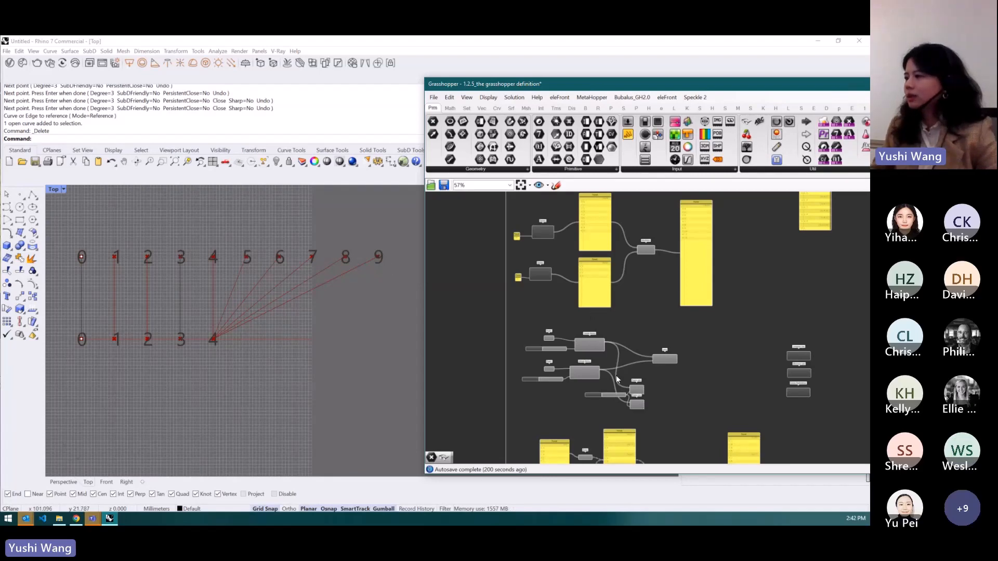
# - Navigate the canvas to the Line component and the Longest List, Shortest List and Cross Reference components
pyautogui.scroll(3, 656, 229)
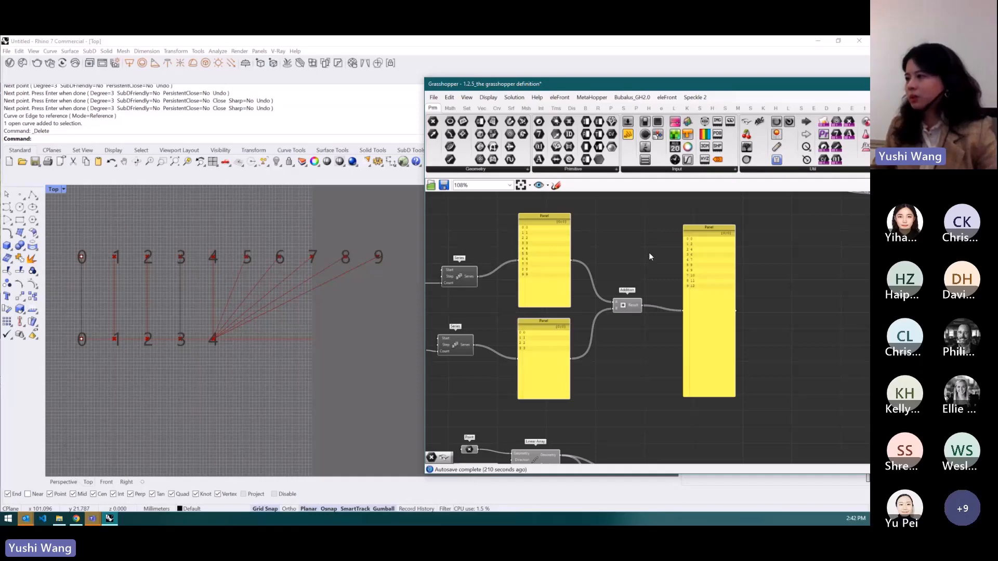
pyautogui.scroll(-2, 642, 246)
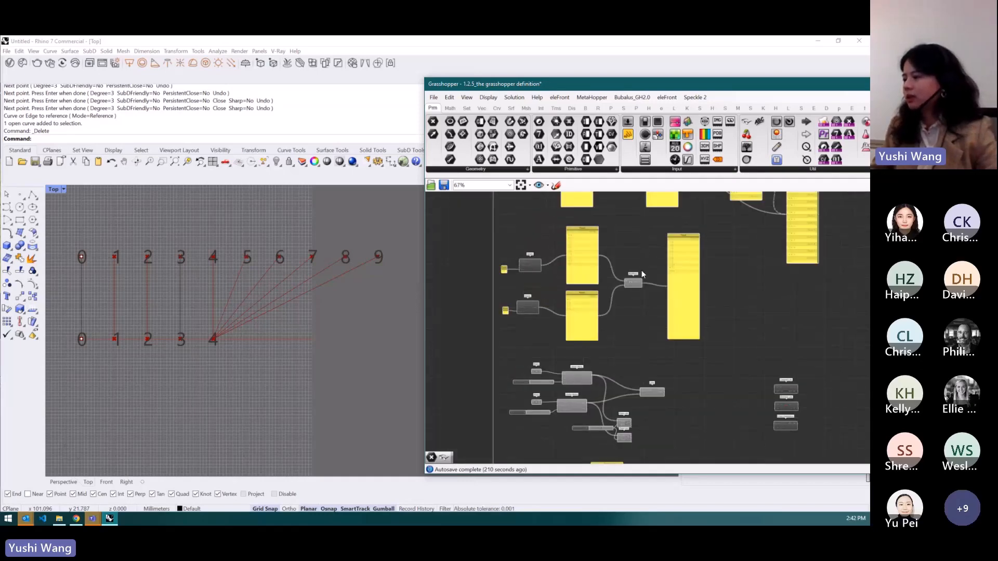
pyautogui.scroll(2, 660, 419)
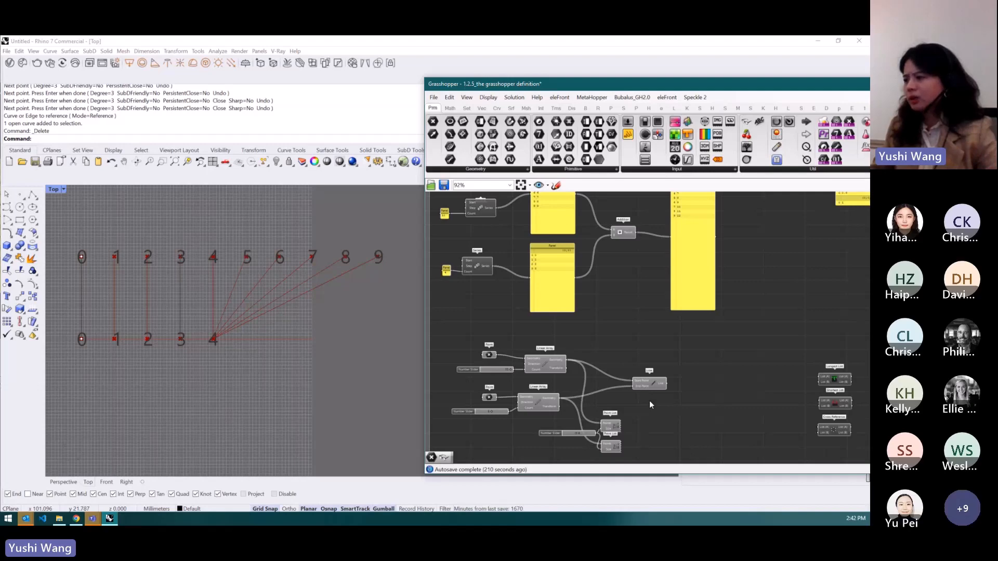
pyautogui.moveTo(650, 386); pyautogui.dragTo(692, 384)
pyautogui.click(646, 358)
pyautogui.scroll(-2, 645, 358)
pyautogui.scroll(4, 794, 367)
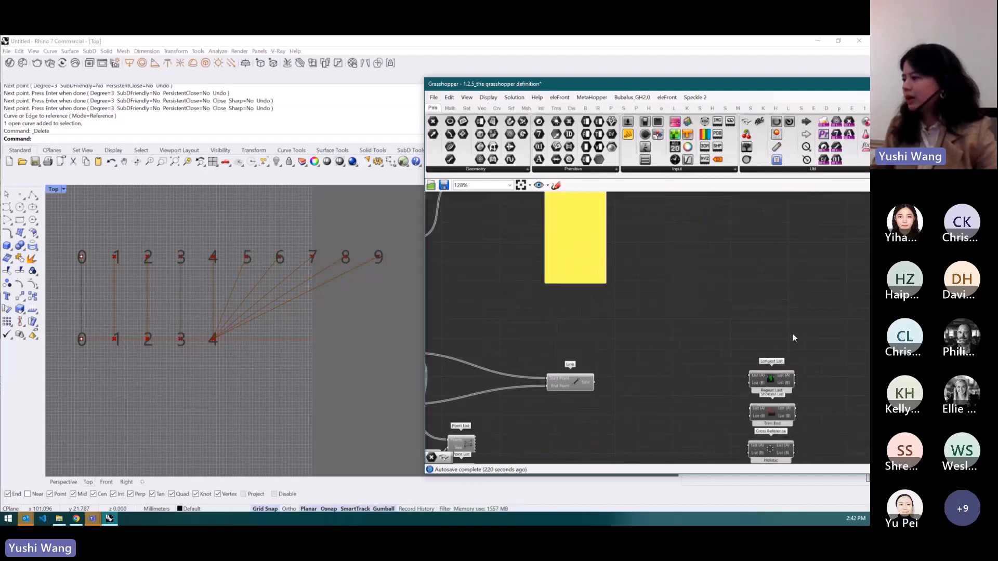
pyautogui.scroll(-2, 746, 277)
pyautogui.scroll(3, 786, 283)
pyautogui.moveTo(826, 289); pyautogui.dragTo(743, 451)
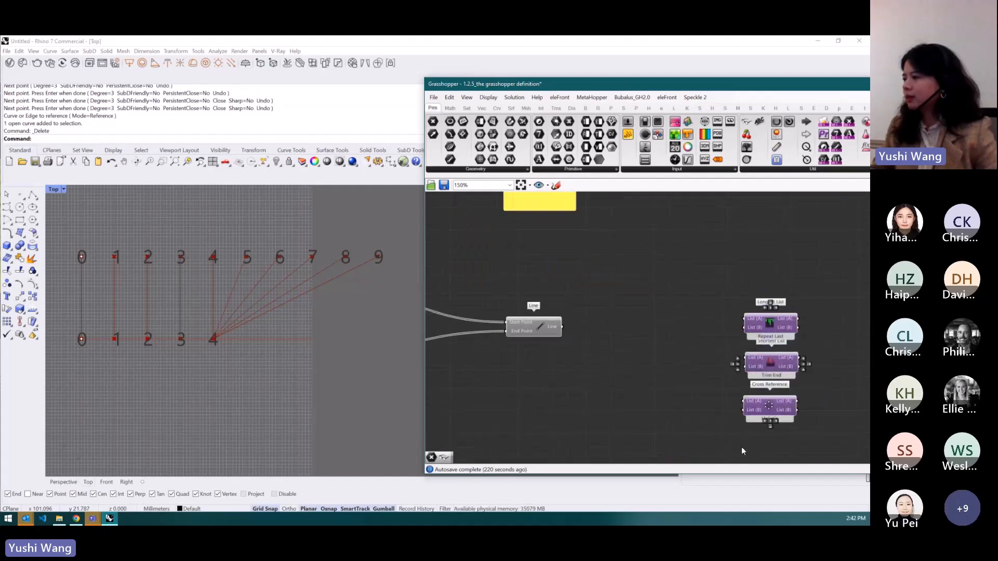
pyautogui.moveTo(771, 400); pyautogui.dragTo(682, 399)
pyautogui.click(813, 348)
pyautogui.scroll(-2, 813, 347)
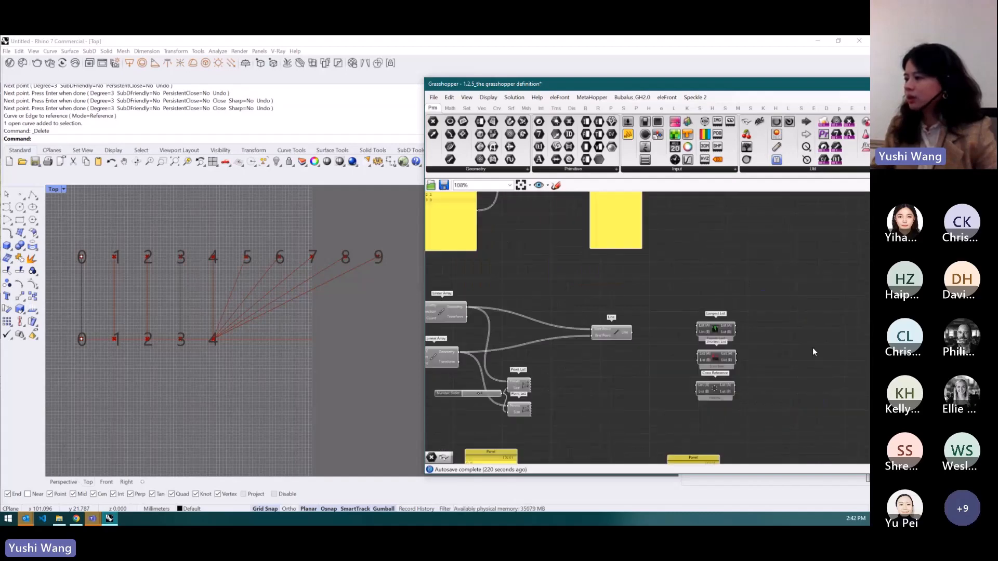
pyautogui.scroll(2, 550, 339)
pyautogui.scroll(-2, 588, 310)
pyautogui.scroll(2, 755, 301)
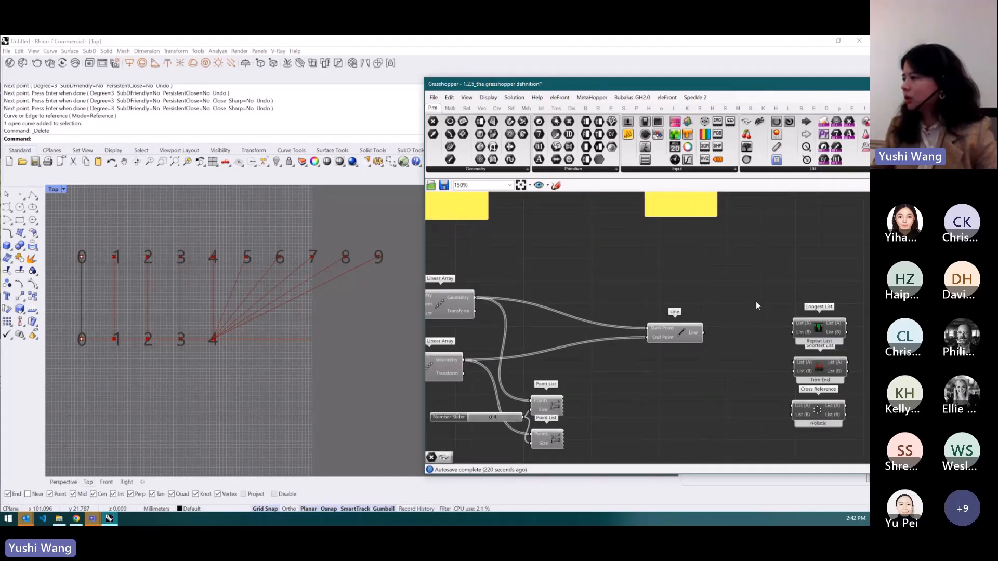
# - Place the Longest List component between the Linear Arrays and Line, wiring the arrays through it into Start Point and End Point
pyautogui.moveTo(813, 332); pyautogui.dragTo(543, 339)
pyautogui.scroll(-1, 712, 335)
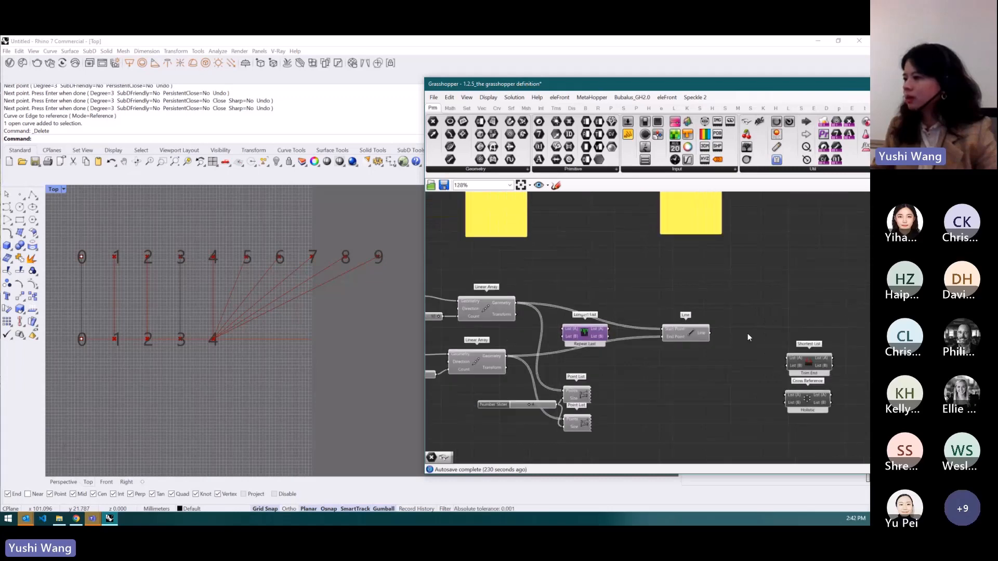
pyautogui.scroll(-1, 687, 340)
pyautogui.scroll(4, 535, 331)
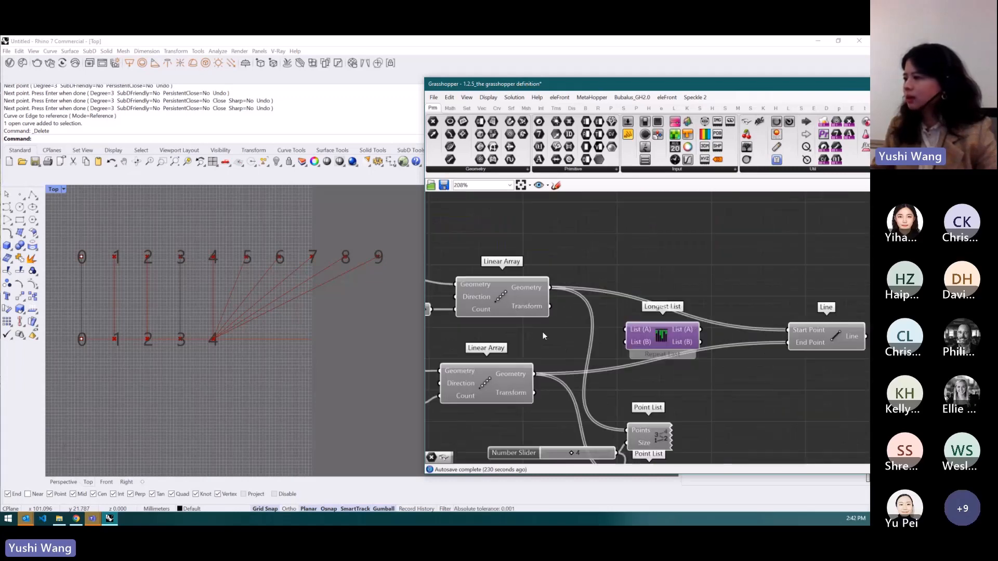
pyautogui.moveTo(615, 321); pyautogui.dragTo(627, 330)
pyautogui.moveTo(534, 374); pyautogui.dragTo(625, 342)
pyautogui.moveTo(708, 322); pyautogui.dragTo(786, 331)
pyautogui.moveTo(702, 347); pyautogui.dragTo(788, 344)
pyautogui.scroll(-1, 603, 304)
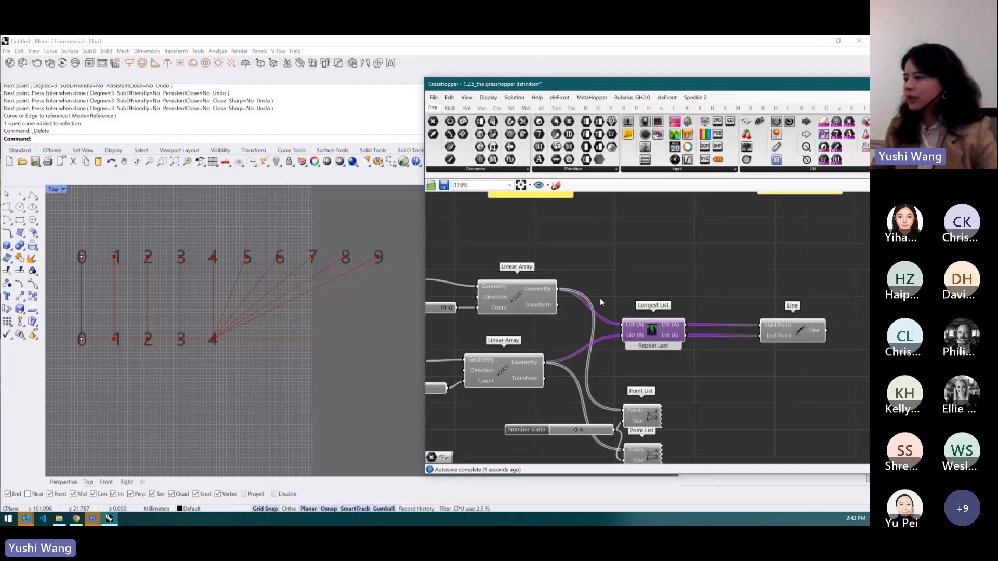
# - Switch the Longest List matching mode to Repeat First, then to Interpolate
pyautogui.rightClick(654, 346)
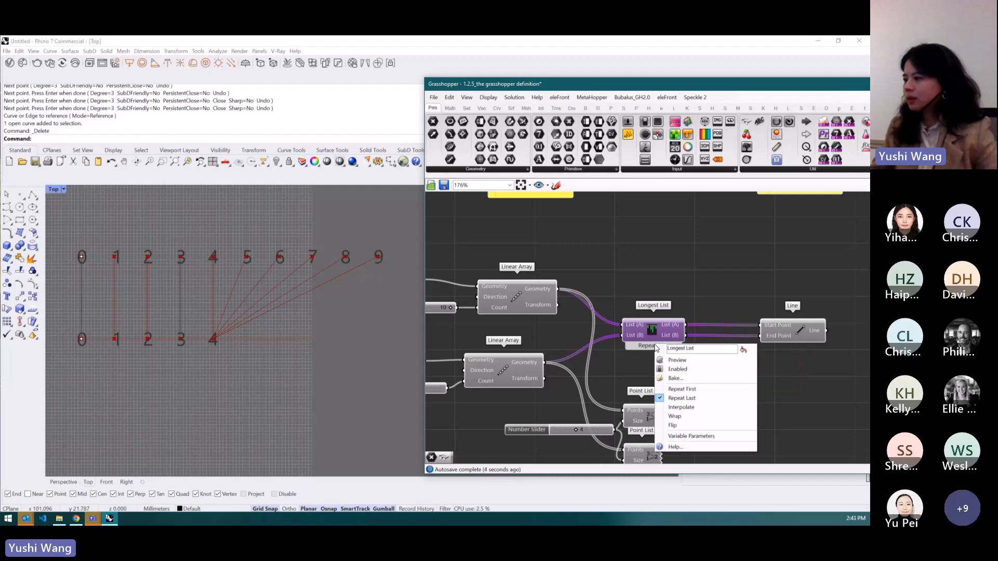
pyautogui.click(692, 391)
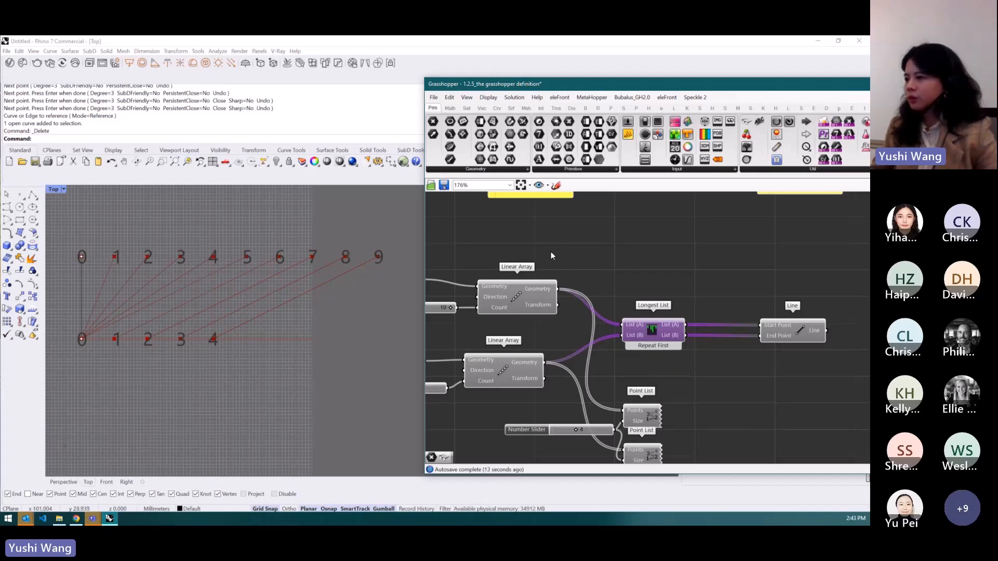
pyautogui.rightClick(663, 342)
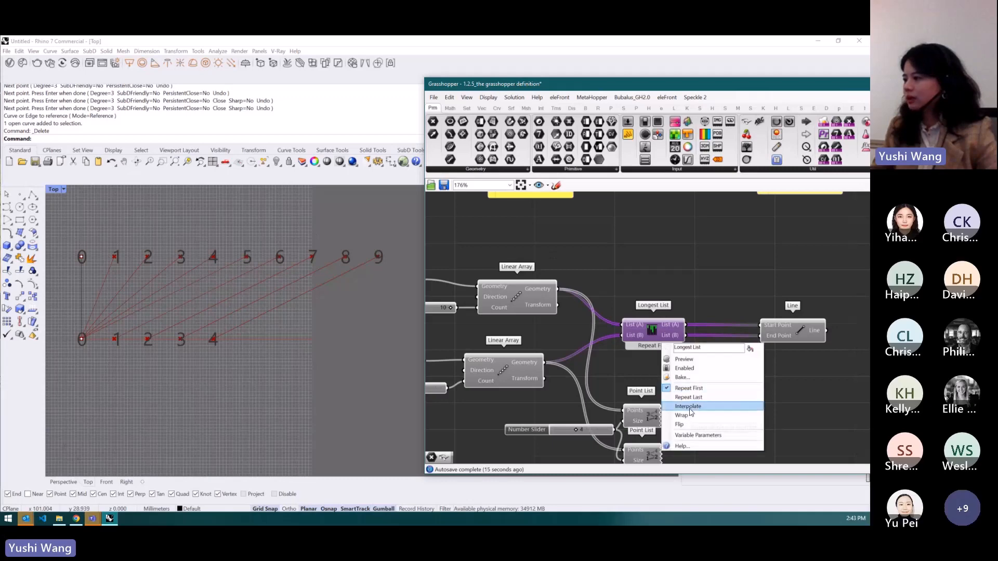
pyautogui.click(690, 408)
# - Switch the Longest List matching mode to Wrap, then to Flip
pyautogui.rightClick(652, 346)
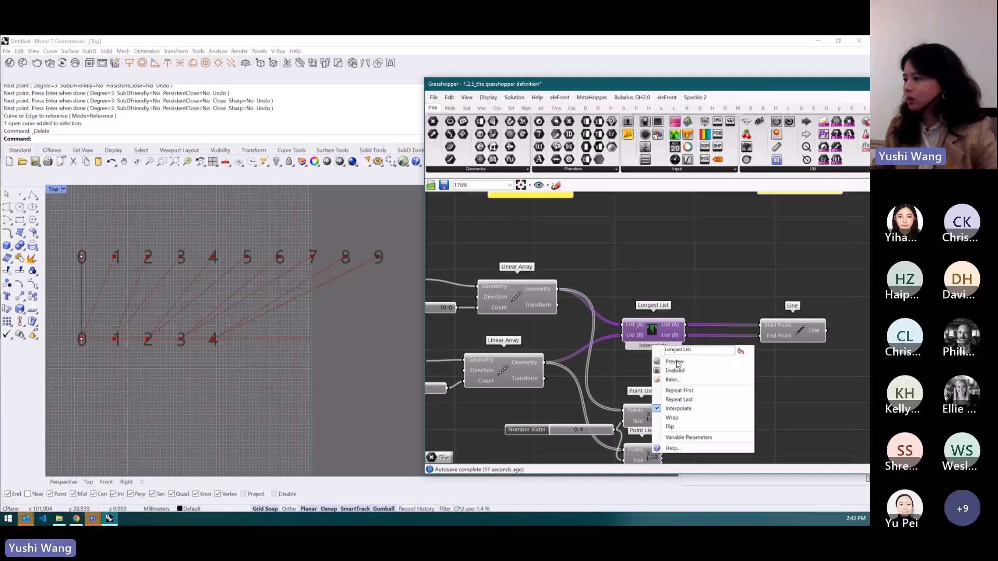
pyautogui.click(684, 418)
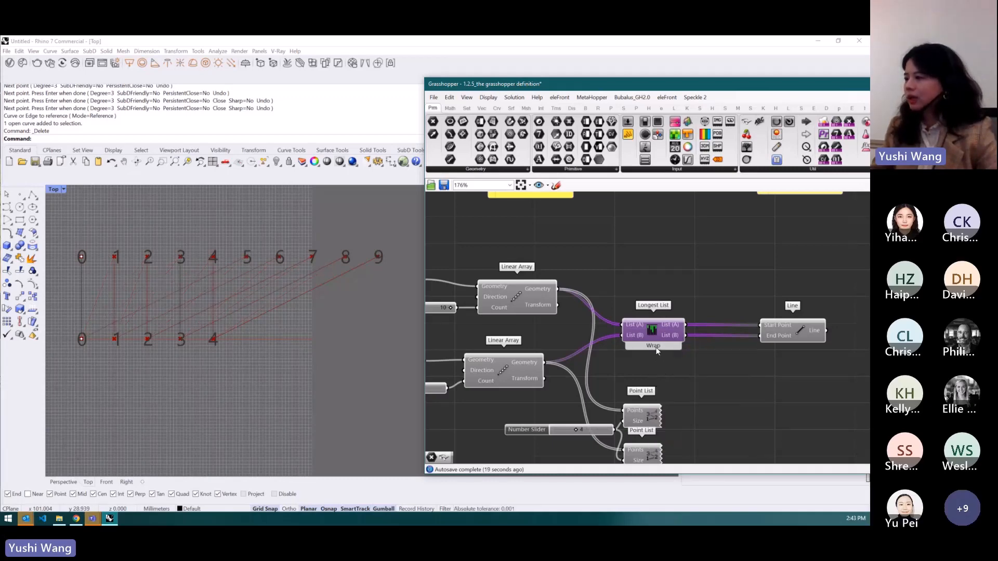
pyautogui.rightClick(656, 350)
pyautogui.click(676, 429)
# - Delete the Longest List component
pyautogui.scroll(-3, 604, 325)
pyautogui.moveTo(837, 360); pyautogui.dragTo(645, 329)
pyautogui.press('Delete')
pyautogui.scroll(2, 588, 315)
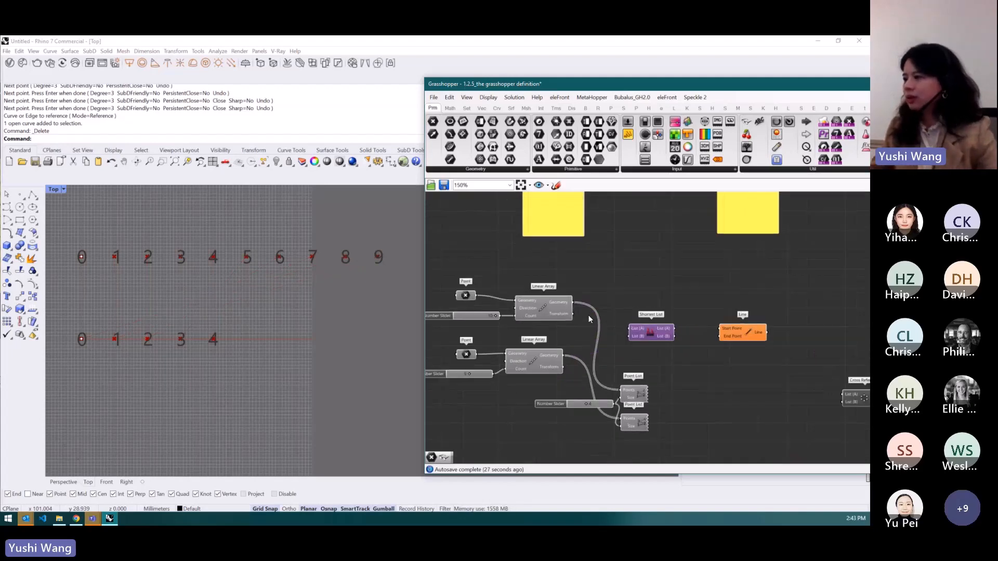
# - Wire both Linear Array geometry outputs into Shortest List and its outputs into the Line's Start Point and End Point
pyautogui.moveTo(571, 300); pyautogui.dragTo(637, 330)
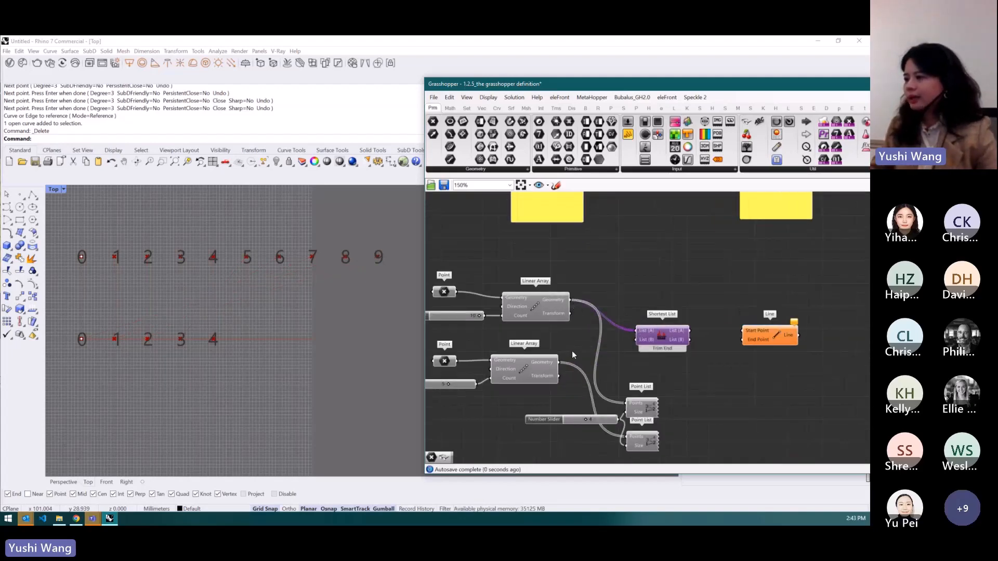
pyautogui.moveTo(560, 362); pyautogui.dragTo(637, 339)
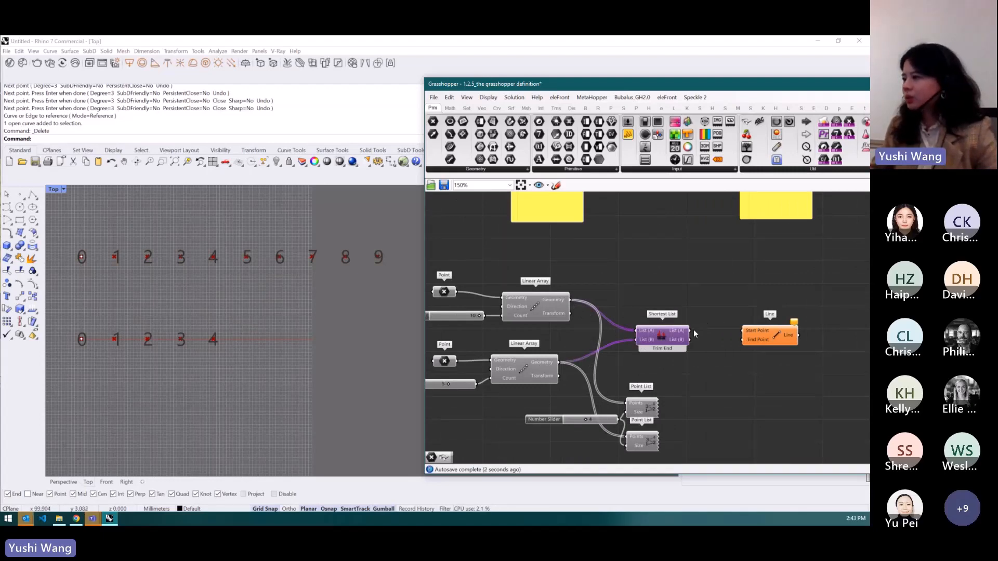
pyautogui.moveTo(691, 331); pyautogui.dragTo(744, 340)
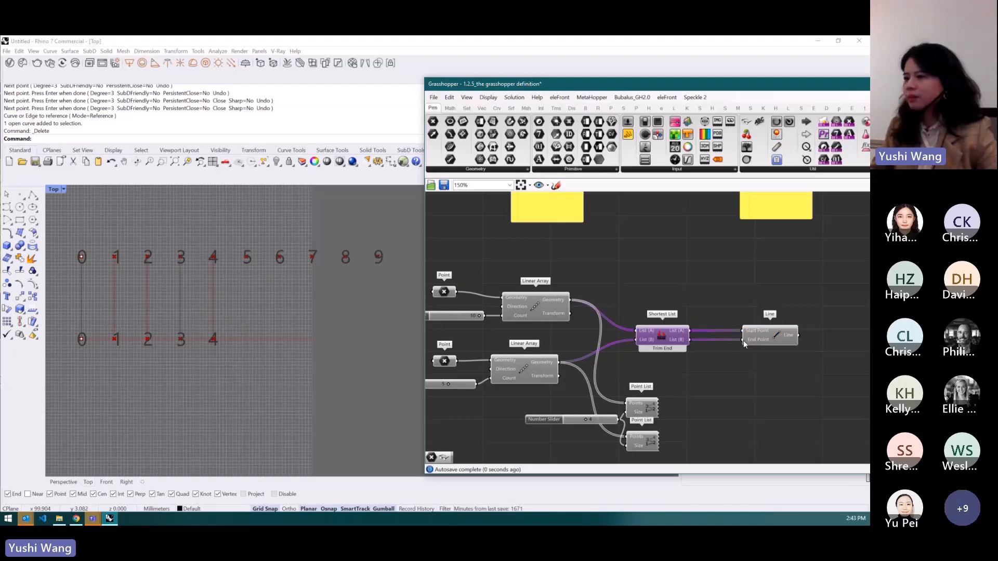
pyautogui.scroll(3, 254, 338)
pyautogui.scroll(-2, 268, 337)
pyautogui.scroll(-1, 467, 314)
pyautogui.scroll(-1, 377, 318)
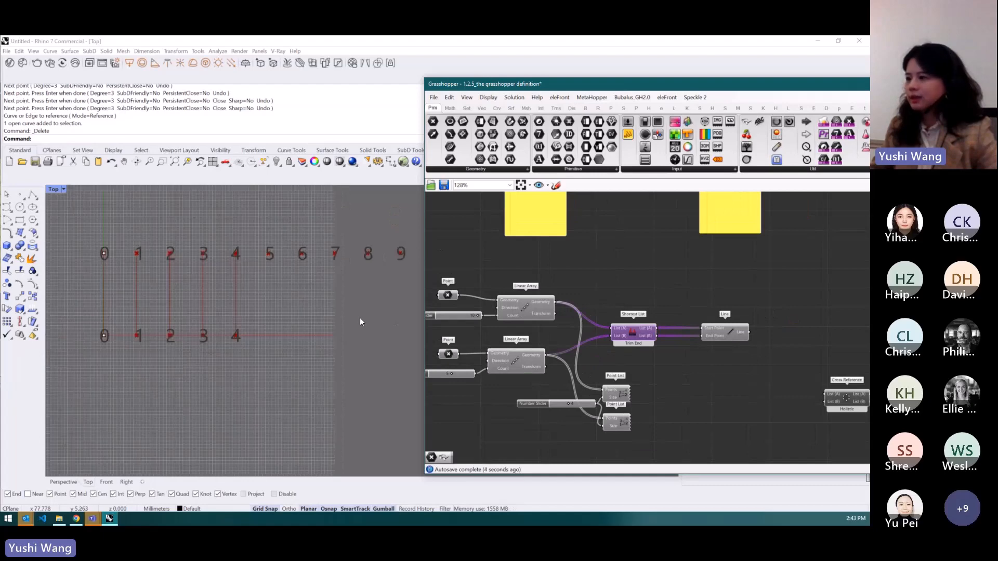
pyautogui.scroll(1, 624, 342)
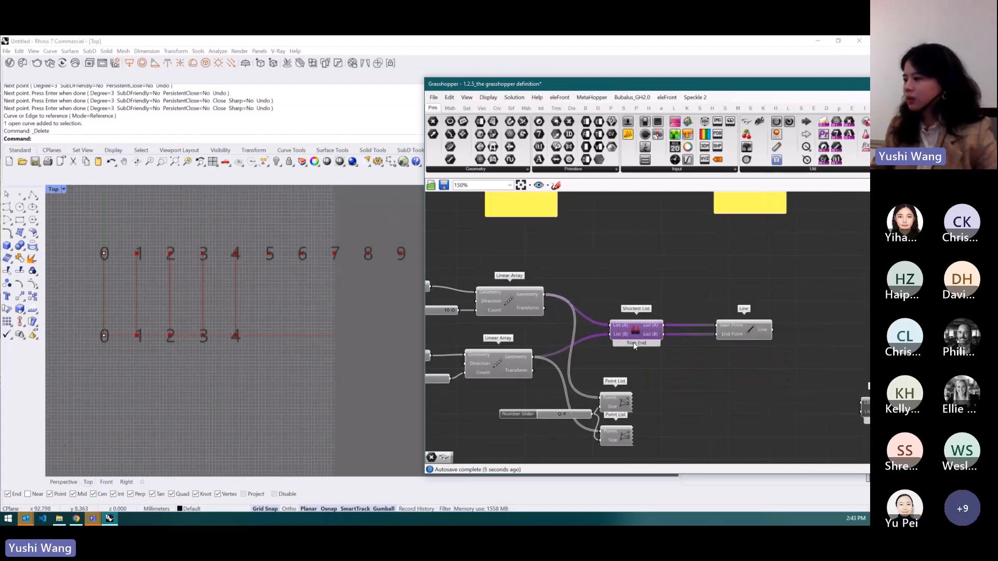
# - Switch the Shortest List matching mode to Trim Start, then to Interpolate
pyautogui.rightClick(633, 342)
pyautogui.click(670, 387)
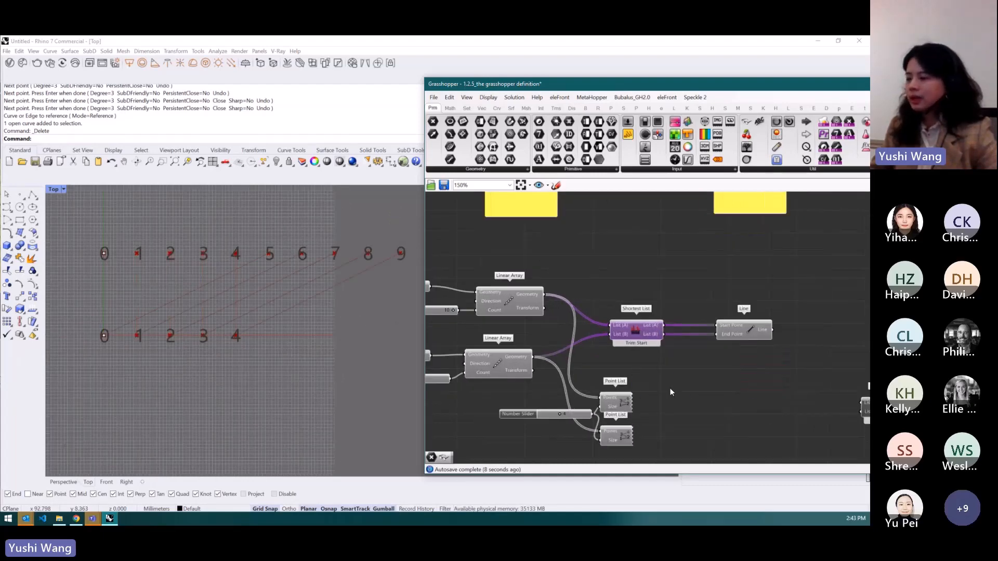
pyautogui.rightClick(643, 343)
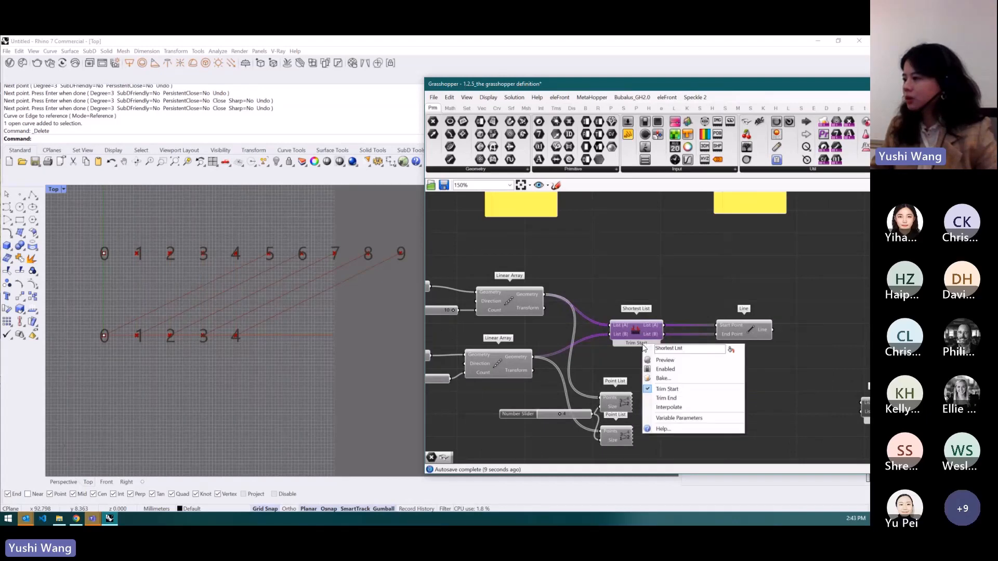
pyautogui.click(688, 409)
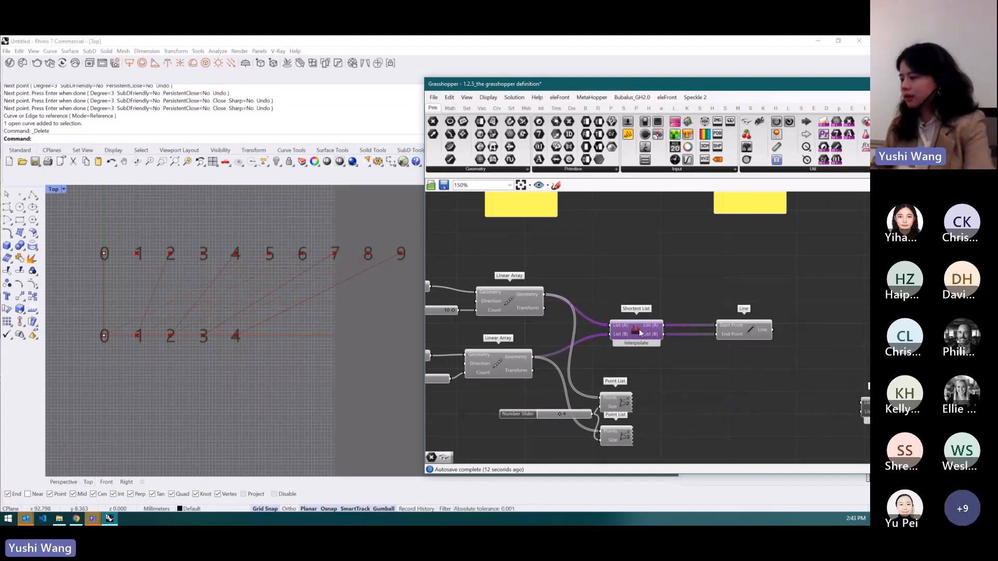
# - Move the Cross Reference component into place and delete the Shortest List component
pyautogui.scroll(-1, 796, 382)
pyautogui.moveTo(867, 411); pyautogui.dragTo(650, 332)
pyautogui.click(657, 336)
pyautogui.press('Delete')
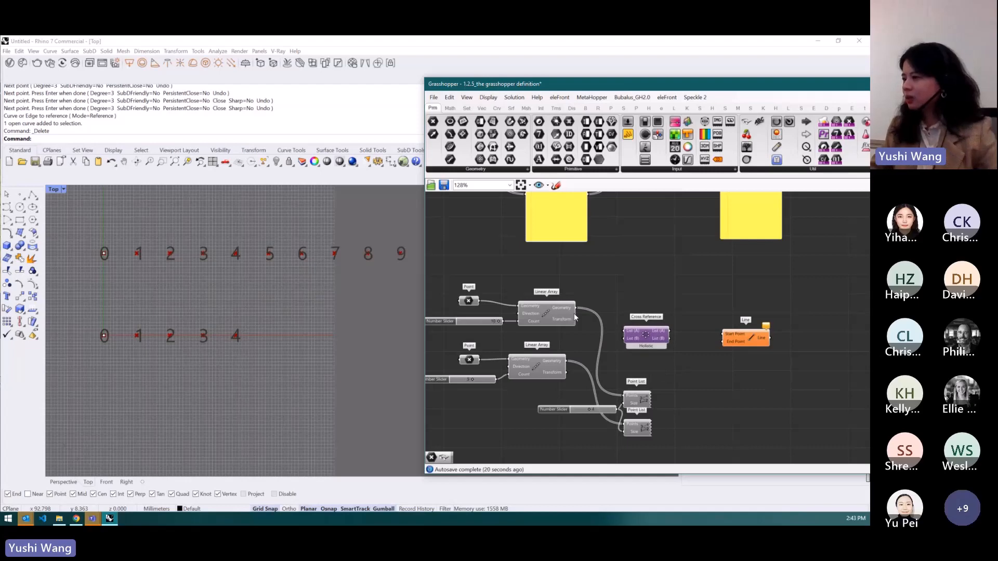
# - Wire both Linear Arrays through Cross Reference into the Line component's start and end points
pyautogui.moveTo(576, 308); pyautogui.dragTo(625, 331)
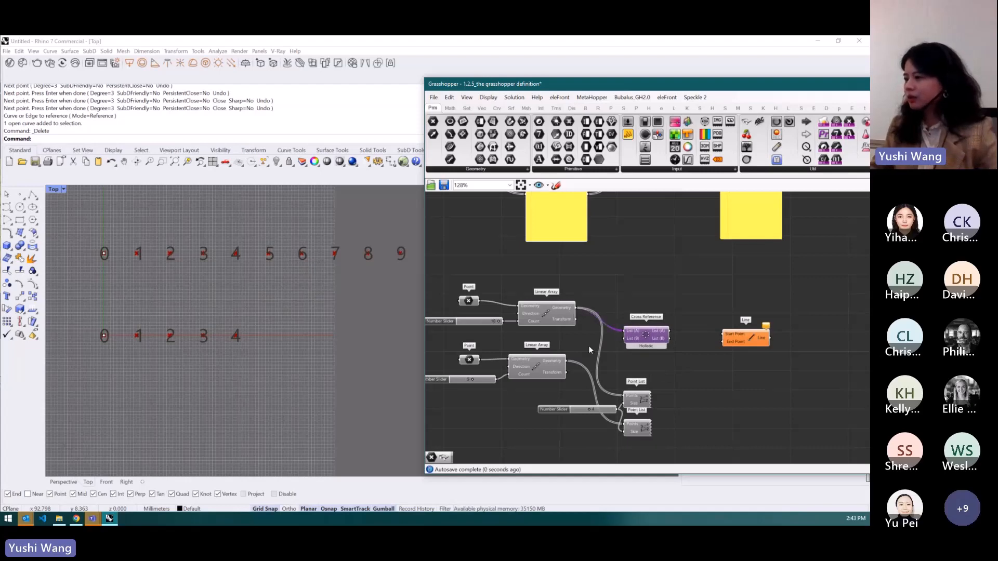
pyautogui.moveTo(586, 356); pyautogui.dragTo(722, 347)
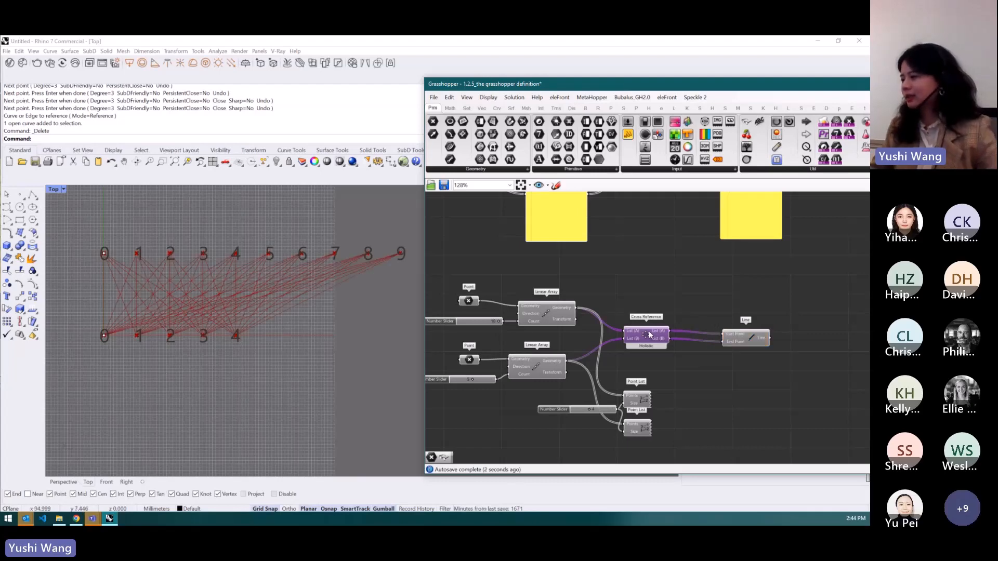
pyautogui.moveTo(657, 334); pyautogui.dragTo(665, 335)
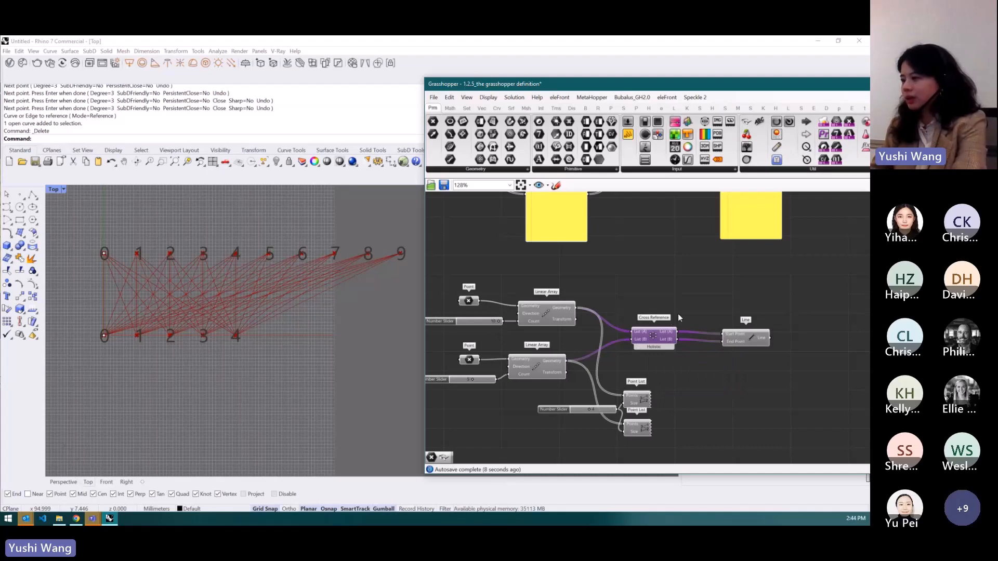
# - Delete the Cross Reference component and reconnect the Linear Arrays directly to the Line's Start Point and End Point
pyautogui.press('Delete')
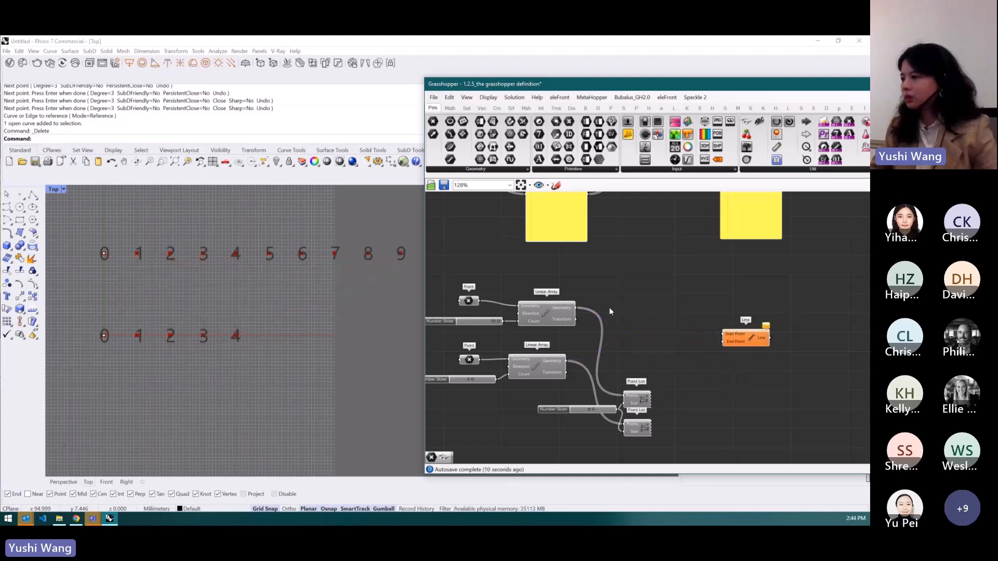
pyautogui.moveTo(578, 308); pyautogui.dragTo(723, 334)
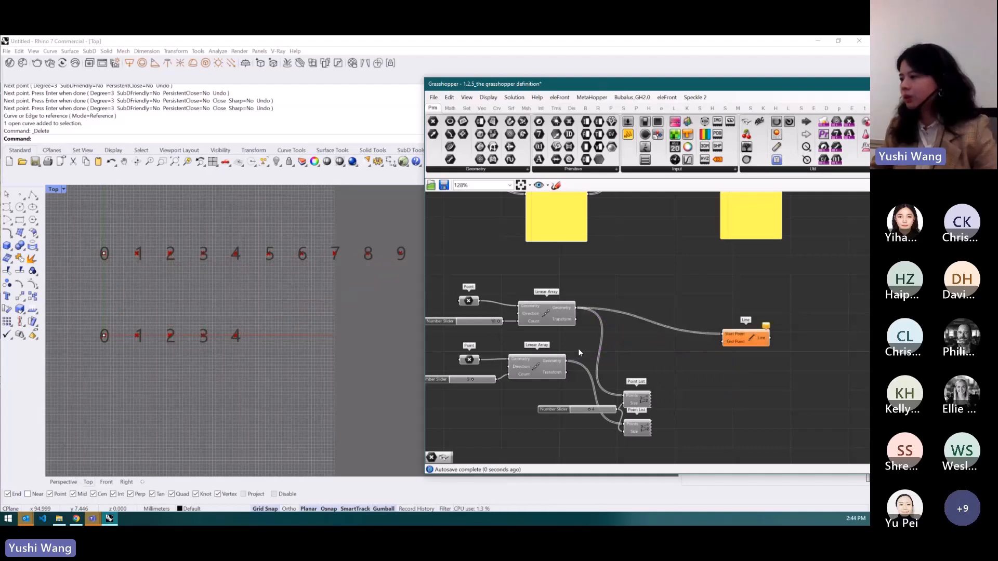
pyautogui.moveTo(566, 365); pyautogui.dragTo(723, 342)
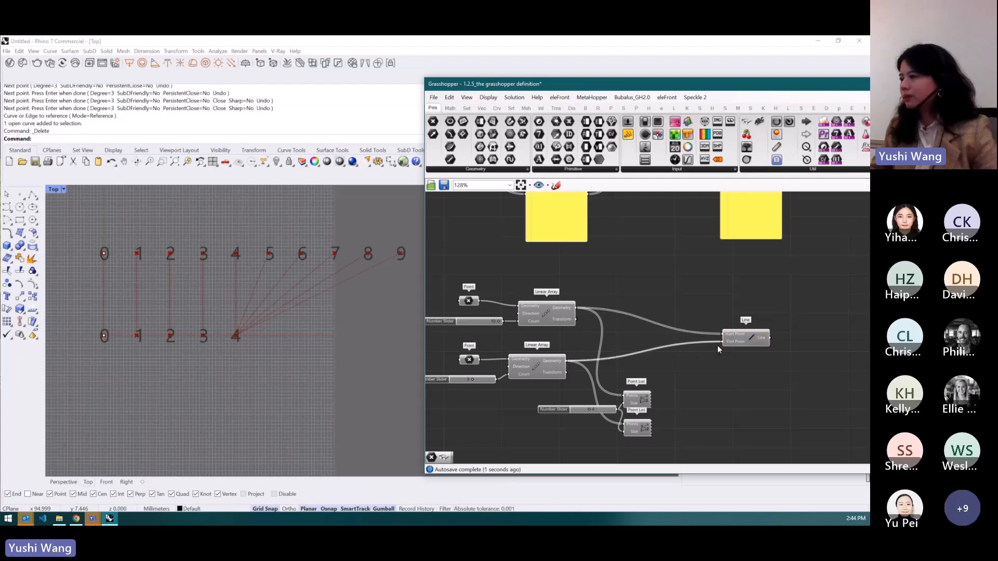
# - Browse the canvas to the next Addition definition fed by panels
pyautogui.scroll(-3, 677, 363)
pyautogui.scroll(-1, 661, 315)
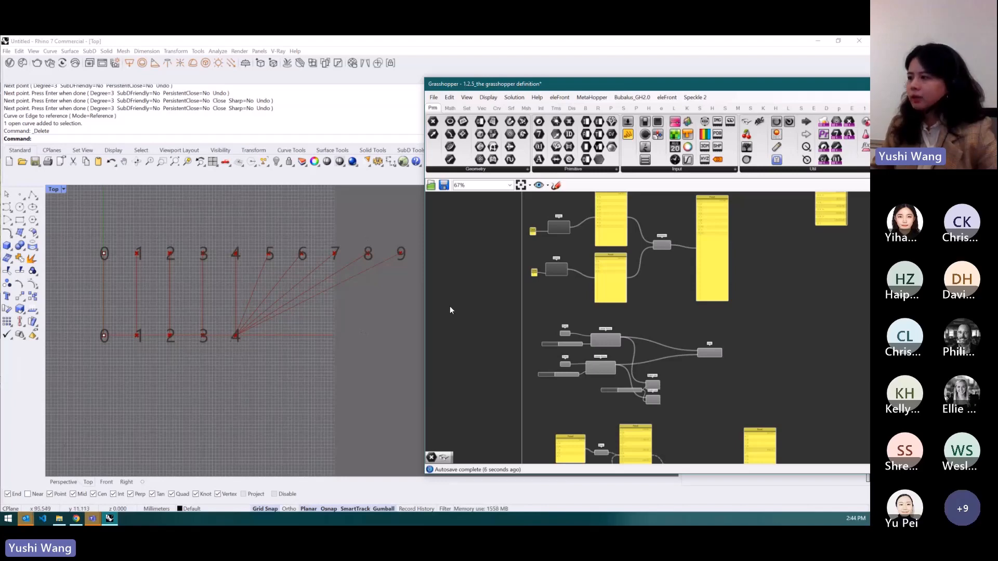
pyautogui.scroll(-2, 473, 364)
pyautogui.scroll(4, 557, 291)
pyautogui.scroll(-2, 544, 406)
pyautogui.scroll(4, 606, 290)
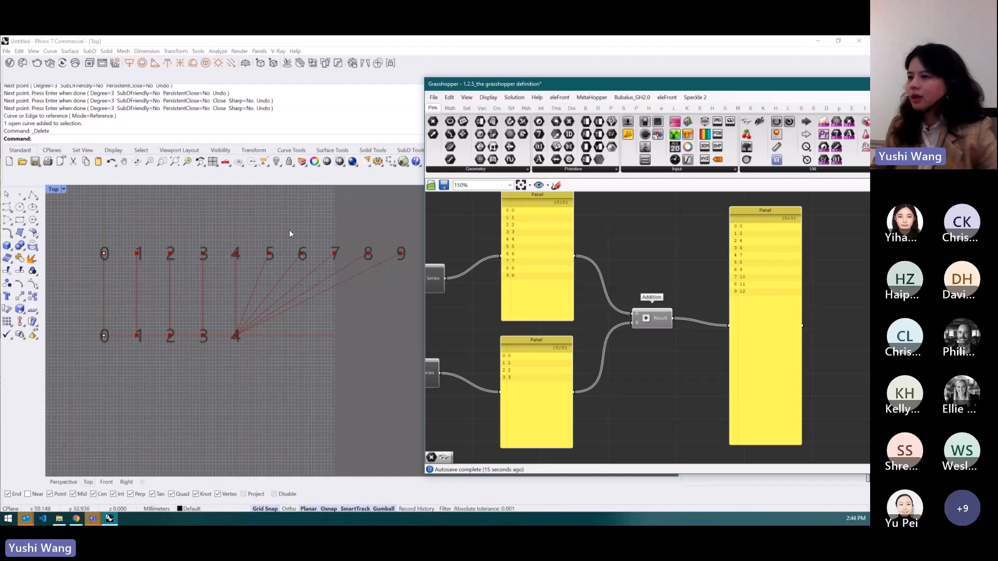
pyautogui.scroll(-5, 662, 248)
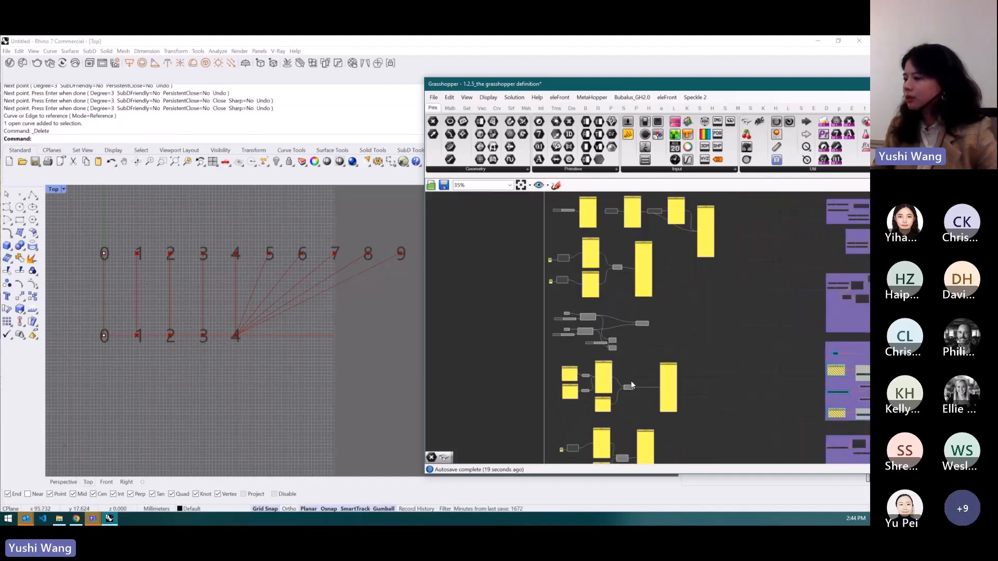
pyautogui.scroll(5, 623, 410)
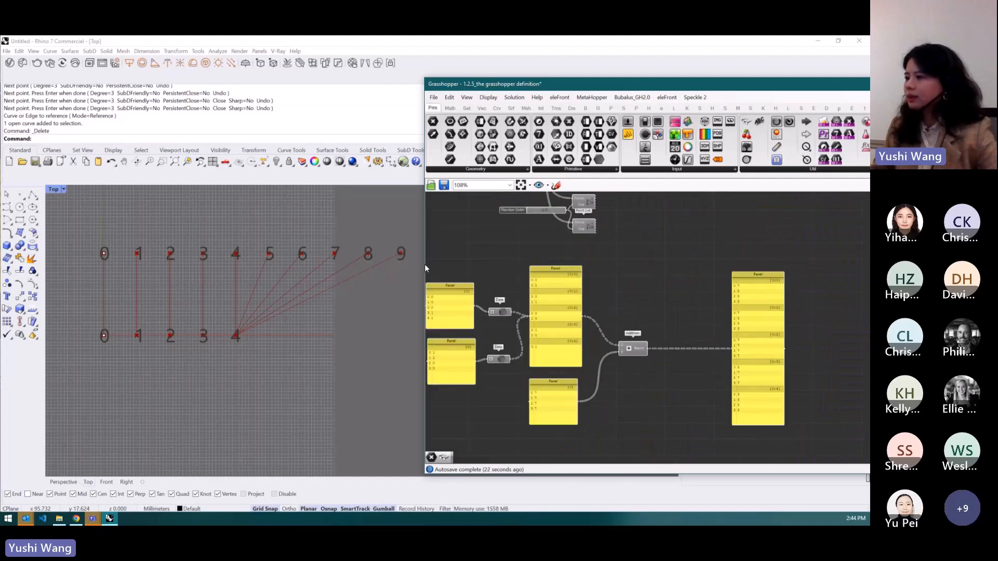
# - Rearrange the Addition definition, moving the third input panel above the Addition component and shifting the output panel
pyautogui.moveTo(424, 264); pyautogui.dragTo(358, 265)
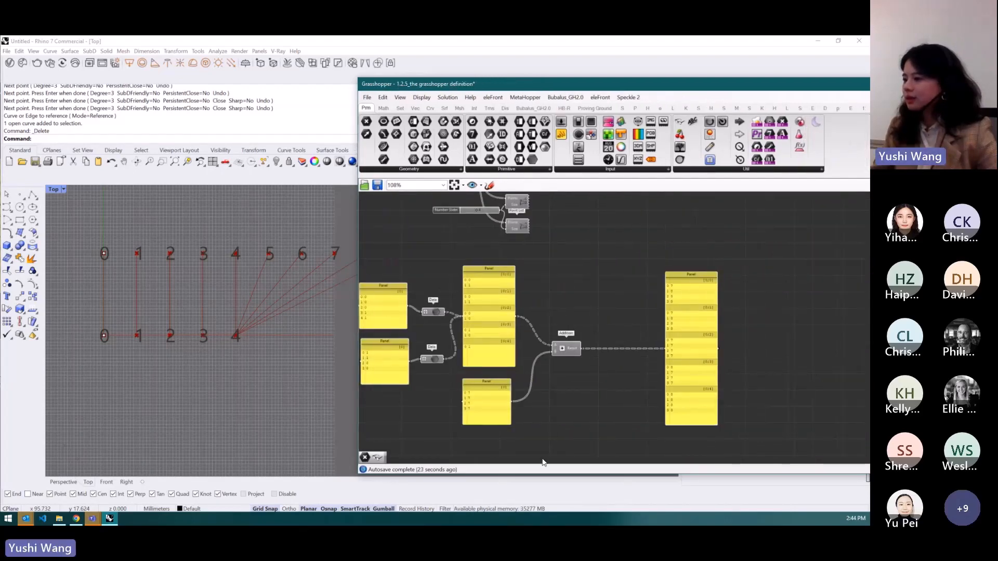
pyautogui.moveTo(543, 475); pyautogui.dragTo(543, 517)
pyautogui.scroll(2, 587, 390)
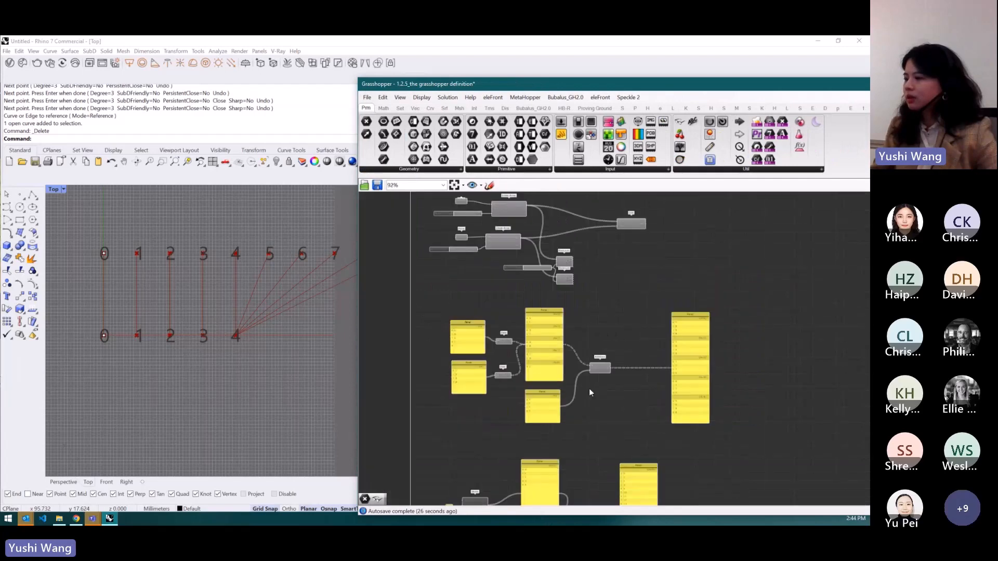
pyautogui.click(509, 415)
pyautogui.moveTo(510, 411); pyautogui.dragTo(586, 280)
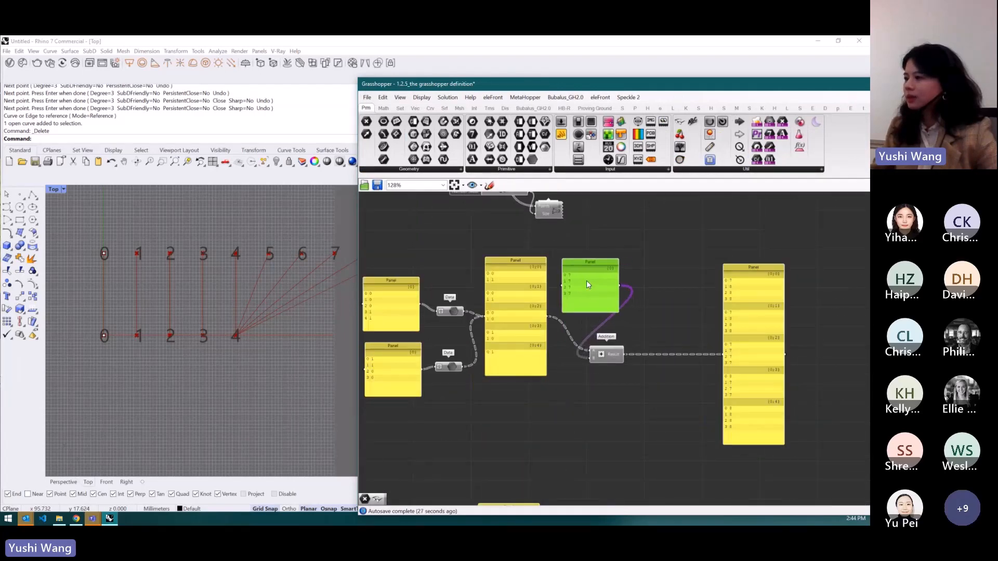
pyautogui.moveTo(765, 326); pyautogui.dragTo(691, 324)
pyautogui.scroll(2, 785, 335)
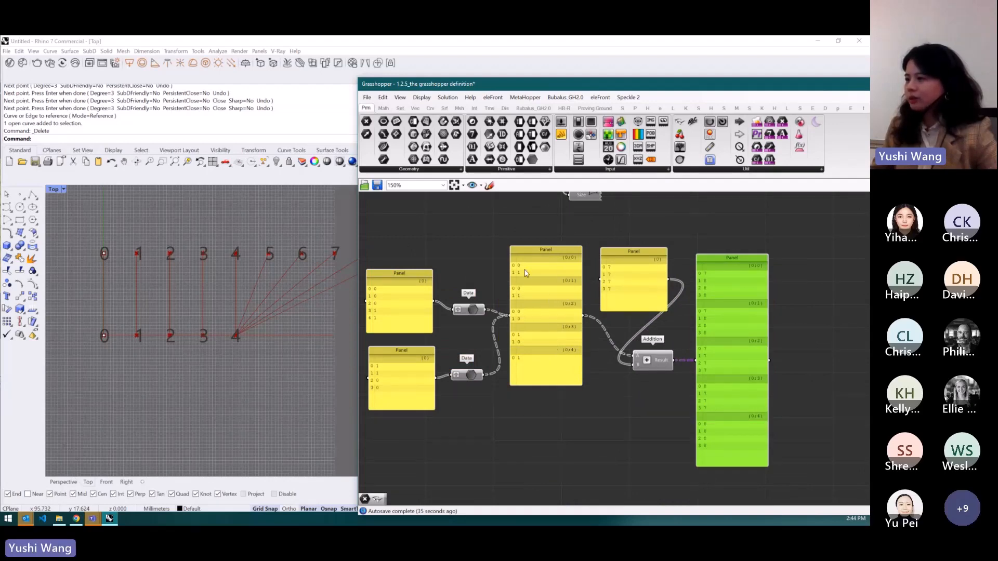
pyautogui.click(660, 216)
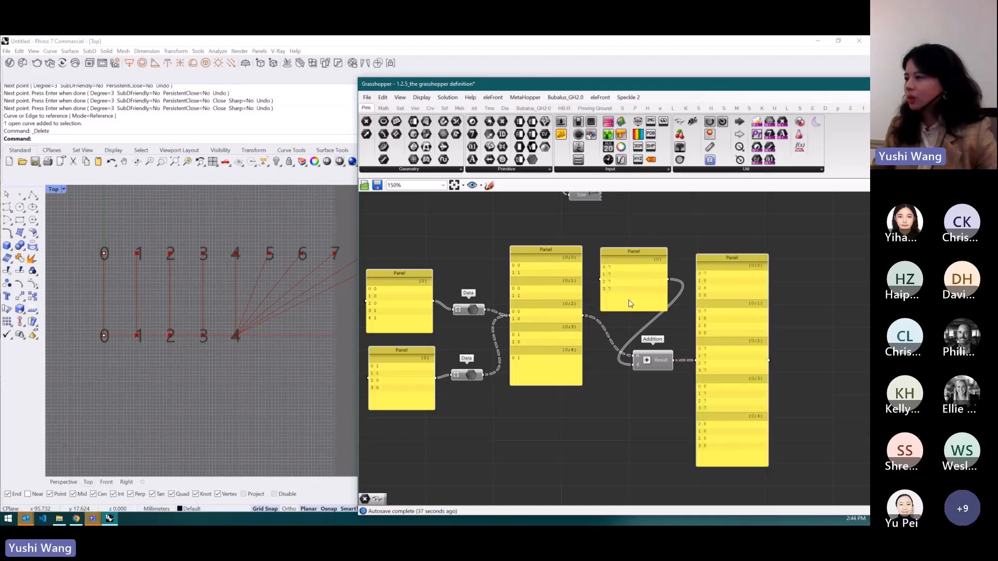
pyautogui.scroll(2, 660, 286)
pyautogui.scroll(-2, 613, 275)
pyautogui.moveTo(611, 269); pyautogui.dragTo(645, 270)
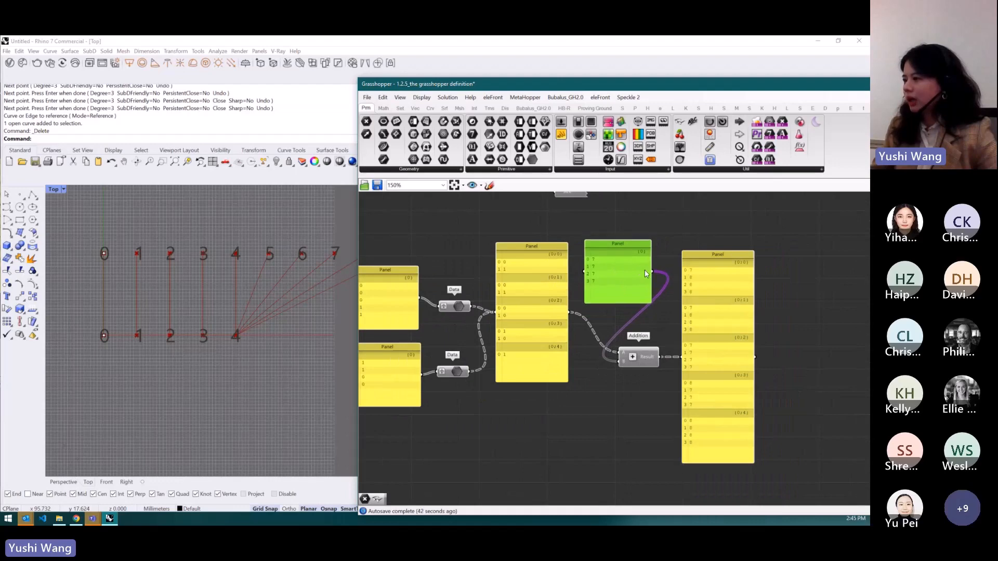
pyautogui.moveTo(725, 288); pyautogui.dragTo(735, 275)
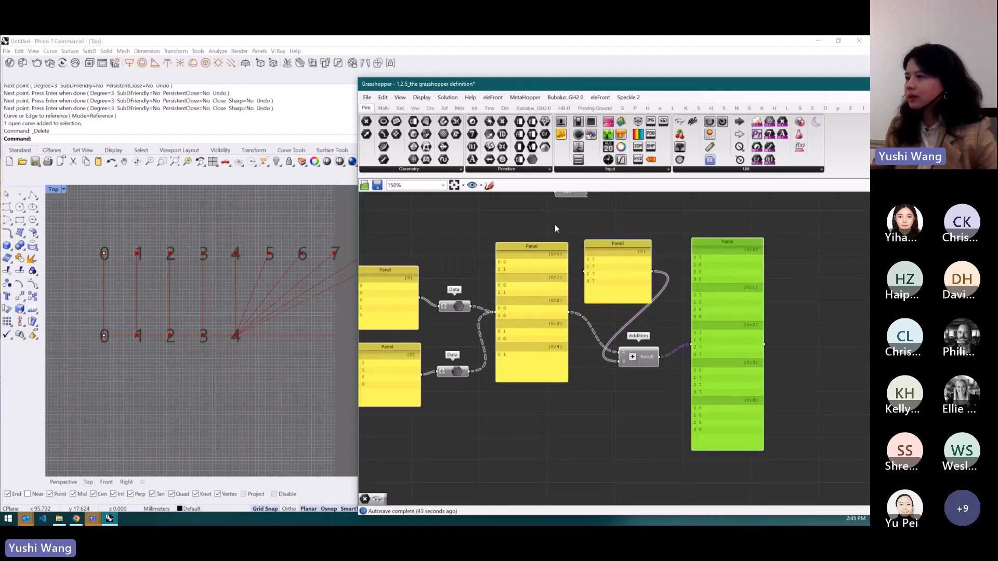
# - Open the canvas markup tool and set its pen colour to red
pyautogui.click(489, 187)
pyautogui.click(517, 200)
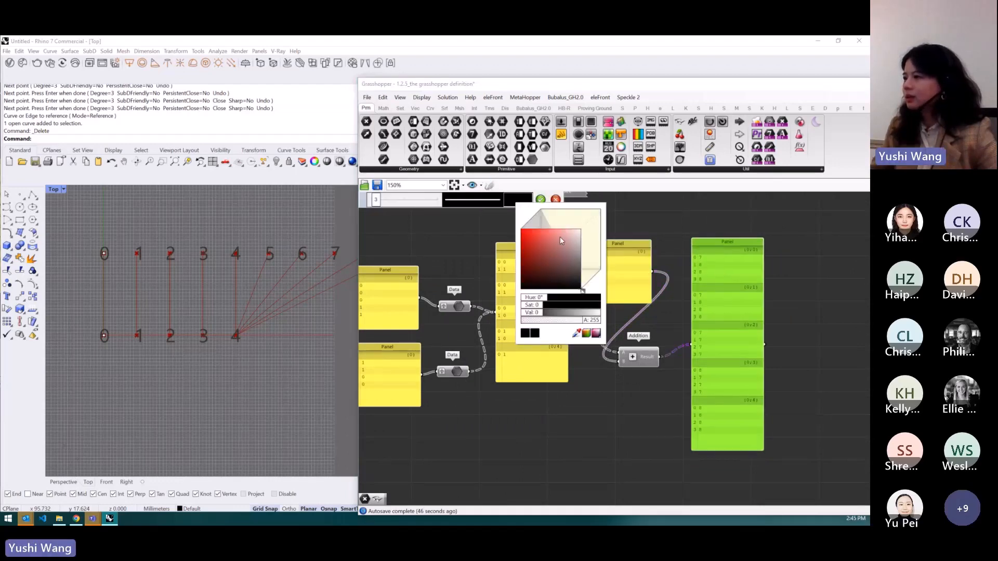
pyautogui.moveTo(566, 270); pyautogui.dragTo(540, 231)
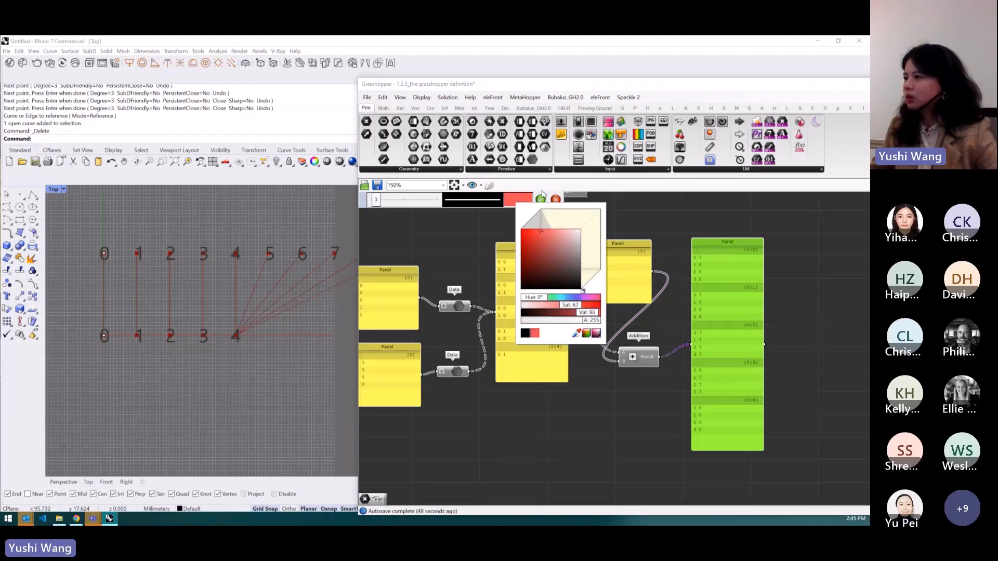
pyautogui.hotkey('alt', 'Tab')
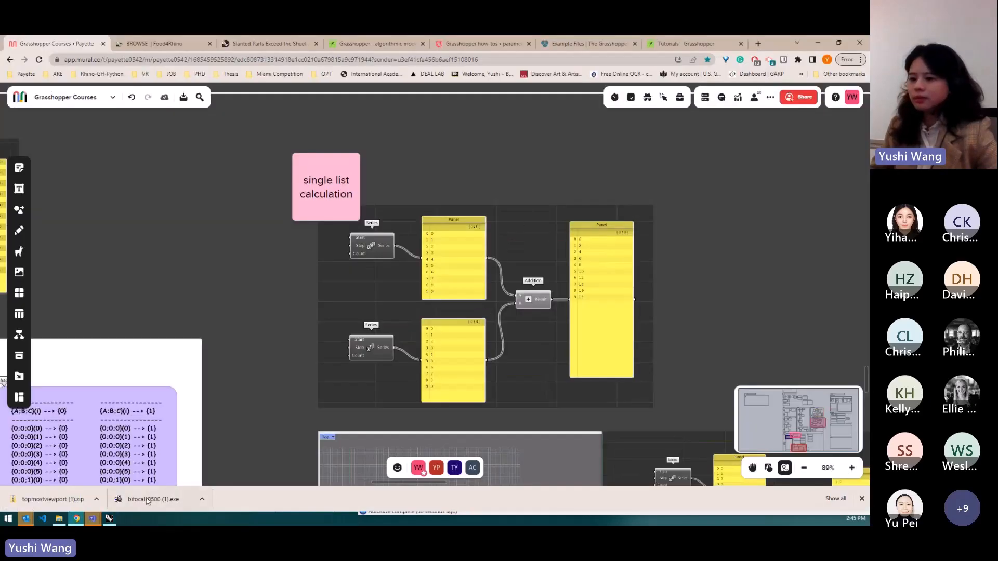
pyautogui.hotkey('alt', 'Tab')
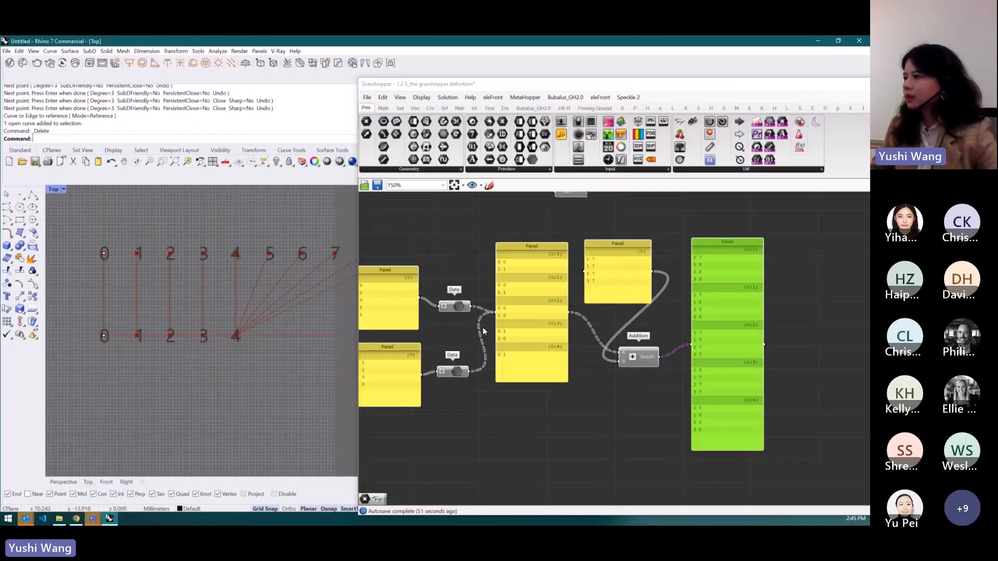
pyautogui.click(490, 186)
pyautogui.click(518, 199)
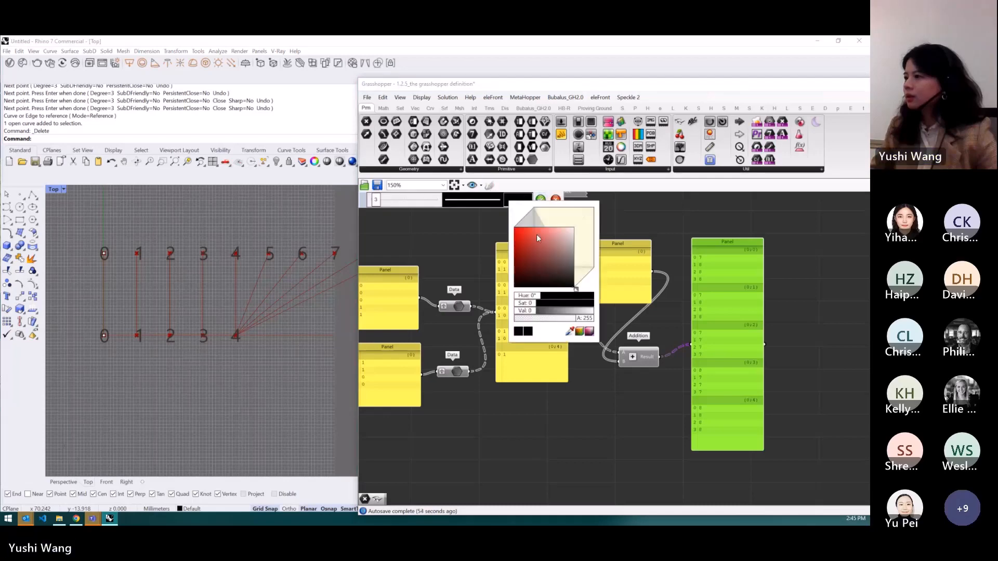
pyautogui.moveTo(536, 268); pyautogui.dragTo(523, 231)
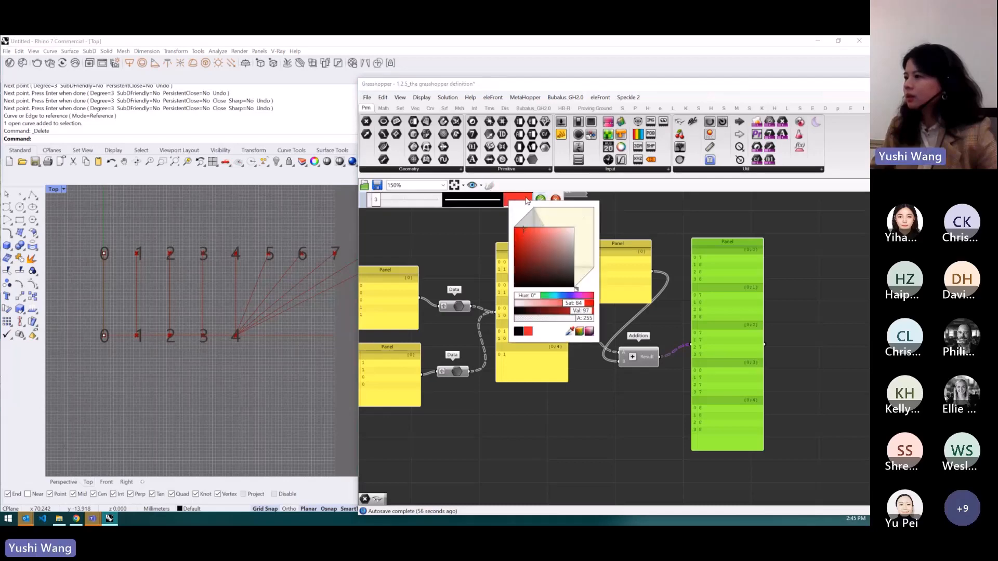
pyautogui.click(527, 201)
pyautogui.click(502, 240)
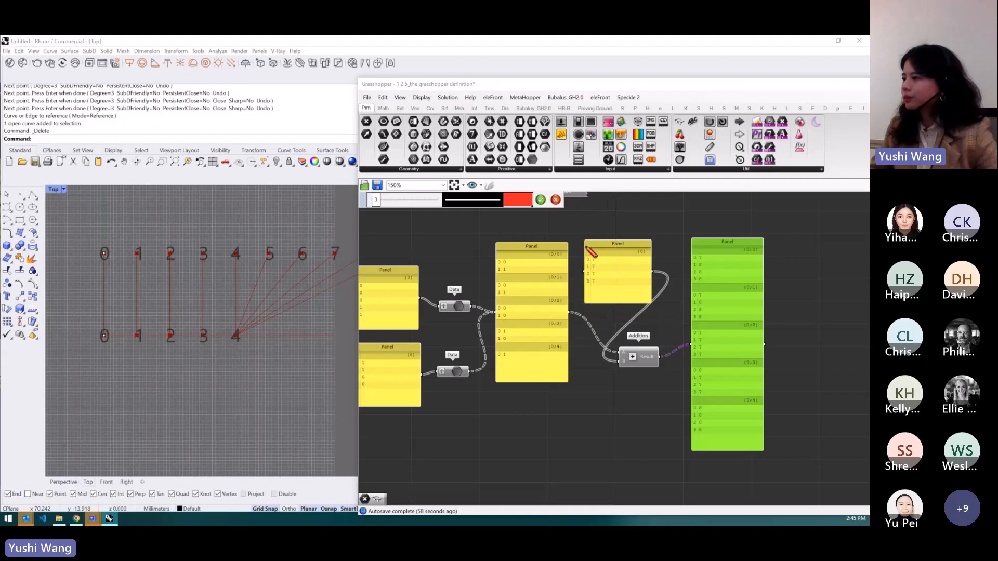
# - Draw red markup lines linking matching items across the input panels and the output panel, then close the markup tool
pyautogui.scroll(1, 550, 259)
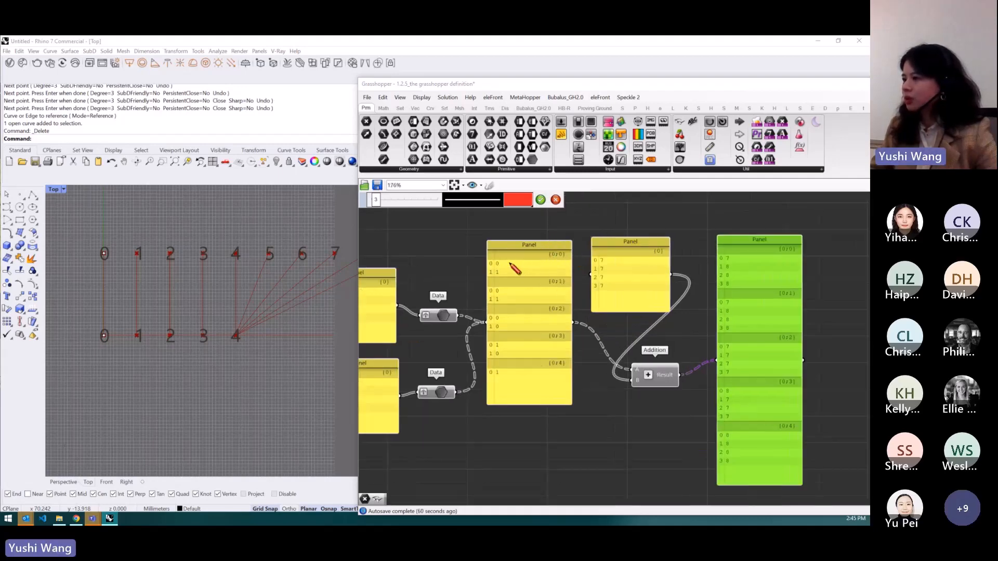
pyautogui.moveTo(507, 265); pyautogui.dragTo(707, 262)
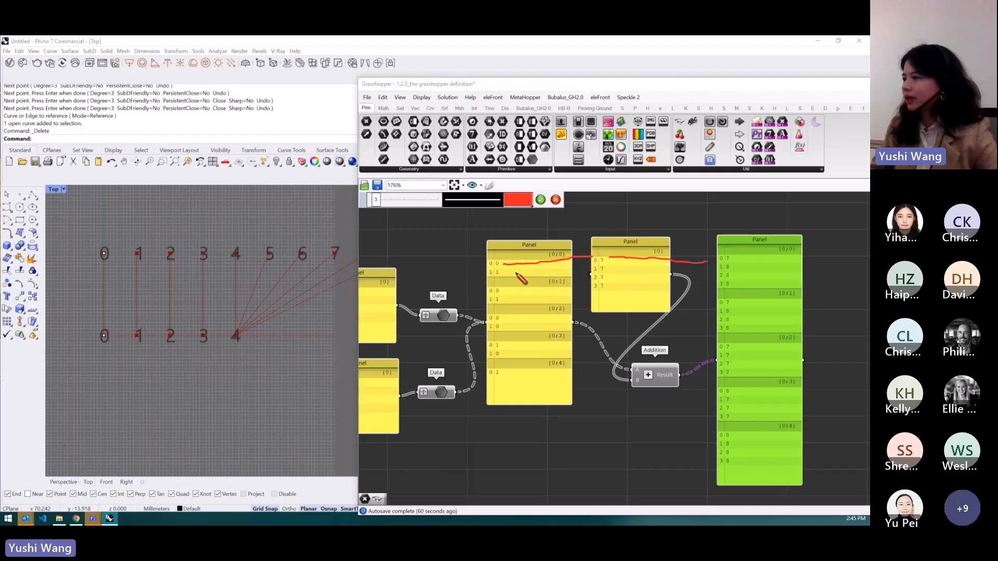
pyautogui.moveTo(507, 272); pyautogui.dragTo(721, 264)
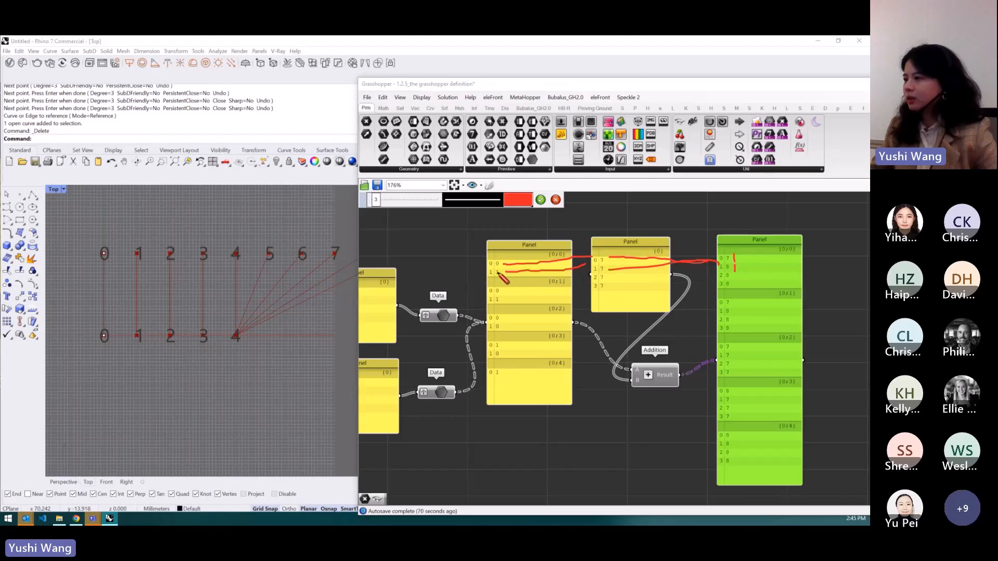
pyautogui.moveTo(502, 268); pyautogui.dragTo(499, 274)
pyautogui.moveTo(507, 273); pyautogui.dragTo(594, 280)
pyautogui.moveTo(519, 277); pyautogui.dragTo(594, 281)
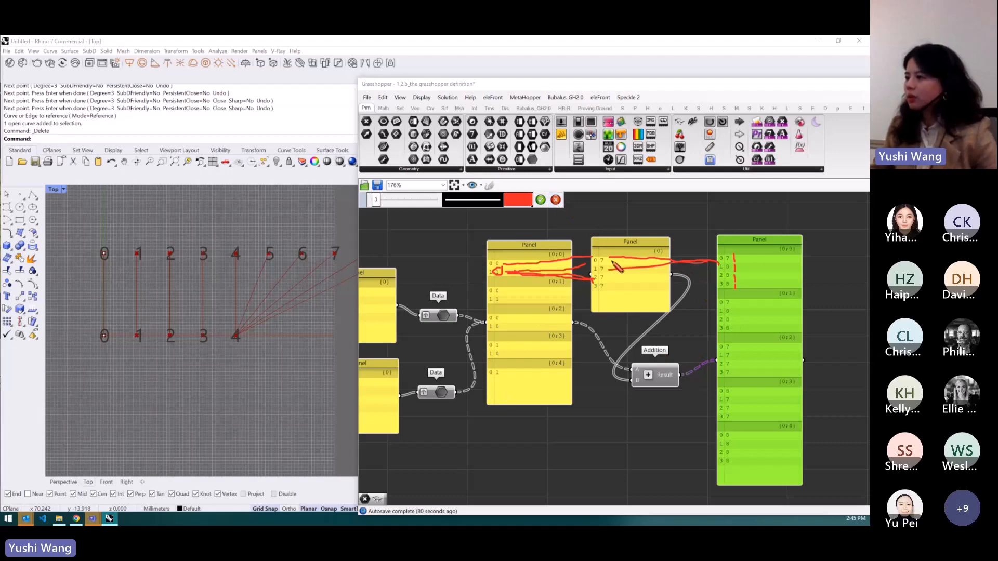
pyautogui.click(556, 201)
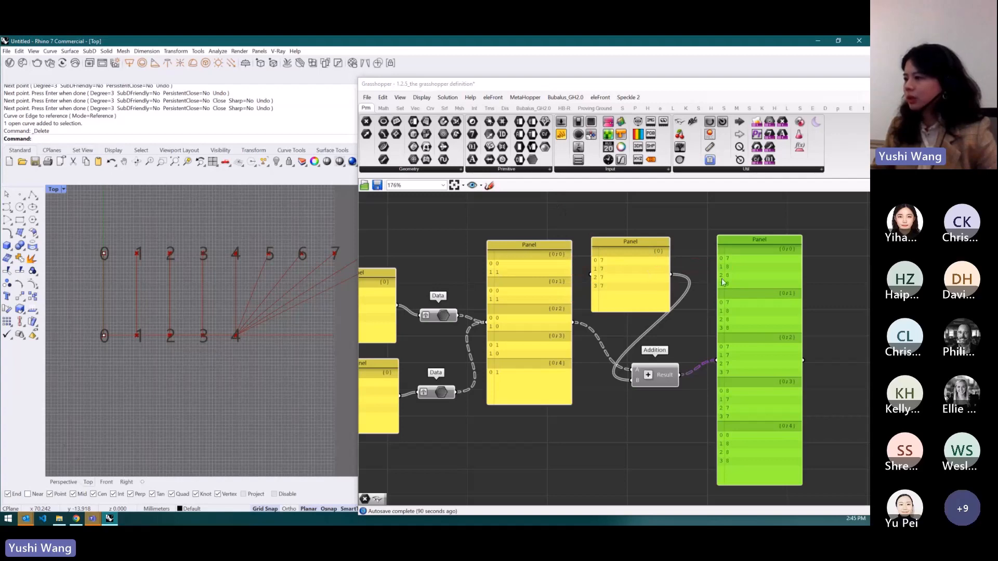
# - Switch to the Mural board and browse the Data Type section's example definitions
pyautogui.scroll(-3, 722, 279)
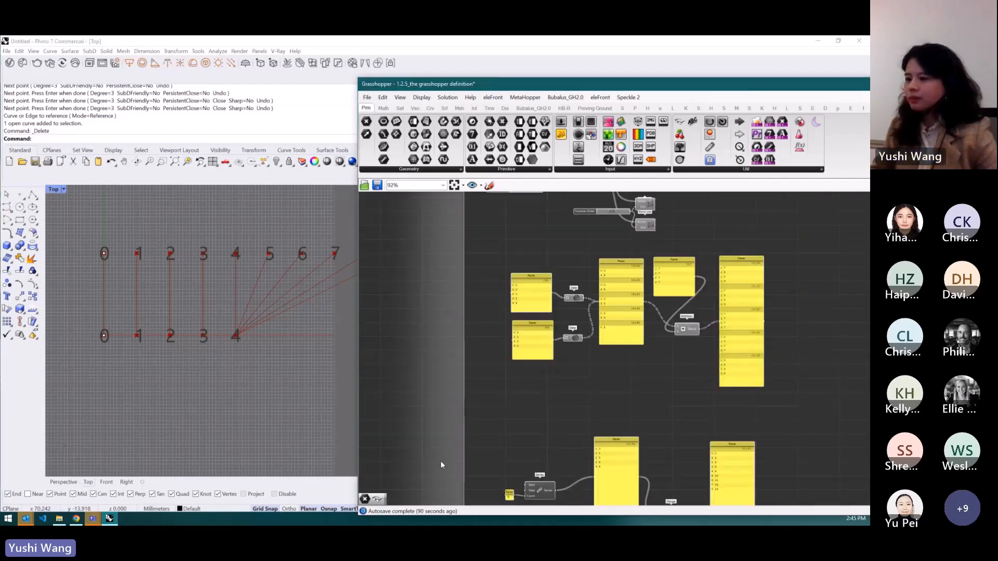
pyautogui.click(76, 519)
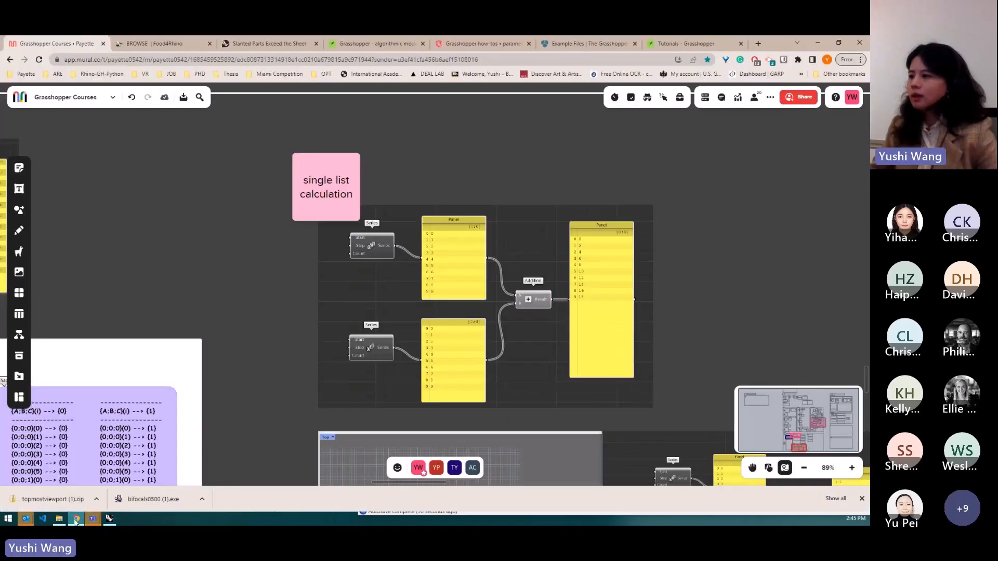
pyautogui.scroll(-10, 450, 157)
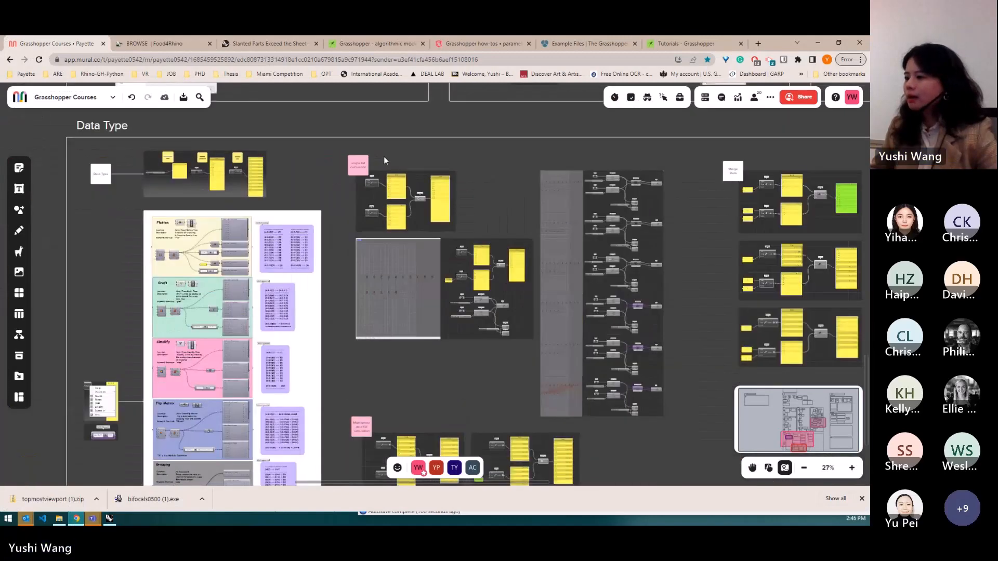
pyautogui.scroll(-4, 463, 342)
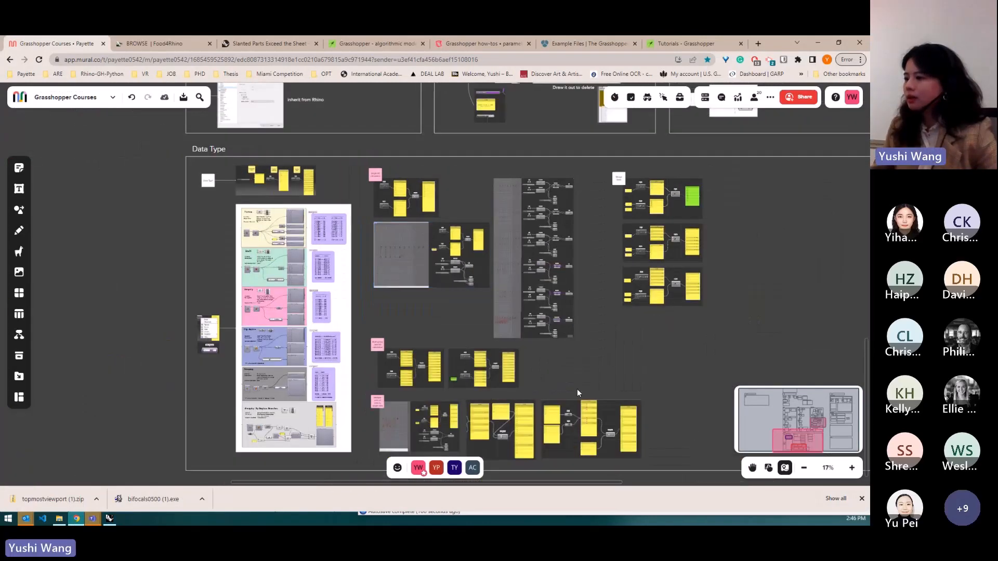
pyautogui.scroll(10, 600, 451)
pyautogui.scroll(3, 600, 451)
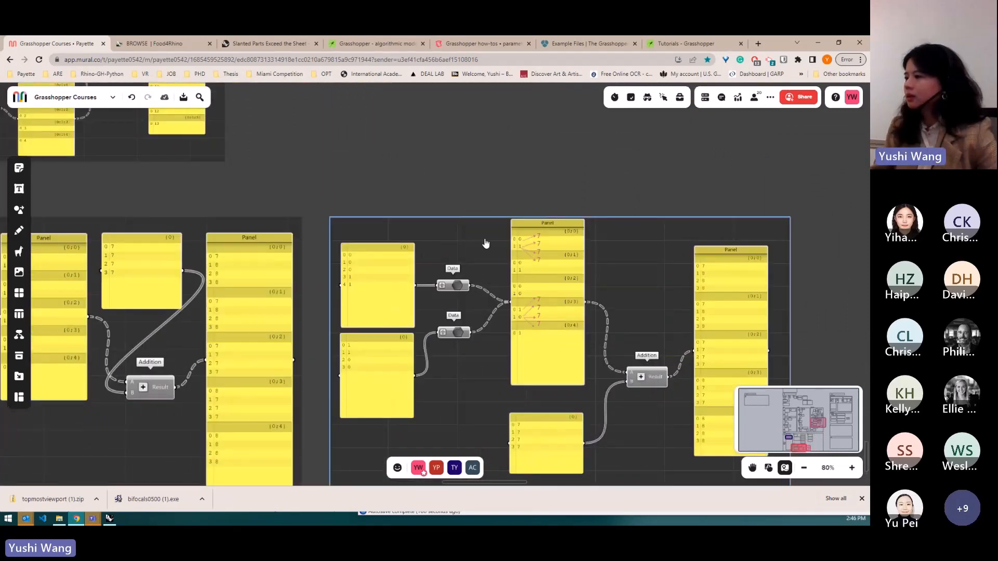
pyautogui.scroll(-5, 657, 329)
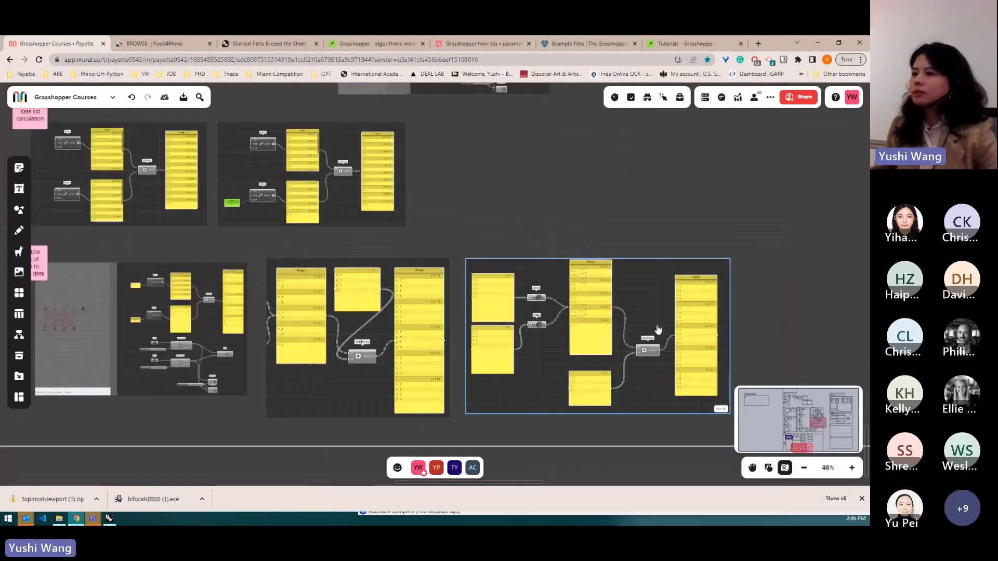
pyautogui.scroll(-2, 652, 341)
pyautogui.scroll(1, 164, 286)
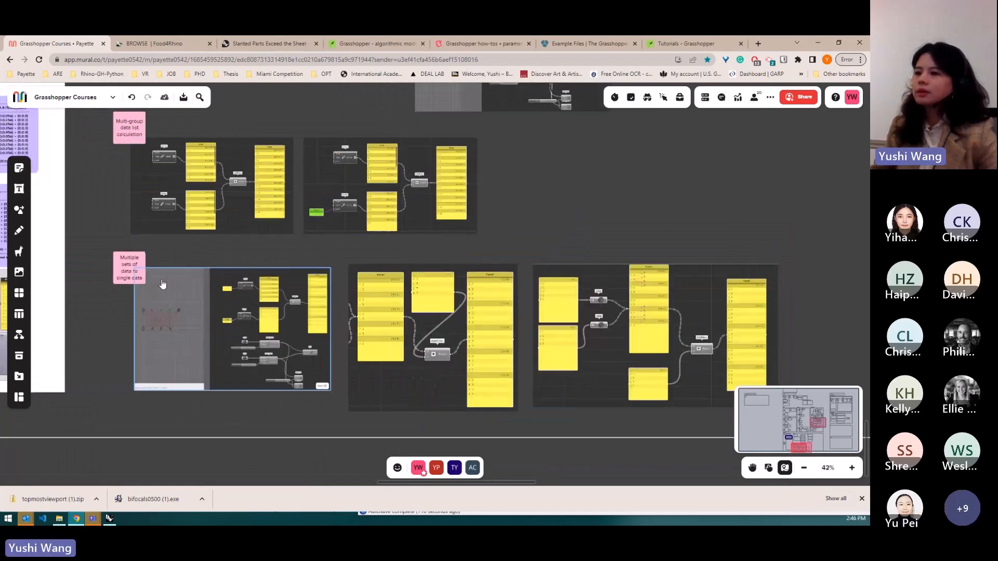
pyautogui.scroll(2, 163, 284)
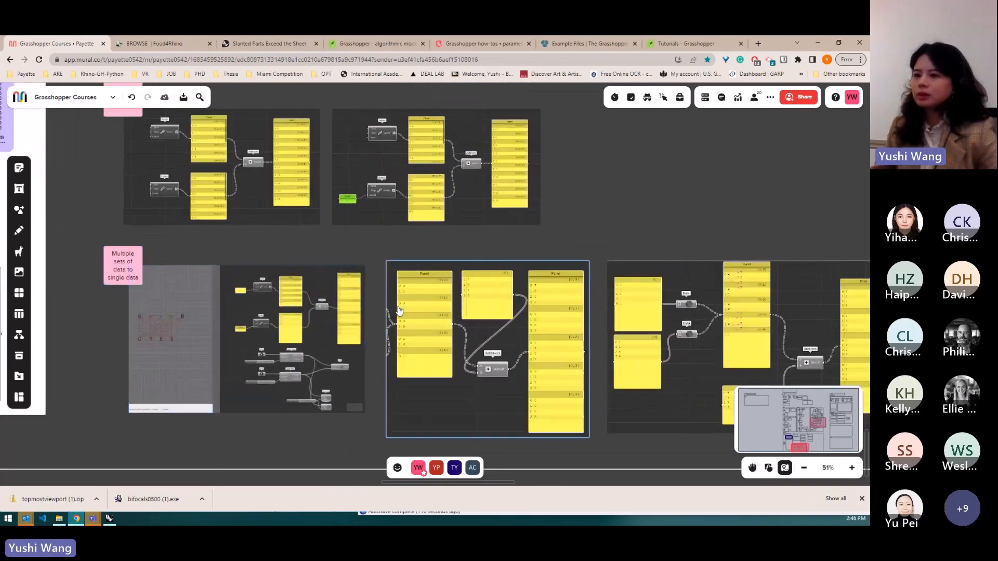
pyautogui.scroll(-1, 382, 382)
pyautogui.scroll(1, 362, 125)
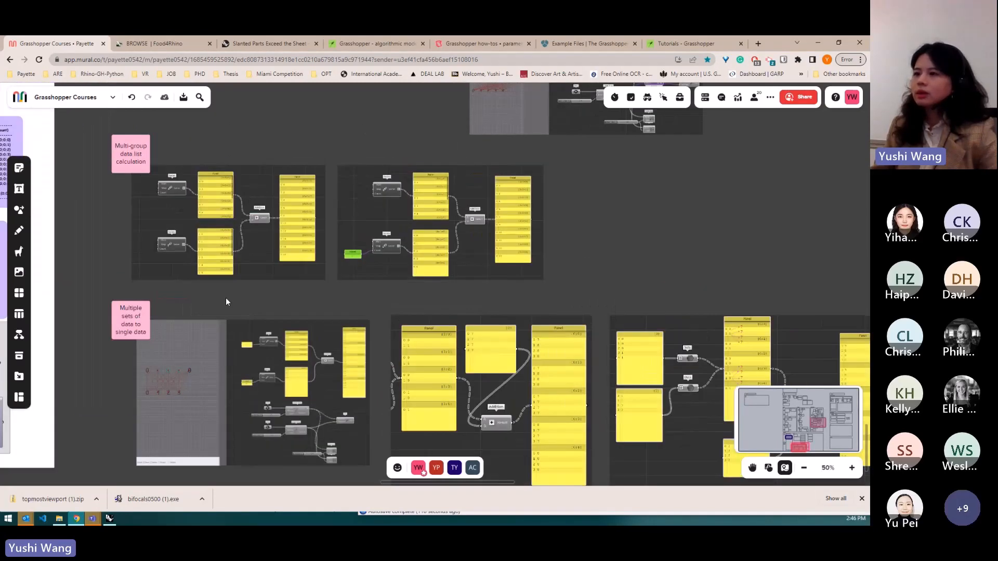
pyautogui.scroll(1, 226, 297)
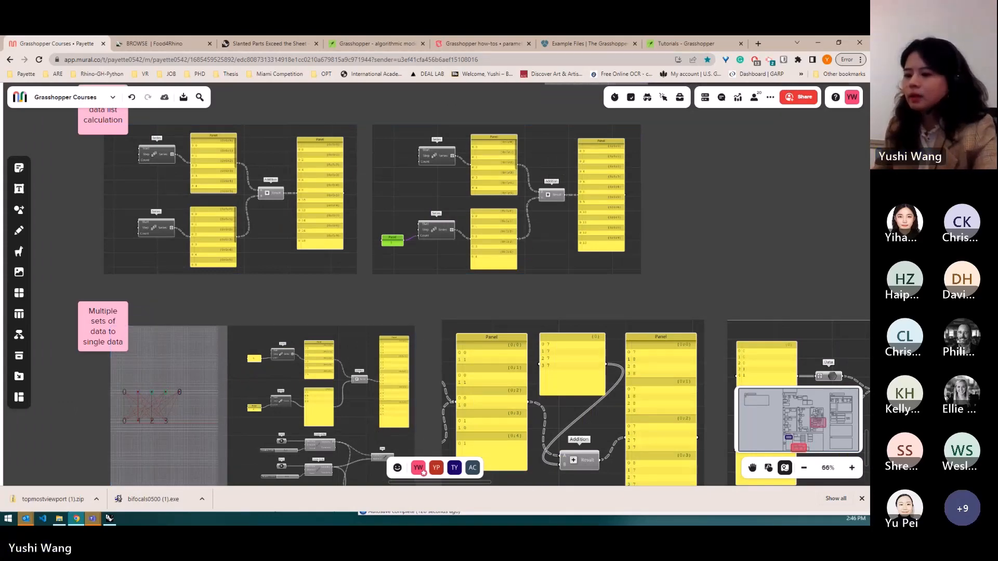
# - Return to Grasshopper and graft the Geometry outputs of both Linear Array components feeding the Line
pyautogui.hotkey('alt', 'Tab')
pyautogui.scroll(-4, 576, 275)
pyautogui.scroll(6, 592, 271)
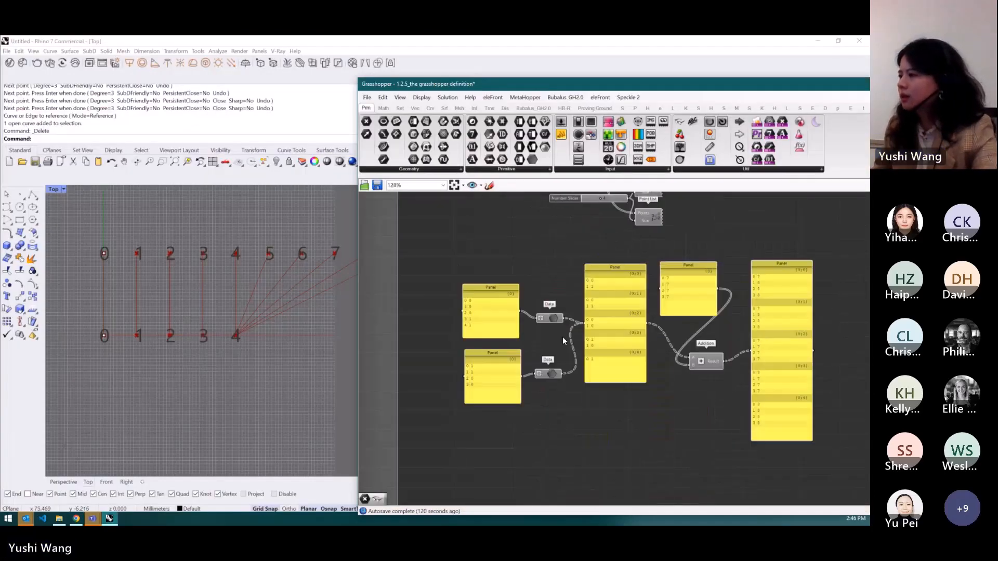
pyautogui.scroll(2, 562, 337)
pyautogui.scroll(-2, 496, 353)
pyautogui.moveTo(680, 272); pyautogui.dragTo(626, 422)
pyautogui.scroll(-4, 625, 331)
pyautogui.scroll(5, 625, 330)
pyautogui.scroll(-2, 601, 307)
pyautogui.scroll(2, 582, 293)
pyautogui.scroll(-3, 571, 284)
pyautogui.scroll(4, 575, 289)
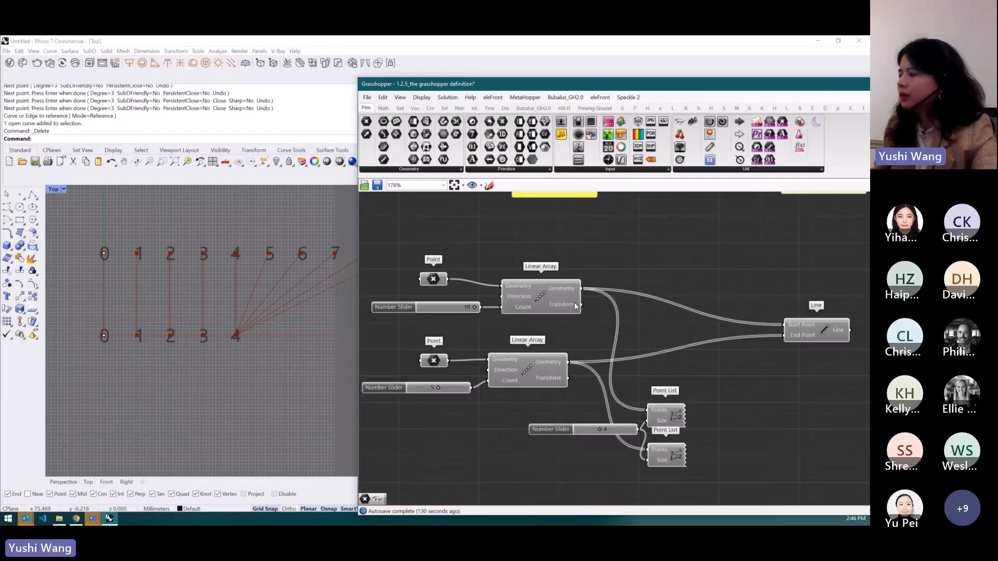
pyautogui.rightClick(575, 289)
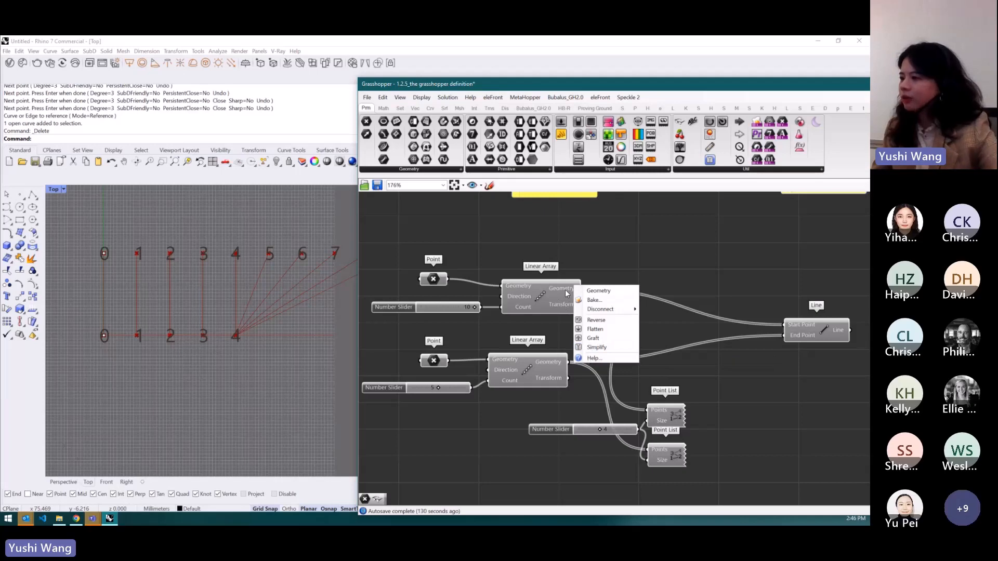
pyautogui.click(594, 341)
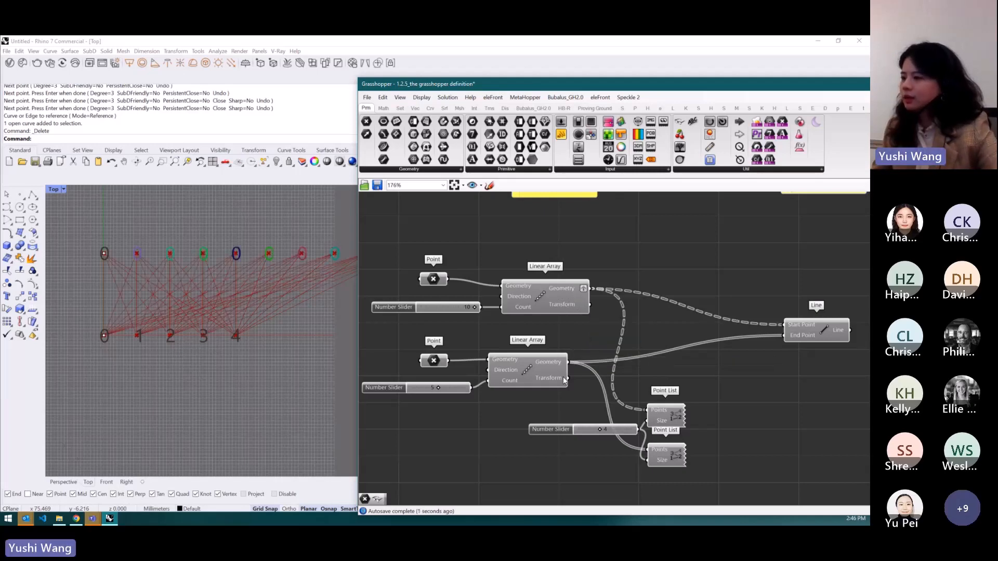
pyautogui.rightClick(554, 365)
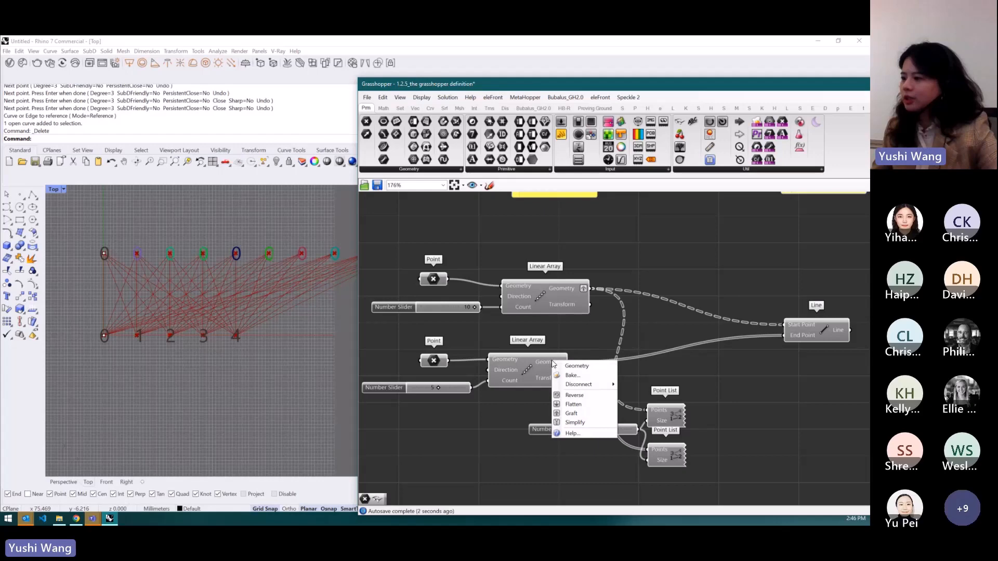
pyautogui.click(580, 413)
# - Graft the first Series output feeding the Addition component
pyautogui.scroll(-4, 563, 414)
pyautogui.scroll(2, 510, 225)
pyautogui.scroll(3, 511, 225)
pyautogui.rightClick(489, 249)
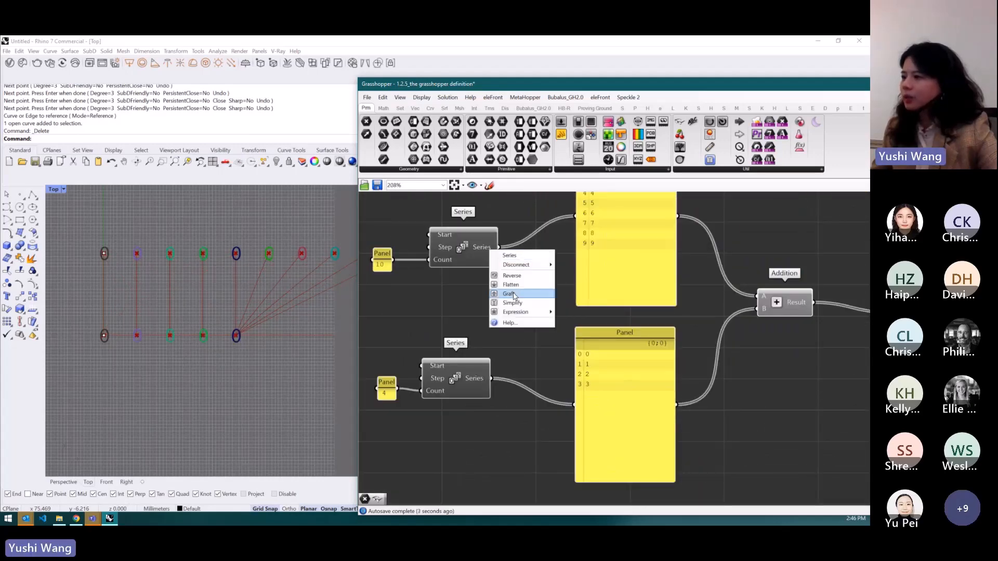
pyautogui.click(514, 298)
# - Graft the second Series output feeding the Addition, then remove its graft again
pyautogui.rightClick(479, 385)
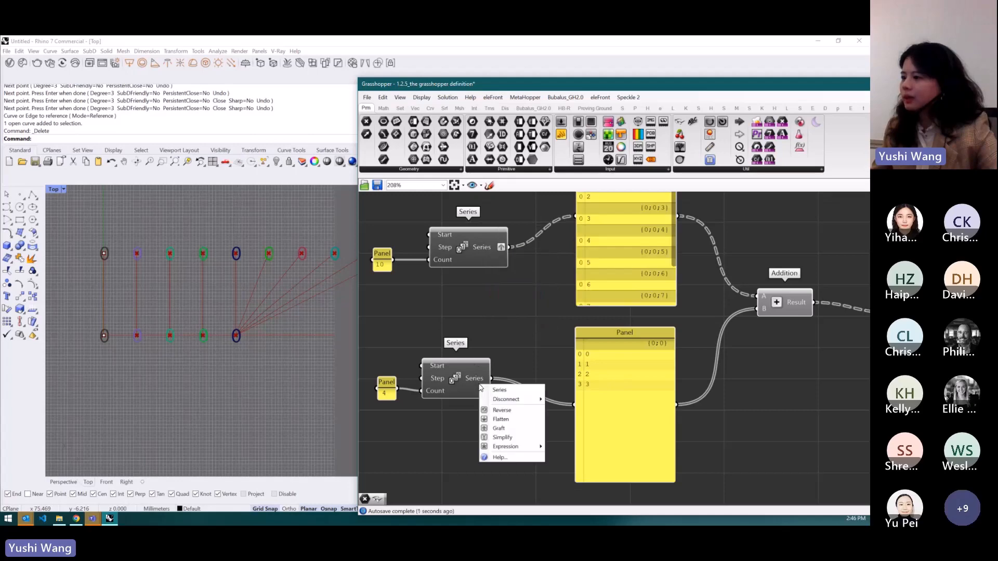
pyautogui.click(495, 429)
pyautogui.scroll(-2, 614, 339)
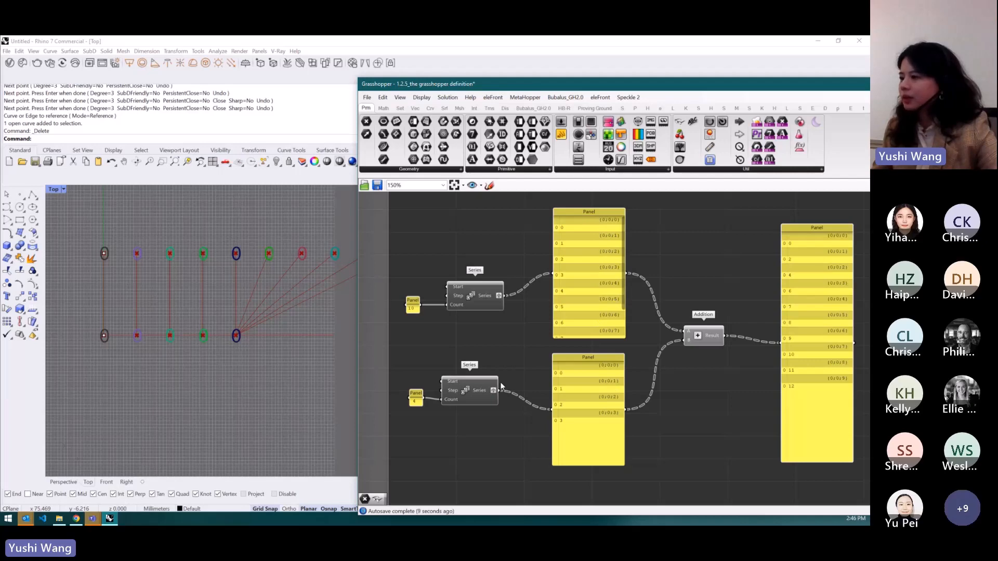
pyautogui.rightClick(488, 389)
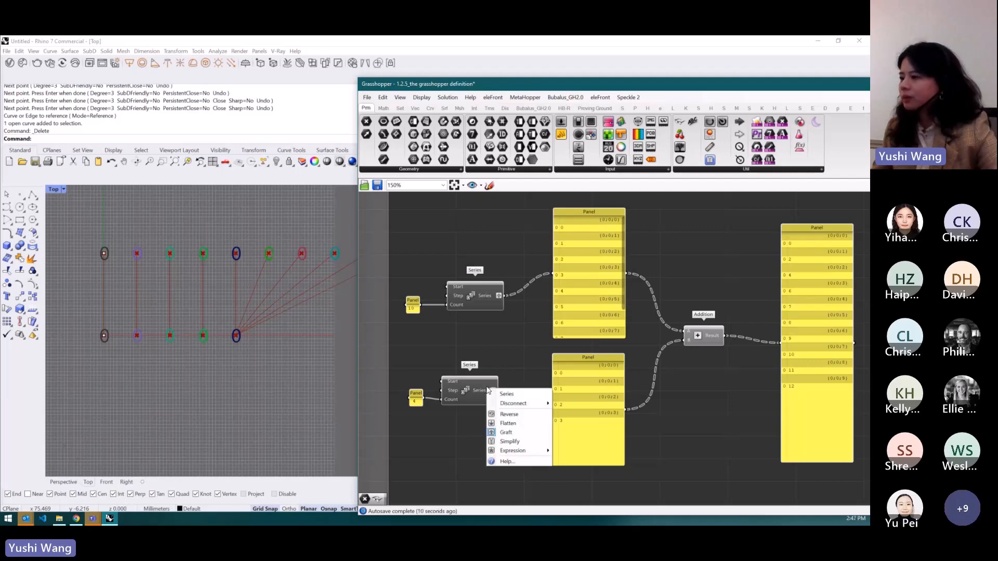
pyautogui.click(517, 433)
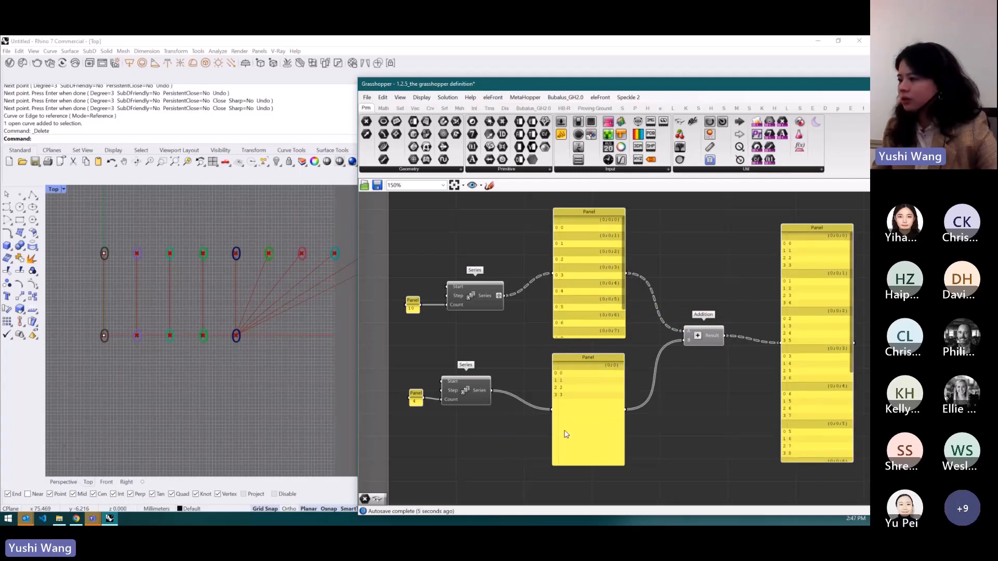
# - Flatten the second Linear Array's Geometry output feeding the Line component
pyautogui.scroll(-4, 535, 235)
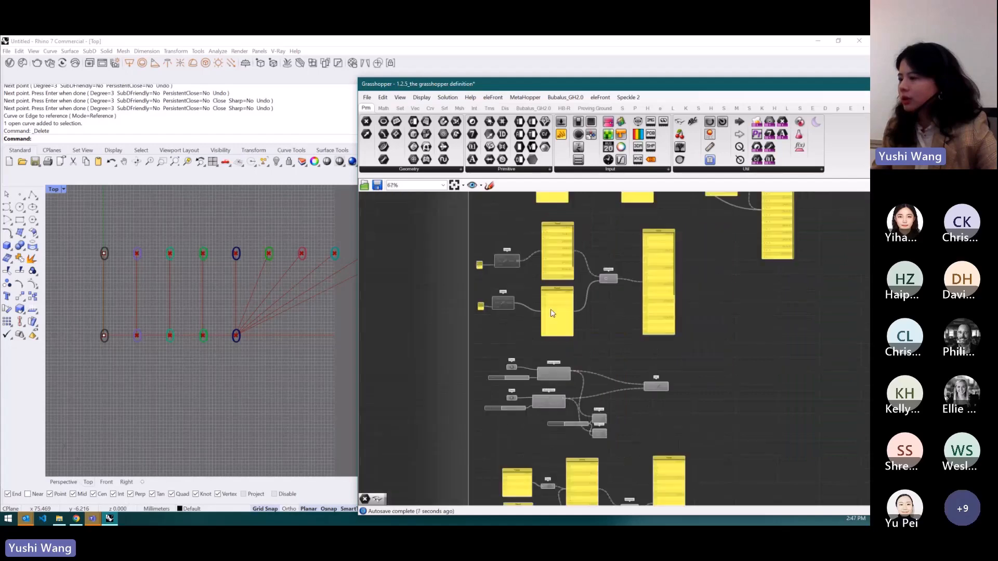
pyautogui.scroll(4, 561, 407)
pyautogui.rightClick(558, 386)
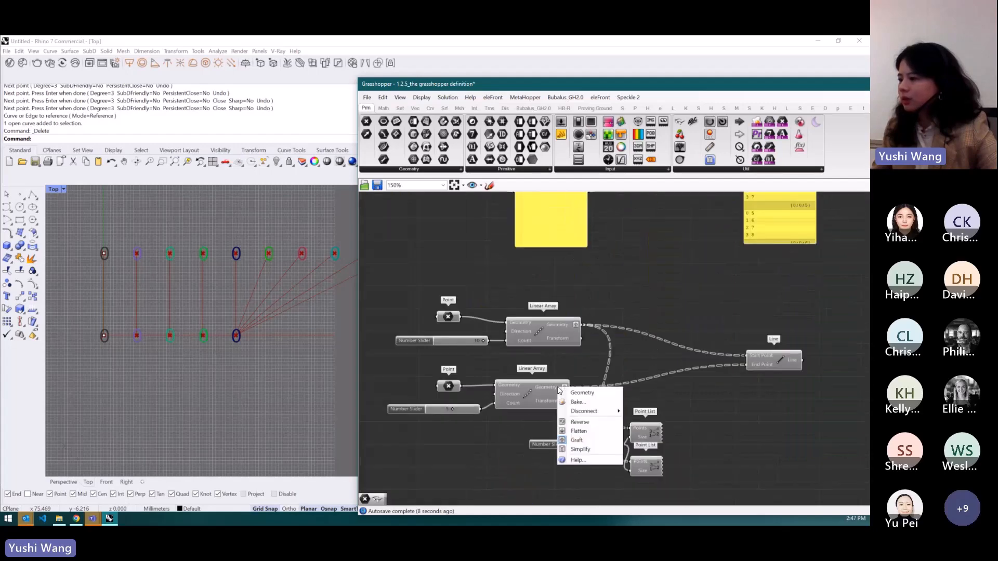
pyautogui.click(576, 431)
# - Inspect the Addition example's grafted input panels and output panel
pyautogui.scroll(-3, 550, 418)
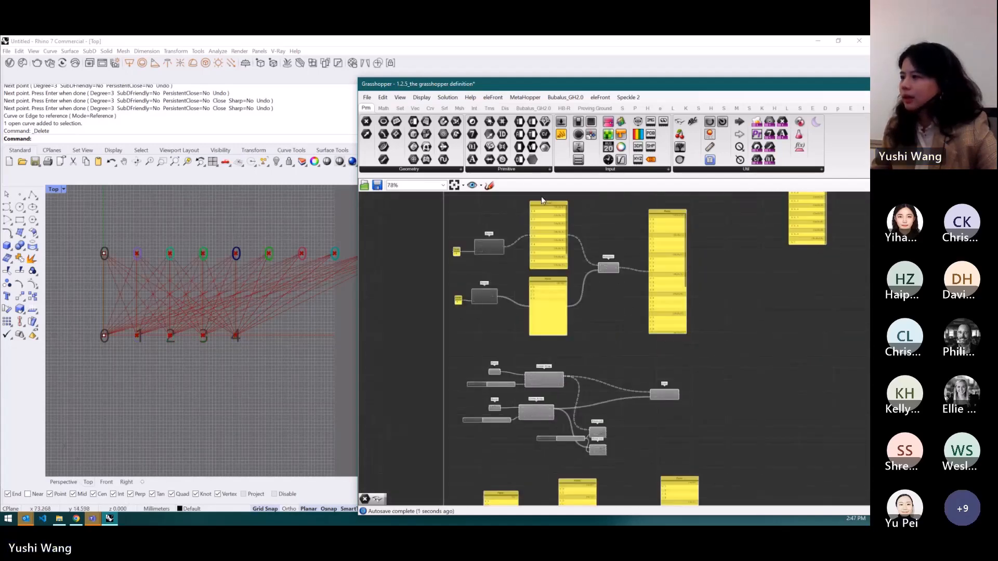
pyautogui.scroll(4, 541, 195)
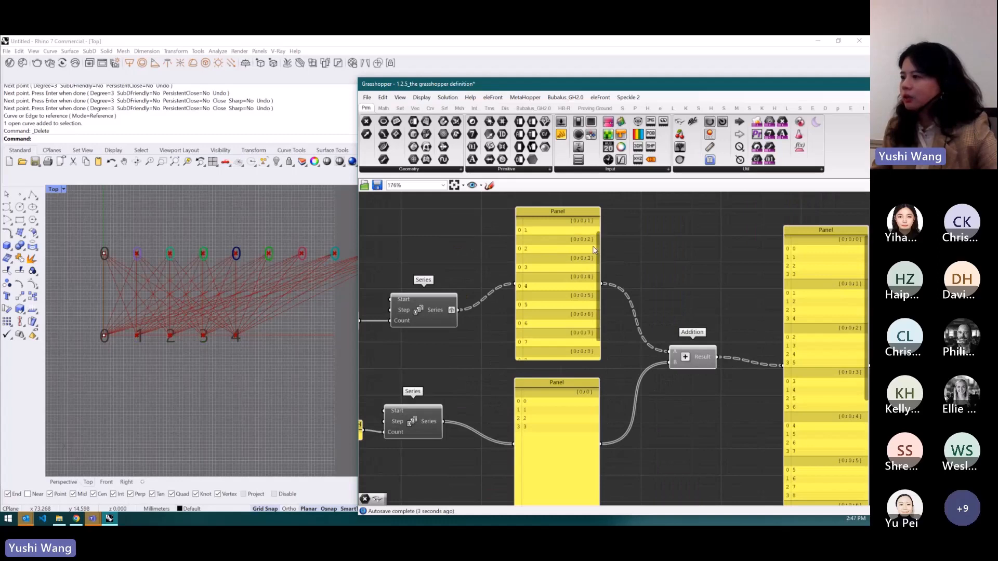
pyautogui.scroll(-1, 551, 300)
pyautogui.scroll(-2, 544, 395)
pyautogui.scroll(2, 541, 378)
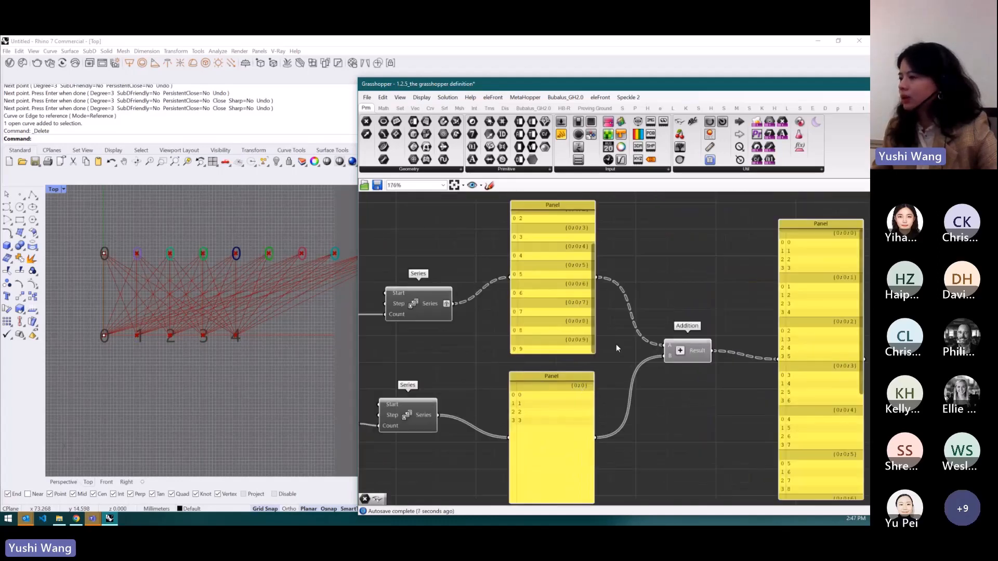
pyautogui.scroll(-5, 547, 305)
pyautogui.scroll(1, 547, 305)
pyautogui.scroll(-3, 562, 330)
pyautogui.scroll(4, 572, 441)
pyautogui.scroll(3, 521, 466)
pyautogui.scroll(-3, 526, 369)
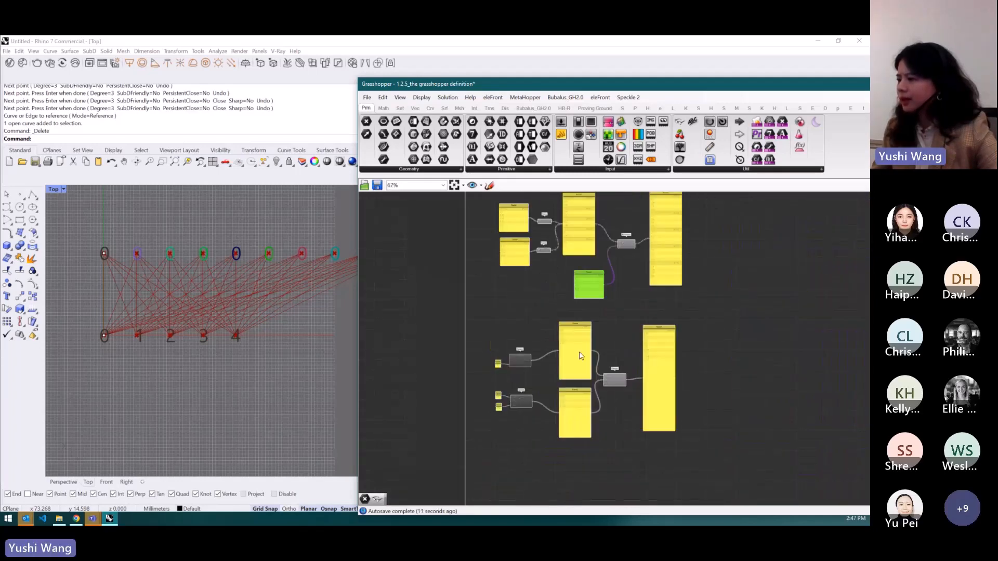
# - Move to the Merge example and graft the first Series output feeding the Merge
pyautogui.scroll(3, 624, 379)
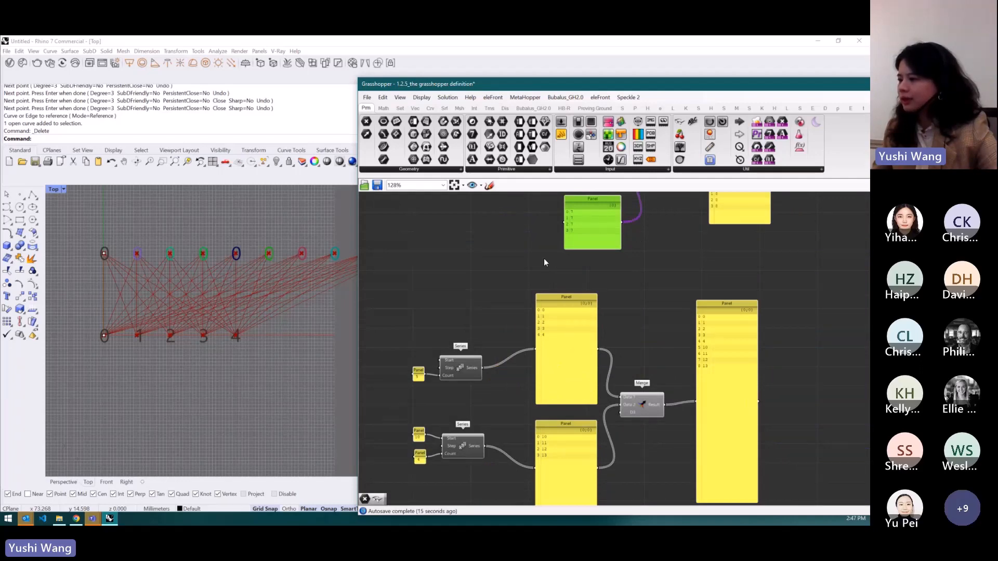
pyautogui.scroll(-1, 544, 262)
pyautogui.scroll(3, 522, 343)
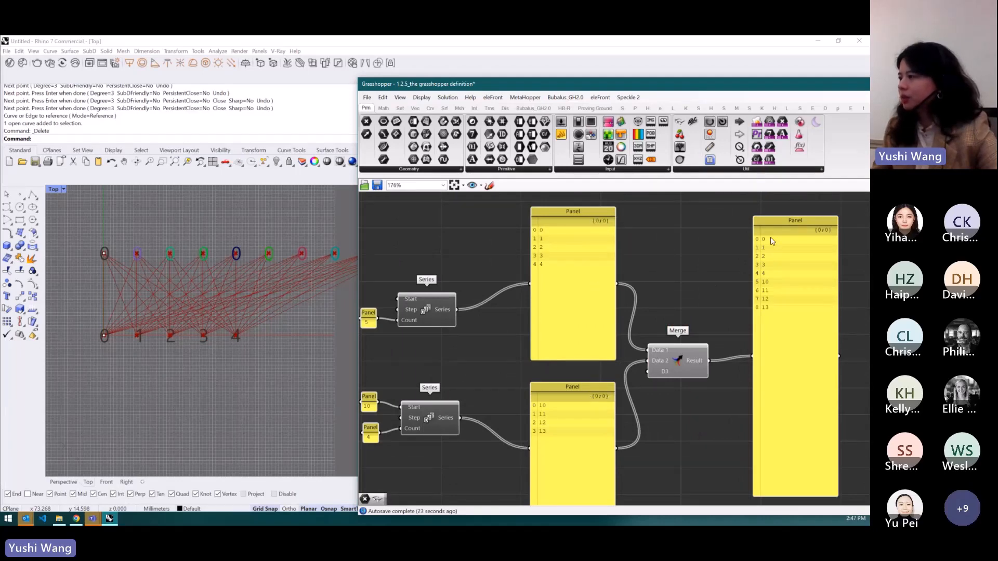
pyautogui.click(561, 483)
pyautogui.click(796, 305)
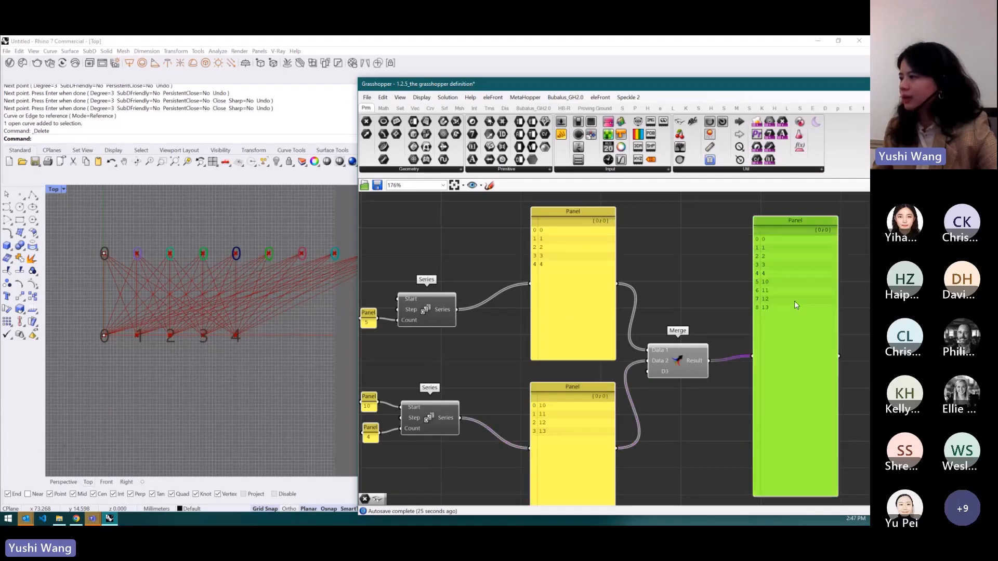
pyautogui.rightClick(443, 311)
pyautogui.click(460, 358)
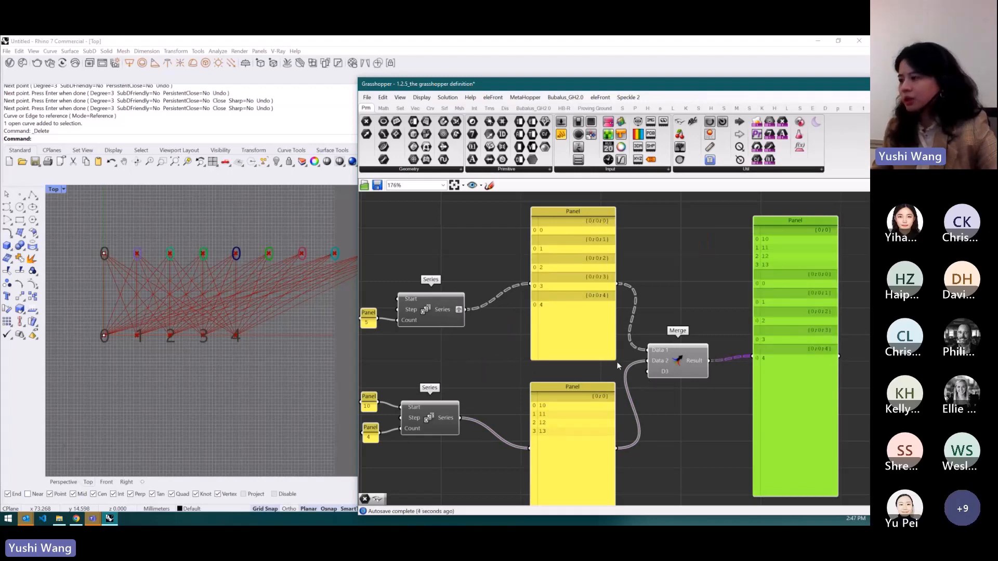
# - Simplify both Series outputs feeding the Merge component
pyautogui.click(592, 411)
pyautogui.moveTo(565, 460)
pyautogui.mouseDown()
pyautogui.moveTo(584, 466)
pyautogui.moveTo(582, 449)
pyautogui.mouseUp()
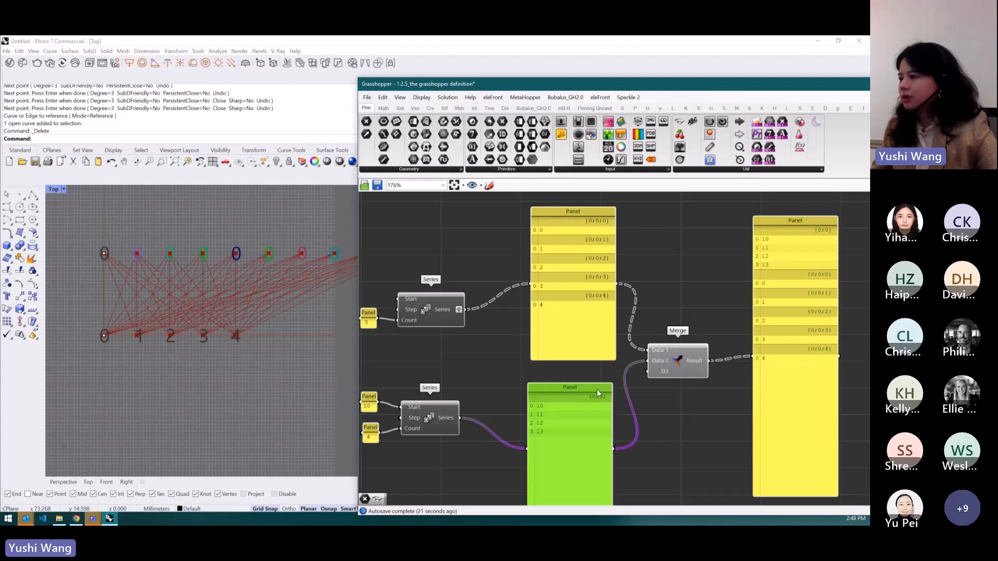
pyautogui.rightClick(449, 309)
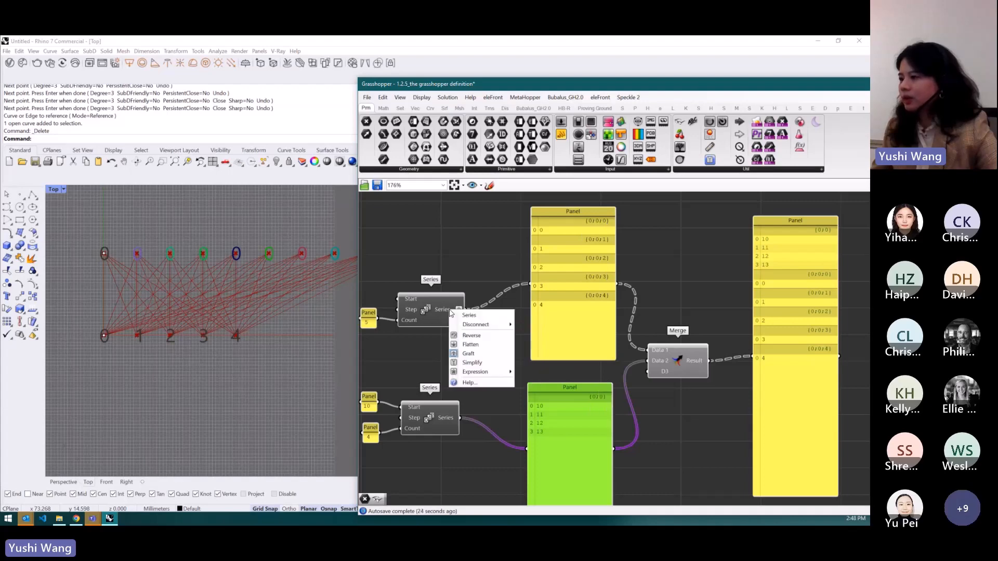
pyautogui.click(472, 354)
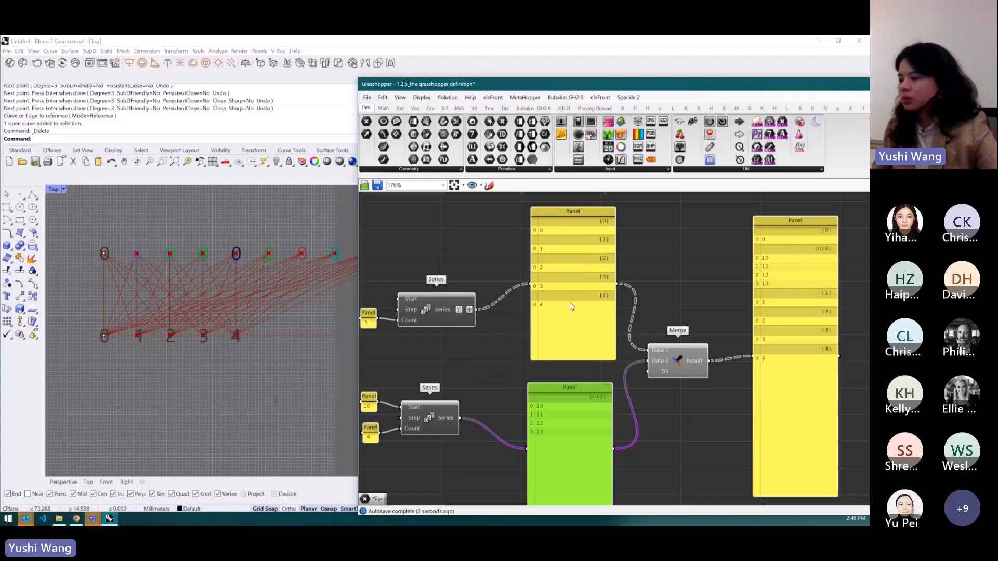
pyautogui.rightClick(452, 416)
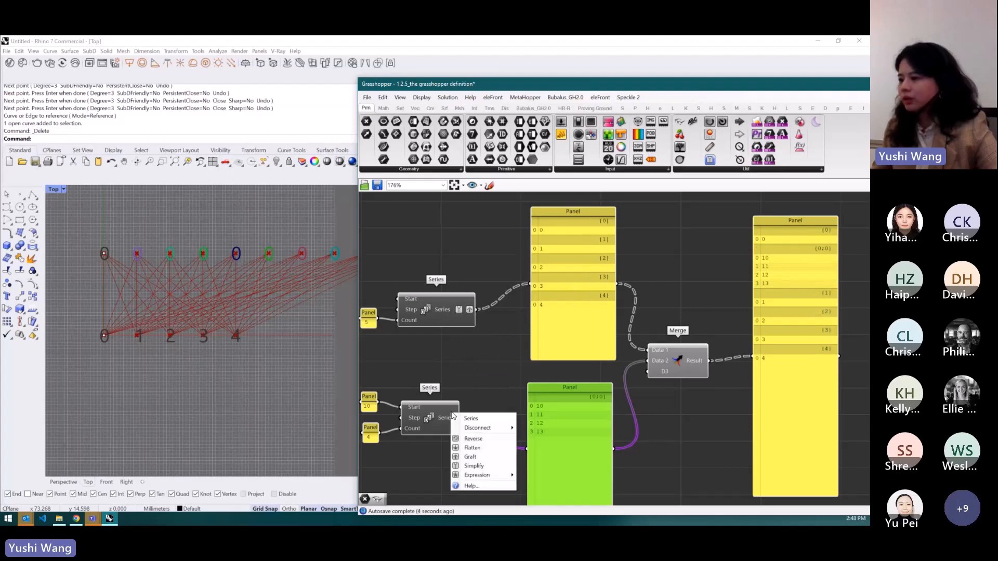
pyautogui.click(471, 440)
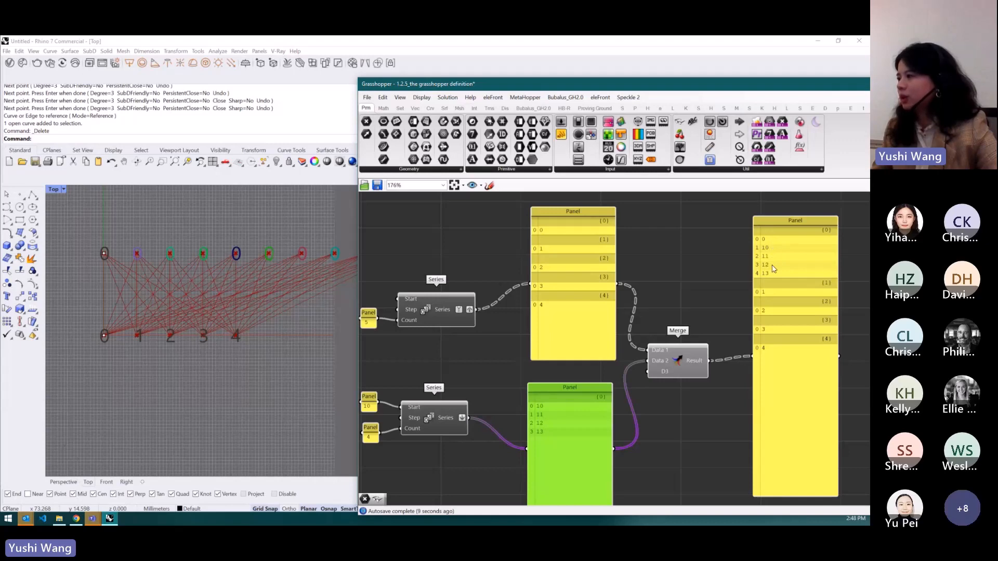
# - Switch to the Mural board and browse from the Data Type examples up to the Components course section
pyautogui.click(676, 259)
pyautogui.scroll(-5, 629, 342)
pyautogui.scroll(-2, 647, 342)
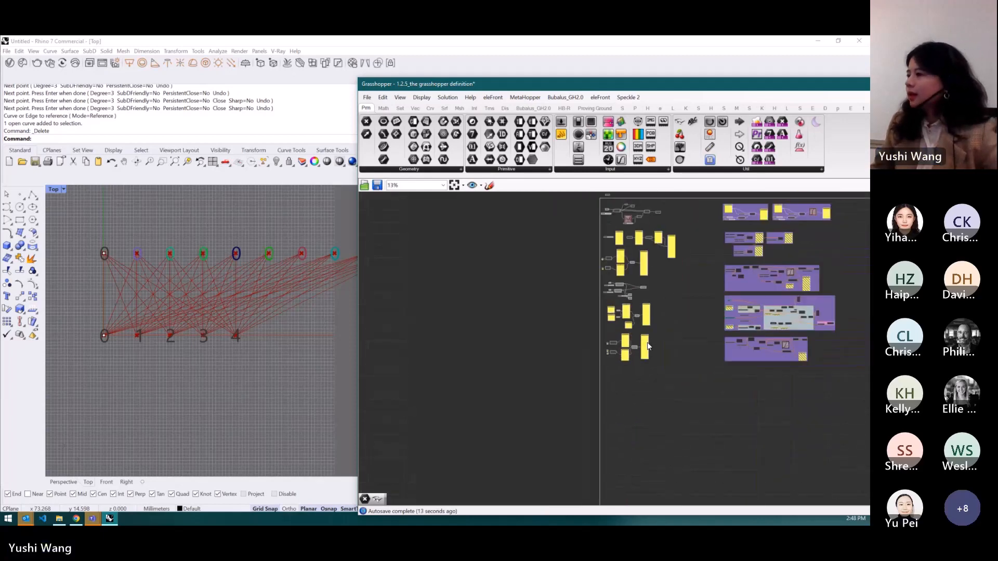
pyautogui.scroll(4, 657, 281)
pyautogui.scroll(-1, 585, 333)
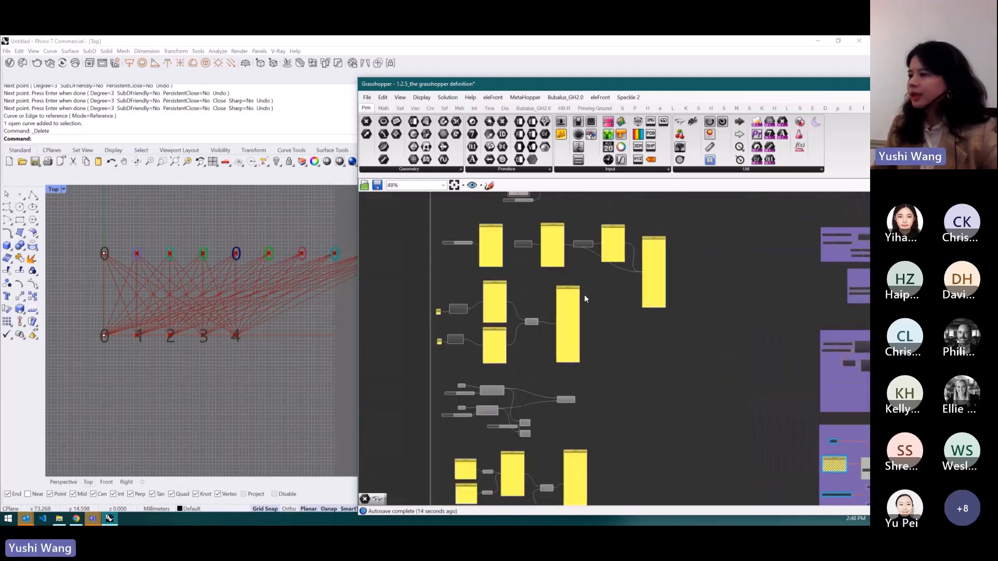
pyautogui.scroll(2, 584, 295)
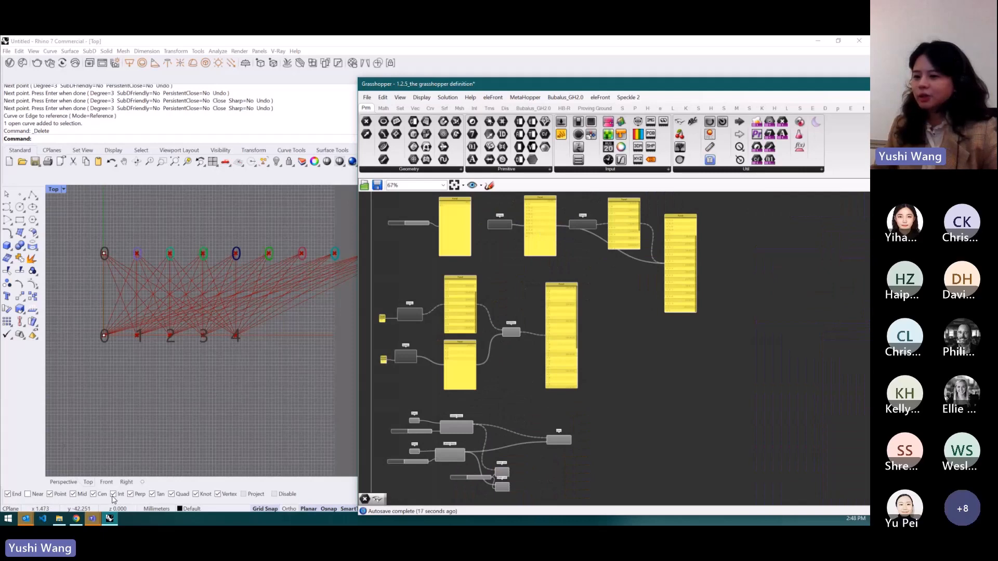
pyautogui.click(78, 517)
pyautogui.scroll(-6, 401, 275)
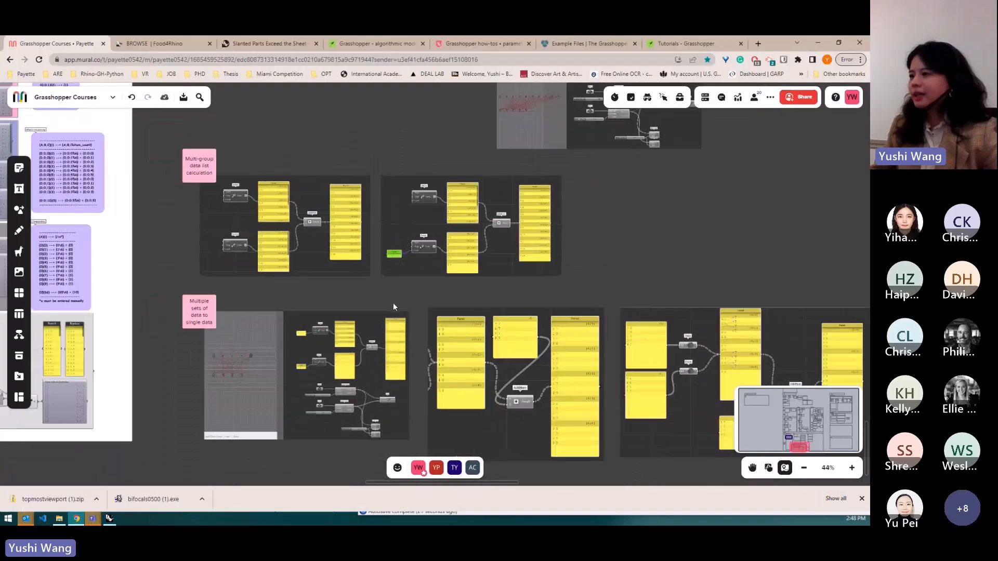
pyautogui.scroll(-5, 392, 316)
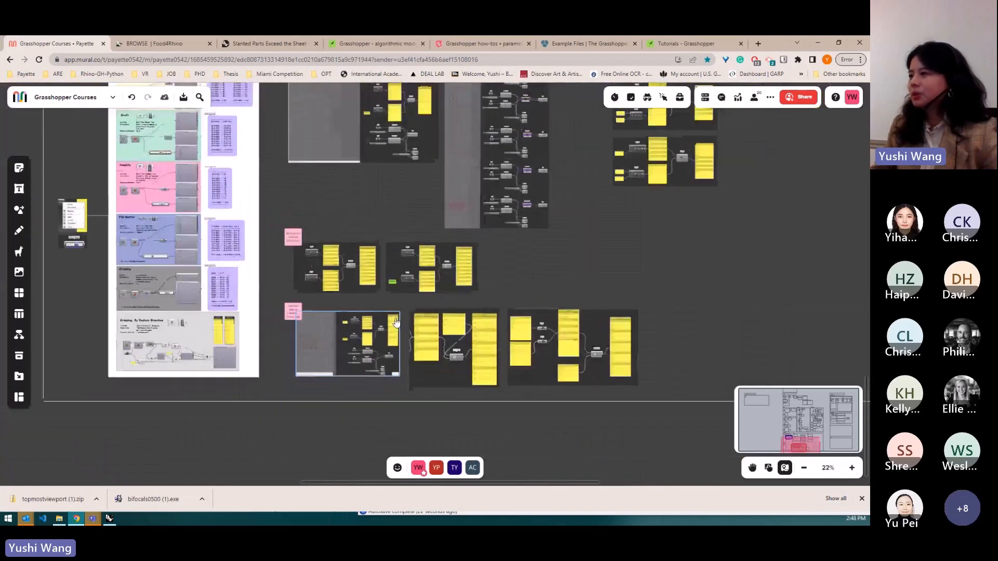
pyautogui.scroll(-2, 403, 343)
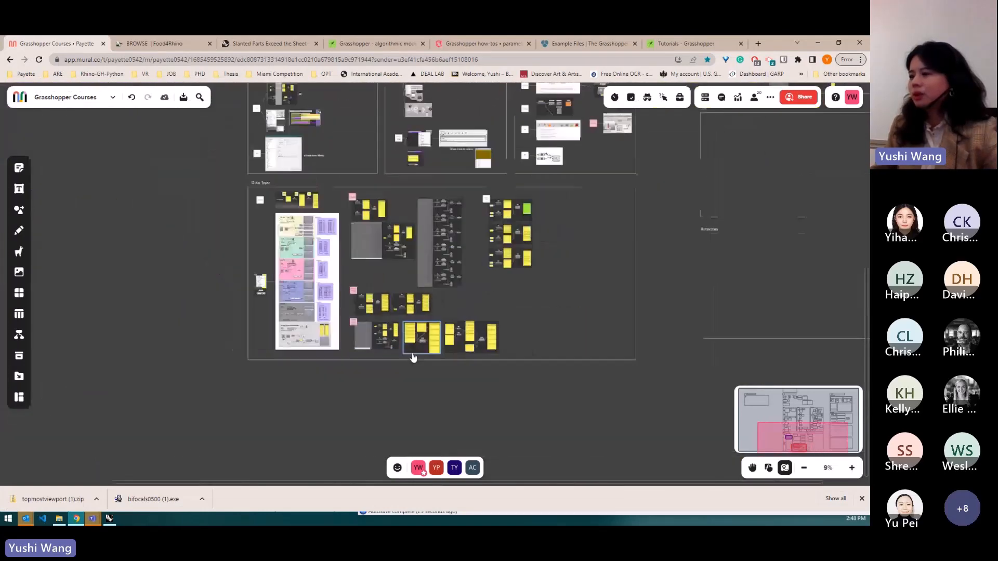
pyautogui.scroll(4, 515, 211)
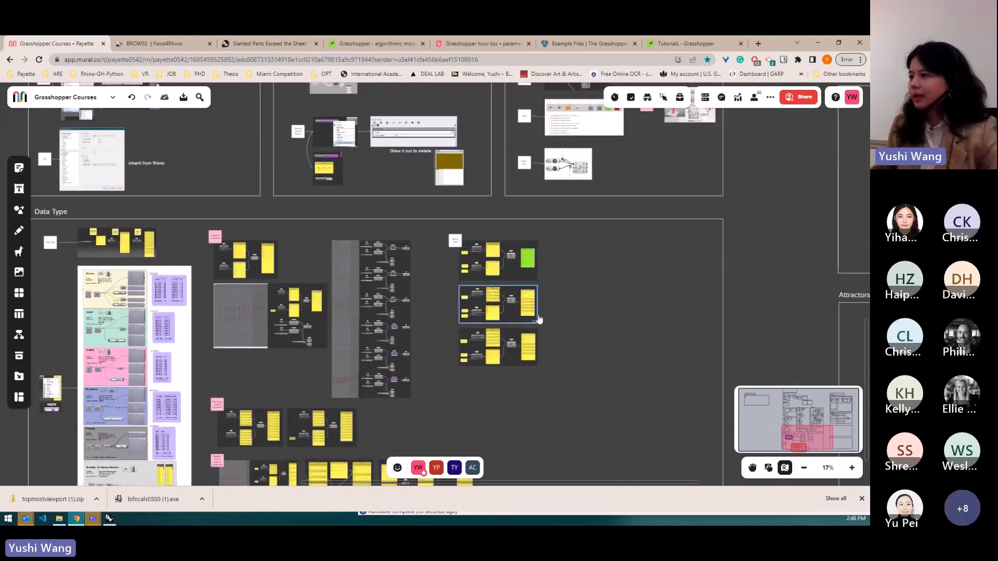
pyautogui.scroll(3, 523, 312)
pyautogui.scroll(1, 518, 325)
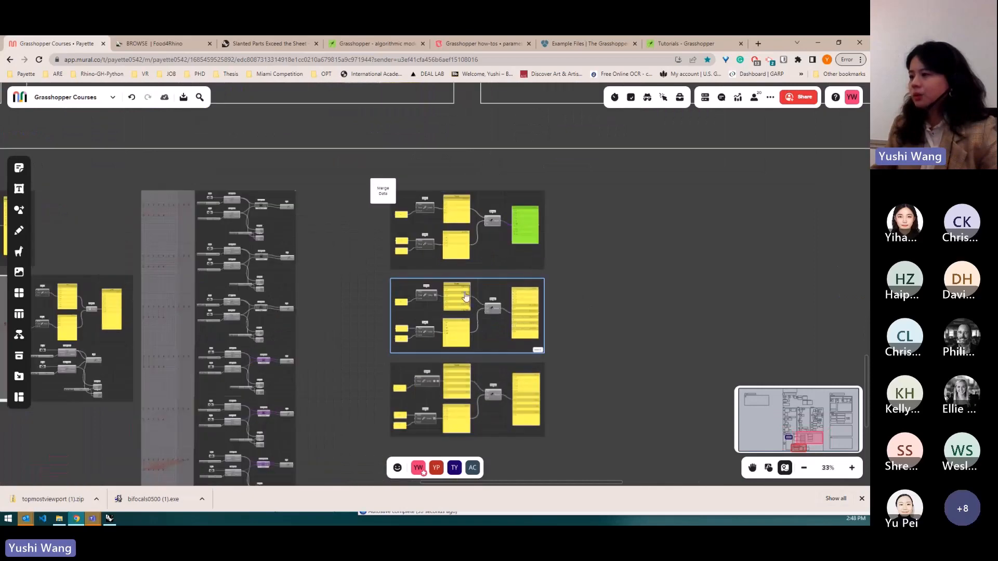
pyautogui.scroll(-5, 466, 296)
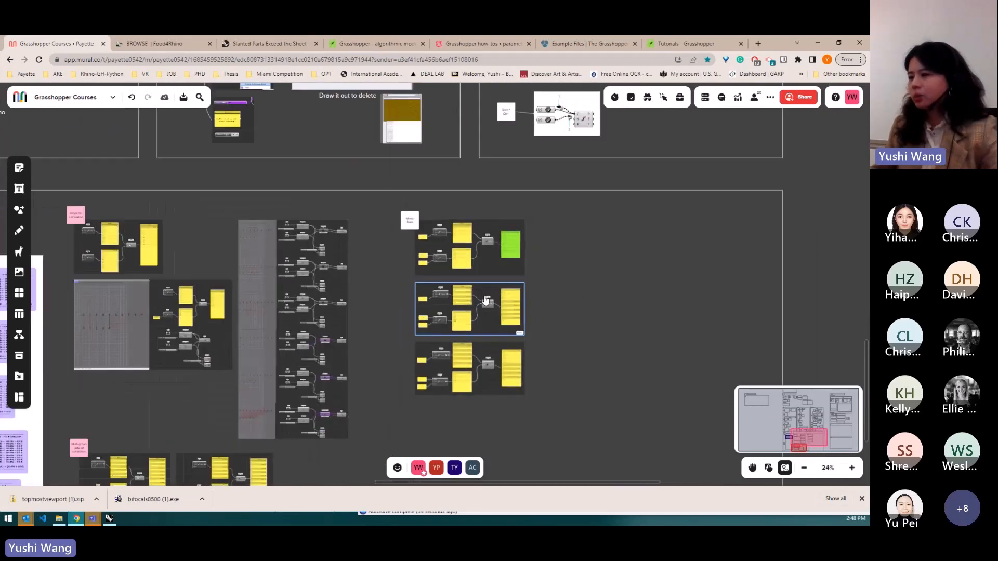
pyautogui.scroll(-2, 503, 332)
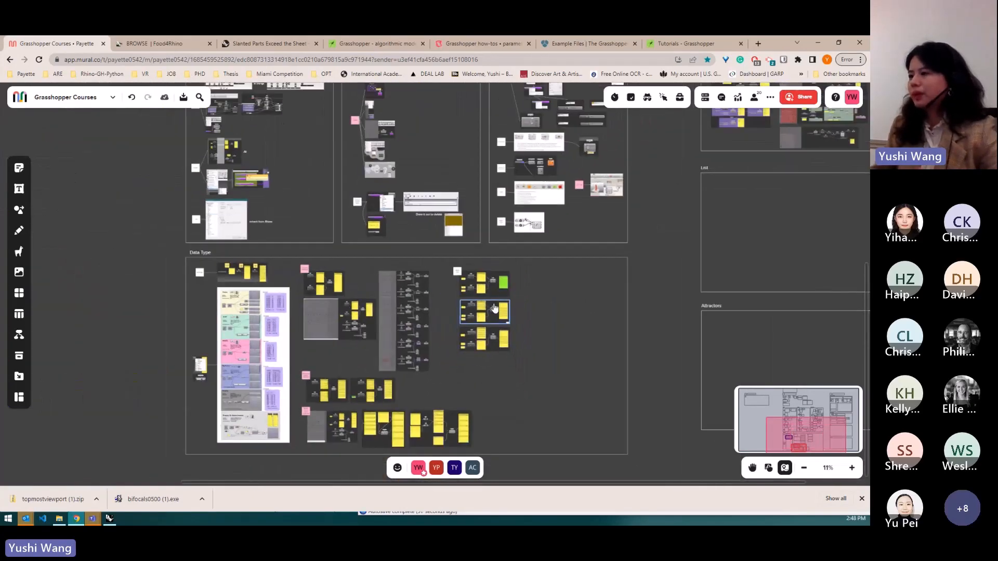
pyautogui.scroll(-3, 494, 307)
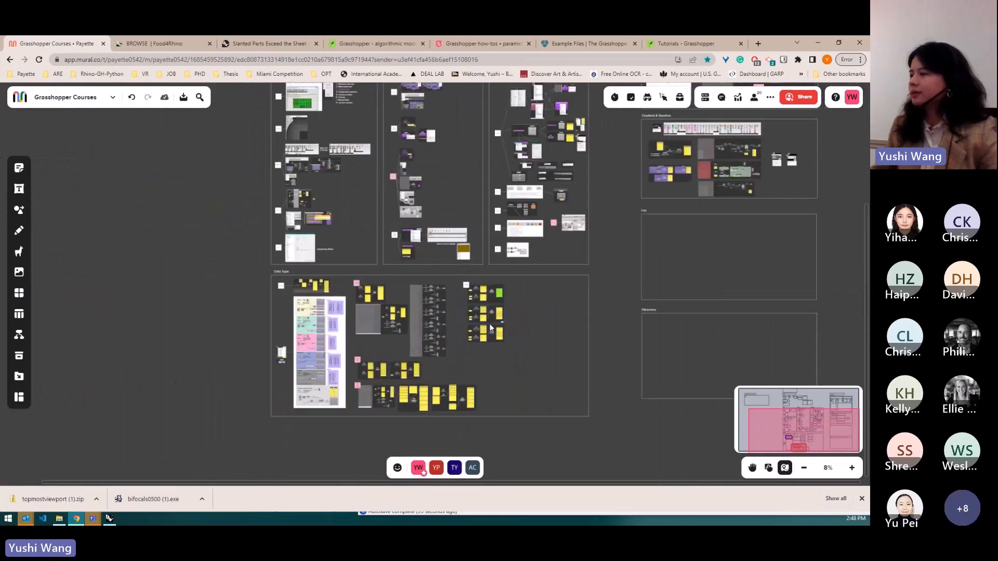
pyautogui.scroll(-2, 519, 354)
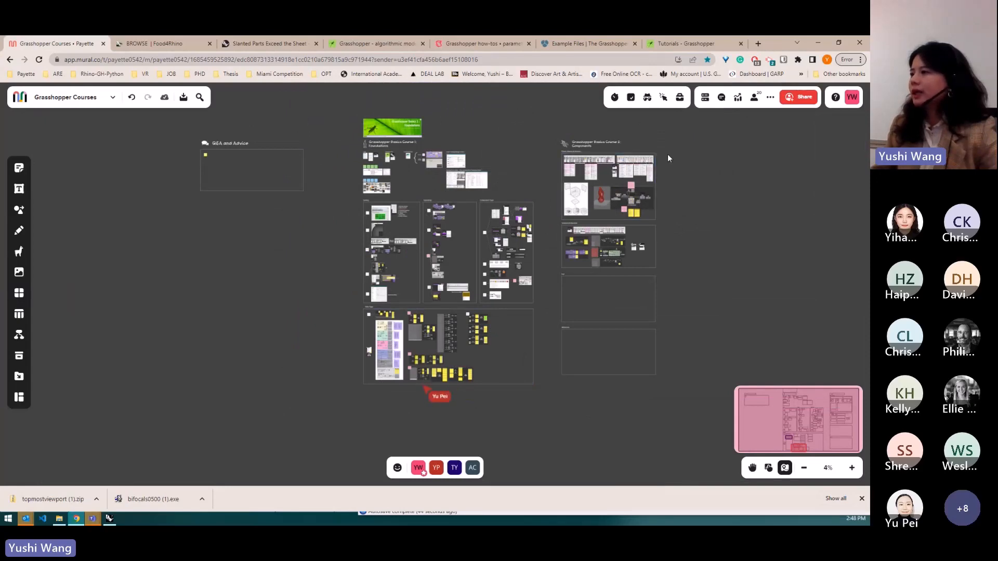
pyautogui.scroll(2, 668, 152)
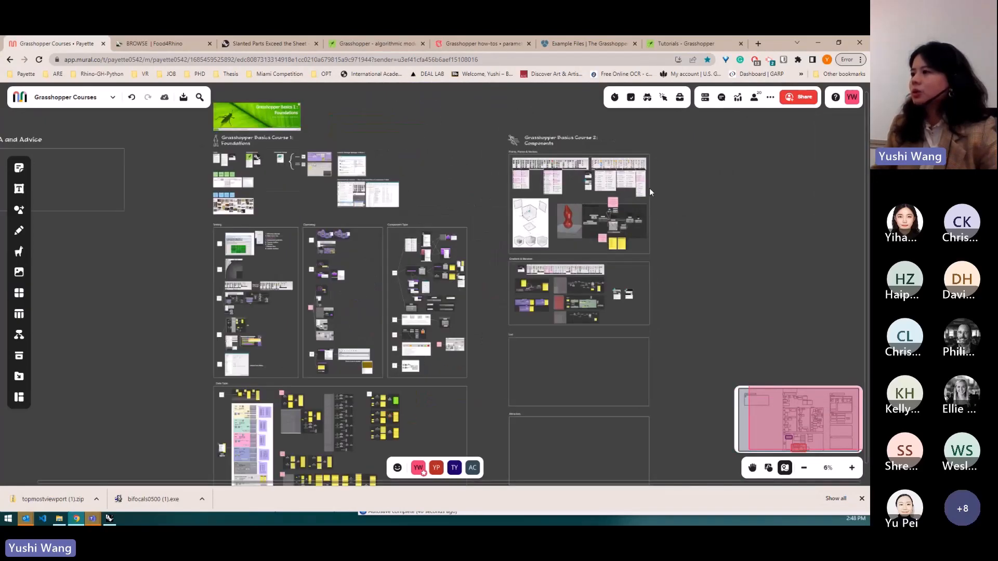
pyautogui.scroll(3, 651, 192)
pyautogui.scroll(1, 650, 203)
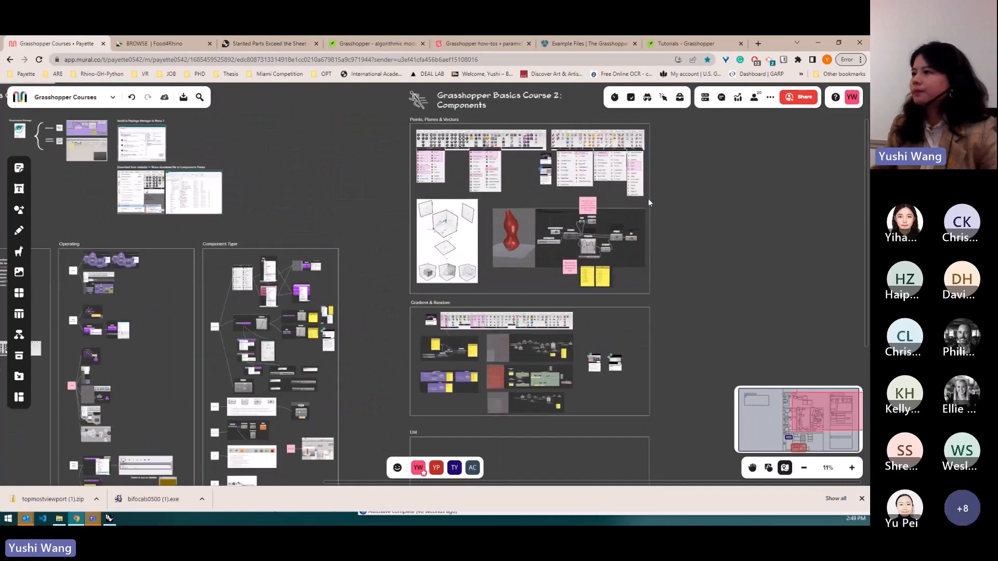
pyautogui.scroll(-1, 489, 141)
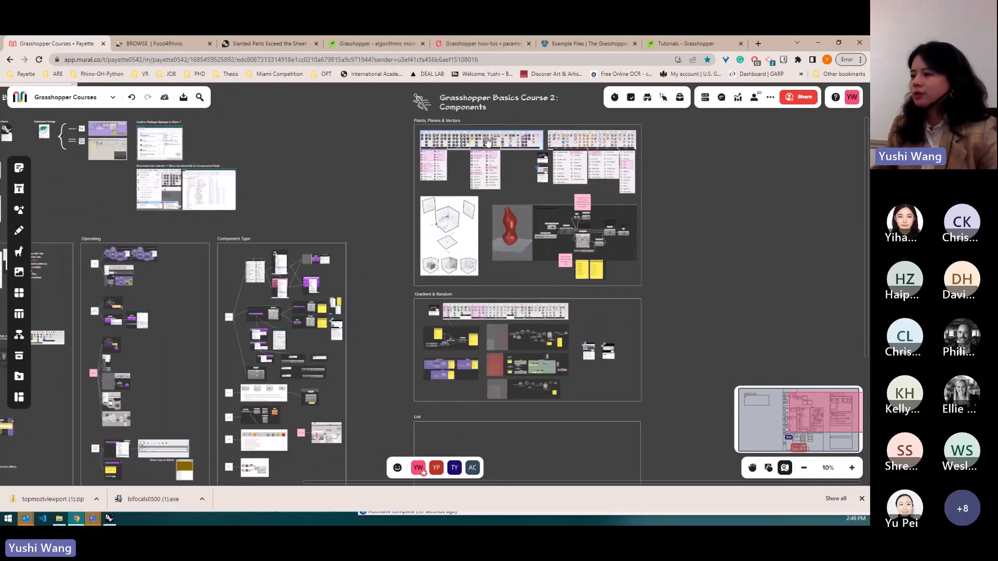
# - Browse the Components course section, surveying the Points, Gradient & Random, List and Attractors areas
pyautogui.scroll(-1, 489, 141)
pyautogui.scroll(3, 449, 386)
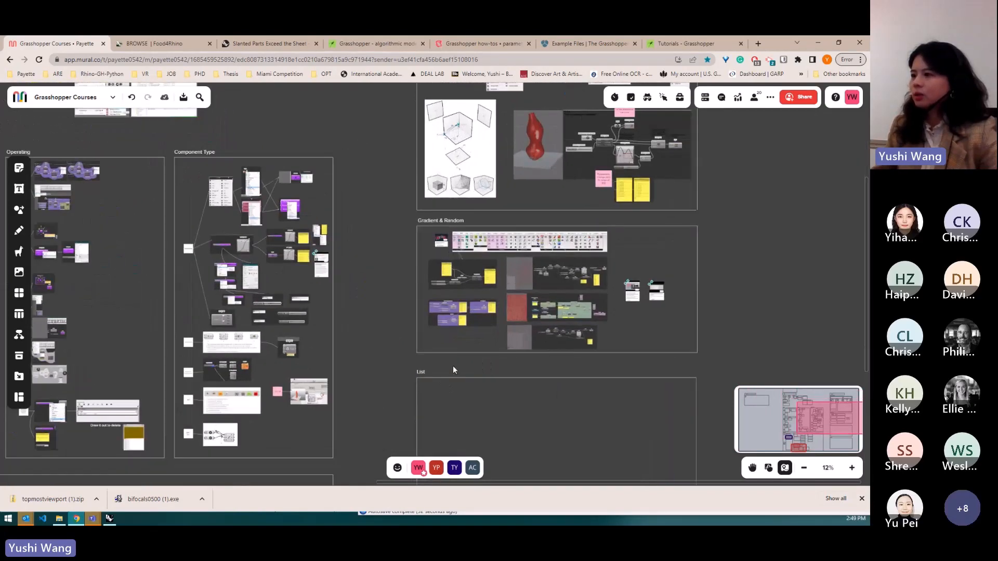
pyautogui.scroll(-1, 458, 364)
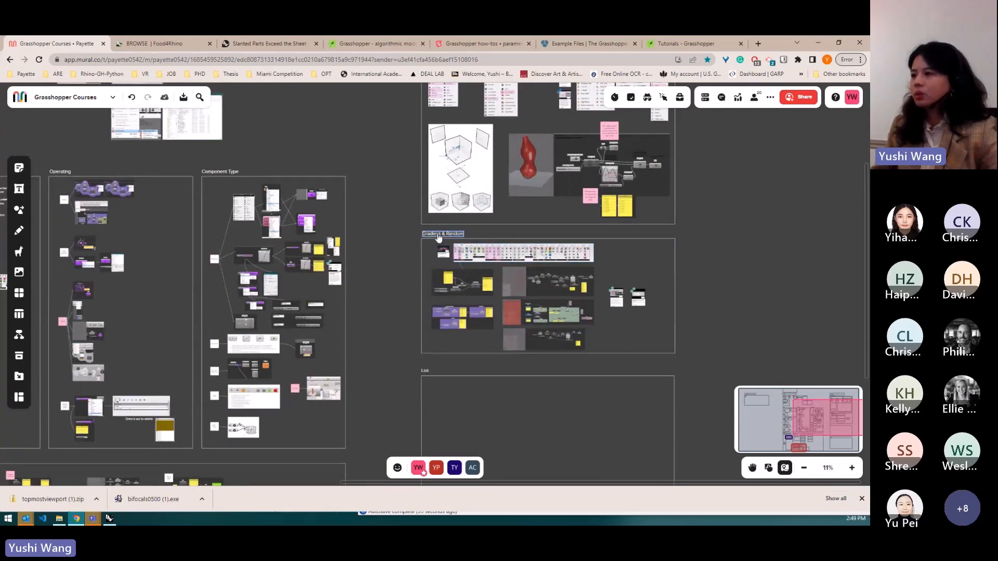
pyautogui.scroll(2, 474, 233)
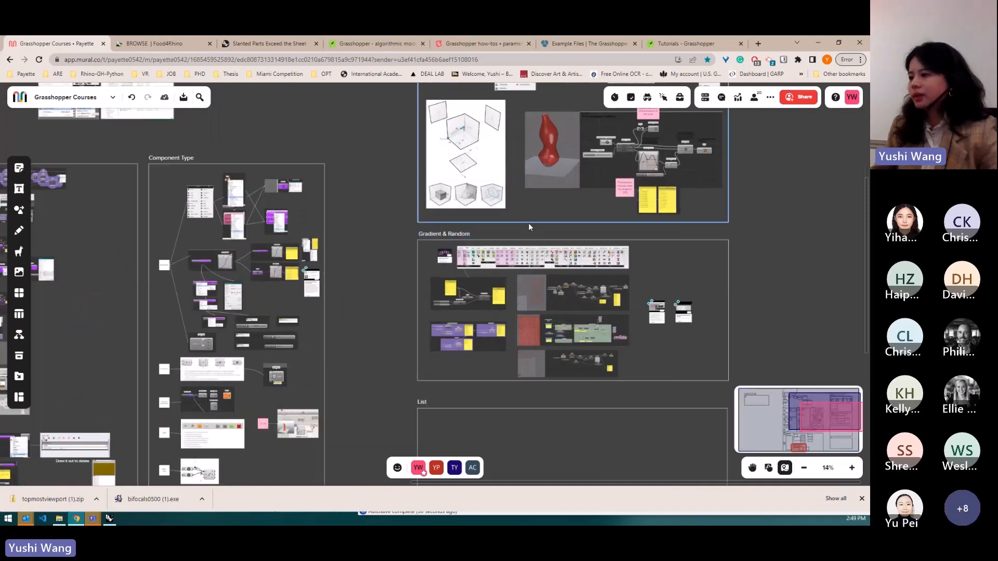
pyautogui.scroll(-3, 528, 223)
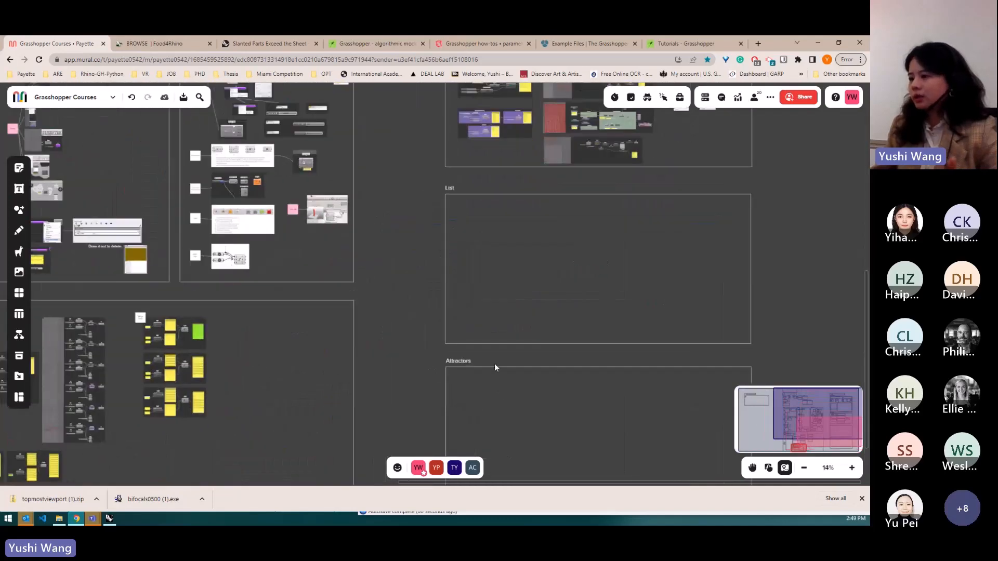
pyautogui.scroll(-2, 494, 363)
pyautogui.scroll(-3, 502, 366)
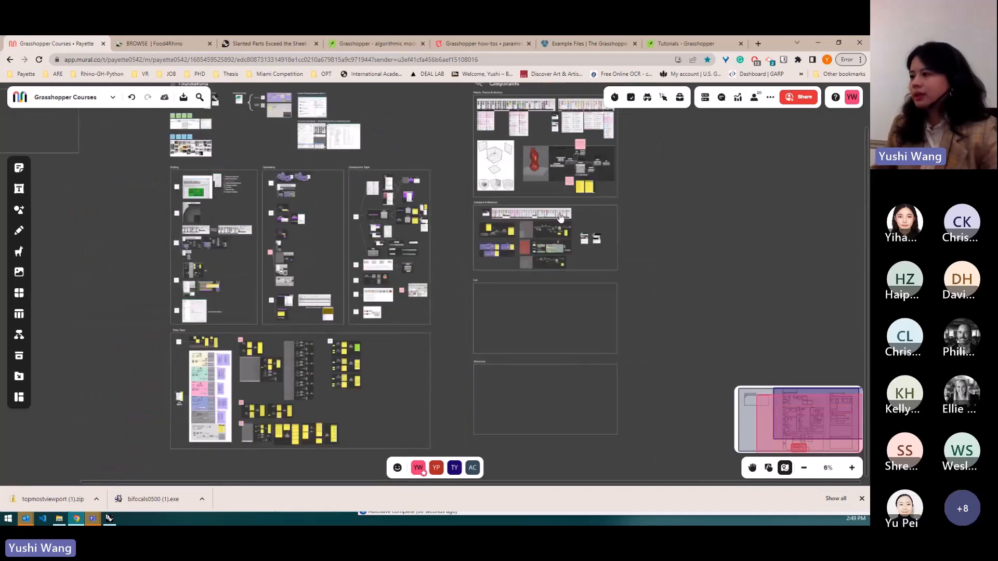
pyautogui.scroll(3, 586, 230)
pyautogui.scroll(4, 520, 258)
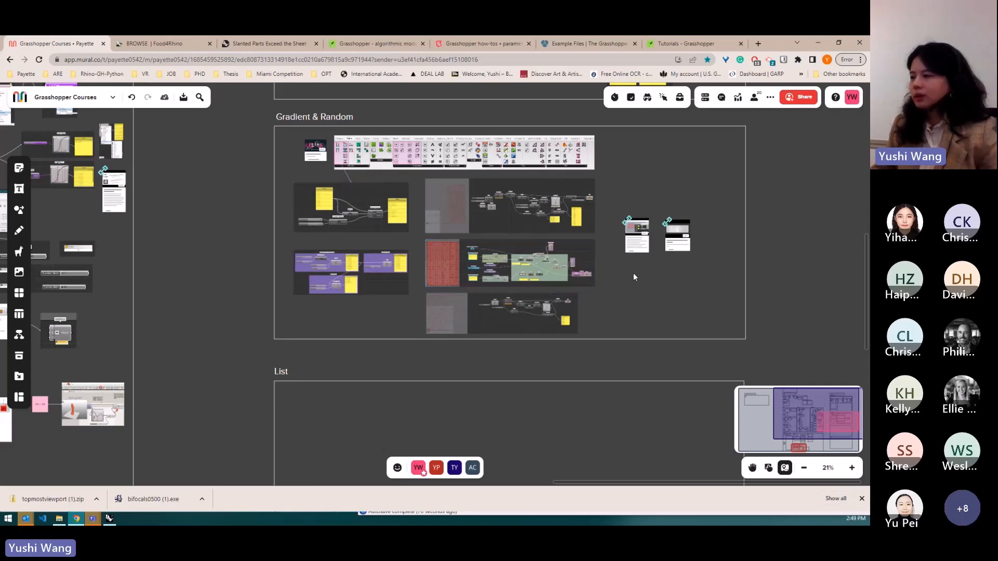
# - Select and inspect the Gradient & Random example images
pyautogui.click(567, 321)
pyautogui.click(609, 305)
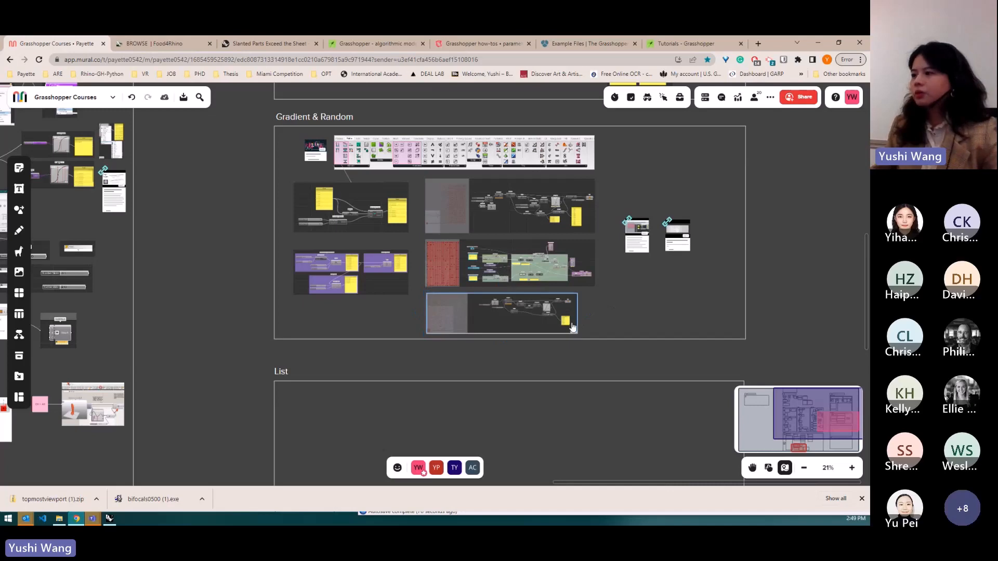
pyautogui.click(572, 322)
pyautogui.click(610, 295)
# - Delete the stray small element between the Course 1 banner and the Course 2 heading
pyautogui.scroll(1, 614, 217)
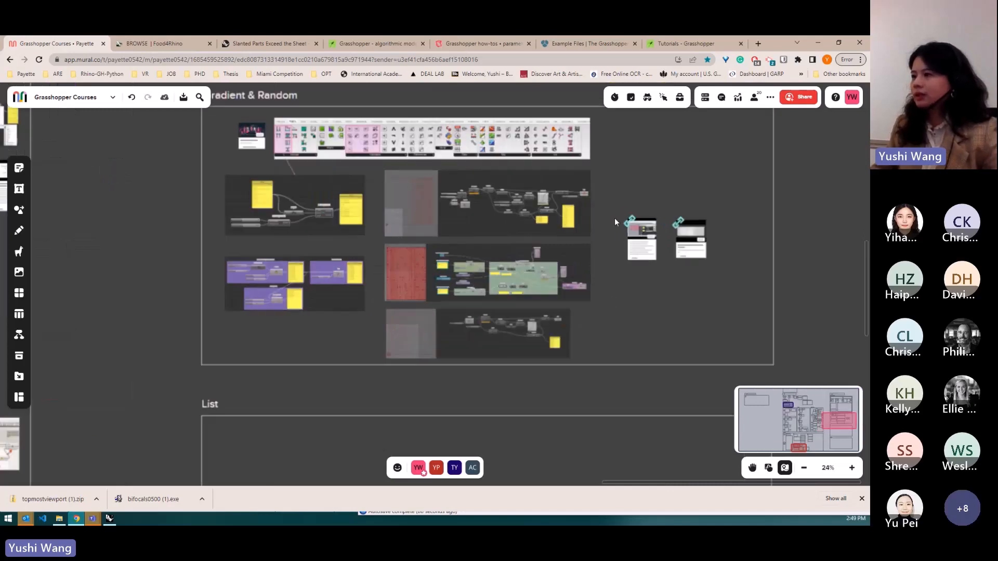
pyautogui.scroll(-5, 702, 286)
pyautogui.scroll(-3, 670, 305)
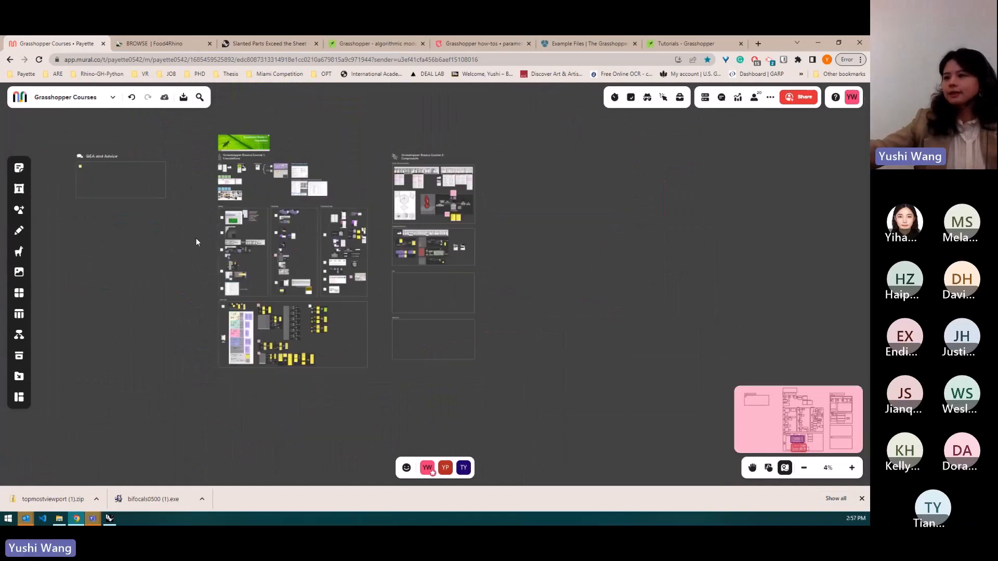
pyautogui.scroll(5, 292, 156)
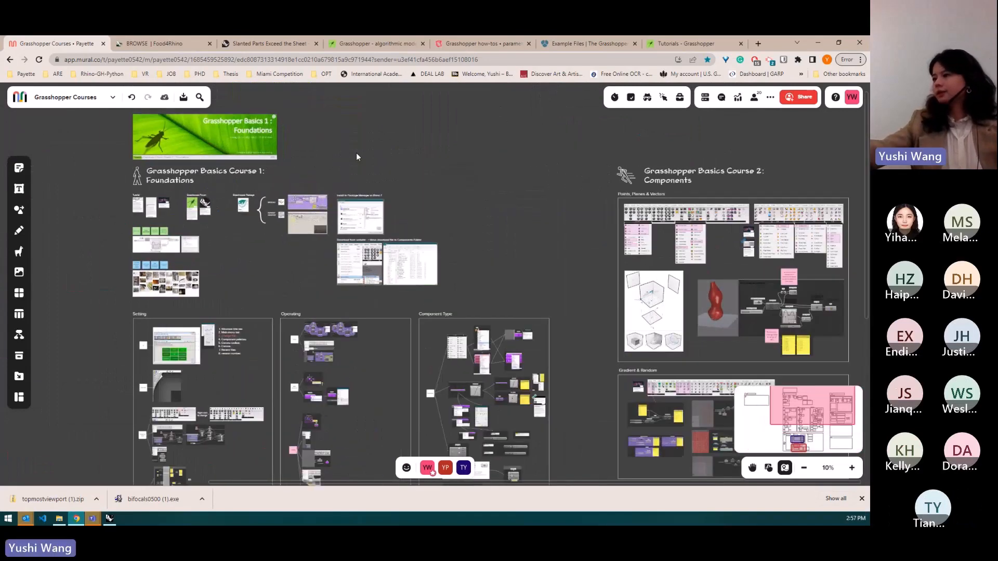
pyautogui.click(547, 142)
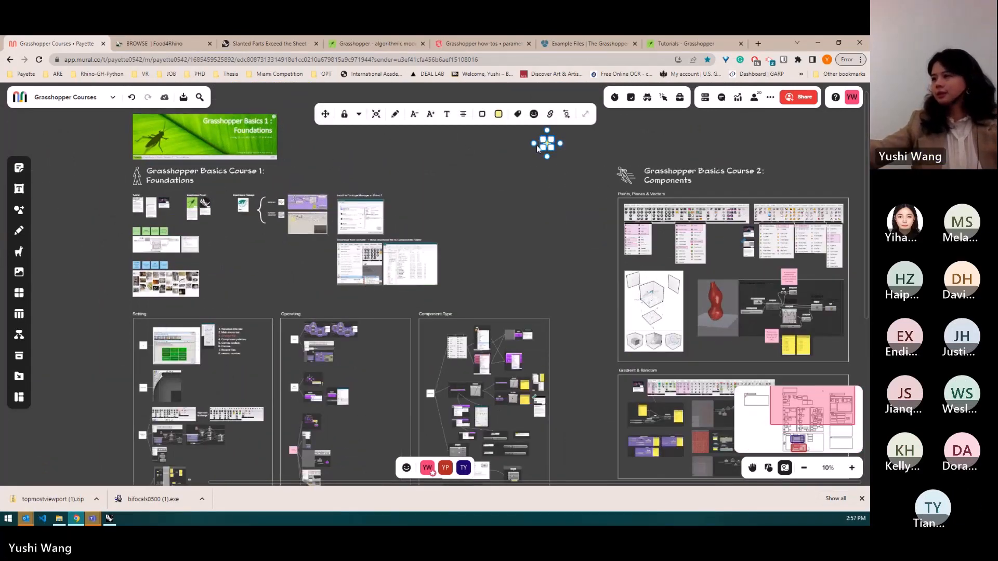
pyautogui.press('Delete')
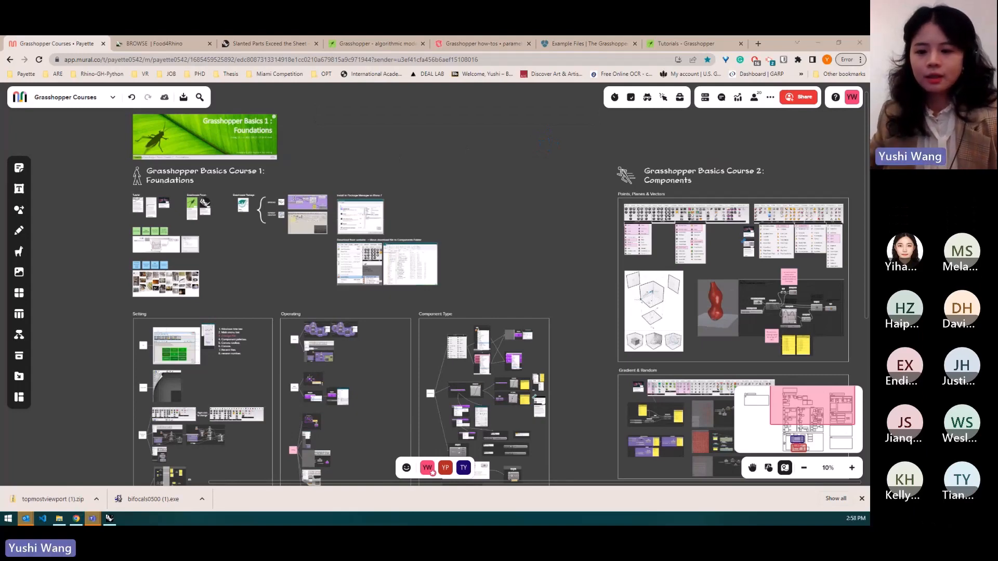